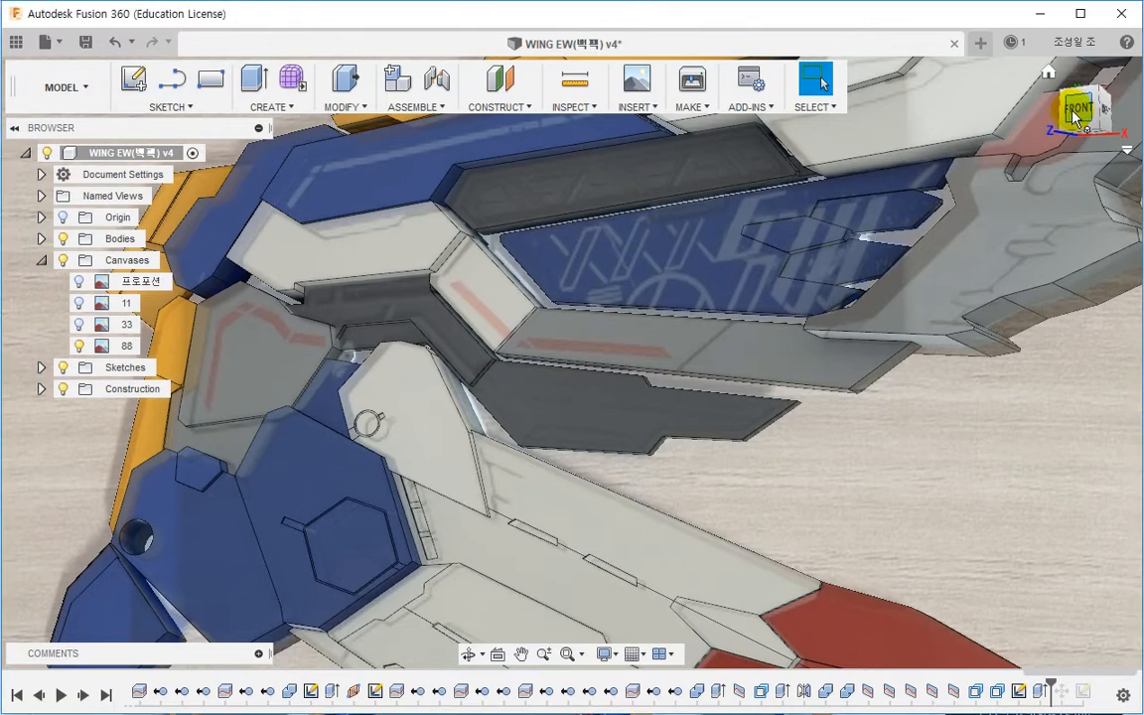
# Step: Hide the bodies to compare the model with the reference canvas image, then show them again
pyautogui.click(89, 238)
pyautogui.click(63, 239)
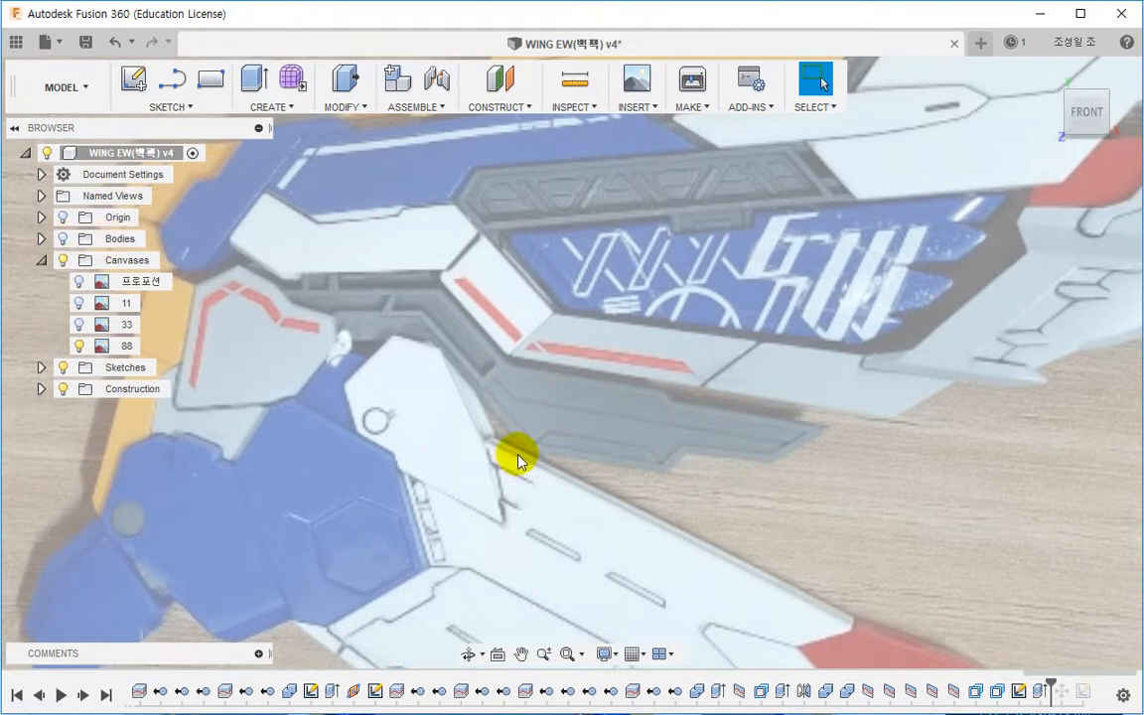
pyautogui.click(63, 238)
# Step: Create a new sketch on the recessed face between the wing panels
pyautogui.click(483, 345)
pyautogui.click(467, 335)
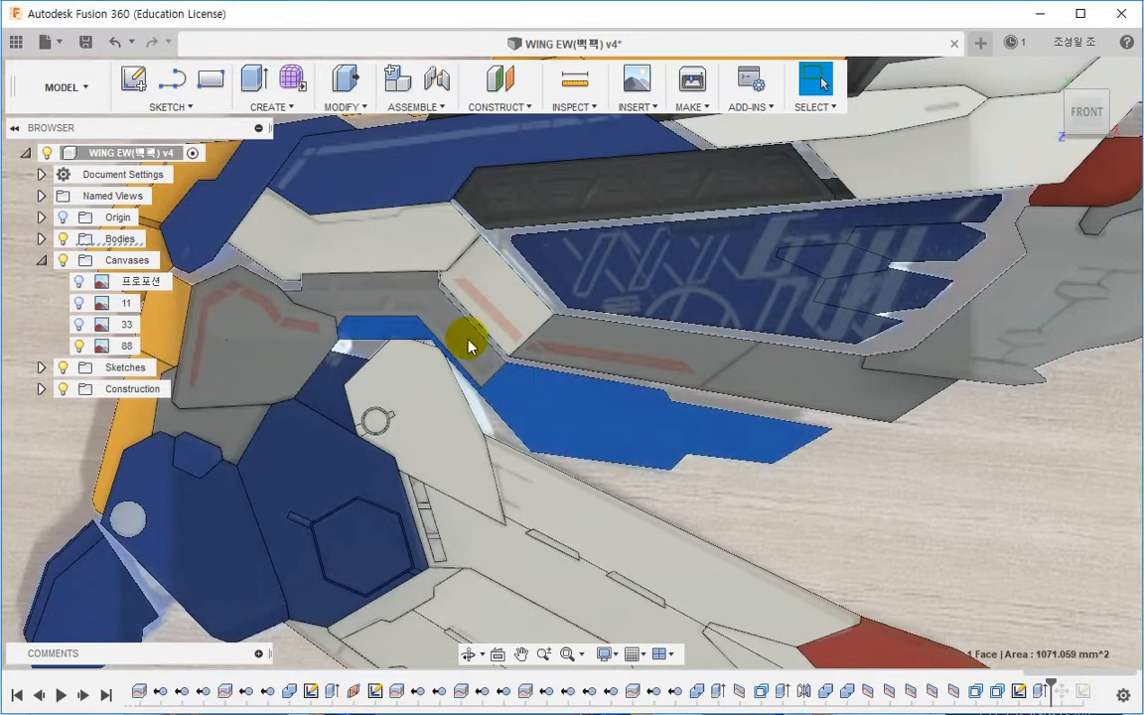
pyautogui.rightClick(466, 335)
pyautogui.click(458, 433)
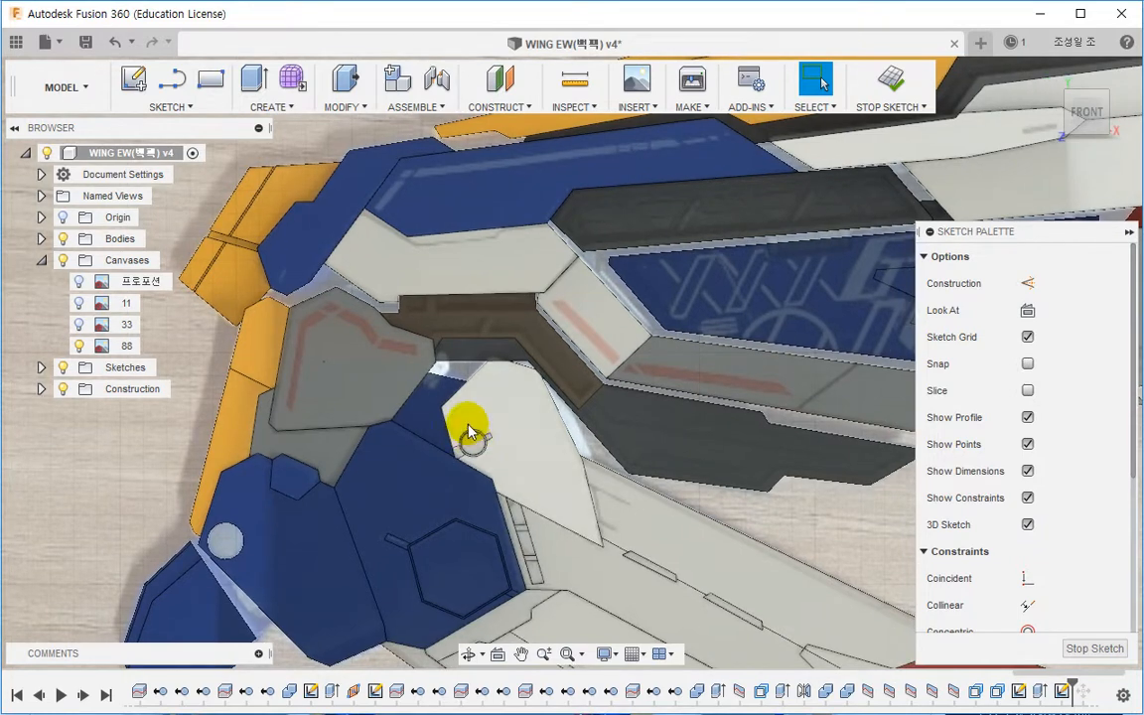
# Step: Project the recessed face's outline into the sketch
pyautogui.scroll(8, 471, 424)
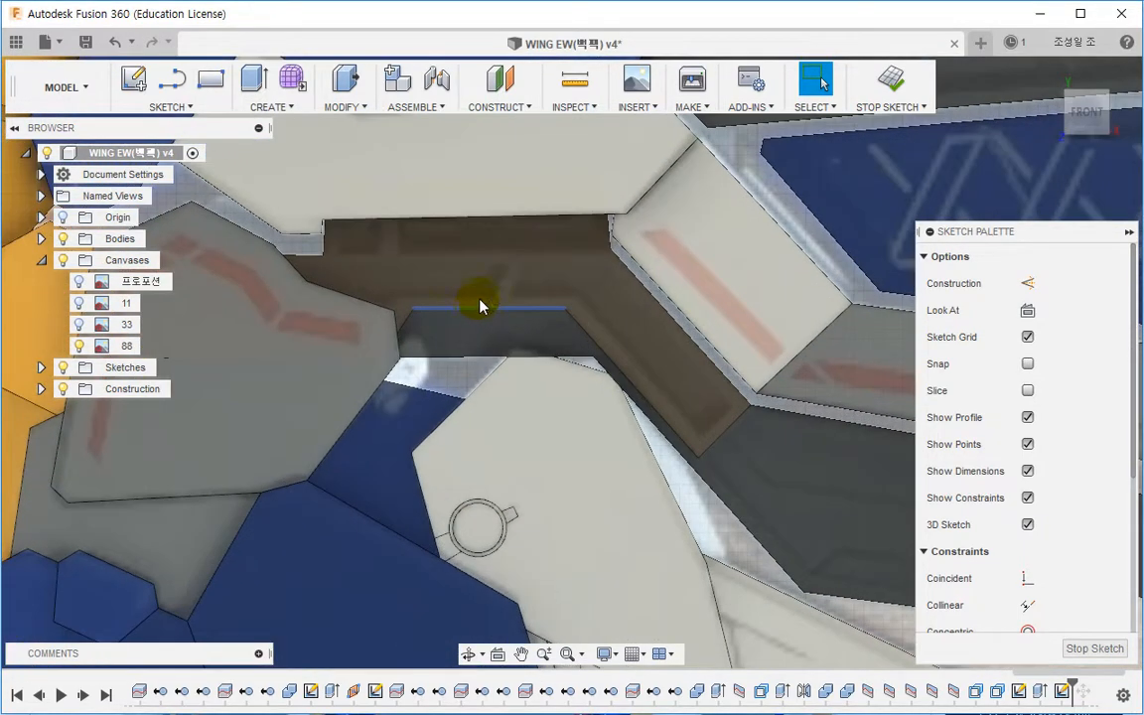
pyautogui.click(491, 291)
pyautogui.scroll(-2, 504, 278)
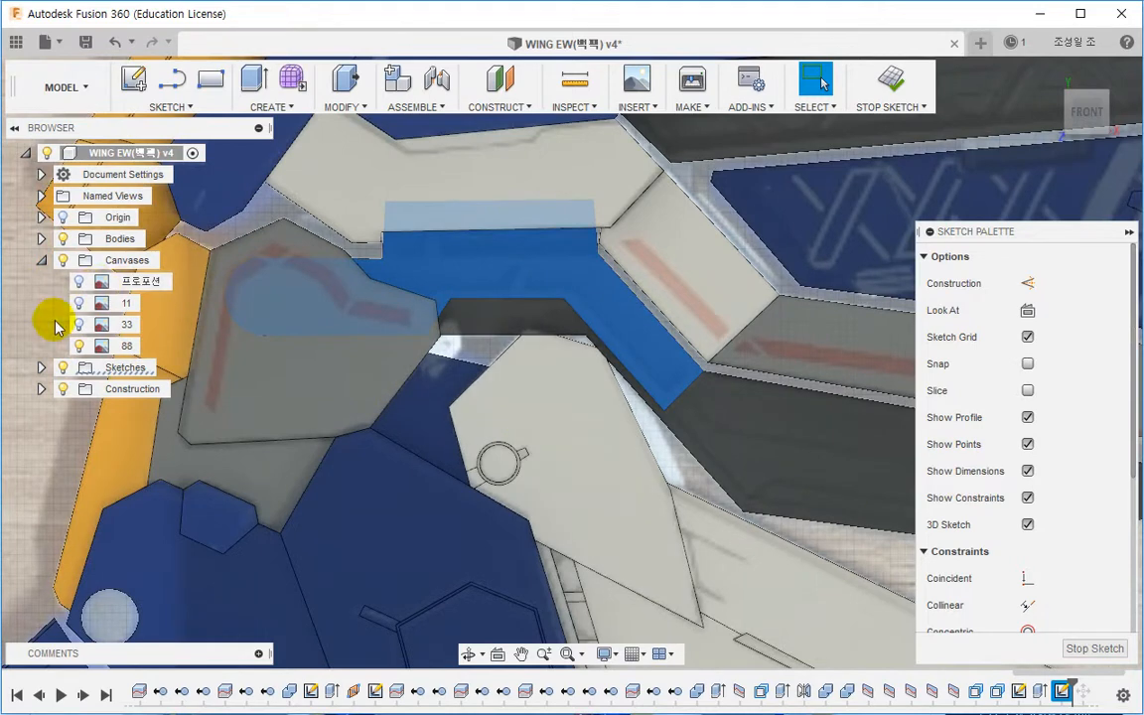
pyautogui.press('p')
pyautogui.click(571, 276)
pyautogui.click(1019, 359)
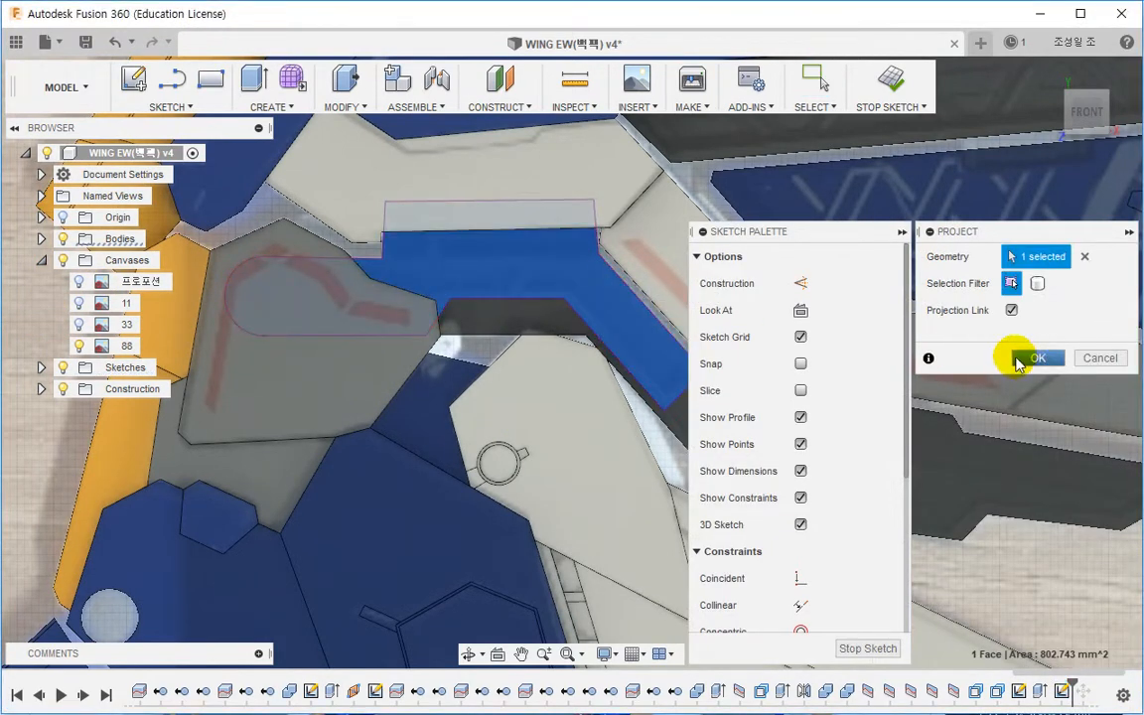
# Step: Offset the projected outline chain inward by a small distance
pyautogui.moveTo(596, 275); pyautogui.dragTo(621, 288, button='middle')
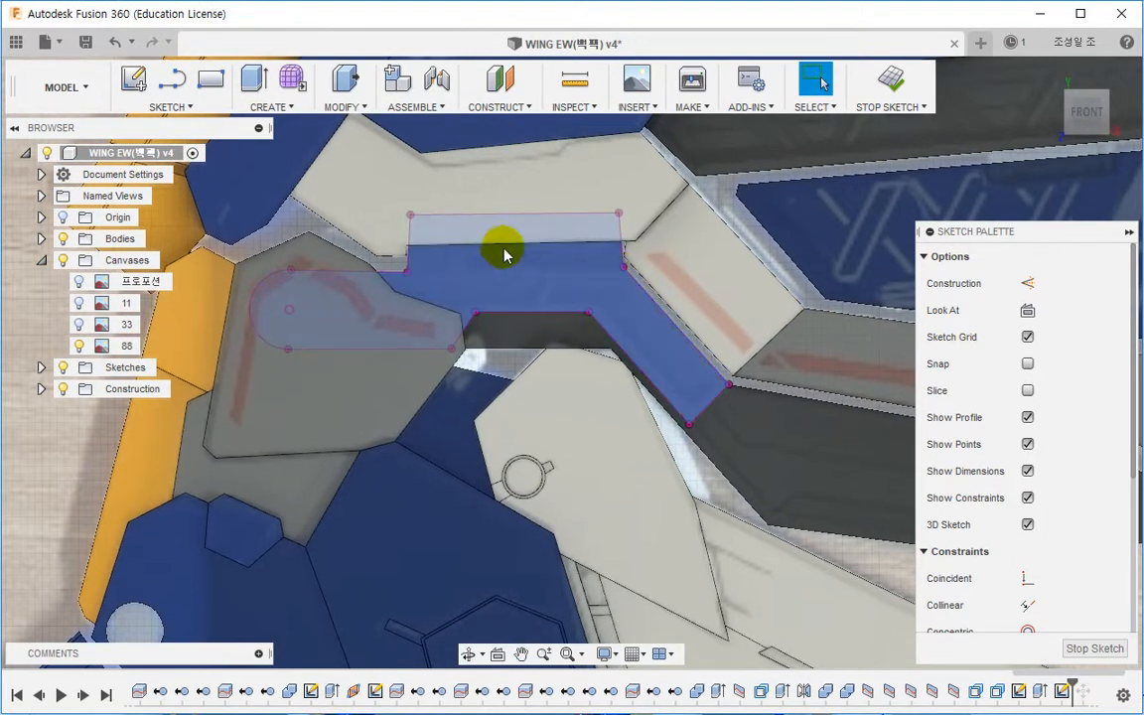
pyautogui.press('o')
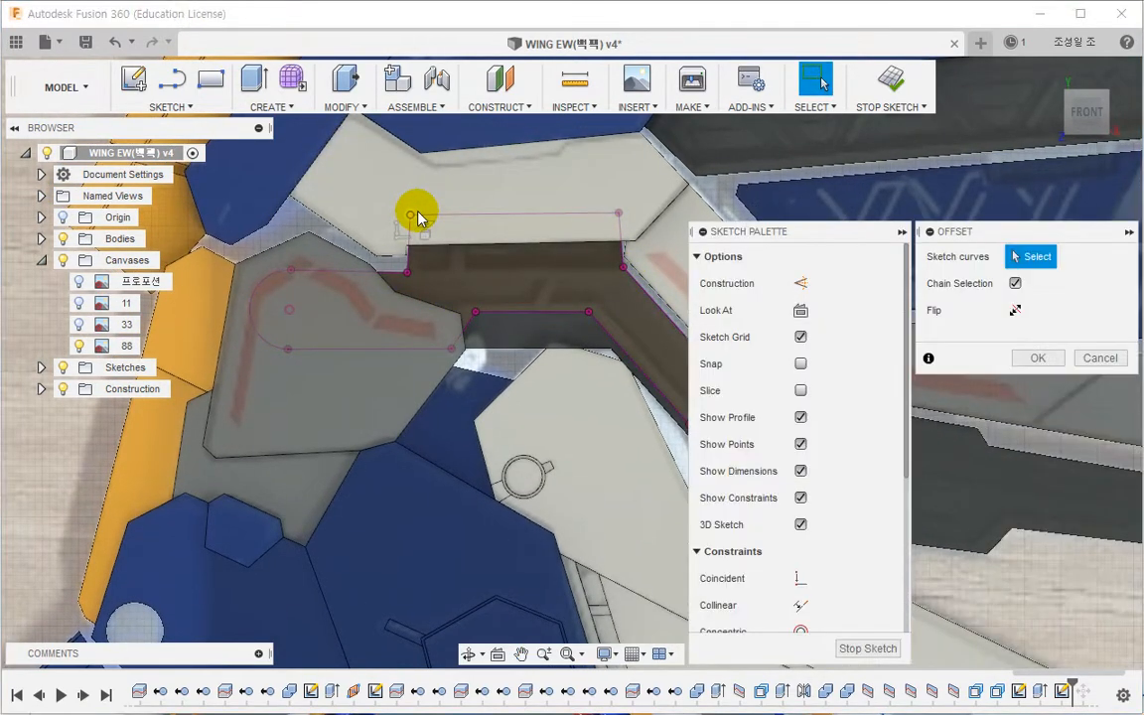
pyautogui.click(544, 317)
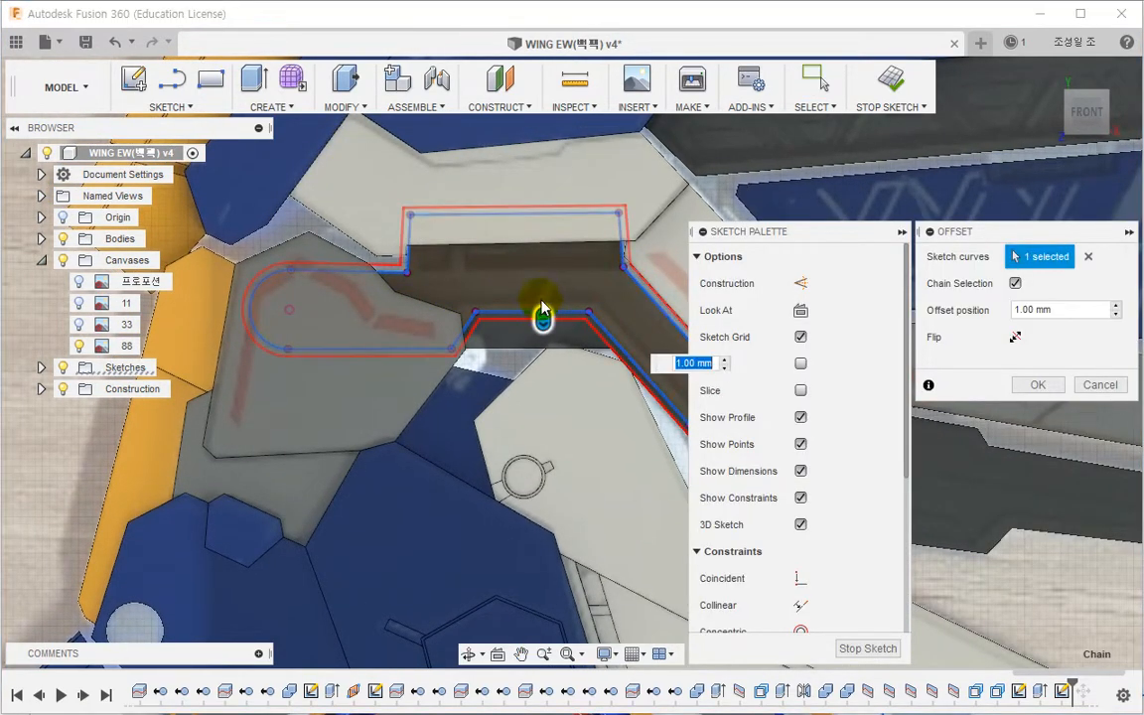
pyautogui.moveTo(544, 312)
pyautogui.mouseDown(button='middle')
pyautogui.moveTo(467, 319)
pyautogui.moveTo(469, 305)
pyautogui.mouseUp(button='middle')
pyautogui.moveTo(470, 305); pyautogui.dragTo(472, 296)
pyautogui.press('Return')
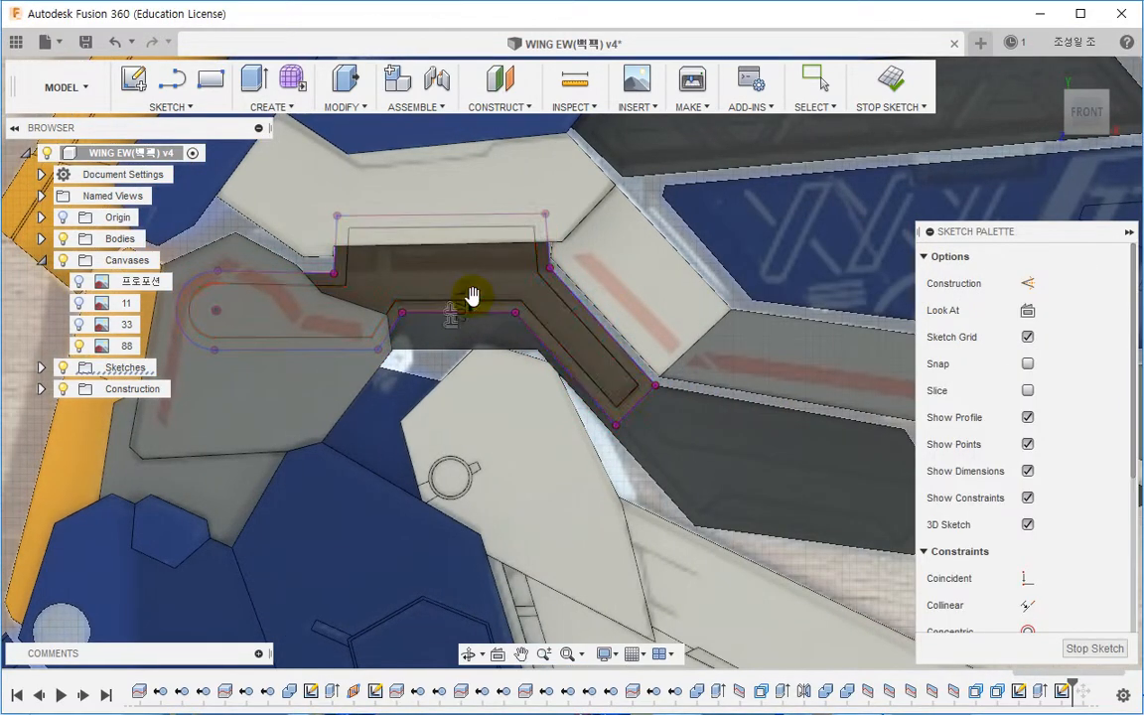
# Step: Draw a line across the recess joining the outline's upper corners
pyautogui.scroll(2, 544, 303)
pyautogui.click(348, 275)
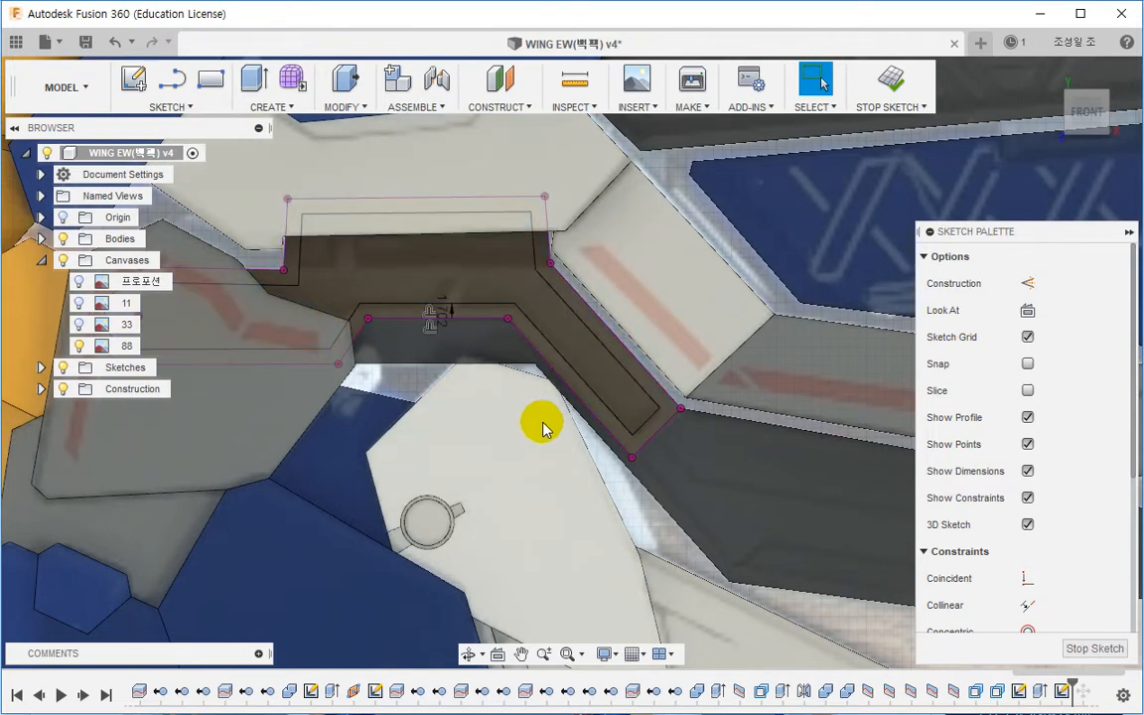
pyautogui.moveTo(467, 362); pyautogui.dragTo(528, 374, button='middle')
pyautogui.scroll(1, 435, 328)
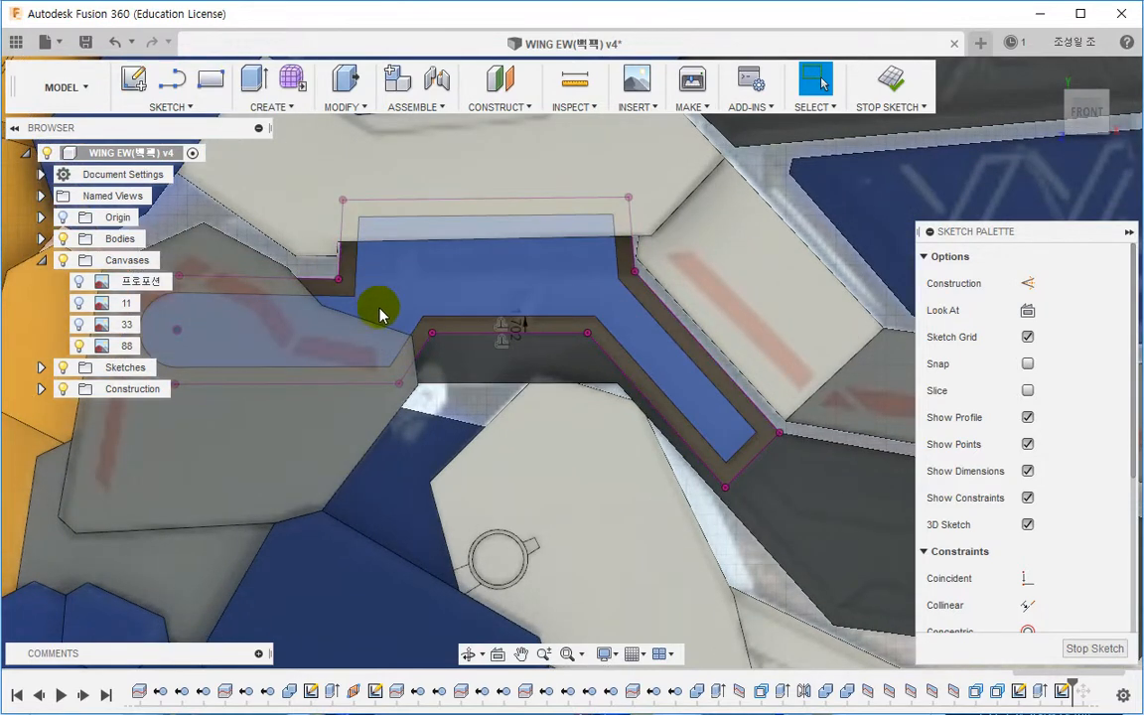
pyautogui.press('l')
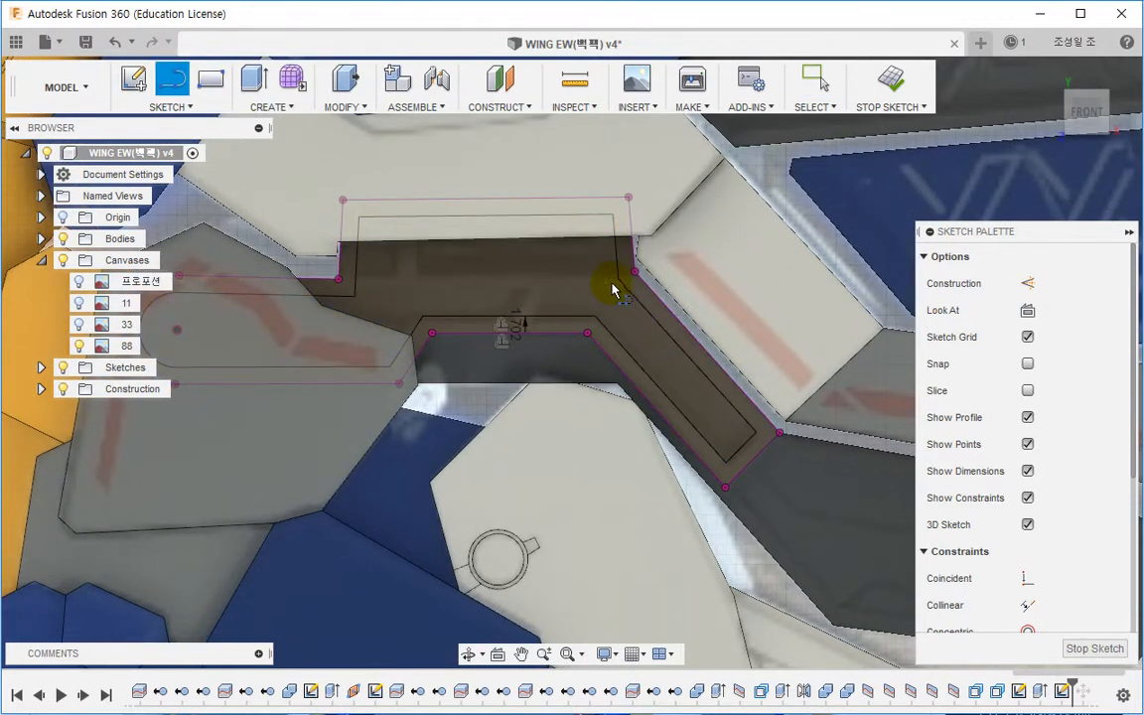
pyautogui.click(617, 279)
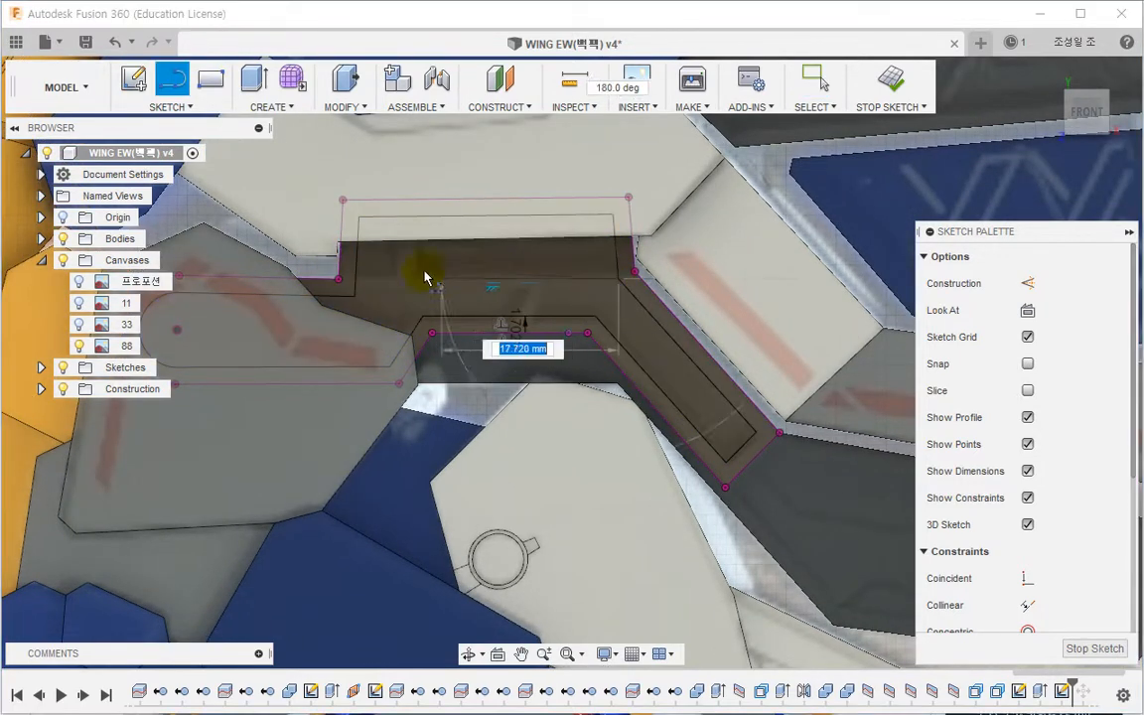
pyautogui.click(355, 279)
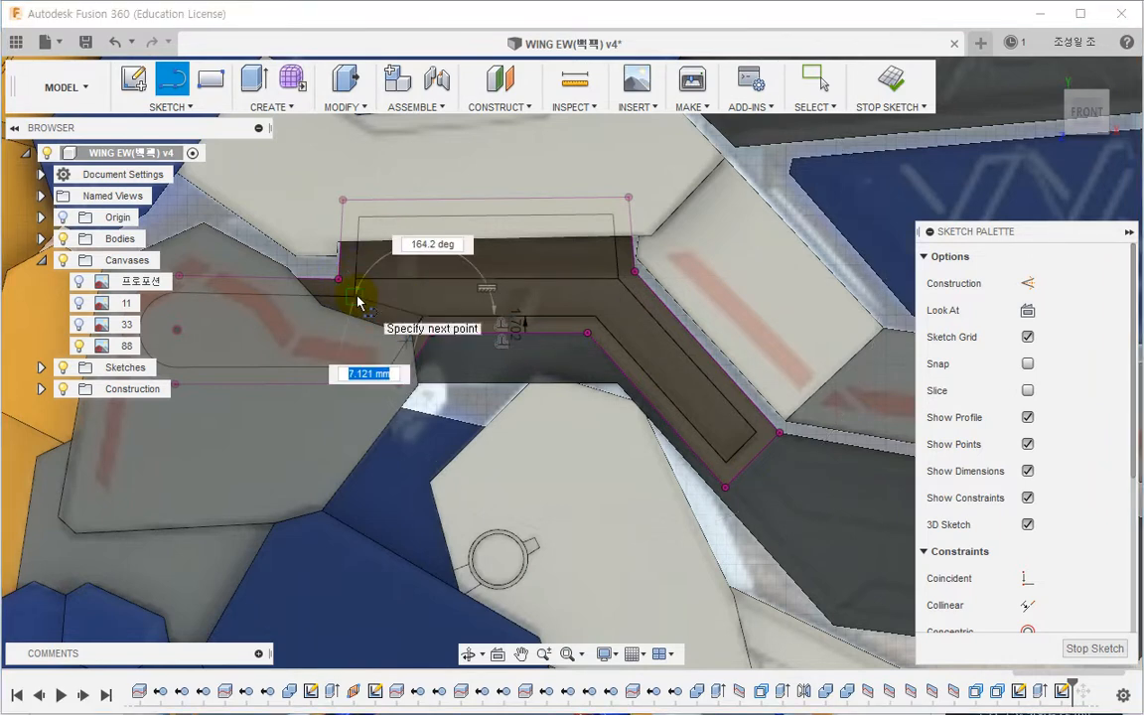
pyautogui.press('Escape')
pyautogui.press('Escape')
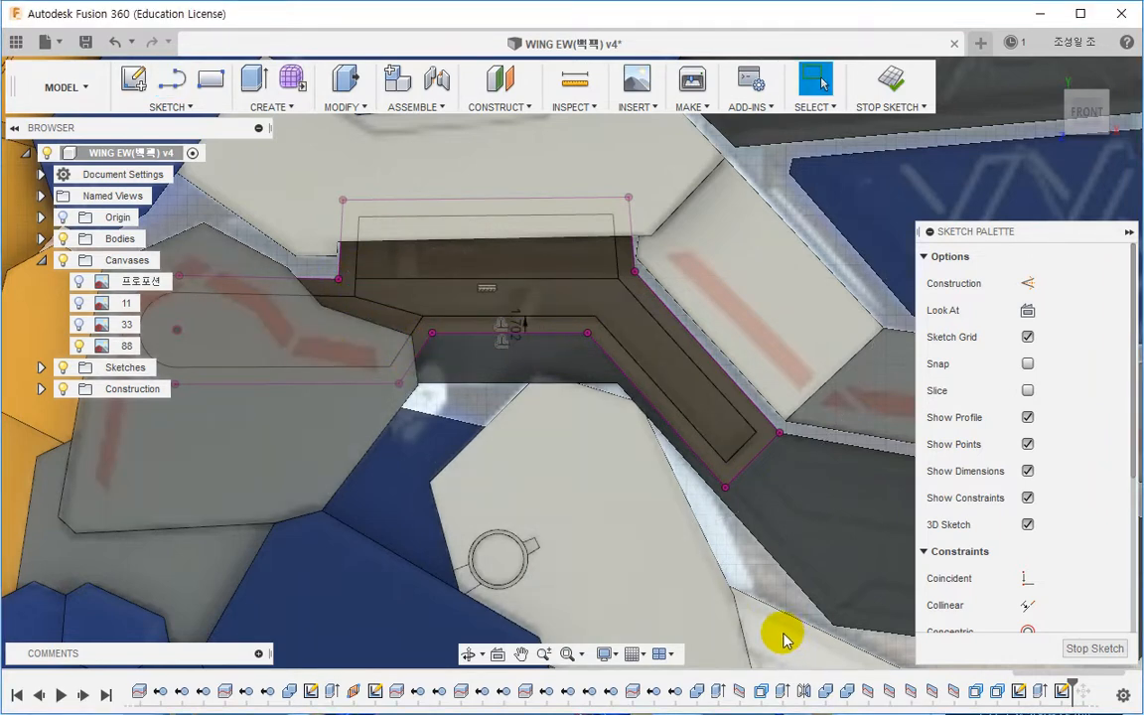
# Step: Draw two slanted lines from the upper line down to the inner offset edge, forming a divider
pyautogui.scroll(4, 531, 307)
pyautogui.press('l')
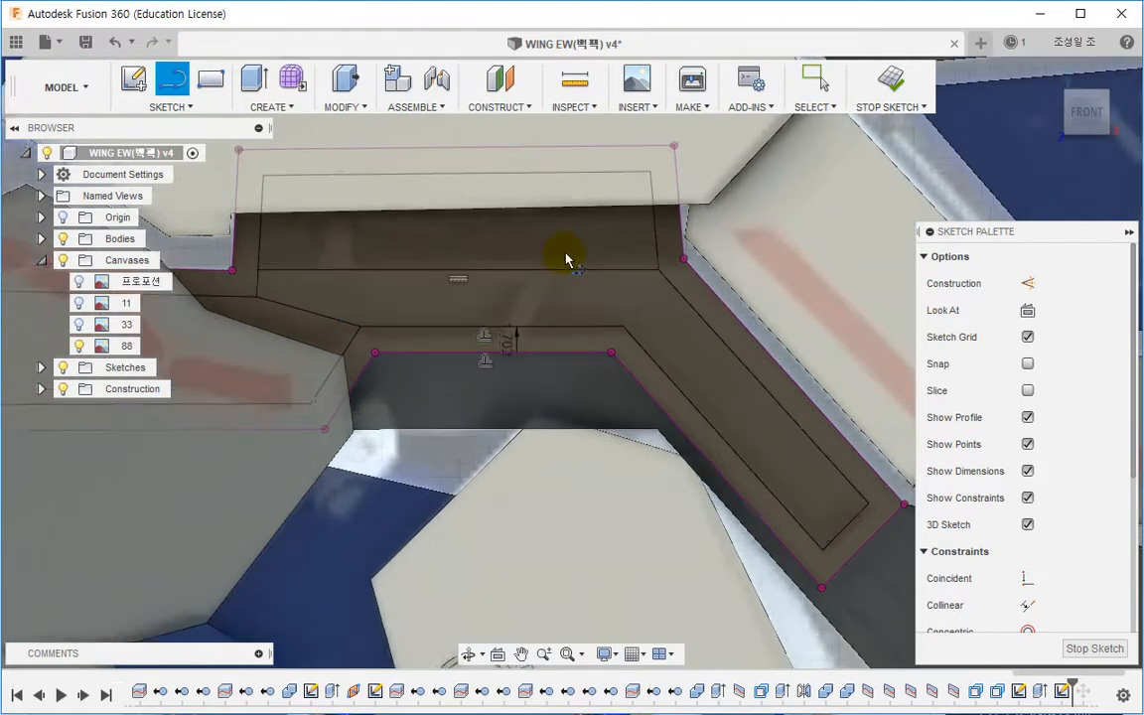
pyautogui.scroll(1, 564, 254)
pyautogui.click(561, 246)
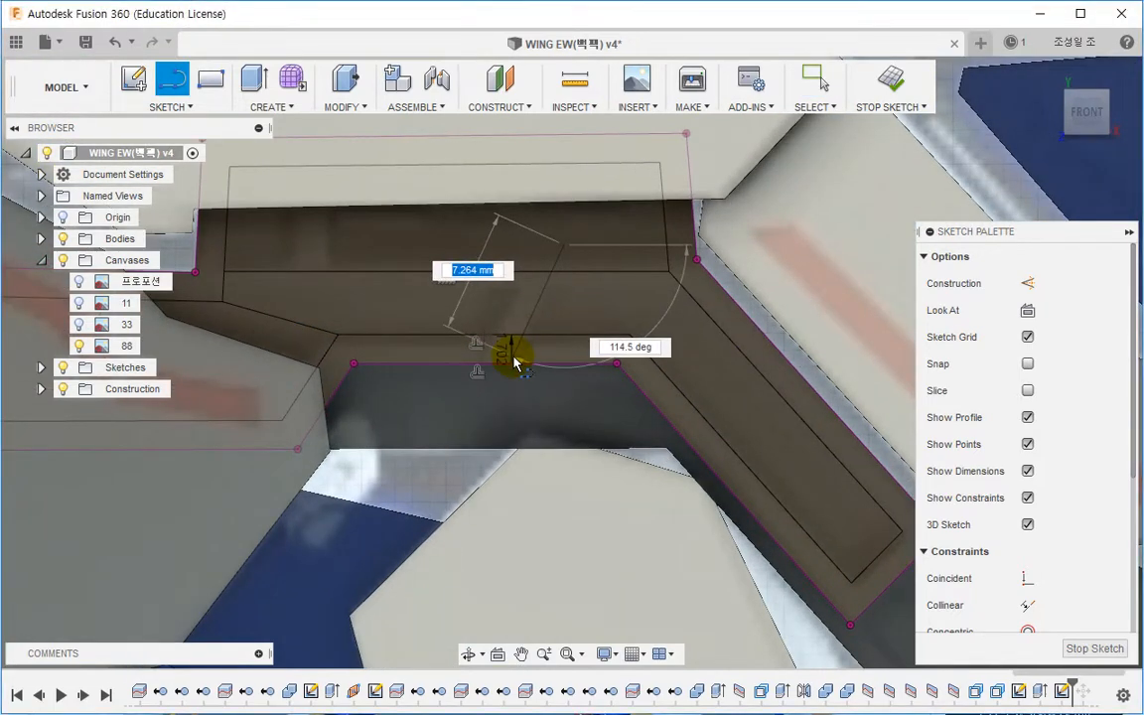
pyautogui.click(512, 357)
pyautogui.press('Escape')
pyautogui.press('l')
pyautogui.click(530, 244)
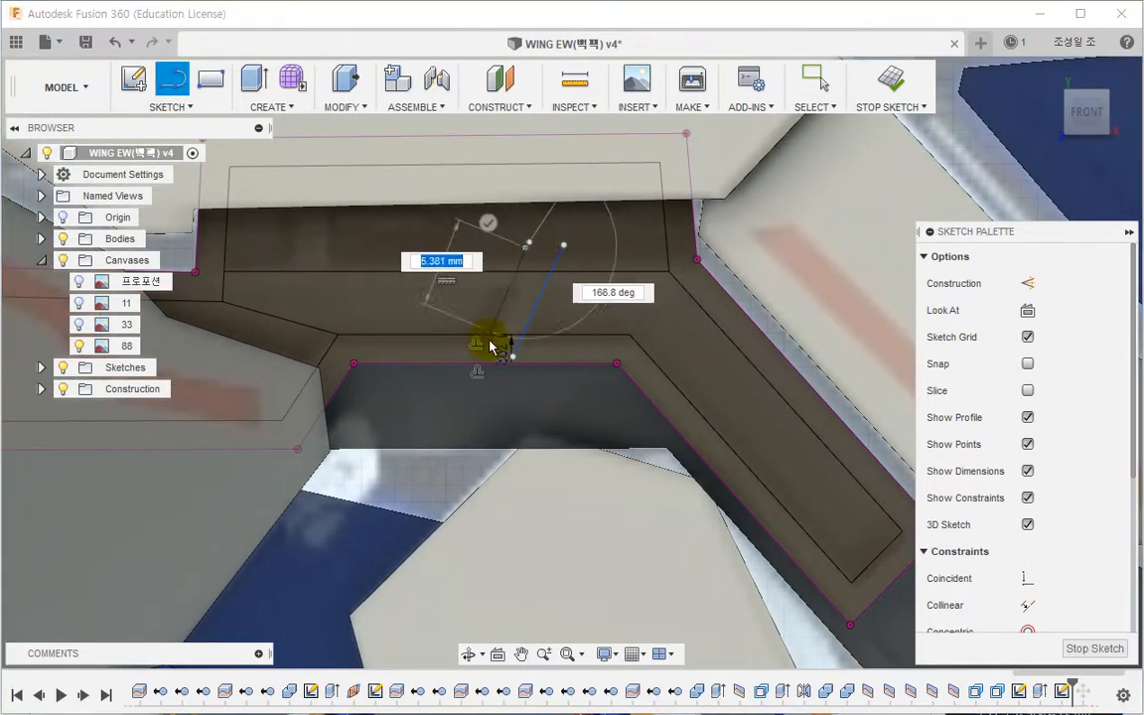
pyautogui.click(492, 351)
pyautogui.press('Escape')
# Step: Constrain the two slanted divider lines to be parallel
pyautogui.scroll(2, 529, 238)
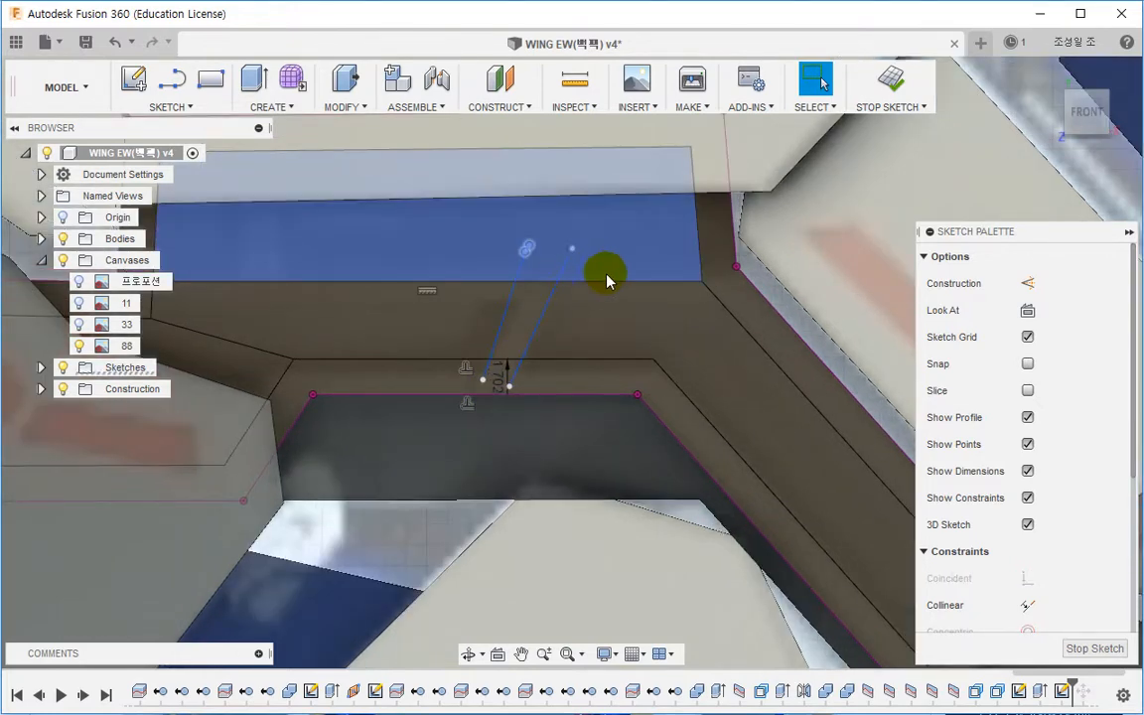
pyautogui.scroll(-5, 991, 486)
pyautogui.click(1017, 466)
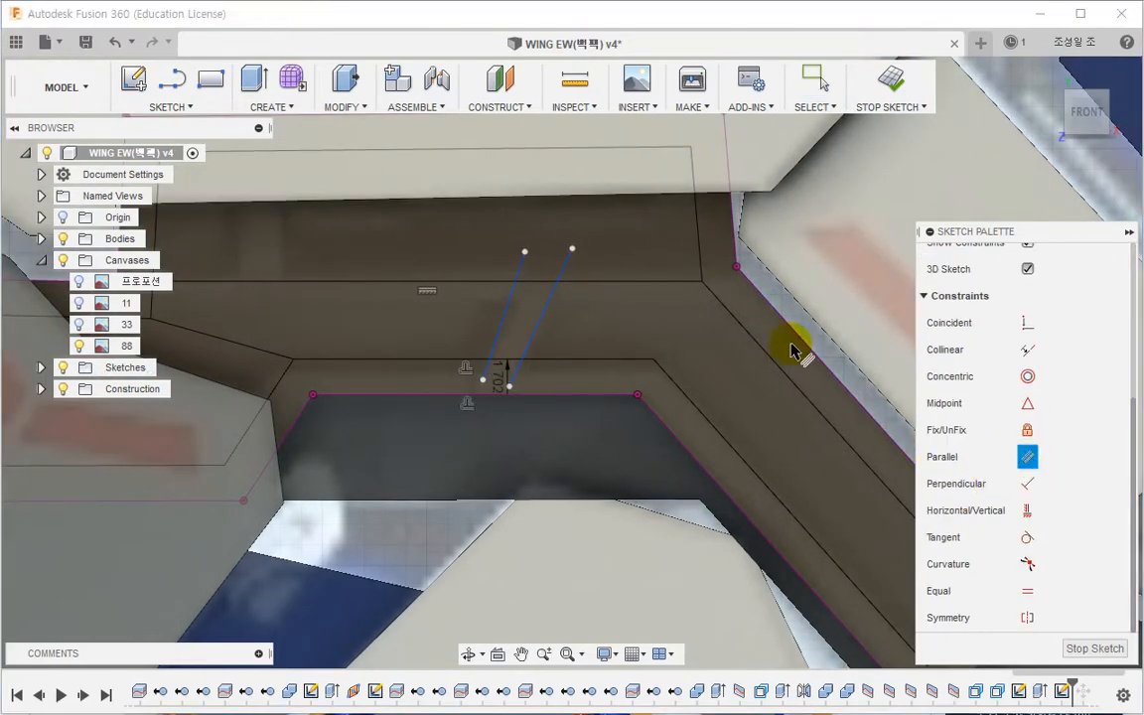
pyautogui.click(542, 317)
pyautogui.click(504, 313)
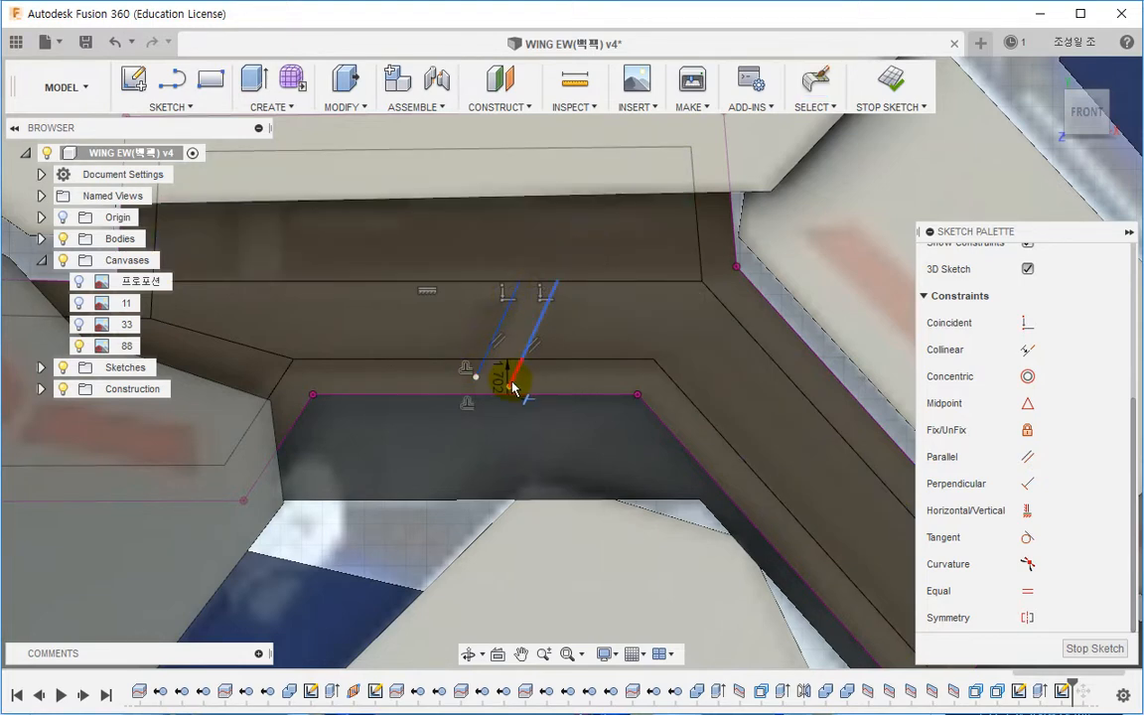
# Step: Extrude the two pocket profiles as a cut about 3 mm deep into the part
pyautogui.scroll(-3, 480, 378)
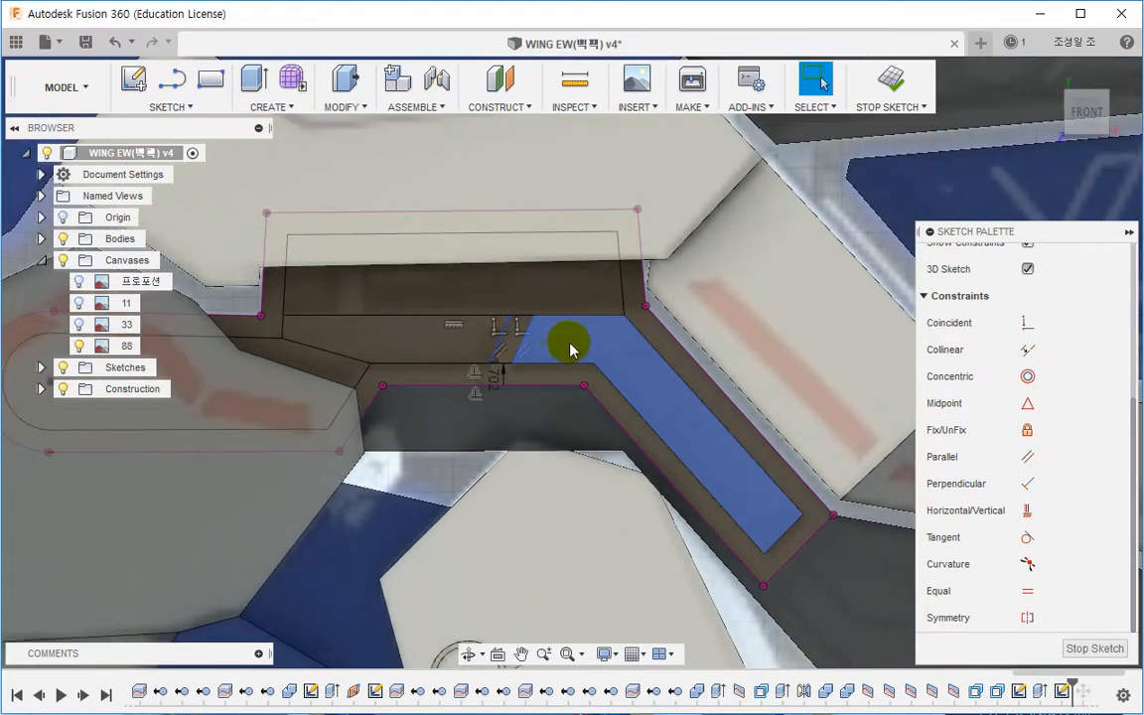
pyautogui.click(569, 349)
pyautogui.click(455, 335)
pyautogui.click(254, 77)
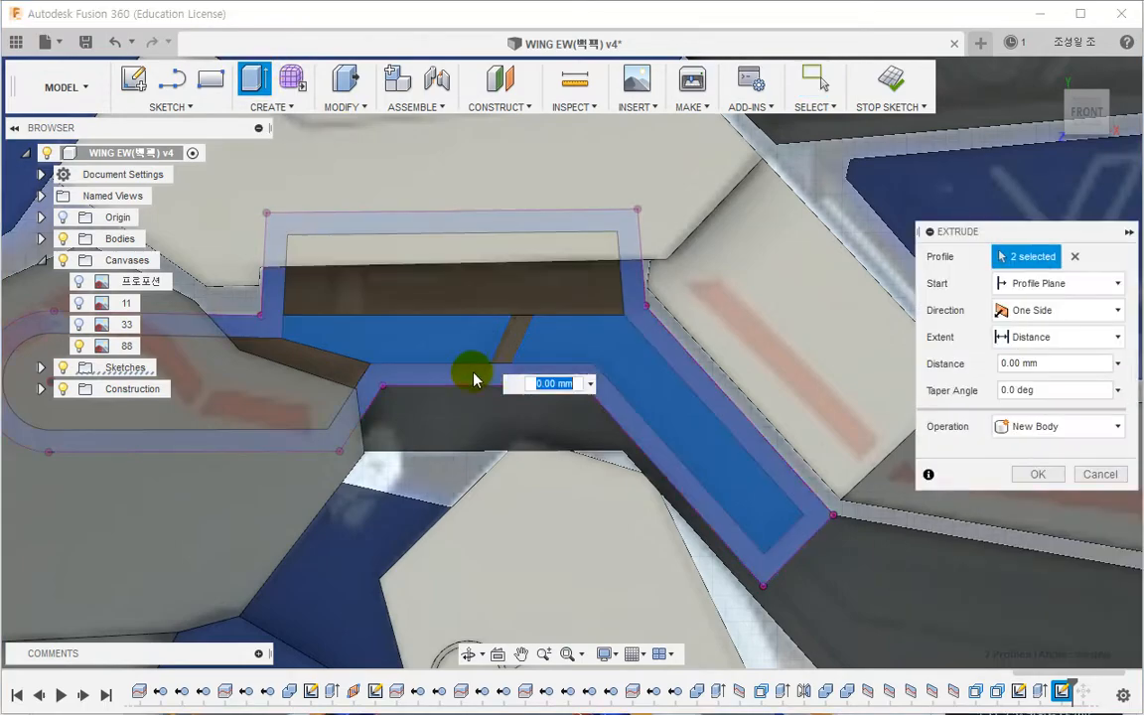
pyautogui.keyDown('shift'); pyautogui.moveTo(473, 379); pyautogui.dragTo(434, 359, button='middle'); pyautogui.keyUp('shift')
pyautogui.moveTo(439, 357); pyautogui.dragTo(473, 364)
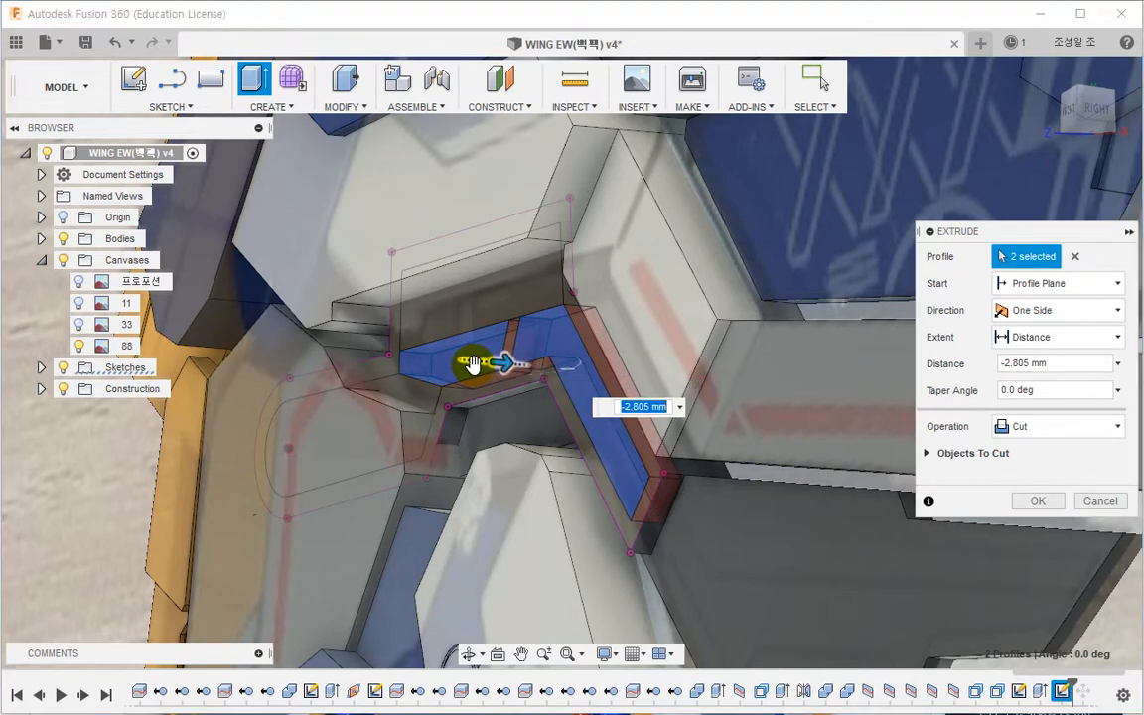
pyautogui.press('Return')
# Step: Mirror the cut feature across the XY origin plane
pyautogui.keyDown('shift'); pyautogui.moveTo(473, 363); pyautogui.dragTo(620, 392, button='middle'); pyautogui.keyUp('shift')
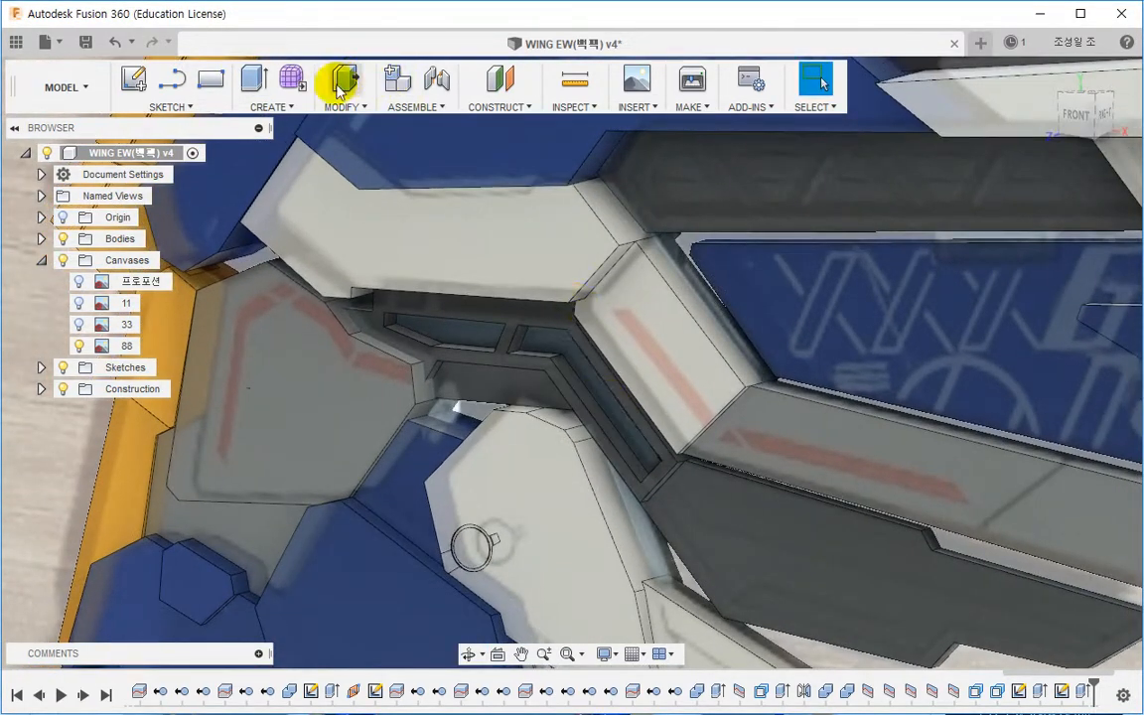
pyautogui.click(270, 106)
pyautogui.click(295, 496)
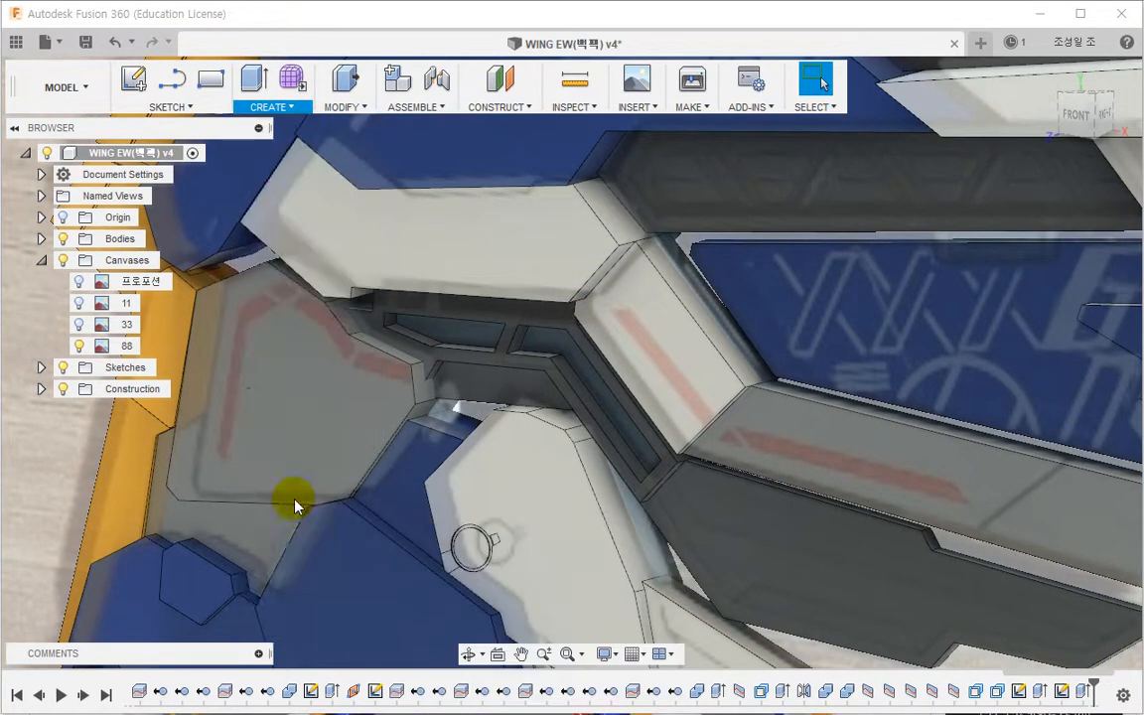
pyautogui.click(1080, 691)
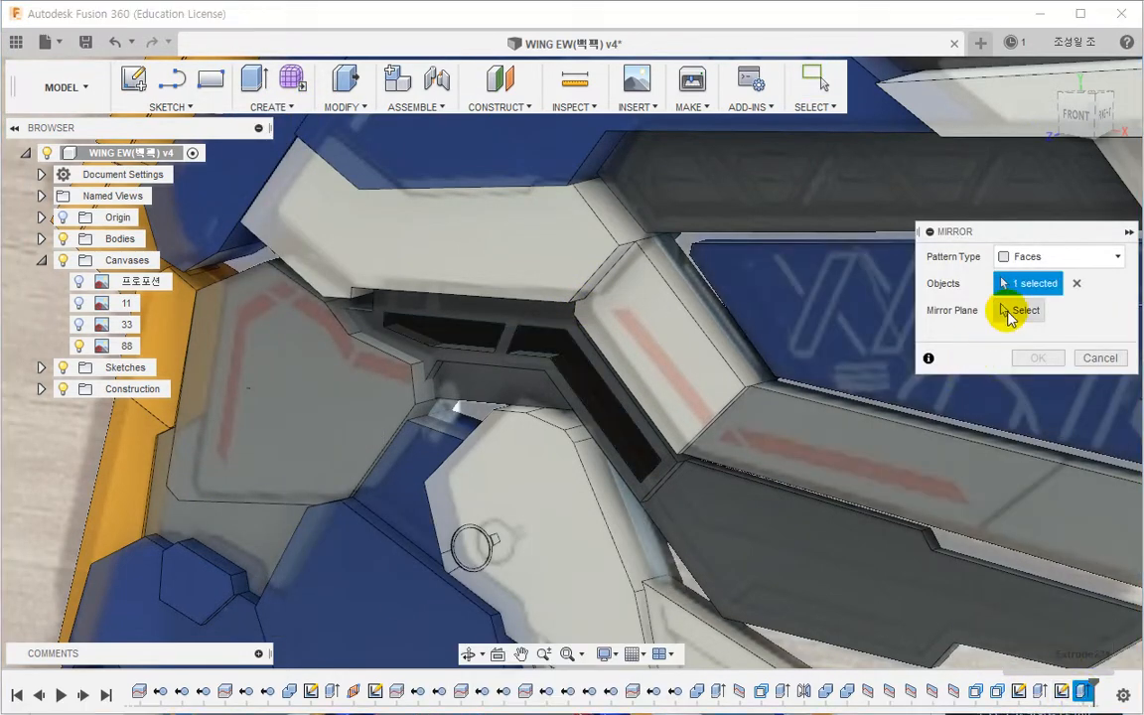
pyautogui.click(1016, 310)
pyautogui.click(41, 217)
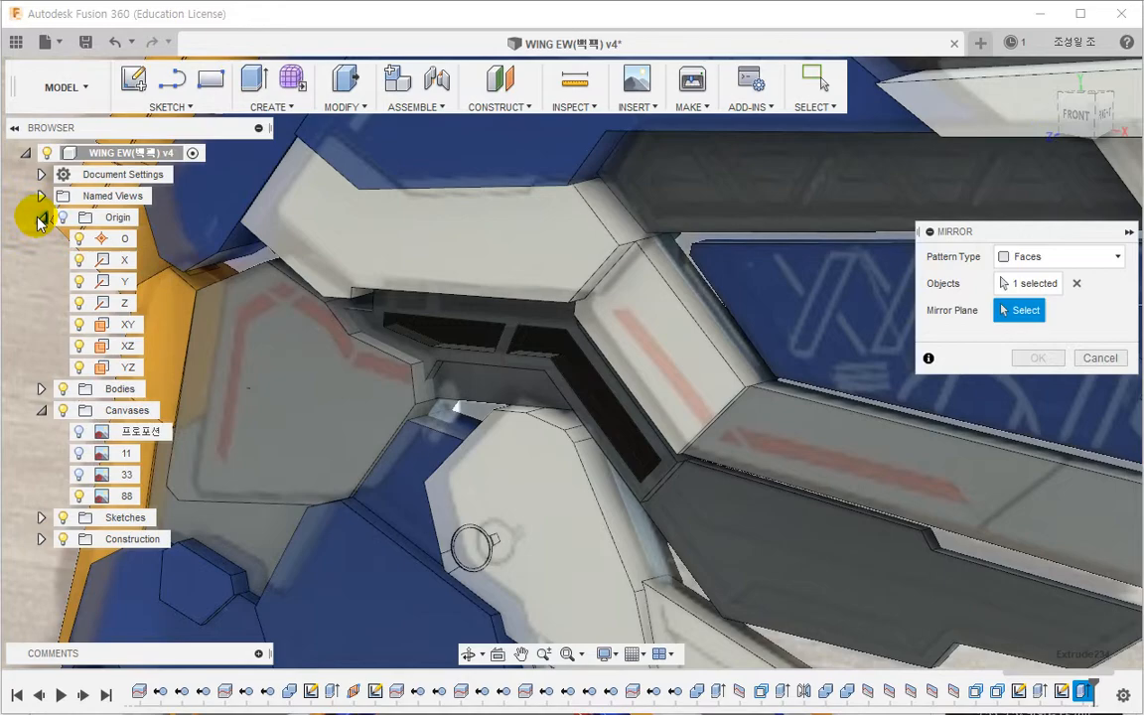
pyautogui.click(126, 325)
pyautogui.click(1036, 358)
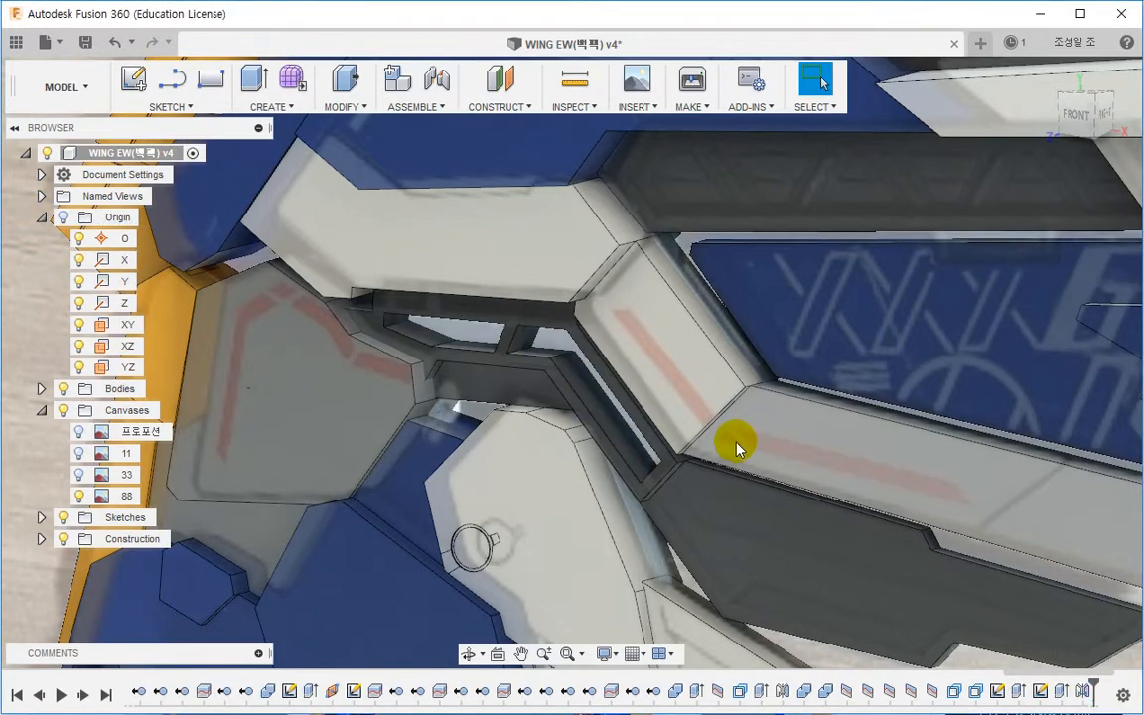
# Step: Inspect the mirrored pocket on the opposite side and reopen the cut extrude's settings to check them
pyautogui.keyDown('shift'); pyautogui.moveTo(735, 439); pyautogui.dragTo(523, 434, button='middle'); pyautogui.keyUp('shift')
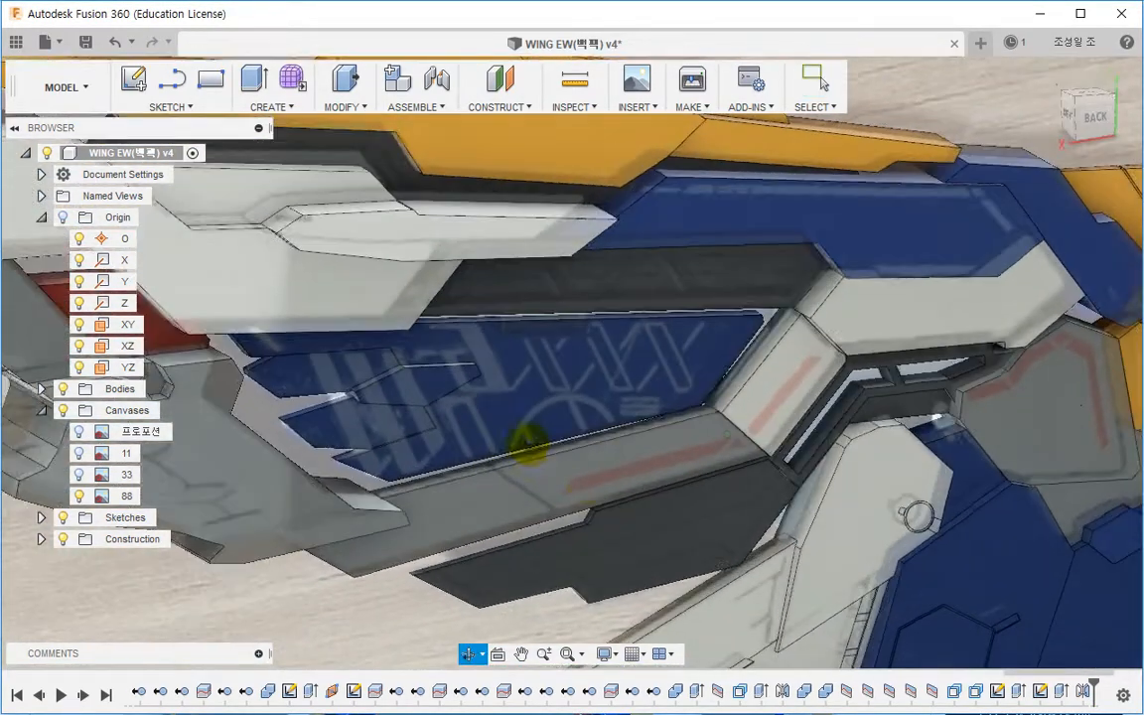
pyautogui.doubleClick(1039, 690)
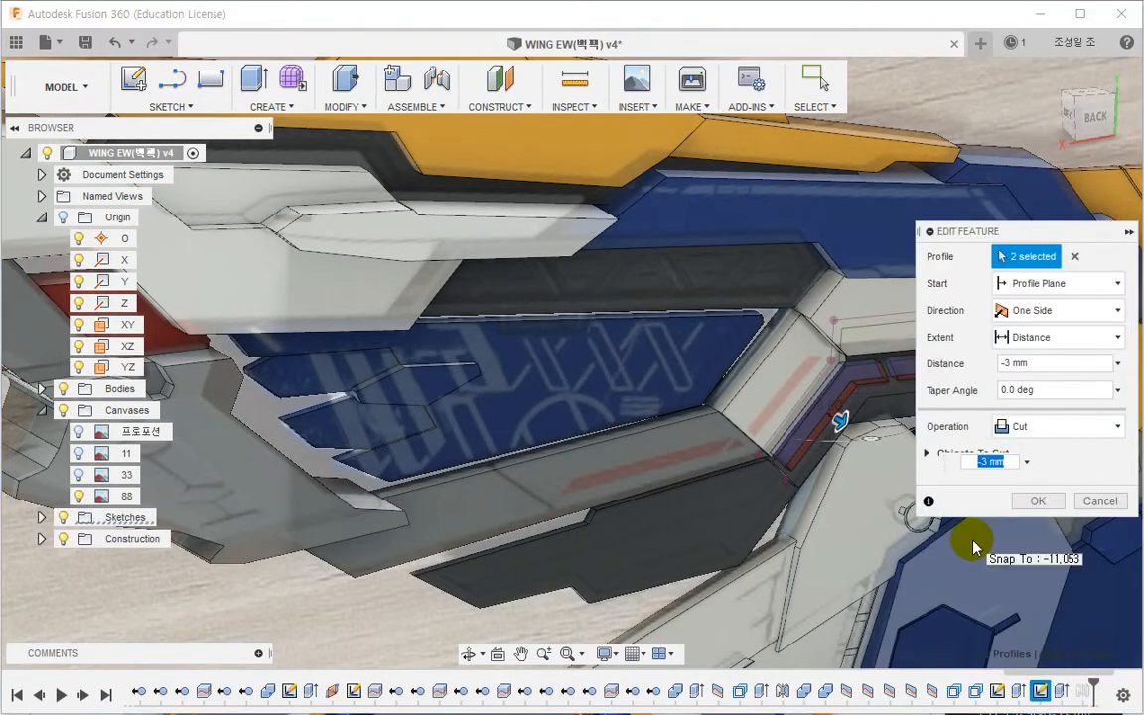
pyautogui.press('Return')
# Step: Run a Section Analysis on the pocket face, sliding the section plane to about -4.956 mm to inspect the cut
pyautogui.scroll(3, 961, 387)
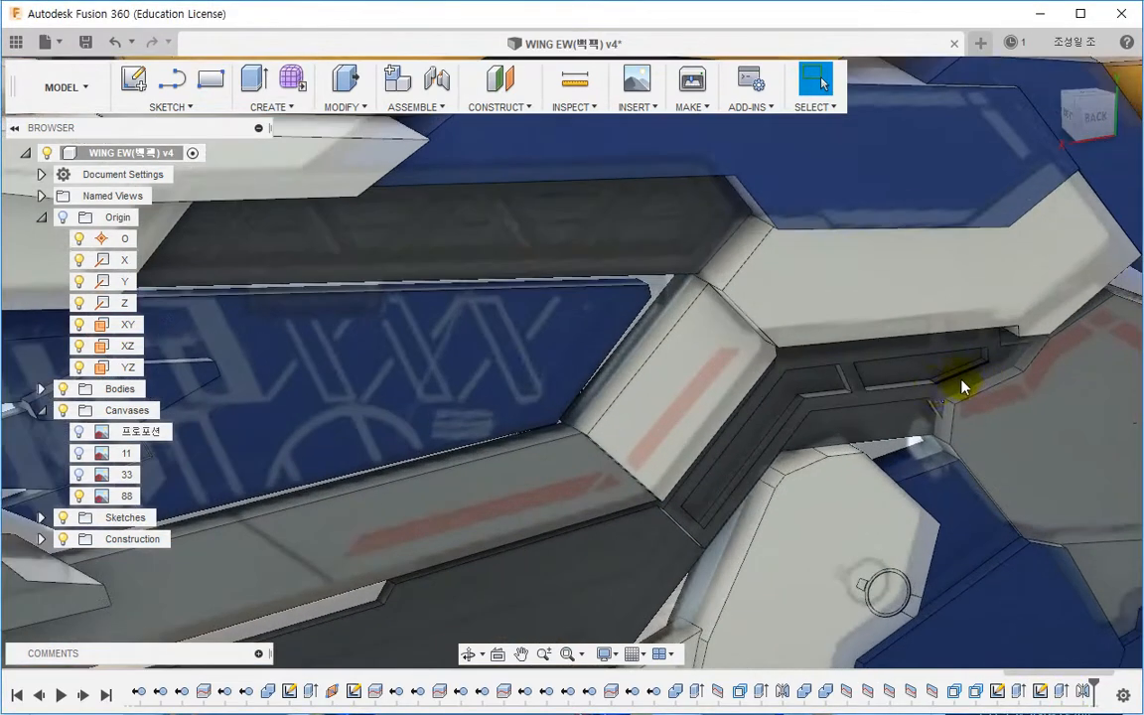
pyautogui.click(571, 107)
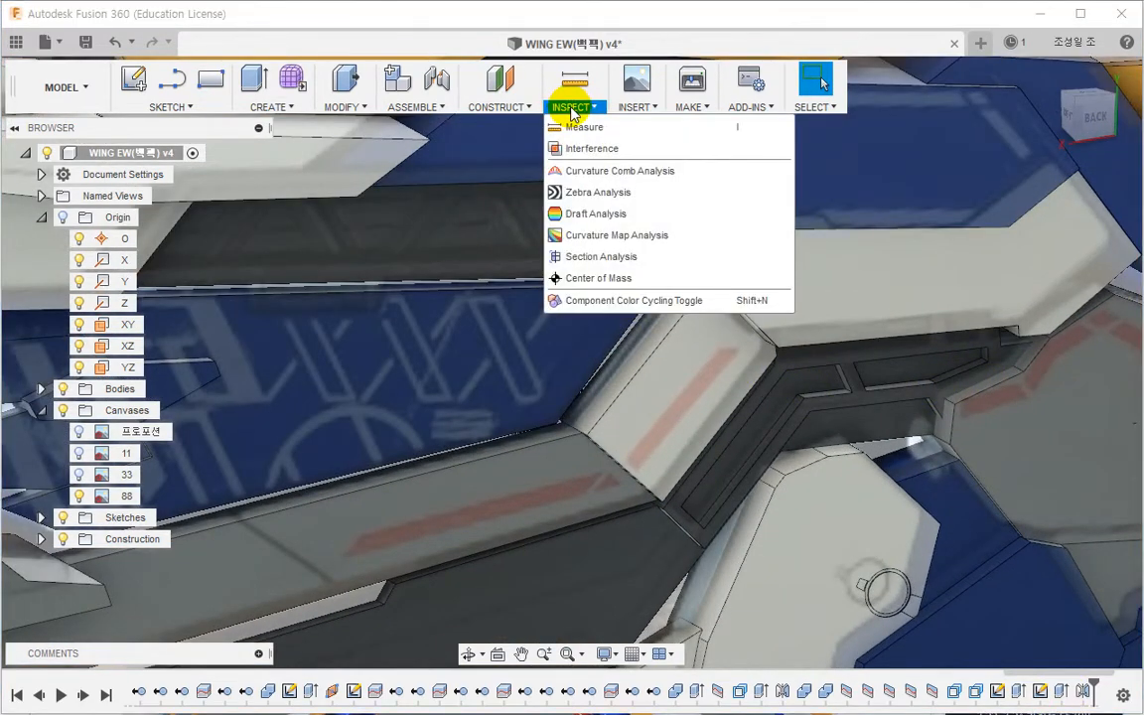
pyautogui.moveTo(523, 104)
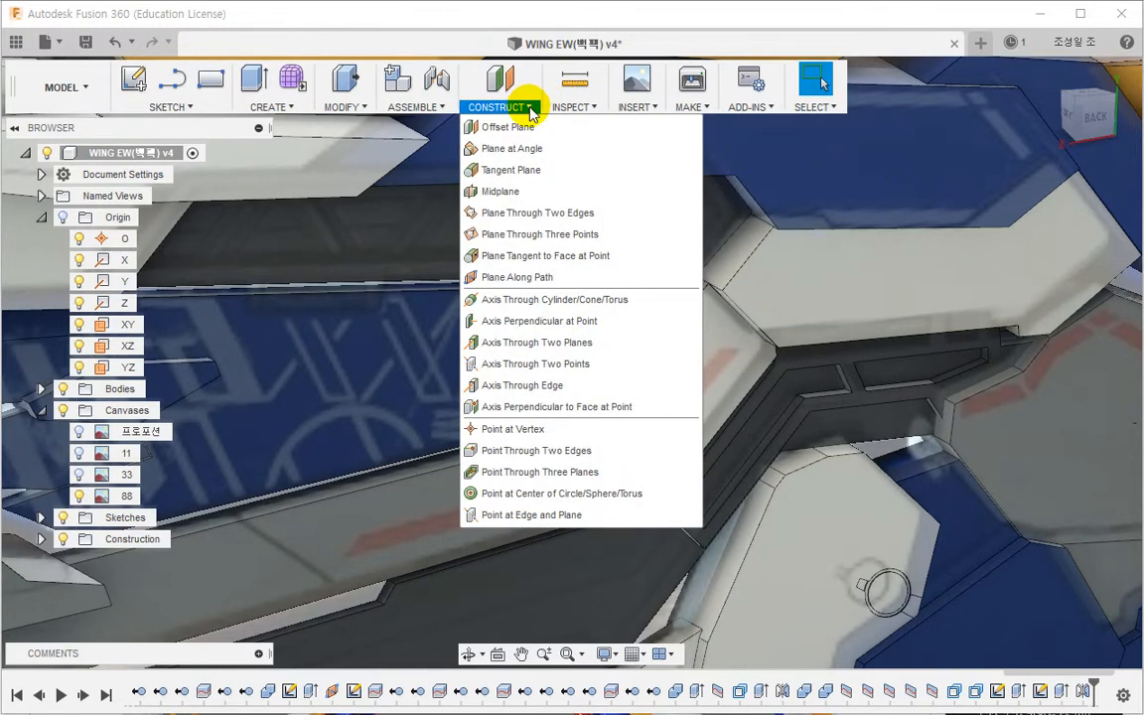
pyautogui.moveTo(562, 109)
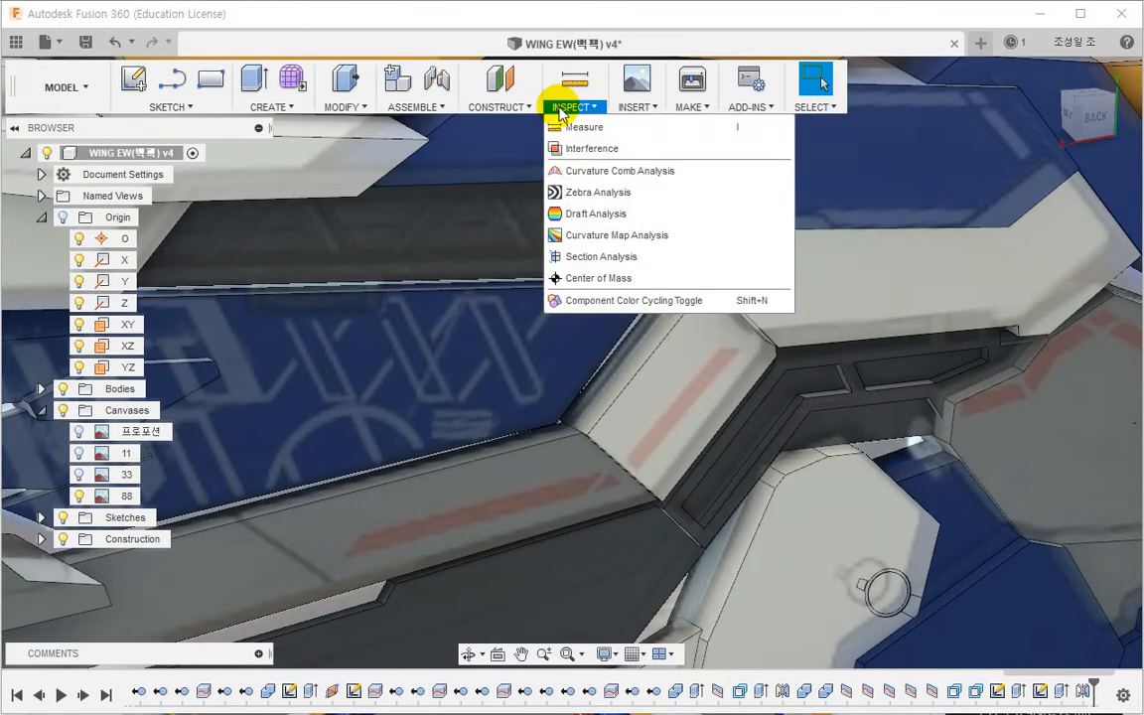
pyautogui.click(598, 256)
pyautogui.scroll(-3, 584, 429)
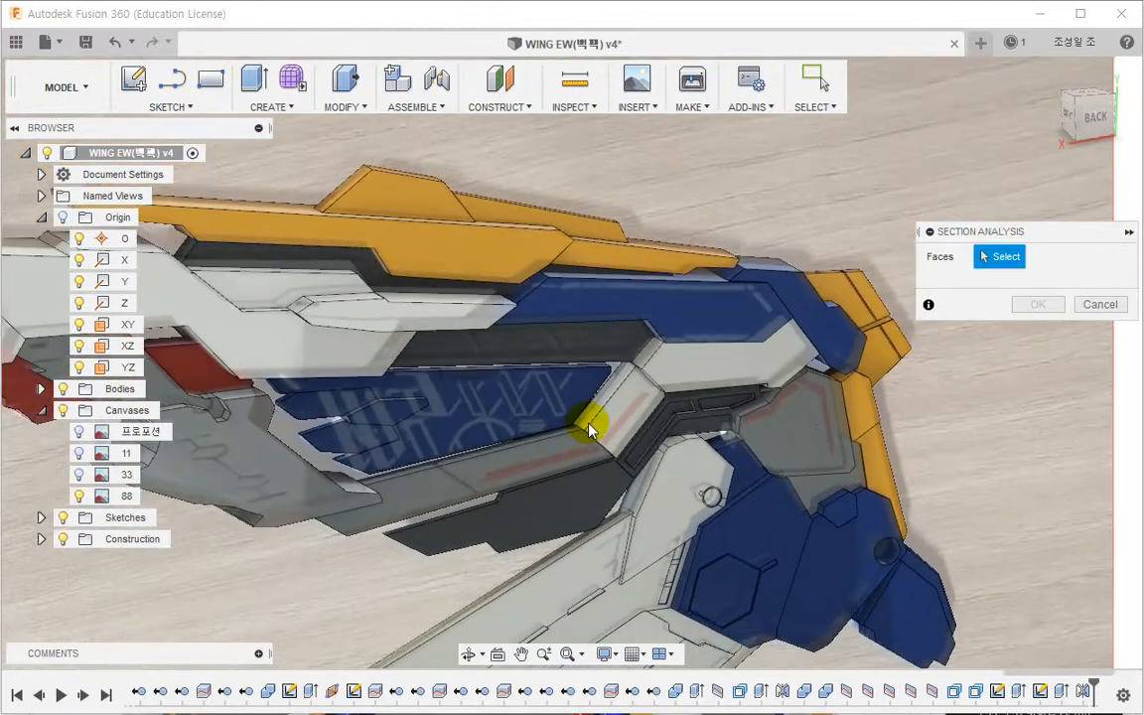
pyautogui.scroll(-3, 764, 452)
pyautogui.scroll(-8, 765, 452)
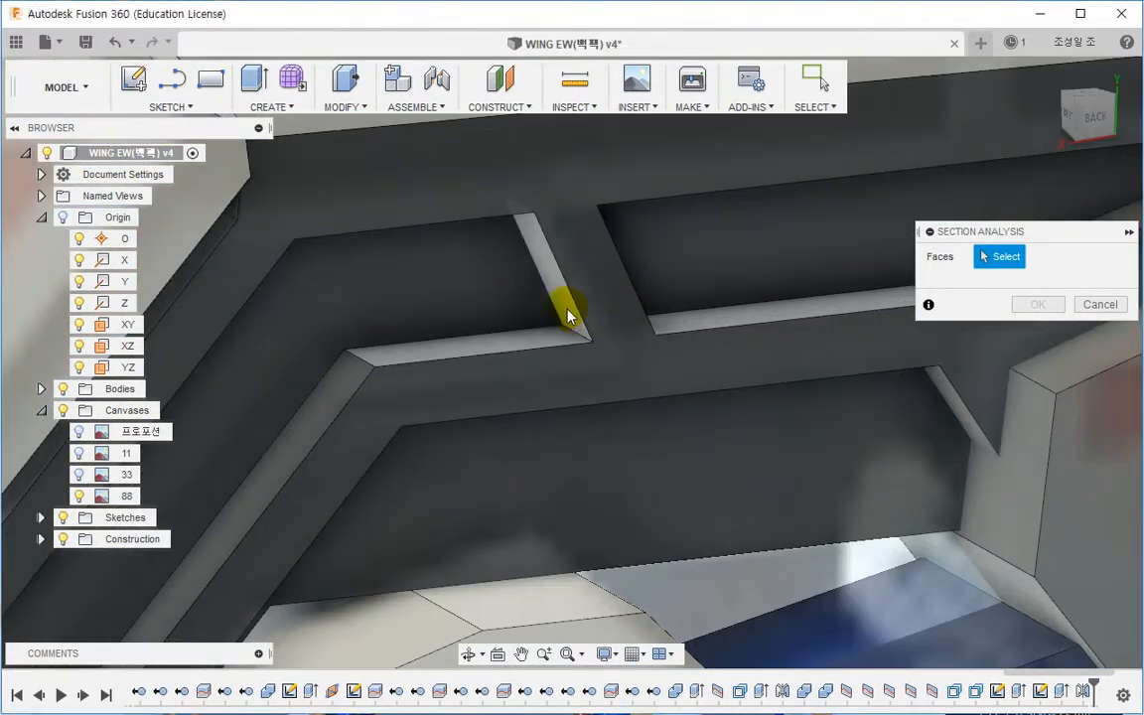
pyautogui.click(561, 382)
pyautogui.keyDown('shift'); pyautogui.moveTo(561, 382); pyautogui.dragTo(593, 367, button='middle'); pyautogui.keyUp('shift')
pyautogui.moveTo(594, 367)
pyautogui.mouseDown()
pyautogui.moveTo(582, 352)
pyautogui.moveTo(615, 325)
pyautogui.moveTo(631, 333)
pyautogui.mouseUp()
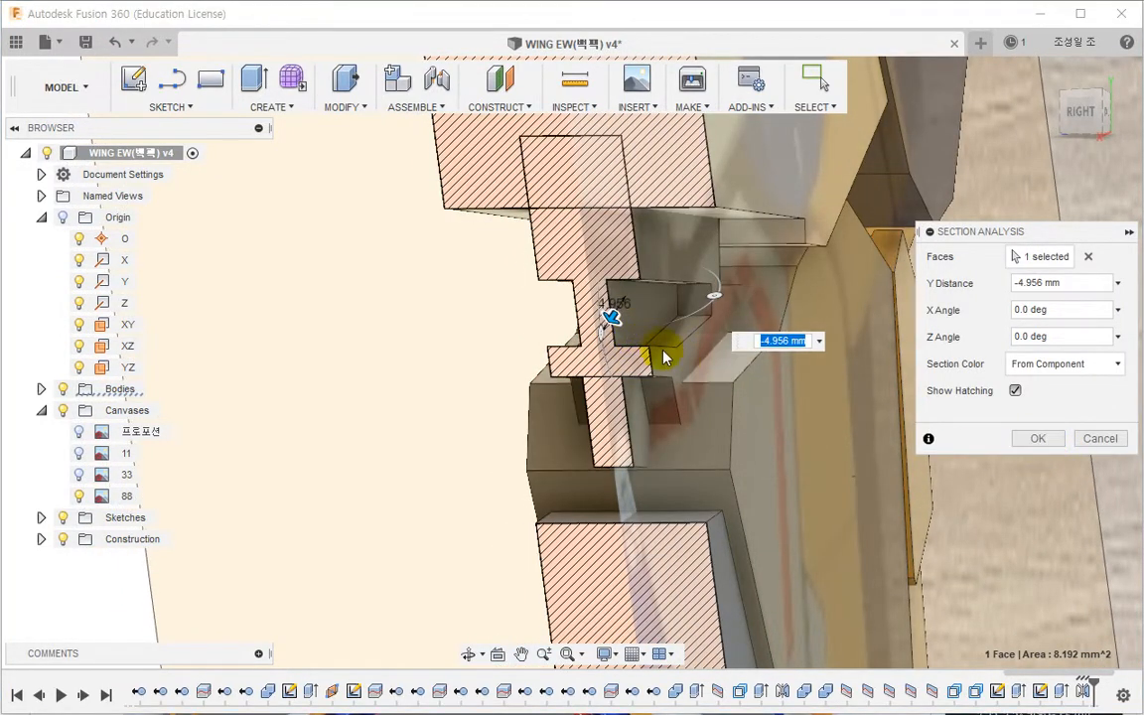
pyautogui.press('Return')
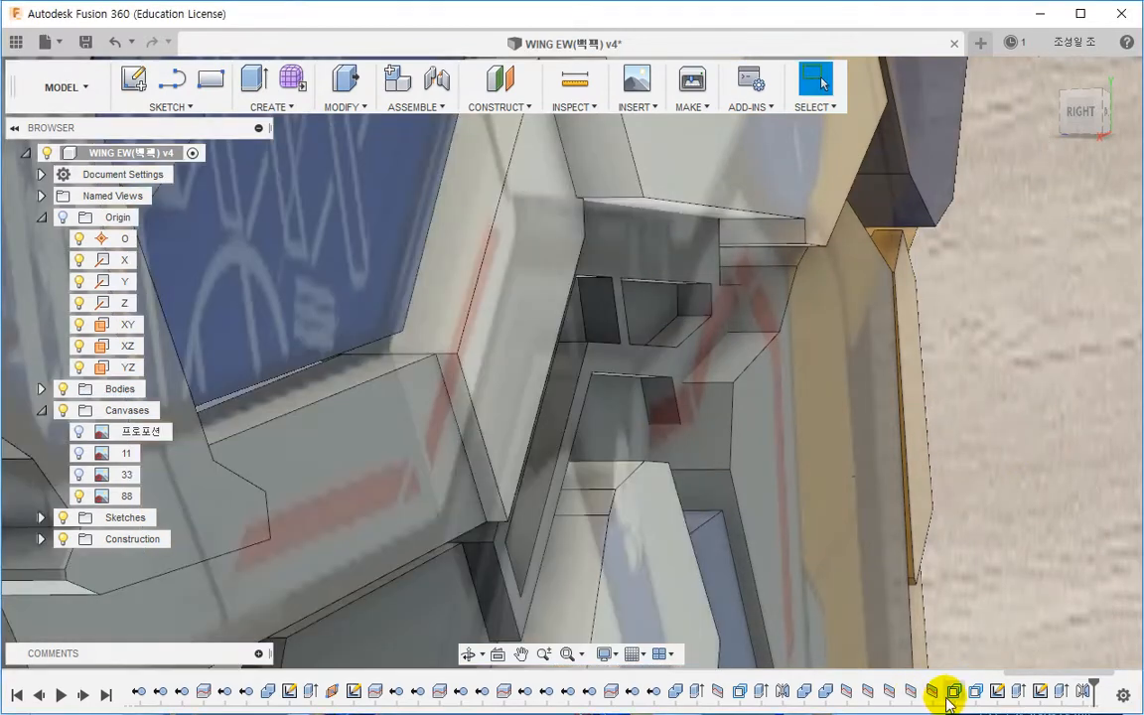
# Step: Edit the pocket cut extrude and set its distance to -1.5 mm
pyautogui.doubleClick(1040, 691)
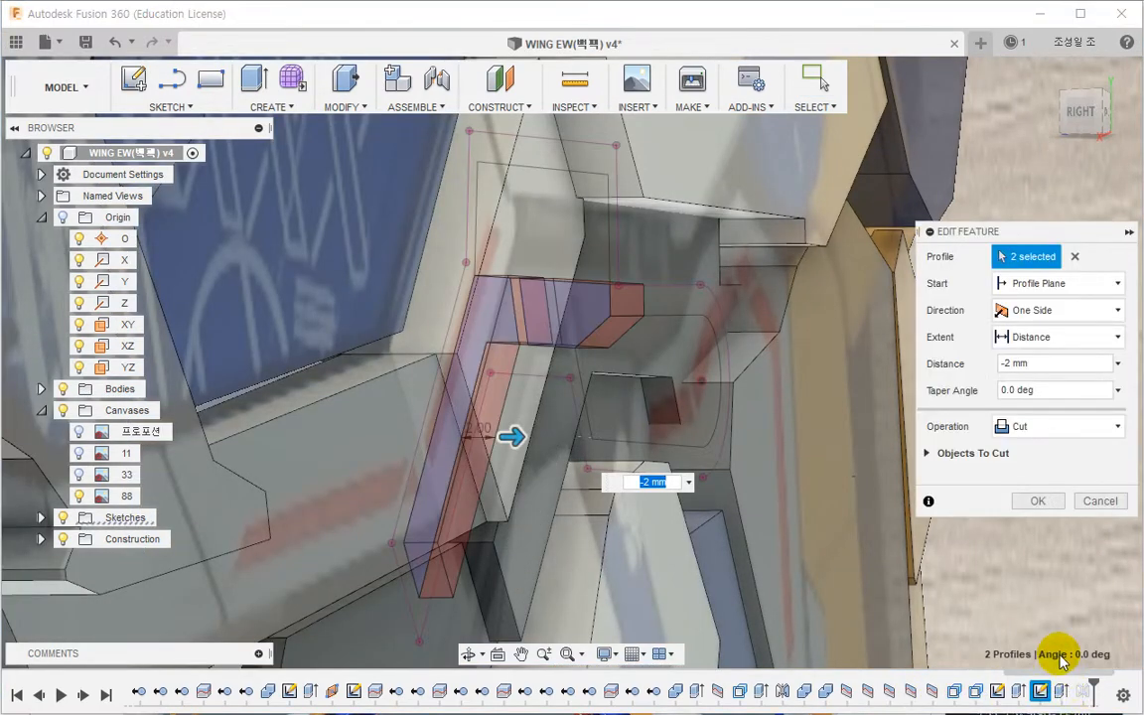
pyautogui.press('Return')
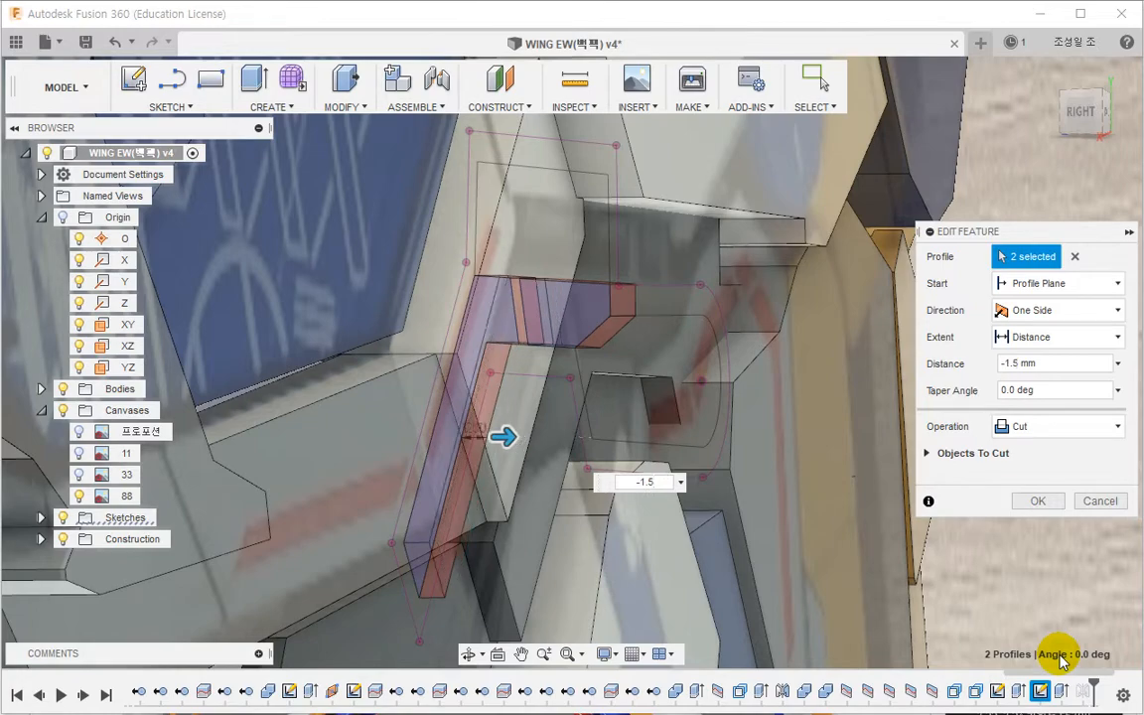
pyautogui.keyDown('shift'); pyautogui.moveTo(719, 497); pyautogui.dragTo(735, 429, button='middle'); pyautogui.keyUp('shift')
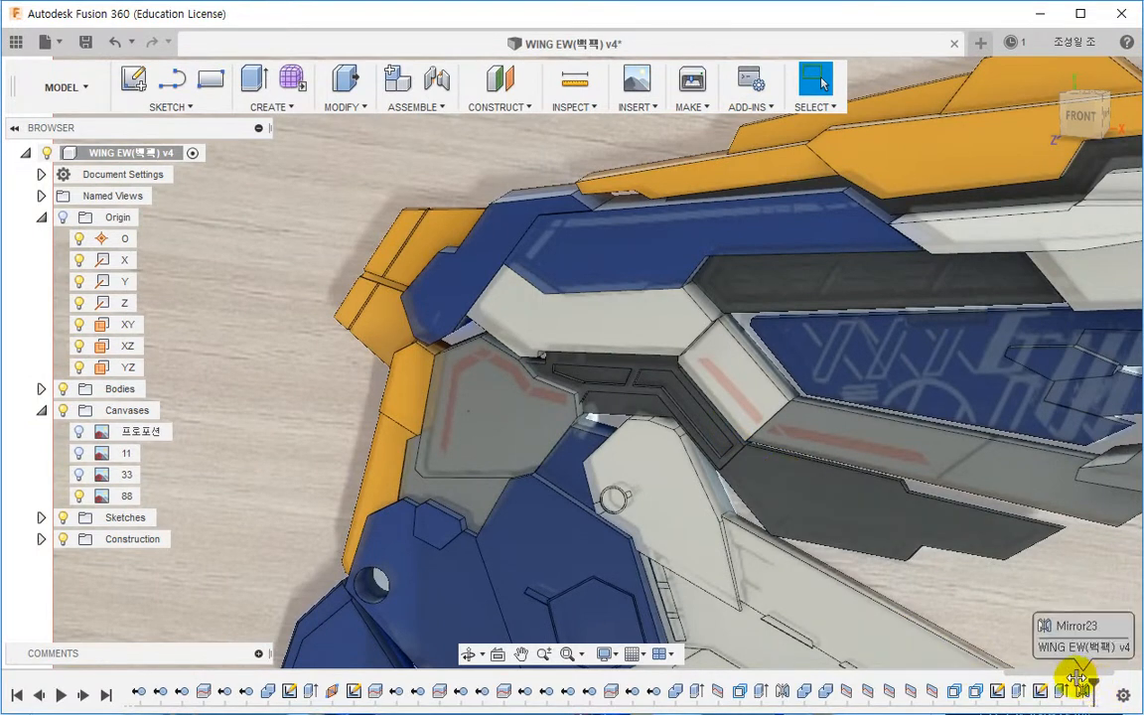
# Step: Roll the timeline marker back one feature and create a sketch on the lower panel face
pyautogui.moveTo(1077, 678); pyautogui.dragTo(1050, 678)
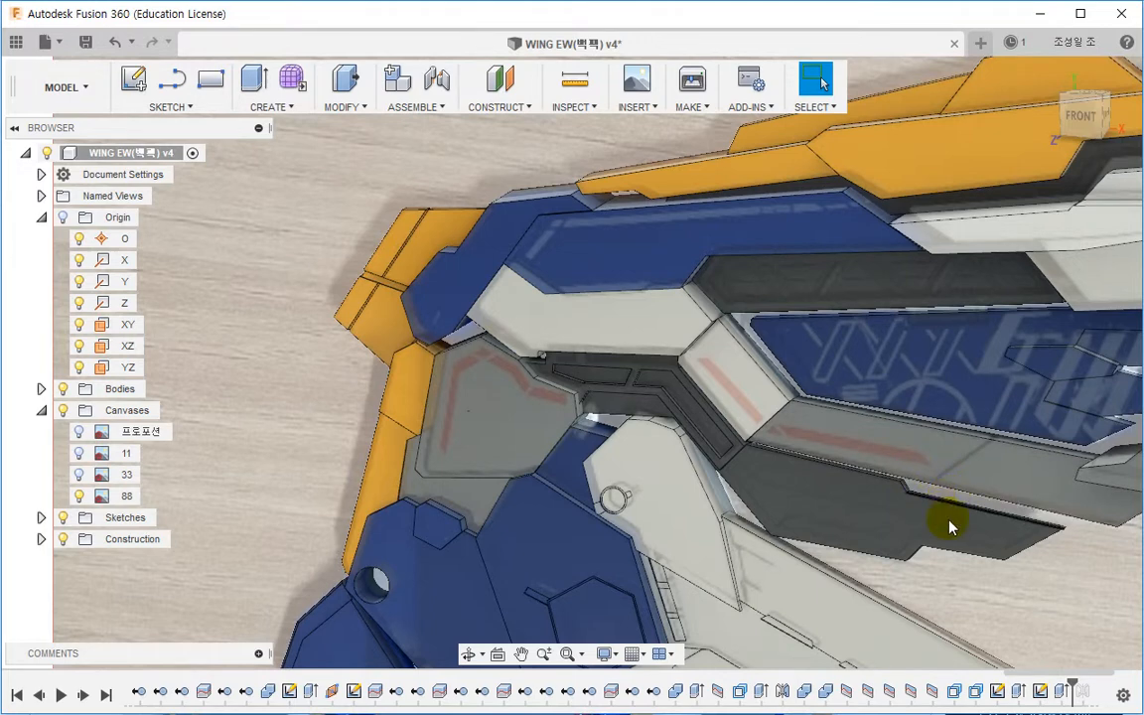
pyautogui.moveTo(932, 605); pyautogui.dragTo(760, 563, button='middle')
pyautogui.scroll(2, 698, 470)
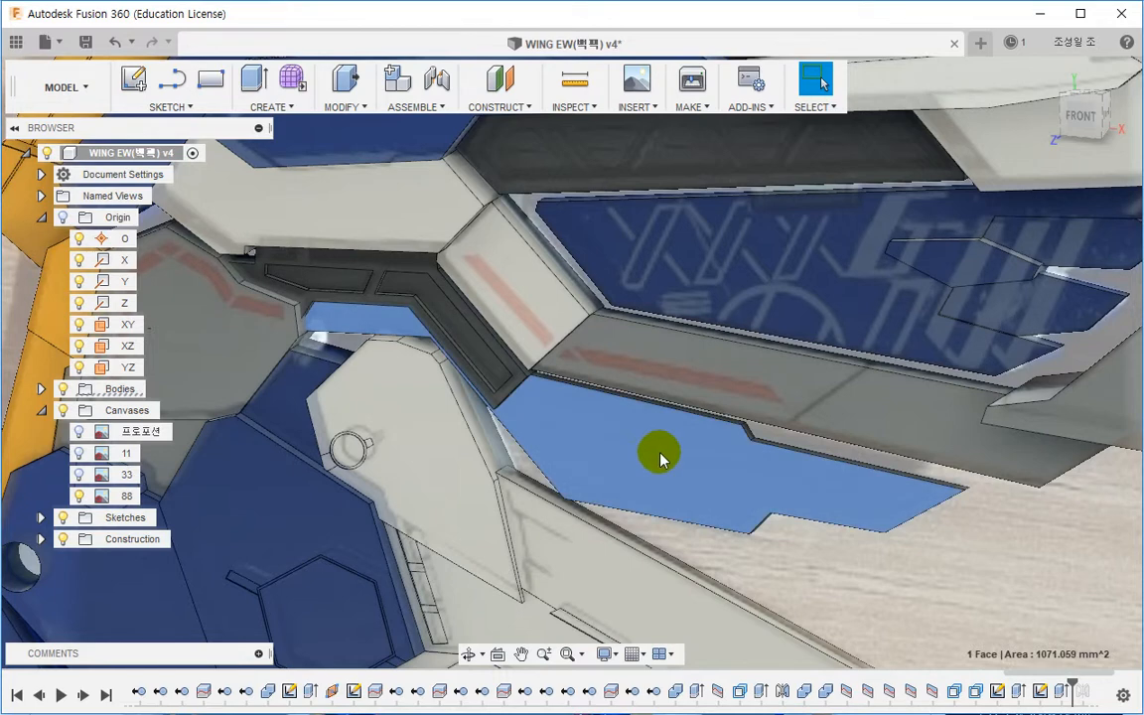
pyautogui.rightClick(659, 454)
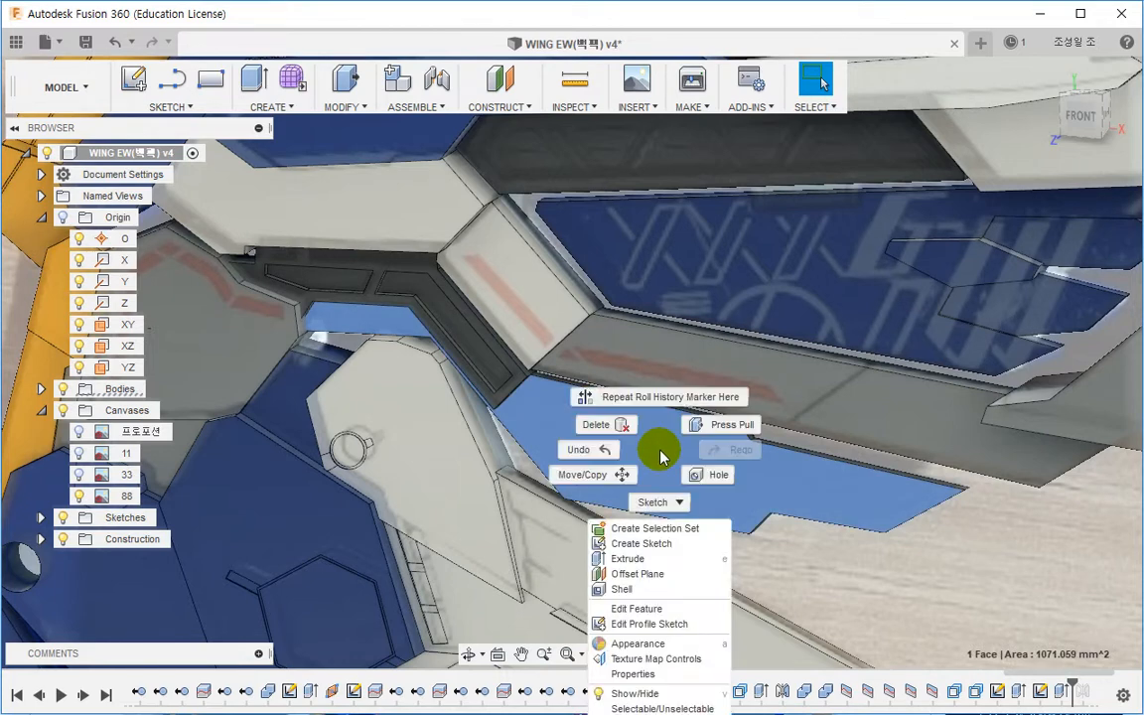
pyautogui.click(617, 553)
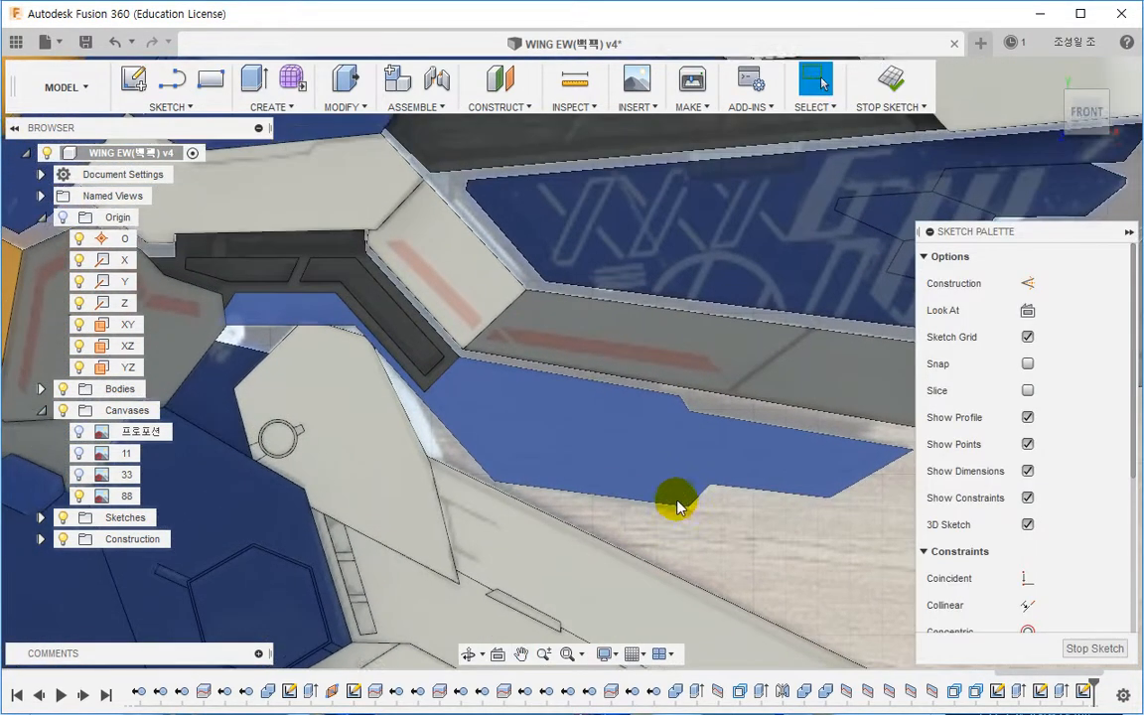
# Step: Project the panel face's outline into the sketch
pyautogui.moveTo(627, 482); pyautogui.dragTo(579, 481, button='middle')
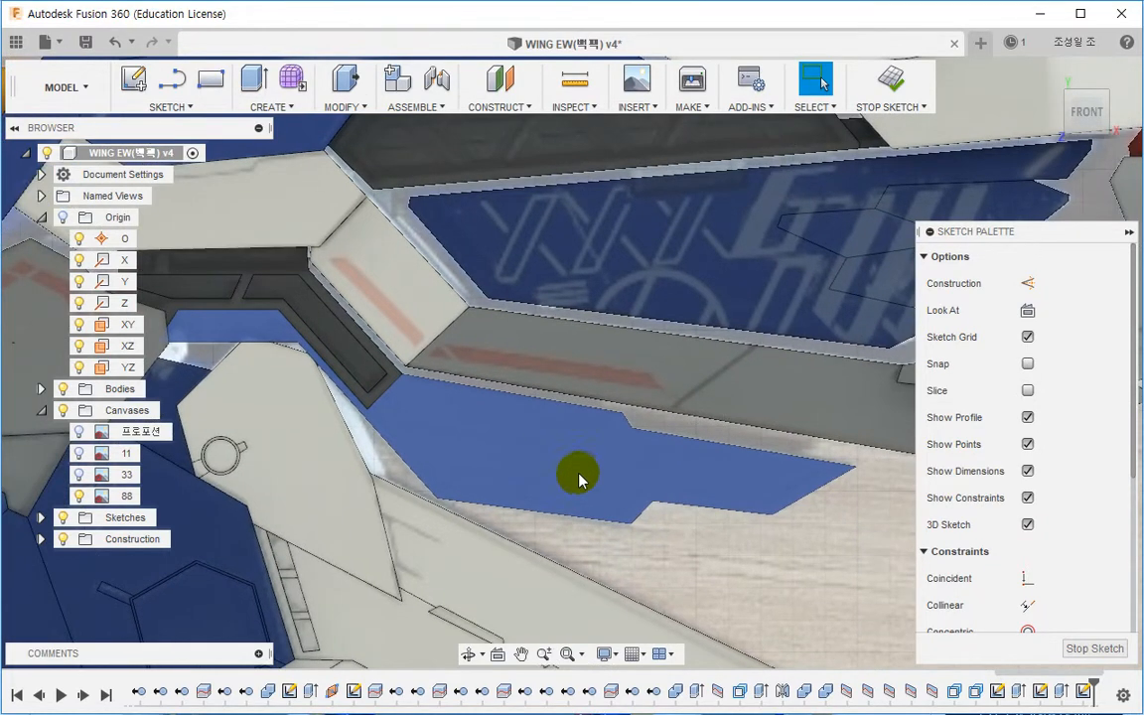
pyautogui.press('p')
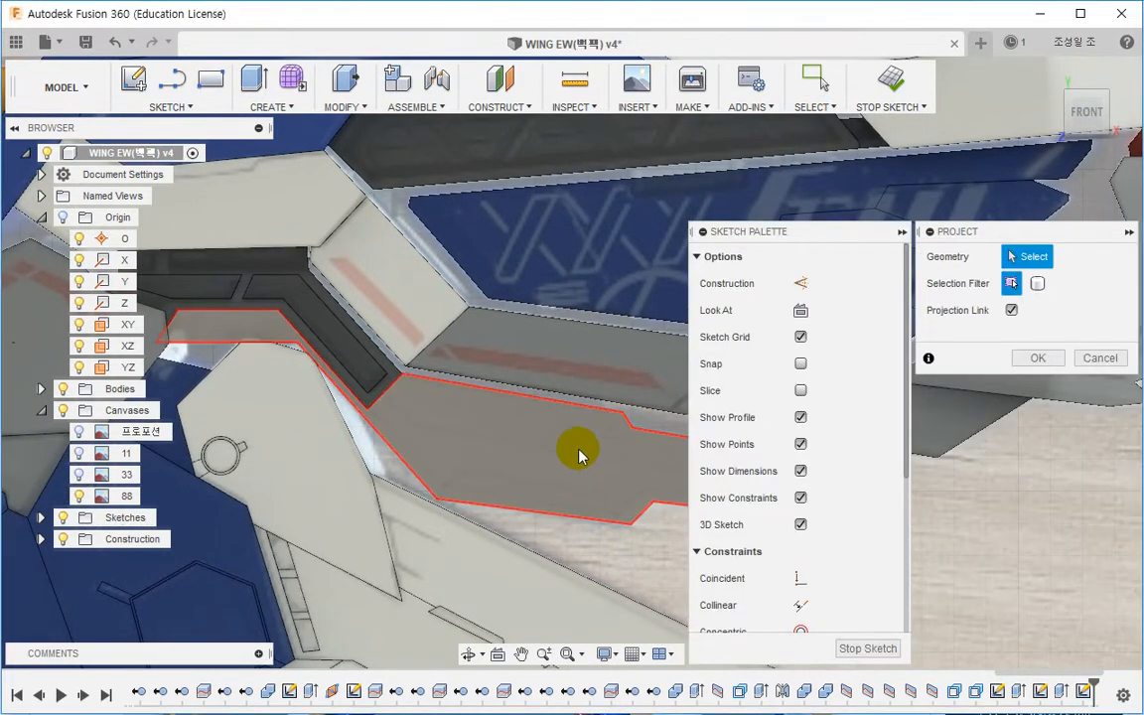
pyautogui.click(577, 447)
pyautogui.click(1035, 357)
pyautogui.scroll(5, 399, 399)
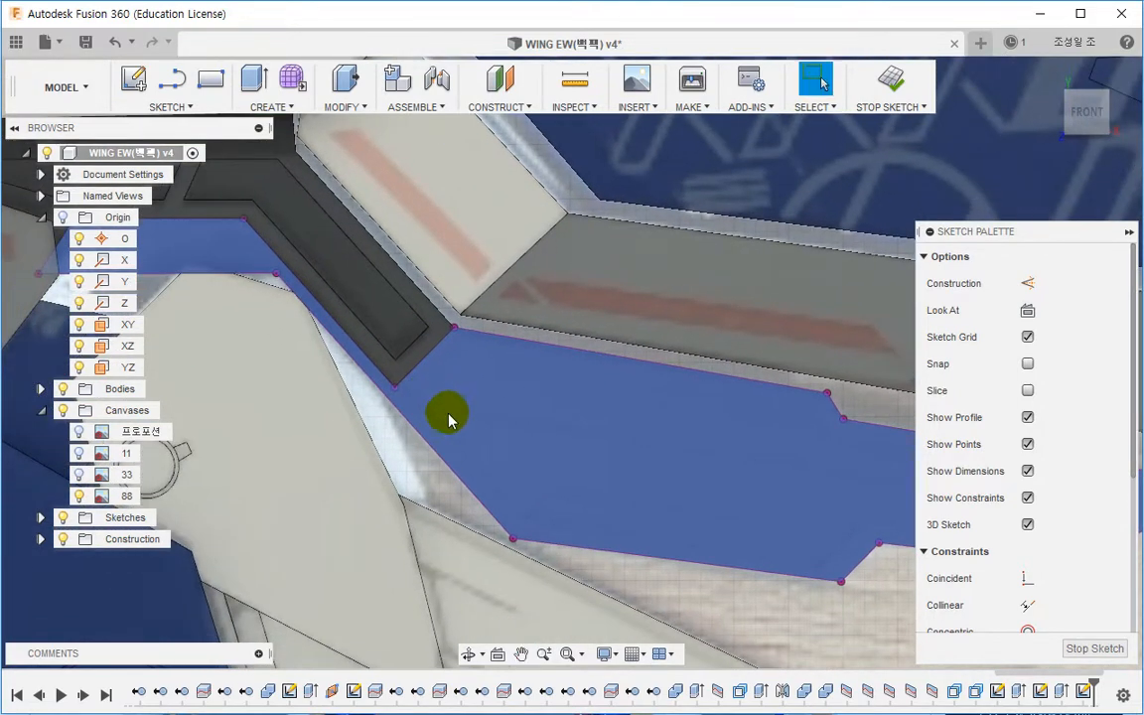
# Step: Offset the projected outline inward by about 1.526 mm
pyautogui.press('o')
pyautogui.click(523, 364)
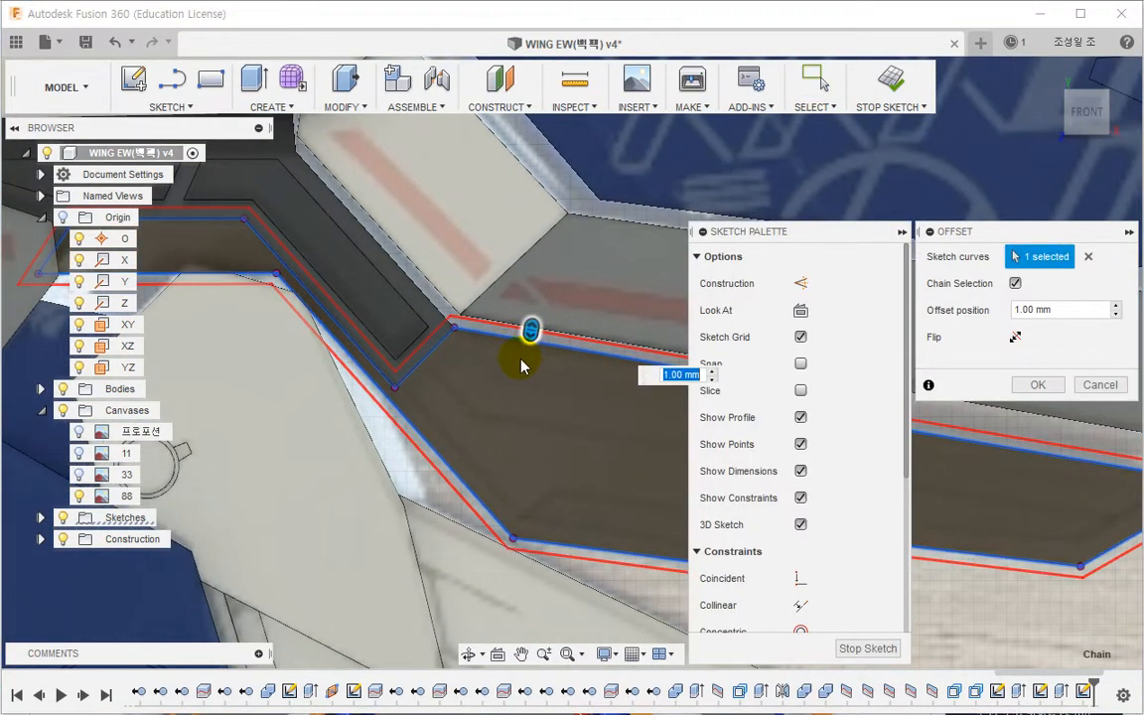
pyautogui.moveTo(531, 329); pyautogui.dragTo(526, 366)
pyautogui.scroll(-2, 519, 456)
pyautogui.moveTo(519, 457); pyautogui.dragTo(415, 442, button='middle')
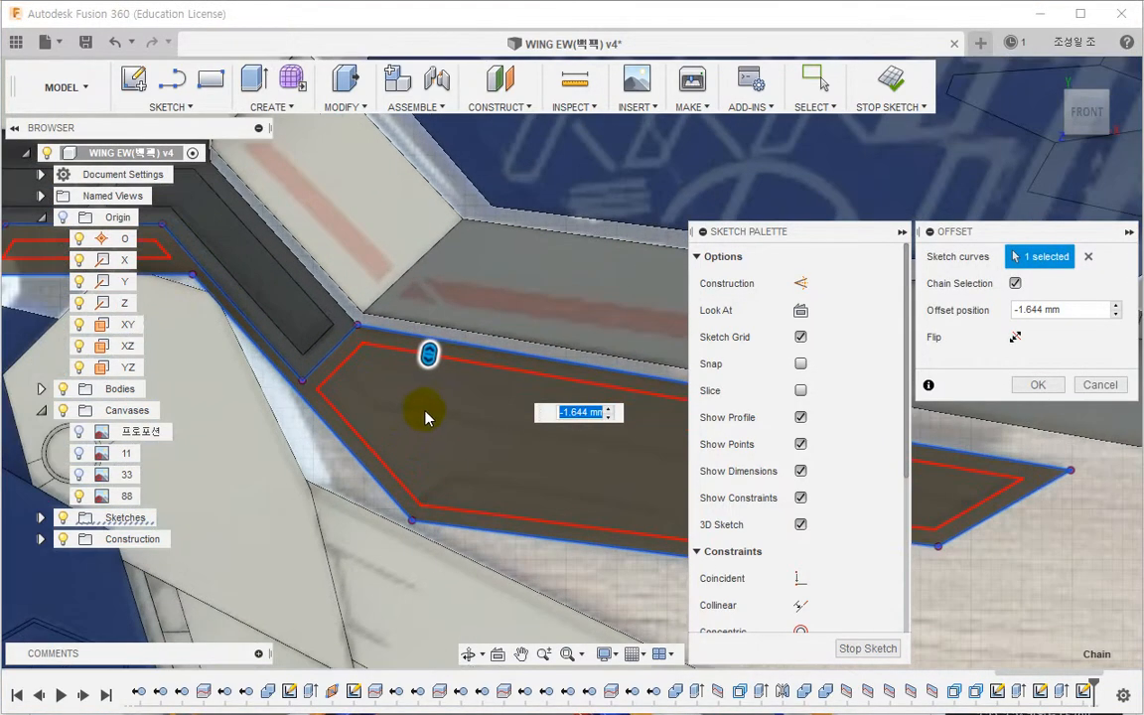
pyautogui.scroll(1, 415, 442)
pyautogui.moveTo(429, 361); pyautogui.dragTo(430, 364)
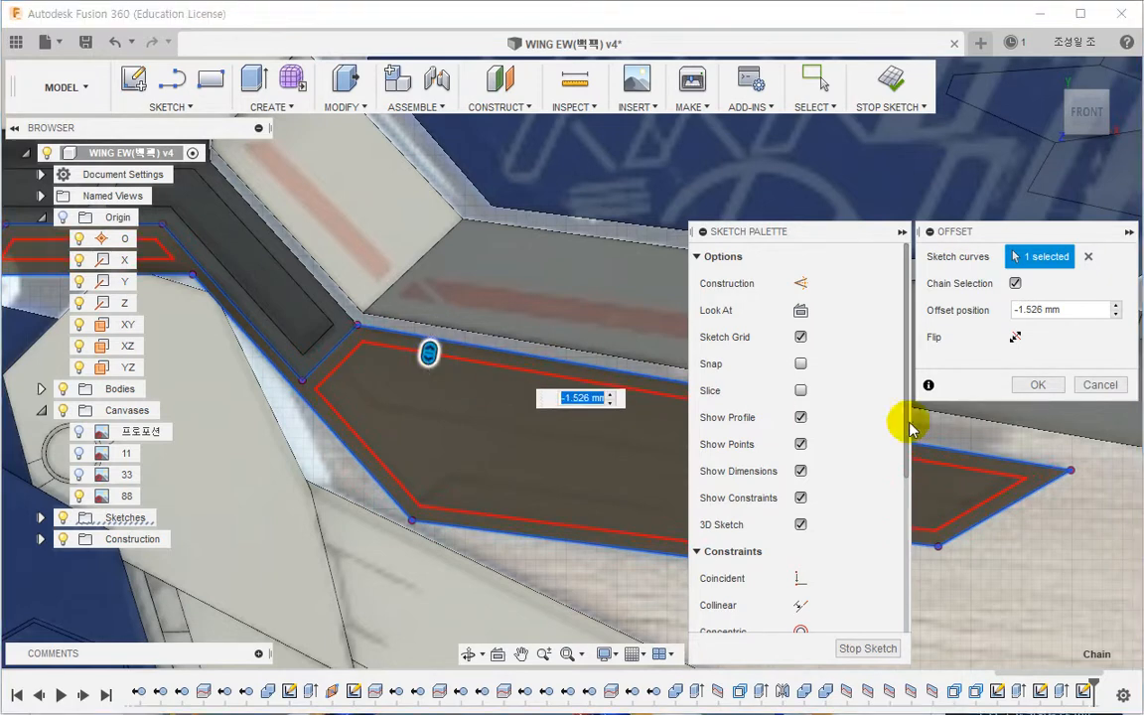
pyautogui.click(1034, 387)
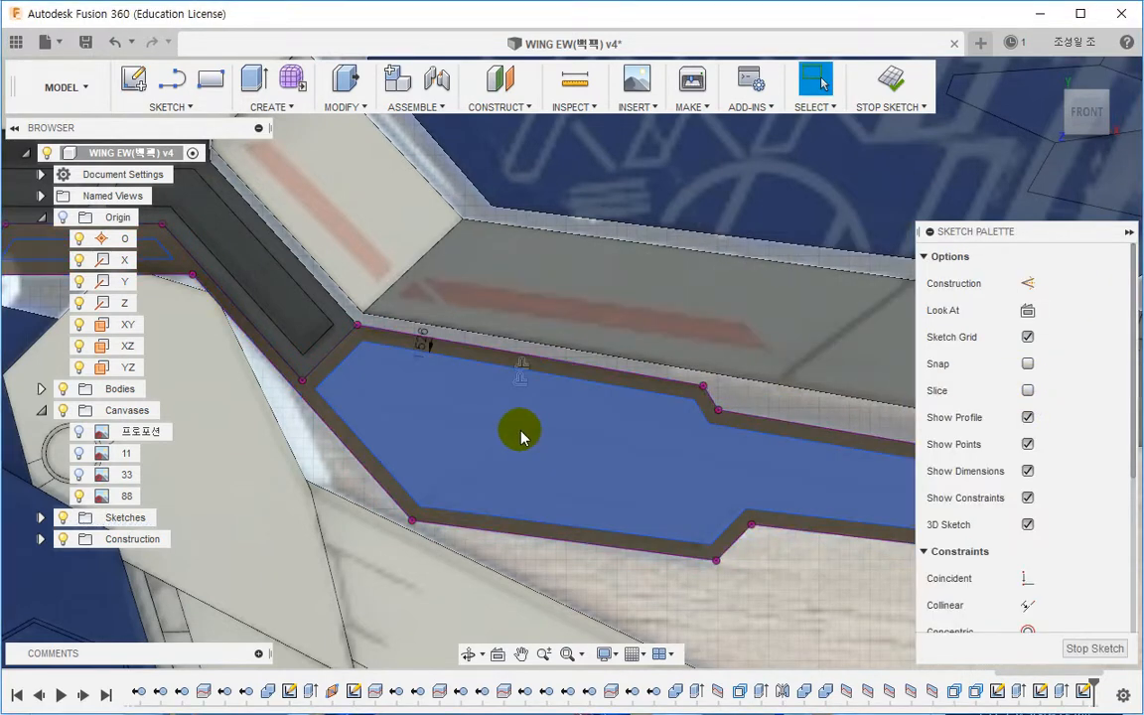
# Step: Extrude the inner offset profile -0.5 mm into the panel
pyautogui.scroll(-2, 523, 436)
pyautogui.moveTo(428, 438); pyautogui.dragTo(613, 466, button='middle')
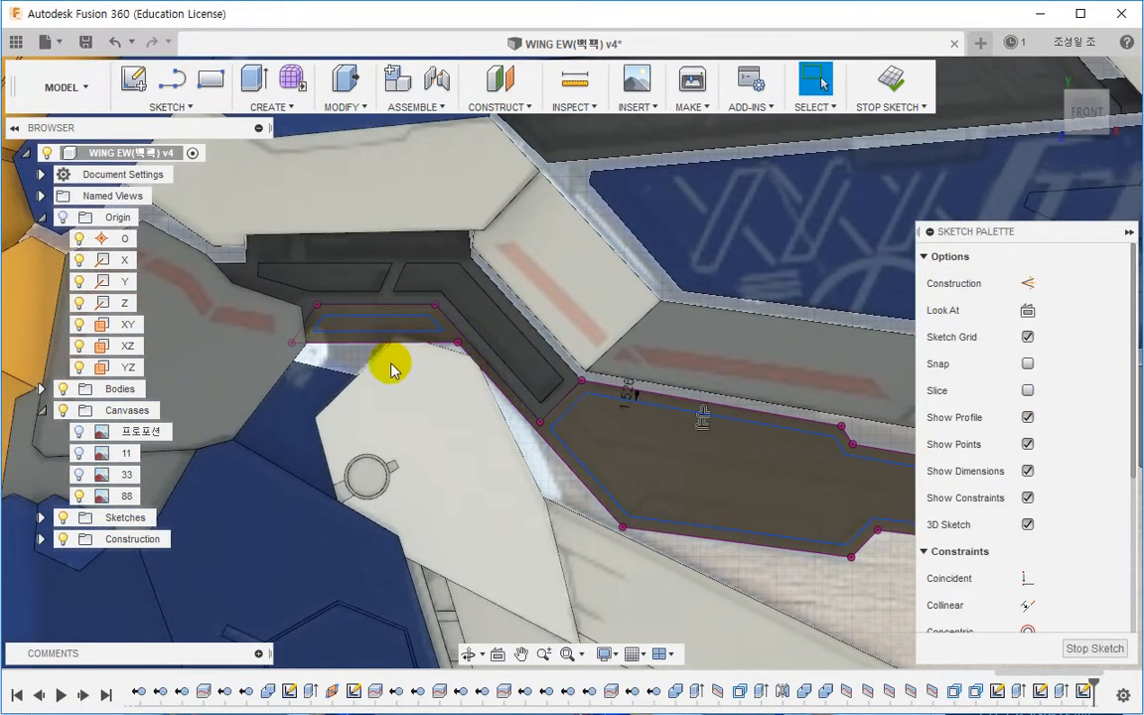
pyautogui.moveTo(388, 368)
pyautogui.keyDown('shift'); pyautogui.mouseDown(button='middle')
pyautogui.moveTo(395, 313)
pyautogui.moveTo(371, 370)
pyautogui.moveTo(656, 461)
pyautogui.moveTo(483, 423)
pyautogui.moveTo(733, 312)
pyautogui.moveTo(510, 408)
pyautogui.mouseUp(button='middle'); pyautogui.keyUp('shift')
pyautogui.rightClick(510, 415)
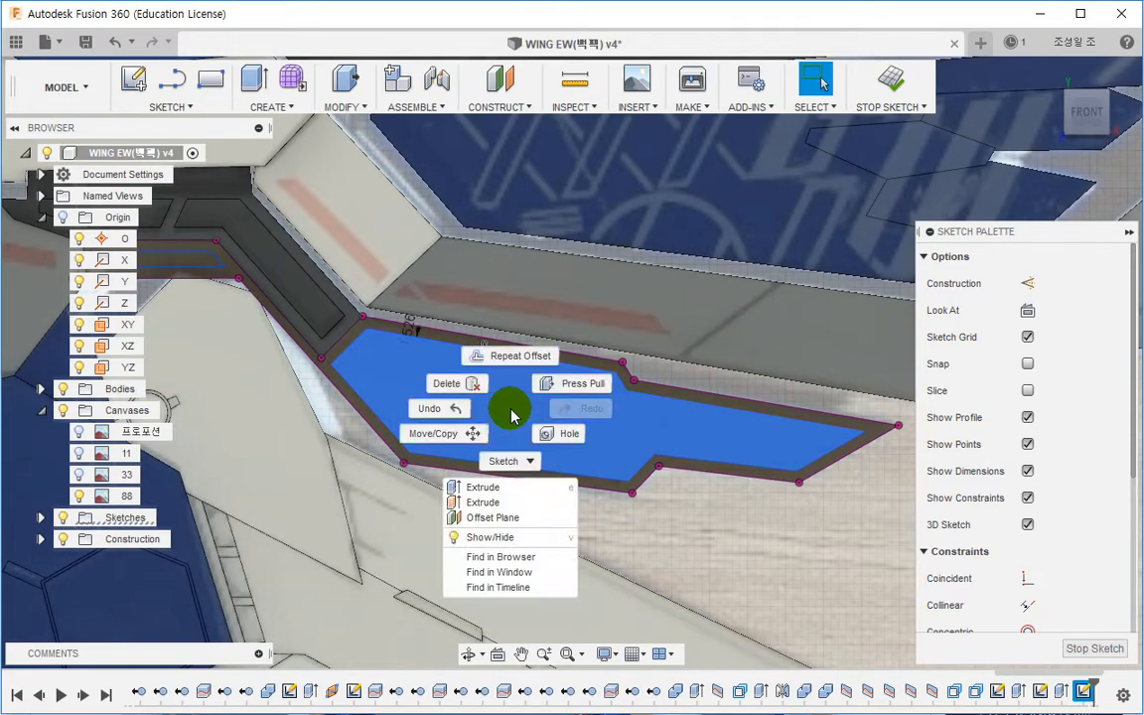
pyautogui.click(493, 481)
pyautogui.keyDown('shift'); pyautogui.moveTo(593, 440); pyautogui.dragTo(517, 445, button='middle'); pyautogui.keyUp('shift')
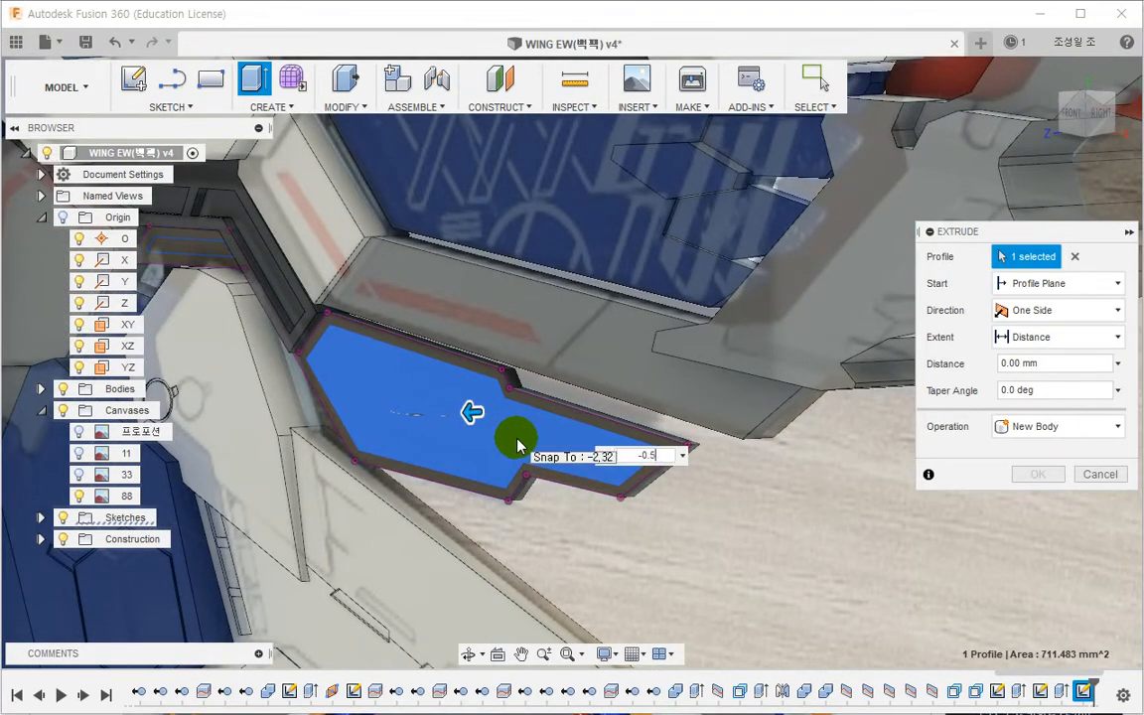
pyautogui.press('Return')
# Step: Create a new sketch on the recessed inner face
pyautogui.click(440, 434)
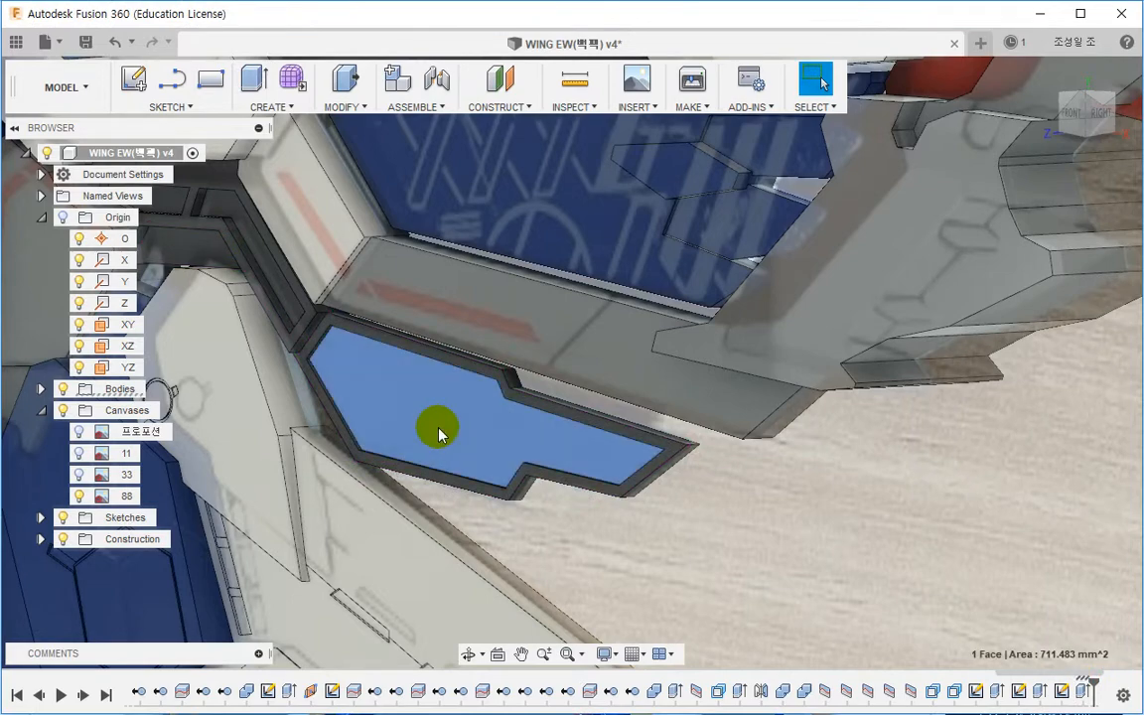
pyautogui.rightClick(440, 434)
pyautogui.click(403, 518)
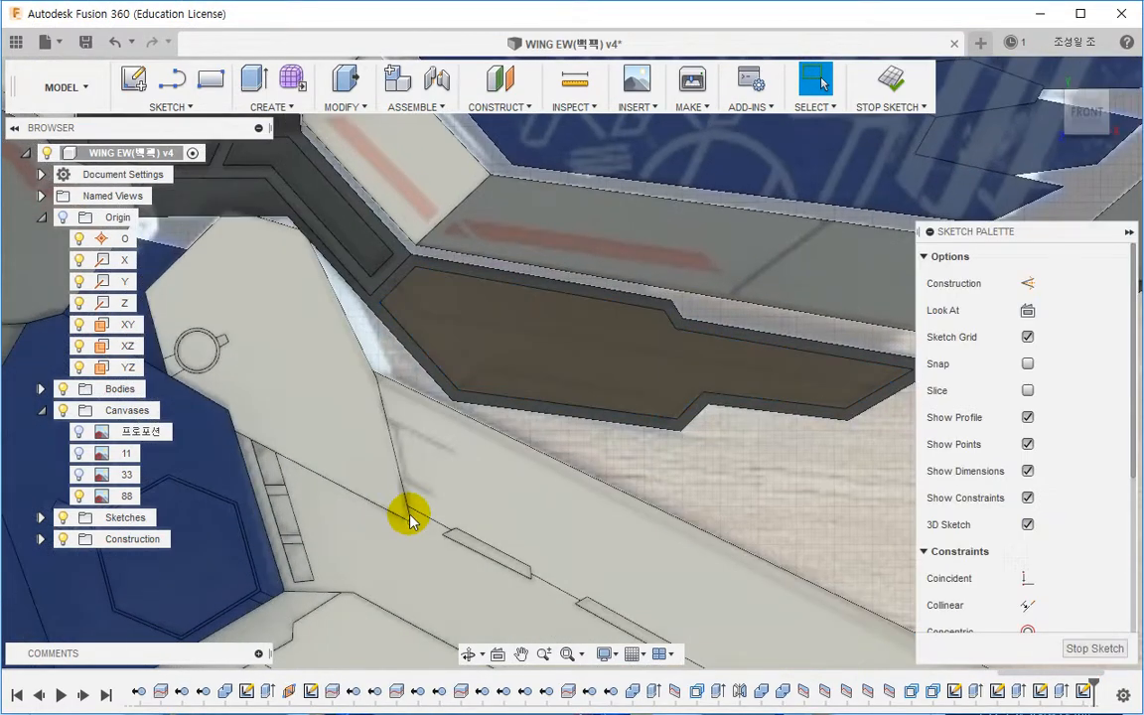
# Step: Draw a two-segment line across the inner face from its upper-left corner to beyond its right tip
pyautogui.press('p')
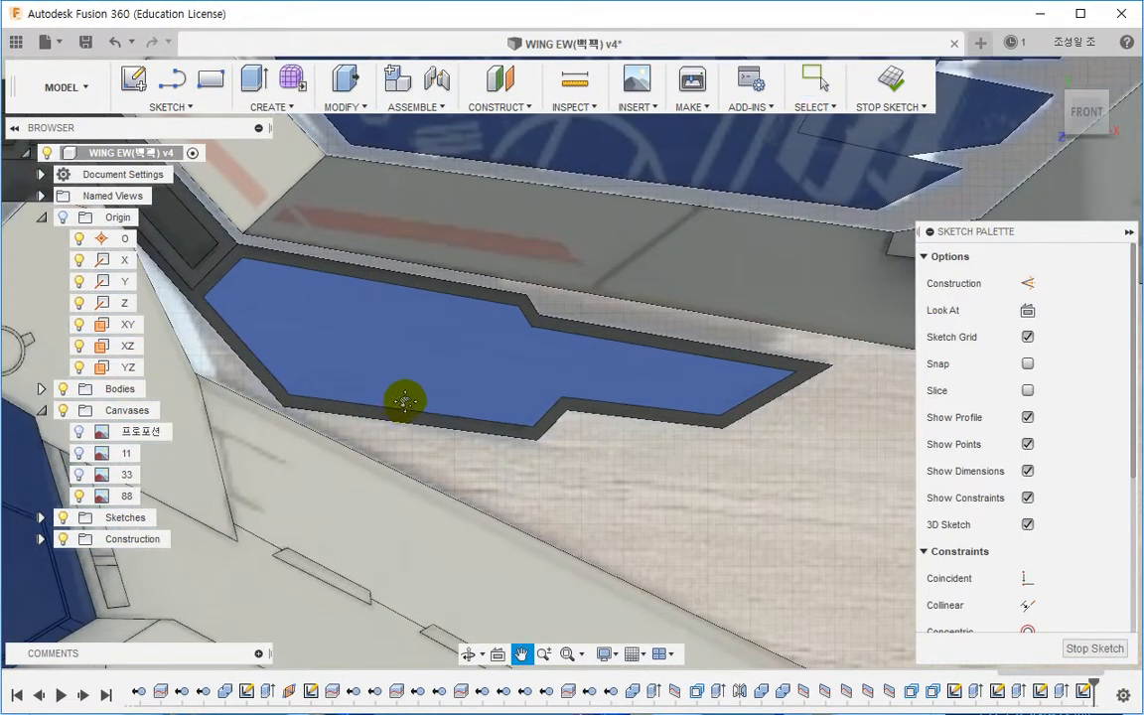
pyautogui.click(333, 338)
pyautogui.click(235, 281)
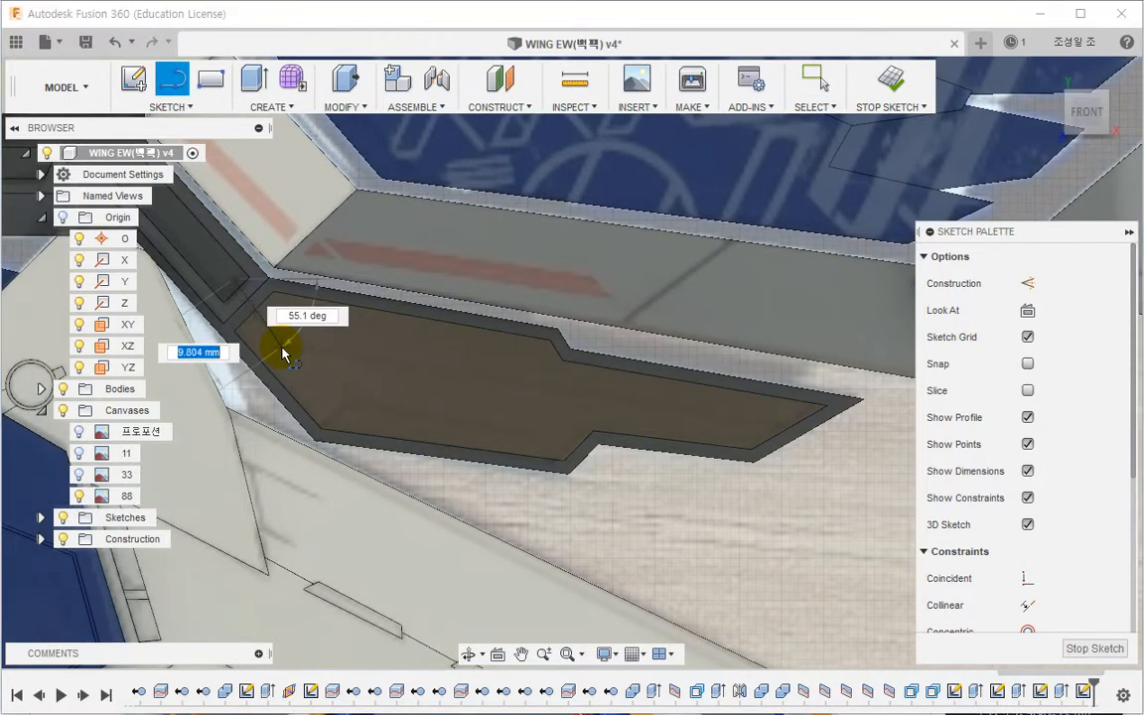
pyautogui.click(281, 348)
pyautogui.click(834, 435)
pyautogui.press('Escape')
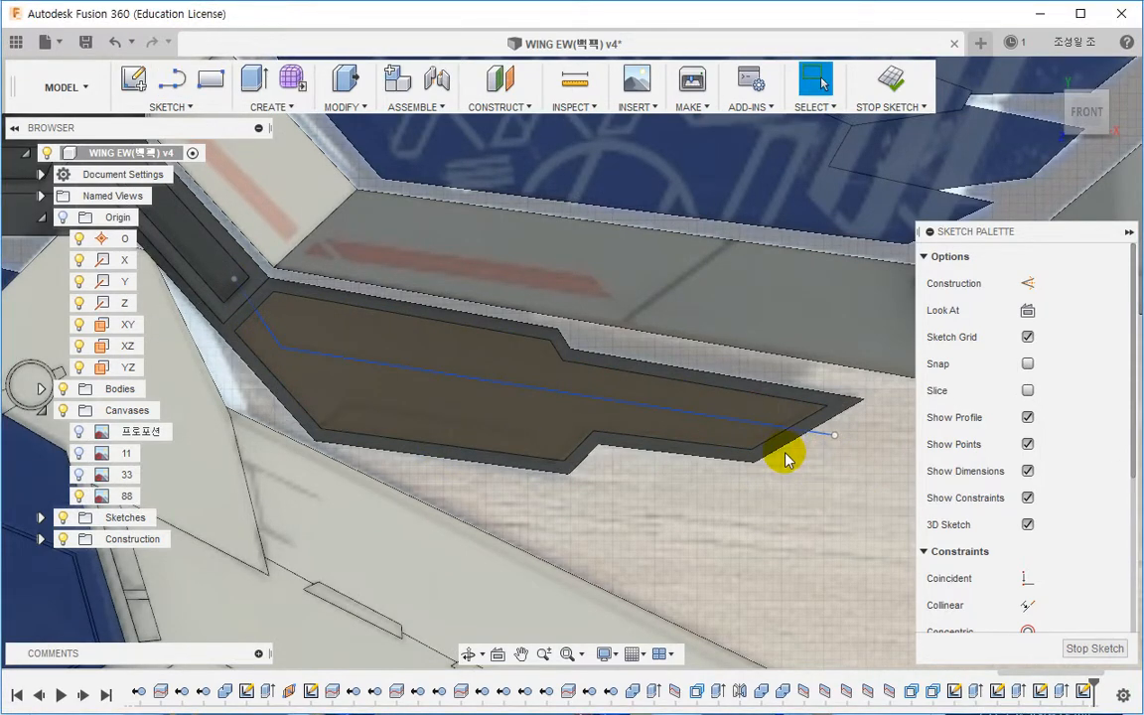
# Step: Draw a second three-point line near the inner face's lower edge, ending below the lower notch
pyautogui.click(320, 432)
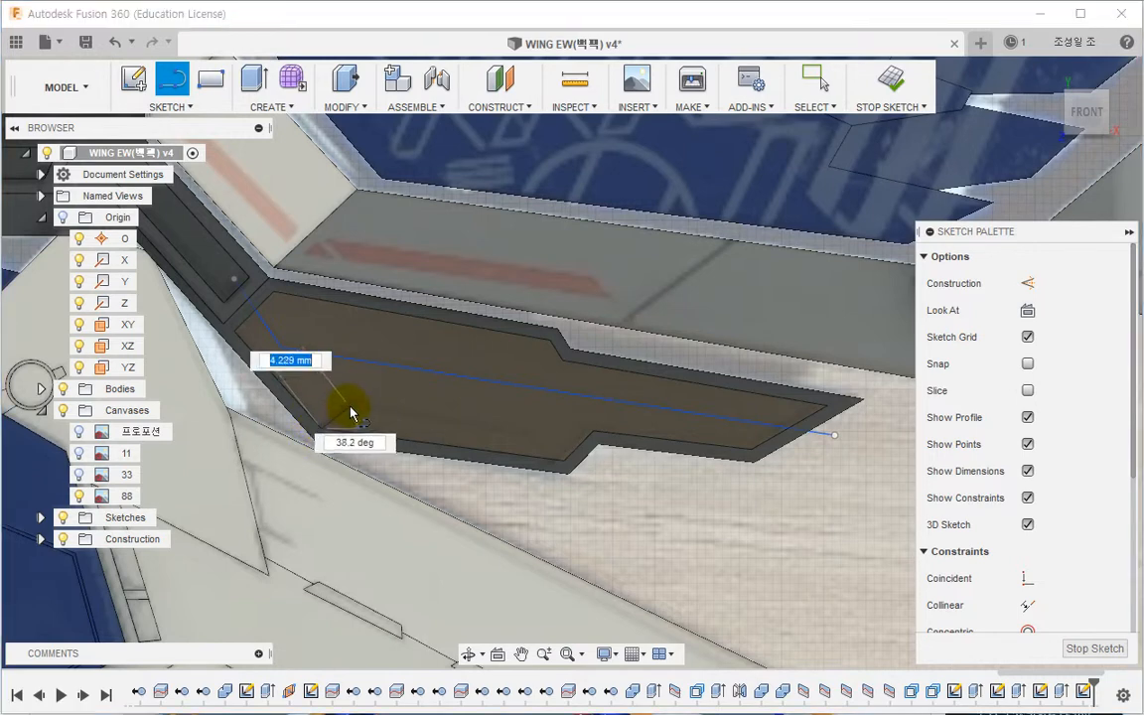
pyautogui.click(534, 435)
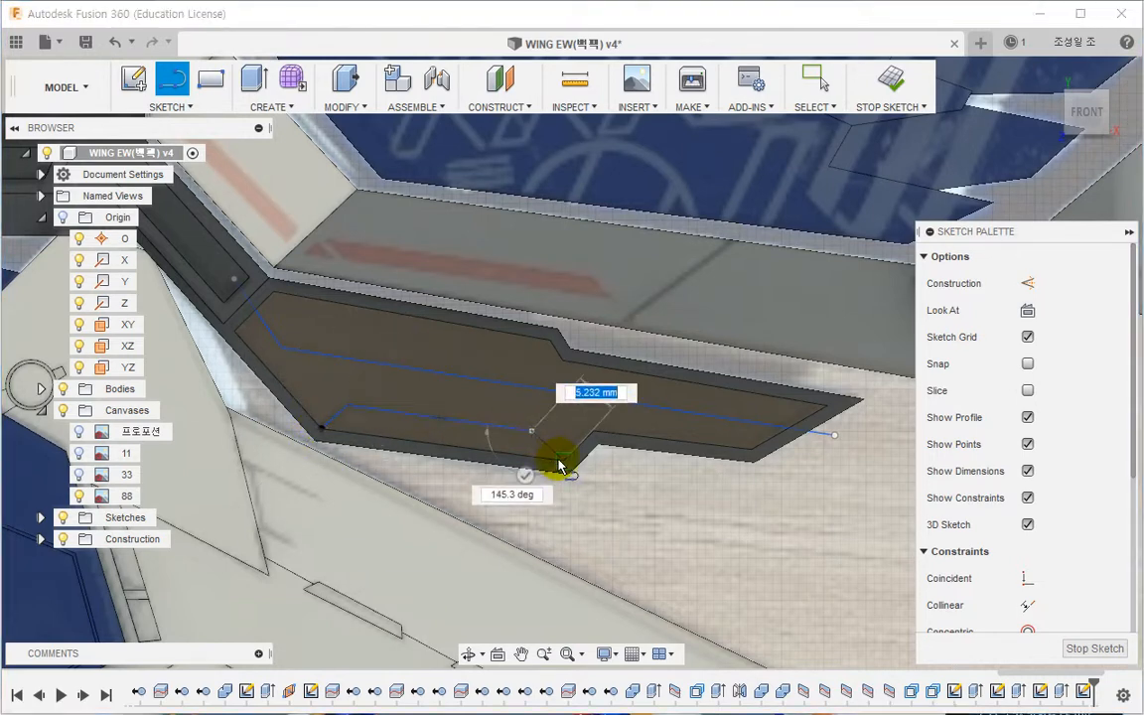
pyautogui.click(562, 459)
pyautogui.press('Escape')
pyautogui.scroll(-1, 617, 504)
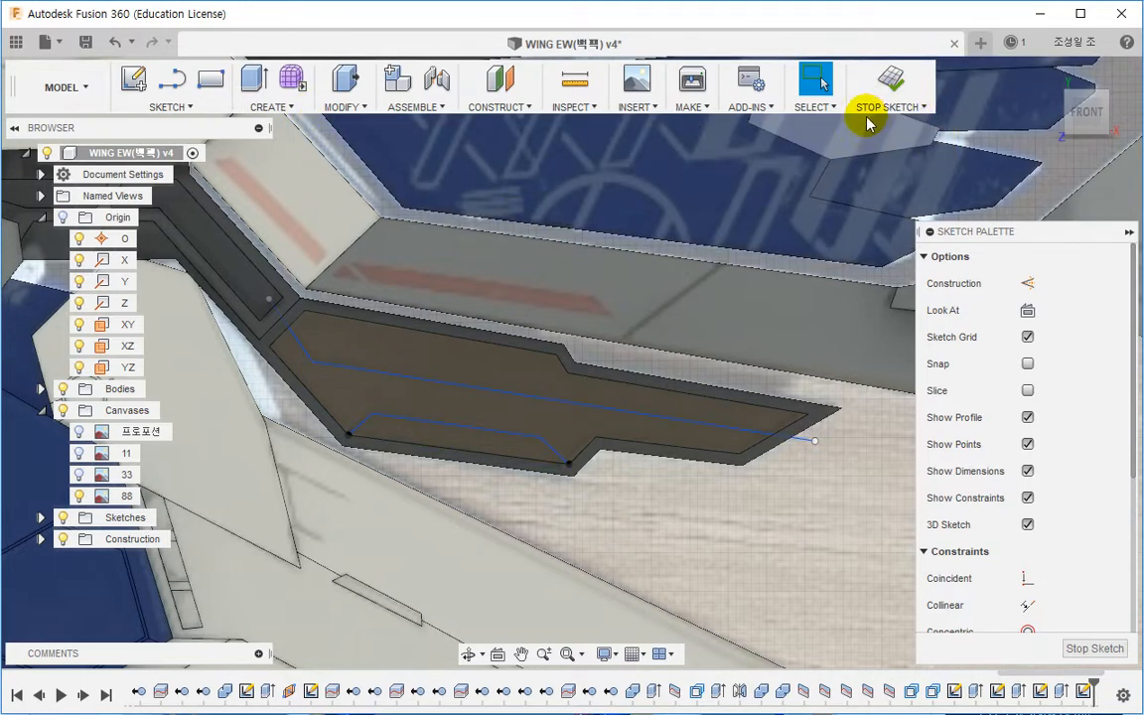
# Step: Split the recessed inner face using the upper sketch line as the splitting tool
pyautogui.click(345, 107)
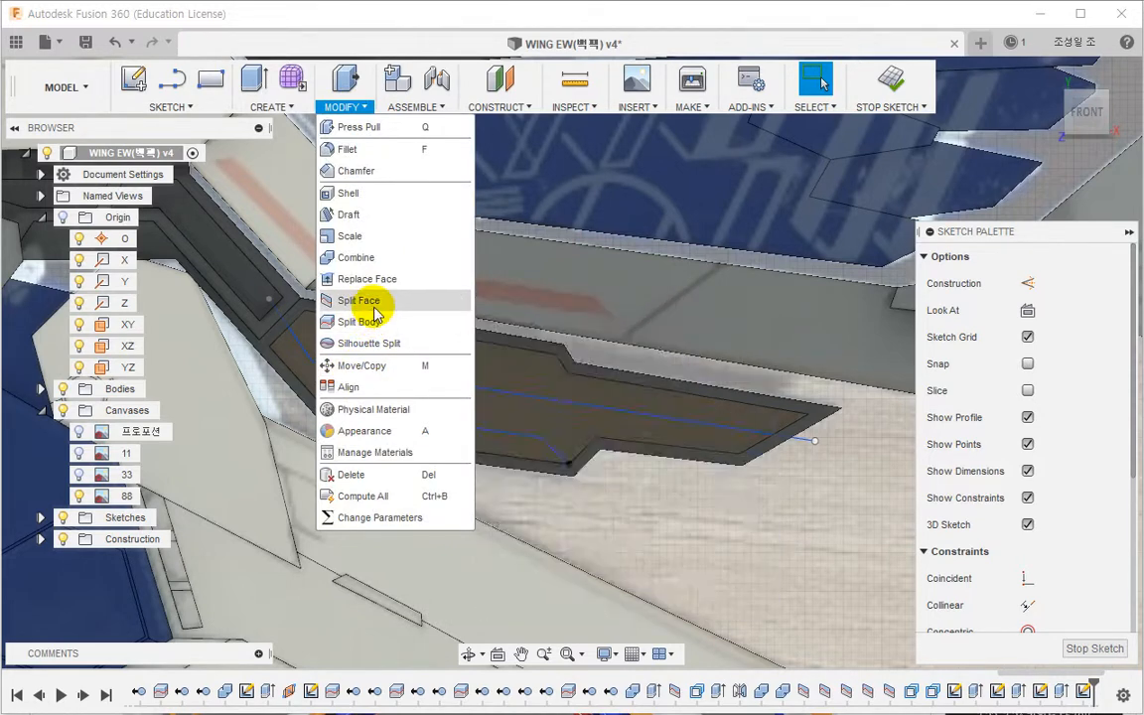
pyautogui.click(348, 300)
pyautogui.click(427, 400)
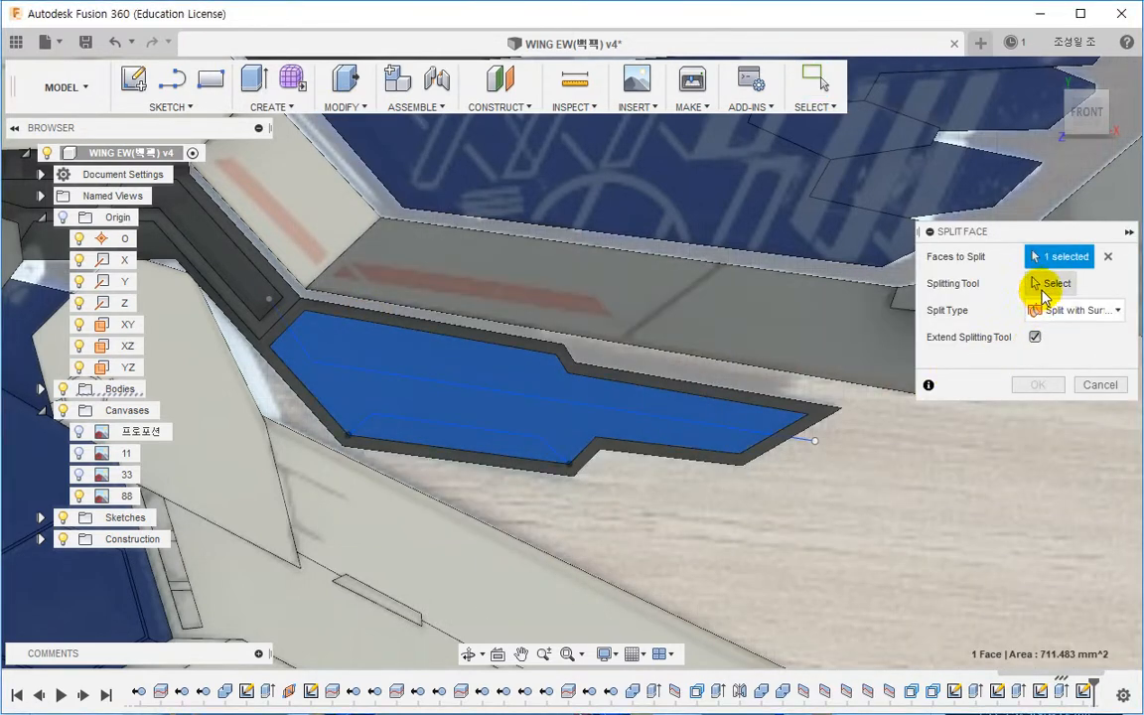
pyautogui.click(1050, 283)
pyautogui.click(668, 413)
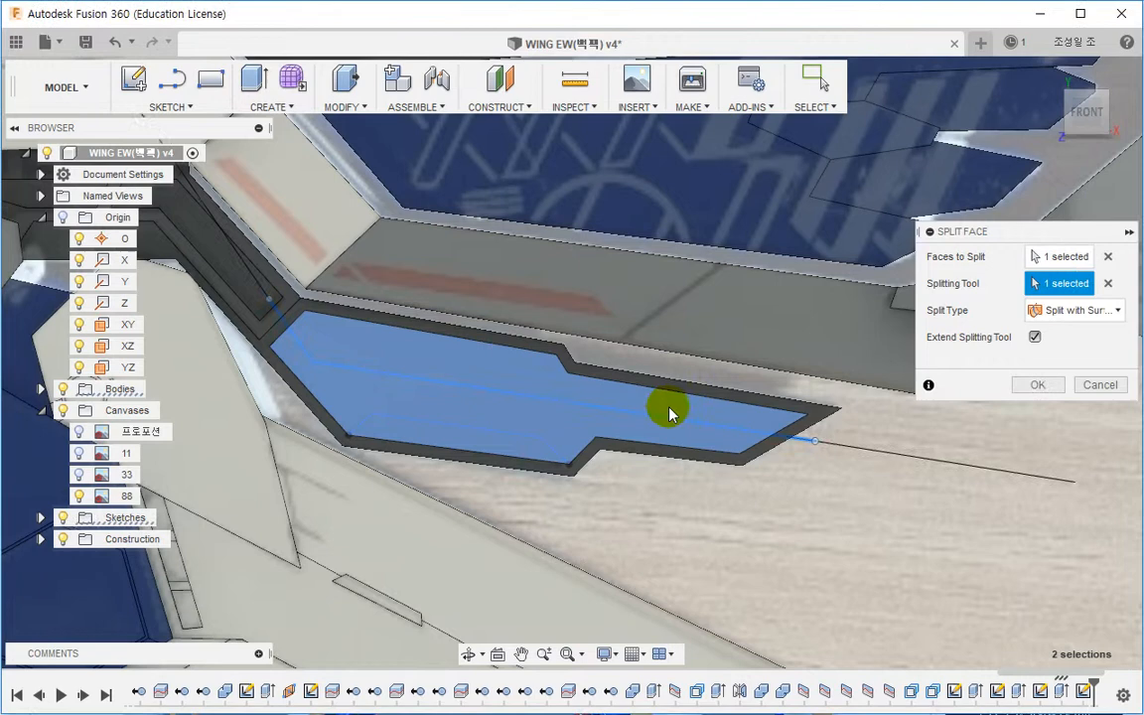
pyautogui.click(1038, 384)
# Step: Show Sketch205 and split the lower part of the inner face with the lower sketch line
pyautogui.click(40, 517)
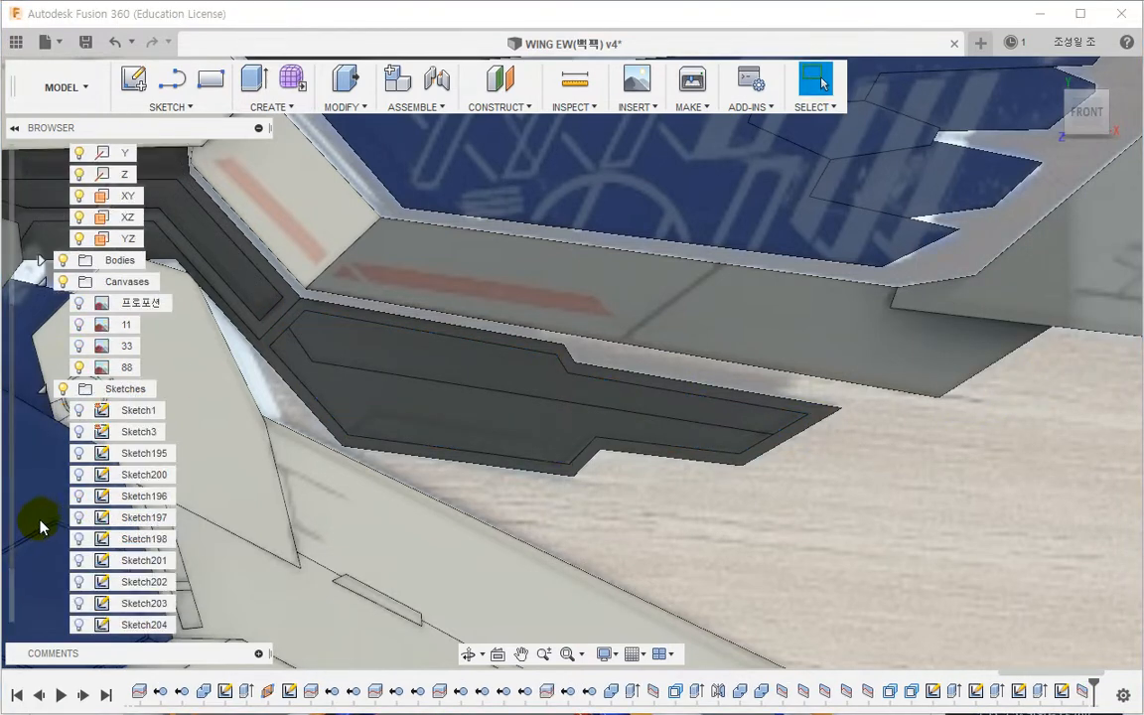
pyautogui.moveTo(13, 331); pyautogui.dragTo(13, 484)
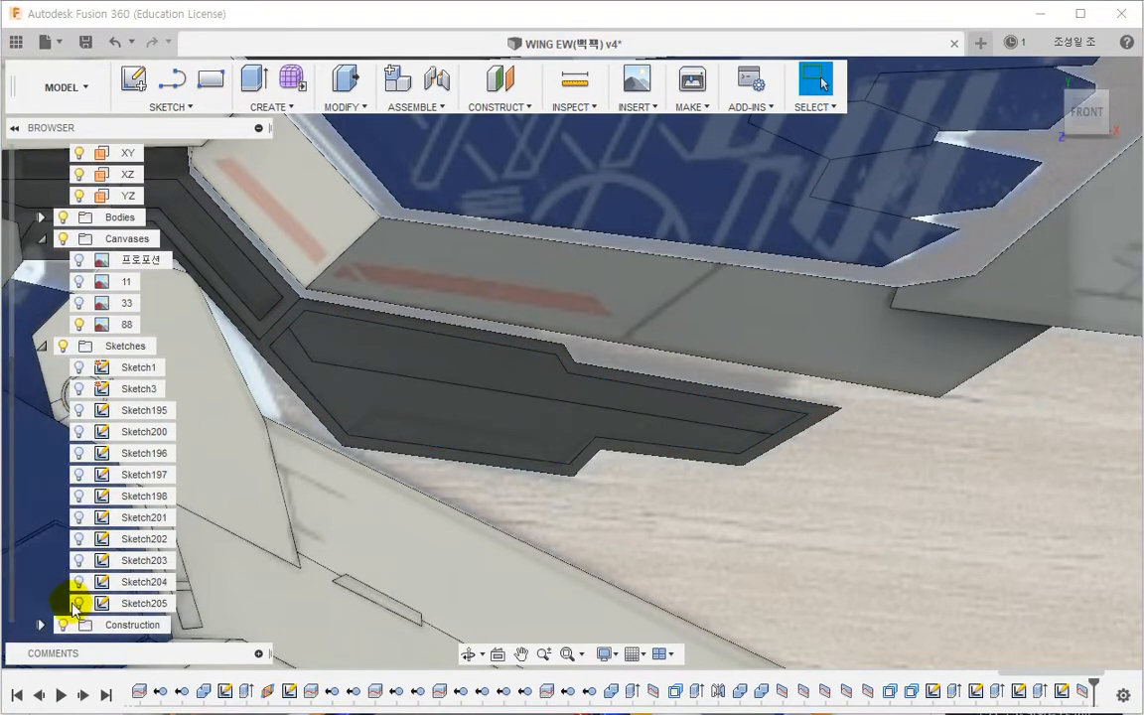
pyautogui.click(79, 603)
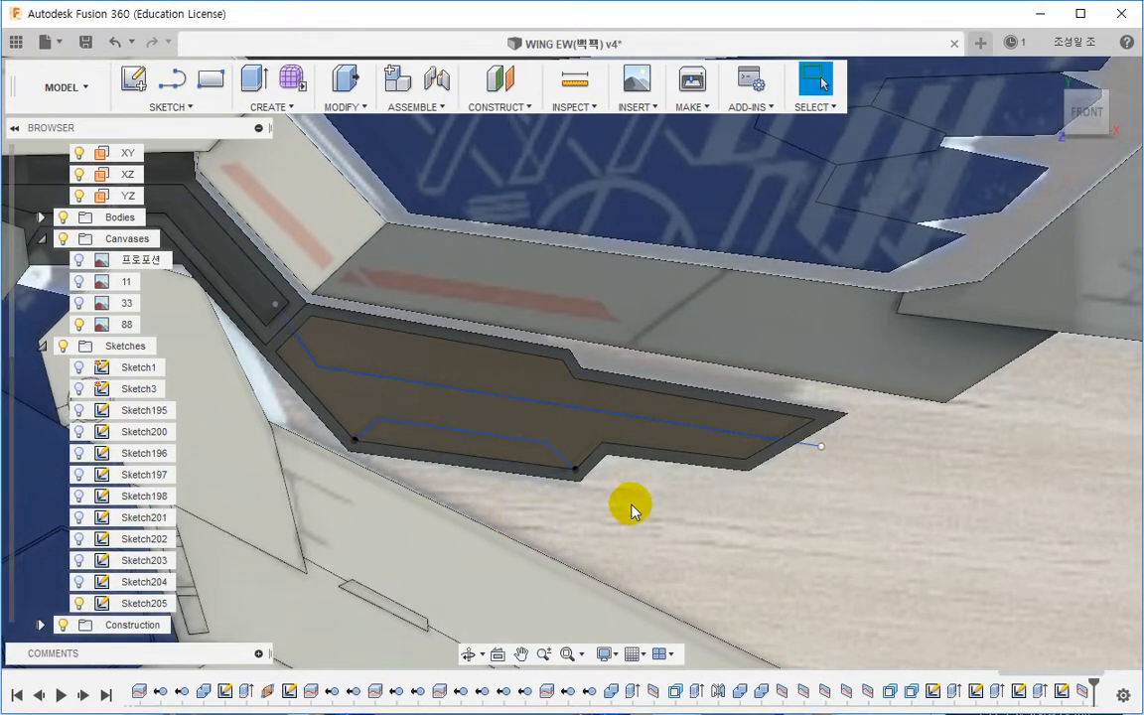
pyautogui.rightClick(631, 508)
pyautogui.click(644, 450)
pyautogui.click(664, 417)
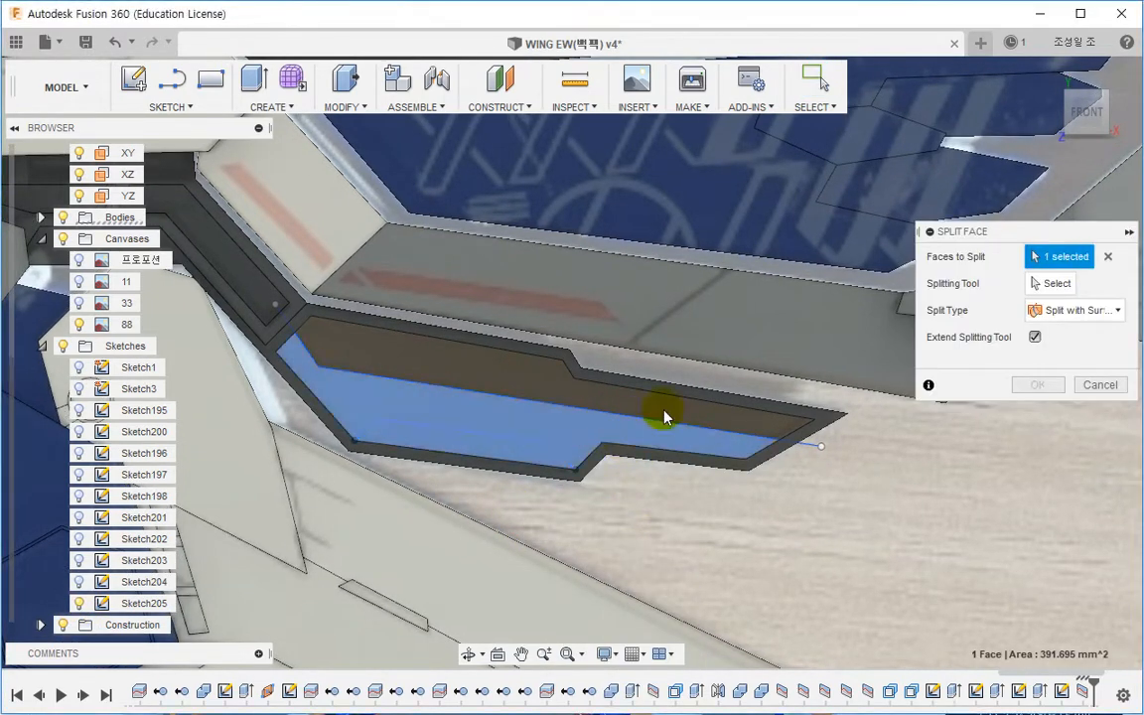
pyautogui.click(1056, 283)
pyautogui.click(527, 443)
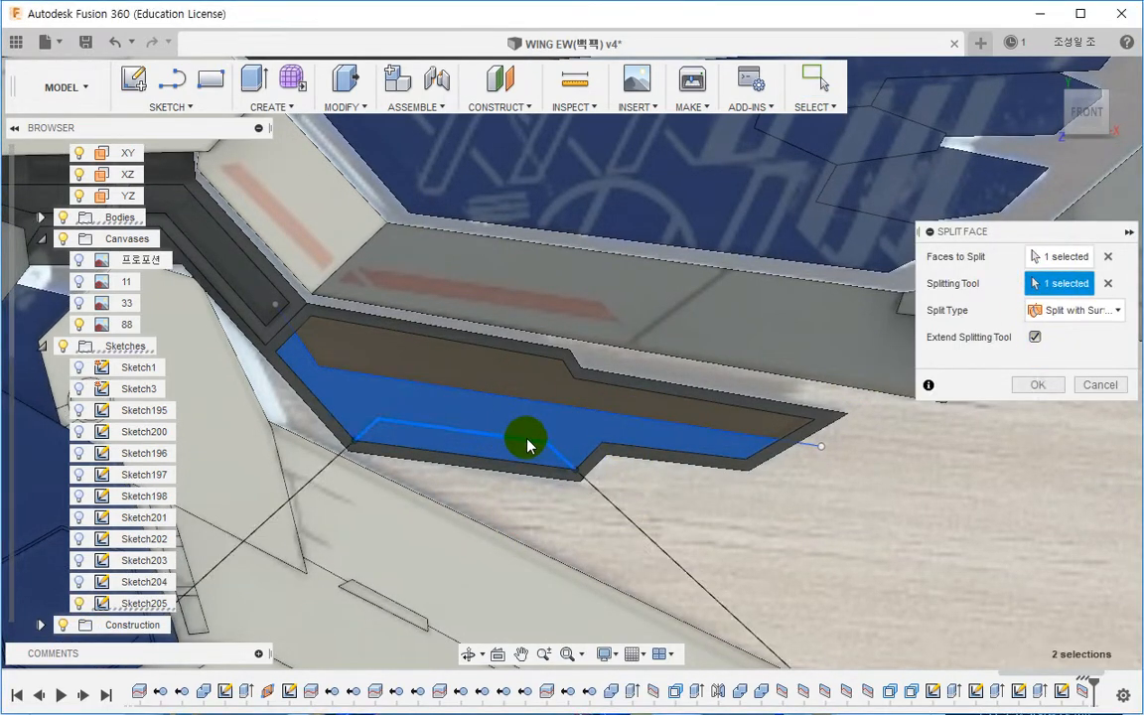
pyautogui.click(1037, 384)
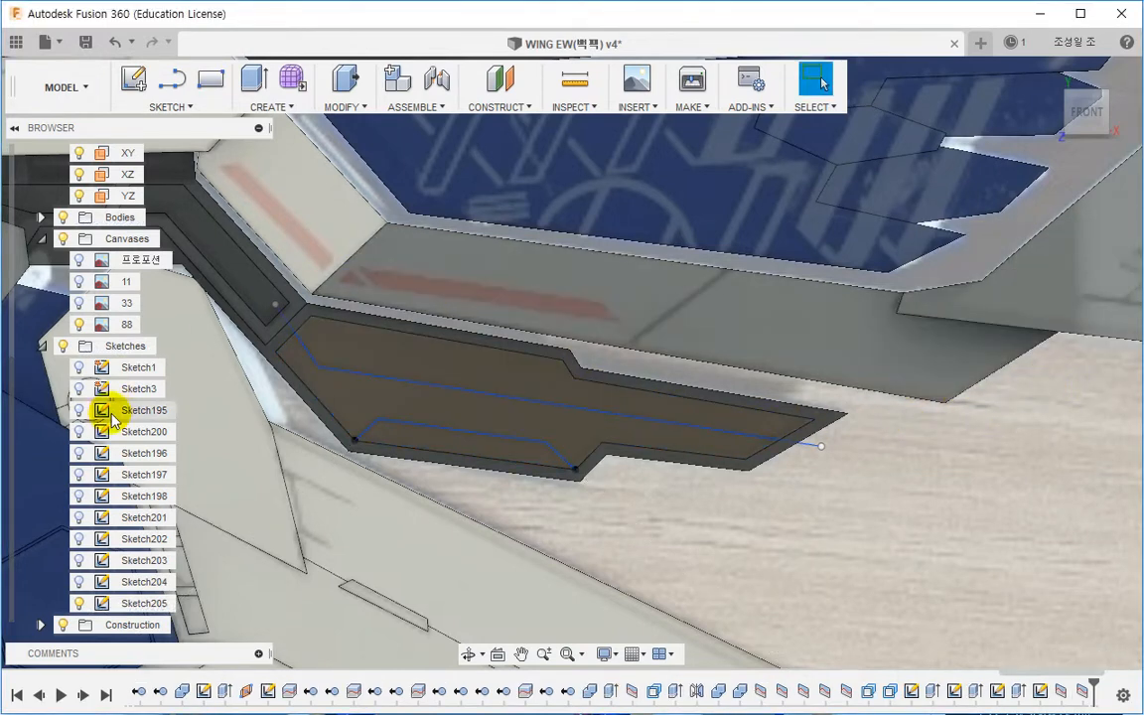
pyautogui.click(79, 602)
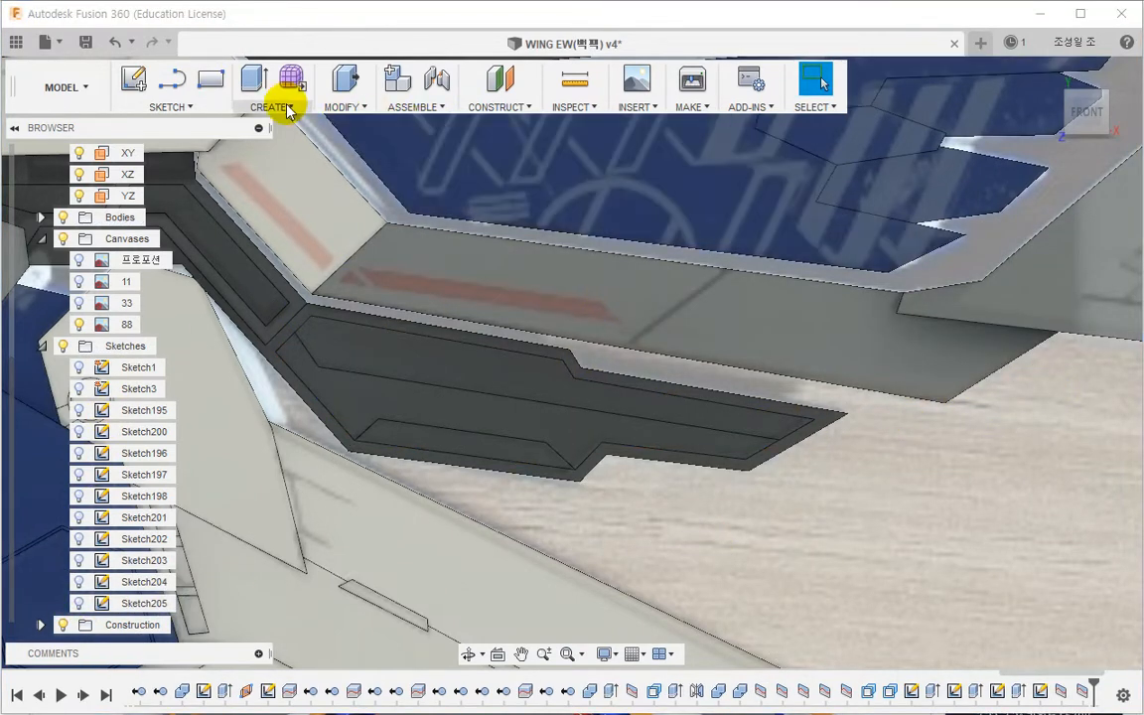
pyautogui.click(287, 109)
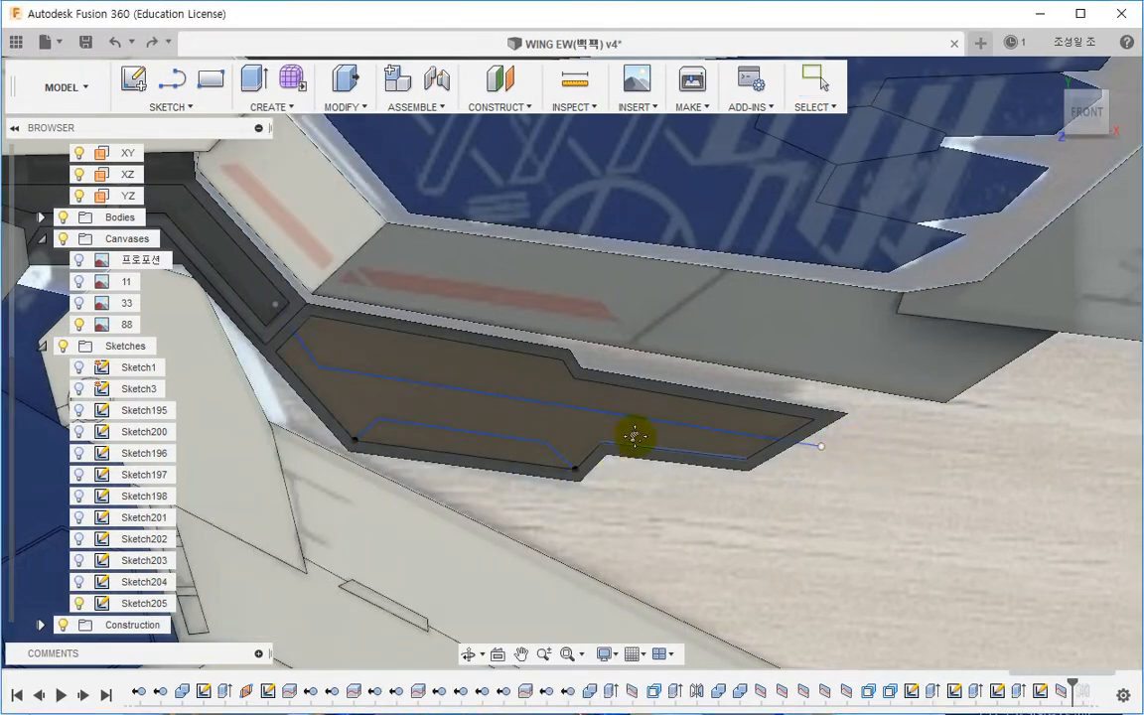
pyautogui.moveTo(635, 432); pyautogui.dragTo(677, 428, button='middle')
pyautogui.scroll(1, 595, 419)
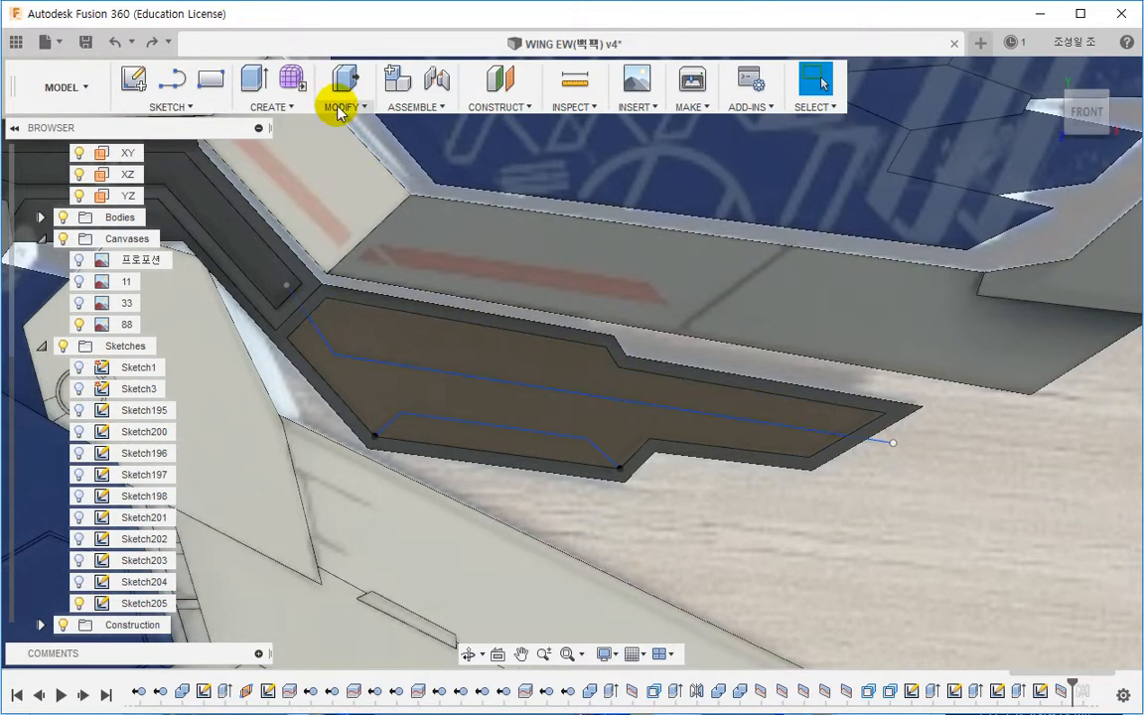
pyautogui.press('o')
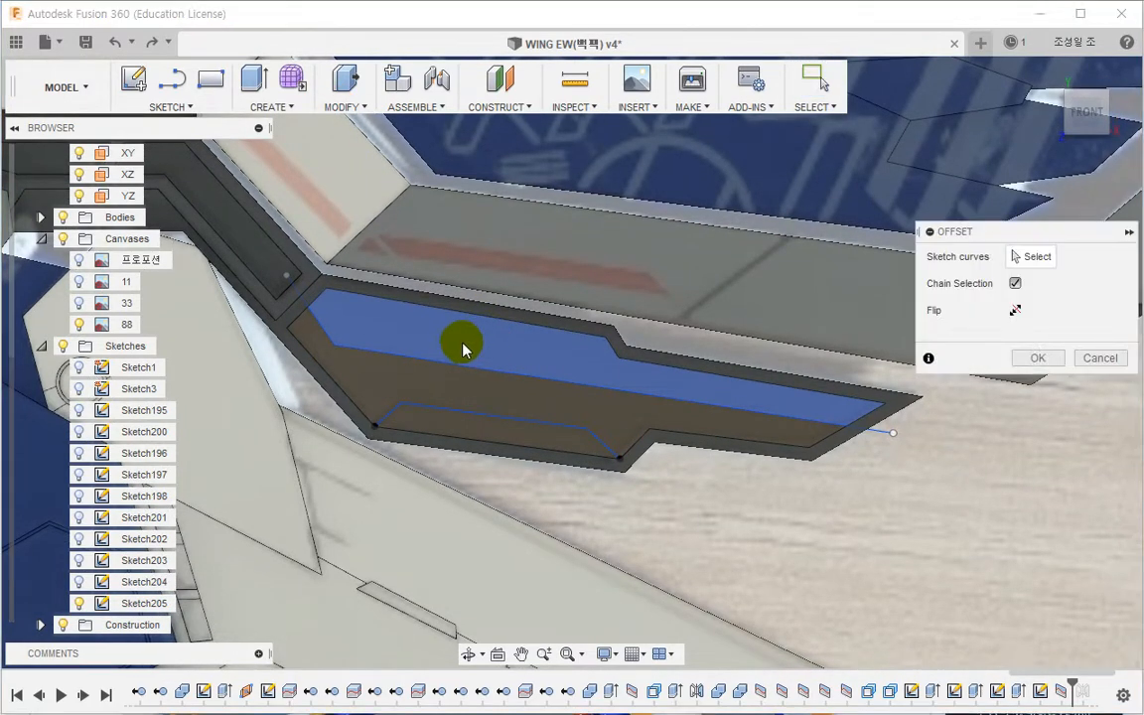
pyautogui.press('Escape')
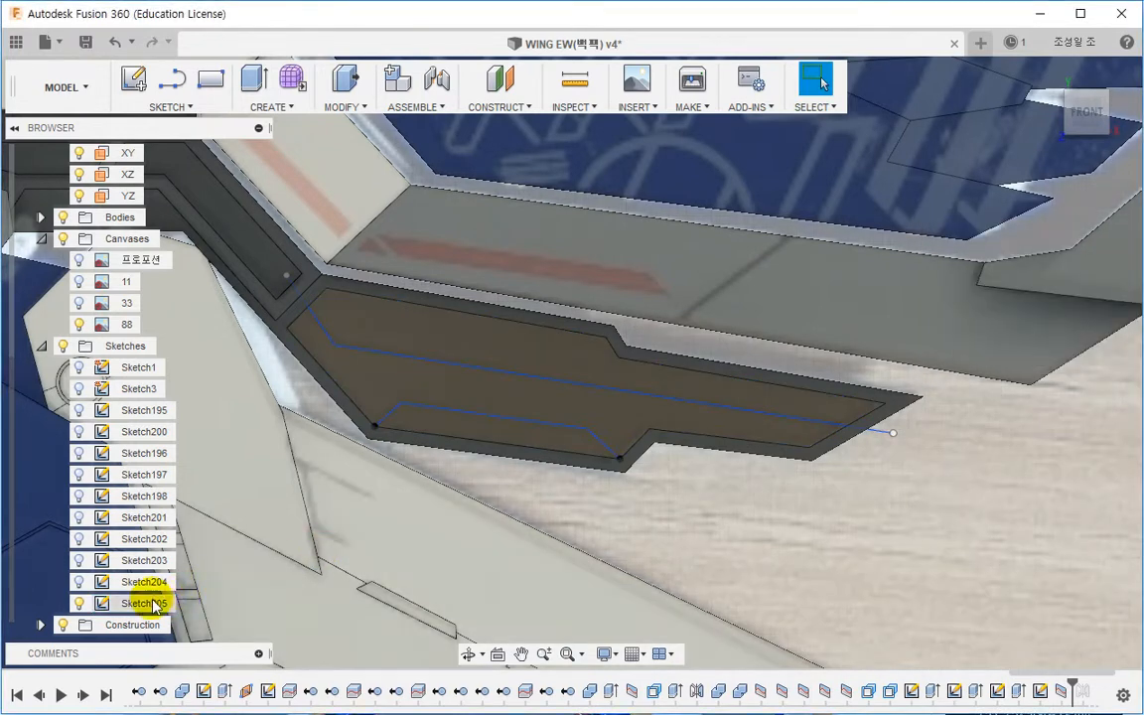
# Step: Edit Sketch205 and offset the upper line by 0.4 mm
pyautogui.rightClick(151, 603)
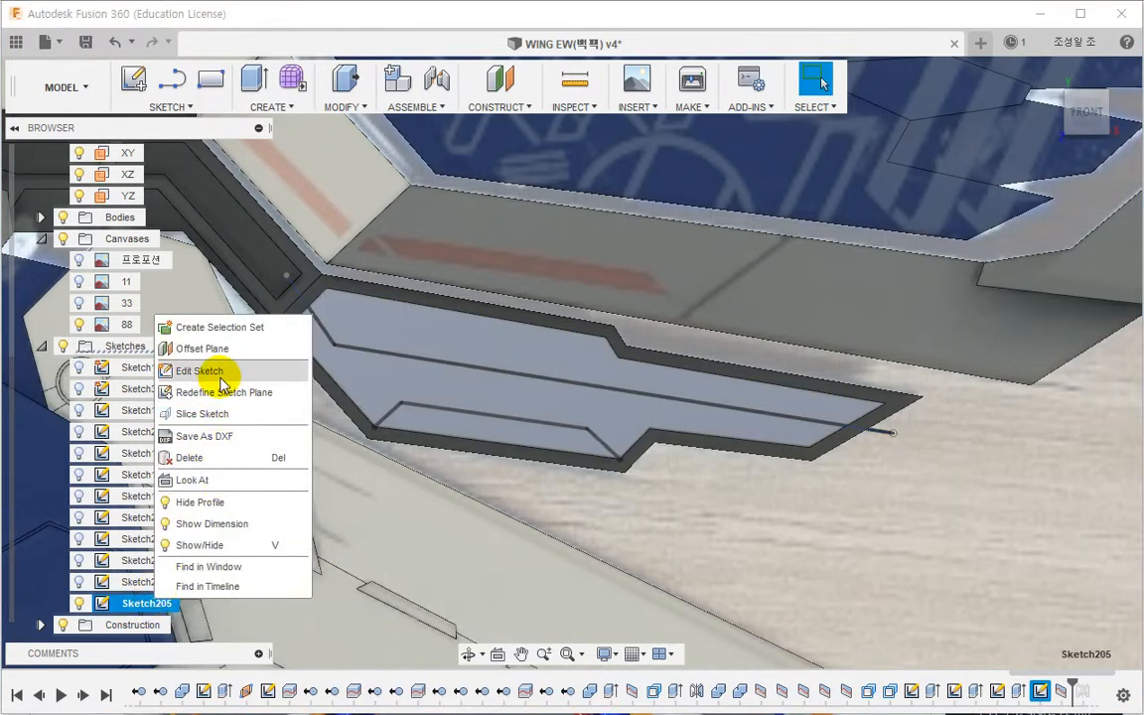
pyautogui.click(217, 370)
pyautogui.scroll(2, 392, 352)
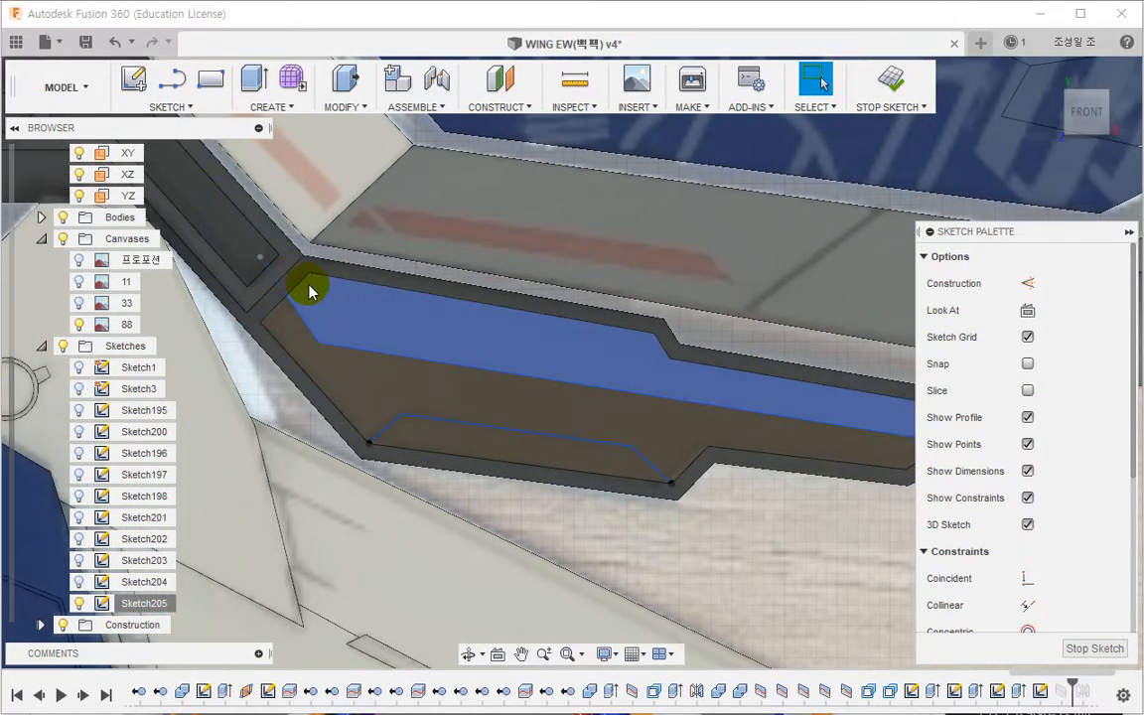
pyautogui.scroll(2, 302, 302)
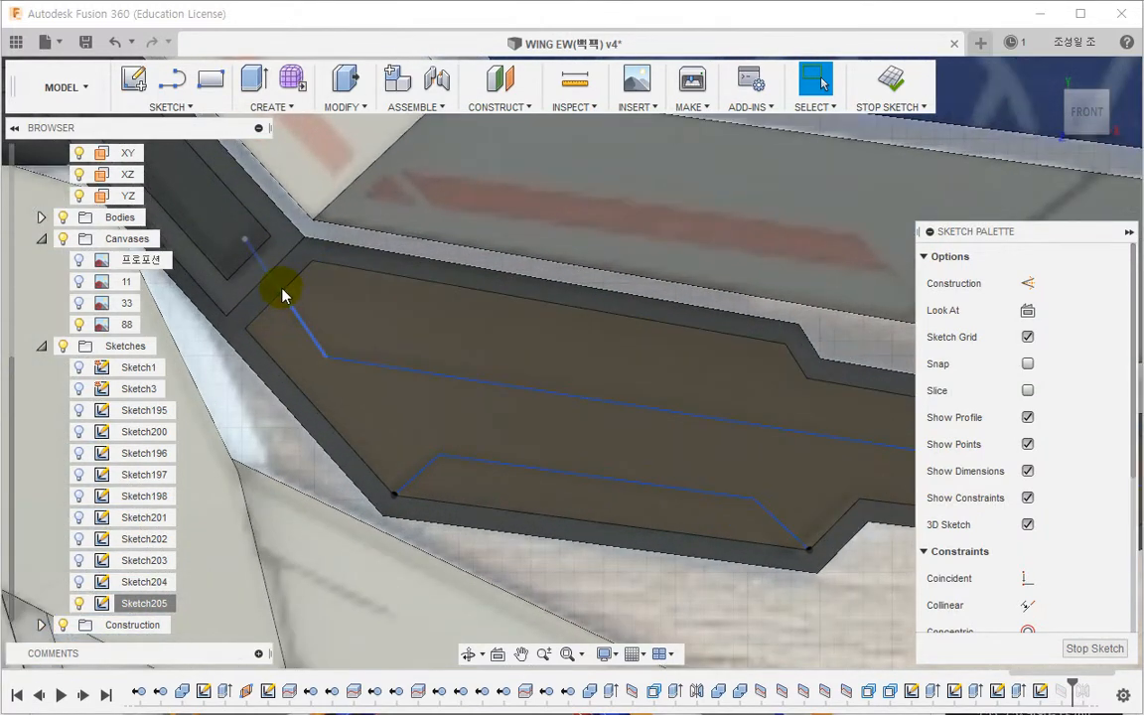
pyautogui.press('o')
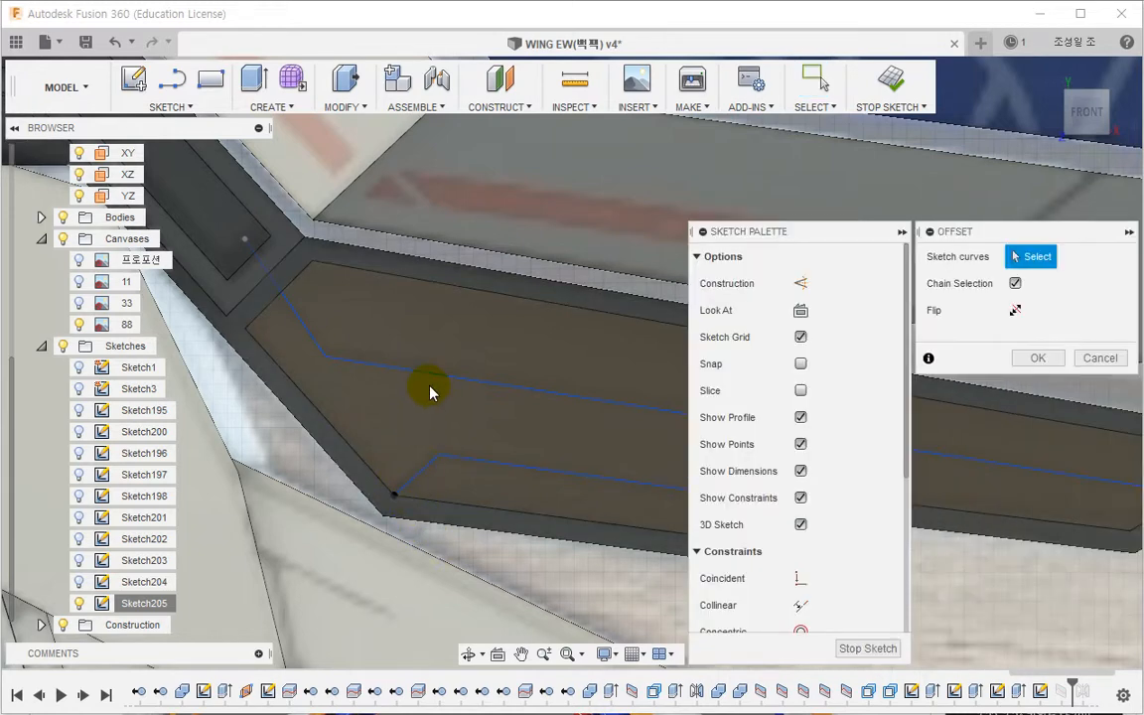
pyautogui.click(422, 387)
pyautogui.moveTo(423, 387); pyautogui.dragTo(353, 395, button='middle')
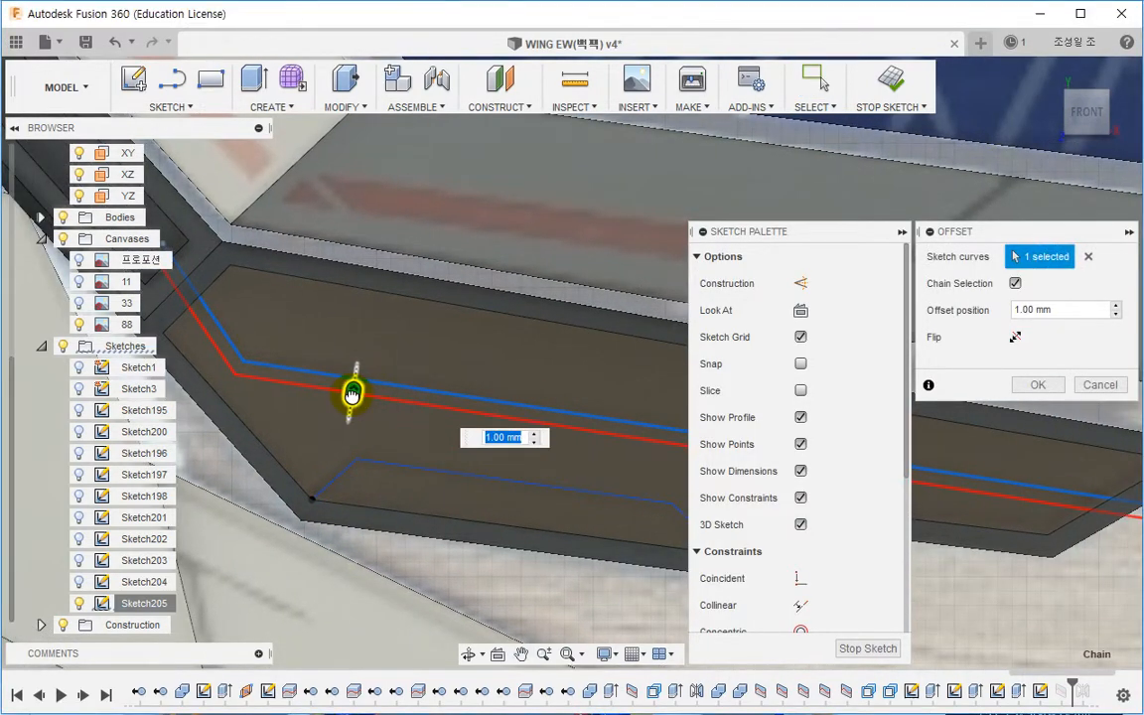
pyautogui.moveTo(352, 394); pyautogui.dragTo(355, 379)
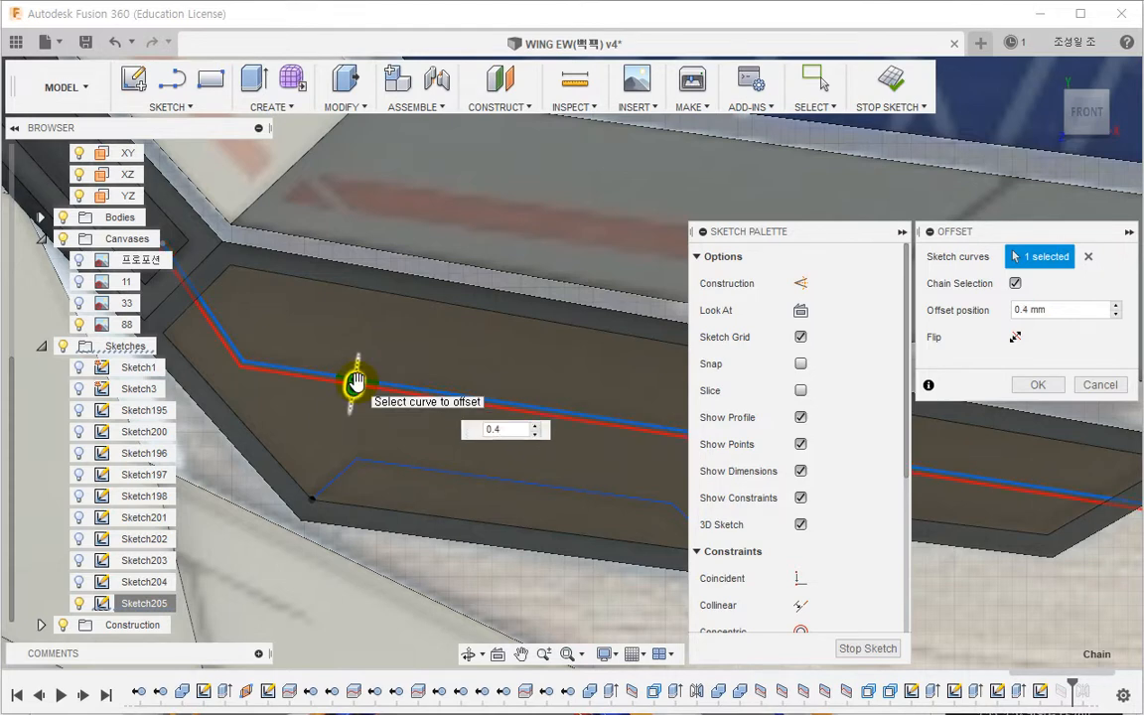
pyautogui.press('Return')
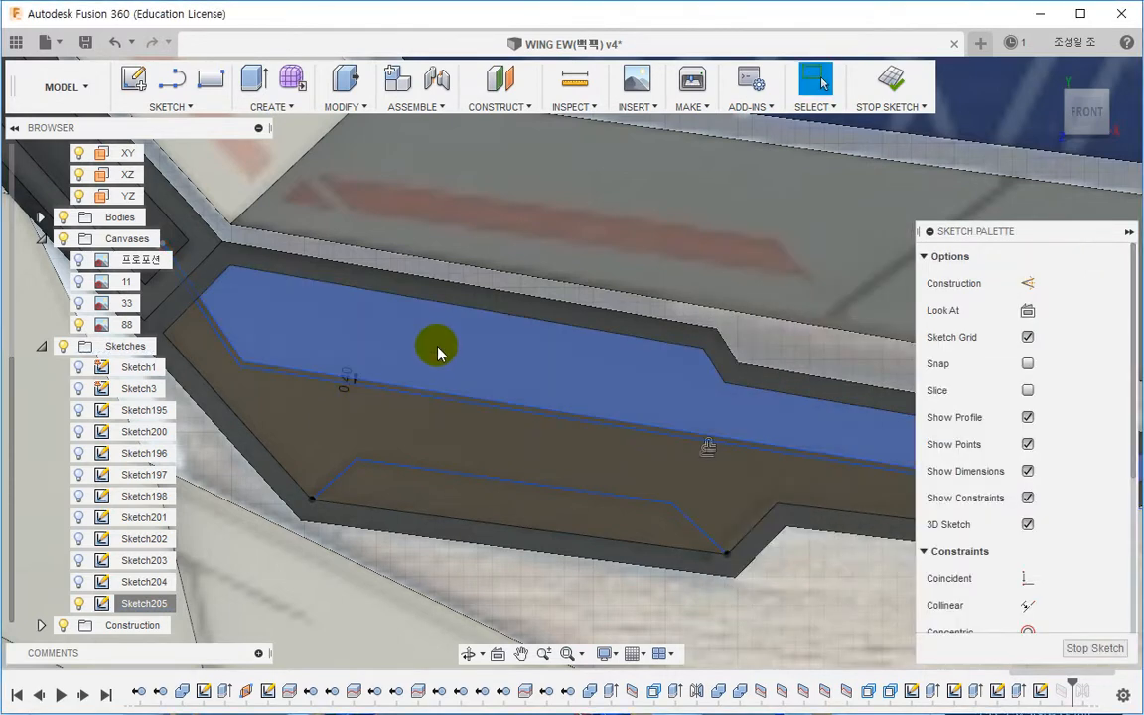
# Step: Offset the lower three-point line by 0.4 mm
pyautogui.moveTo(380, 469); pyautogui.dragTo(528, 408, button='middle')
pyautogui.rightClick(374, 413)
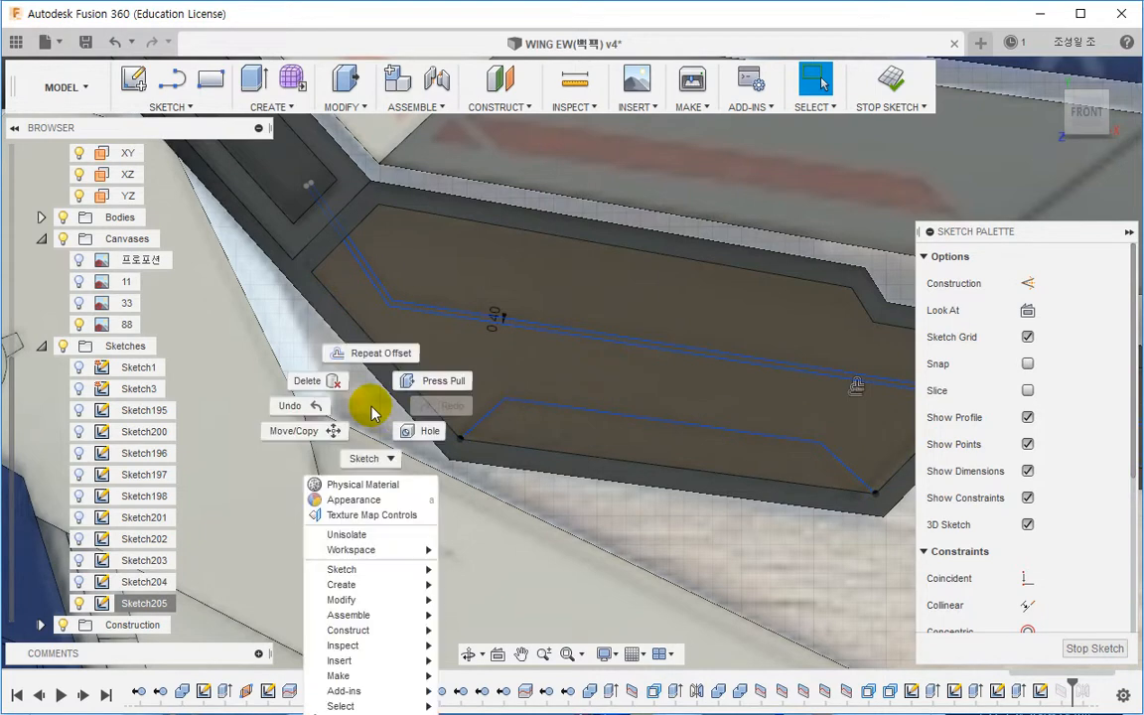
pyautogui.click(369, 352)
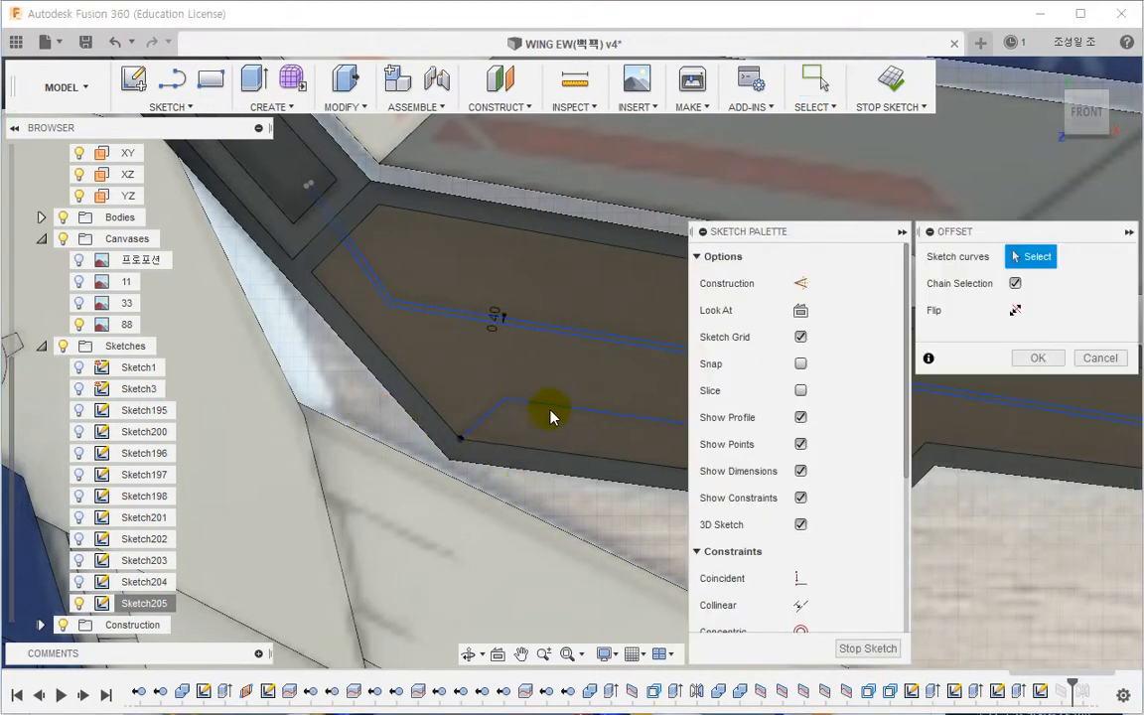
pyautogui.click(549, 416)
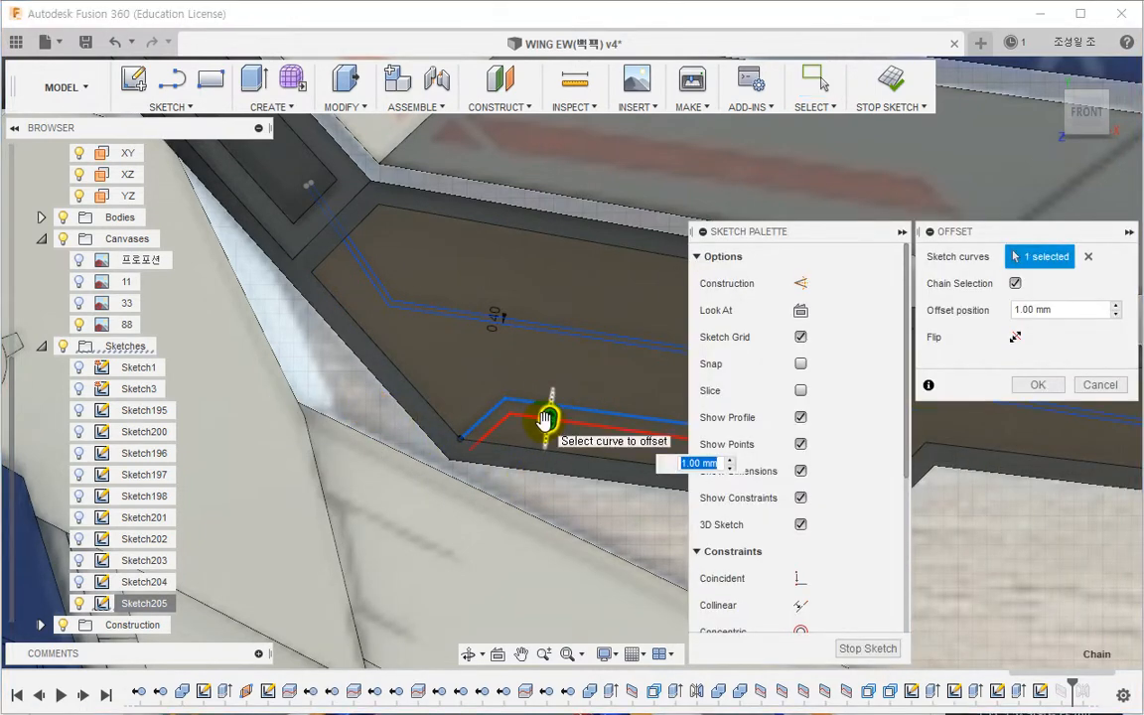
pyautogui.write('0.4')
pyautogui.press('Return')
# Step: Project the inner face's boundary edges at its upper-left end and right tip into the sketch
pyautogui.scroll(5, 462, 444)
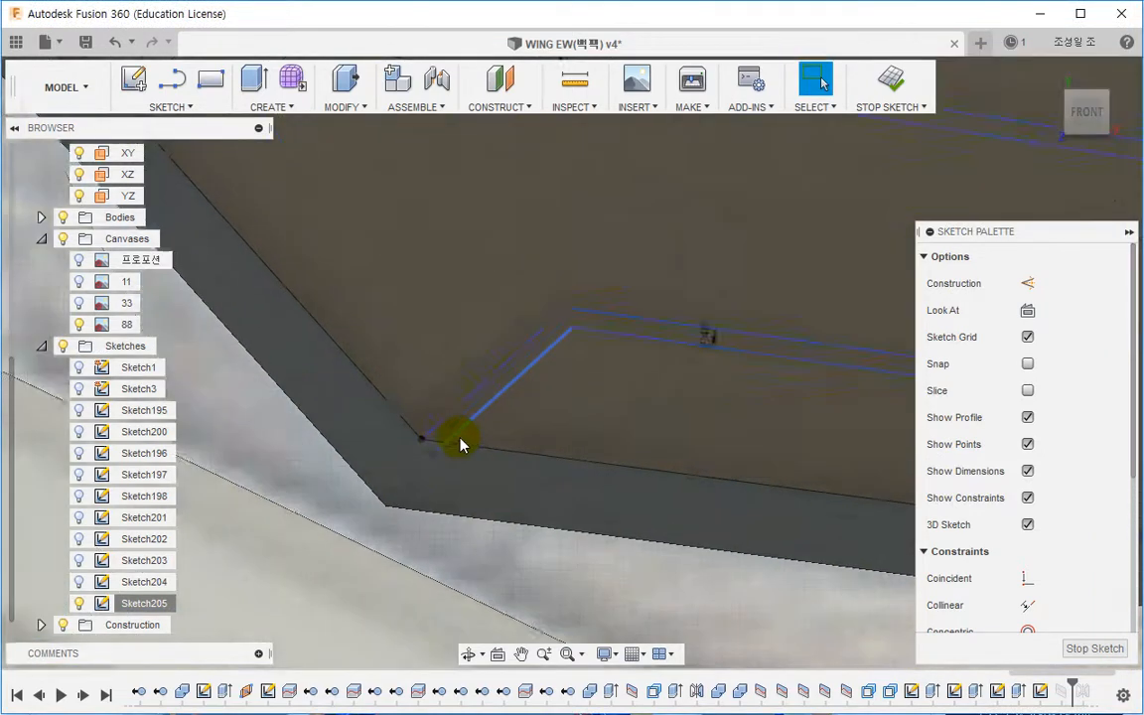
pyautogui.scroll(2, 472, 458)
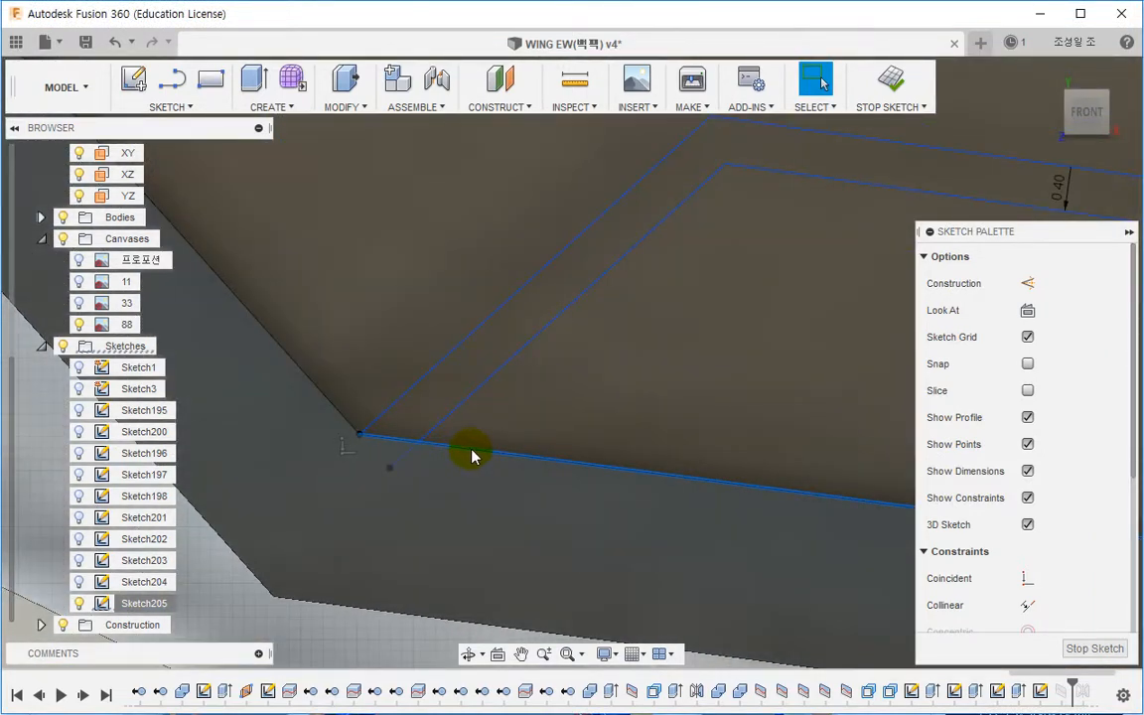
pyautogui.press('p')
pyautogui.scroll(-3, 465, 491)
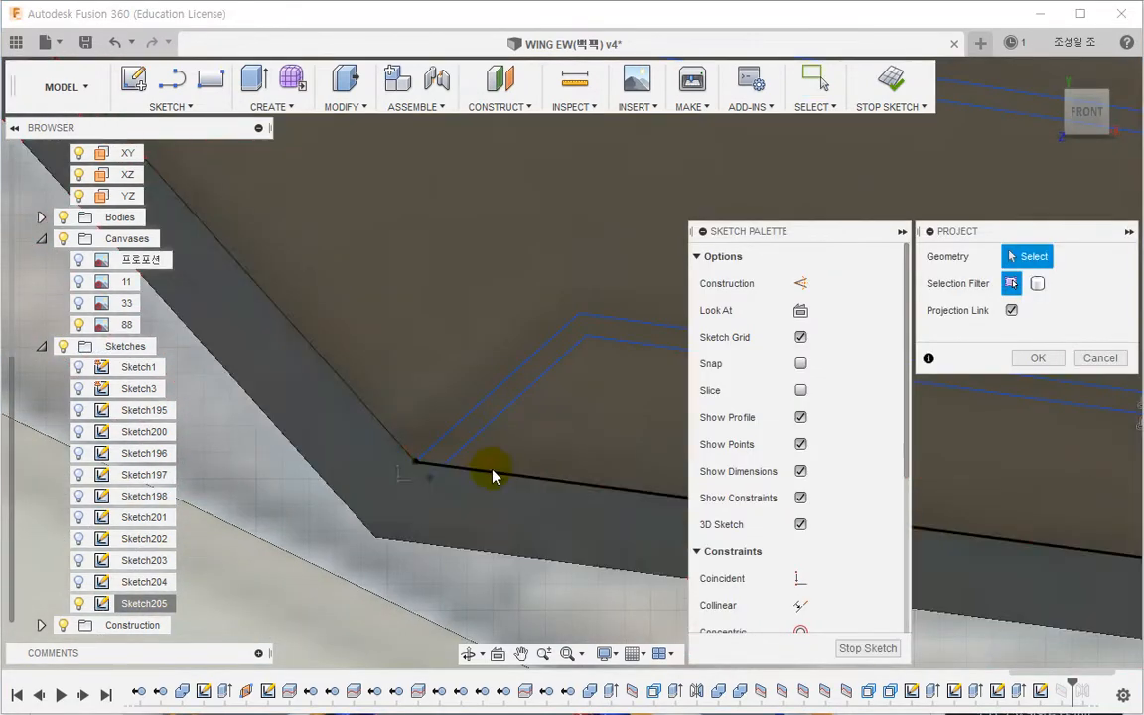
pyautogui.click(490, 472)
pyautogui.scroll(-5, 430, 482)
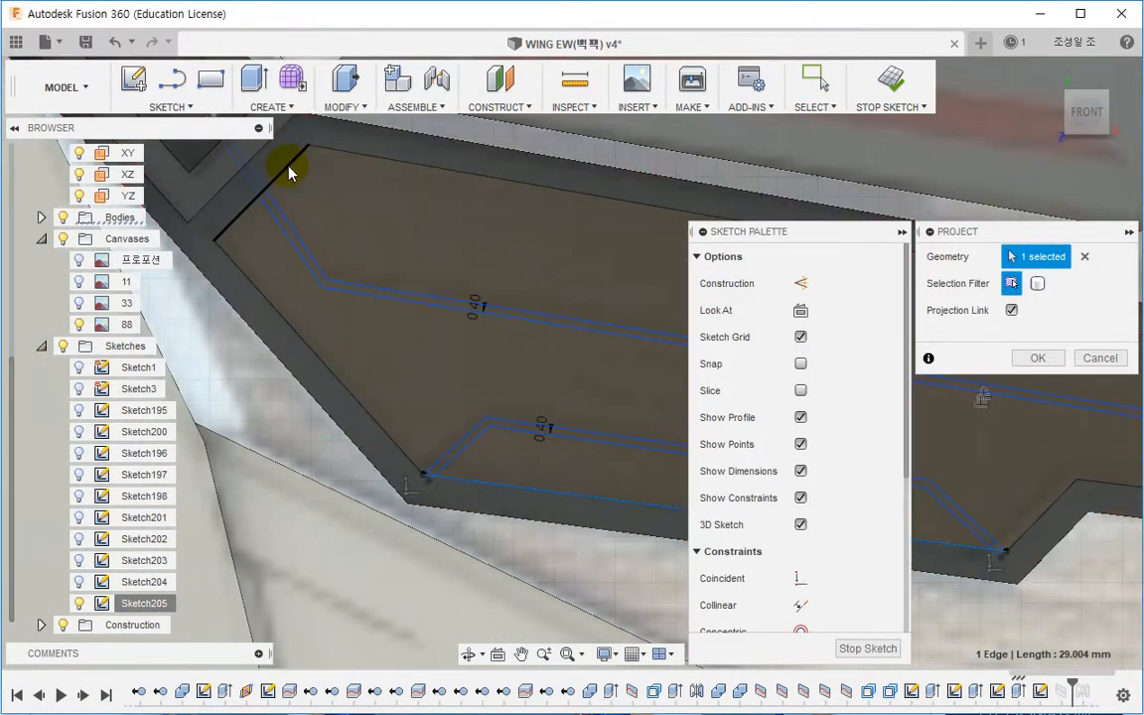
pyautogui.click(261, 149)
pyautogui.scroll(5, 328, 273)
pyautogui.scroll(-3, 338, 367)
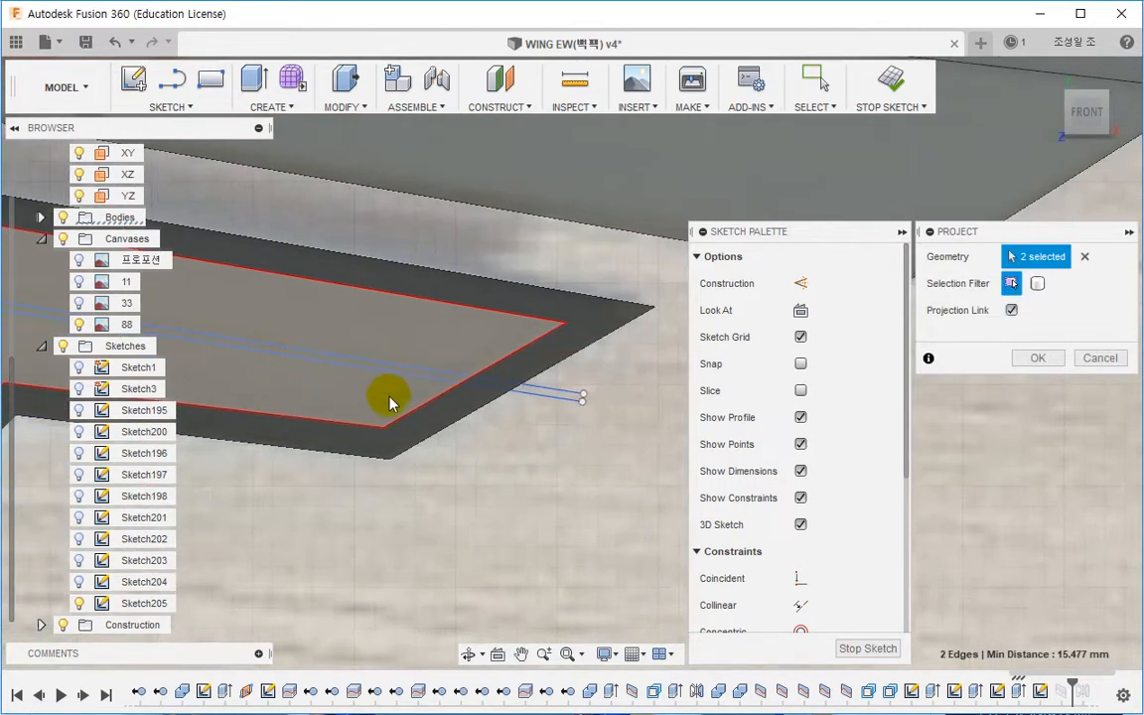
pyautogui.click(570, 393)
pyautogui.click(1025, 359)
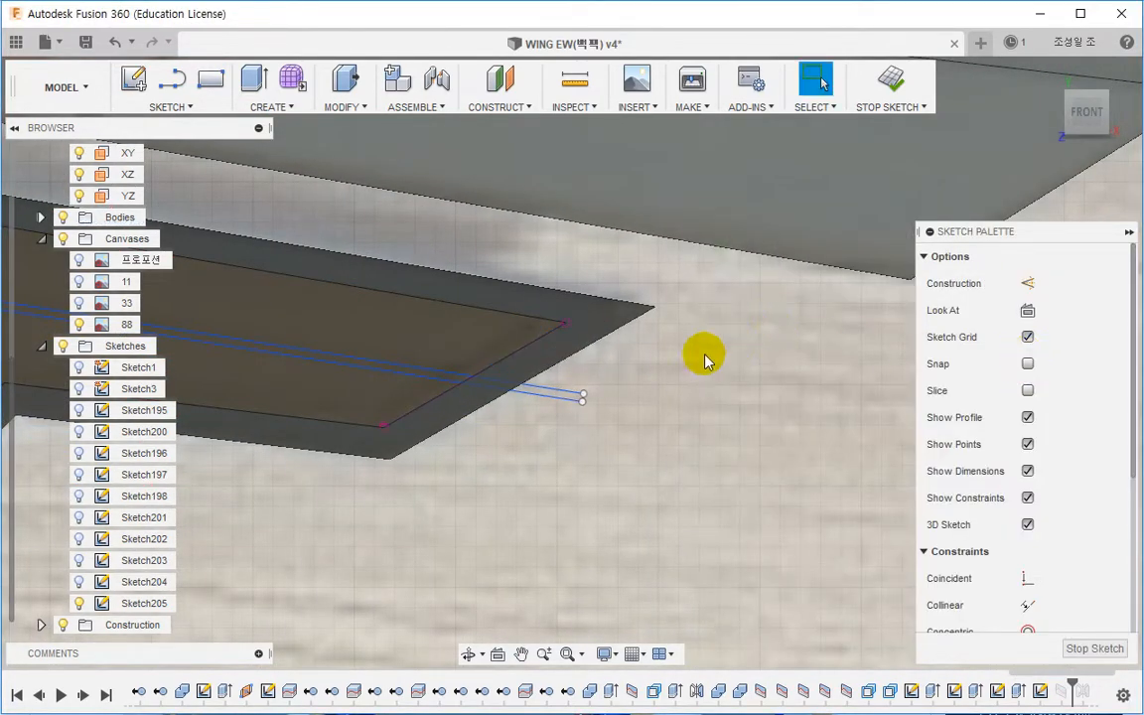
# Step: Extend the ends of the offset groove lines to the inner face's projected boundary edges, then finish the command
pyautogui.scroll(3, 635, 385)
pyautogui.click(510, 394)
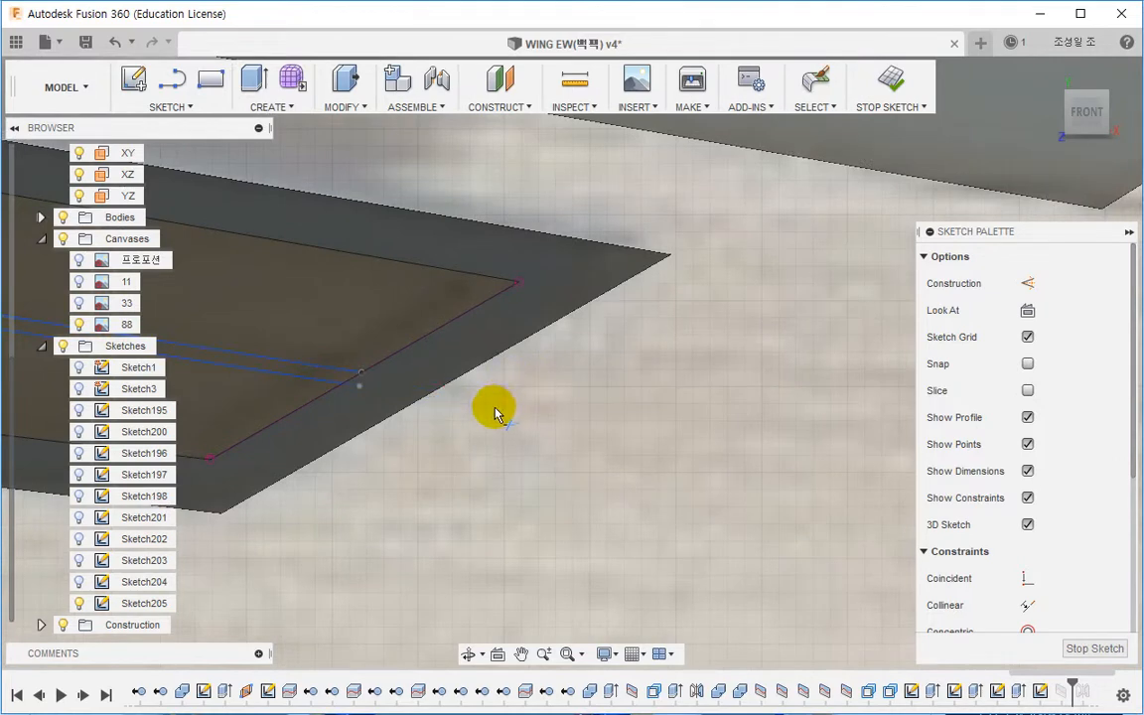
pyautogui.click(351, 386)
pyautogui.scroll(8, 430, 415)
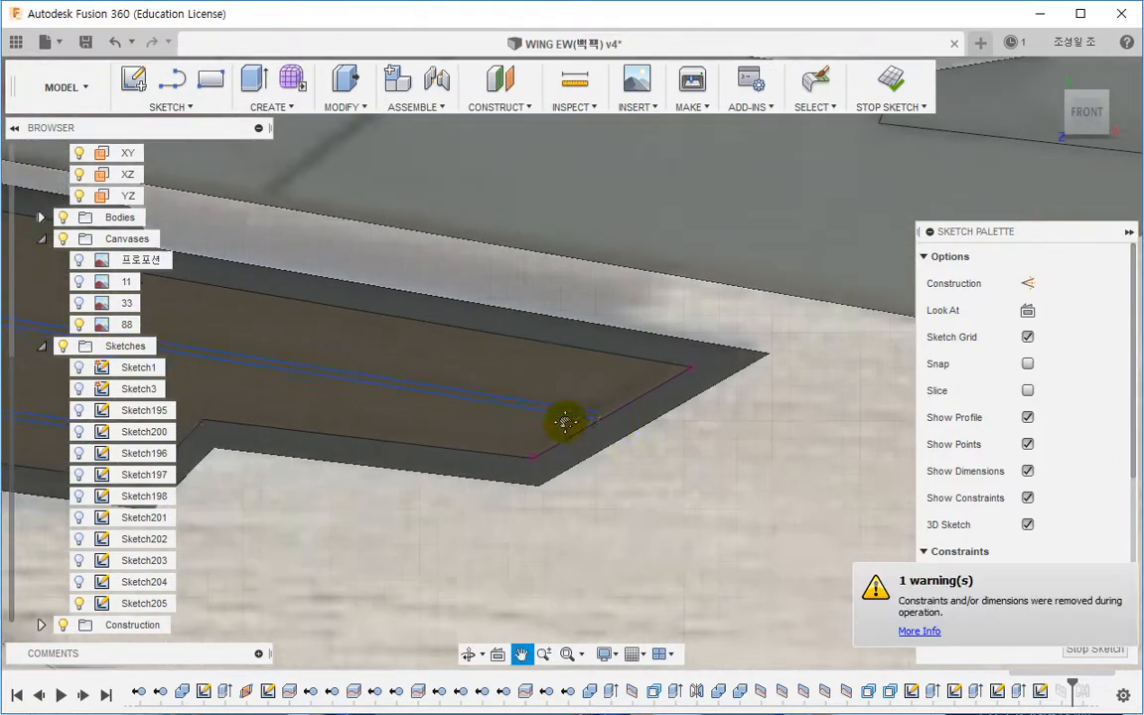
pyautogui.scroll(2, 625, 258)
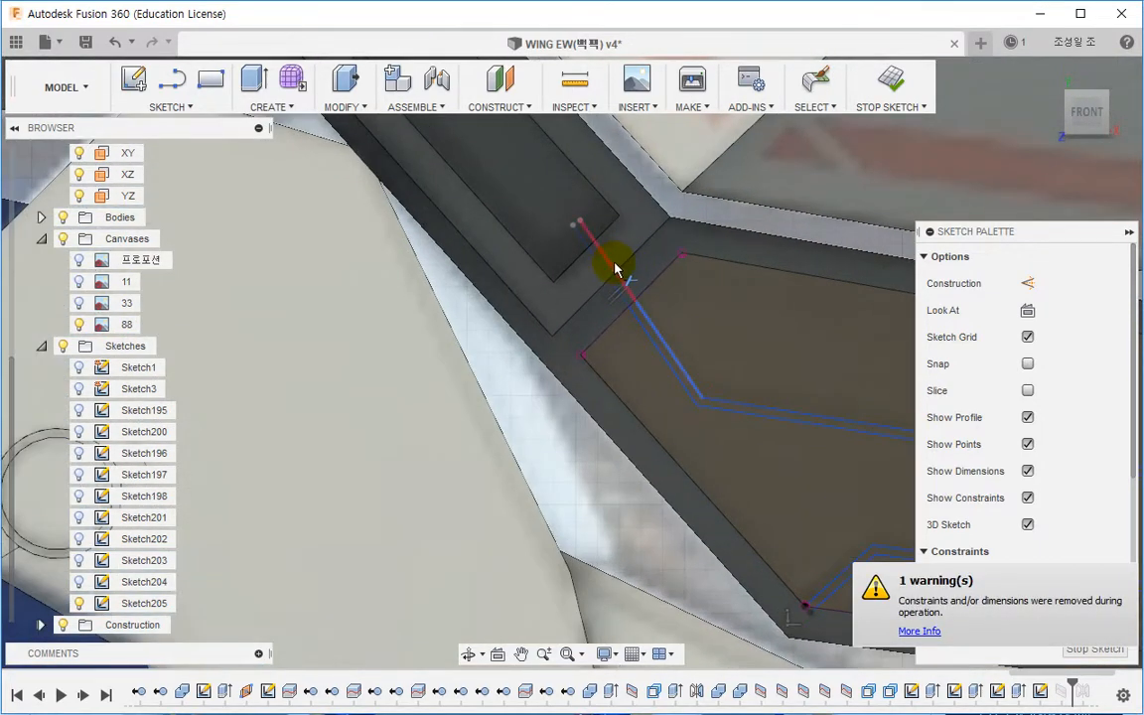
pyautogui.moveTo(639, 432); pyautogui.dragTo(465, 263, button='middle')
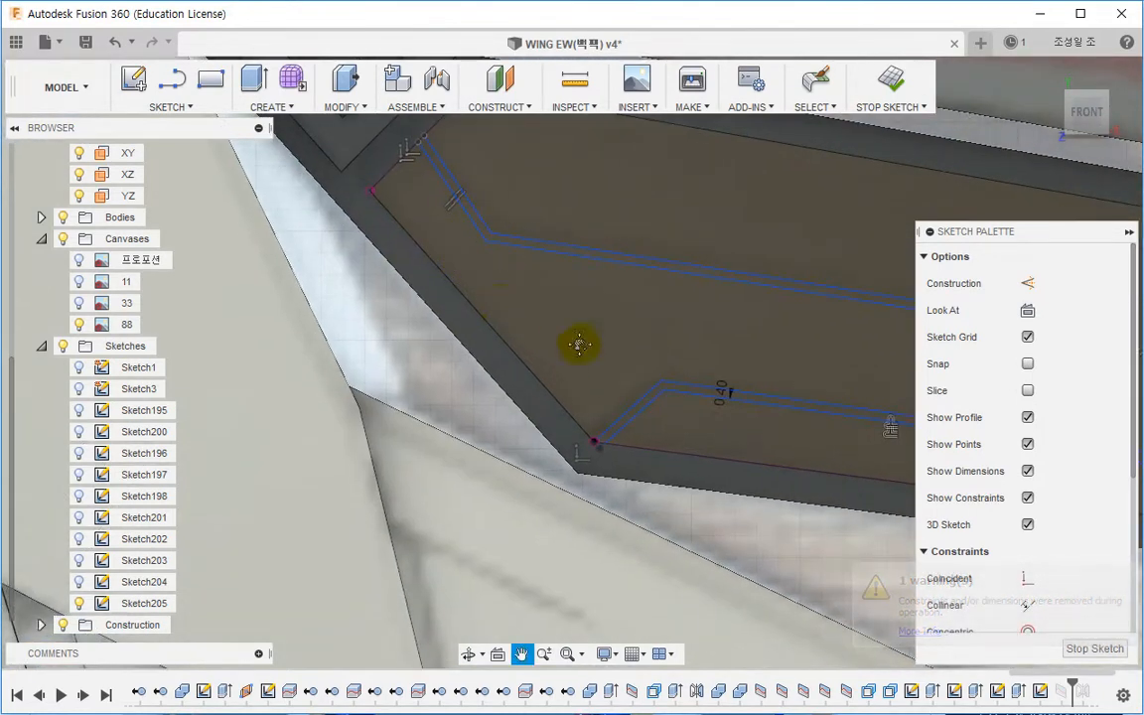
pyautogui.moveTo(577, 341)
pyautogui.mouseDown(button='middle')
pyautogui.moveTo(634, 371)
pyautogui.moveTo(517, 343)
pyautogui.mouseUp(button='middle')
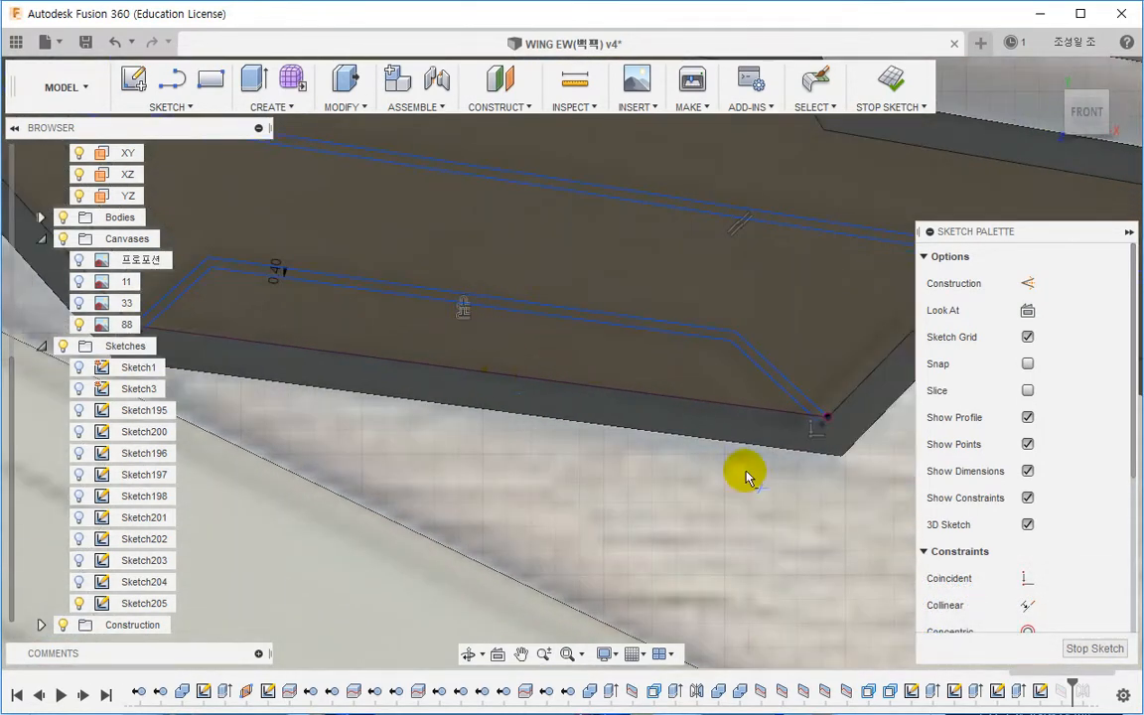
pyautogui.scroll(2, 812, 429)
pyautogui.click(814, 422)
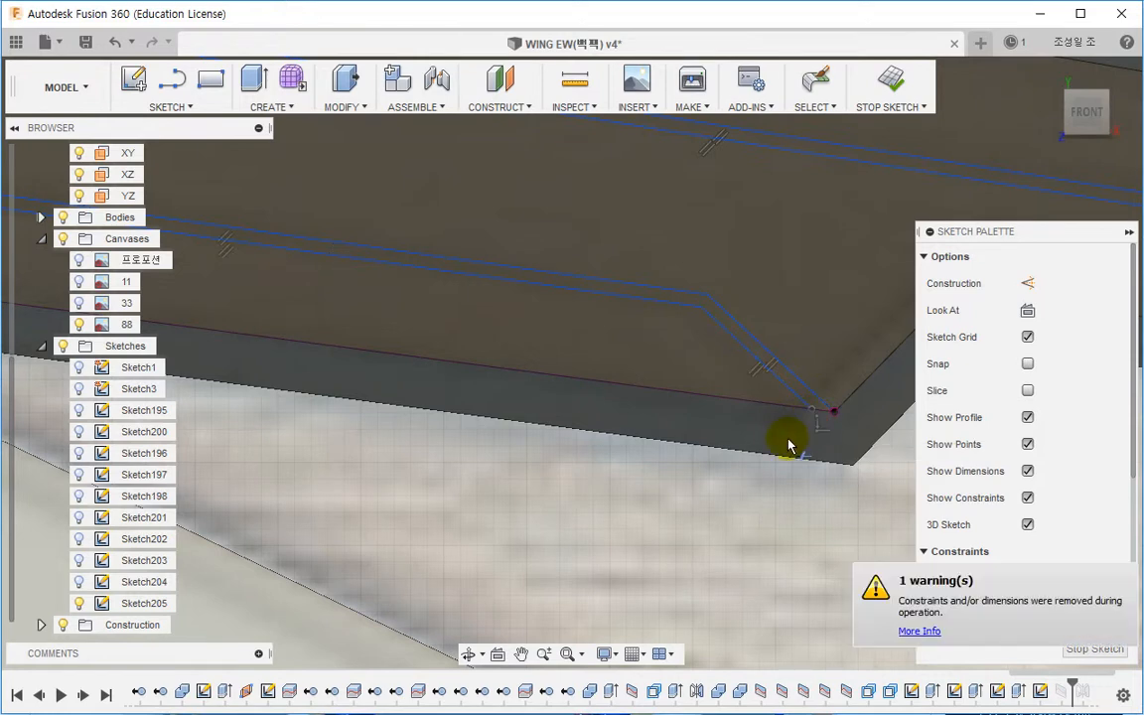
pyautogui.scroll(-2, 789, 444)
pyautogui.moveTo(413, 380); pyautogui.dragTo(745, 426, button='middle')
pyautogui.scroll(2, 462, 388)
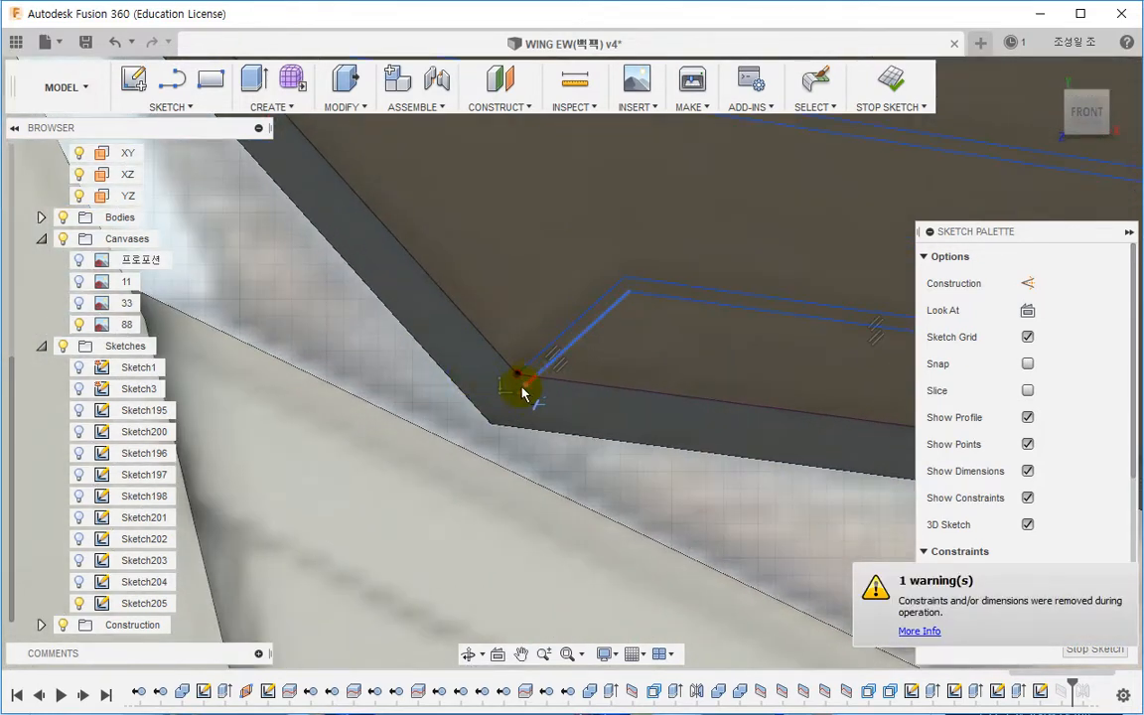
pyautogui.scroll(-3, 523, 392)
pyautogui.press('Escape')
# Step: Extrude the two offset groove profiles of Sketch205 inward into the panel as a shallow recess
pyautogui.scroll(-2, 607, 347)
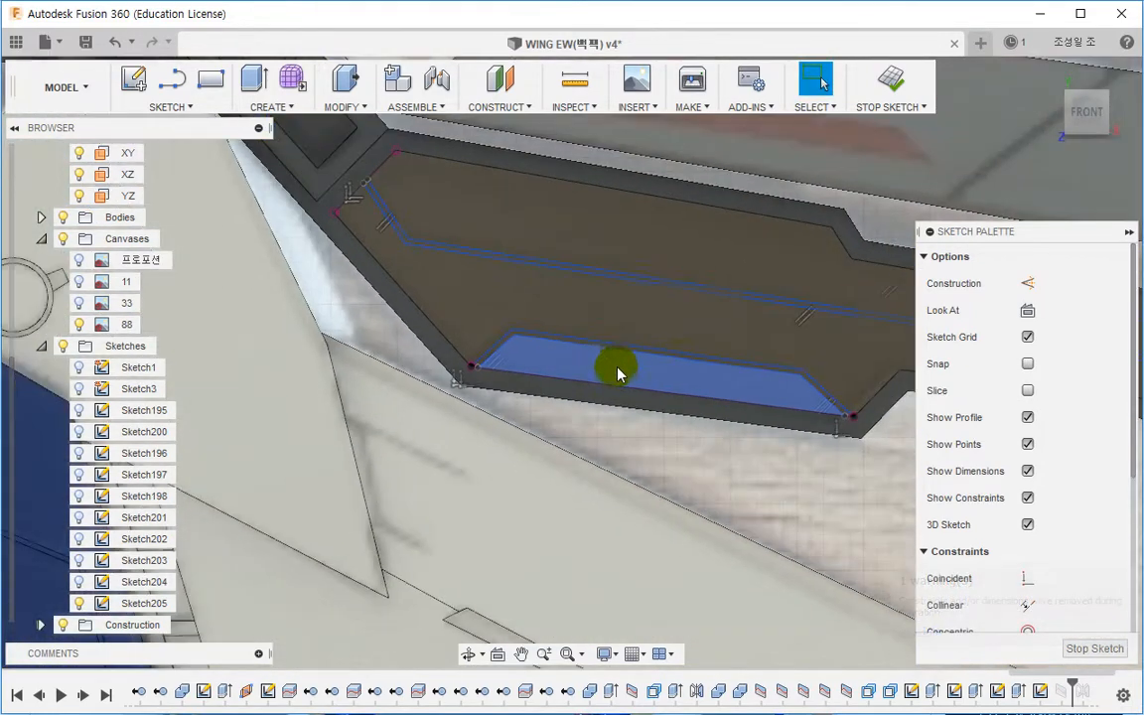
pyautogui.scroll(2, 531, 370)
pyautogui.moveTo(531, 370); pyautogui.dragTo(372, 328, button='middle')
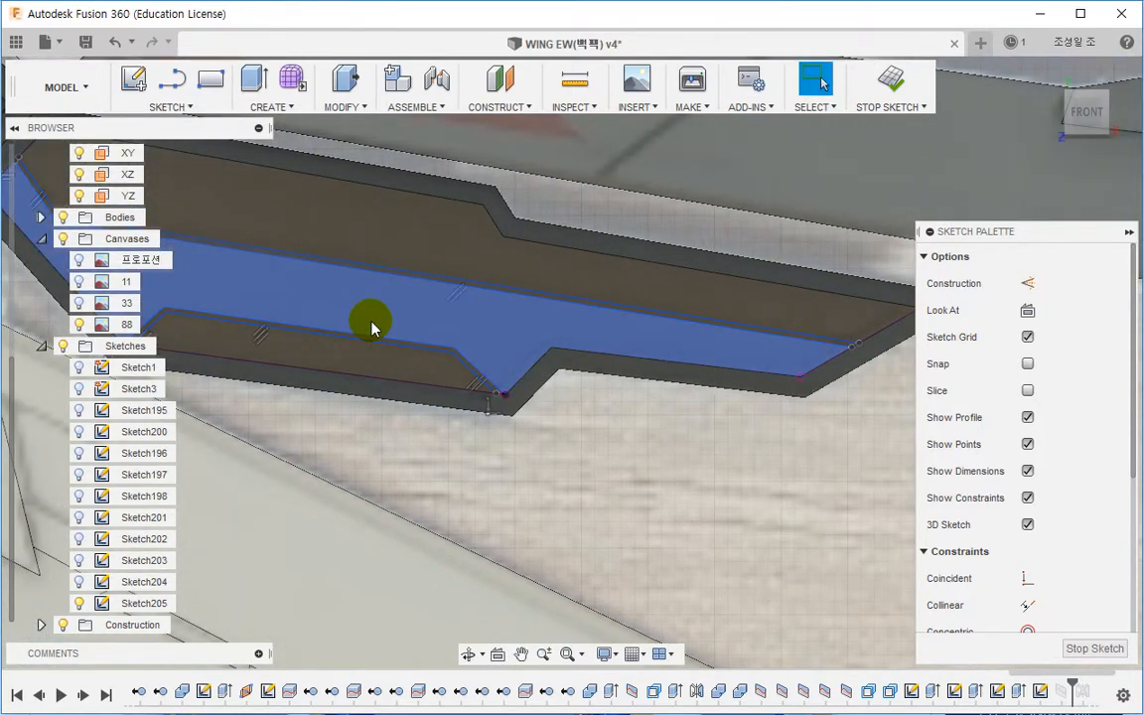
pyautogui.press('e')
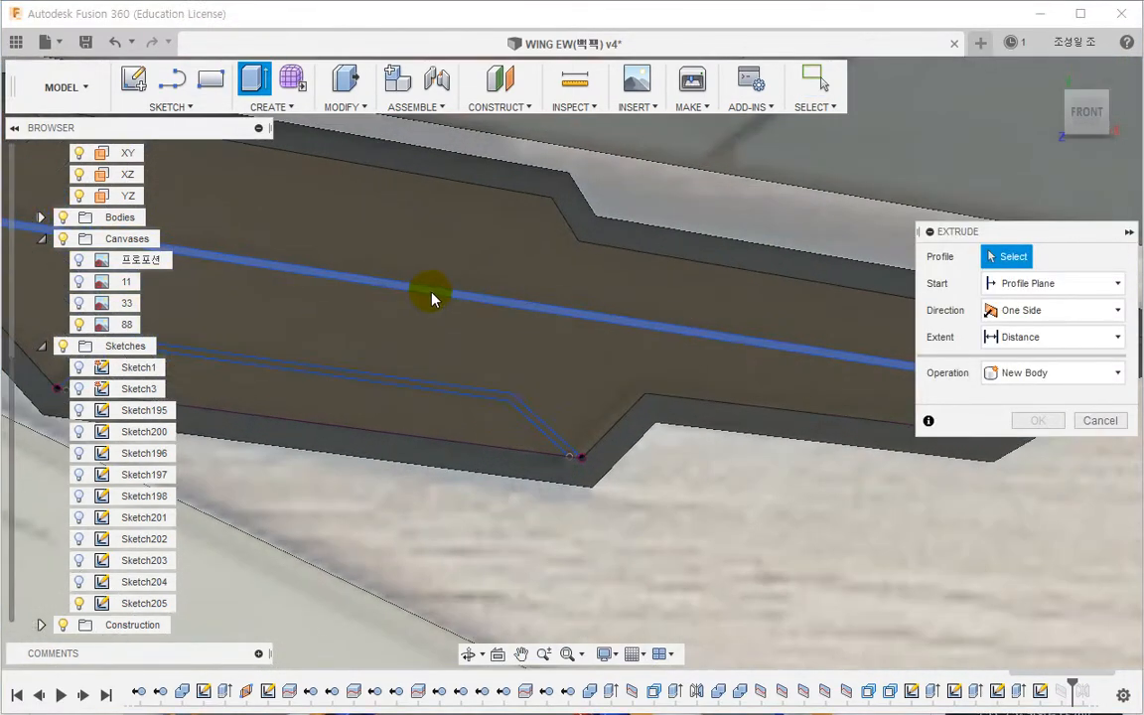
pyautogui.click(431, 294)
pyautogui.click(457, 389)
pyautogui.scroll(-2, 437, 368)
pyautogui.keyDown('shift'); pyautogui.moveTo(437, 368); pyautogui.dragTo(383, 351, button='middle'); pyautogui.keyUp('shift')
pyautogui.write('-0.')
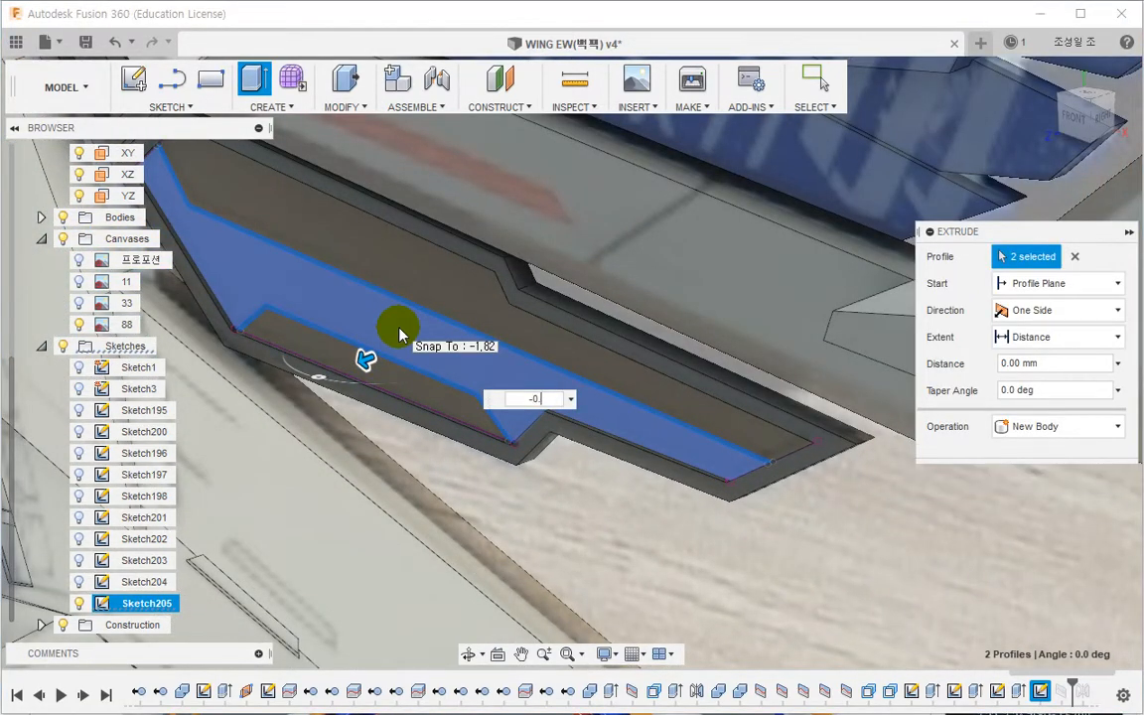
pyautogui.press('Escape')
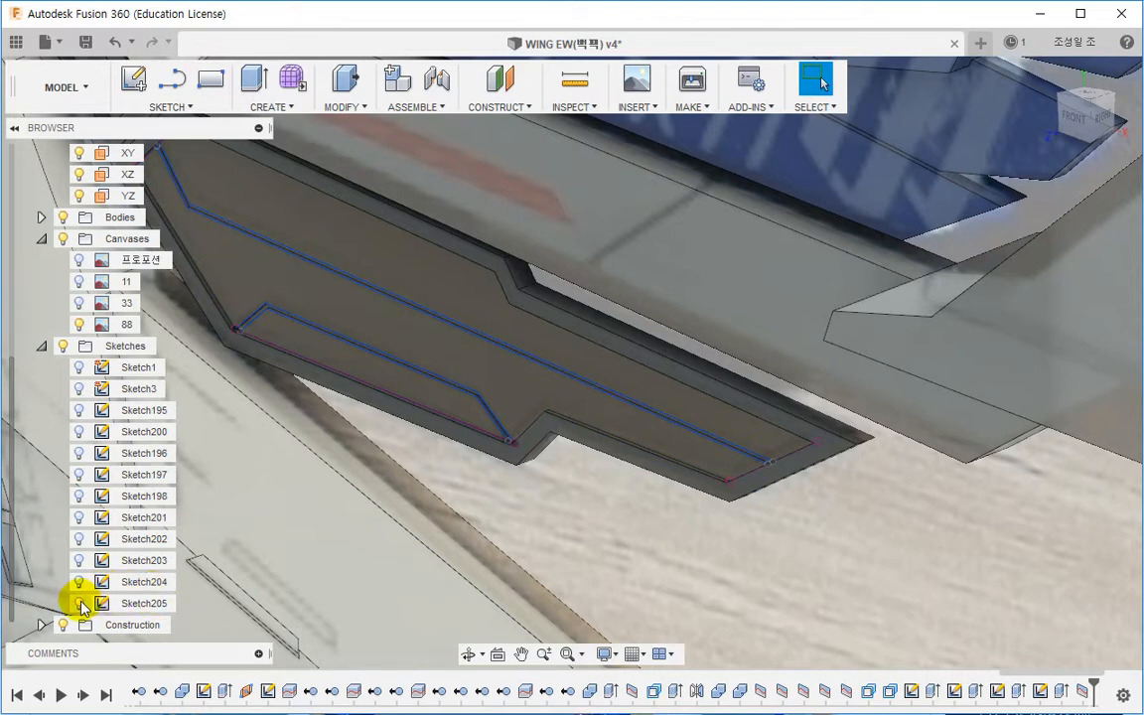
# Step: Hide Sketch205 to inspect the recessed groove on the panel
pyautogui.click(80, 603)
pyautogui.scroll(-4, 584, 466)
pyautogui.moveTo(541, 479)
pyautogui.mouseDown(button='middle')
pyautogui.moveTo(583, 466)
pyautogui.moveTo(580, 440)
pyautogui.mouseUp(button='middle')
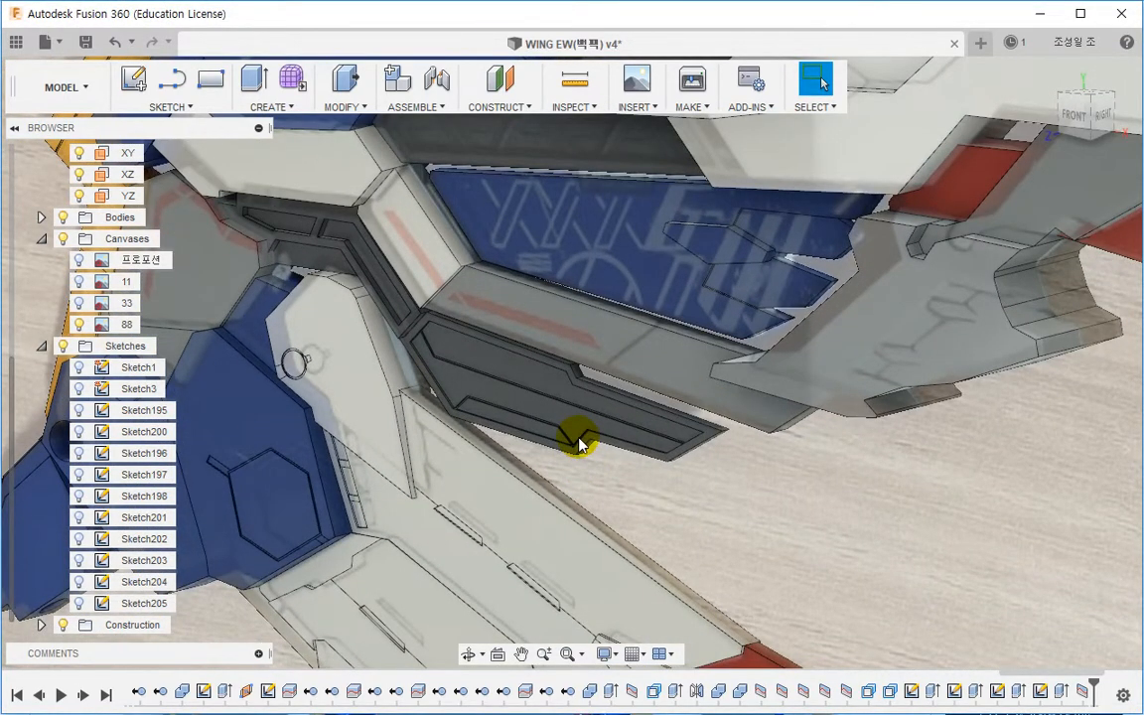
pyautogui.moveTo(1033, 673); pyautogui.dragTo(1116, 679)
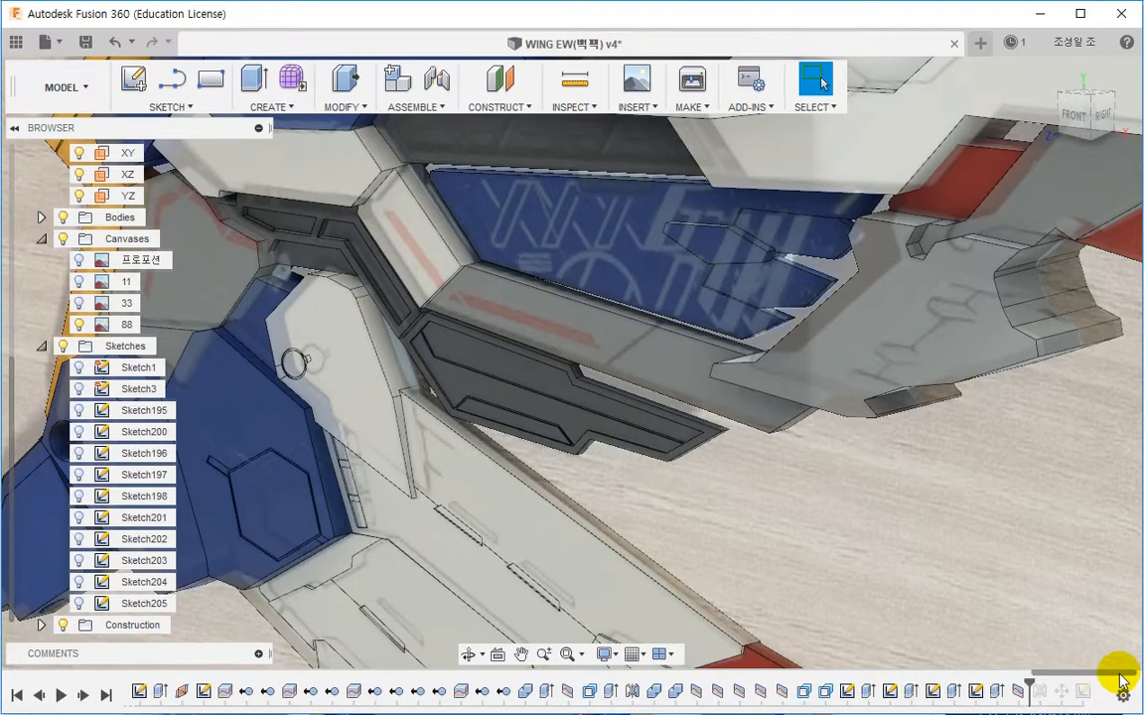
pyautogui.moveTo(1028, 683); pyautogui.dragTo(1039, 681)
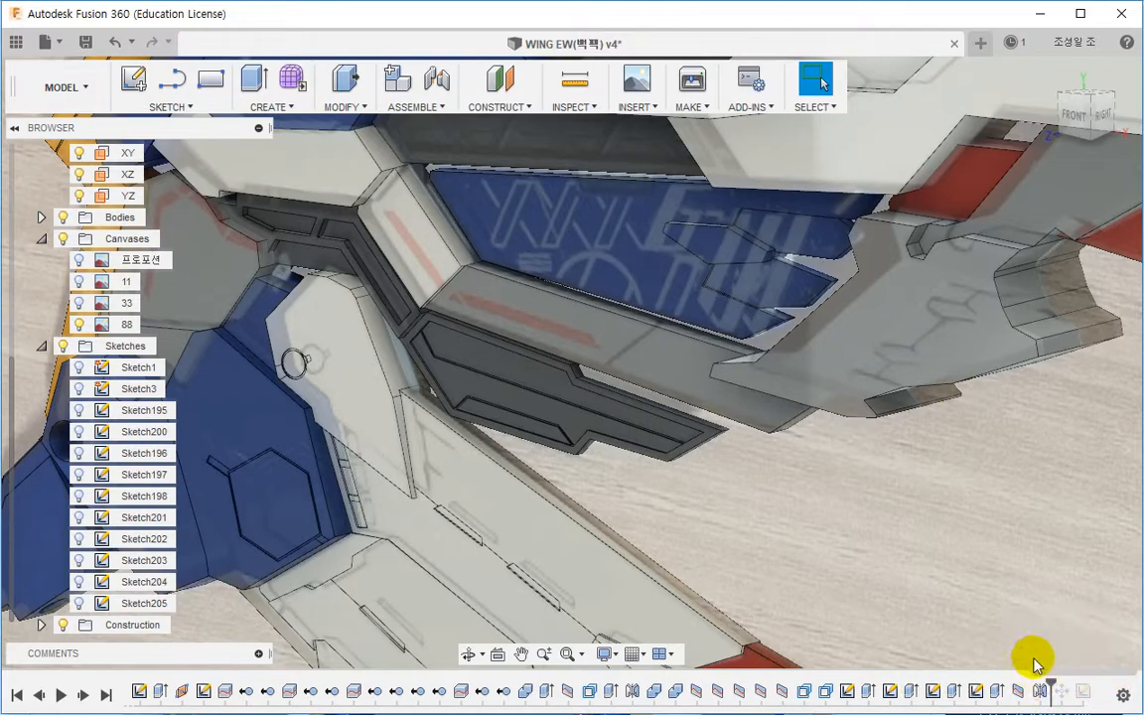
pyautogui.keyDown('shift'); pyautogui.moveTo(873, 536); pyautogui.dragTo(1012, 663, button='middle'); pyautogui.keyUp('shift')
pyautogui.doubleClick(1041, 692)
pyautogui.keyDown('shift'); pyautogui.moveTo(943, 536); pyautogui.dragTo(924, 506, button='middle'); pyautogui.keyUp('shift')
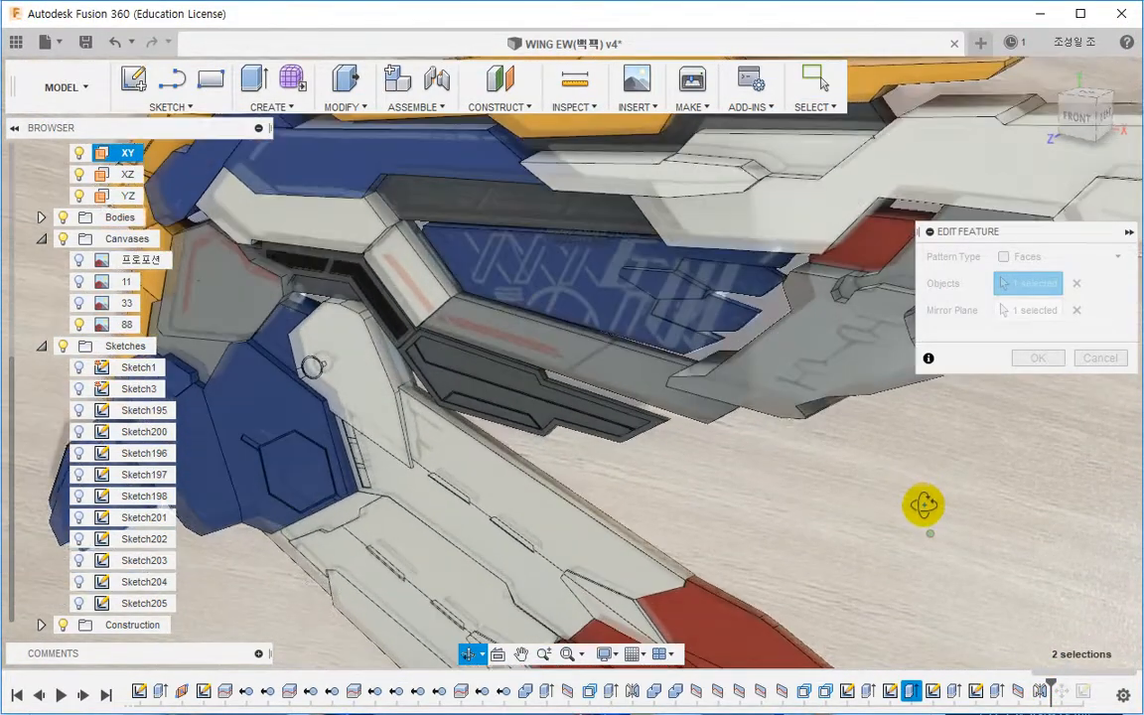
pyautogui.press('Escape')
# Step: Delete the SplitFace121 feature from the timeline
pyautogui.click(1018, 693)
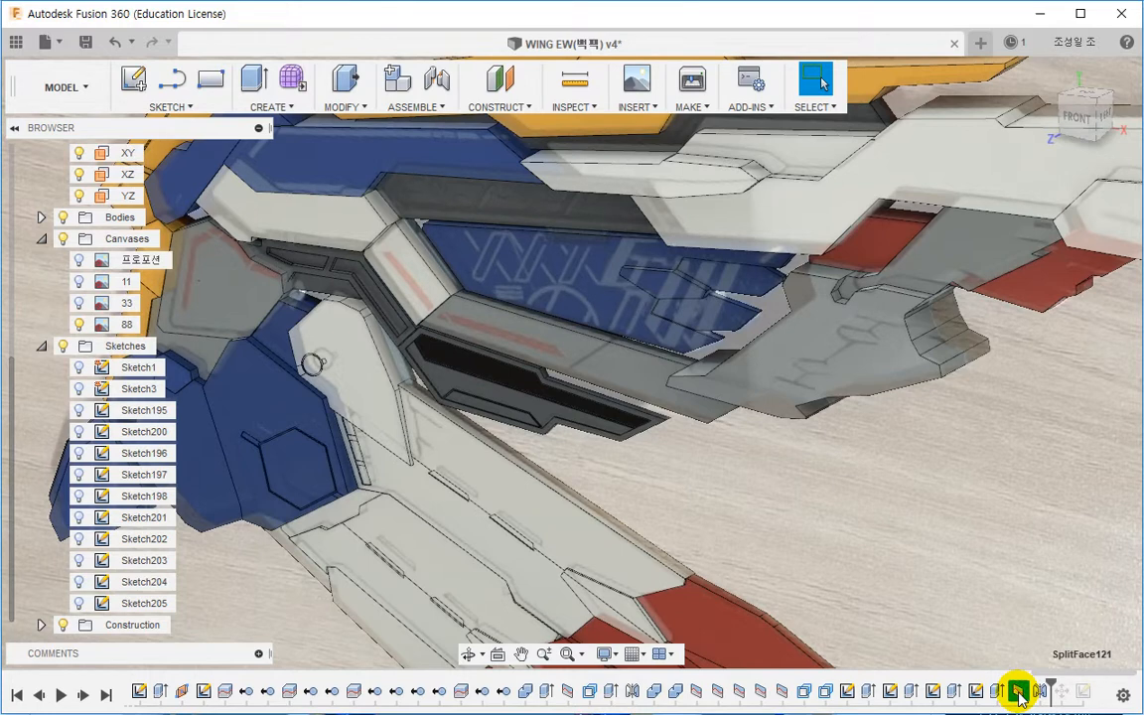
pyautogui.rightClick(1019, 693)
pyautogui.click(1057, 575)
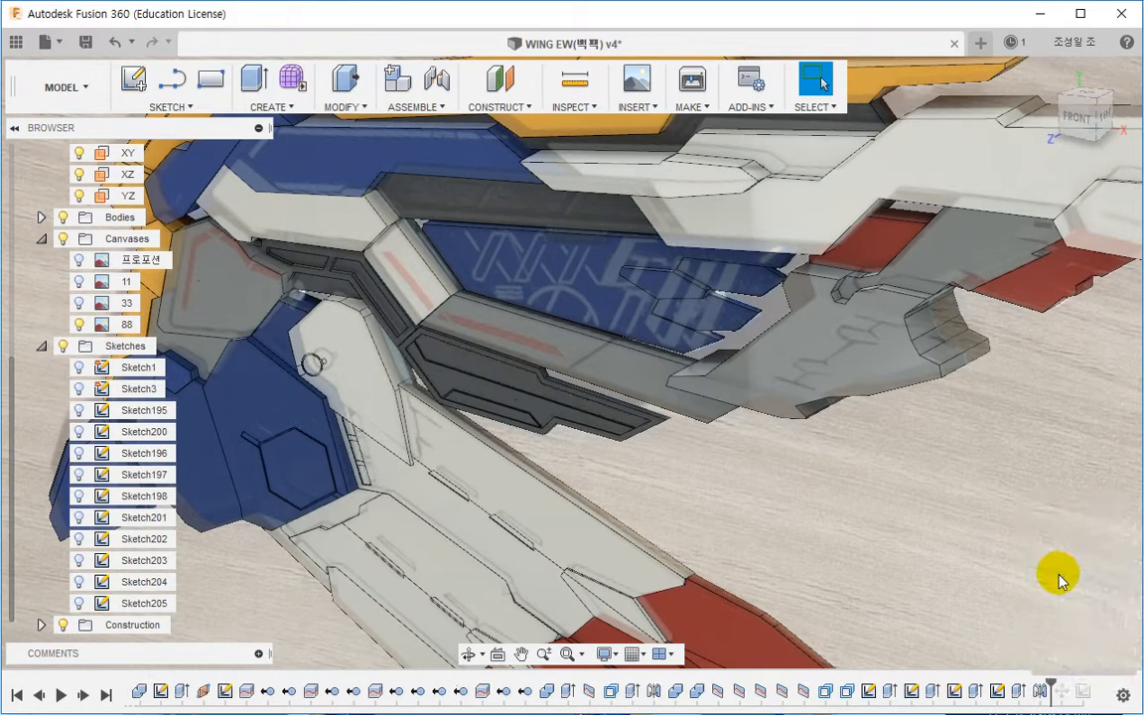
# Step: Edit the mirror feature and add Extrude235 to its mirrored objects alongside the existing one
pyautogui.click(970, 694)
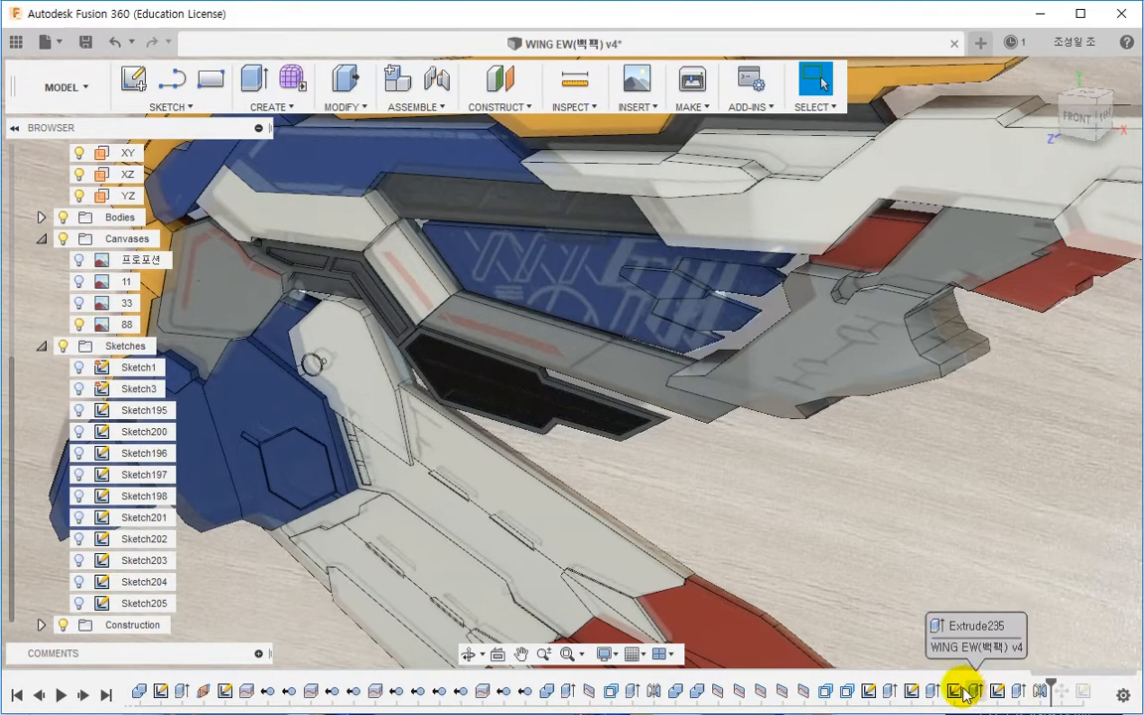
pyautogui.click(975, 692)
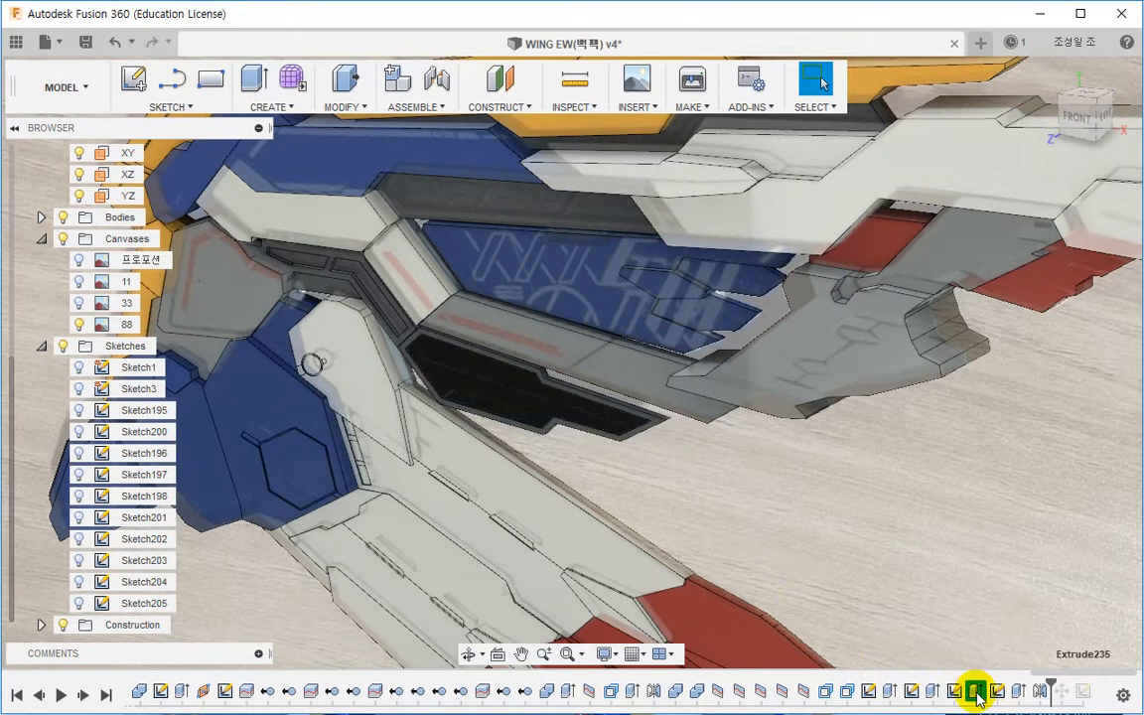
pyautogui.click(931, 692)
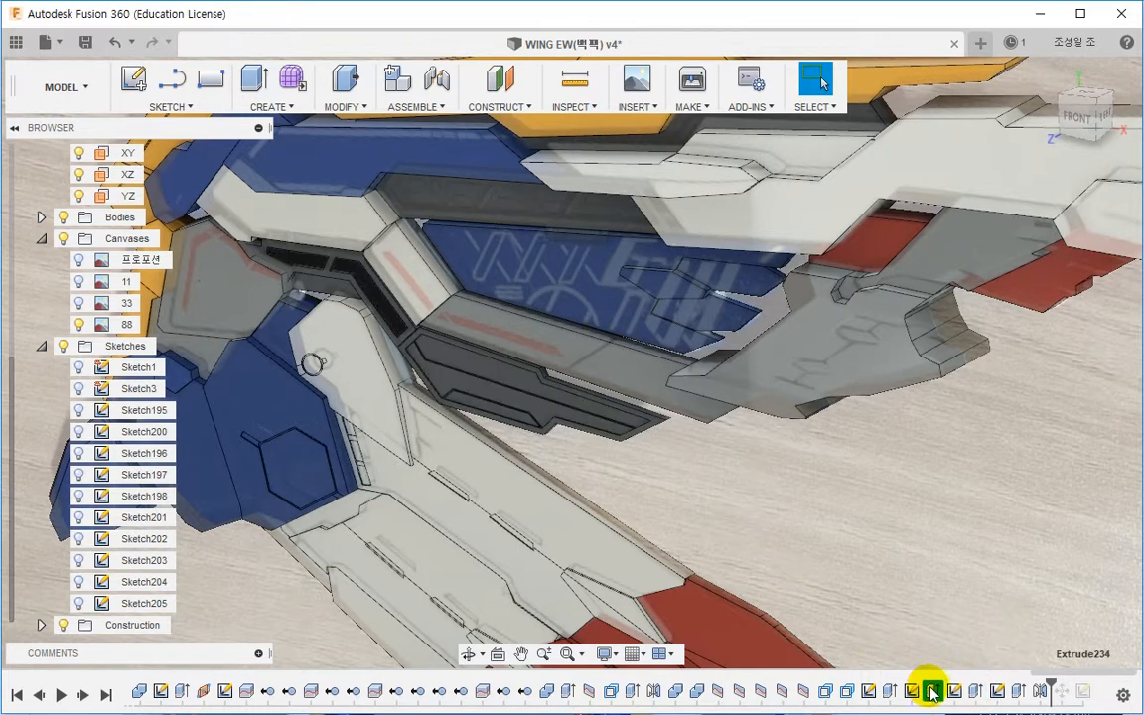
pyautogui.doubleClick(1039, 693)
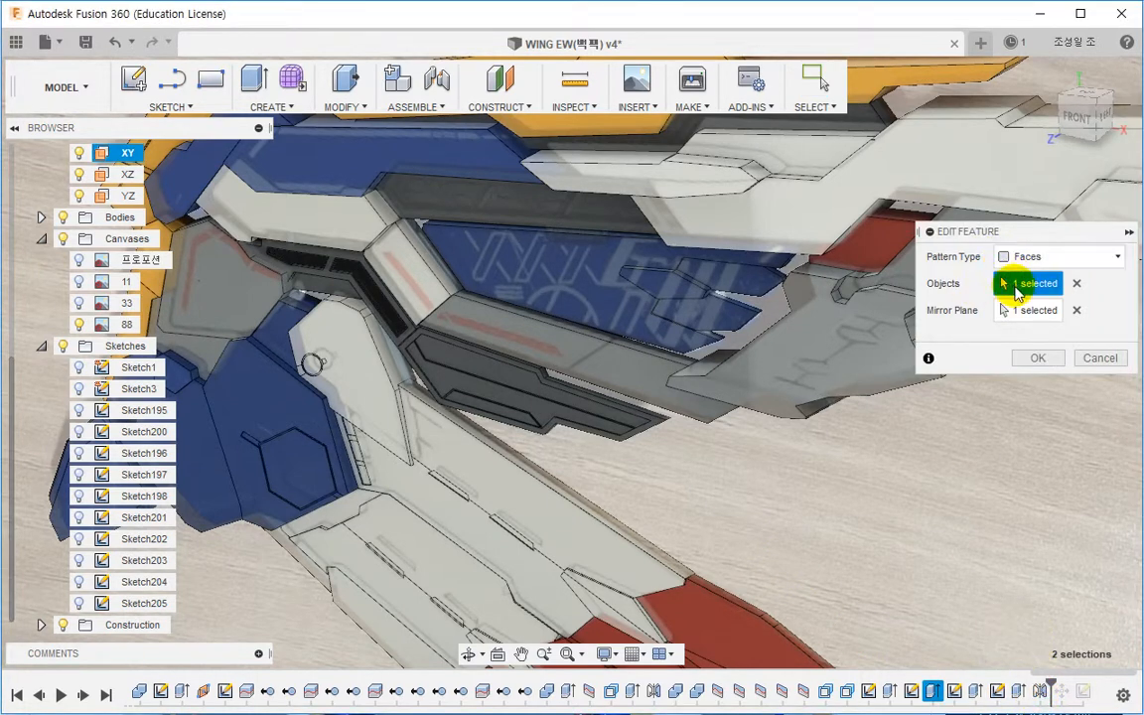
pyautogui.click(975, 692)
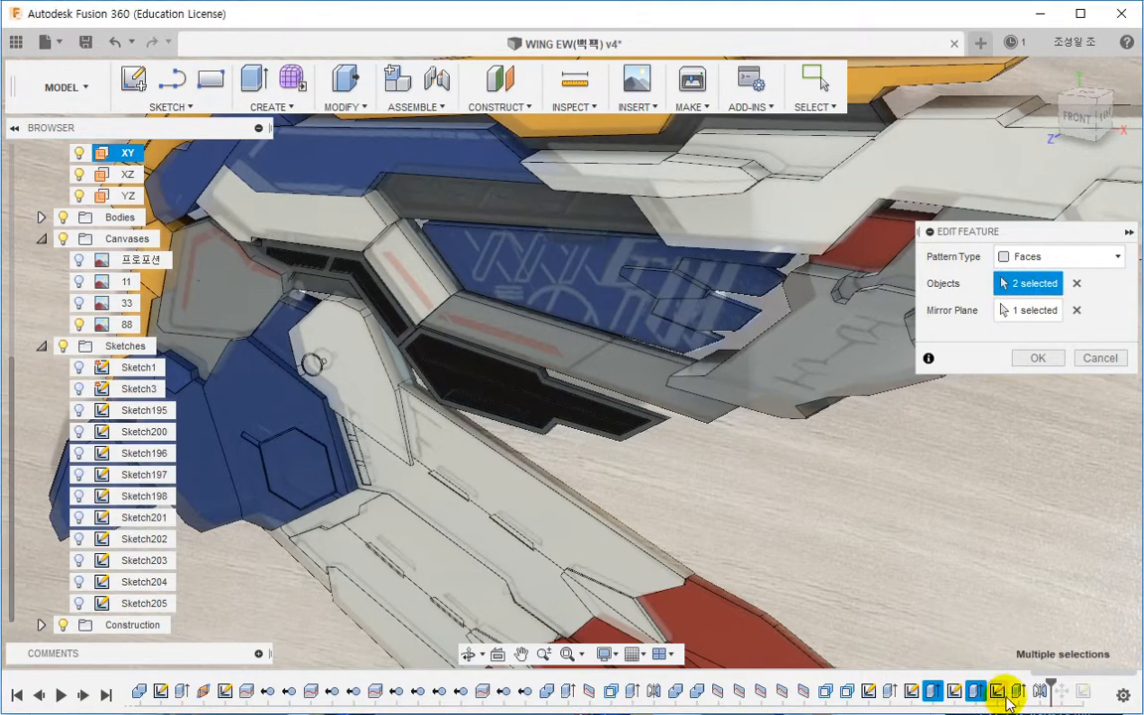
pyautogui.click(1033, 357)
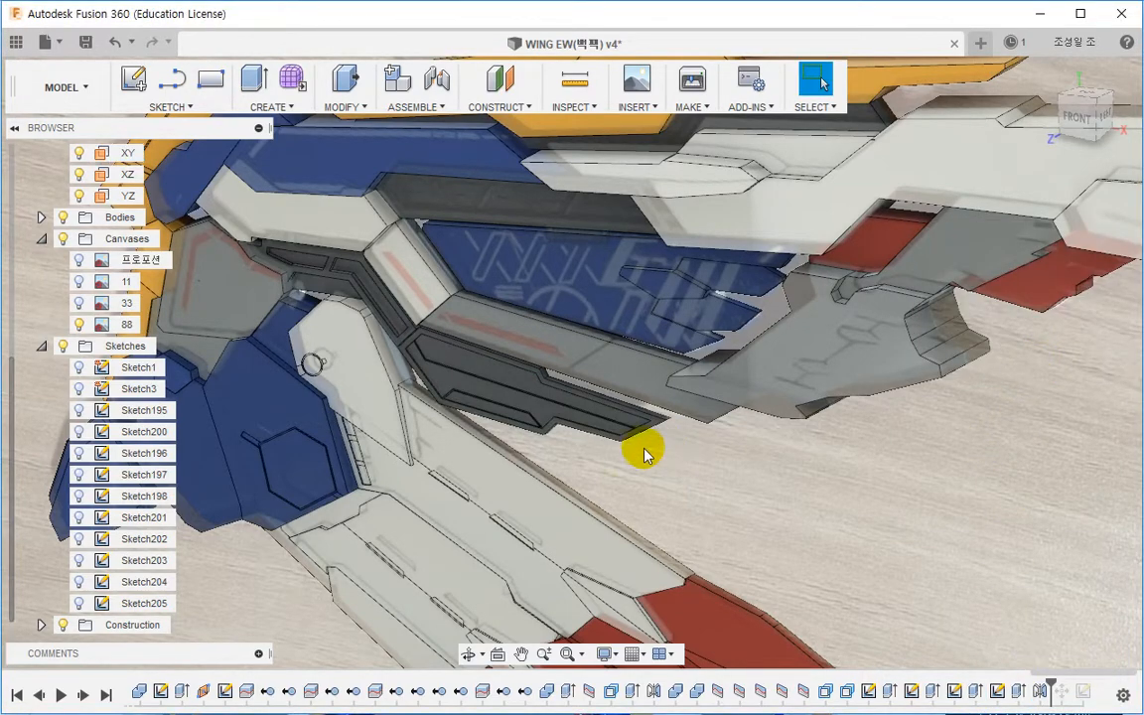
# Step: Locate the body of the selected wing face in the browser and select it
pyautogui.moveTo(639, 449)
pyautogui.keyDown('shift'); pyautogui.mouseDown(button='middle')
pyautogui.moveTo(362, 437)
pyautogui.moveTo(629, 437)
pyautogui.mouseUp(button='middle'); pyautogui.keyUp('shift')
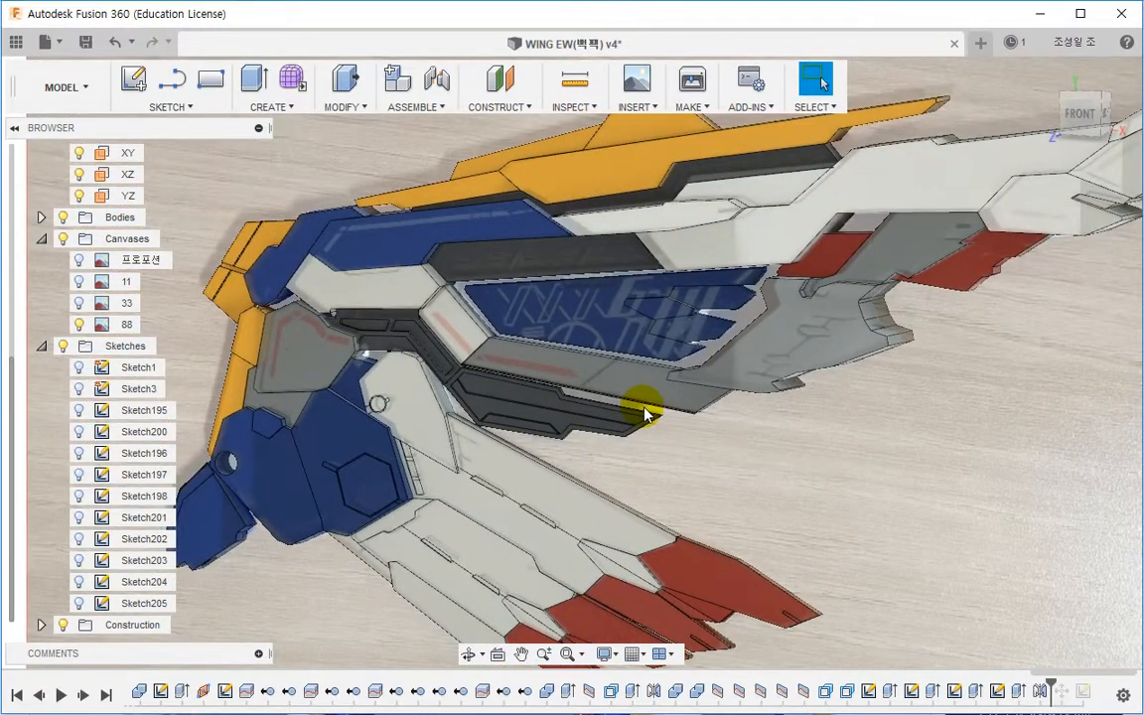
pyautogui.scroll(10, 646, 405)
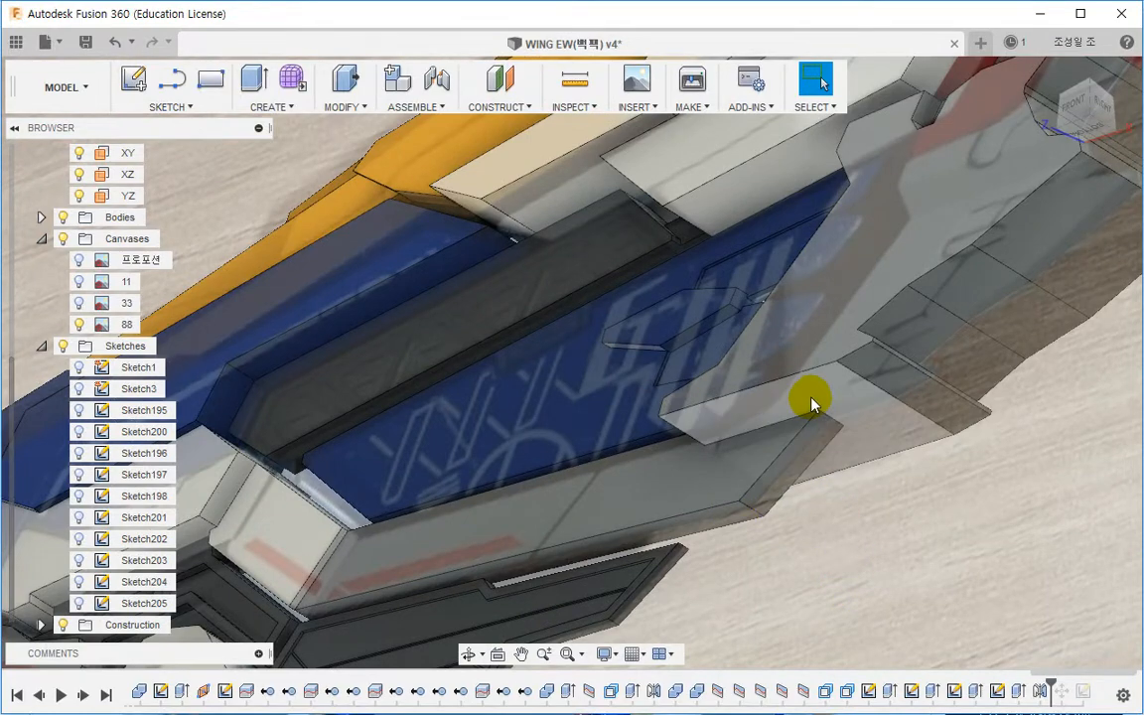
pyautogui.rightClick(806, 396)
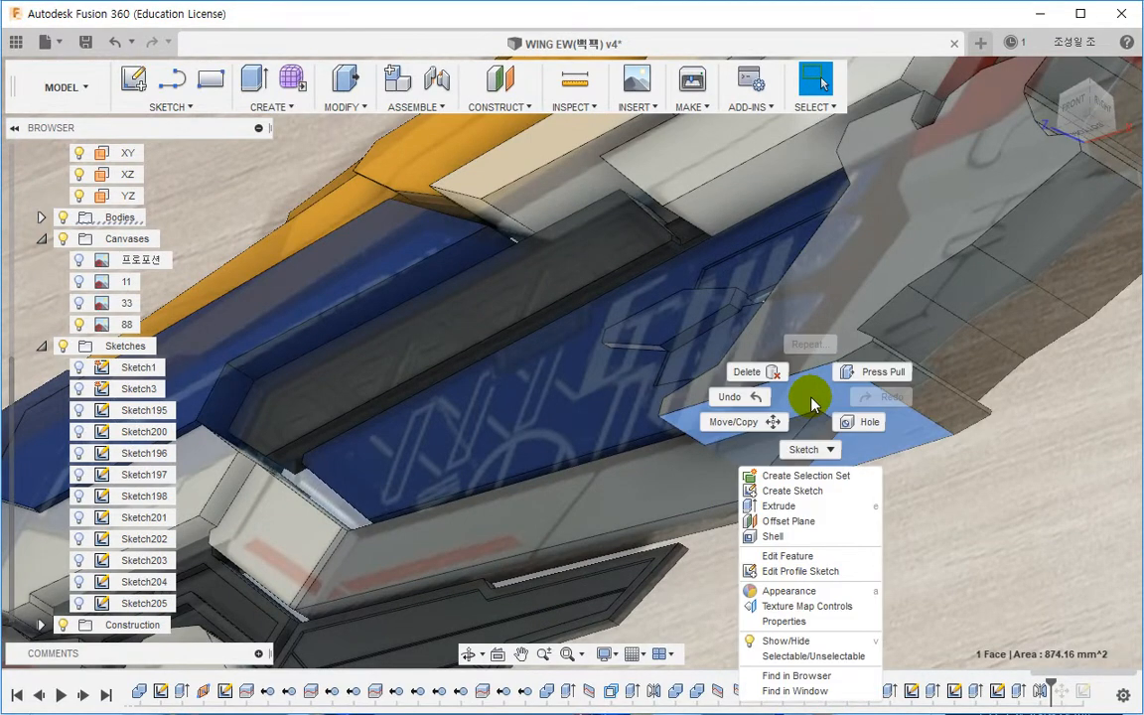
pyautogui.click(779, 675)
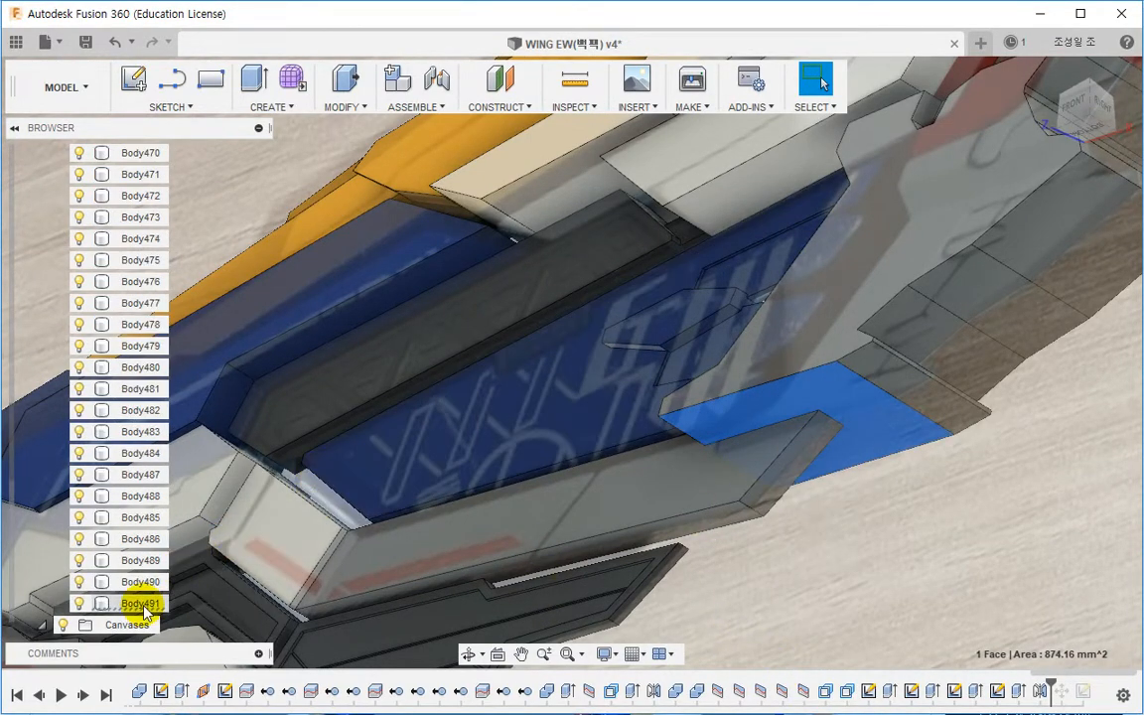
pyautogui.click(145, 607)
pyautogui.scroll(-3, 653, 492)
pyautogui.keyDown('shift'); pyautogui.moveTo(653, 492); pyautogui.dragTo(700, 505, button='middle'); pyautogui.keyUp('shift')
pyautogui.scroll(-3, 830, 448)
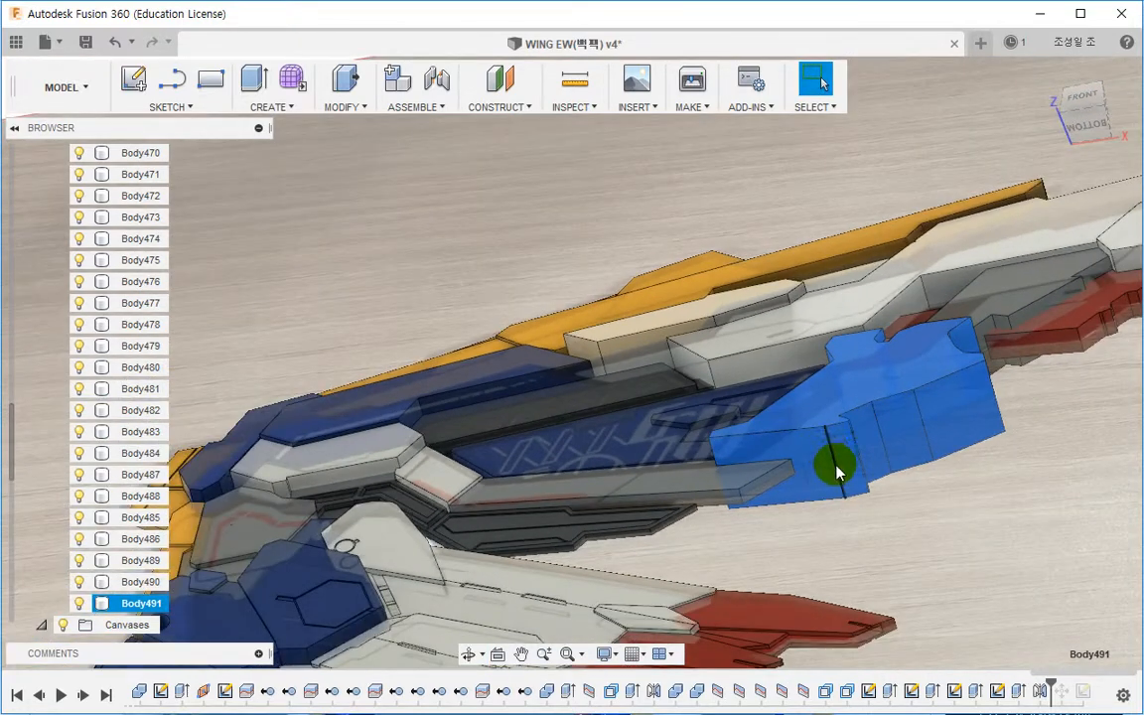
# Step: Switch to the web browser and scroll through the reference photos of the wing
pyautogui.click(662, 486)
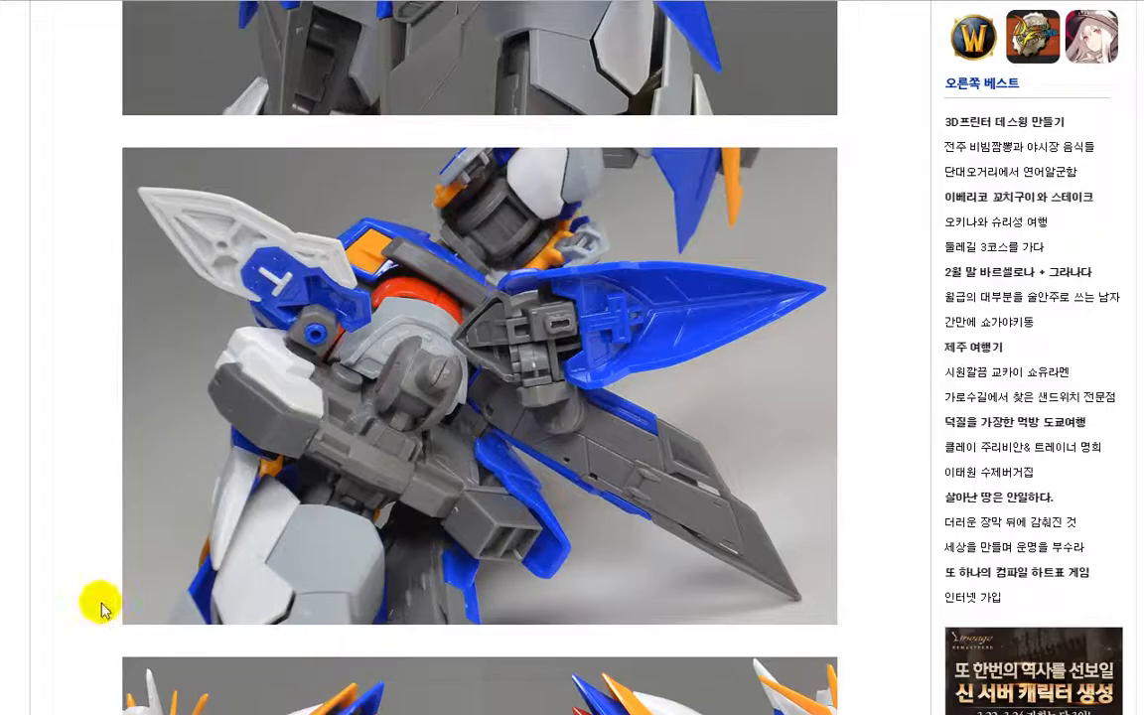
pyautogui.scroll(-8, 613, 514)
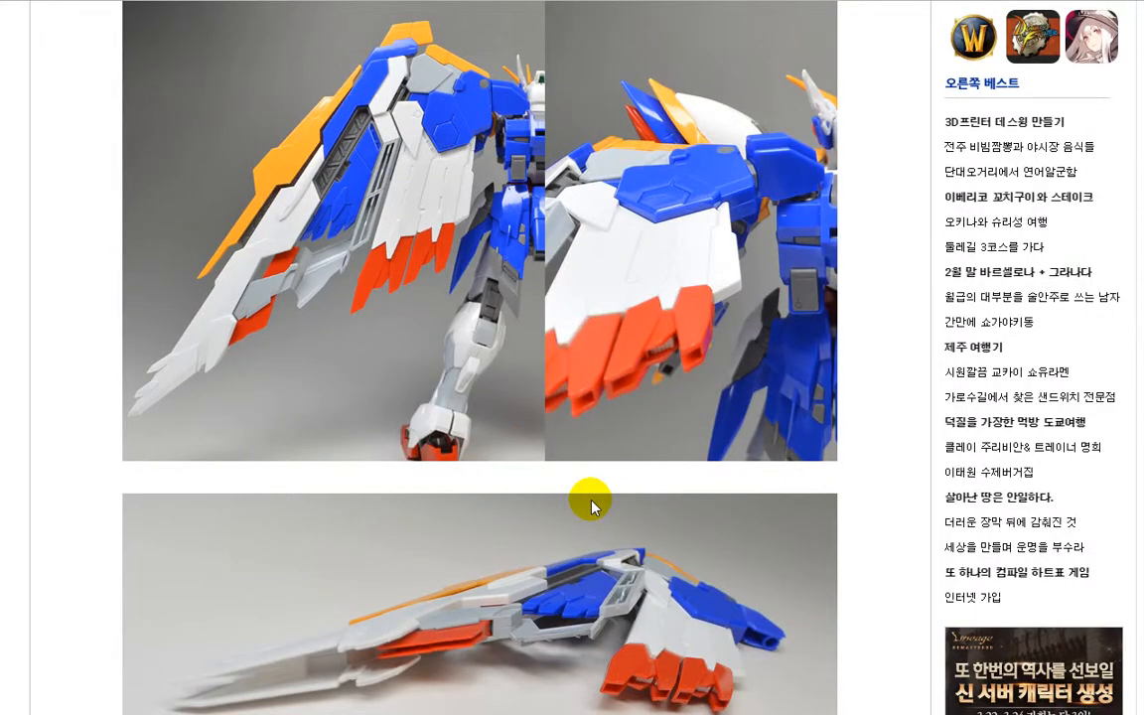
pyautogui.scroll(-3, 681, 554)
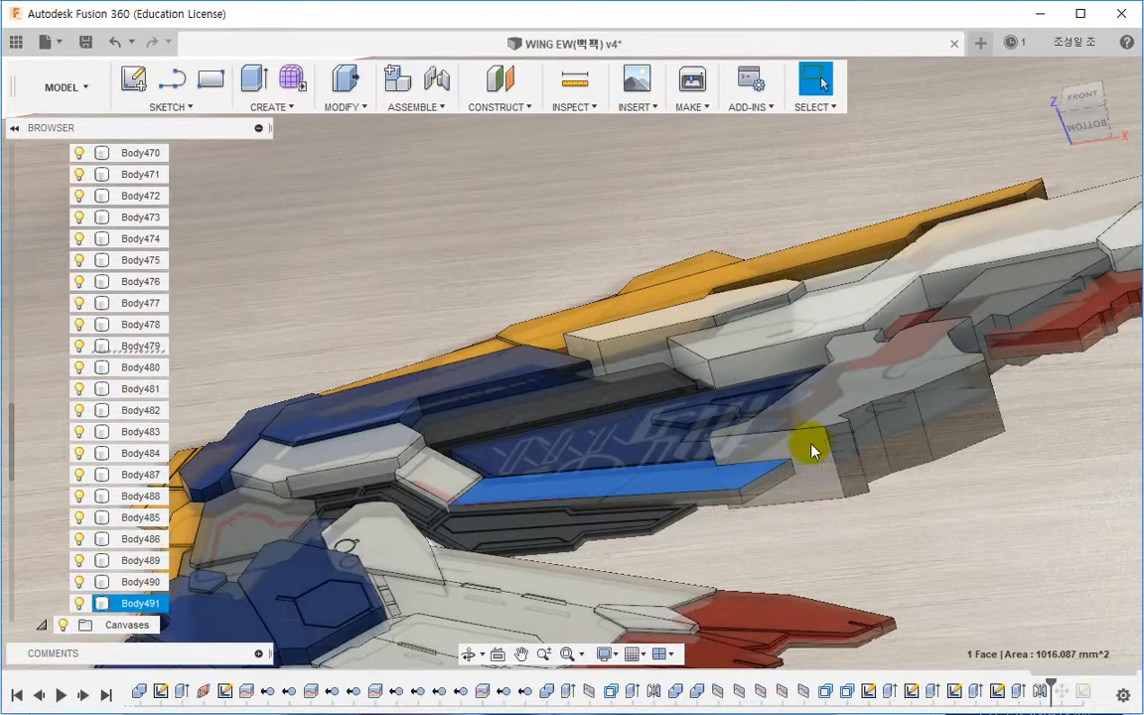
# Step: Collapse the Bodies folder and hide the 88 canvas image
pyautogui.click(939, 426)
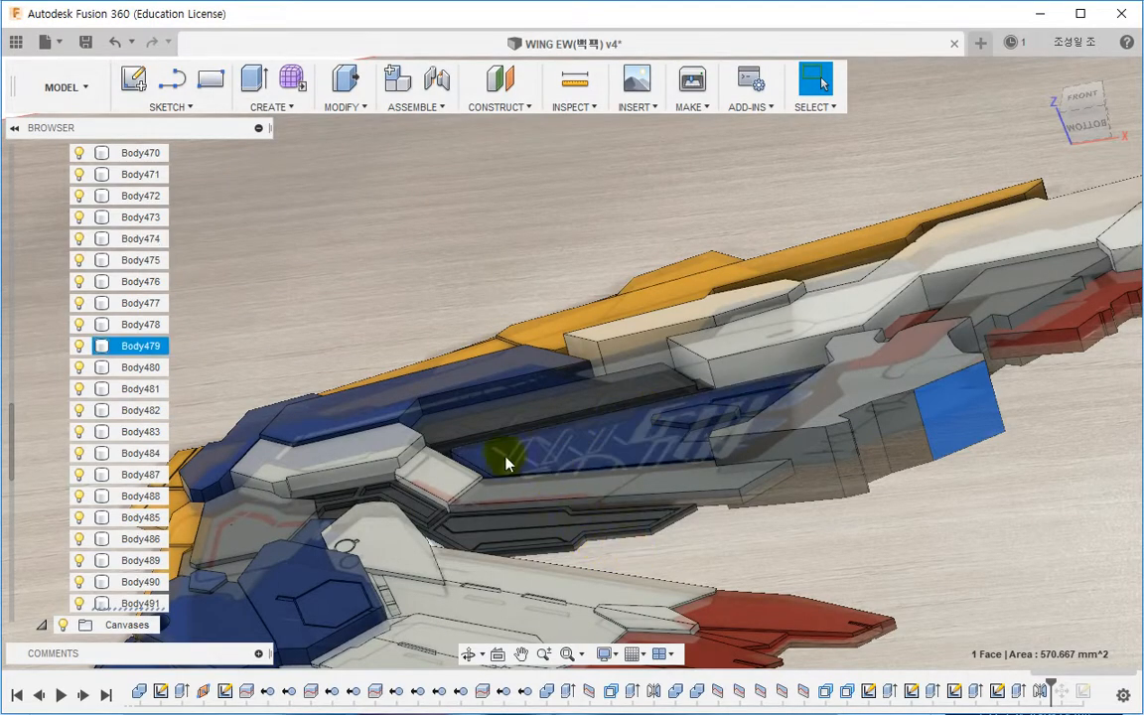
pyautogui.scroll(2, 39, 347)
pyautogui.scroll(5, 41, 347)
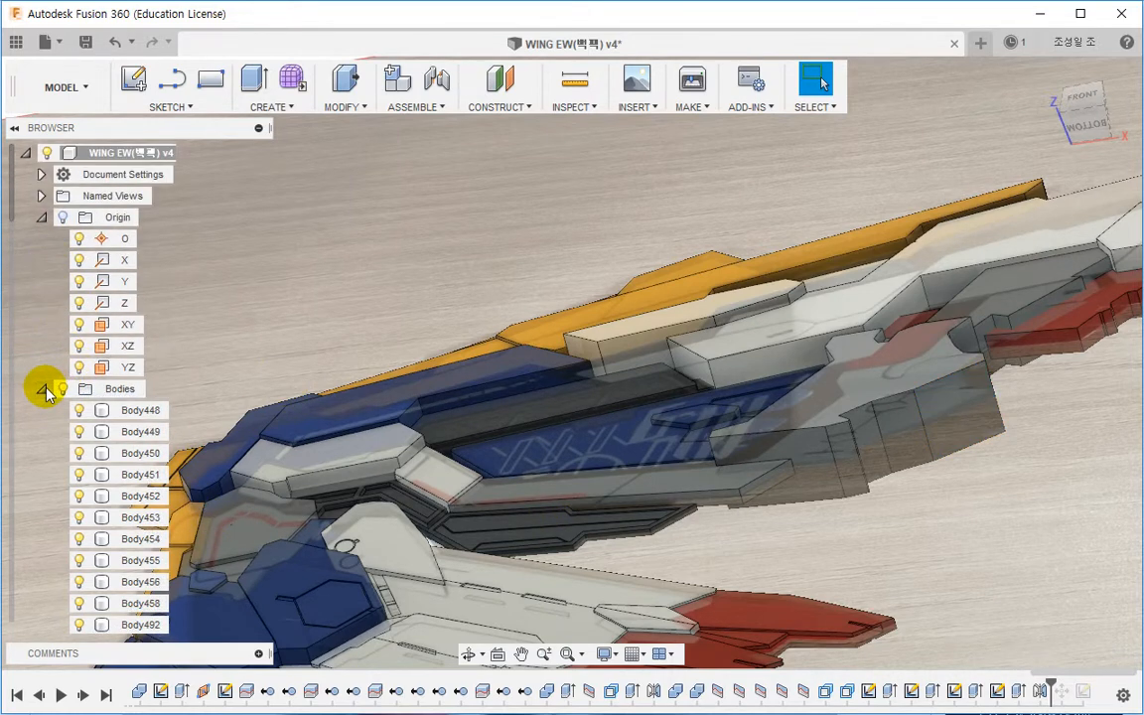
pyautogui.click(43, 389)
pyautogui.click(79, 497)
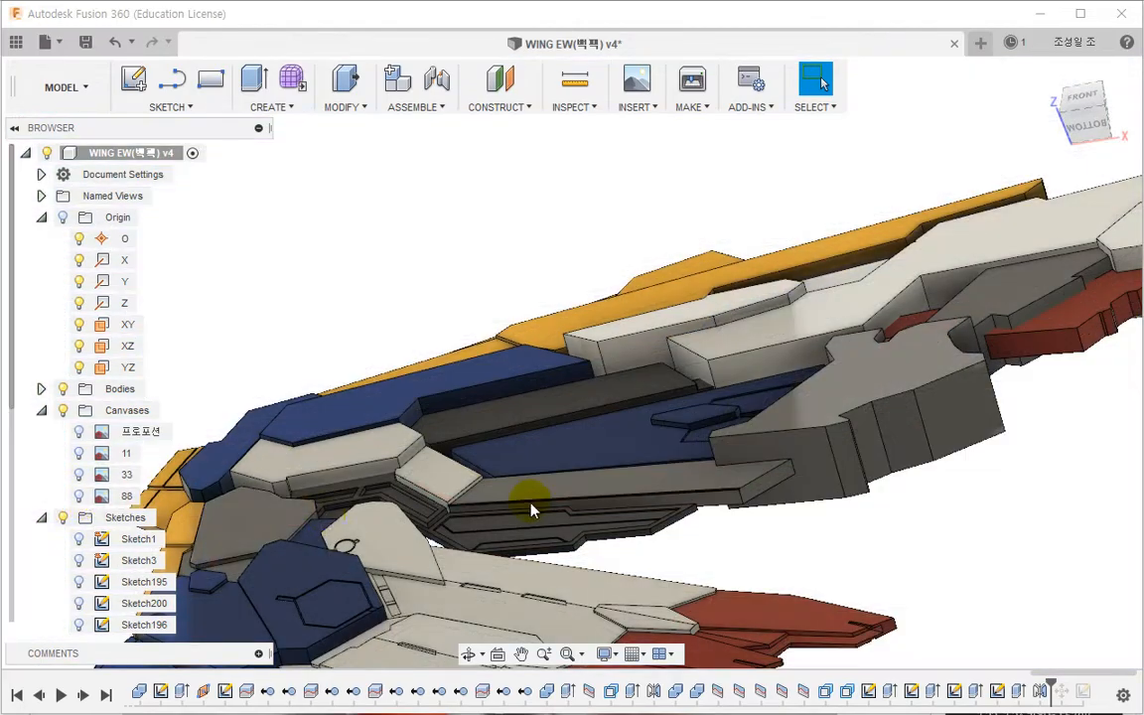
pyautogui.keyDown('shift'); pyautogui.moveTo(531, 505); pyautogui.dragTo(697, 452, button='middle'); pyautogui.keyUp('shift')
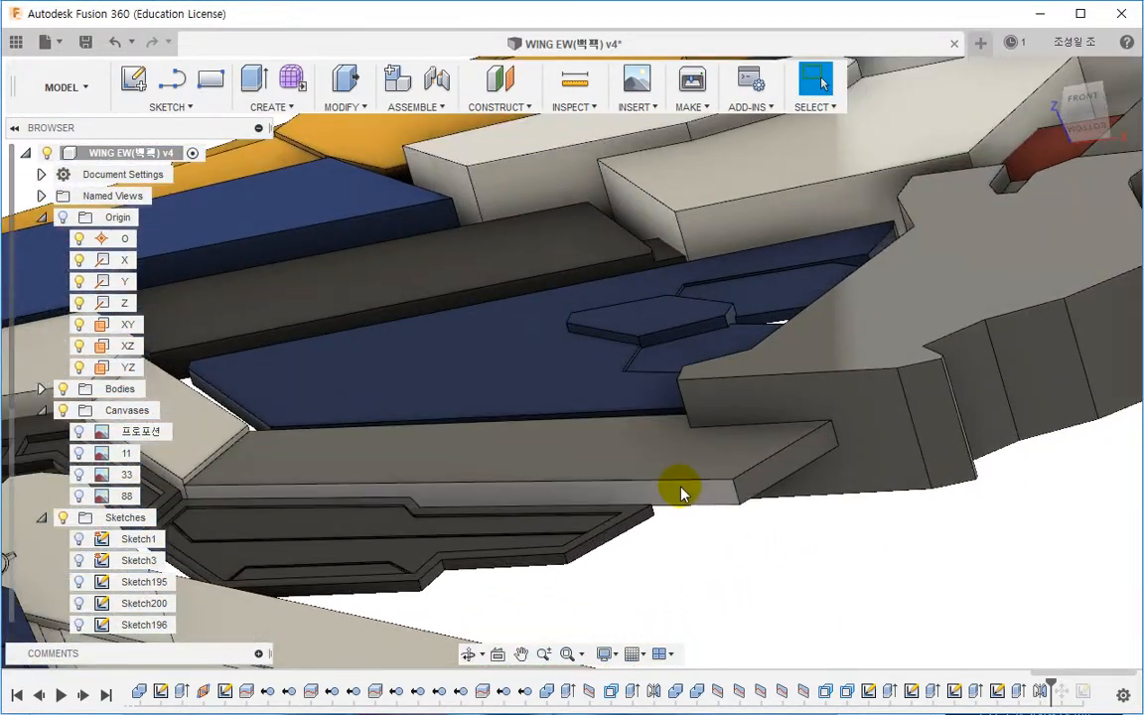
pyautogui.rightClick(681, 488)
pyautogui.click(662, 579)
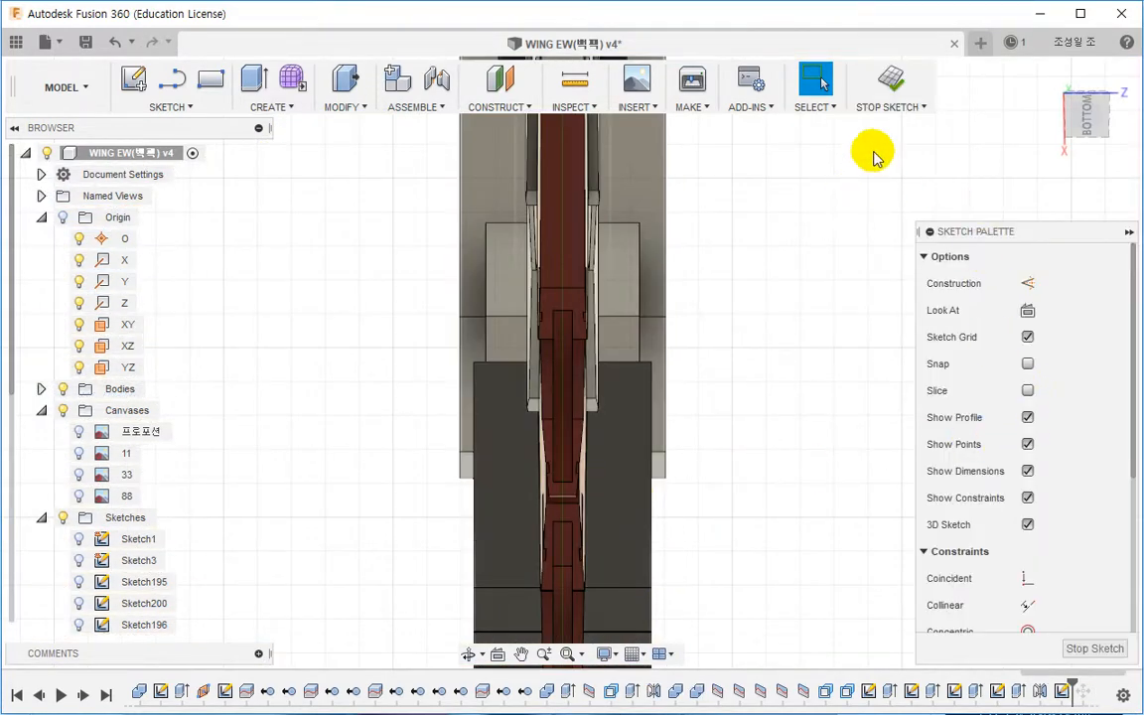
pyautogui.click(889, 79)
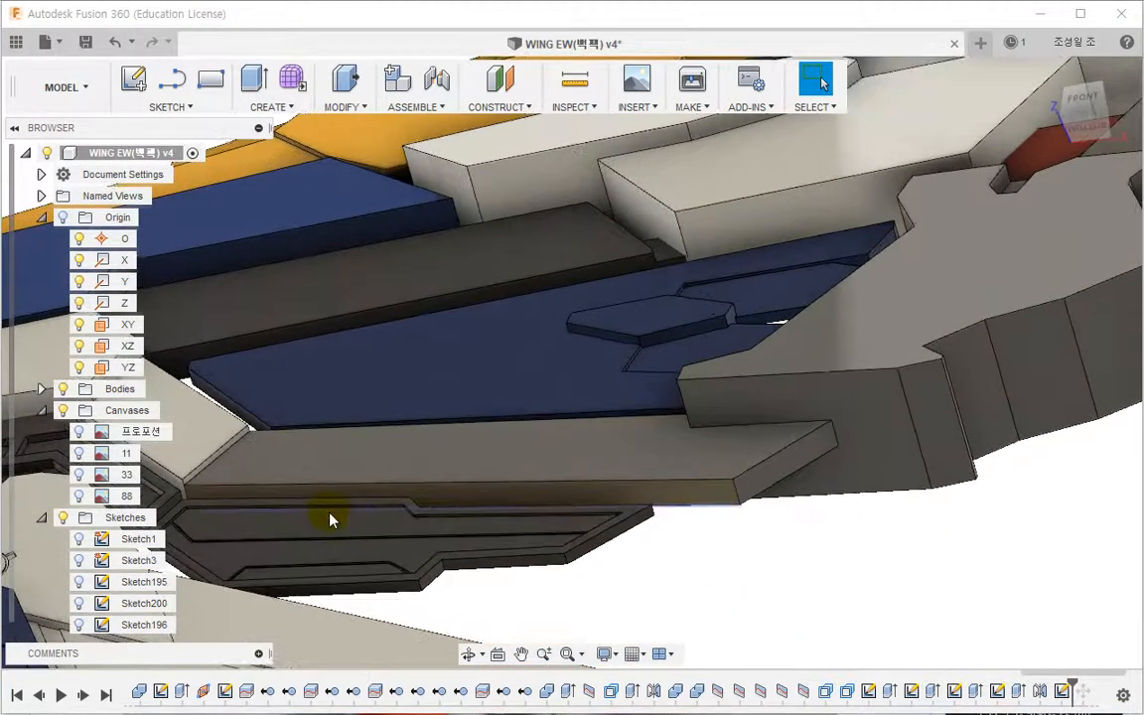
# Step: Find the selected panel face's body, Body479, in the browser and isolate it
pyautogui.rightClick(653, 462)
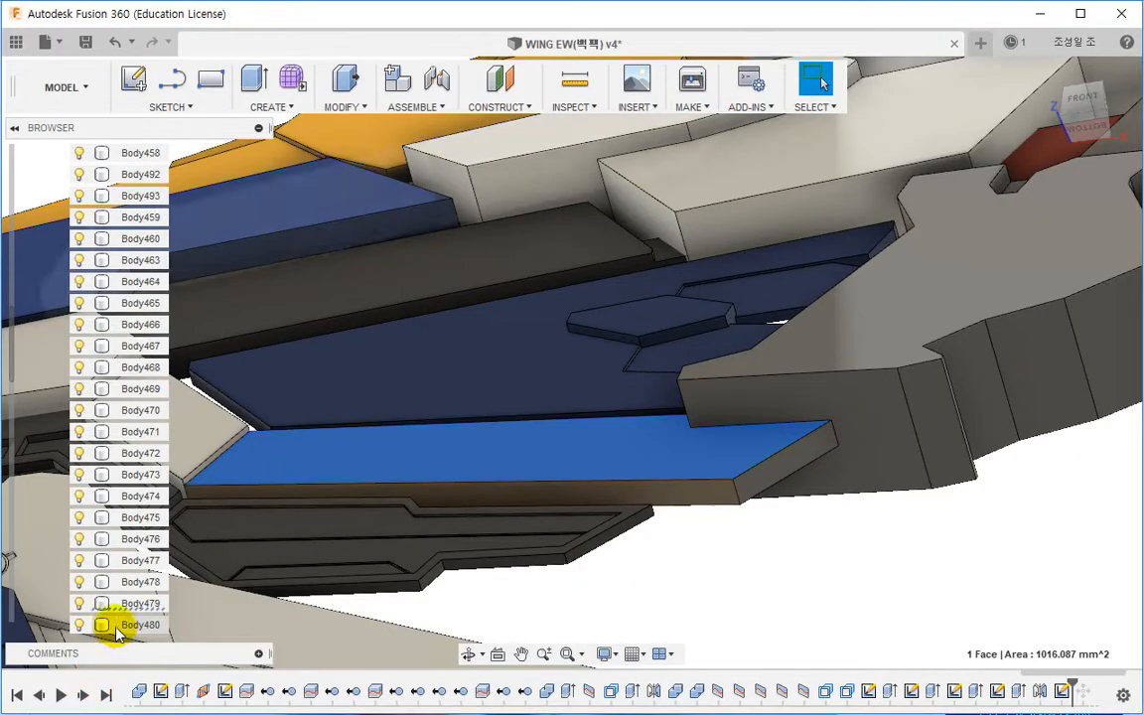
pyautogui.rightClick(117, 600)
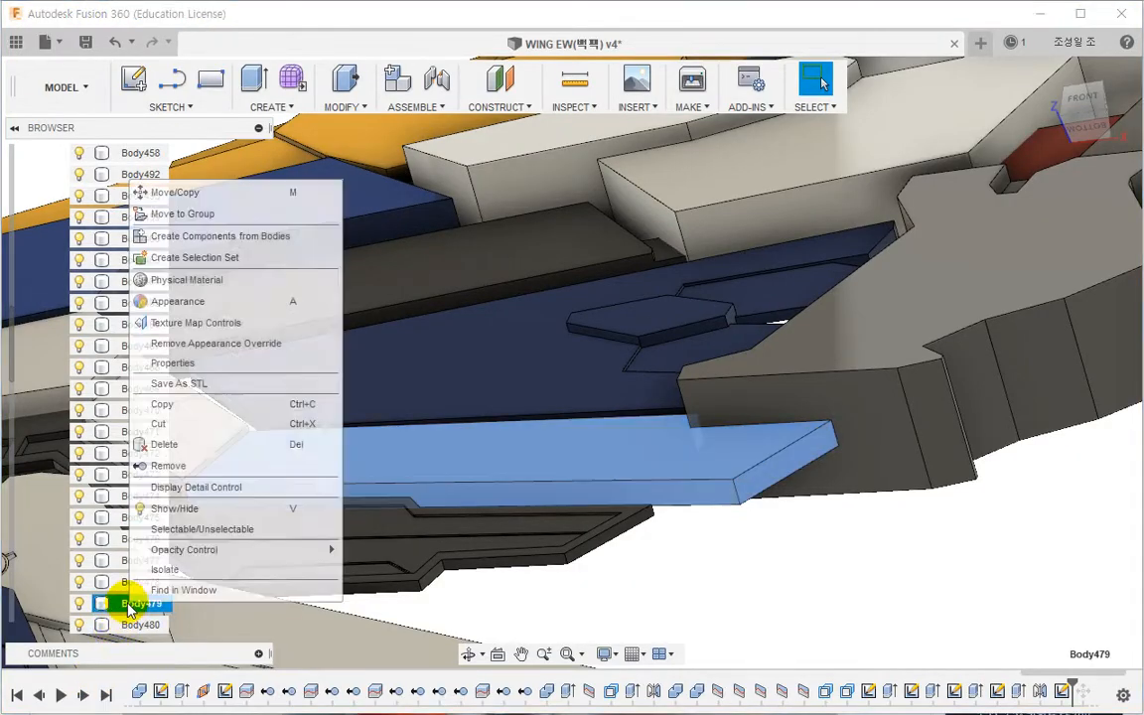
pyautogui.click(159, 570)
pyautogui.click(589, 563)
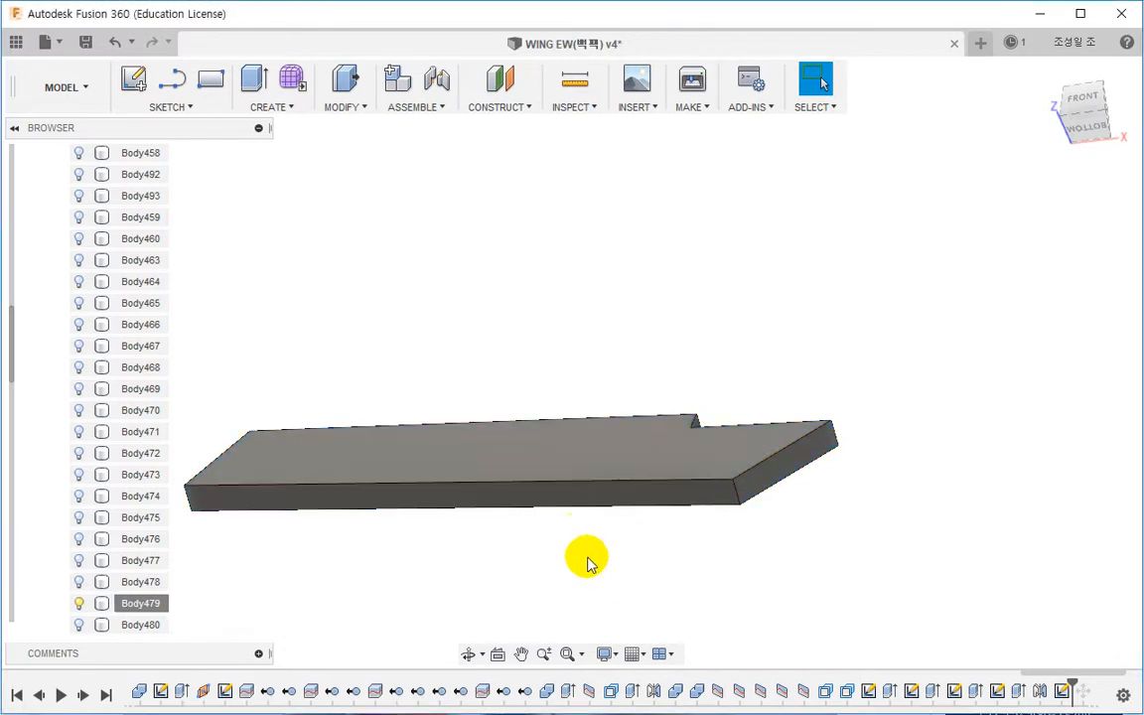
# Step: Open the last sketch in the timeline for editing
pyautogui.click(554, 492)
pyautogui.click(585, 577)
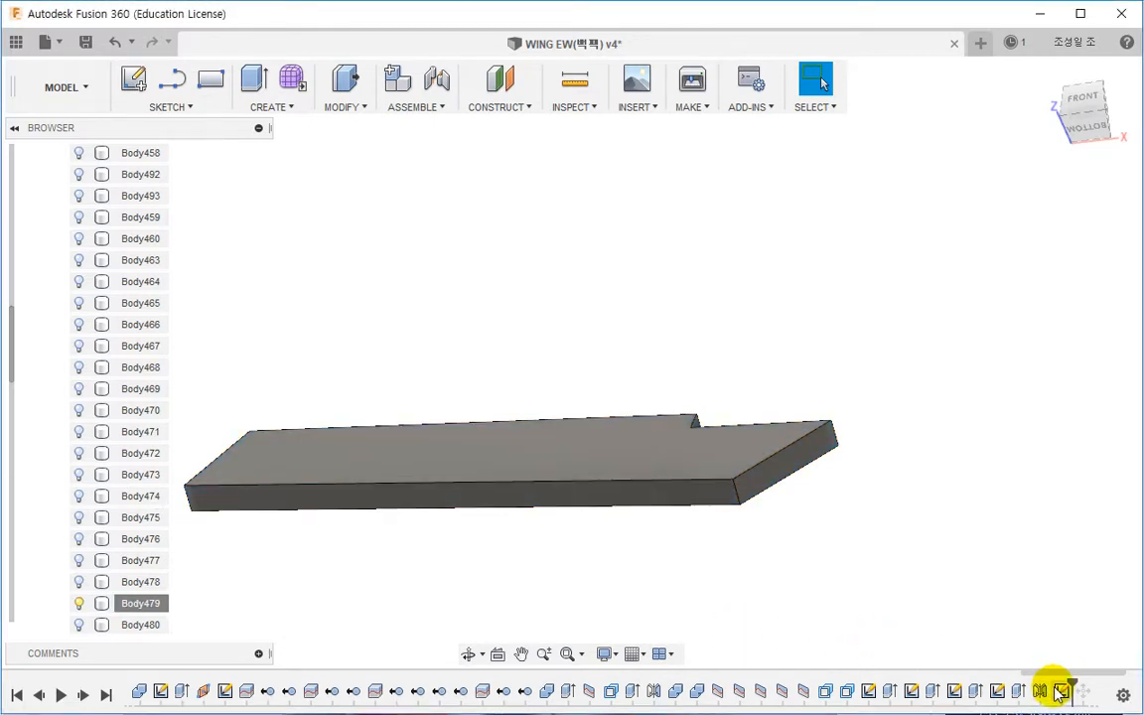
pyautogui.doubleClick(1058, 687)
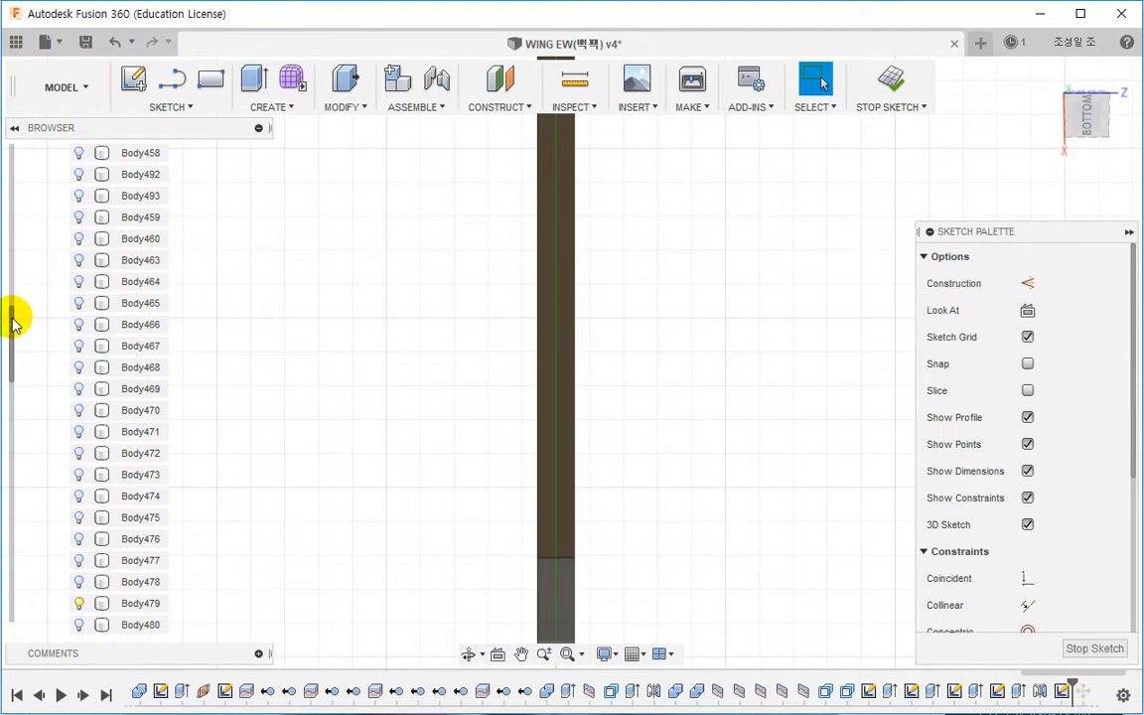
# Step: Collapse the Origin and Bodies folders in the browser to reach the sketch list
pyautogui.moveTo(13, 321); pyautogui.dragTo(13, 160)
pyautogui.click(41, 217)
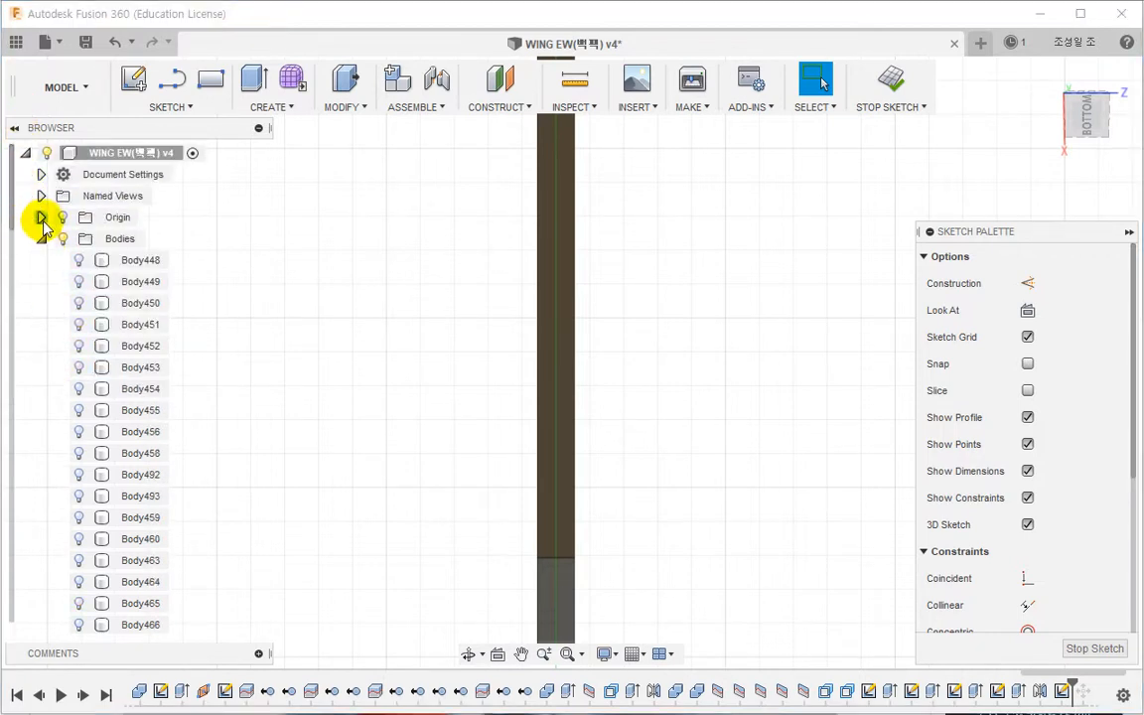
pyautogui.click(41, 239)
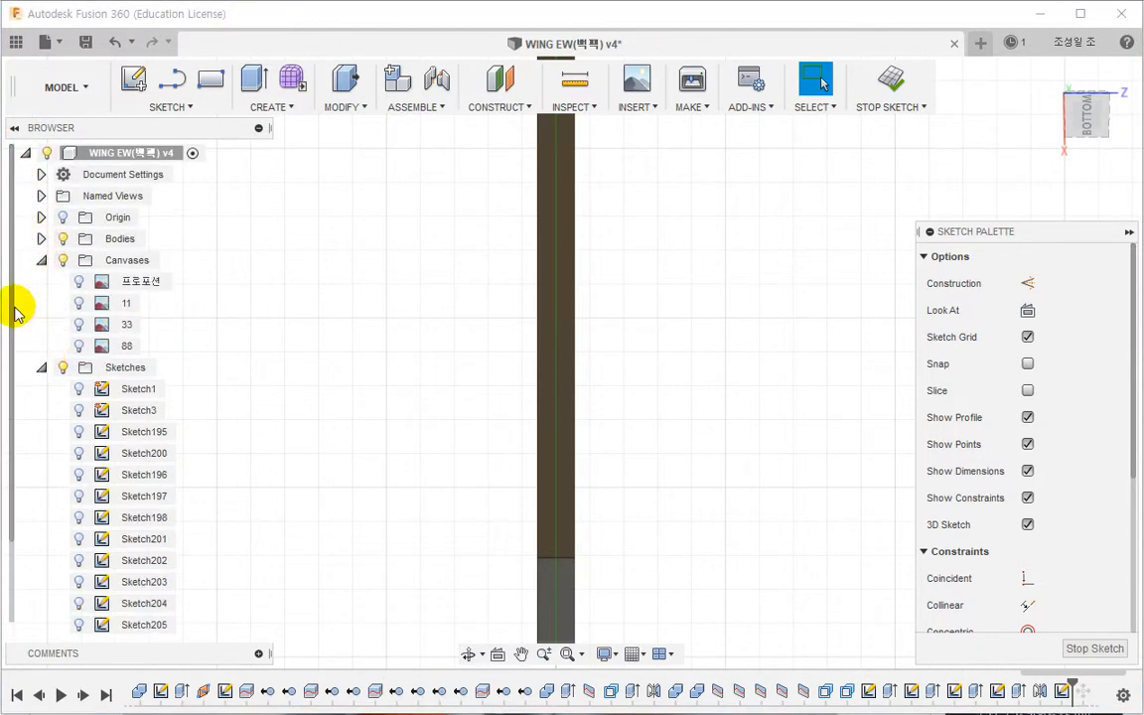
pyautogui.moveTo(13, 348); pyautogui.dragTo(10, 485)
pyautogui.scroll(-4, 357, 408)
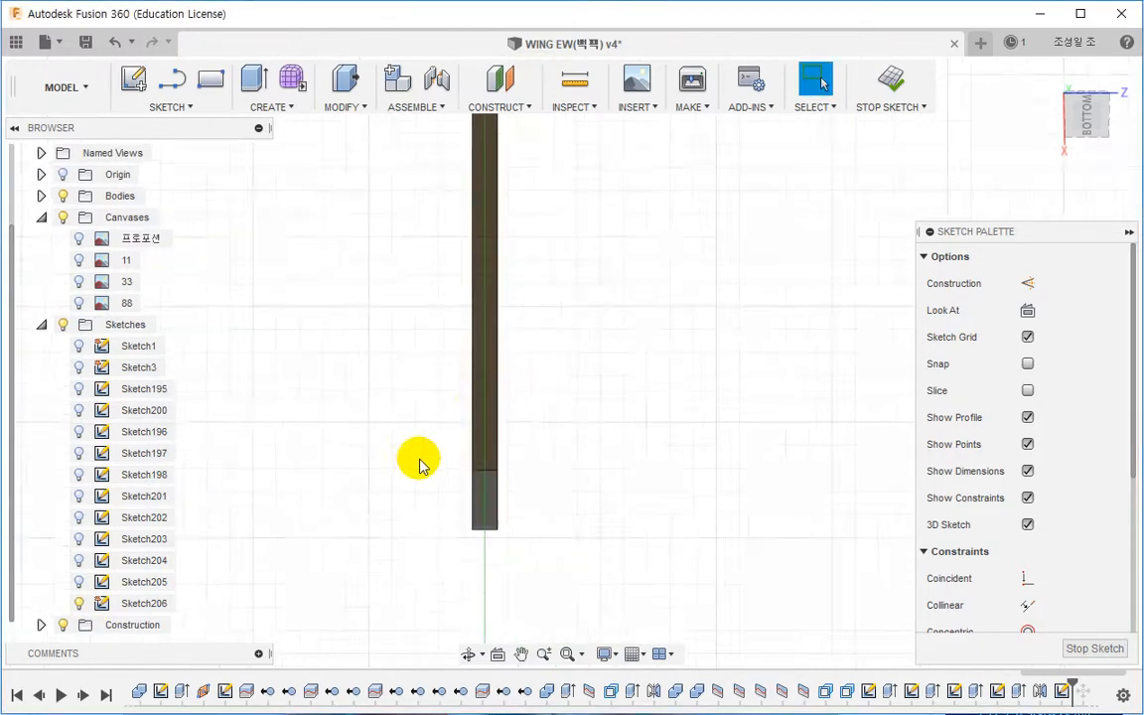
pyautogui.scroll(3, 493, 454)
# Step: Draw a slightly angled line about 72 mm long along the panel's edge, extending past its end
pyautogui.press('l')
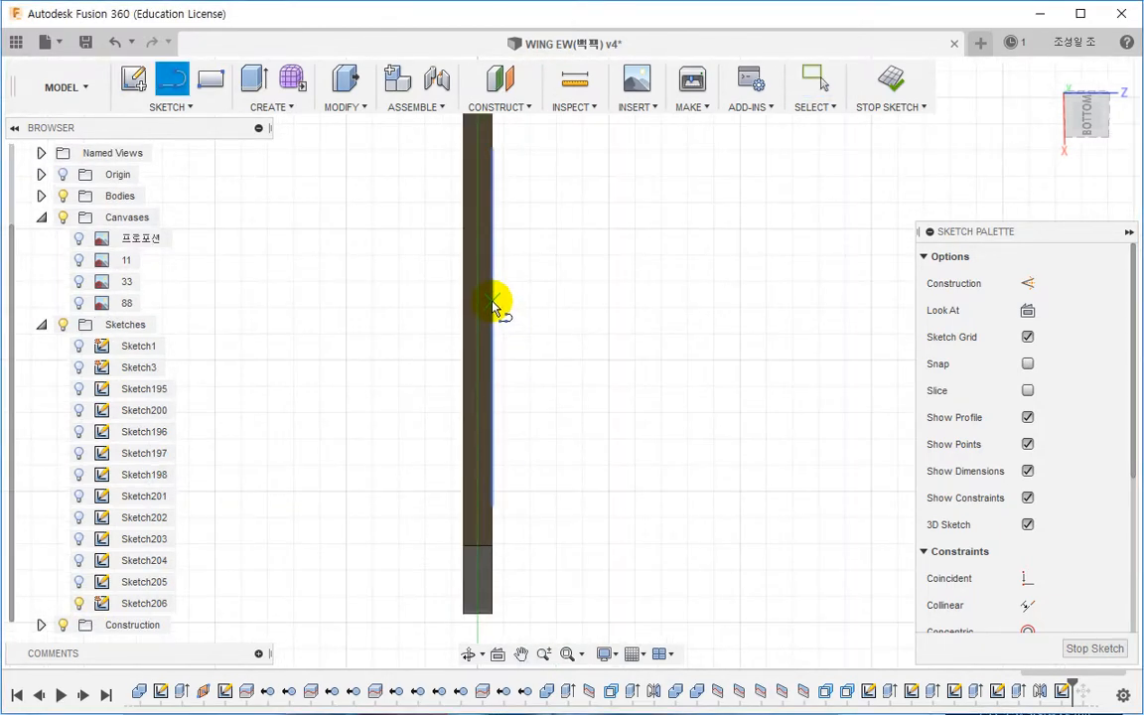
pyautogui.click(493, 306)
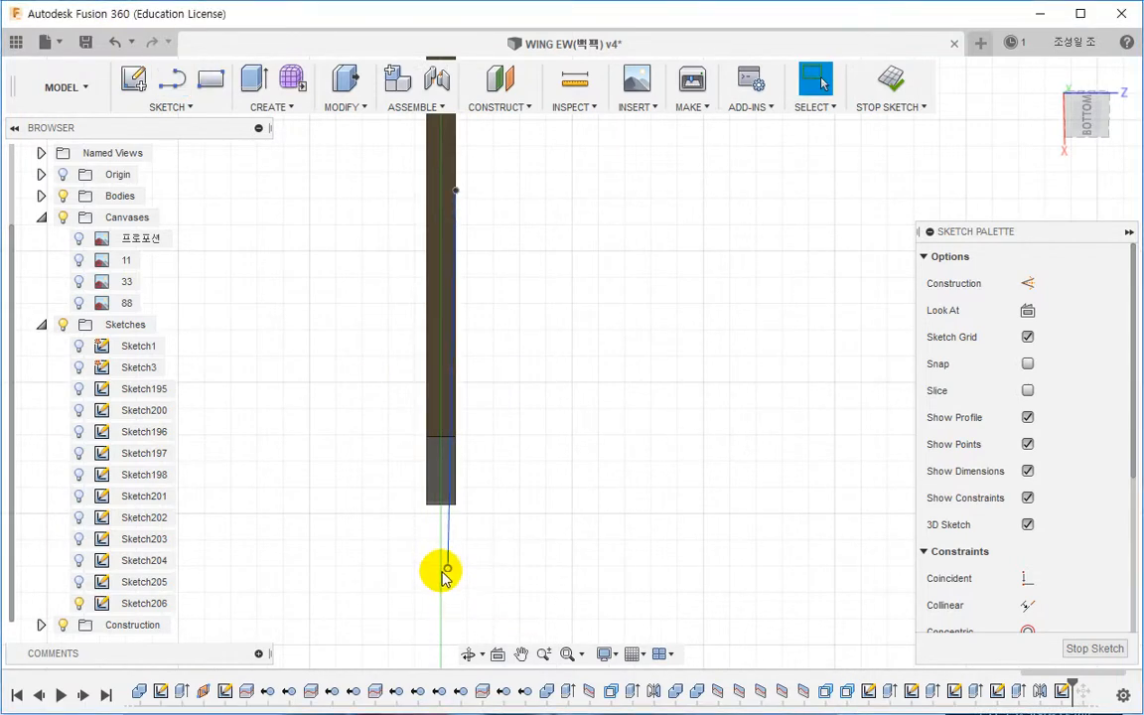
pyautogui.click(447, 570)
pyautogui.scroll(1, 444, 508)
pyautogui.click(439, 502)
pyautogui.scroll(-2, 449, 394)
pyautogui.moveTo(478, 247); pyautogui.dragTo(410, 521, button='middle')
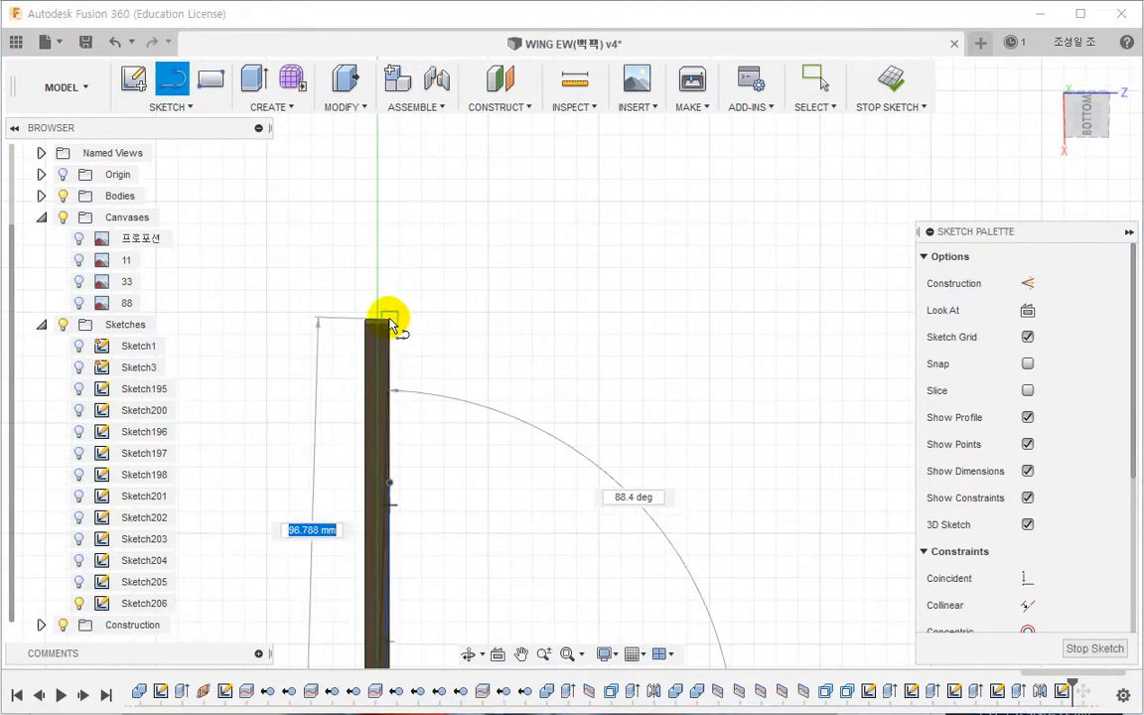
pyautogui.click(376, 319)
pyautogui.press('Escape')
pyautogui.moveTo(449, 589); pyautogui.dragTo(493, 407, button='middle')
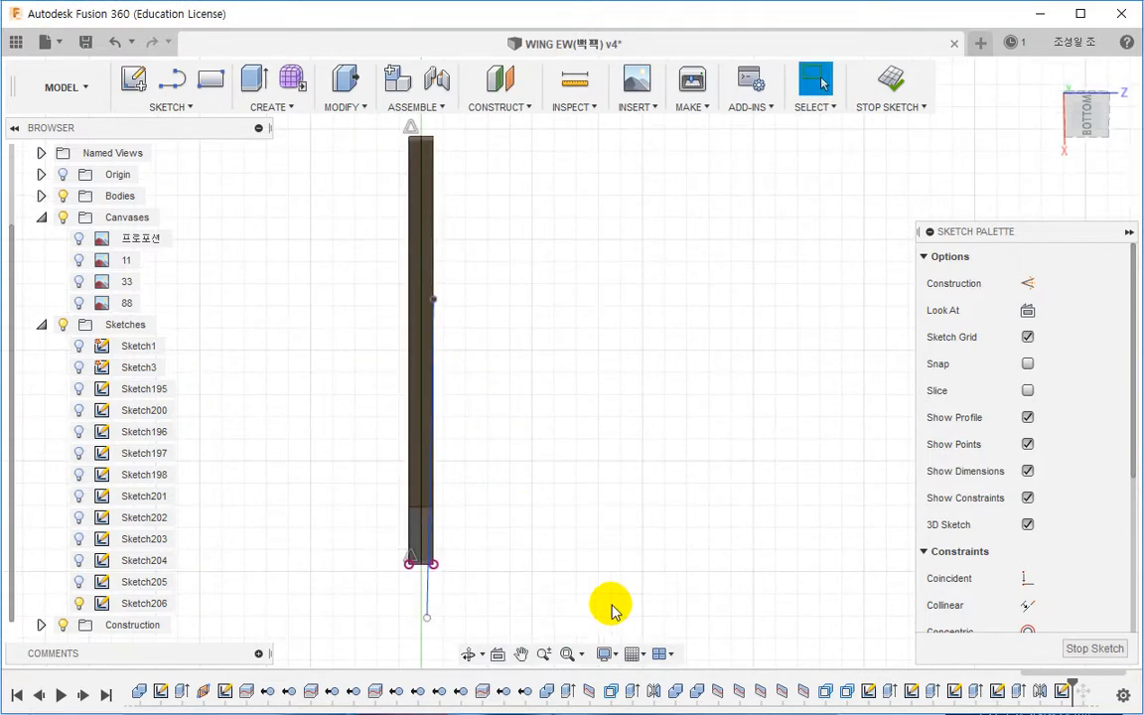
# Step: Mirror the angled line across the panel's centre line with the sketch Mirror tool
pyautogui.click(181, 106)
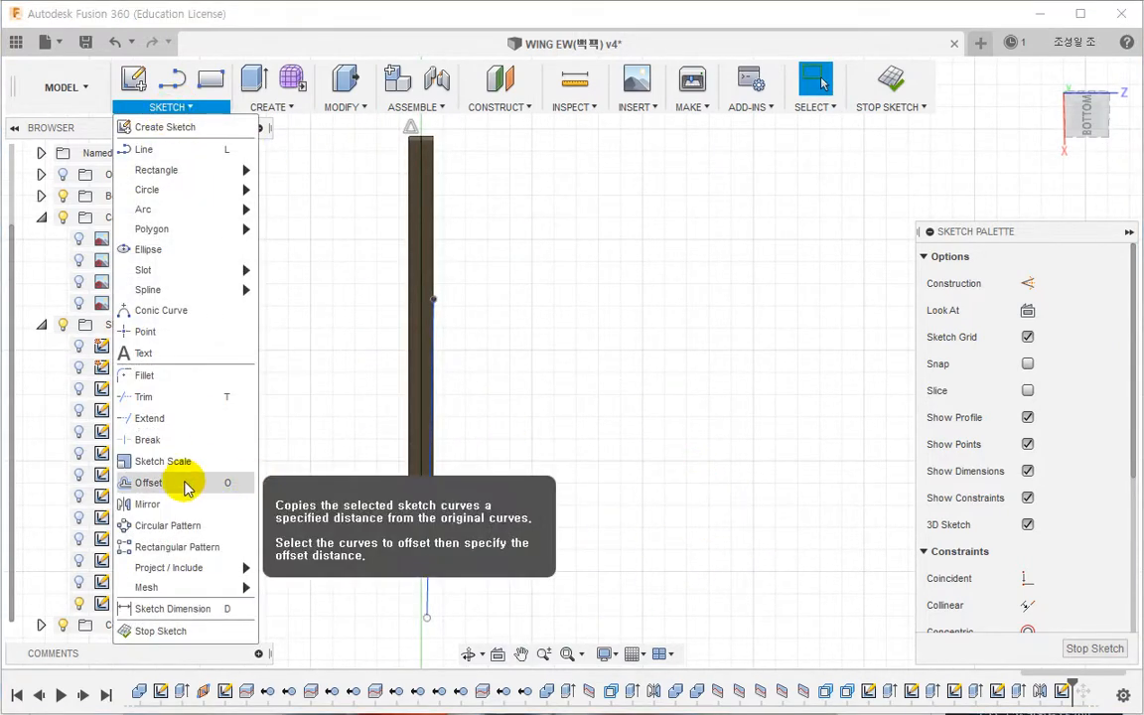
pyautogui.click(174, 502)
pyautogui.click(426, 593)
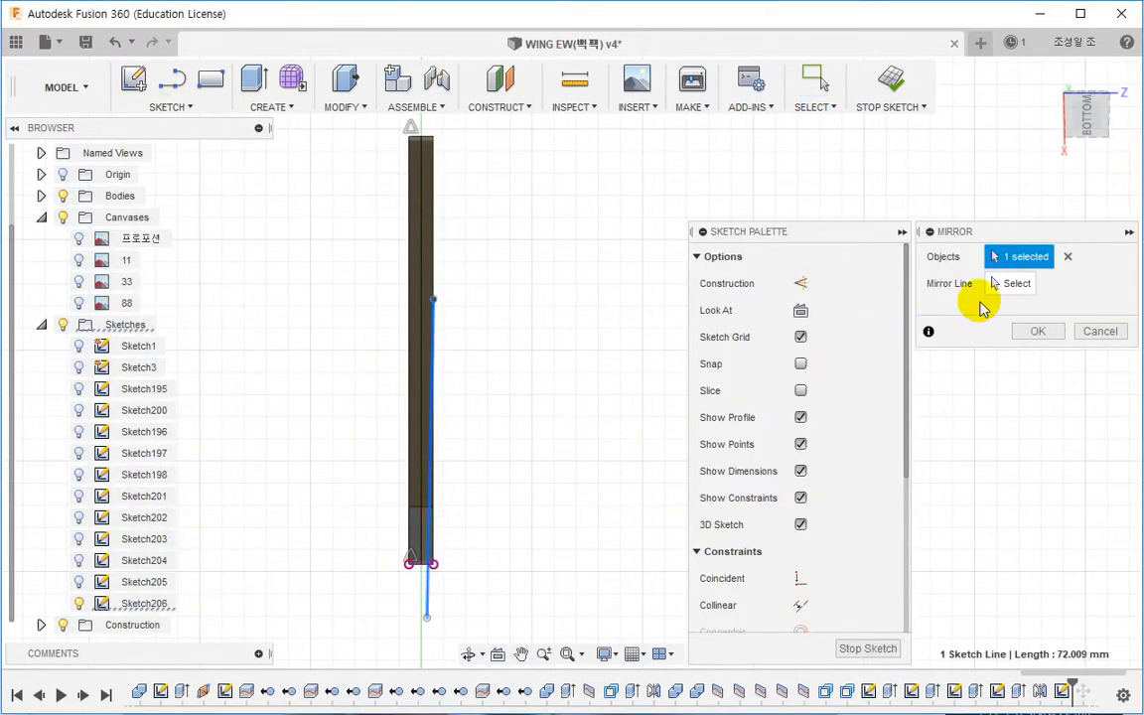
pyautogui.click(421, 490)
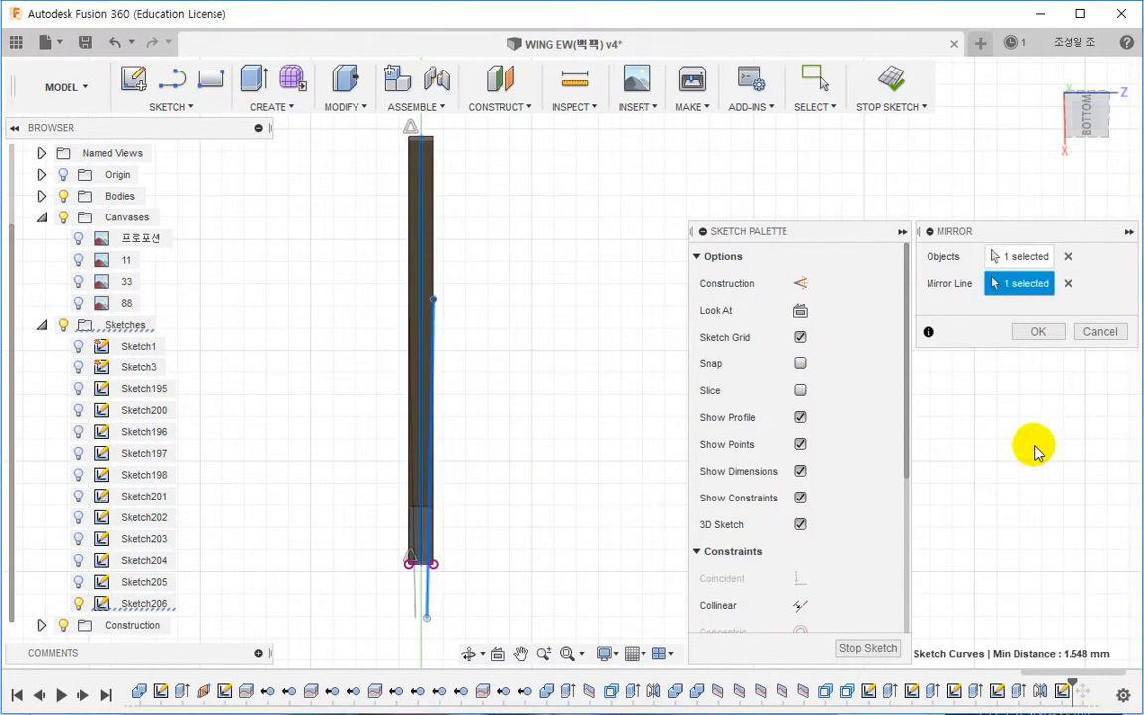
pyautogui.click(1033, 334)
# Step: Draw a short line joining the lower ends of the two angled lines
pyautogui.scroll(4, 449, 588)
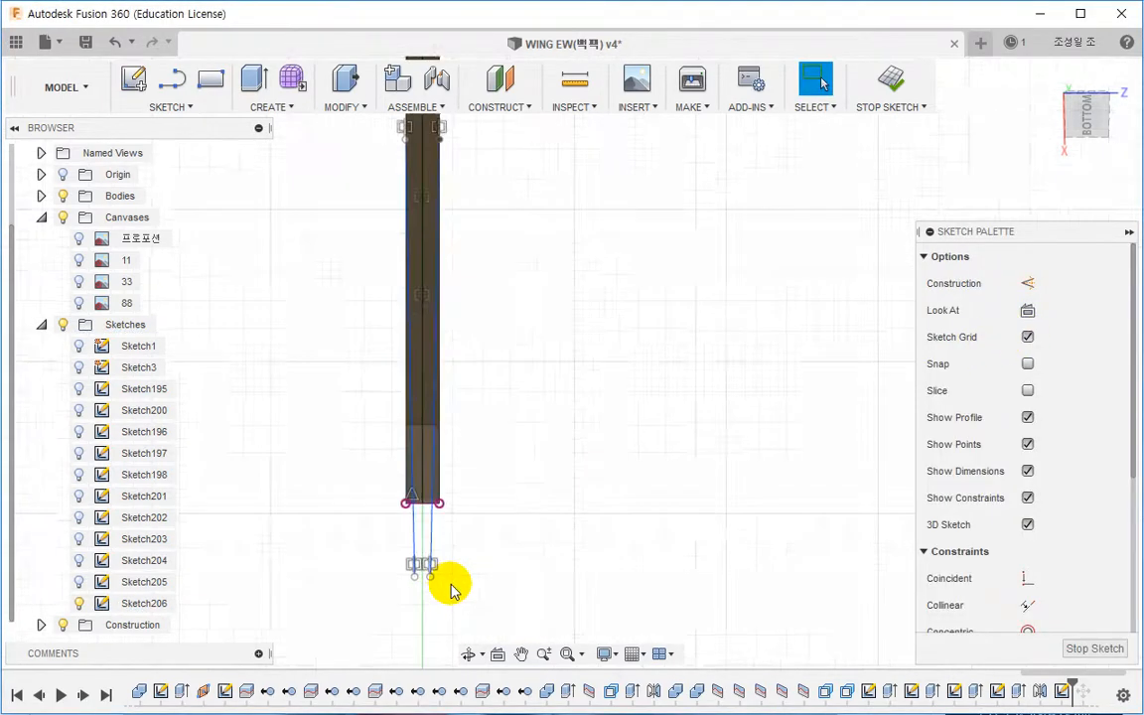
pyautogui.scroll(1, 448, 592)
pyautogui.press('l')
pyautogui.click(384, 570)
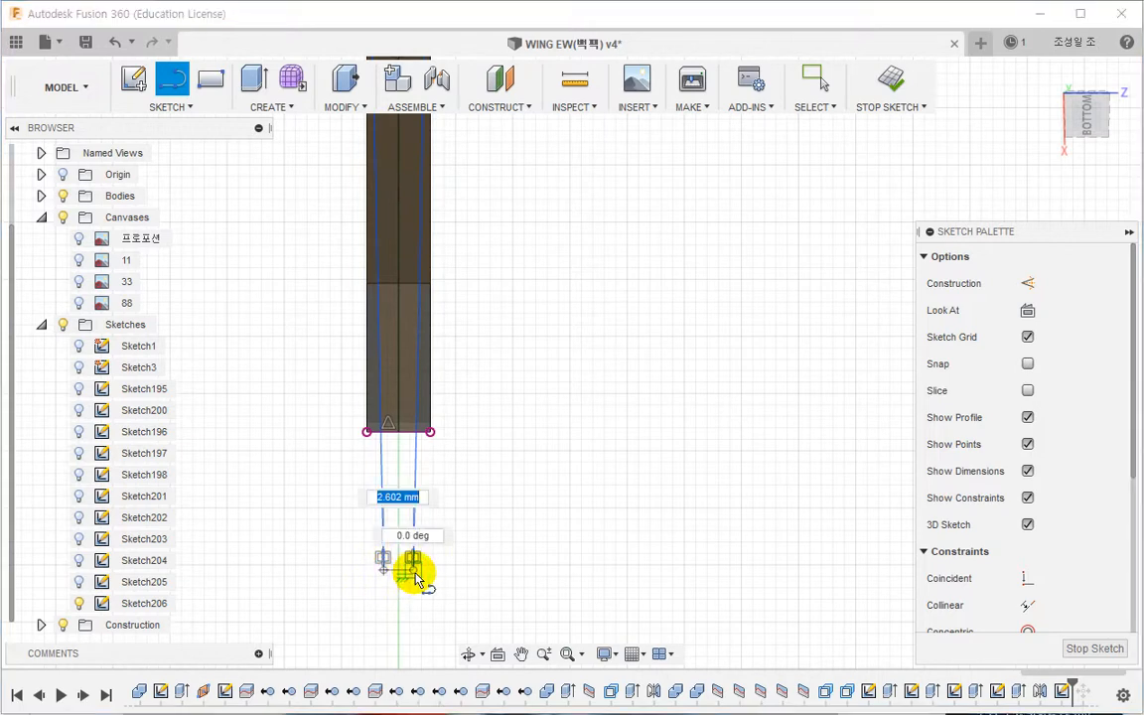
pyautogui.click(413, 569)
pyautogui.scroll(3, 439, 549)
pyautogui.press('Escape')
pyautogui.scroll(-6, 446, 536)
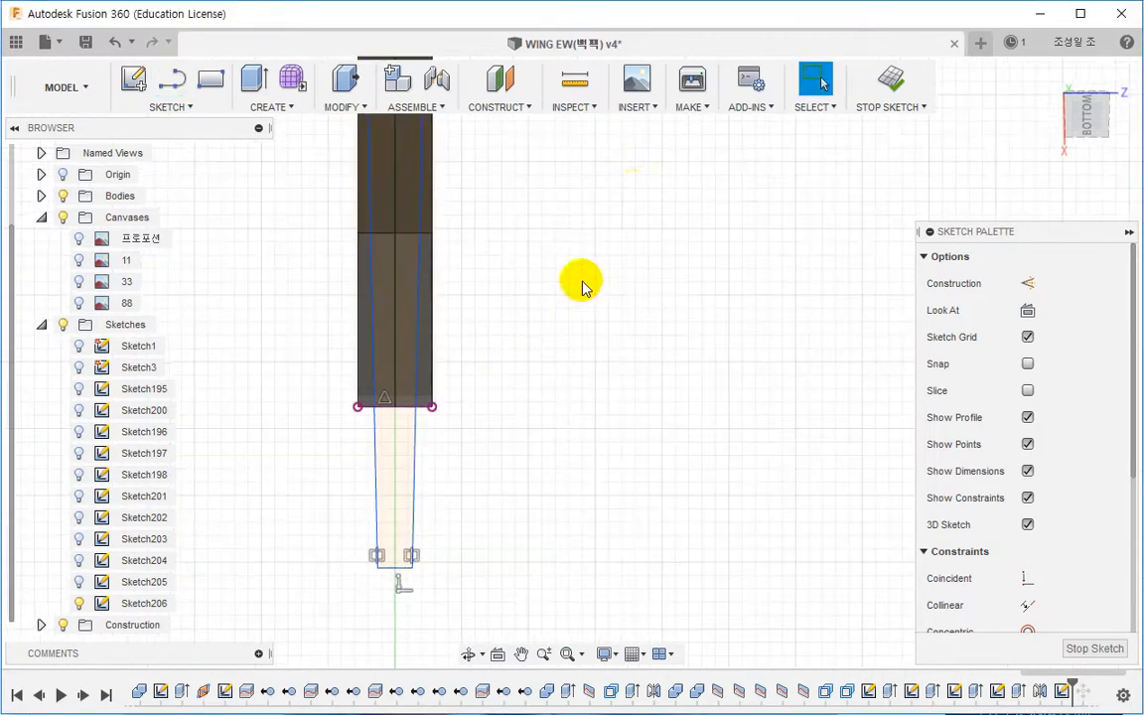
# Step: Split Body479 using the tapered sketch lines as the splitting tool
pyautogui.moveTo(661, 305); pyautogui.dragTo(572, 475, button='middle')
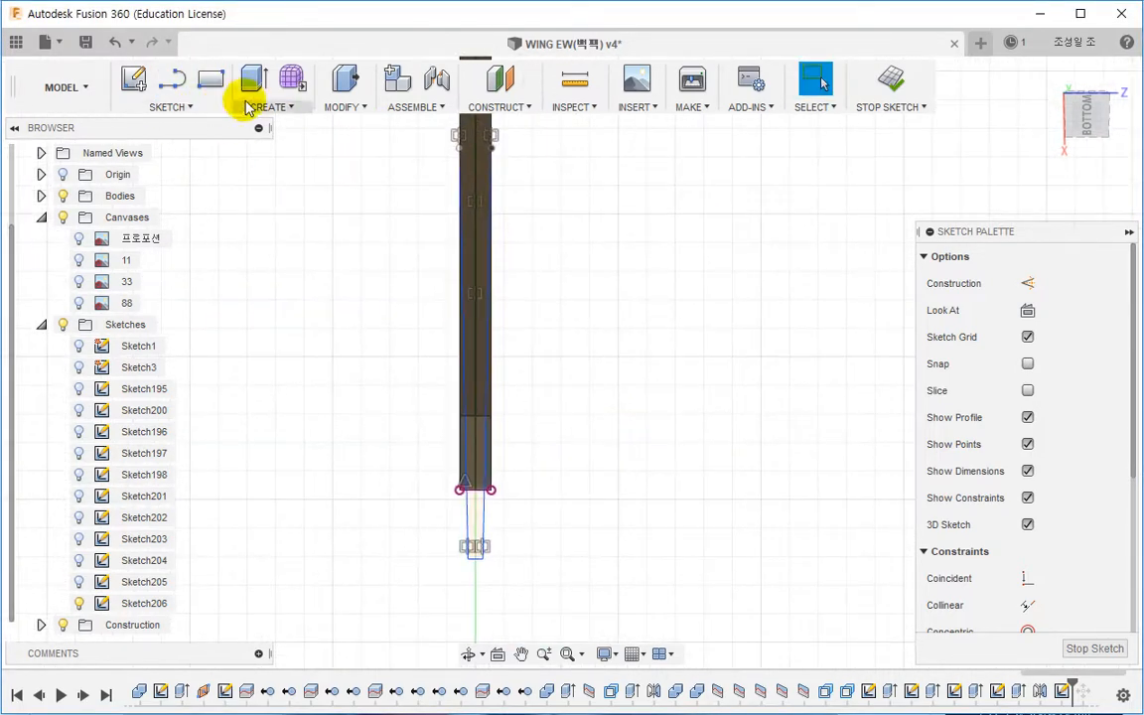
pyautogui.click(343, 106)
pyautogui.click(360, 322)
pyautogui.click(488, 215)
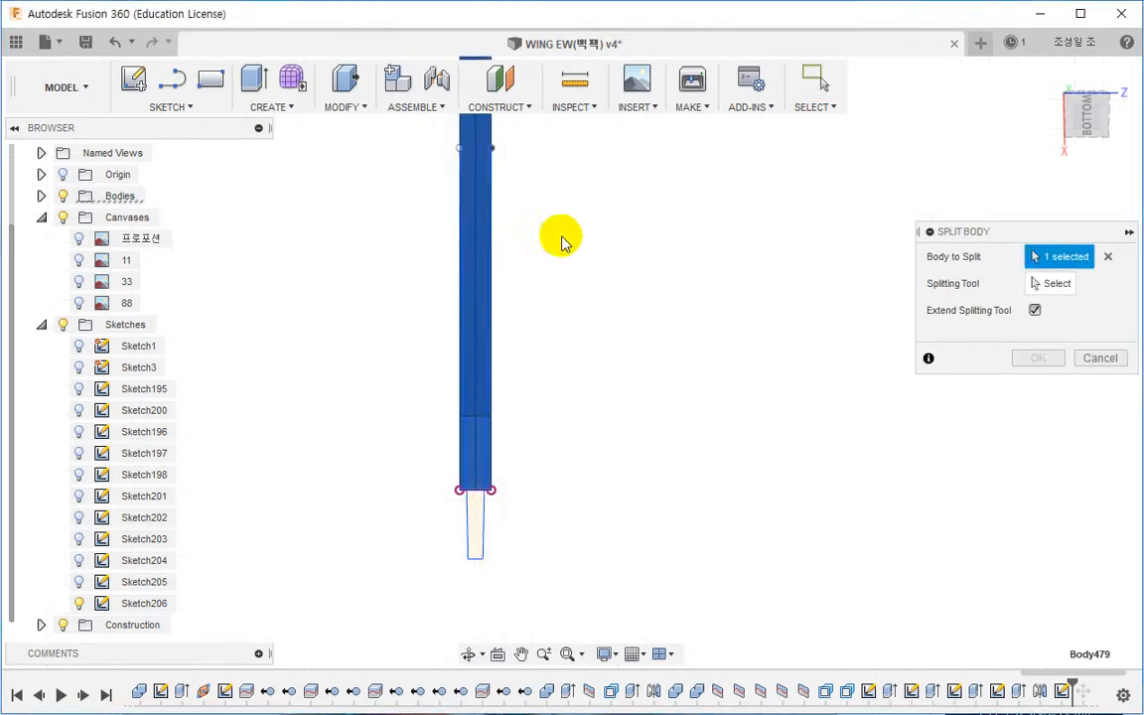
pyautogui.click(1042, 283)
pyautogui.click(484, 549)
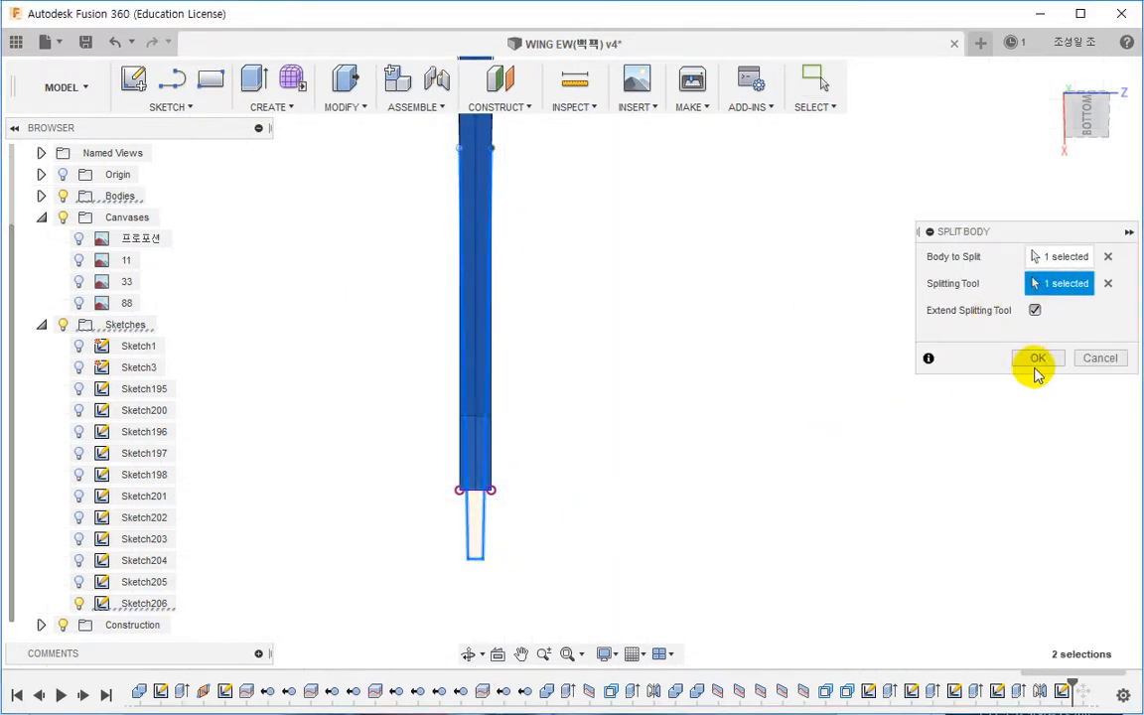
pyautogui.click(1034, 359)
# Step: Edit Sketch206, drag the angled line endpoints to adjust the taper, and stop the sketch
pyautogui.moveTo(582, 421)
pyautogui.keyDown('shift'); pyautogui.mouseDown(button='middle')
pyautogui.moveTo(490, 459)
pyautogui.moveTo(439, 508)
pyautogui.moveTo(398, 582)
pyautogui.moveTo(388, 473)
pyautogui.moveTo(398, 474)
pyautogui.moveTo(446, 334)
pyautogui.moveTo(355, 586)
pyautogui.mouseUp(button='middle'); pyautogui.keyUp('shift')
pyautogui.doubleClick(102, 604)
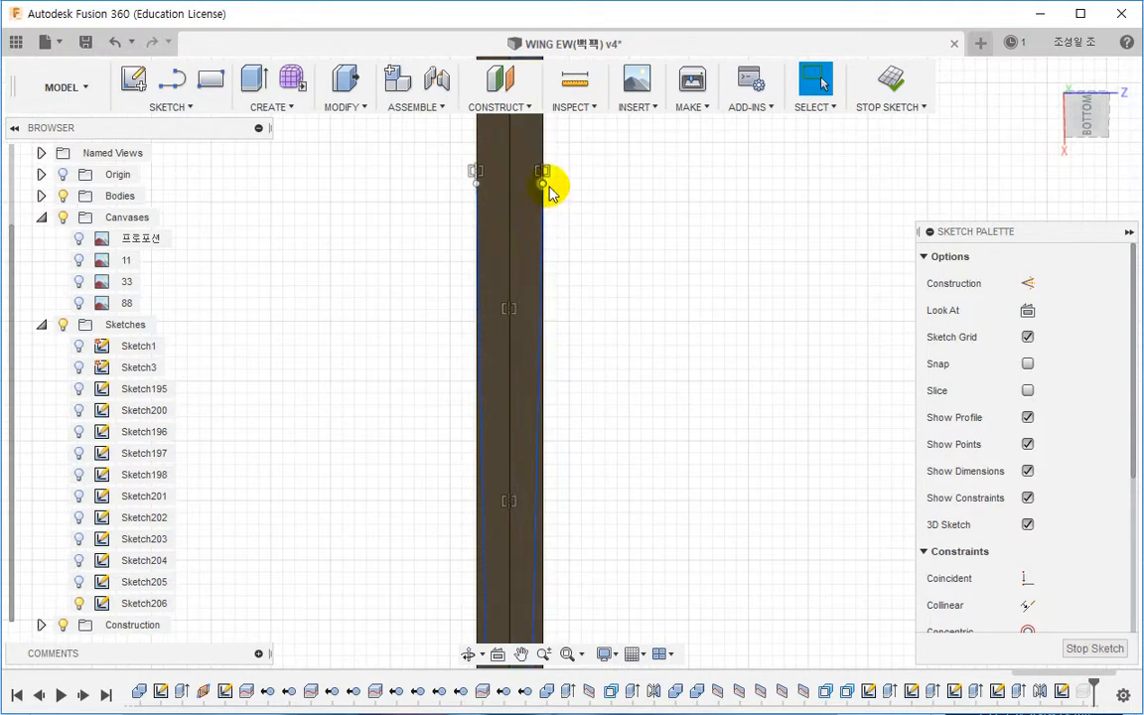
pyautogui.moveTo(543, 183); pyautogui.dragTo(552, 241)
pyautogui.moveTo(547, 398)
pyautogui.keyDown('shift'); pyautogui.mouseDown(button='middle')
pyautogui.moveTo(590, 378)
pyautogui.moveTo(612, 383)
pyautogui.moveTo(549, 413)
pyautogui.mouseUp(button='middle'); pyautogui.keyUp('shift')
pyautogui.click(904, 106)
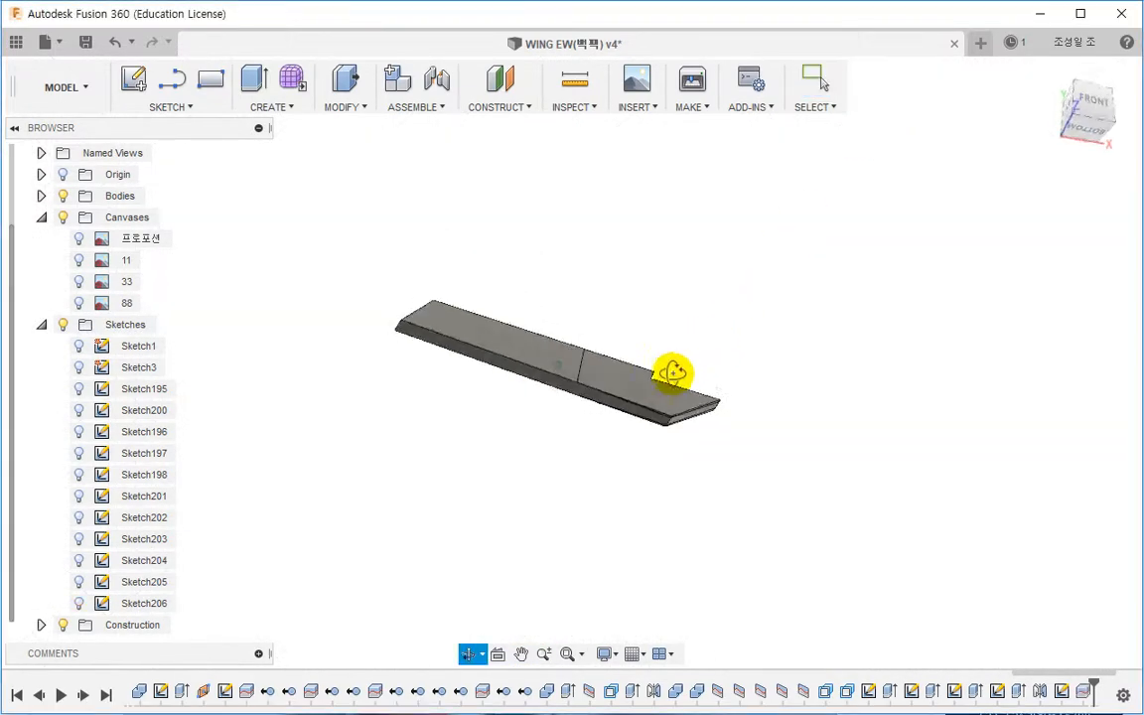
# Step: Find the split-off piece in the browser and remove Body526 and Body527
pyautogui.rightClick(662, 380)
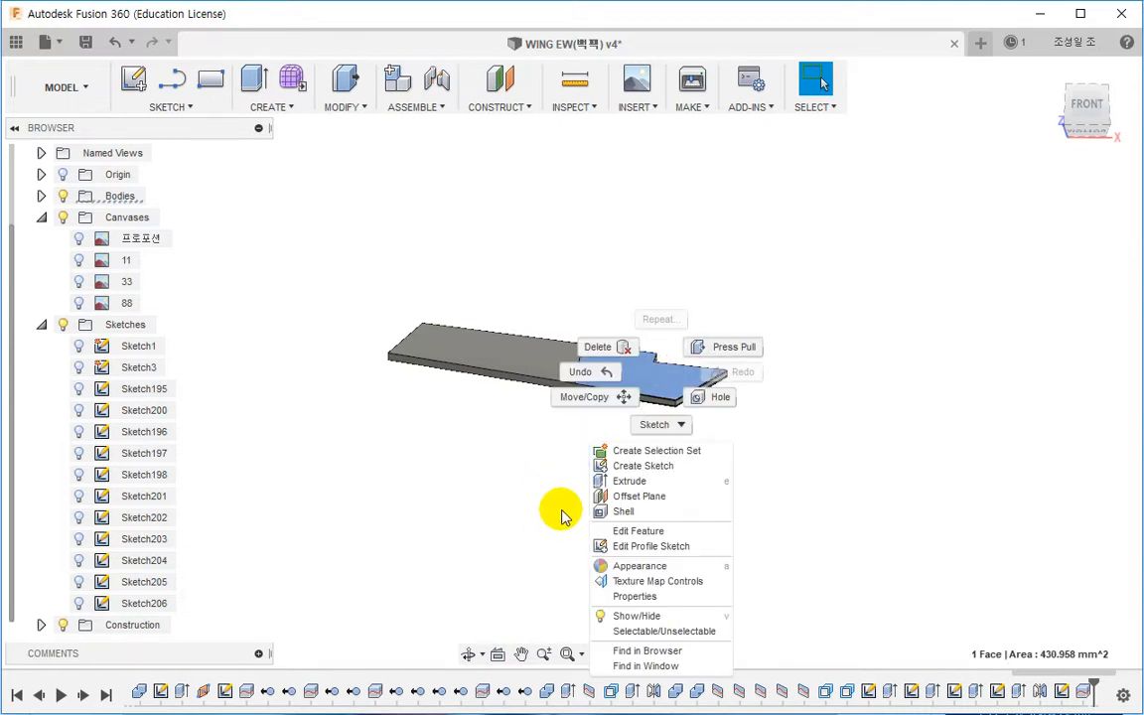
pyautogui.click(641, 650)
pyautogui.rightClick(142, 603)
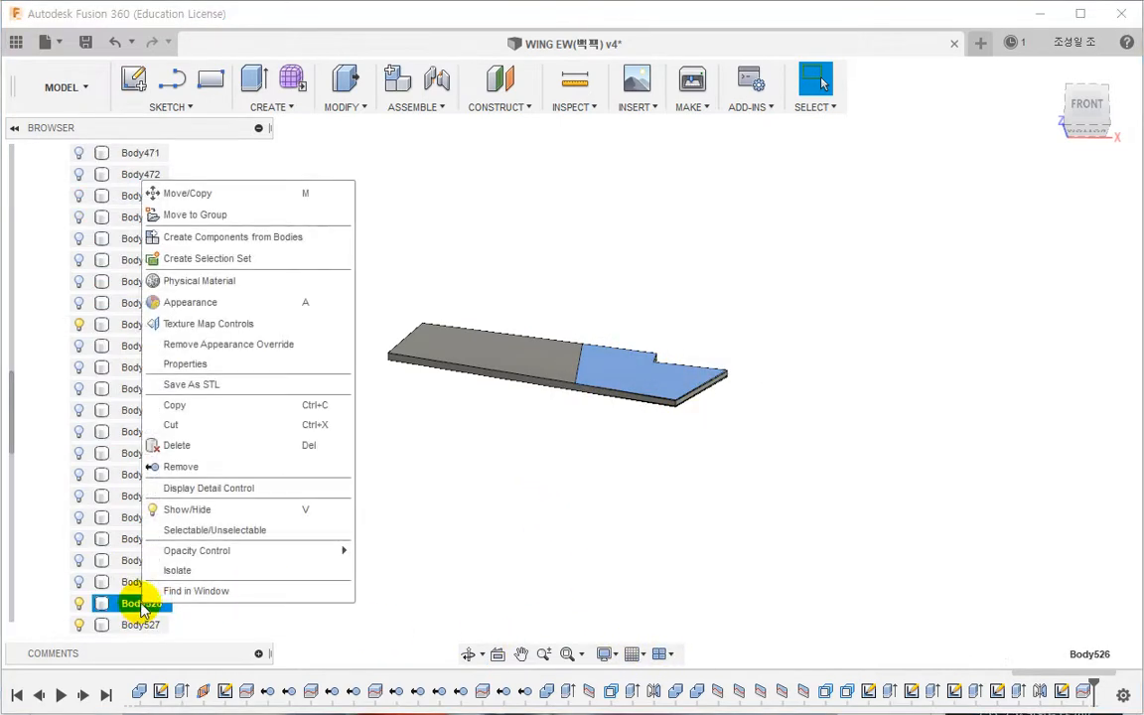
pyautogui.click(181, 467)
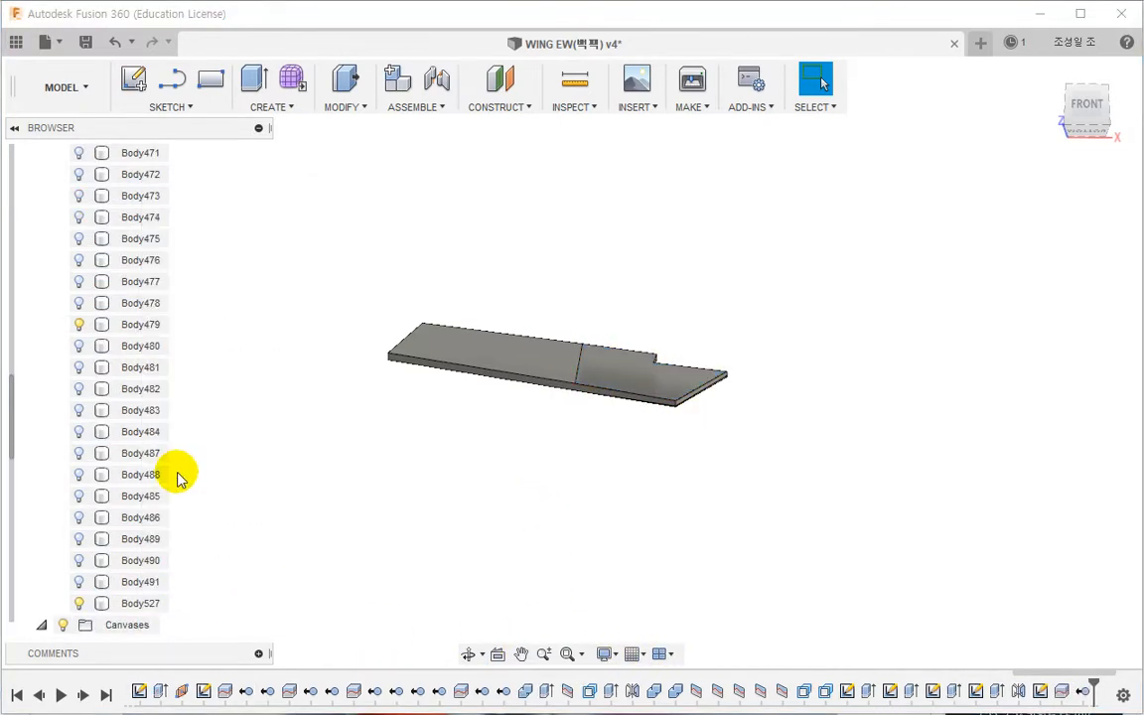
pyautogui.rightClick(126, 604)
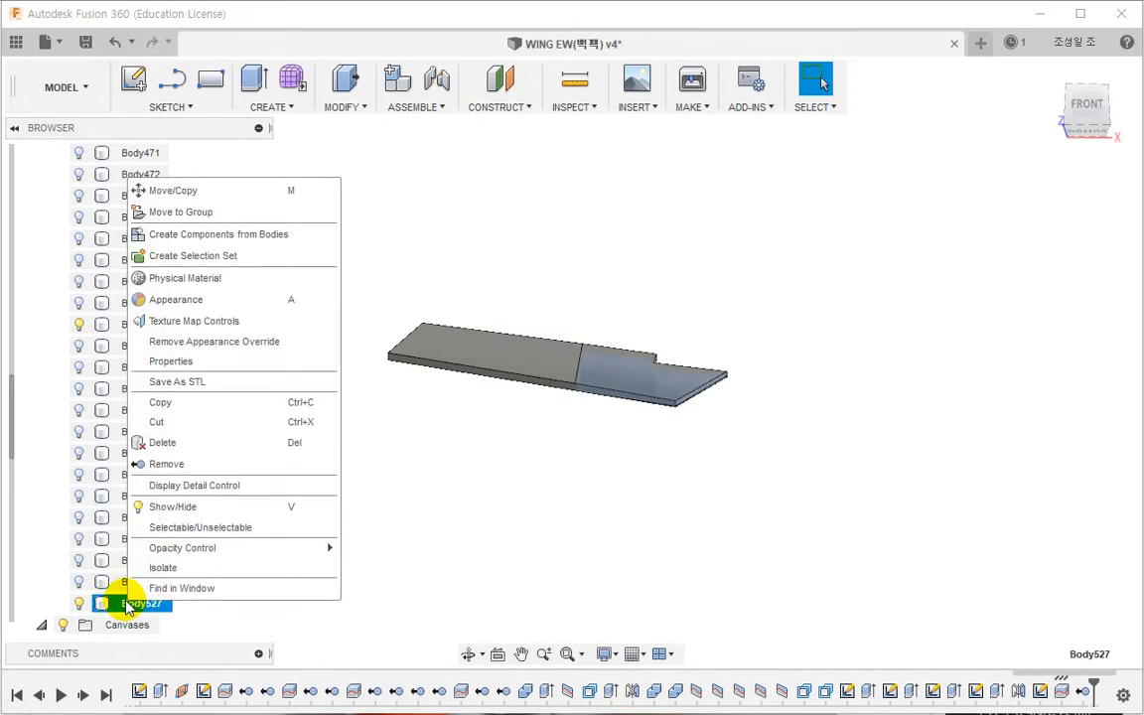
pyautogui.click(173, 466)
# Step: Show Sketch206 and view the tapered panel from the top
pyautogui.keyDown('shift'); pyautogui.moveTo(625, 414); pyautogui.dragTo(507, 528, button='middle'); pyautogui.keyUp('shift')
pyautogui.moveTo(506, 528); pyautogui.dragTo(577, 426, button='middle')
pyautogui.click(642, 541)
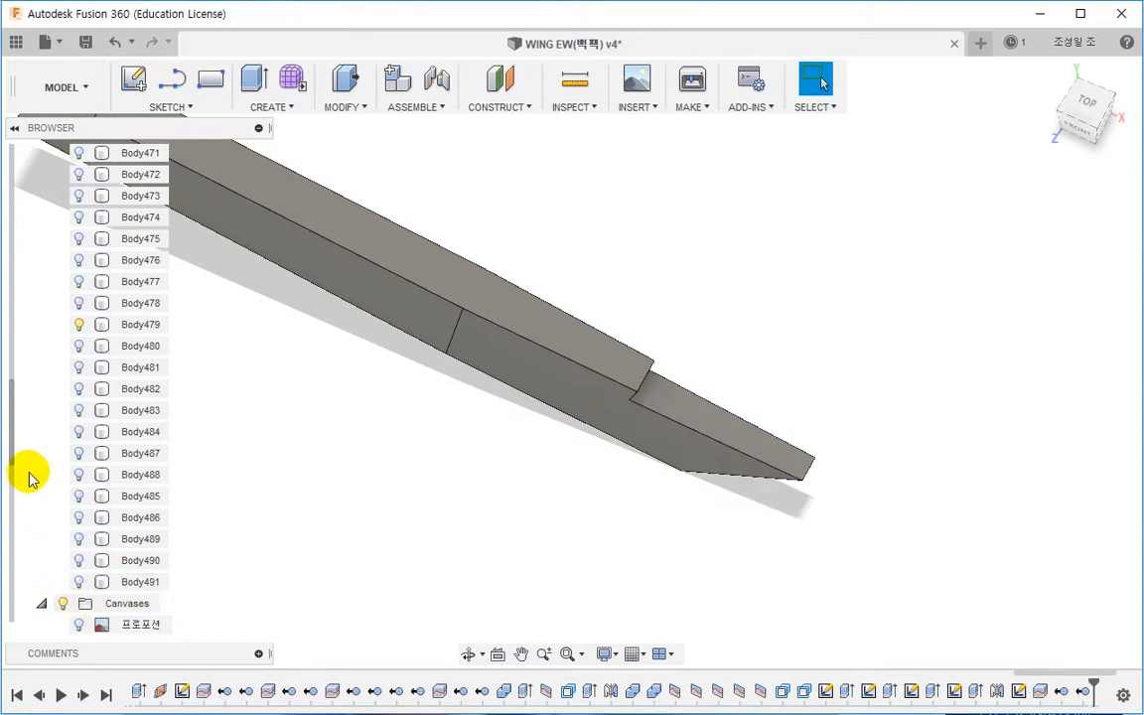
pyautogui.moveTo(12, 457); pyautogui.dragTo(10, 620)
pyautogui.click(79, 603)
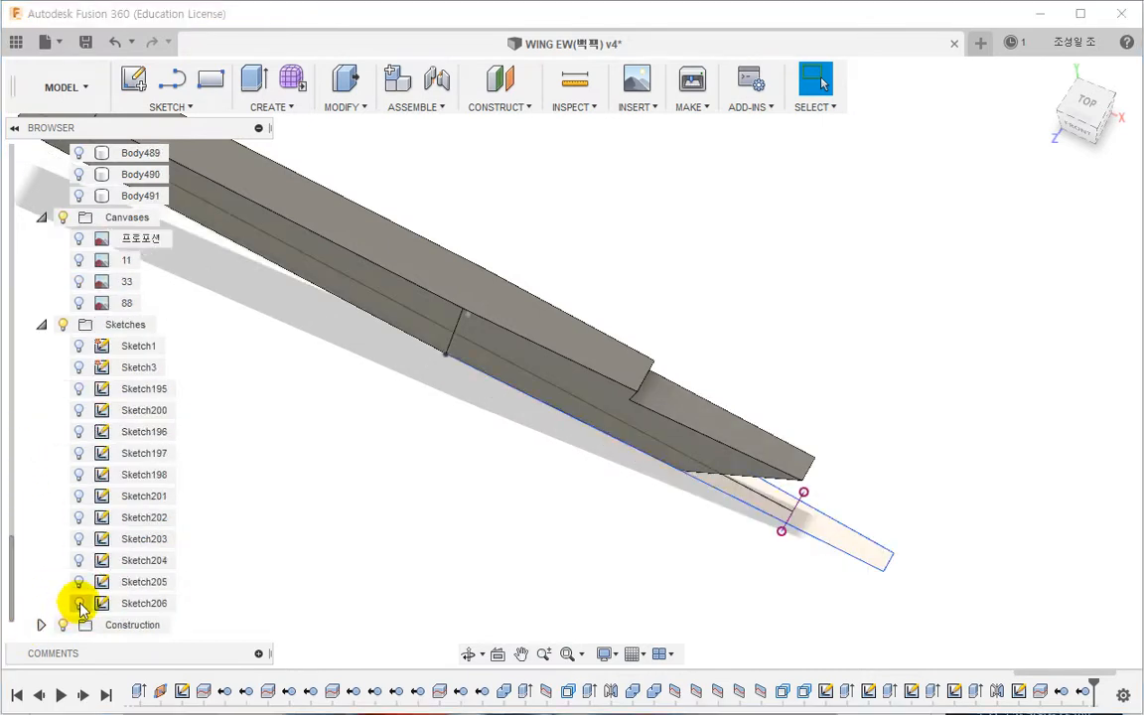
pyautogui.click(1087, 101)
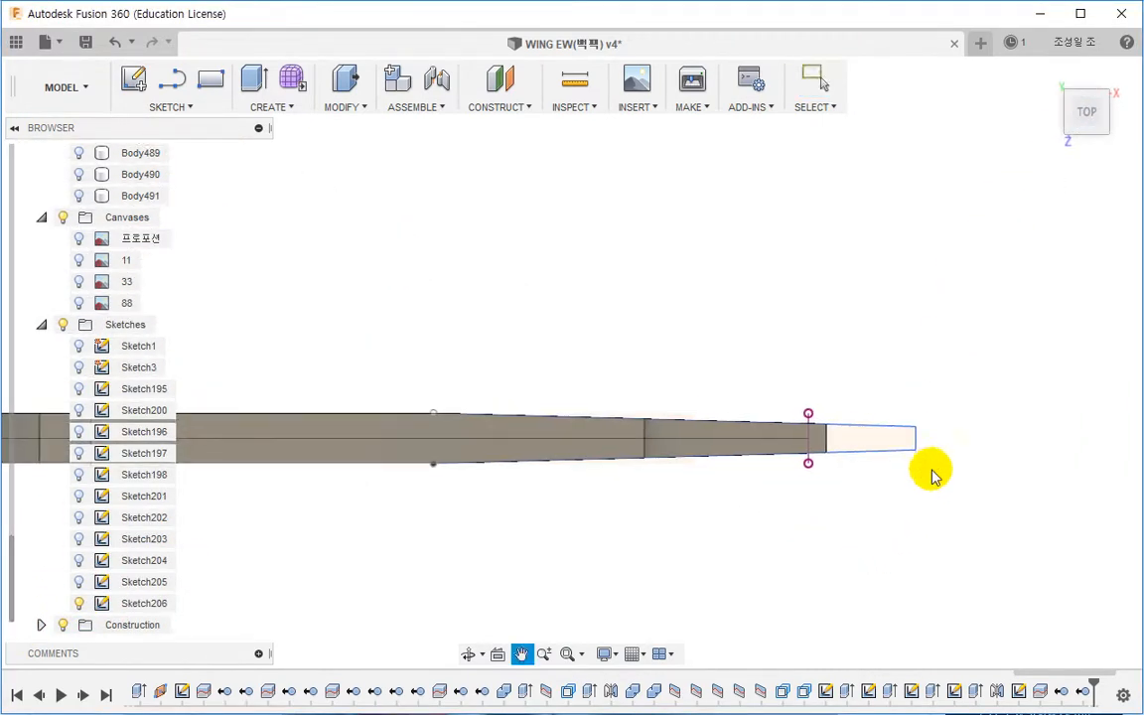
pyautogui.scroll(2, 928, 444)
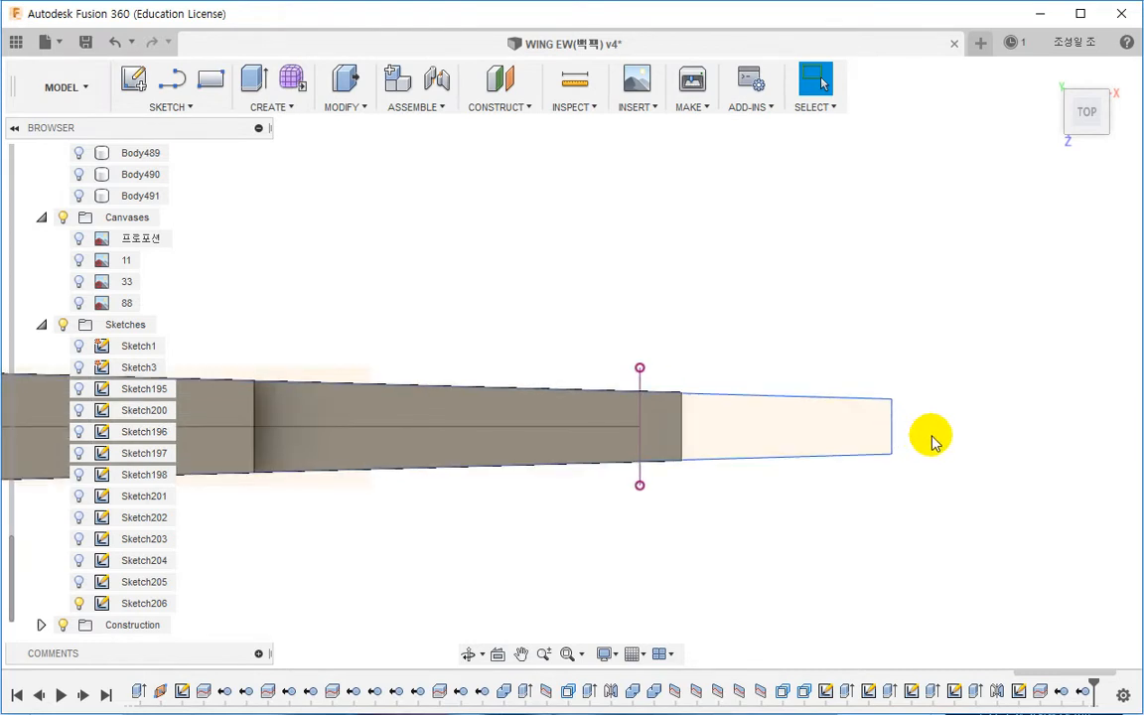
pyautogui.scroll(-3, 931, 455)
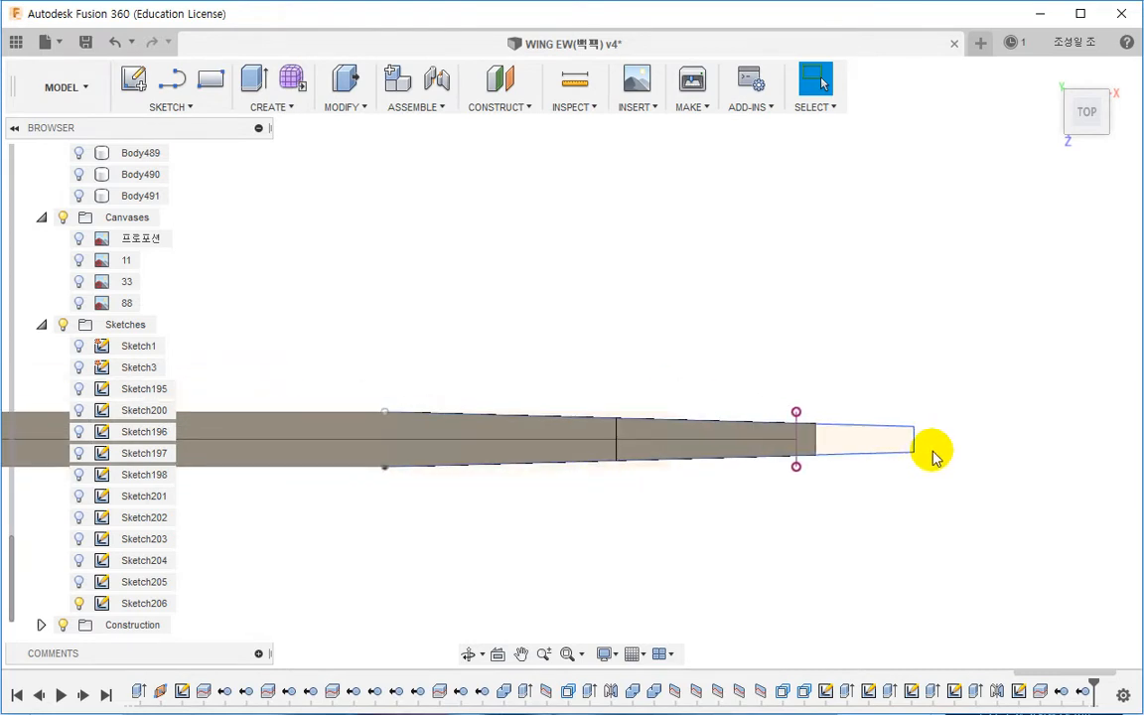
# Step: Hide Sketch206 and orbit to inspect the tapered panel in 3D
pyautogui.scroll(4, 931, 454)
pyautogui.moveTo(896, 402); pyautogui.dragTo(895, 408)
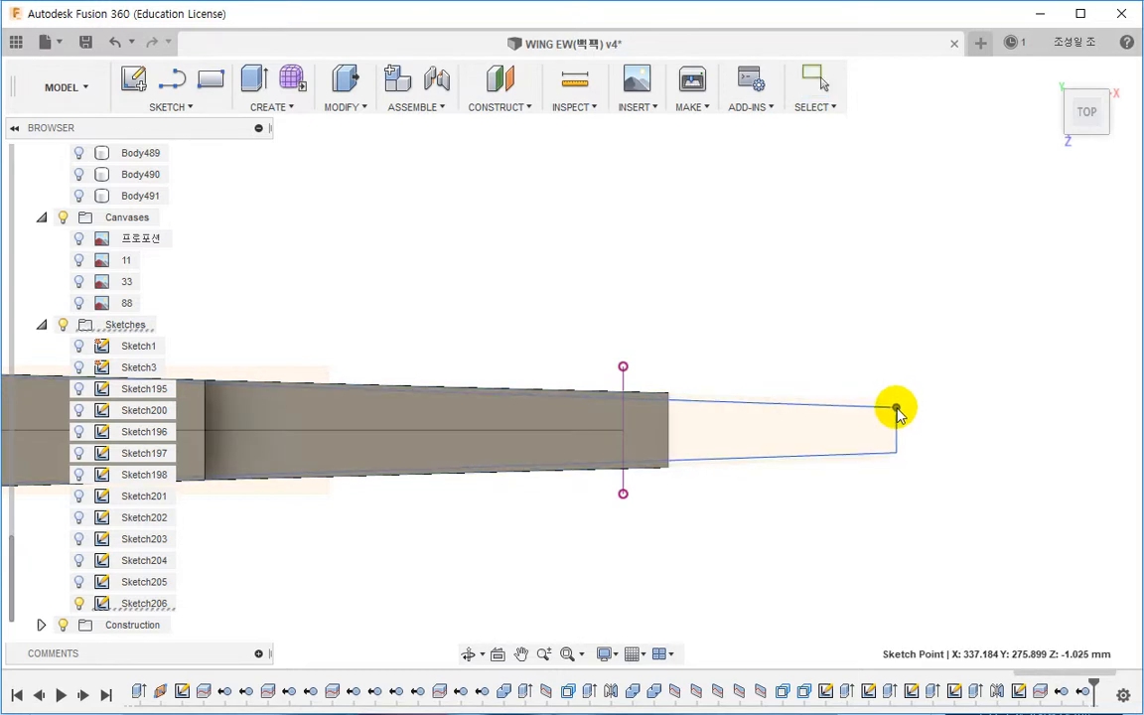
pyautogui.scroll(-3, 790, 514)
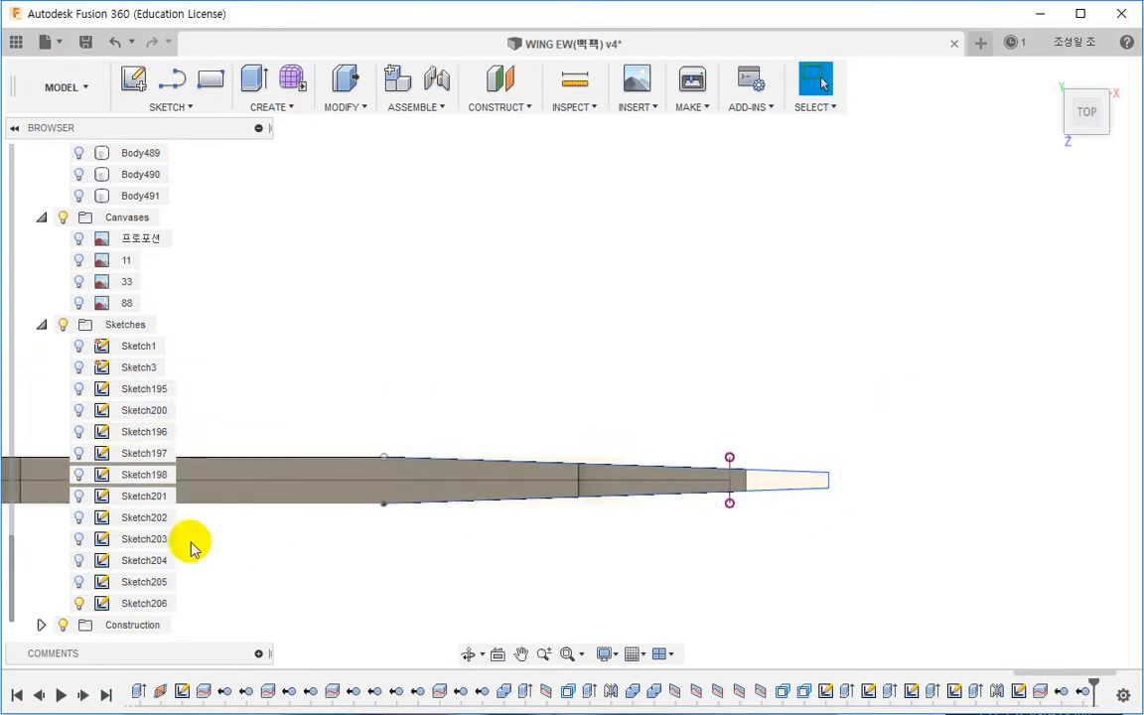
pyautogui.click(78, 603)
pyautogui.moveTo(497, 327)
pyautogui.keyDown('shift'); pyautogui.mouseDown(button='middle')
pyautogui.moveTo(420, 408)
pyautogui.moveTo(439, 377)
pyautogui.mouseUp(button='middle'); pyautogui.keyUp('shift')
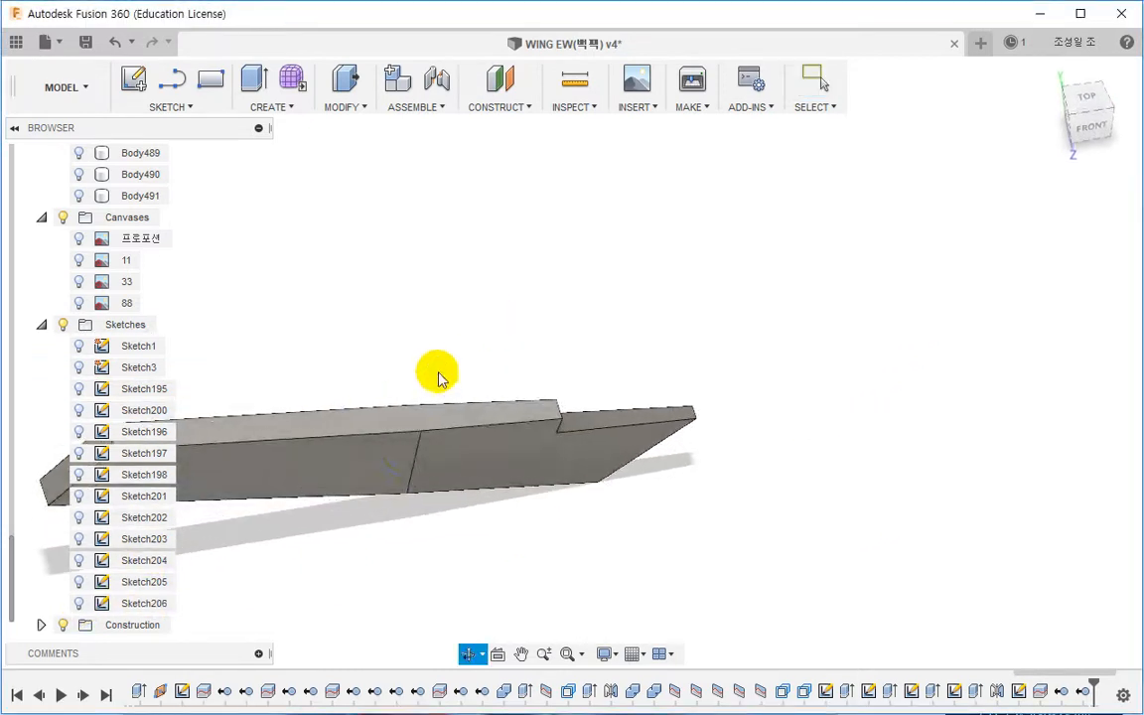
# Step: Unisolate Body479 so the whole wing model is shown again
pyautogui.rightClick(478, 466)
pyautogui.click(822, 86)
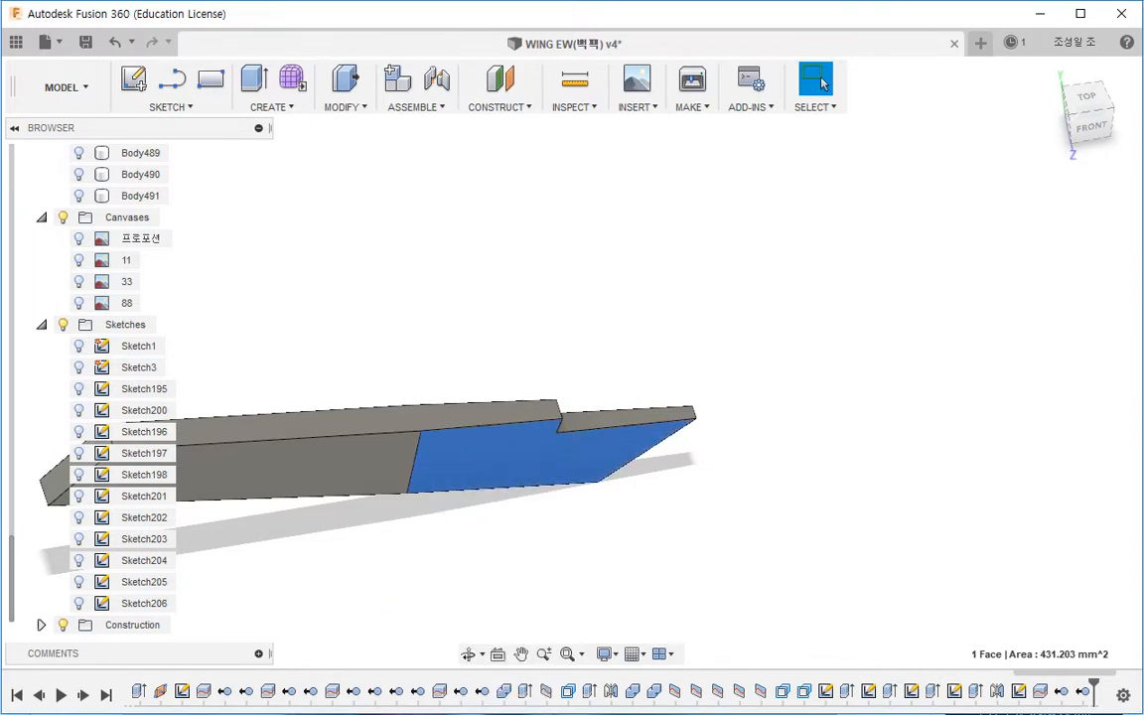
pyautogui.scroll(5, 139, 397)
pyautogui.rightClick(495, 582)
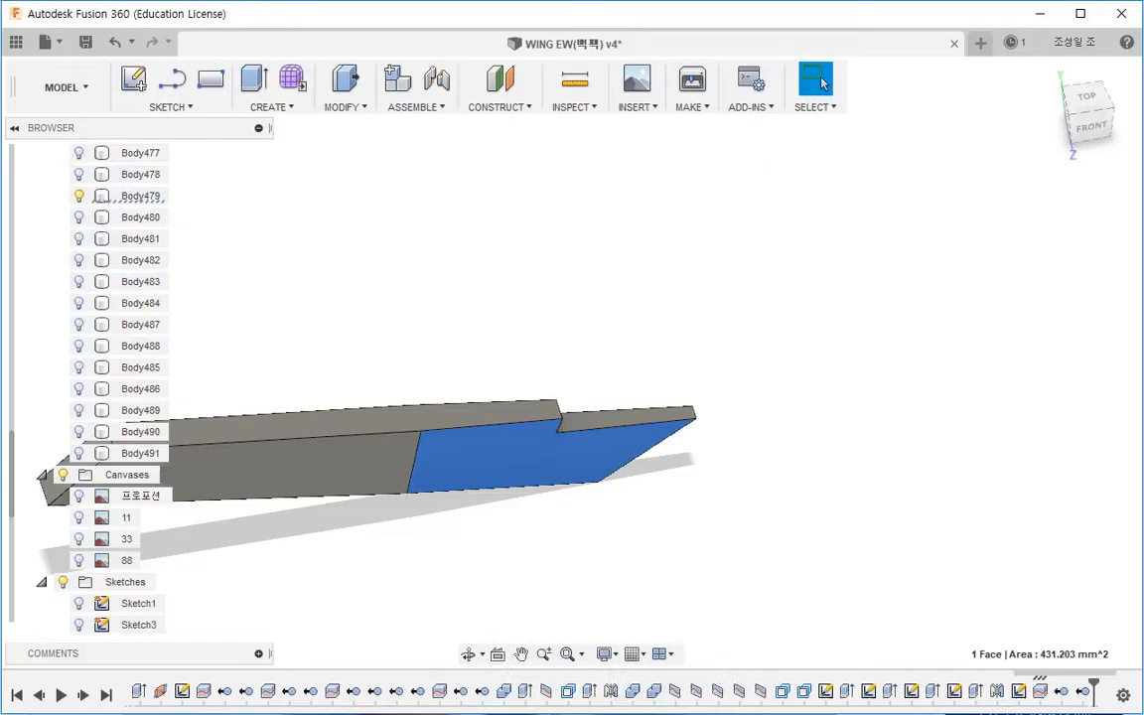
pyautogui.rightClick(149, 197)
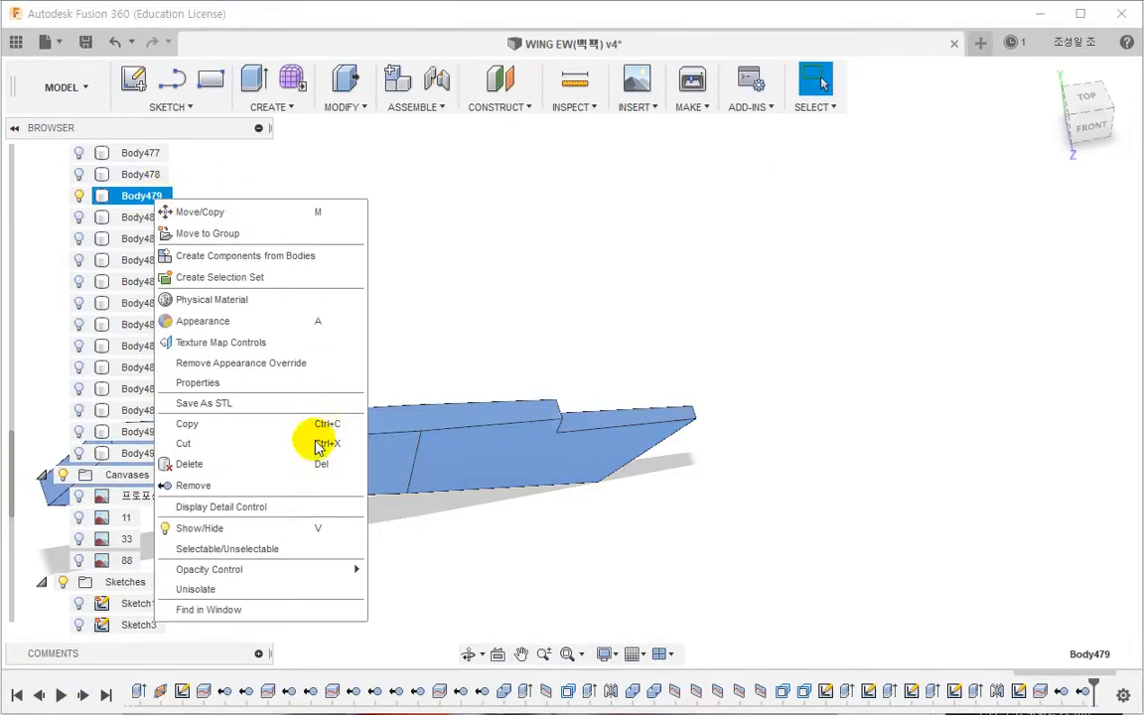
pyautogui.click(266, 589)
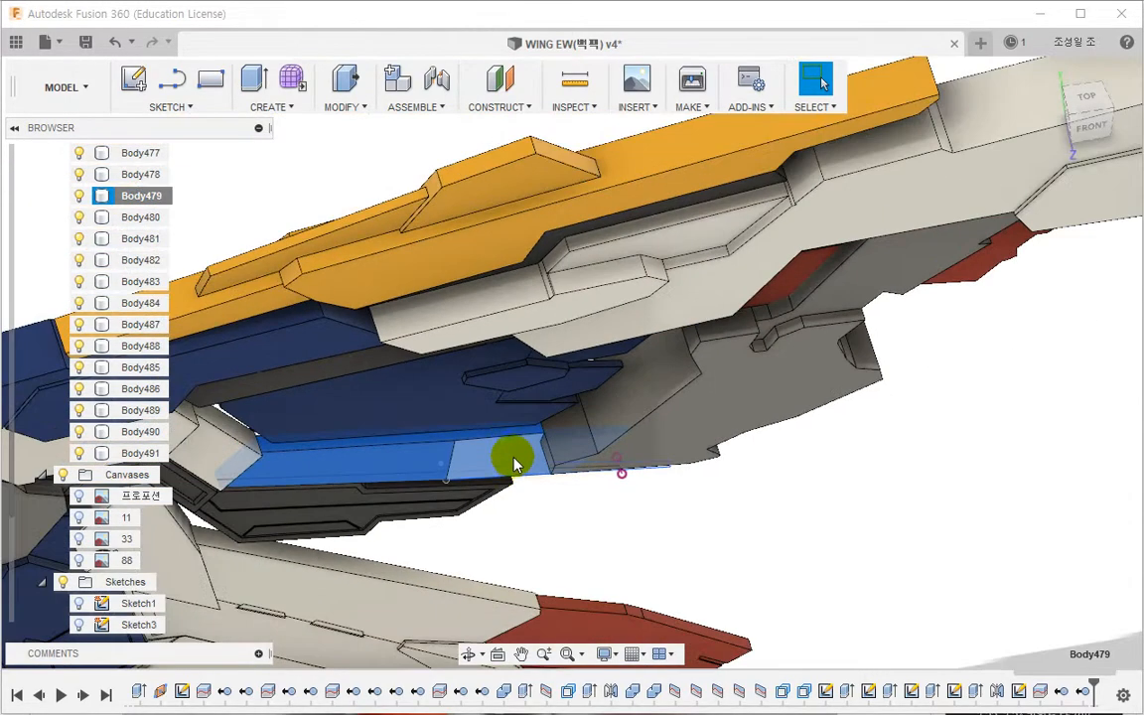
# Step: Orbit around the wing and compare the panels with the reference photos
pyautogui.click(641, 524)
pyautogui.scroll(-3, 640, 524)
pyautogui.keyDown('shift'); pyautogui.moveTo(657, 526); pyautogui.dragTo(602, 421, button='middle'); pyautogui.keyUp('shift')
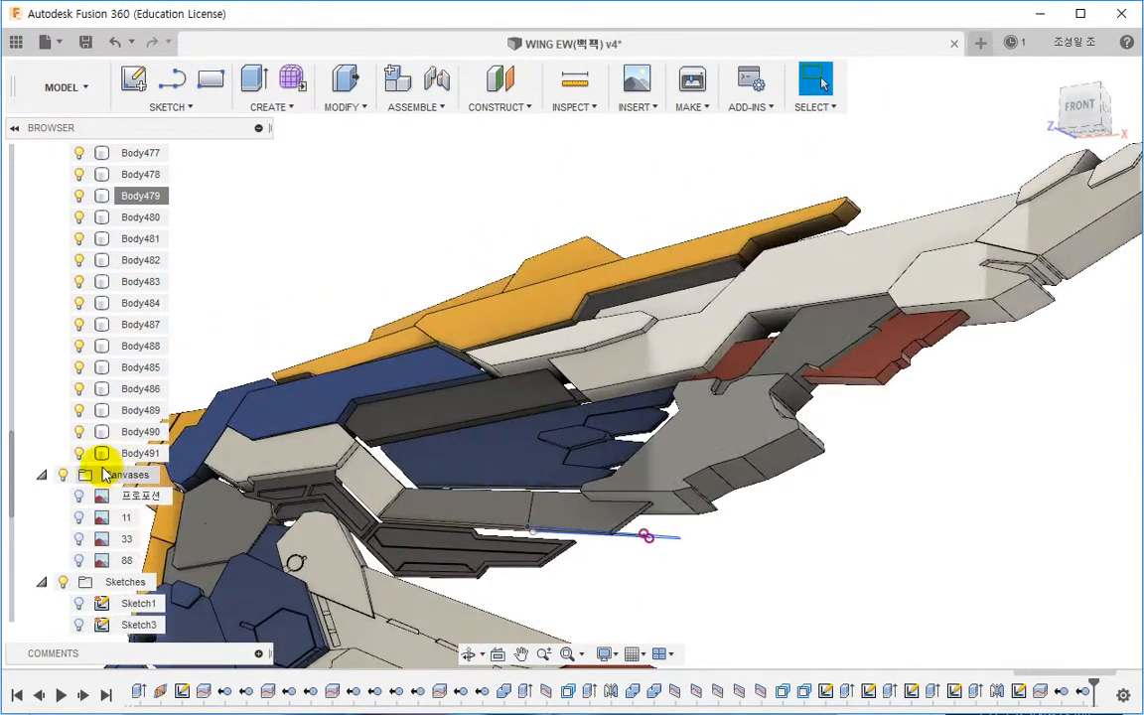
pyautogui.scroll(-5, 71, 517)
pyautogui.click(83, 604)
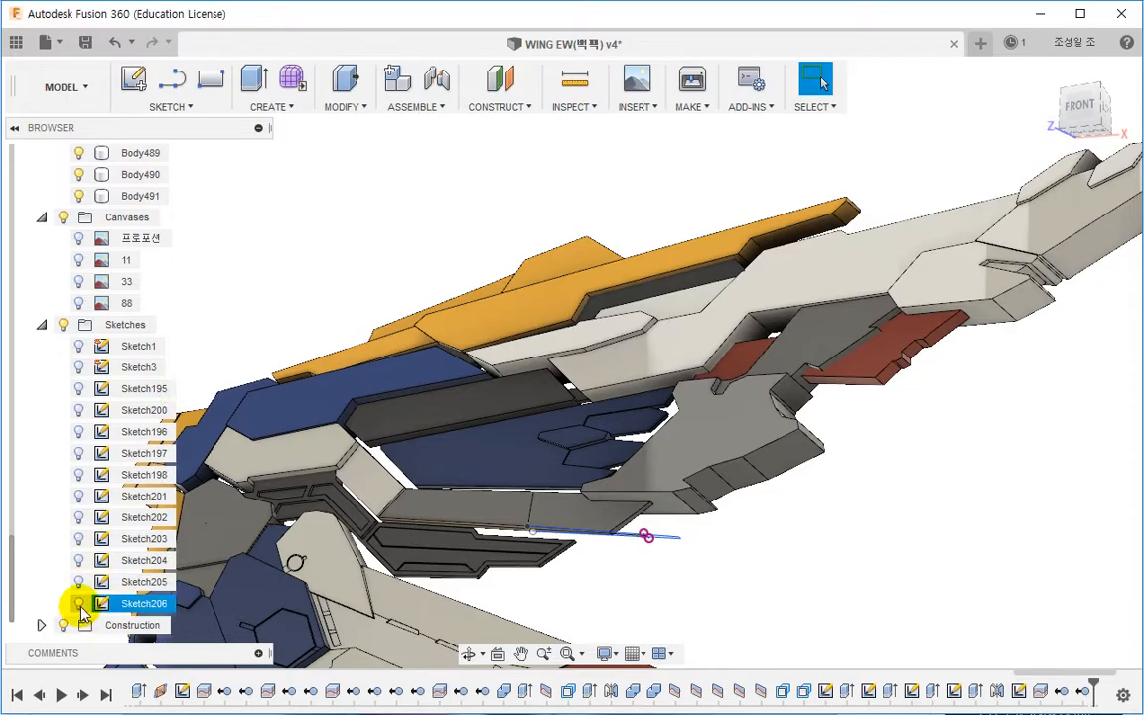
pyautogui.click(80, 605)
pyautogui.moveTo(655, 506)
pyautogui.keyDown('shift'); pyautogui.mouseDown(button='middle')
pyautogui.moveTo(608, 462)
pyautogui.moveTo(526, 490)
pyautogui.moveTo(586, 518)
pyautogui.mouseUp(button='middle'); pyautogui.keyUp('shift')
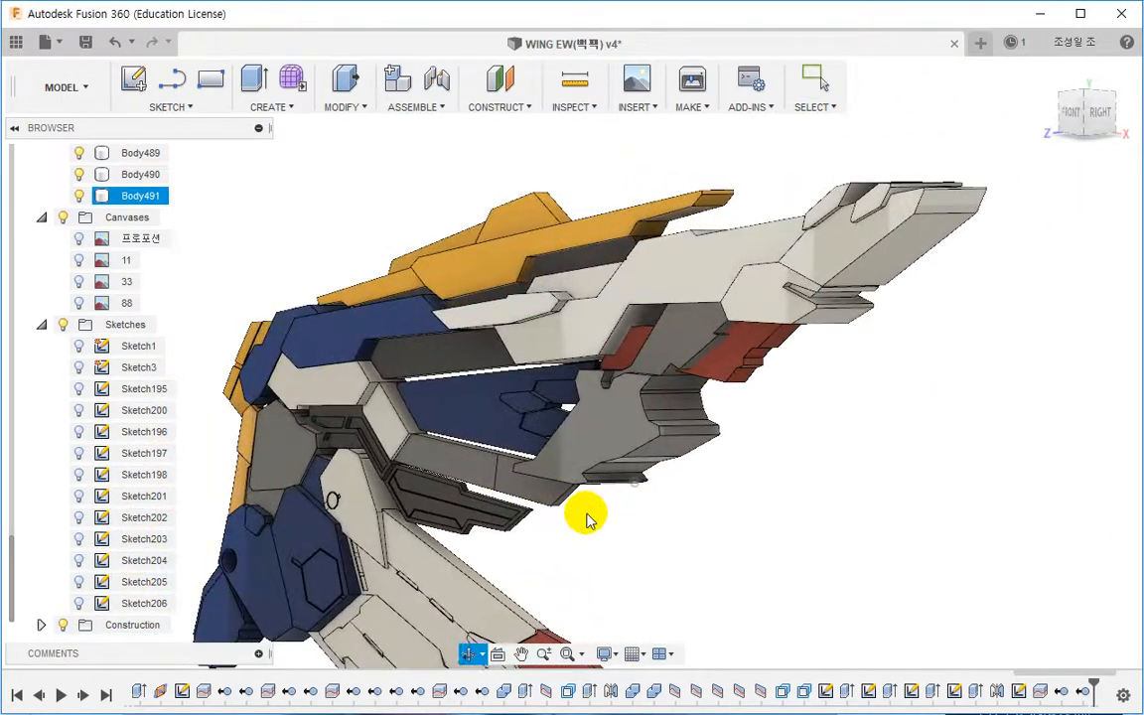
pyautogui.hotkey('alt', 'Tab')
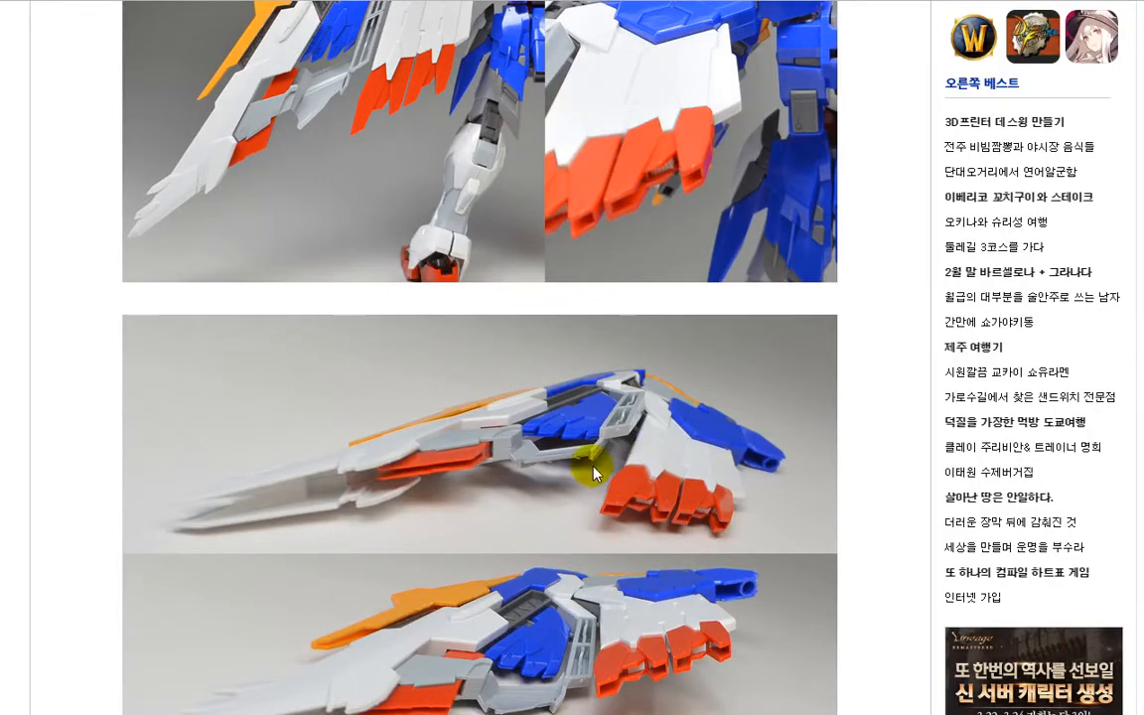
pyautogui.hotkey('alt', 'Tab')
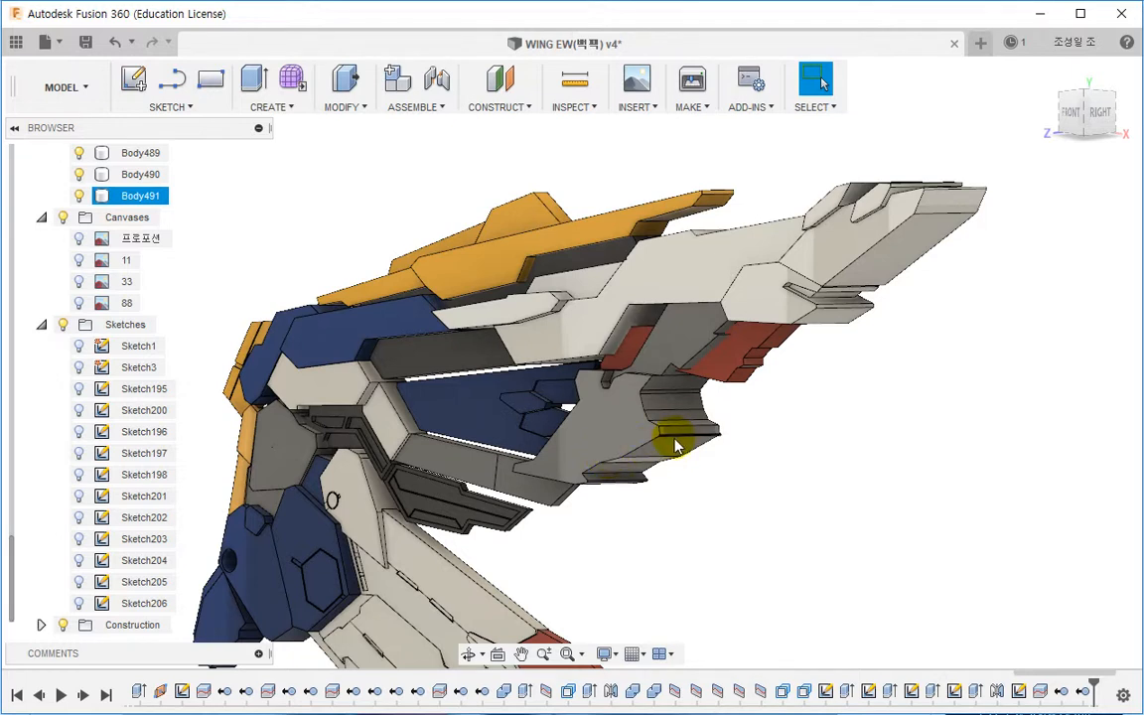
# Step: Create a plane along path on the grey panel's groove edge with a distance of 1.00
pyautogui.moveTo(679, 453)
pyautogui.keyDown('shift'); pyautogui.mouseDown(button='middle')
pyautogui.moveTo(658, 455)
pyautogui.moveTo(638, 434)
pyautogui.moveTo(758, 452)
pyautogui.moveTo(695, 437)
pyautogui.mouseUp(button='middle'); pyautogui.keyUp('shift')
pyautogui.scroll(5, 681, 403)
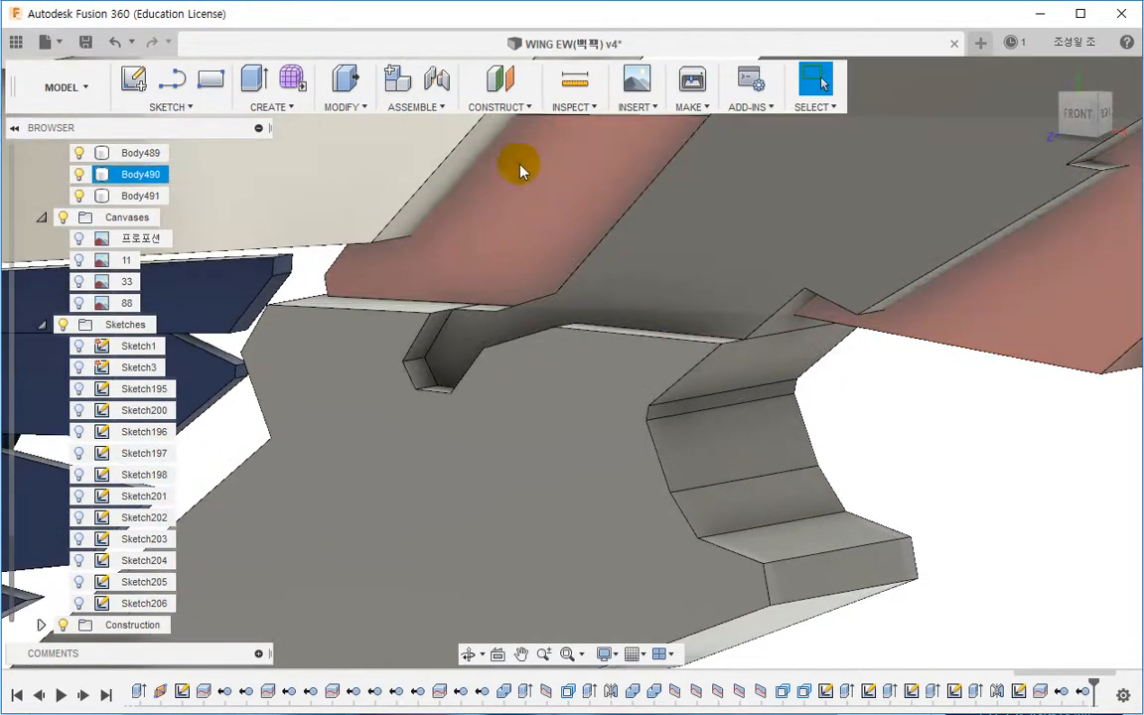
pyautogui.click(498, 106)
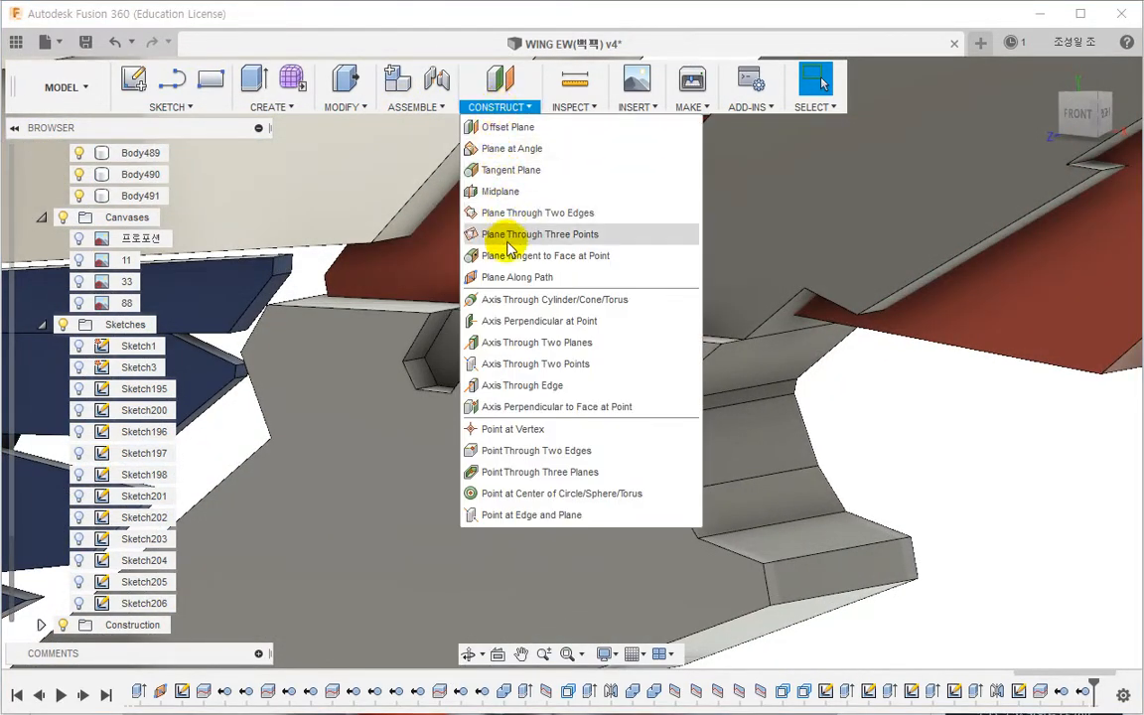
pyautogui.click(514, 276)
pyautogui.click(706, 337)
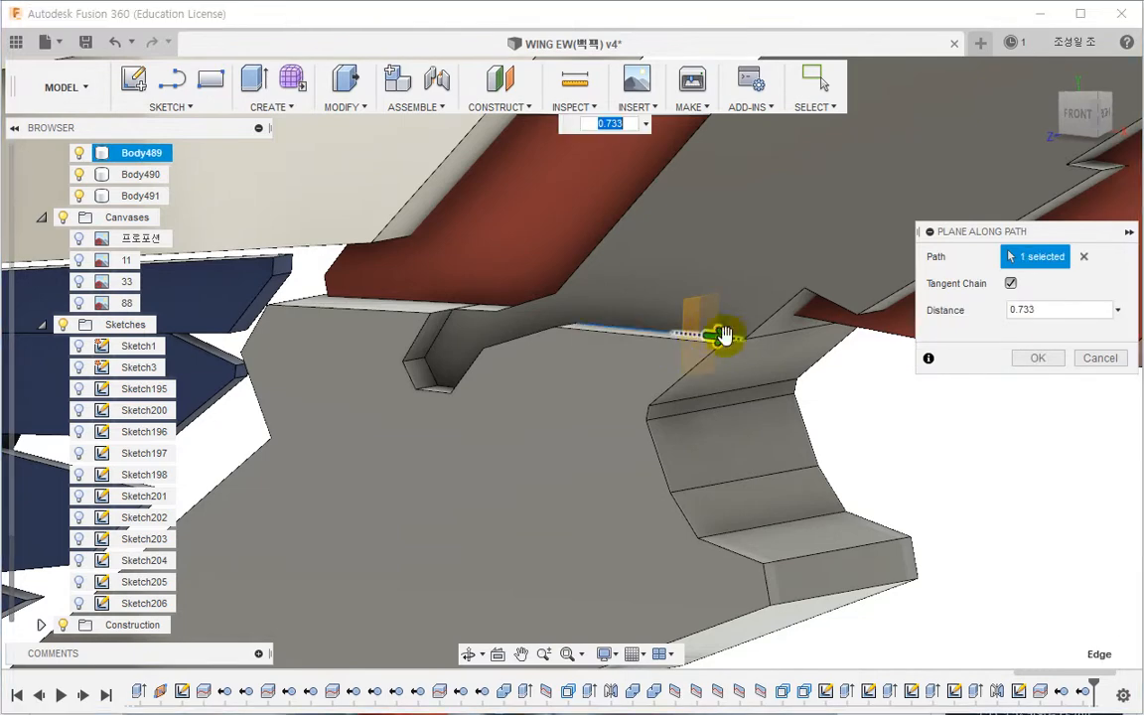
pyautogui.click(1035, 361)
# Step: Create a new sketch on the plane along path
pyautogui.scroll(-3, 939, 424)
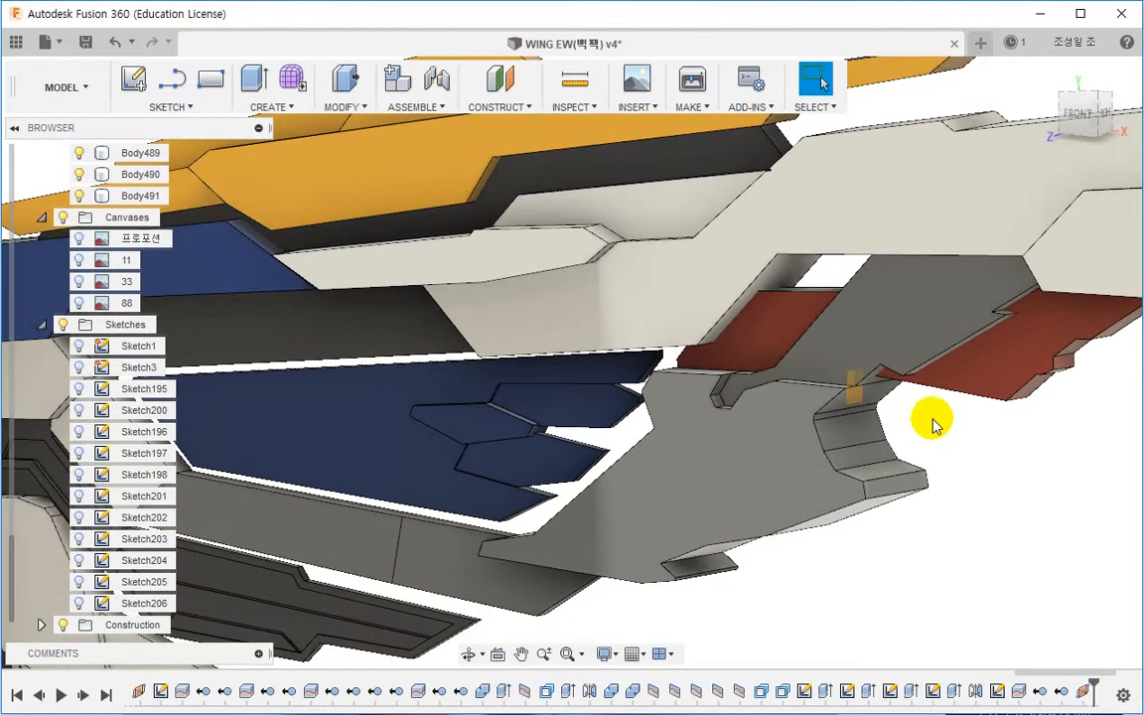
pyautogui.scroll(2, 834, 341)
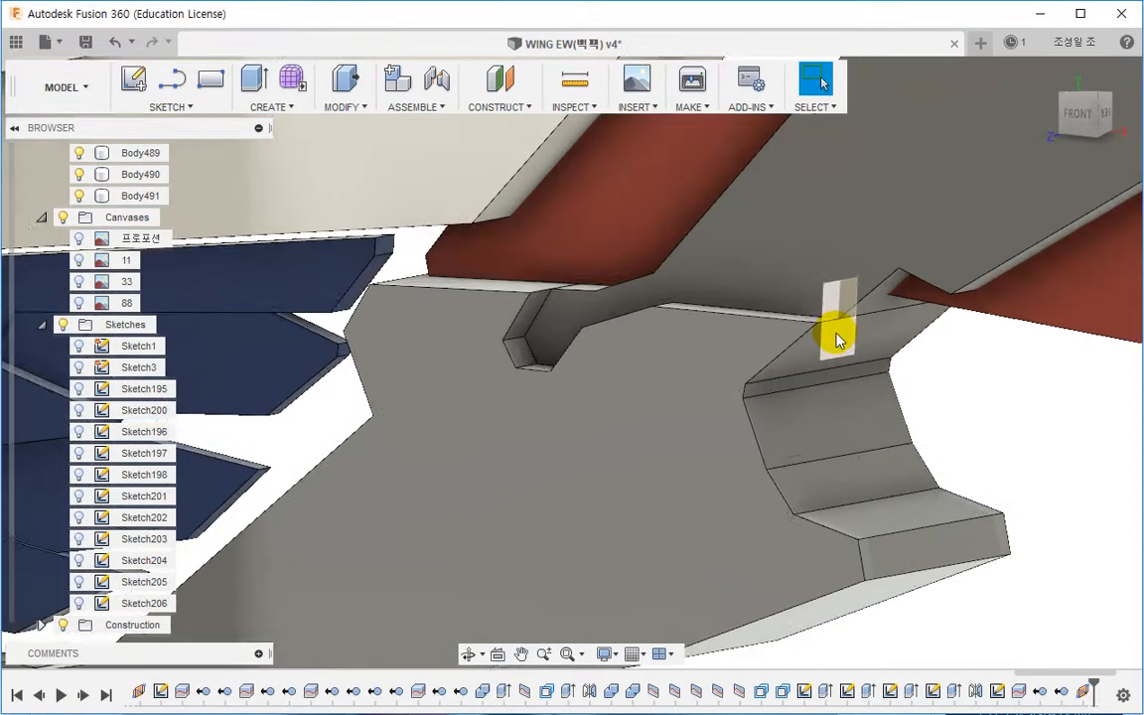
pyautogui.rightClick(837, 341)
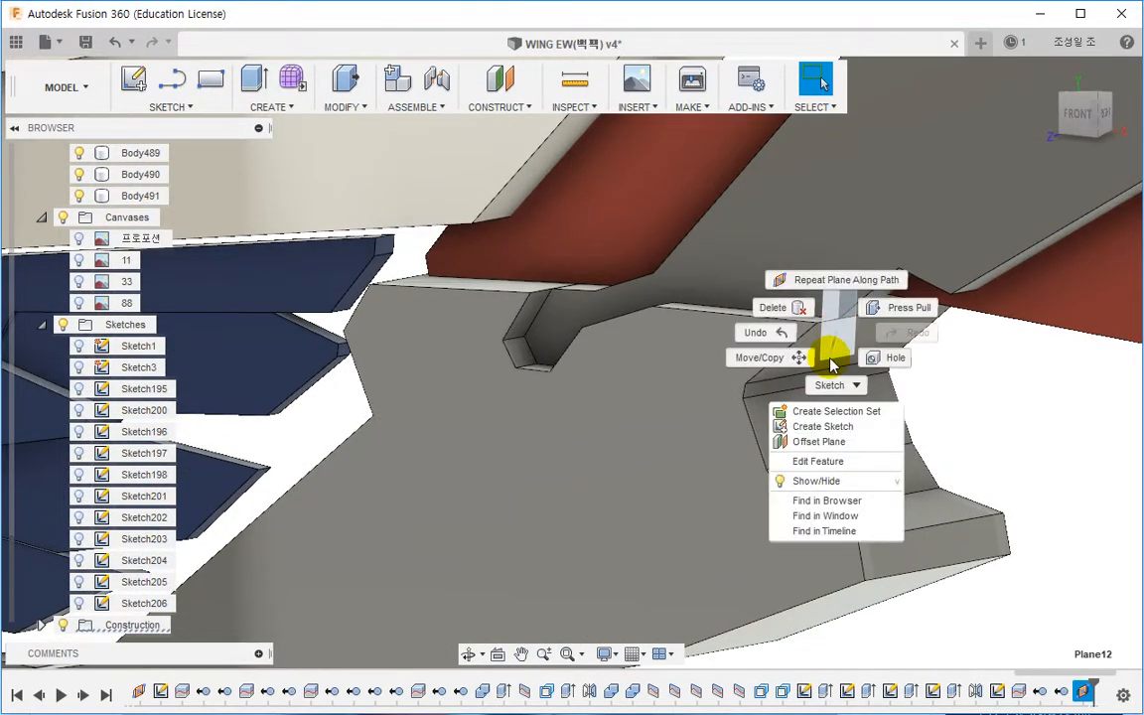
pyautogui.click(815, 429)
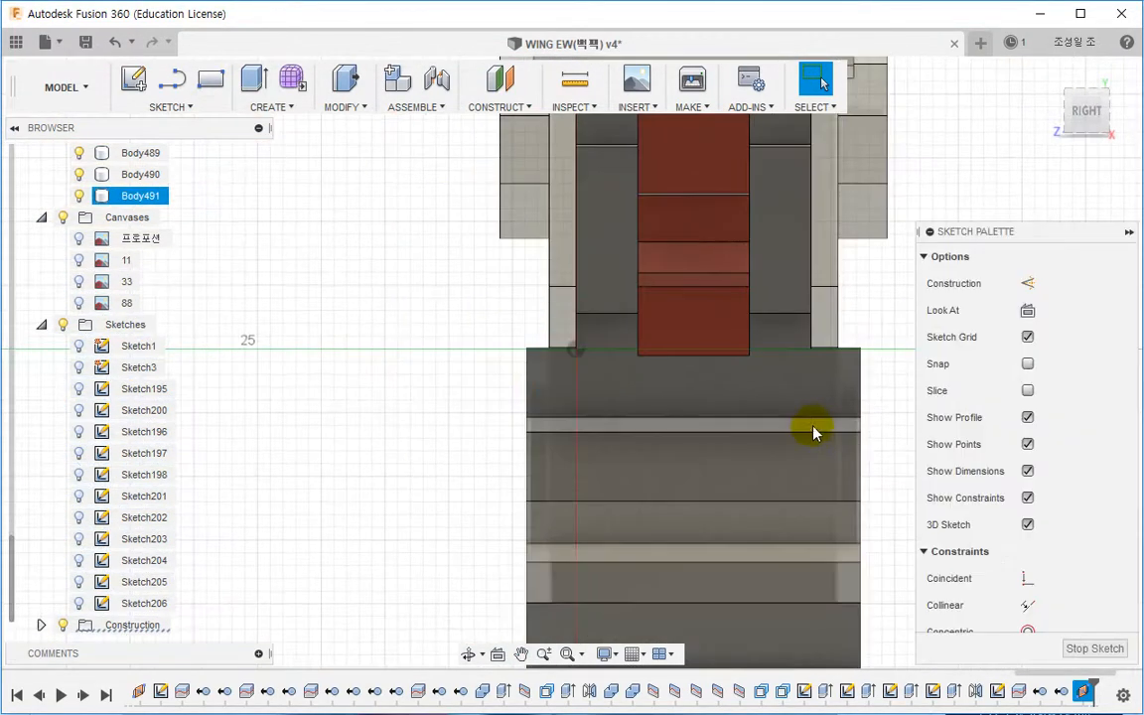
# Step: Locate the panel body in the browser and isolate Body491
pyautogui.rightClick(586, 368)
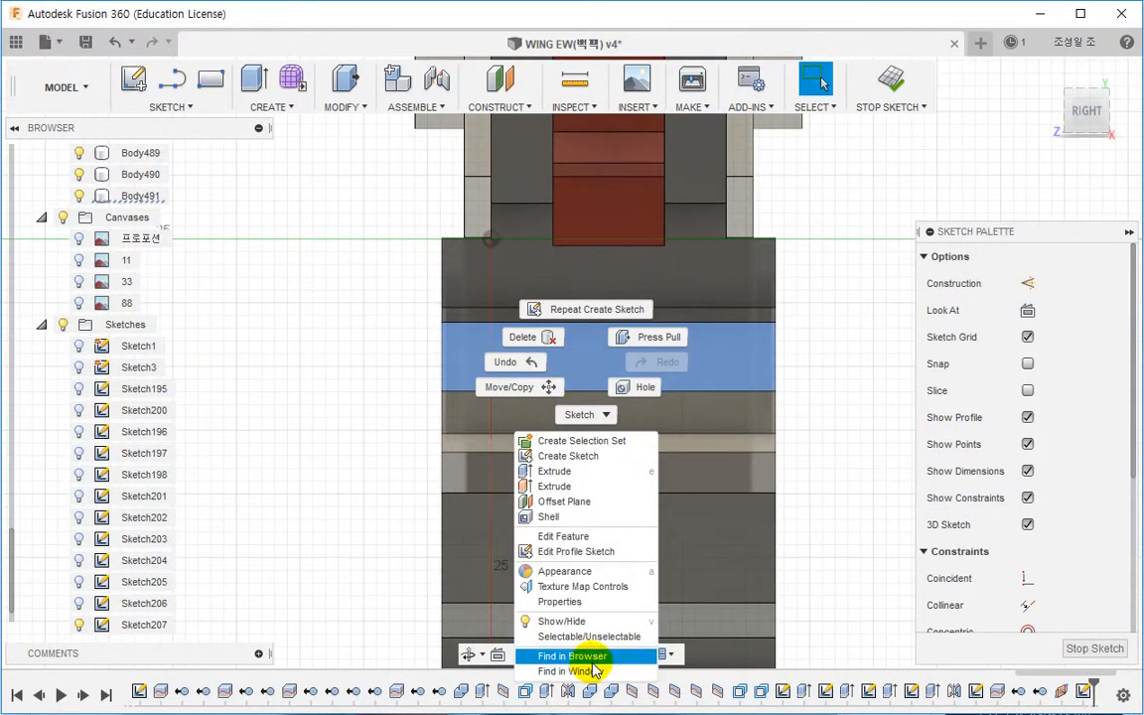
pyautogui.click(626, 655)
pyautogui.click(149, 195)
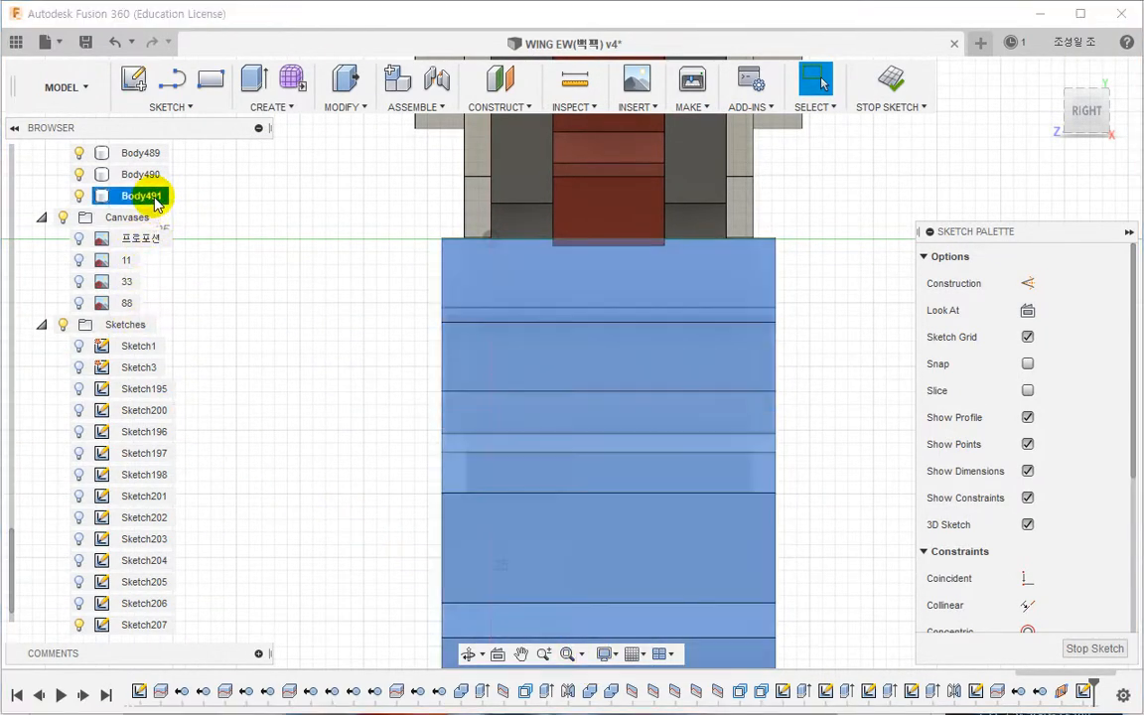
pyautogui.rightClick(155, 197)
pyautogui.click(192, 568)
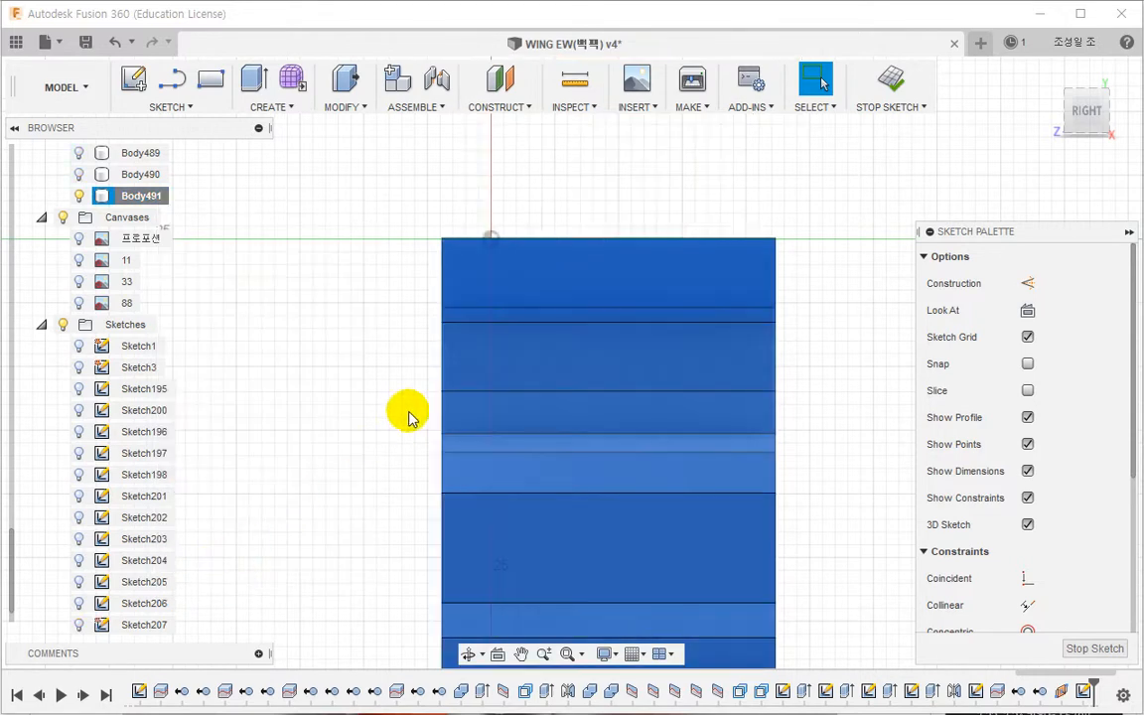
pyautogui.scroll(-3, 407, 417)
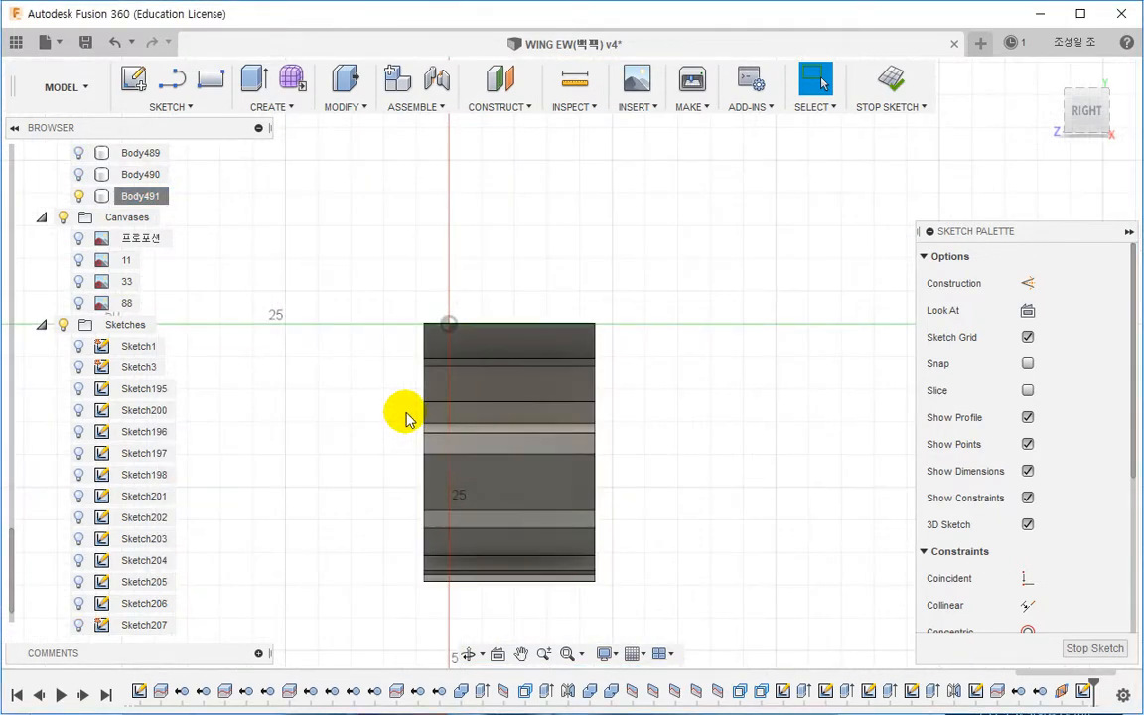
pyautogui.scroll(2, 455, 390)
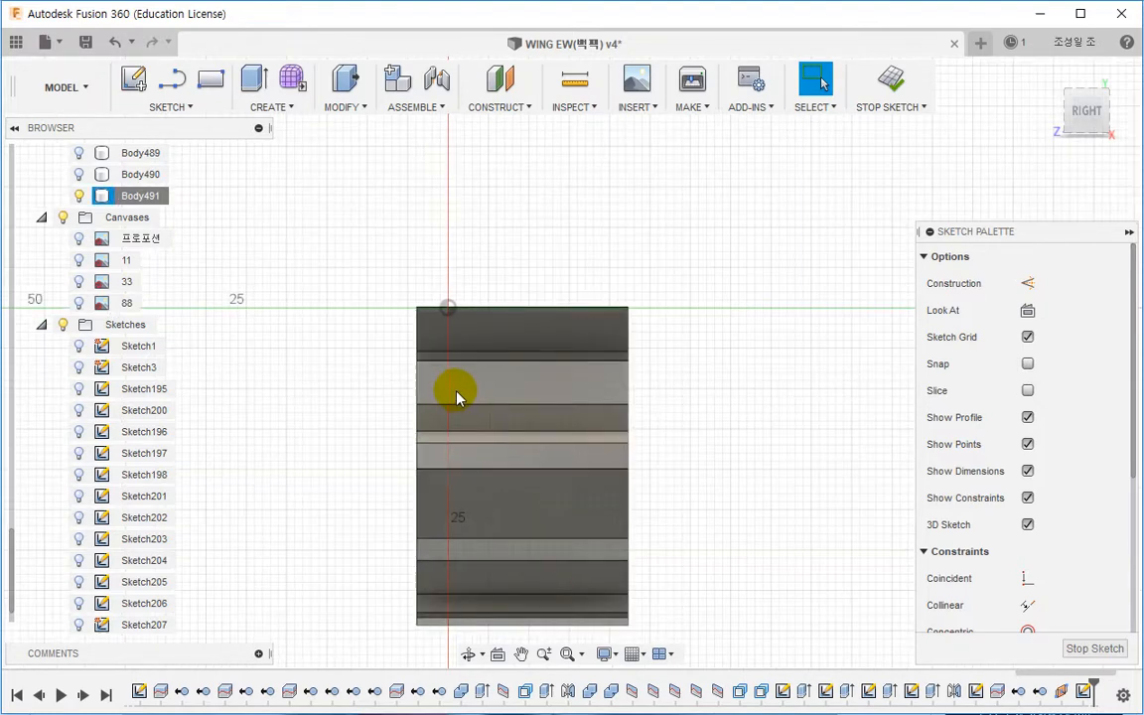
# Step: Draw a multi-segment line running down across the isolated panel with the Line tool
pyautogui.press('l')
pyautogui.click(501, 250)
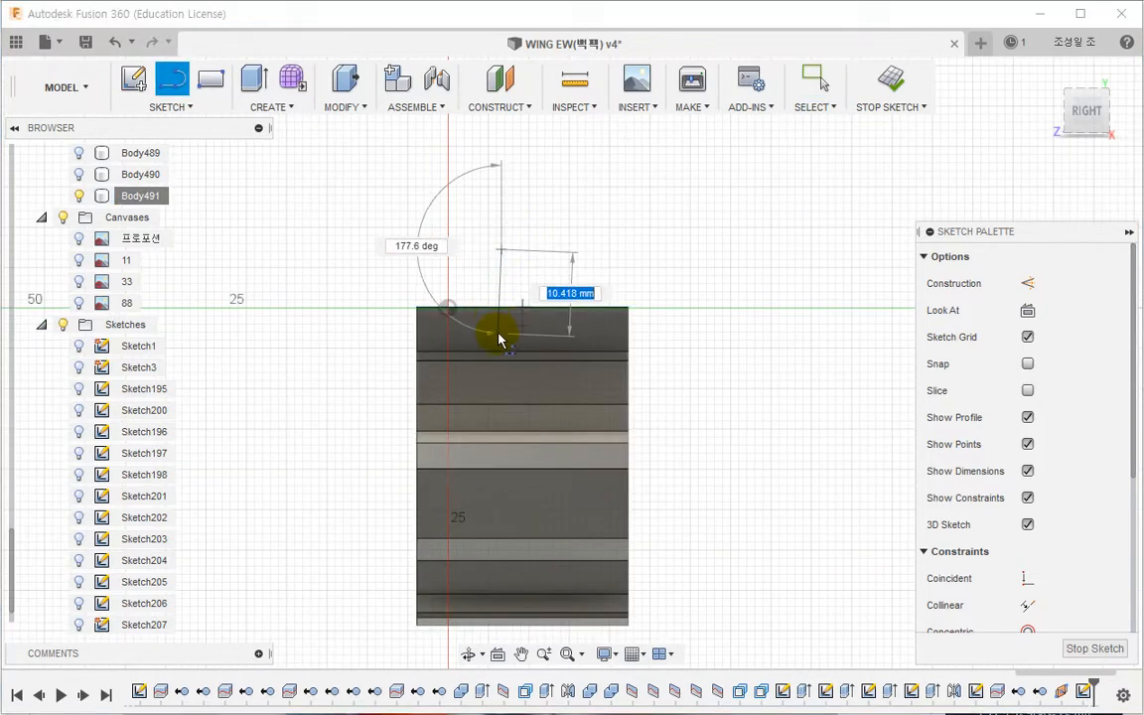
pyautogui.click(501, 340)
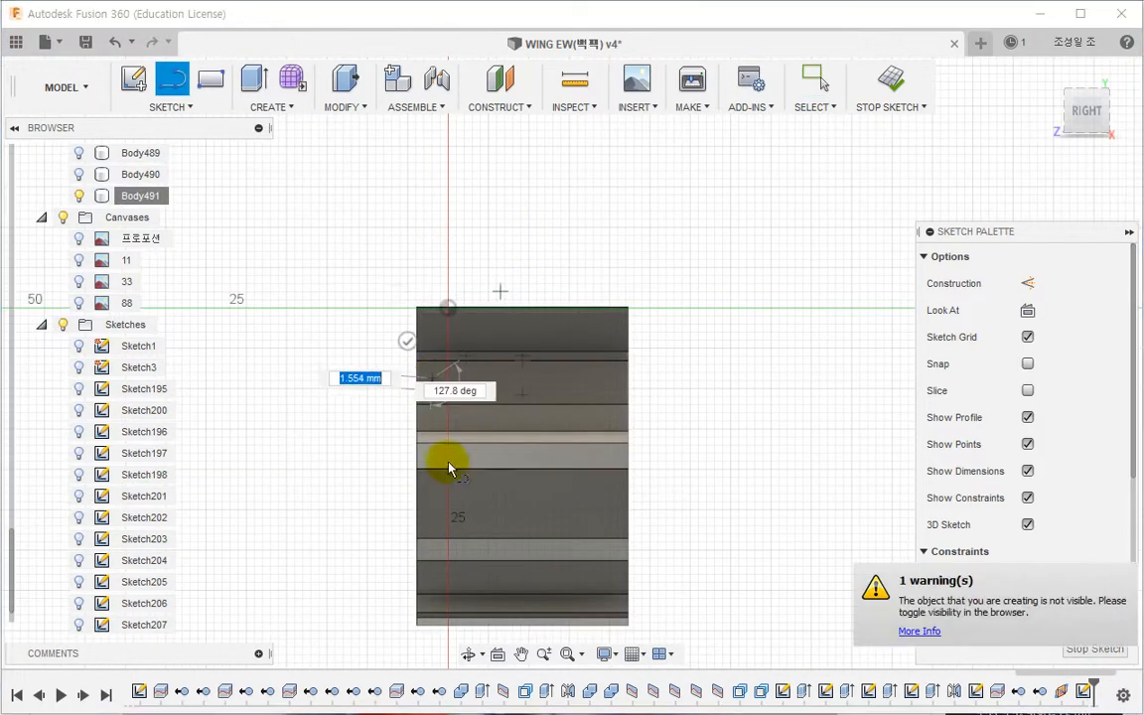
pyautogui.click(431, 570)
pyautogui.moveTo(432, 564); pyautogui.dragTo(392, 417, button='middle')
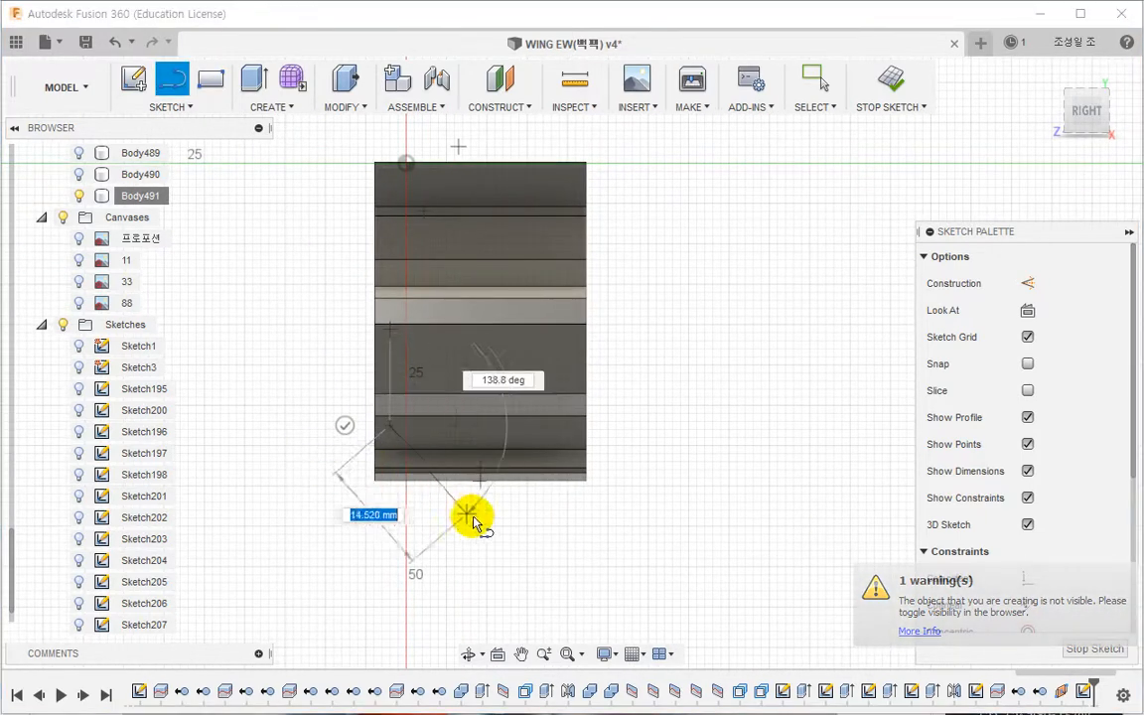
pyautogui.click(483, 518)
pyautogui.press('Escape')
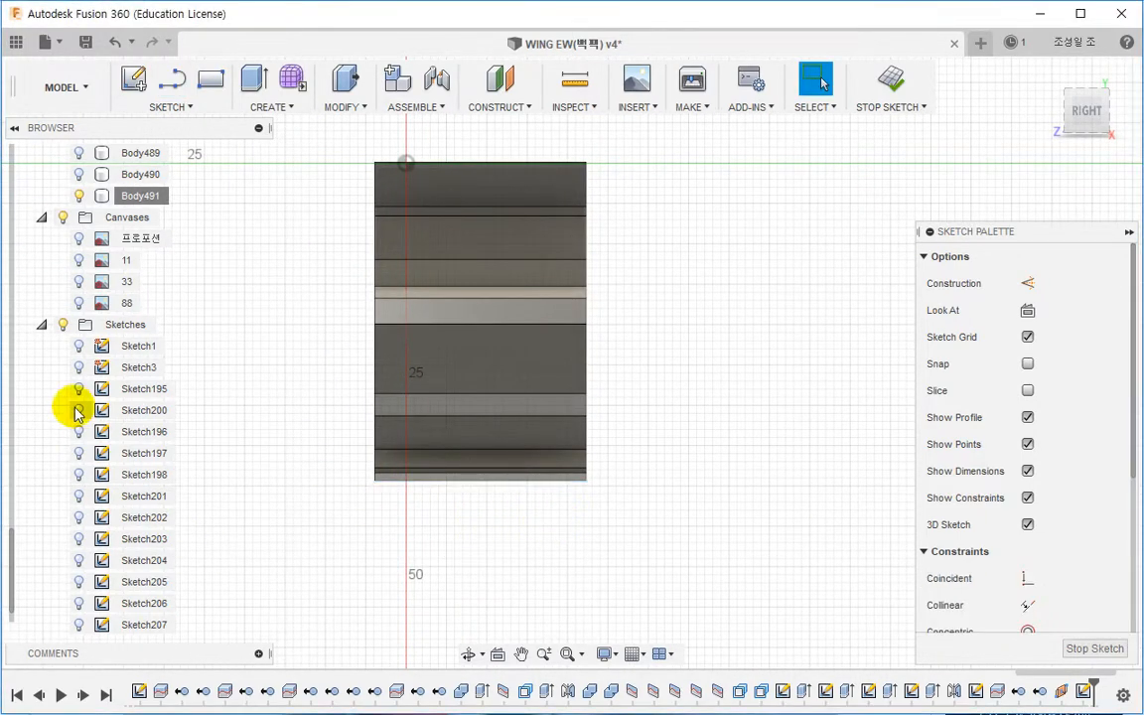
# Step: Show the new sketch and return to the right view
pyautogui.moveTo(14, 594); pyautogui.dragTo(13, 616)
pyautogui.click(79, 604)
pyautogui.moveTo(333, 537); pyautogui.dragTo(345, 549, button='middle')
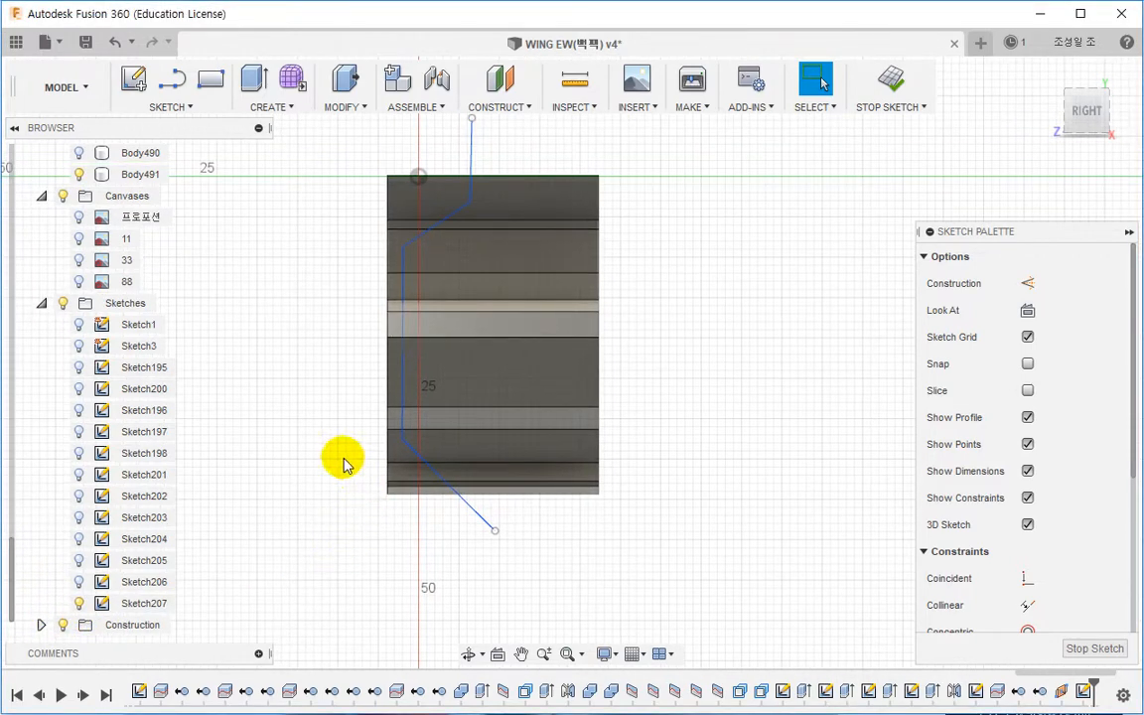
pyautogui.moveTo(345, 464)
pyautogui.keyDown('shift'); pyautogui.mouseDown(button='middle')
pyautogui.moveTo(339, 477)
pyautogui.moveTo(426, 475)
pyautogui.moveTo(415, 484)
pyautogui.mouseUp(button='middle'); pyautogui.keyUp('shift')
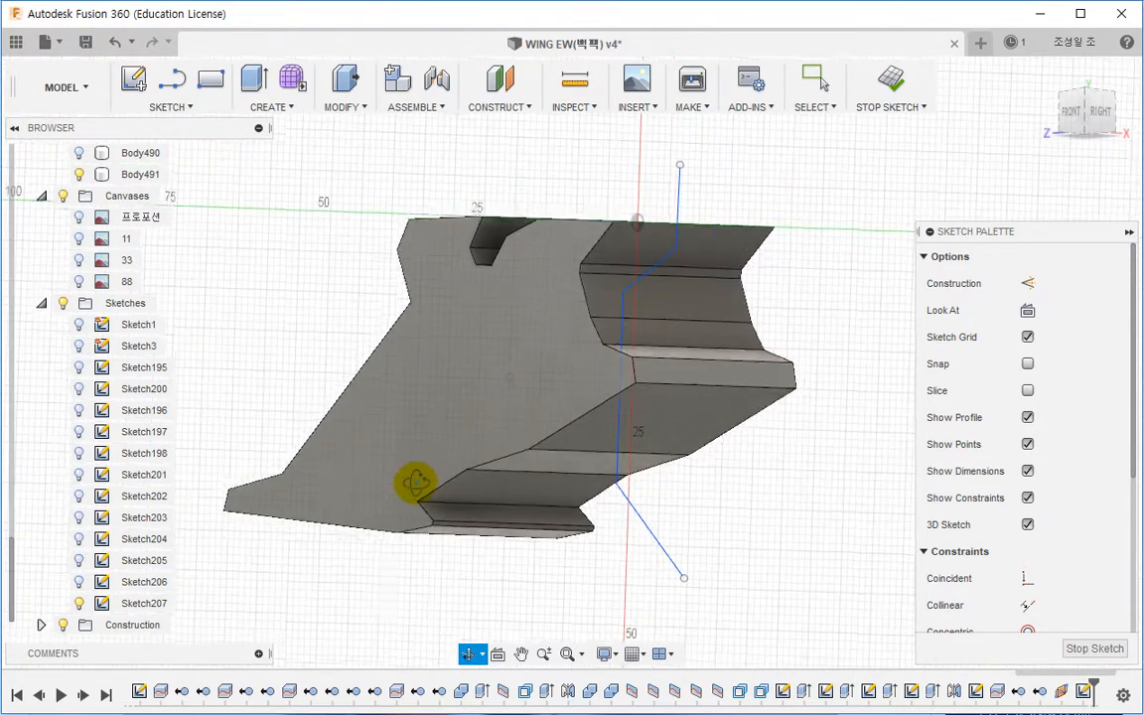
pyautogui.scroll(3, 501, 348)
pyautogui.click(1101, 116)
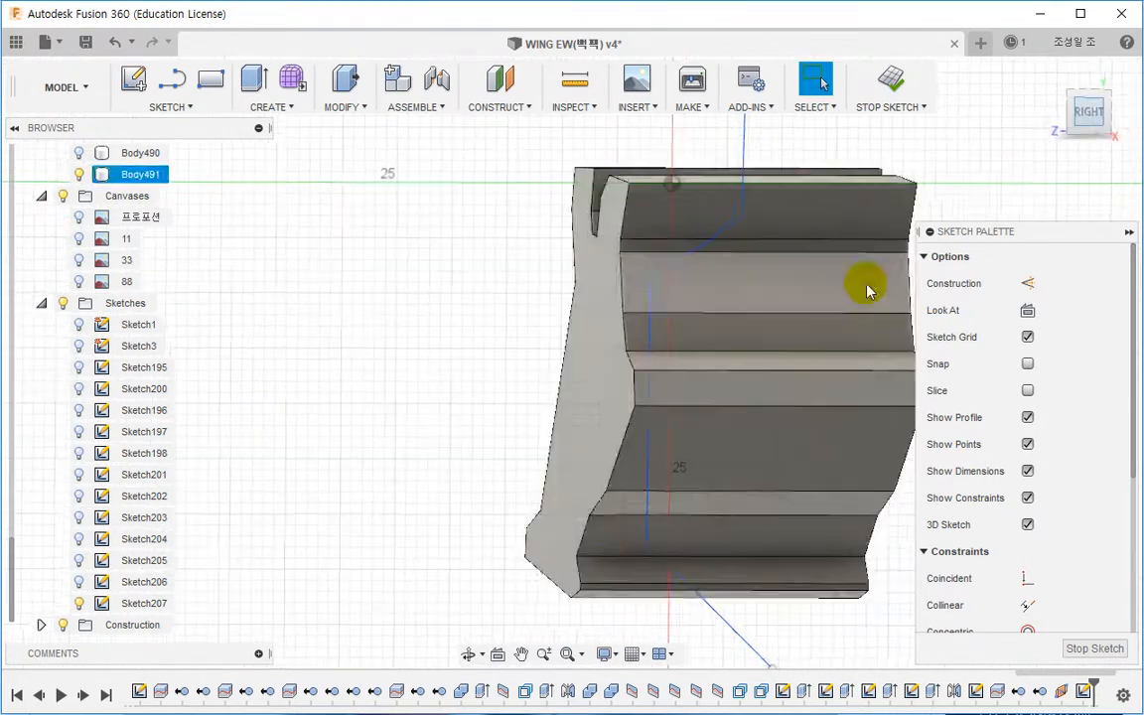
# Step: Make the upper polyline vertex coincident with the panel's horizontal edge line and turn that line into construction
pyautogui.click(1027, 578)
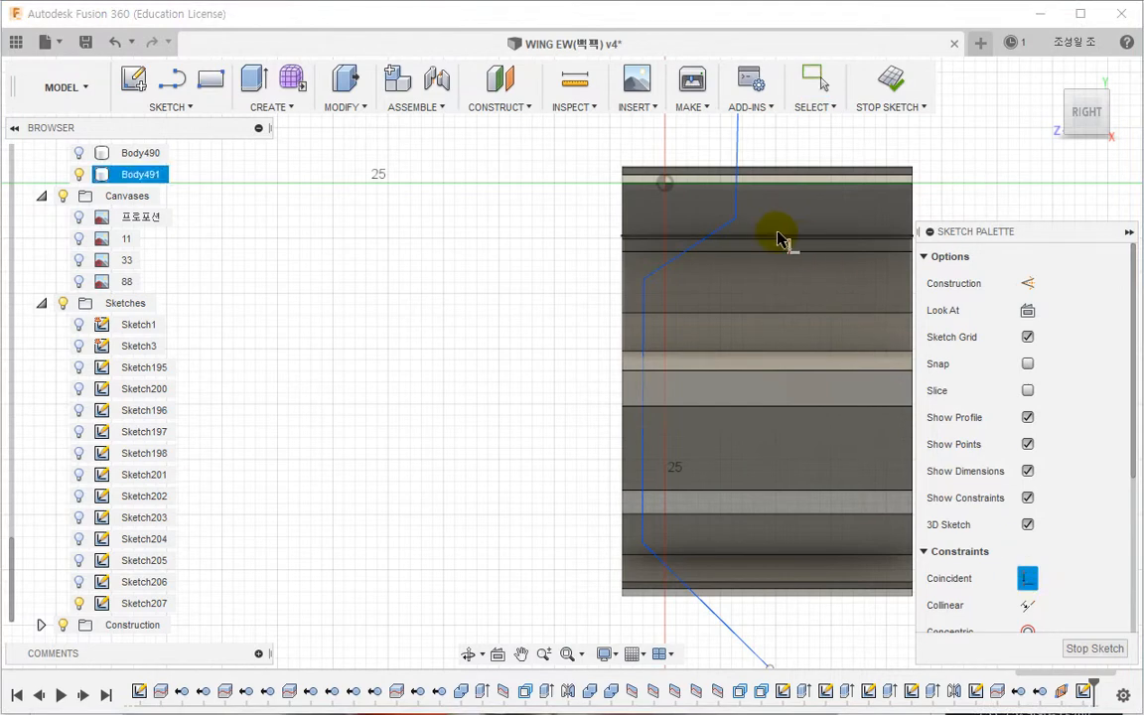
pyautogui.click(737, 220)
pyautogui.click(746, 241)
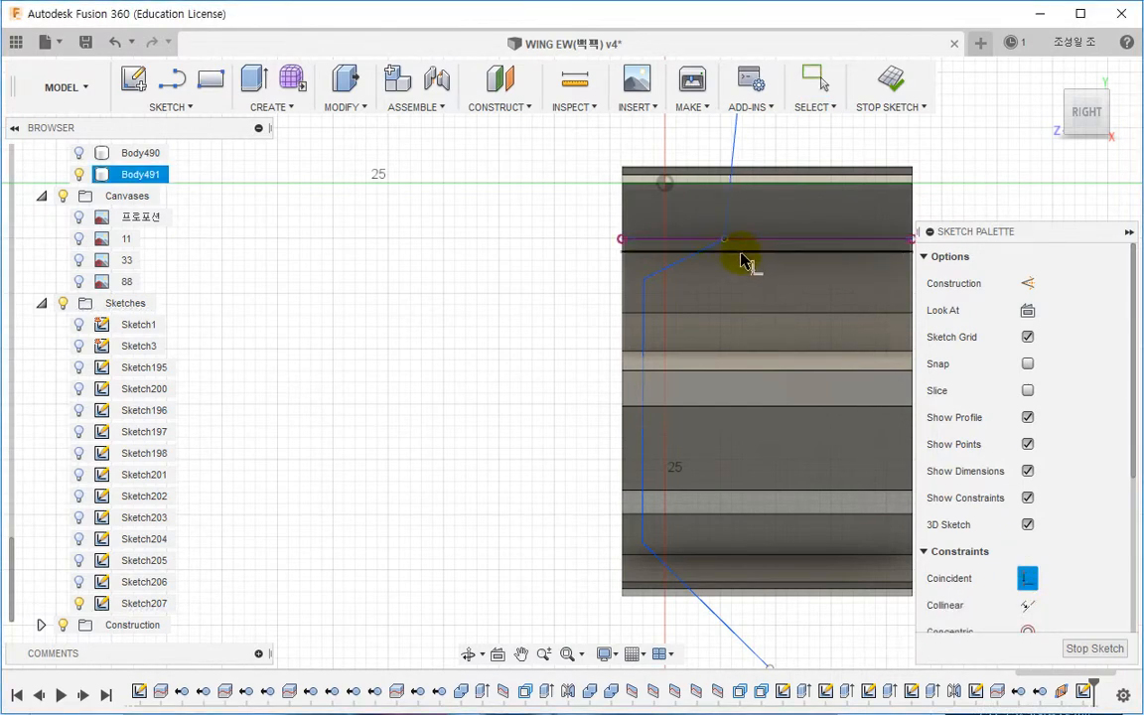
pyautogui.moveTo(741, 254)
pyautogui.keyDown('shift'); pyautogui.mouseDown(button='middle')
pyautogui.moveTo(779, 264)
pyautogui.moveTo(612, 255)
pyautogui.mouseUp(button='middle'); pyautogui.keyUp('shift')
pyautogui.press('Escape')
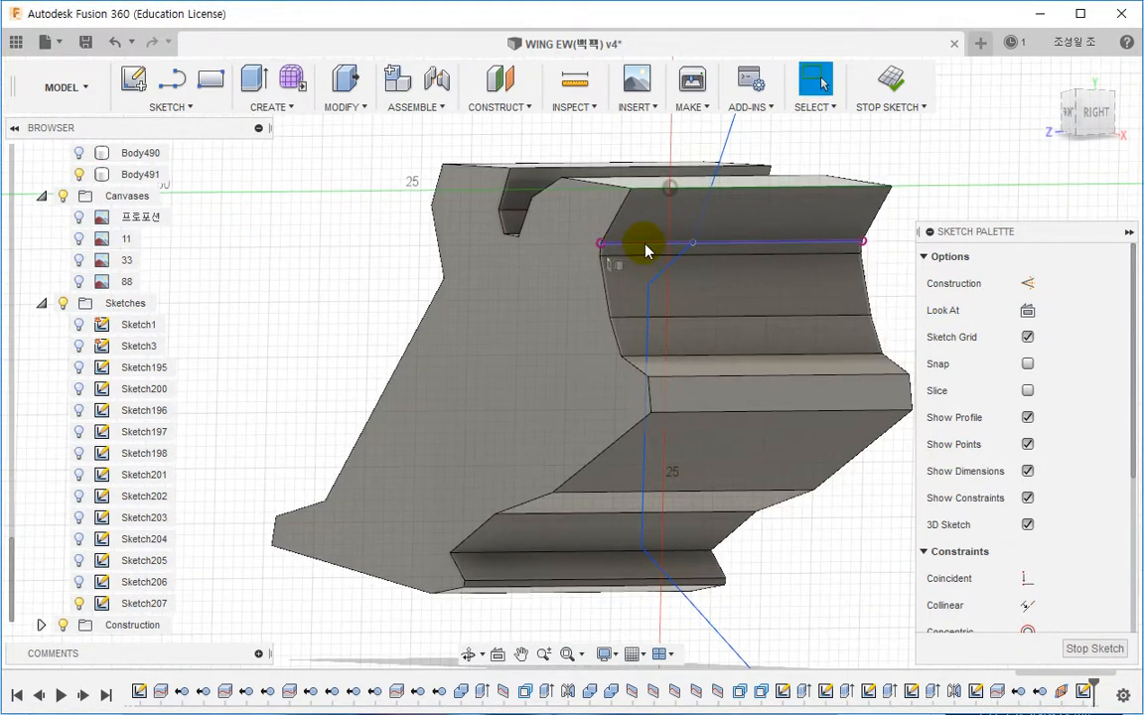
pyautogui.click(1027, 286)
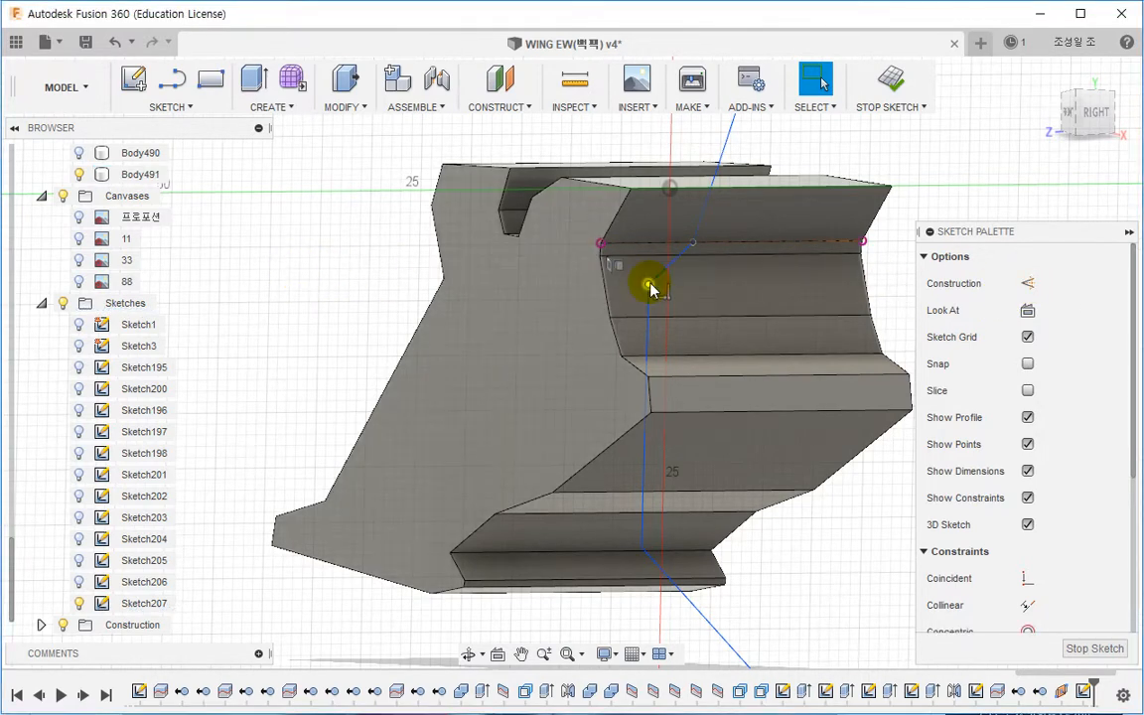
# Step: Project a vertex on the panel's left outline into the sketch
pyautogui.press('p')
pyautogui.click(444, 285)
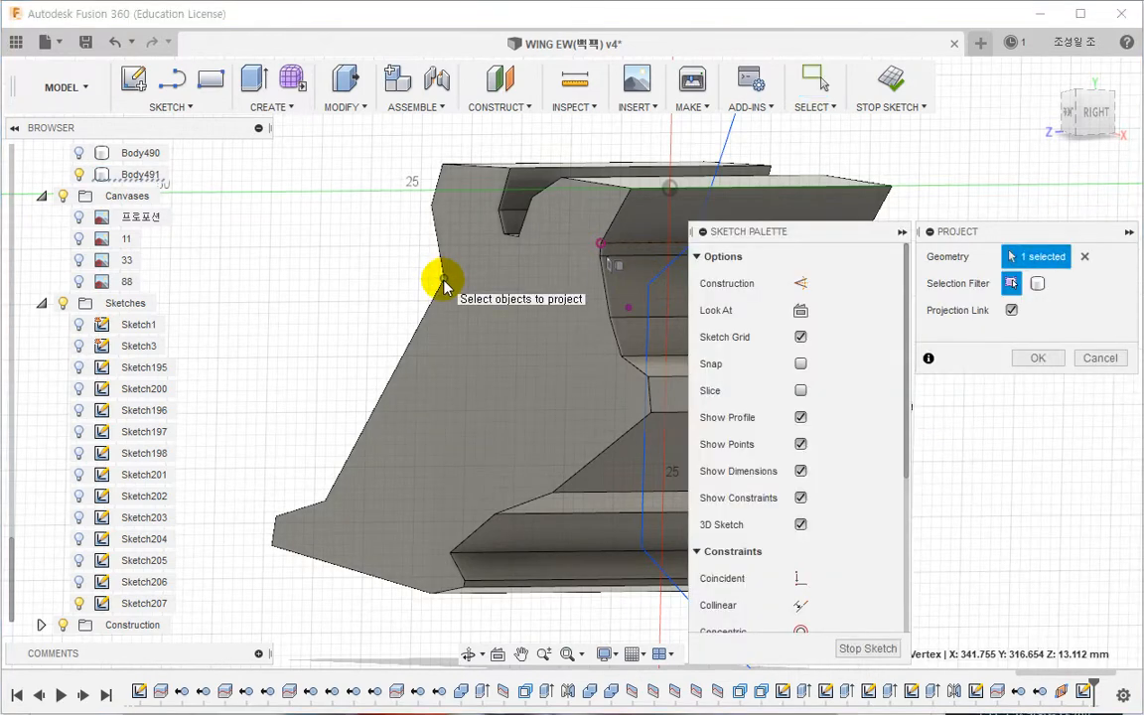
pyautogui.click(1009, 354)
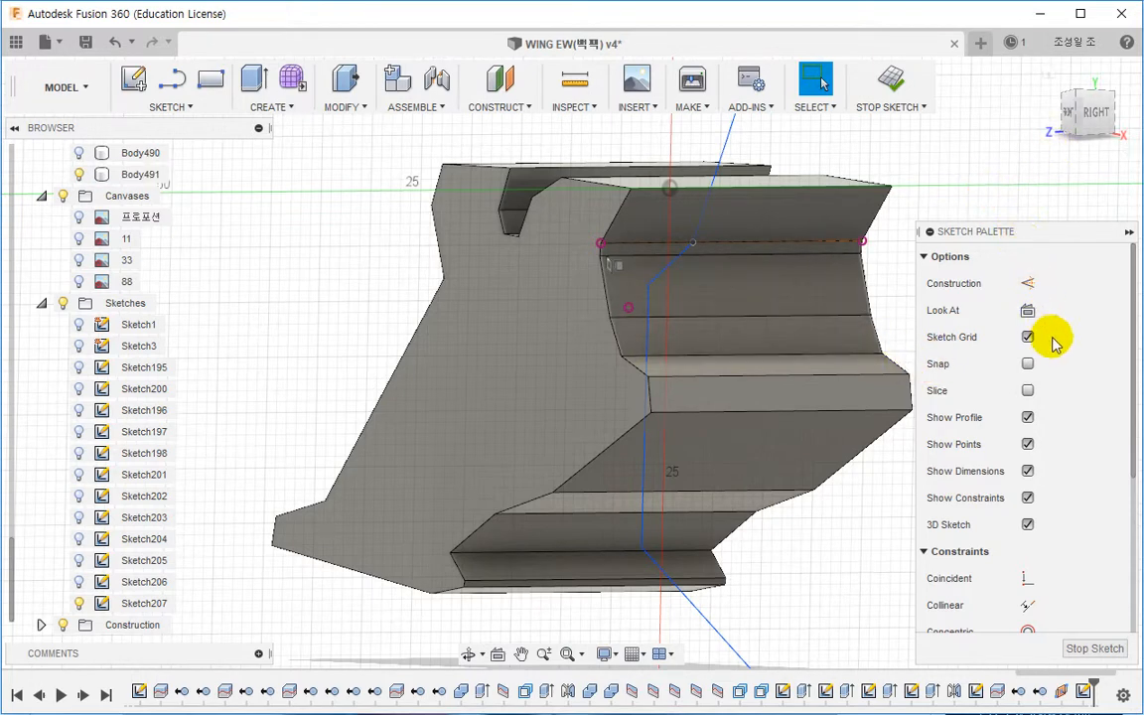
# Step: Draw a short horizontal line leftward from the projected point and make it construction
pyautogui.click(1026, 310)
pyautogui.scroll(5, 556, 459)
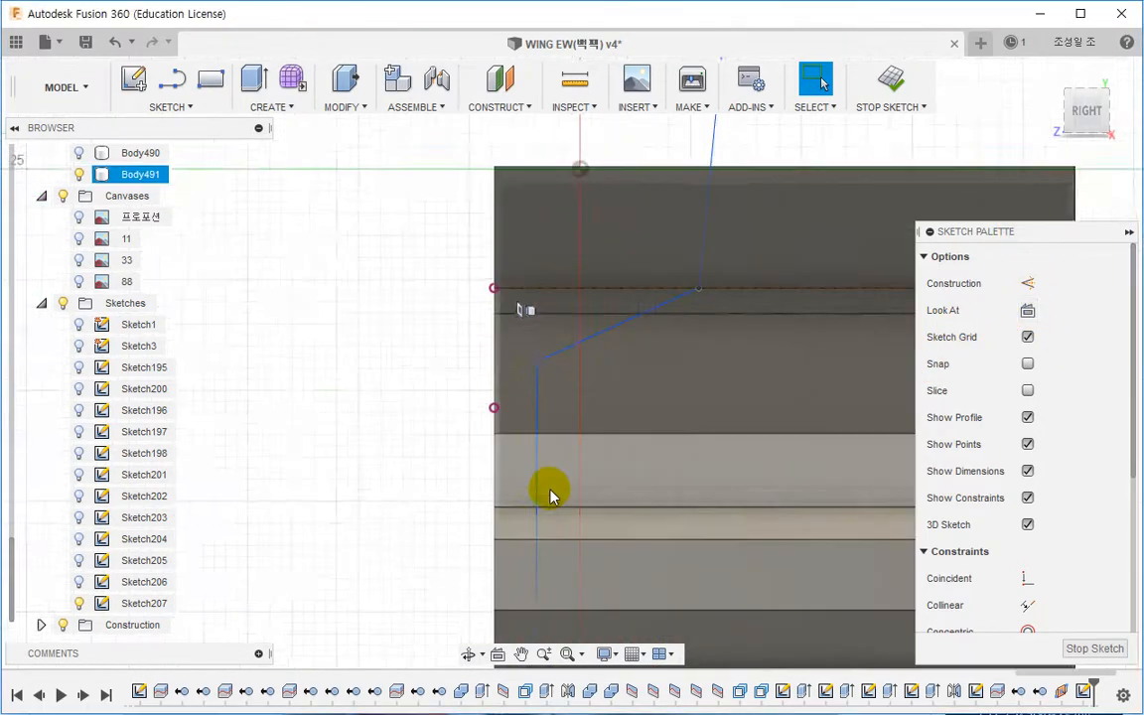
pyautogui.scroll(2, 551, 496)
pyautogui.press('l')
pyautogui.click(481, 389)
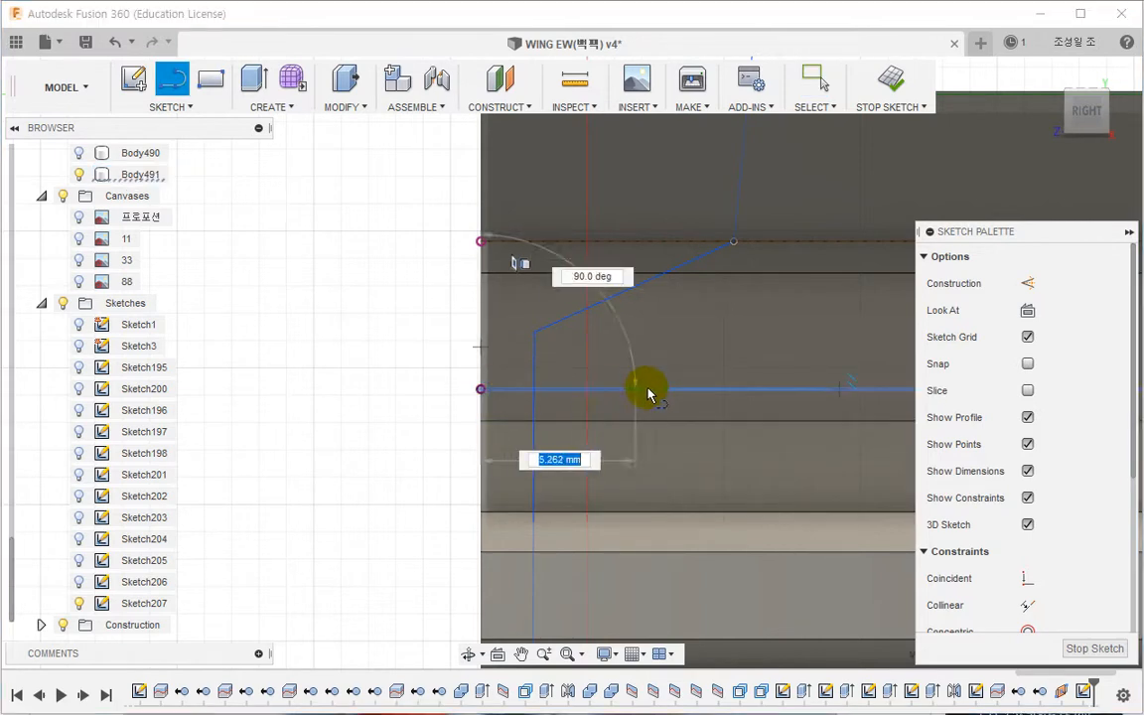
pyautogui.click(344, 397)
pyautogui.press('Escape')
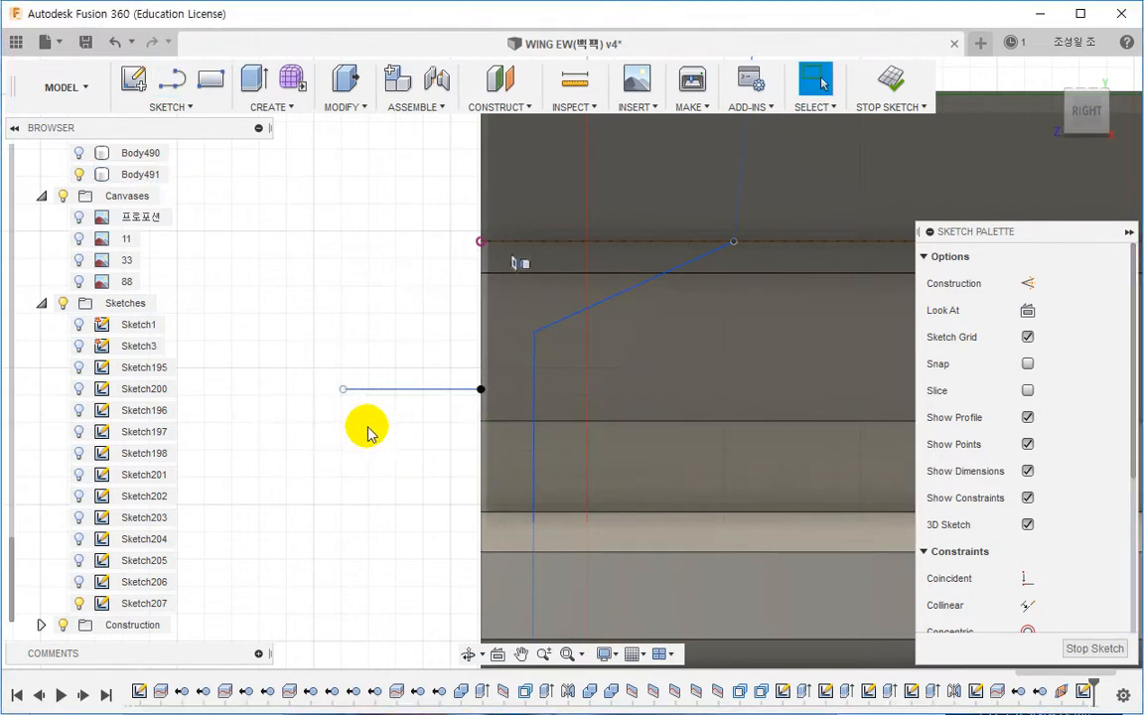
pyautogui.moveTo(424, 421); pyautogui.dragTo(394, 359)
pyautogui.click(1029, 285)
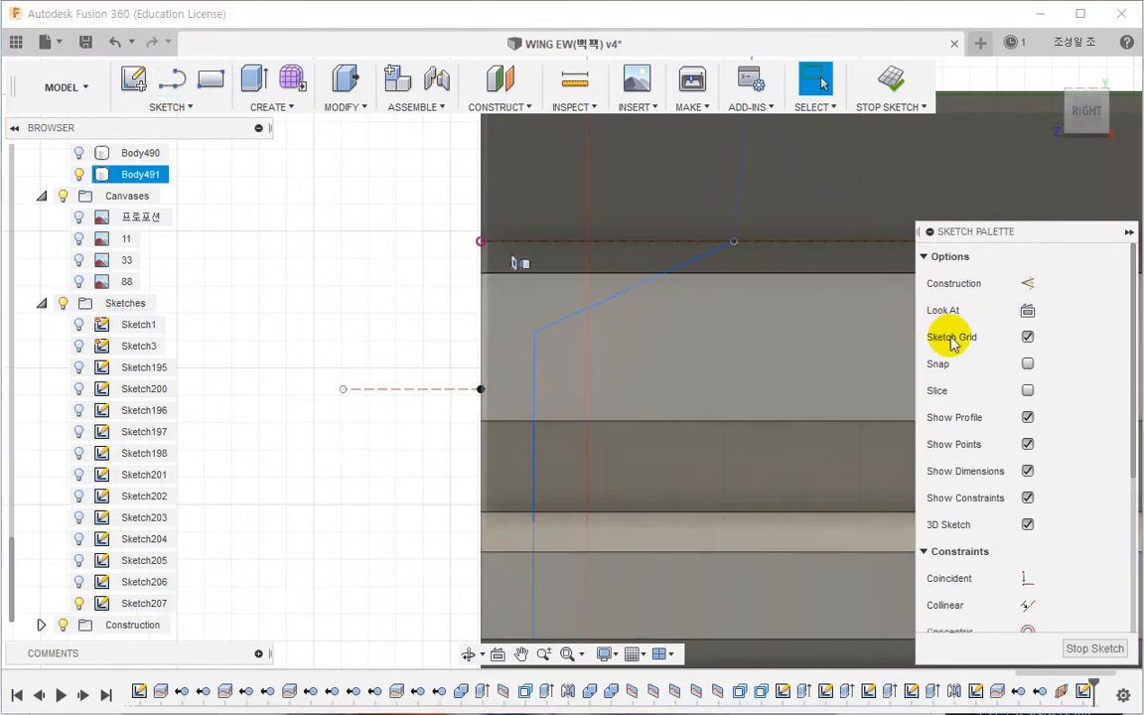
# Step: Make the polyline's middle vertex coincident with the horizontal construction line, keeping that line horizontal
pyautogui.click(1026, 578)
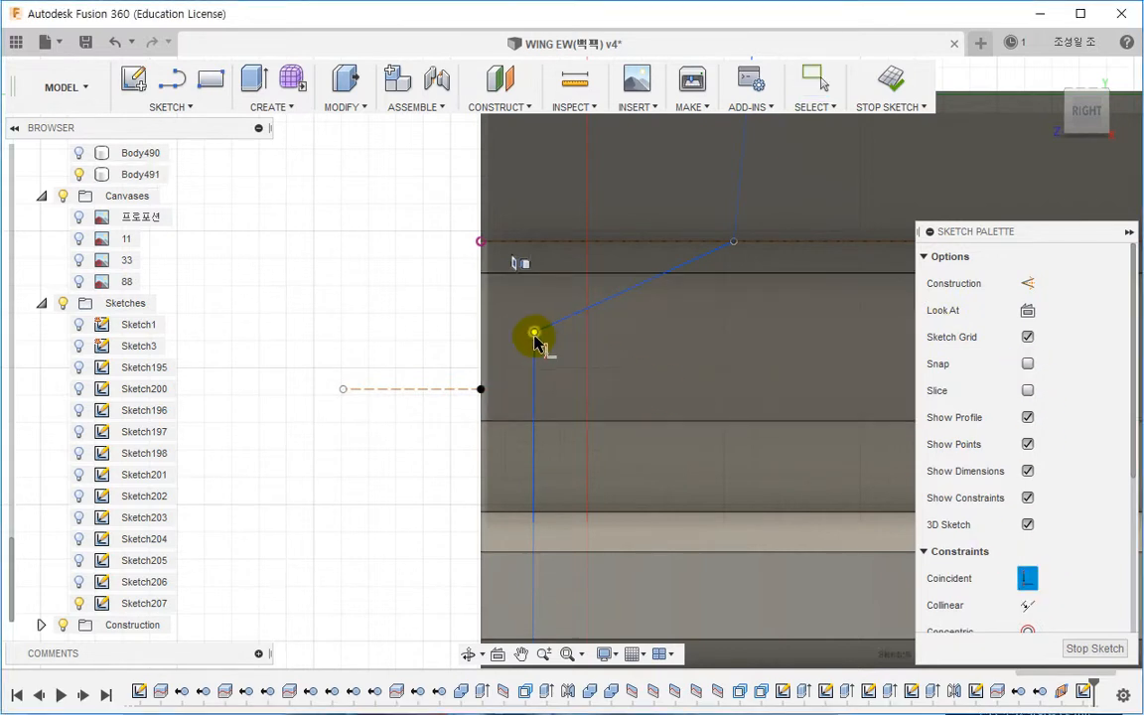
pyautogui.click(535, 333)
pyautogui.click(437, 389)
pyautogui.press('Escape')
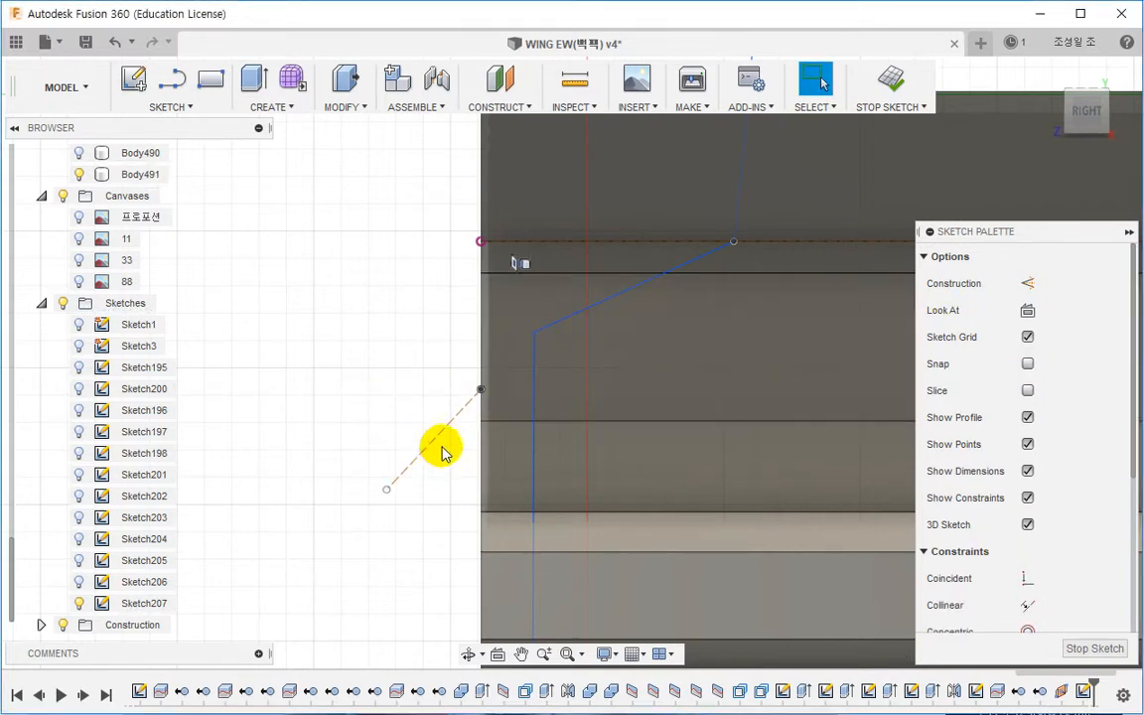
pyautogui.scroll(-5, 1082, 475)
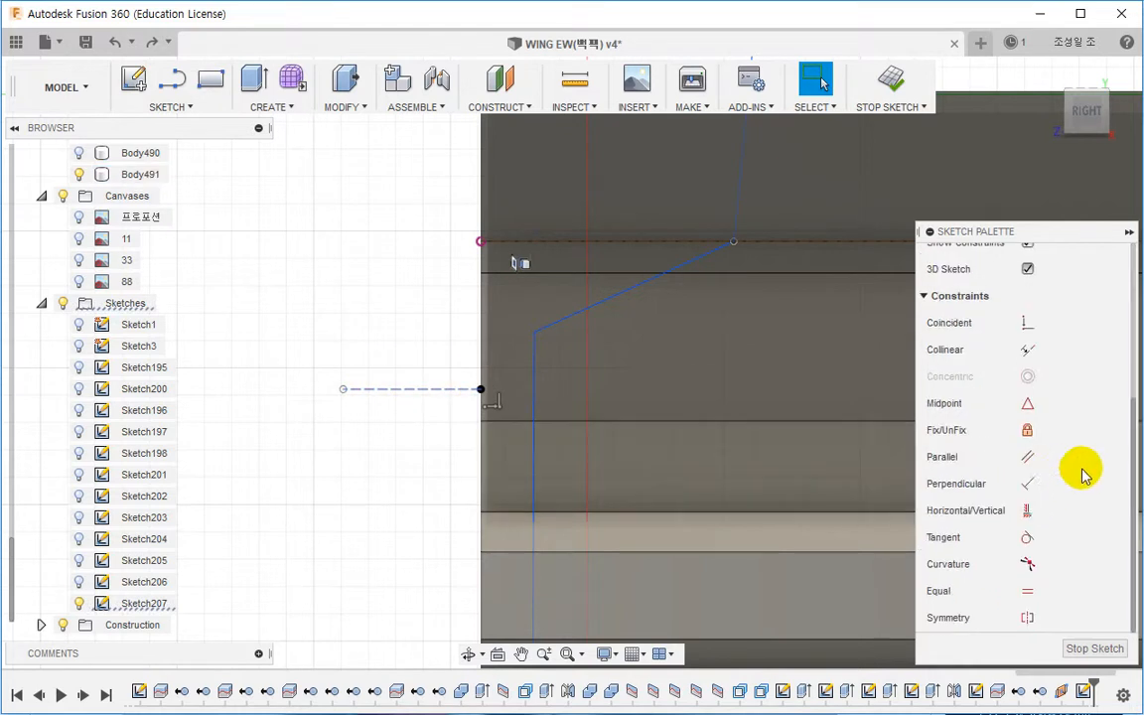
pyautogui.click(1030, 513)
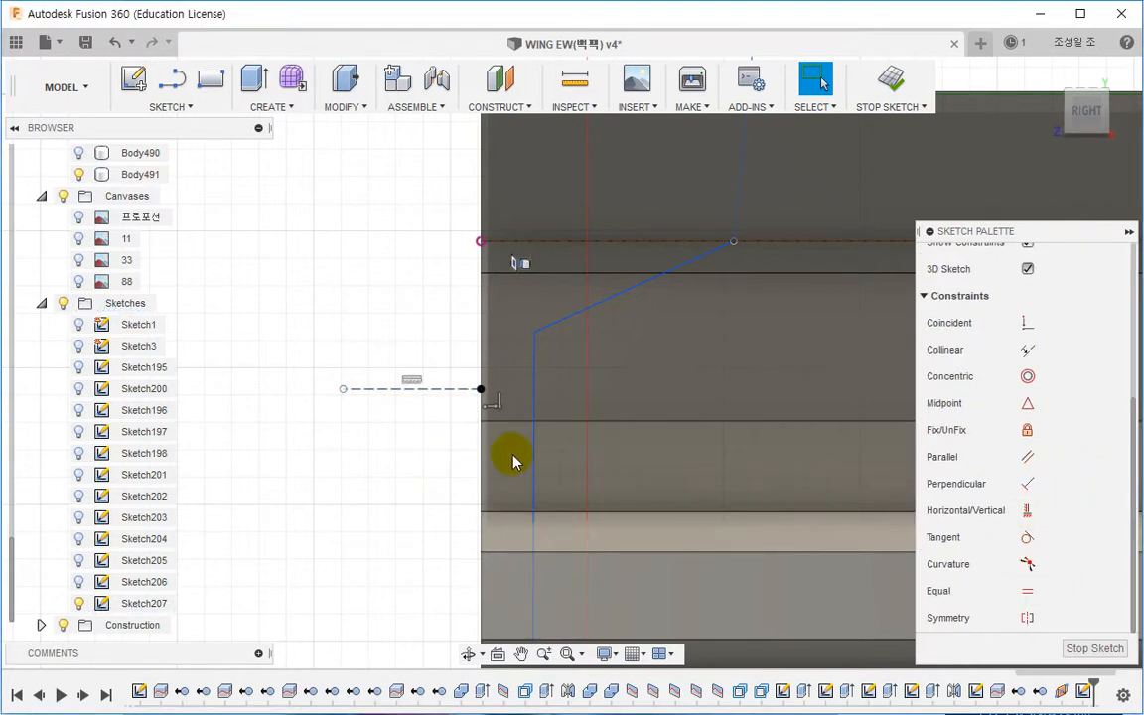
pyautogui.click(1028, 324)
pyautogui.click(534, 333)
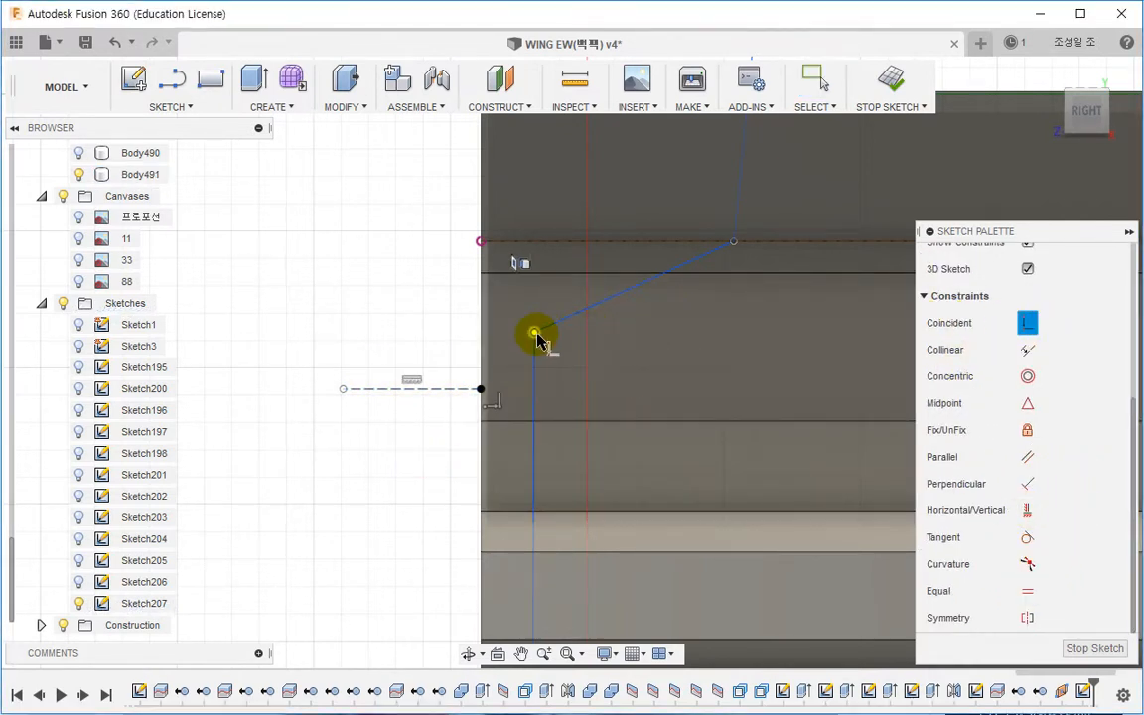
pyautogui.press('Escape')
pyautogui.scroll(-3, 561, 431)
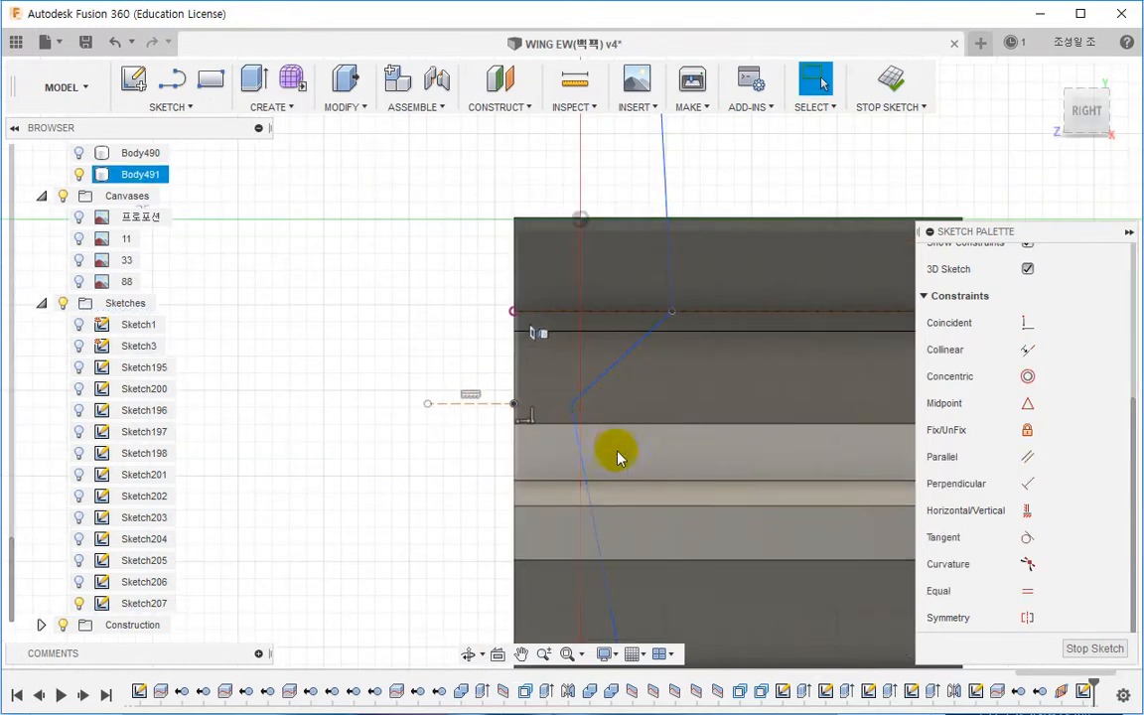
pyautogui.moveTo(617, 457); pyautogui.dragTo(616, 341, button='middle')
pyautogui.click(999, 511)
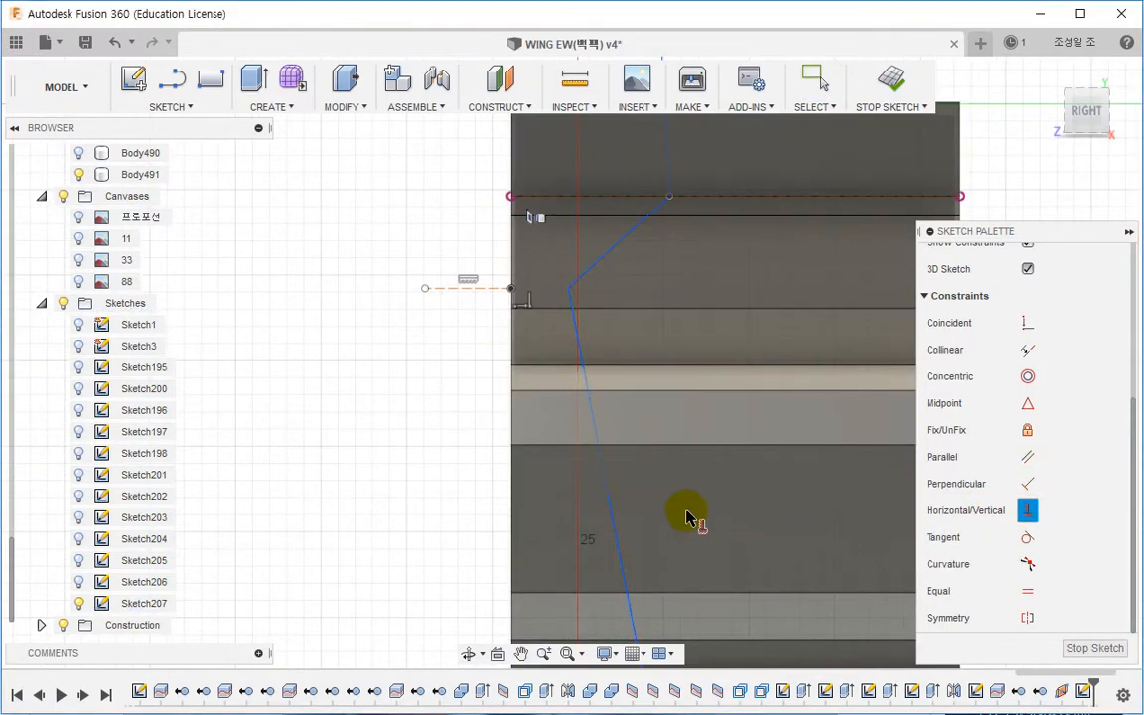
pyautogui.scroll(-3, 658, 312)
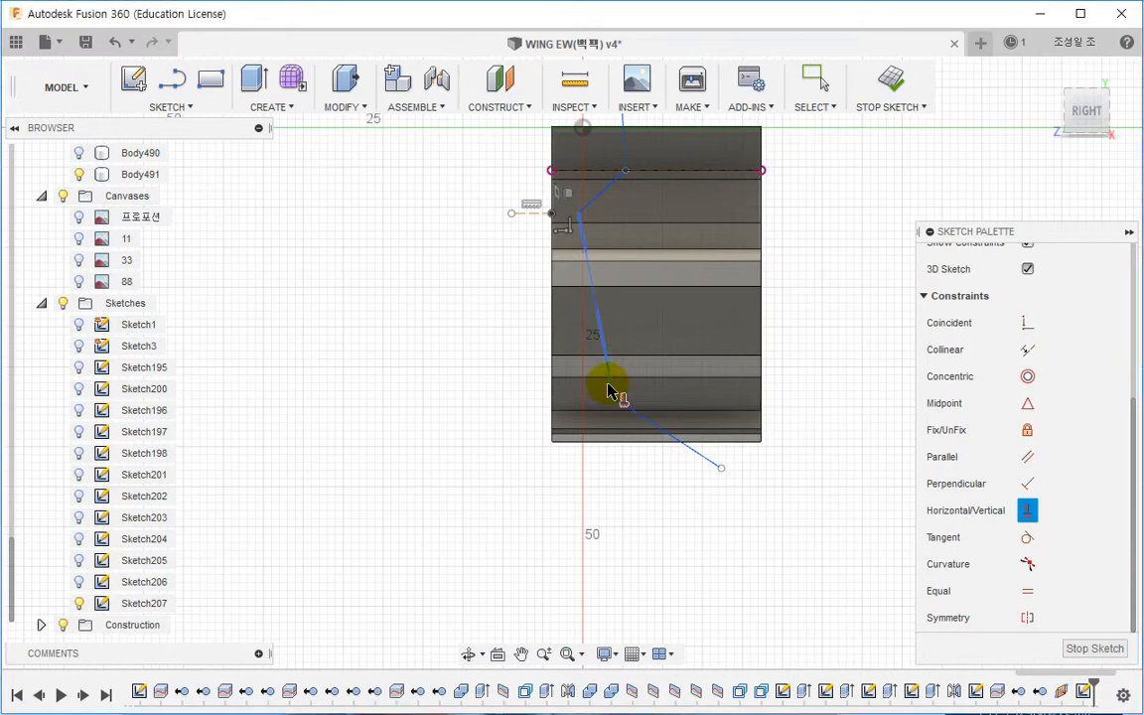
pyautogui.press('Escape')
# Step: Delete the two lower segments of the polyline below the middle vertex
pyautogui.scroll(3, 602, 409)
pyautogui.scroll(-3, 618, 394)
pyautogui.moveTo(616, 410); pyautogui.dragTo(606, 437, button='middle')
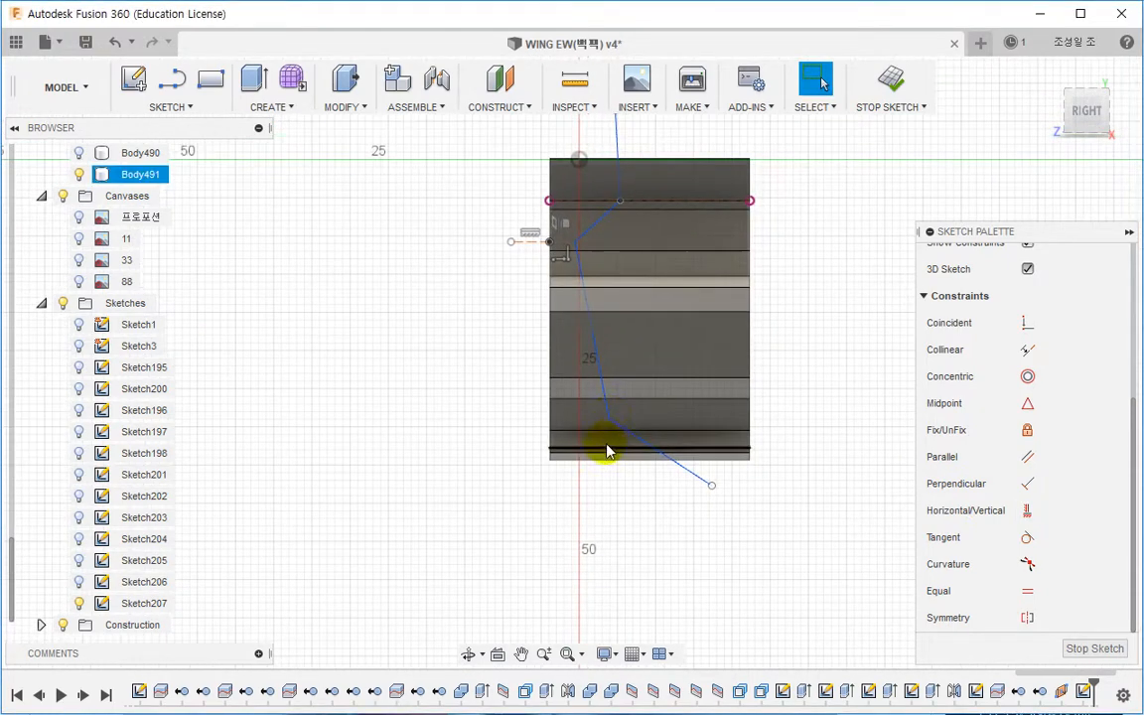
pyautogui.click(608, 420)
pyautogui.click(506, 428)
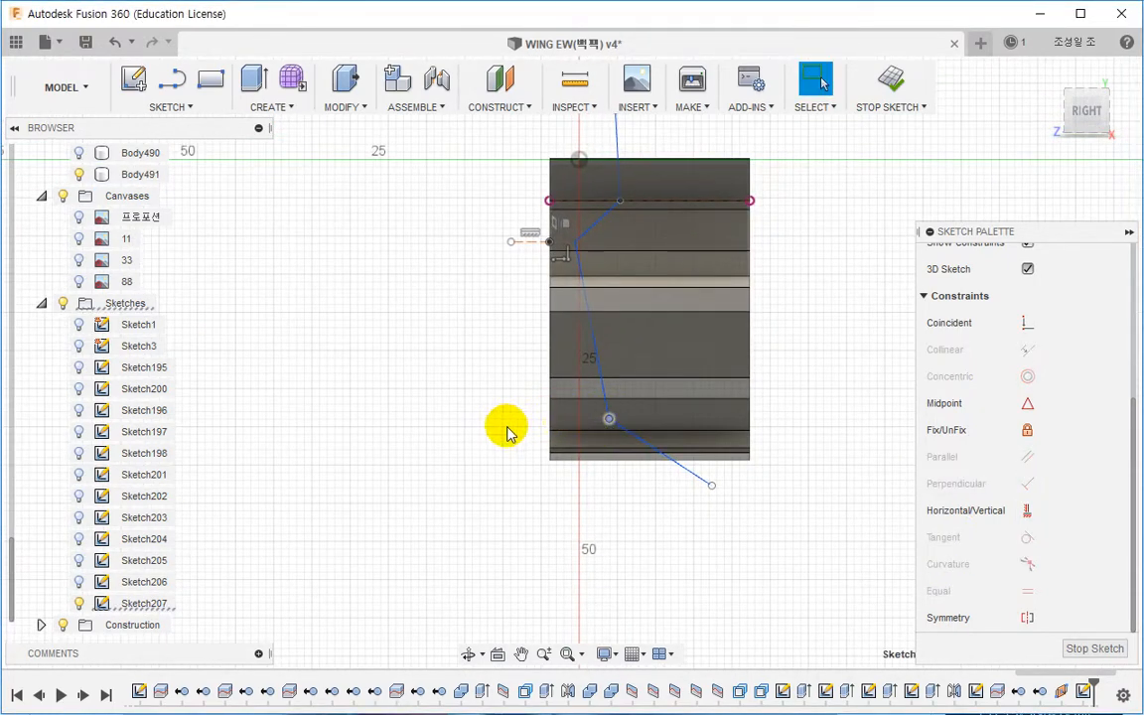
pyautogui.moveTo(512, 394)
pyautogui.mouseDown(button='middle')
pyautogui.moveTo(503, 586)
pyautogui.moveTo(489, 378)
pyautogui.mouseUp(button='middle')
pyautogui.scroll(2, 579, 427)
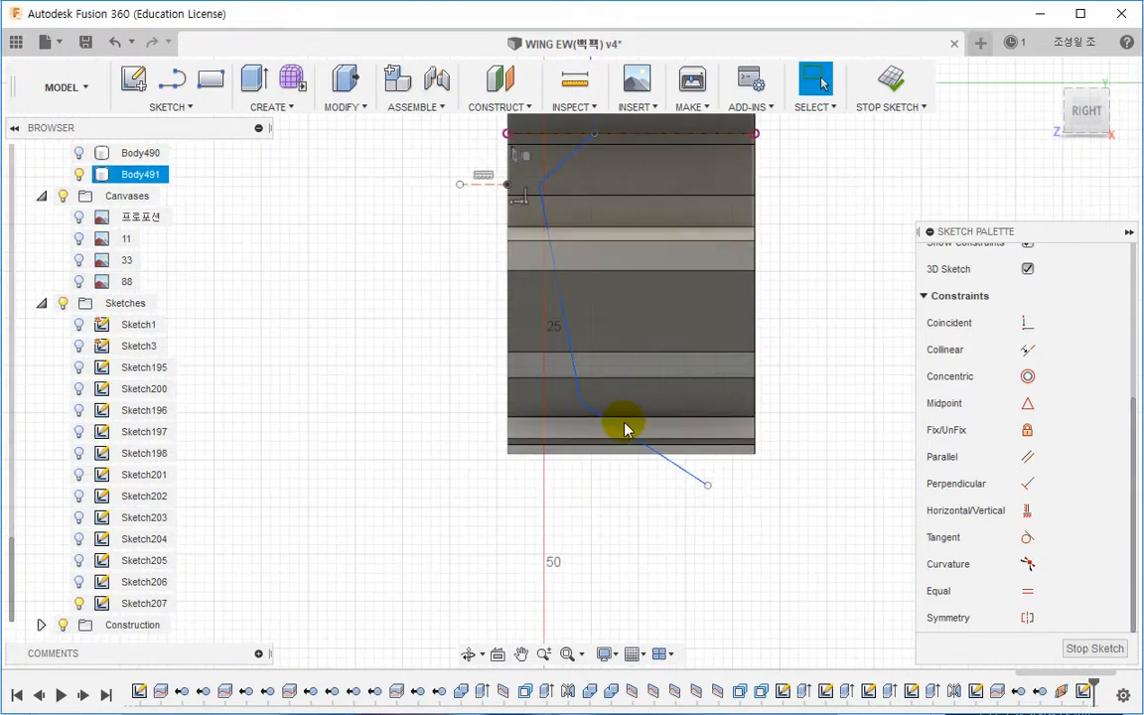
pyautogui.click(616, 428)
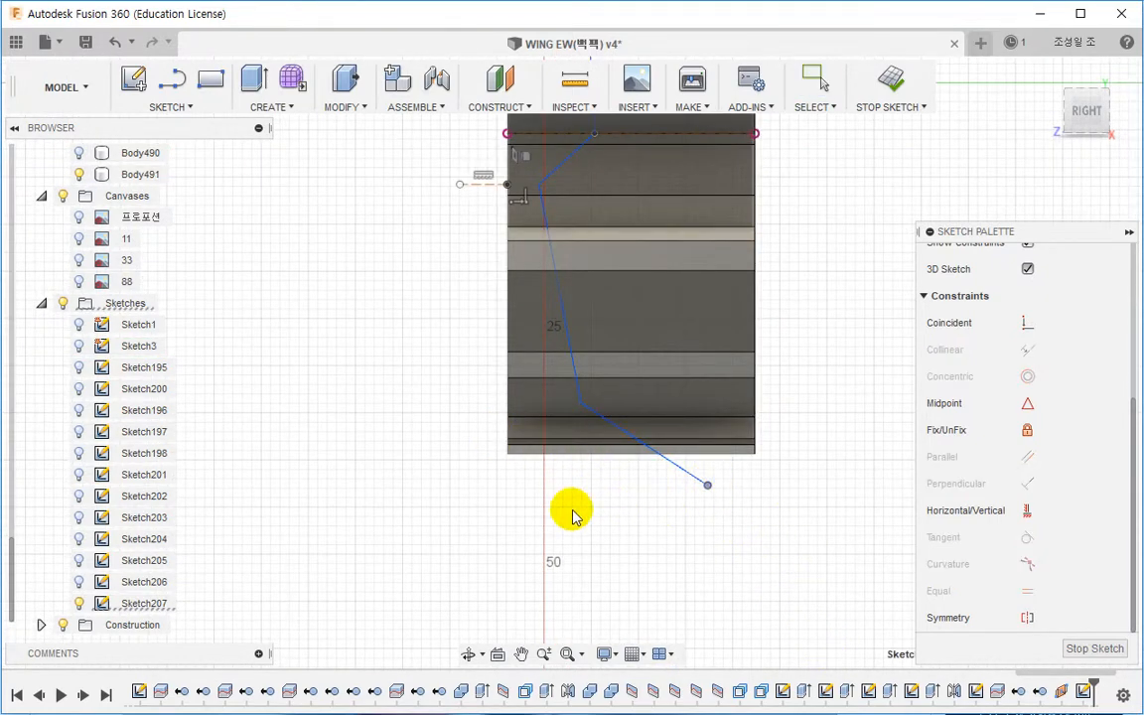
pyautogui.press('Delete')
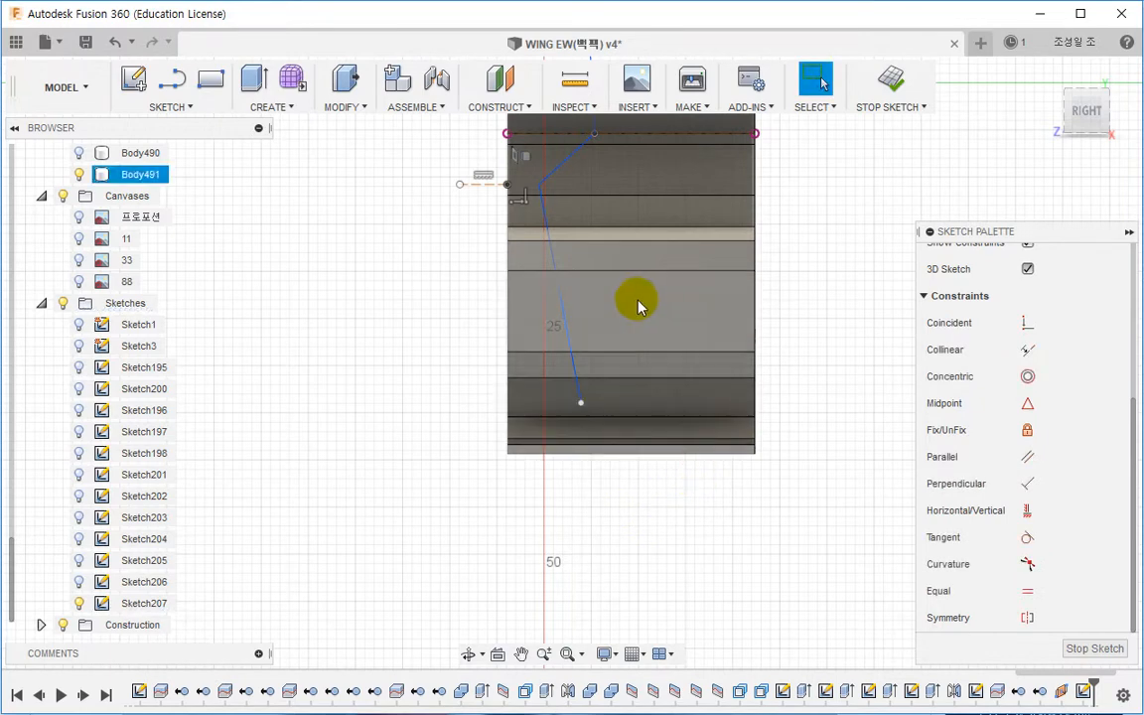
pyautogui.click(568, 323)
pyautogui.press('Delete')
# Step: Continue the polyline from the middle vertex with a segment about 16 mm down and a diagonal segment outward
pyautogui.scroll(3, 580, 238)
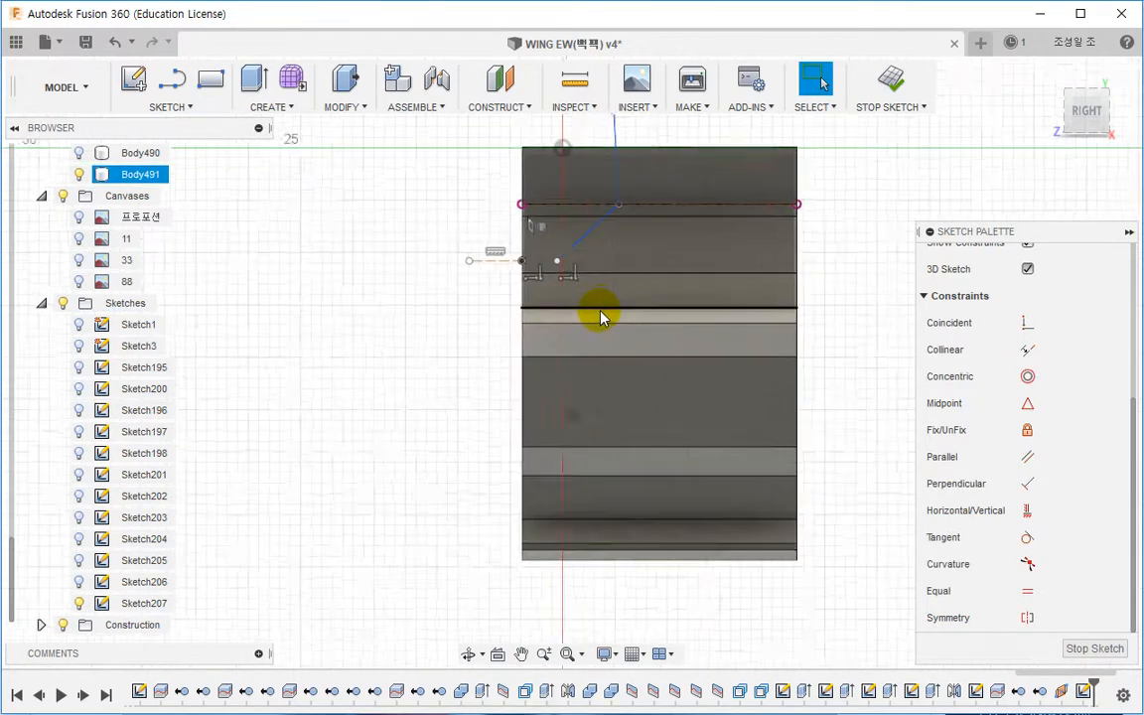
pyautogui.press('l')
pyautogui.click(546, 252)
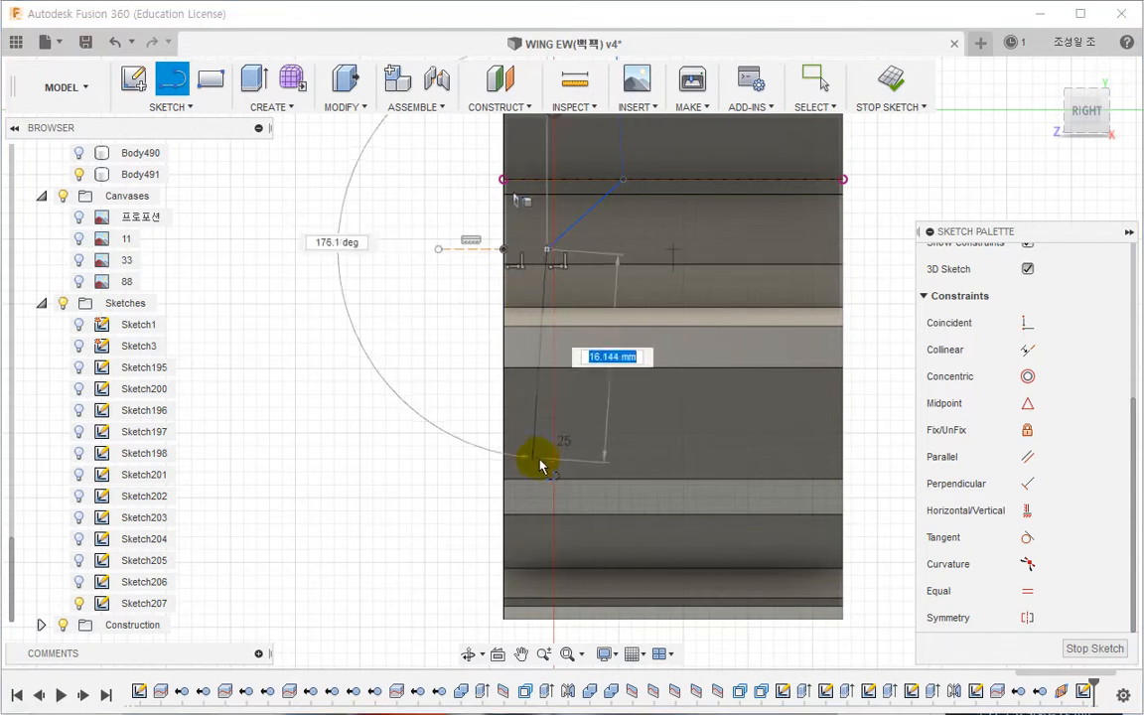
pyautogui.click(545, 462)
pyautogui.moveTo(715, 652)
pyautogui.mouseDown(button='middle')
pyautogui.moveTo(671, 541)
pyautogui.moveTo(617, 515)
pyautogui.moveTo(666, 521)
pyautogui.mouseUp(button='middle')
pyautogui.click(670, 541)
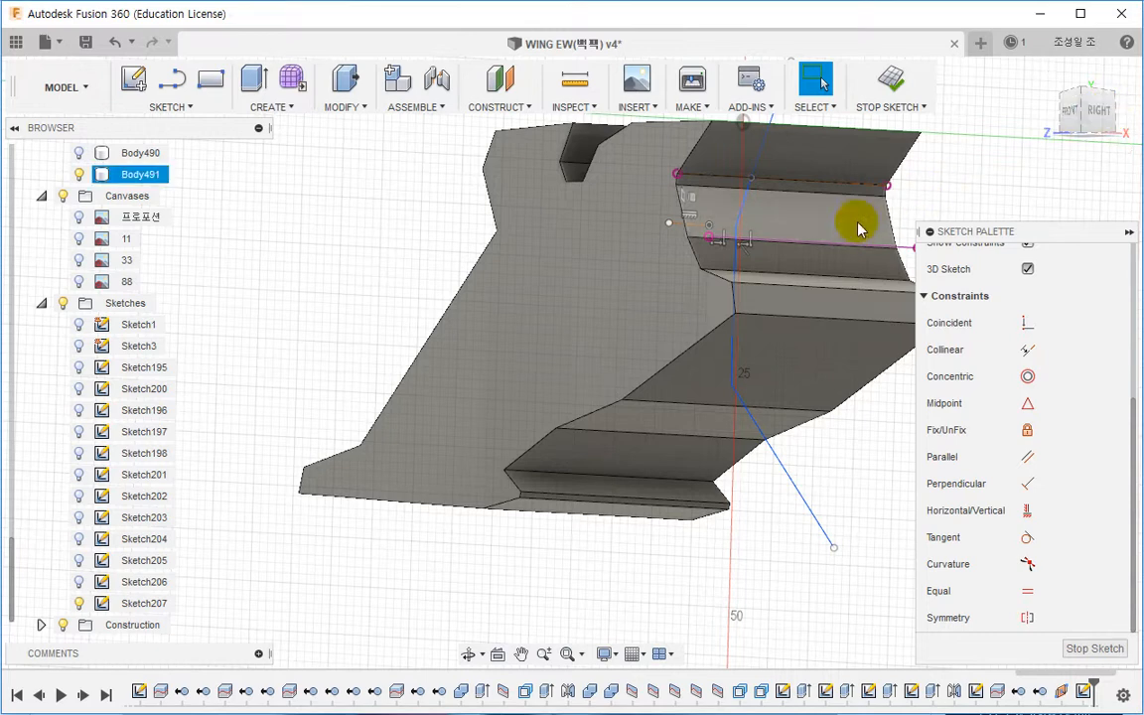
pyautogui.click(1109, 117)
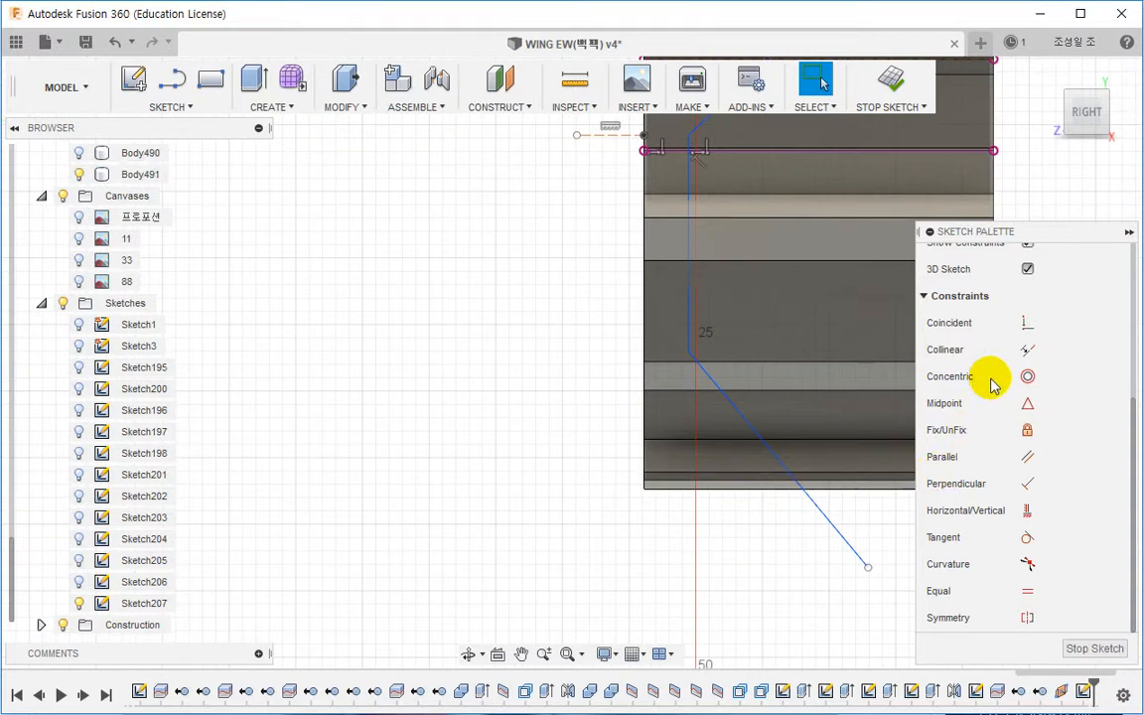
# Step: Make the lower polyline vertex coincident with the panel's bottom edge line
pyautogui.click(1026, 322)
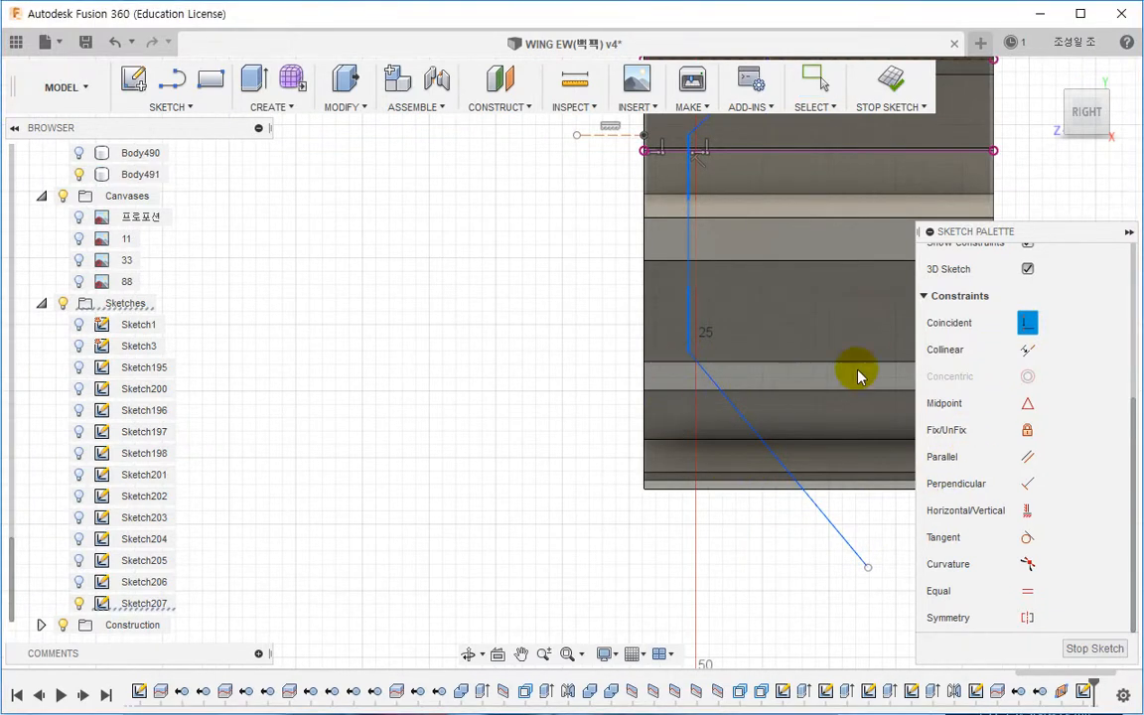
pyautogui.press('Escape')
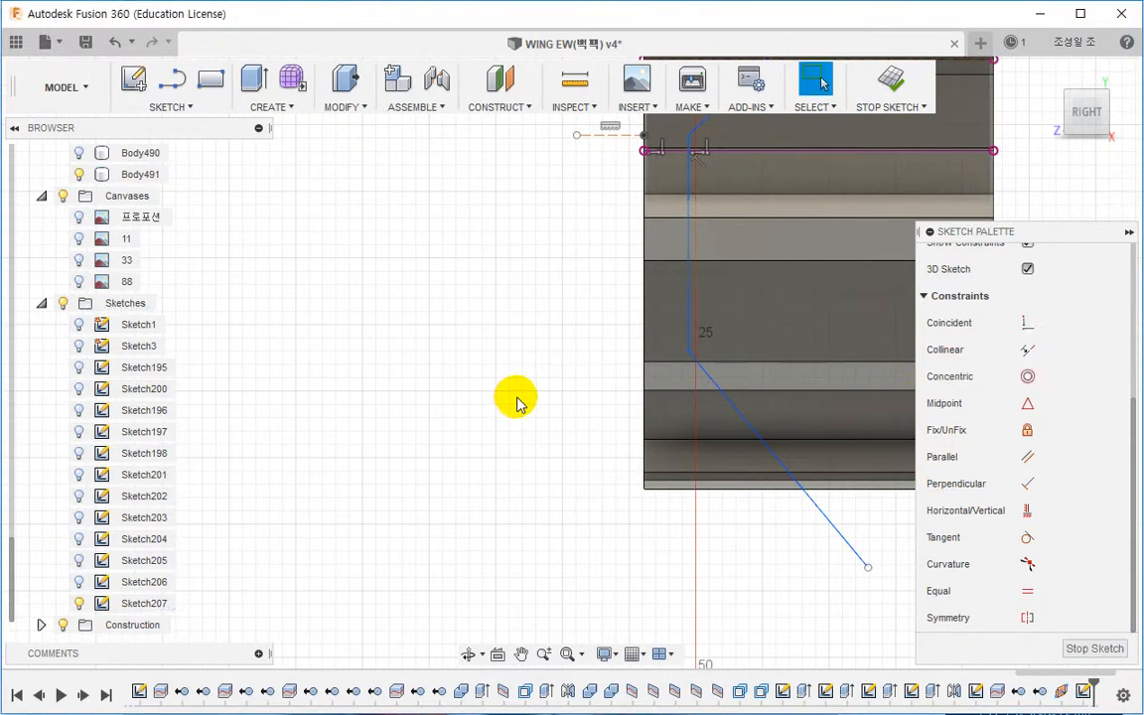
pyautogui.click(1026, 323)
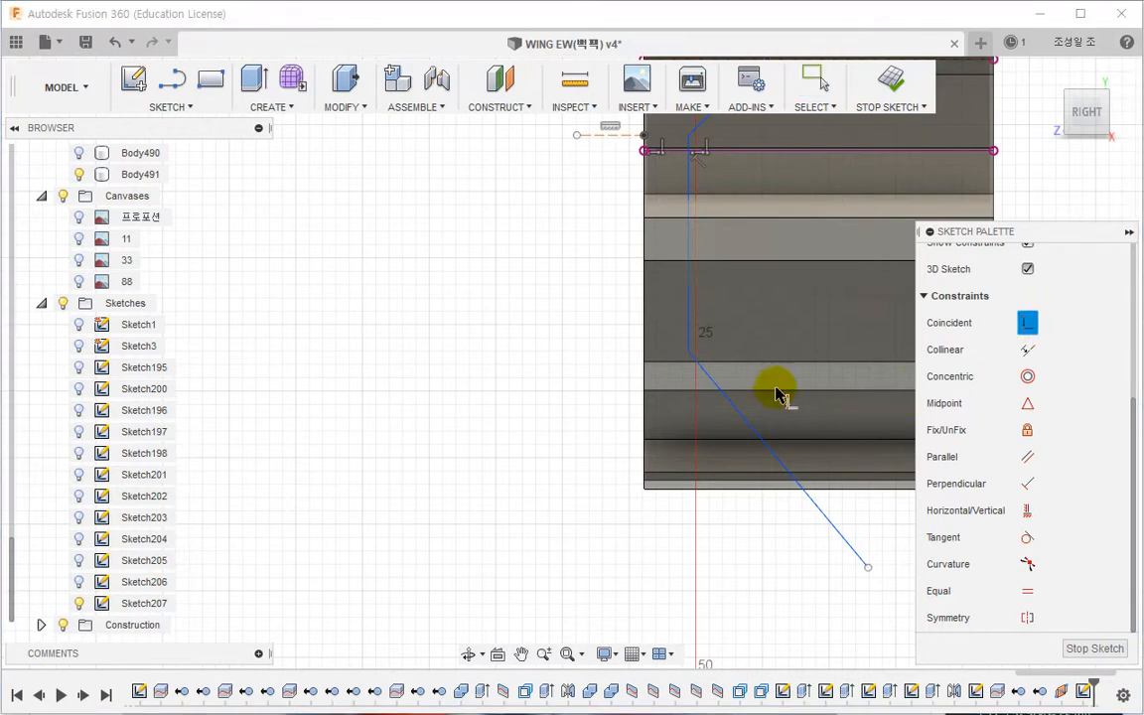
pyautogui.click(688, 352)
pyautogui.click(668, 480)
pyautogui.moveTo(668, 525); pyautogui.dragTo(617, 465, button='middle')
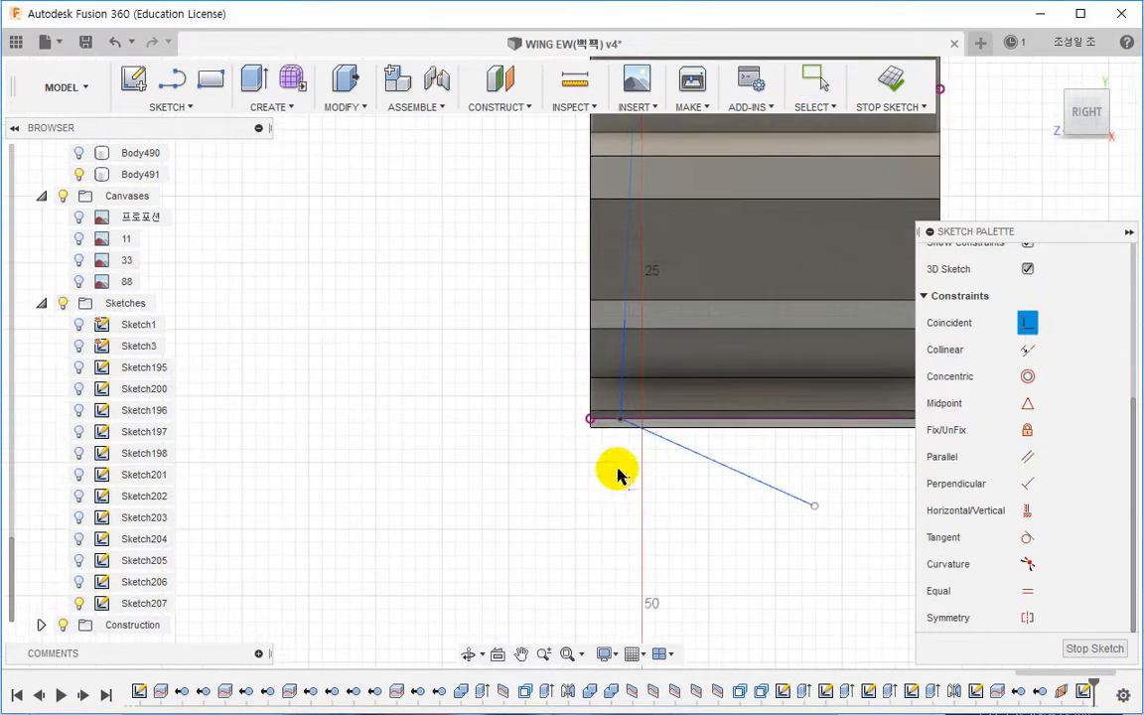
pyautogui.press('Escape')
pyautogui.scroll(-1, 701, 498)
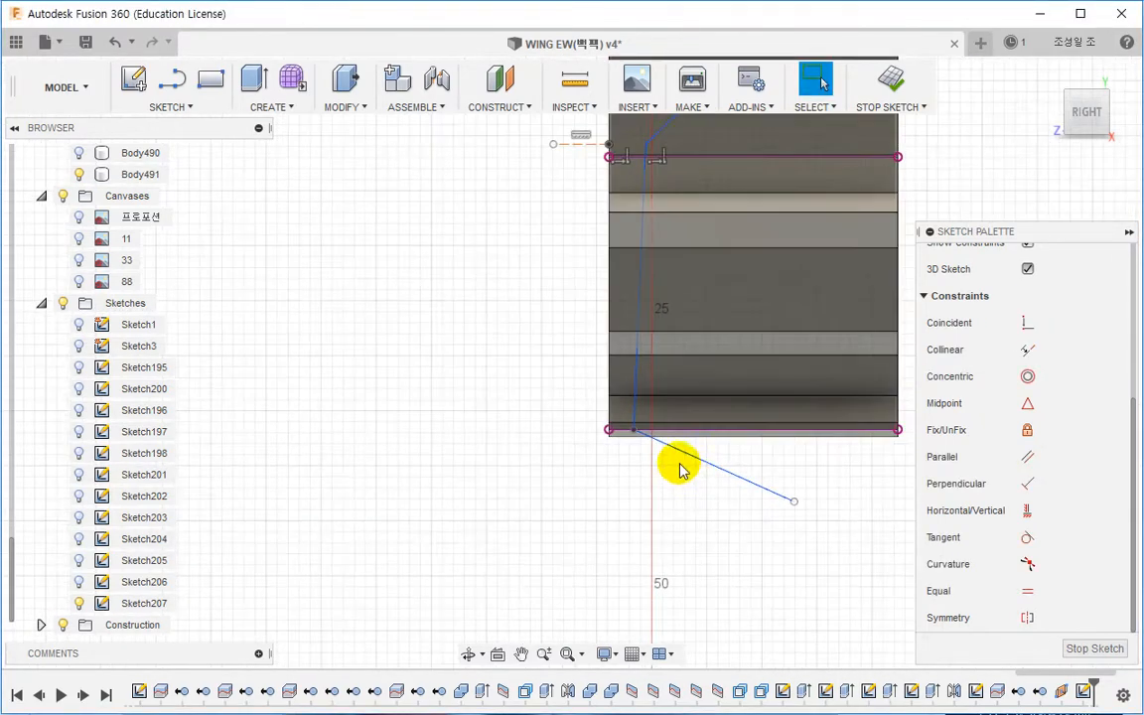
pyautogui.click(1028, 509)
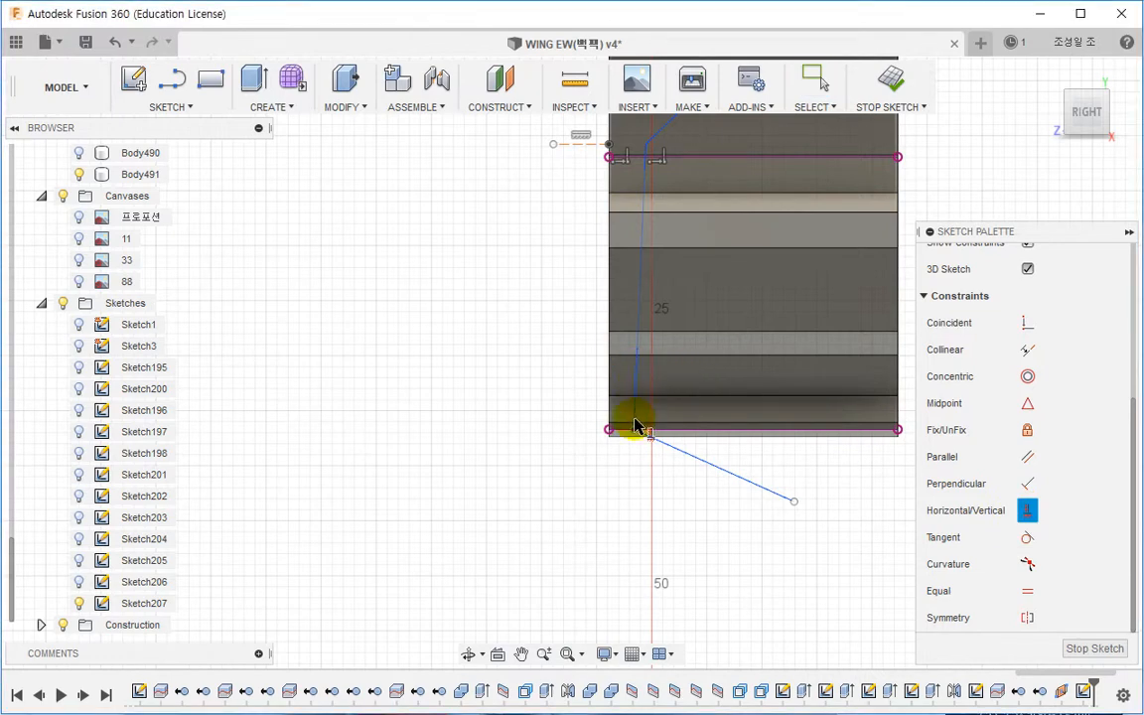
pyautogui.moveTo(636, 425)
pyautogui.keyDown('shift'); pyautogui.mouseDown(button='middle')
pyautogui.moveTo(684, 454)
pyautogui.moveTo(627, 387)
pyautogui.moveTo(651, 408)
pyautogui.moveTo(755, 363)
pyautogui.moveTo(717, 380)
pyautogui.moveTo(624, 386)
pyautogui.mouseUp(button='middle'); pyautogui.keyUp('shift')
# Step: Select all the geometry in the sketch and delete it
pyautogui.scroll(5, 986, 399)
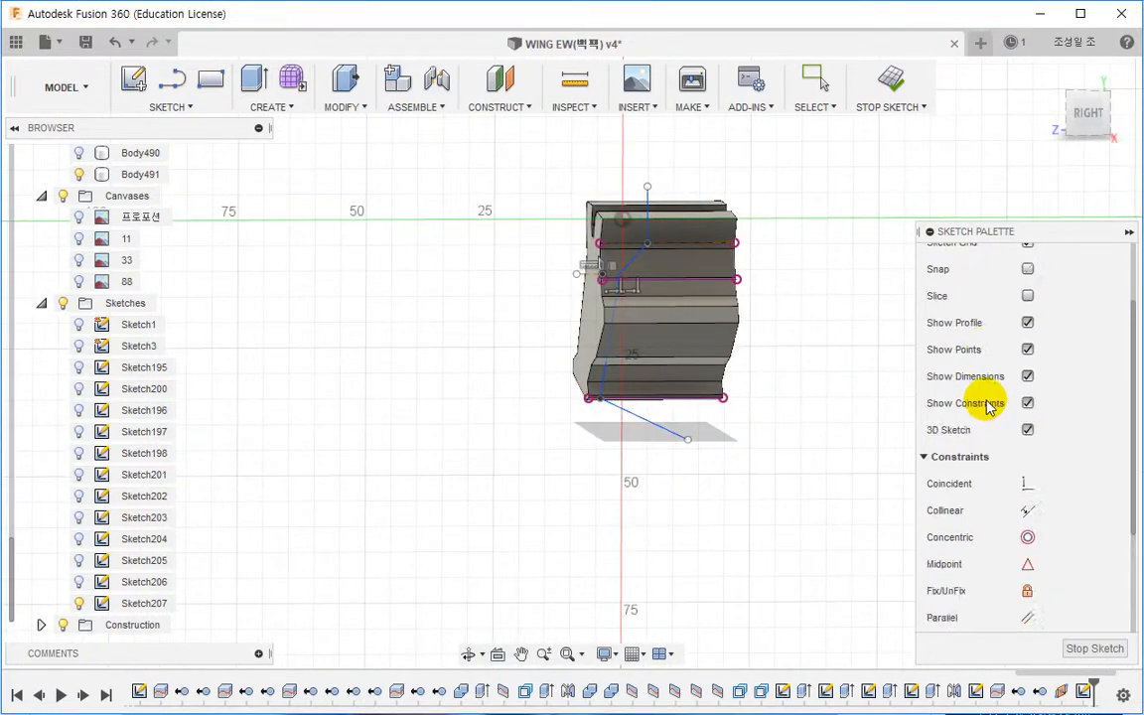
pyautogui.click(1027, 311)
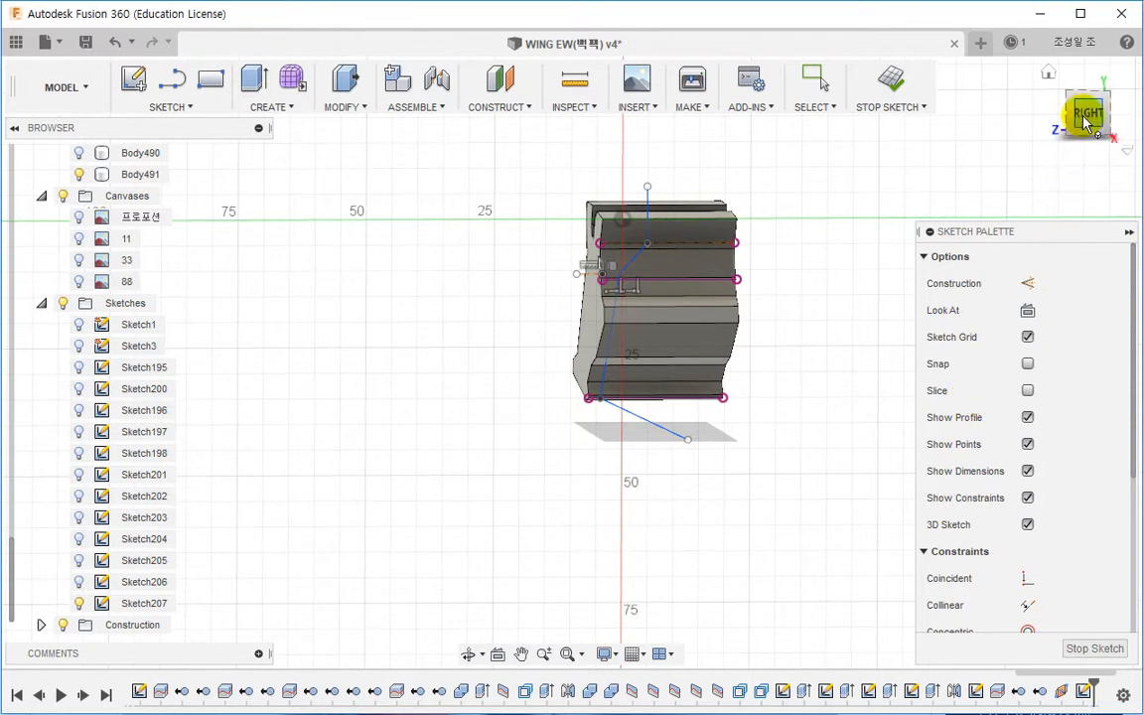
pyautogui.moveTo(489, 145)
pyautogui.mouseDown()
pyautogui.moveTo(646, 428)
pyautogui.moveTo(798, 602)
pyautogui.mouseUp()
pyautogui.press('Delete')
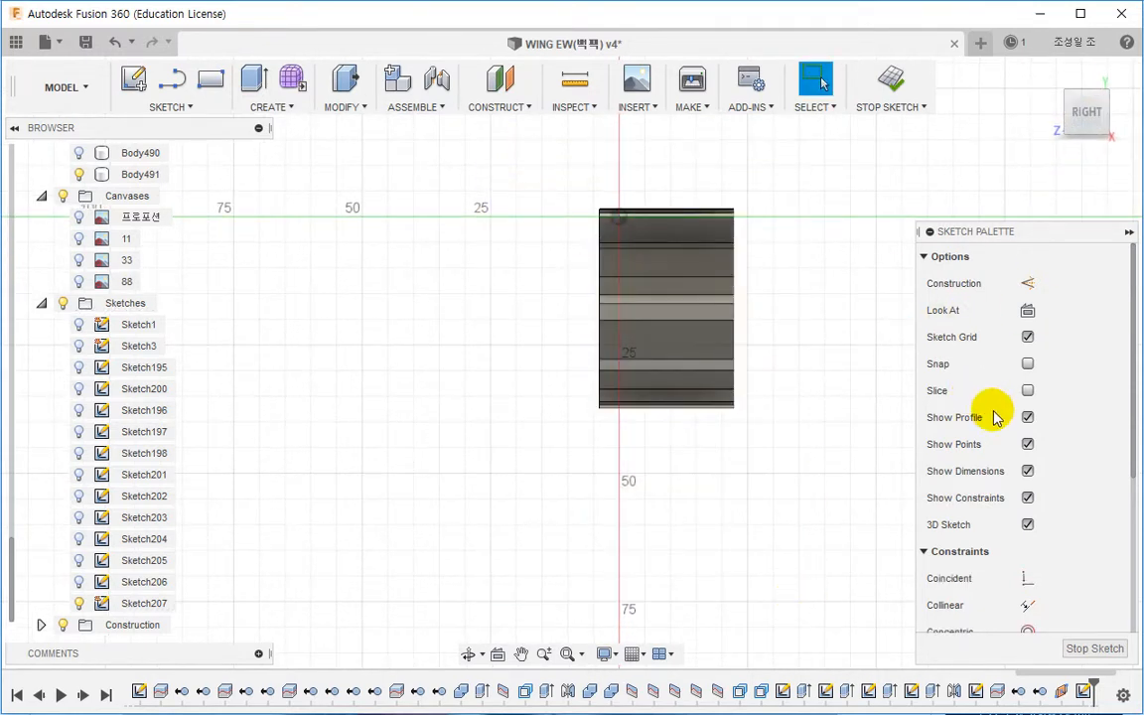
# Step: Turn off 3D Sketch mode in the sketch palette
pyautogui.scroll(-2, 1048, 436)
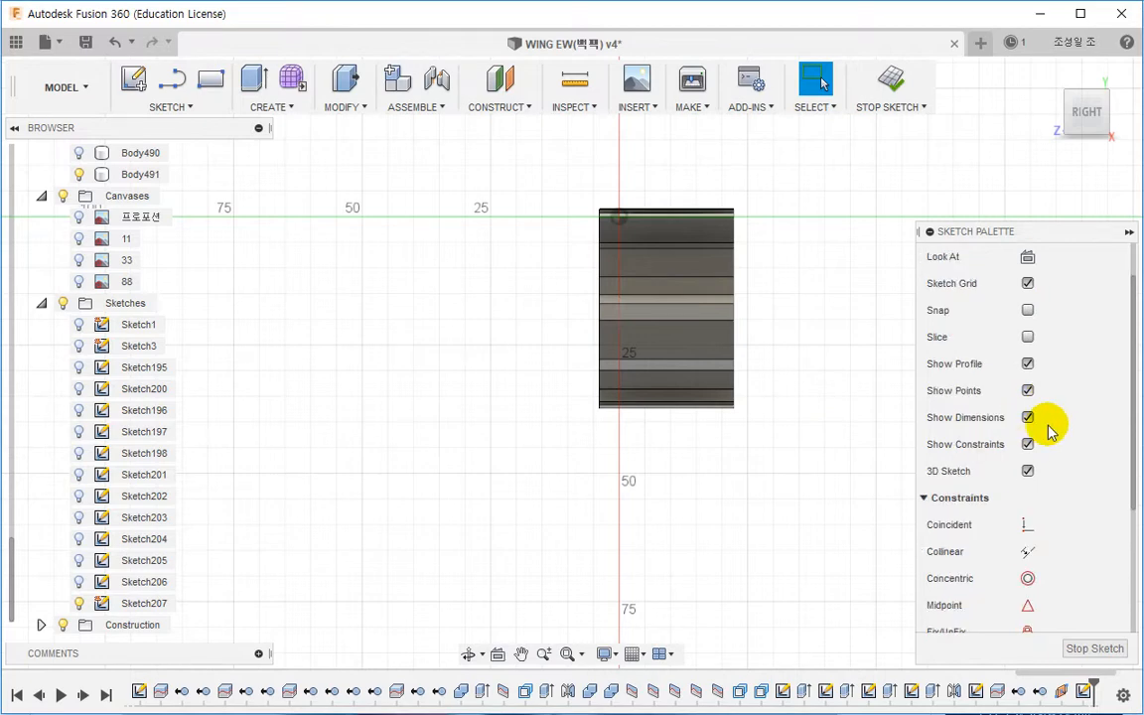
pyautogui.click(1027, 473)
pyautogui.scroll(5, 574, 194)
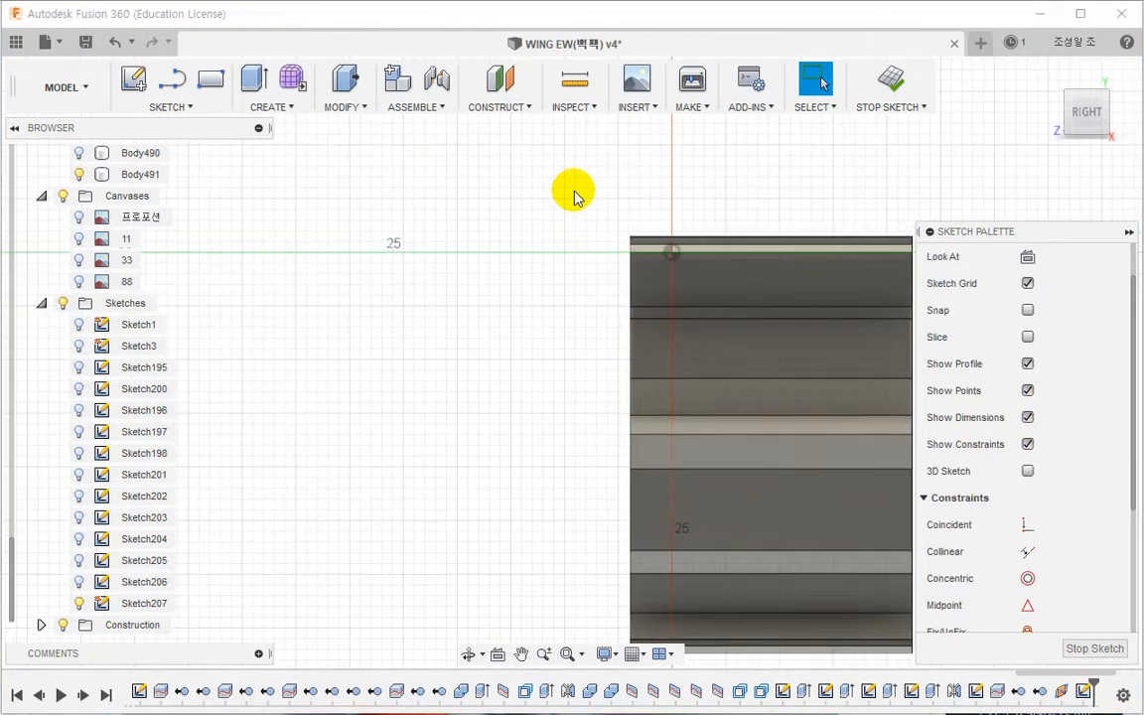
# Step: Draw a new polyline from above the panel down, jogging diagonally inward, running vertically, then angling outward at the bottom
pyautogui.press('a')
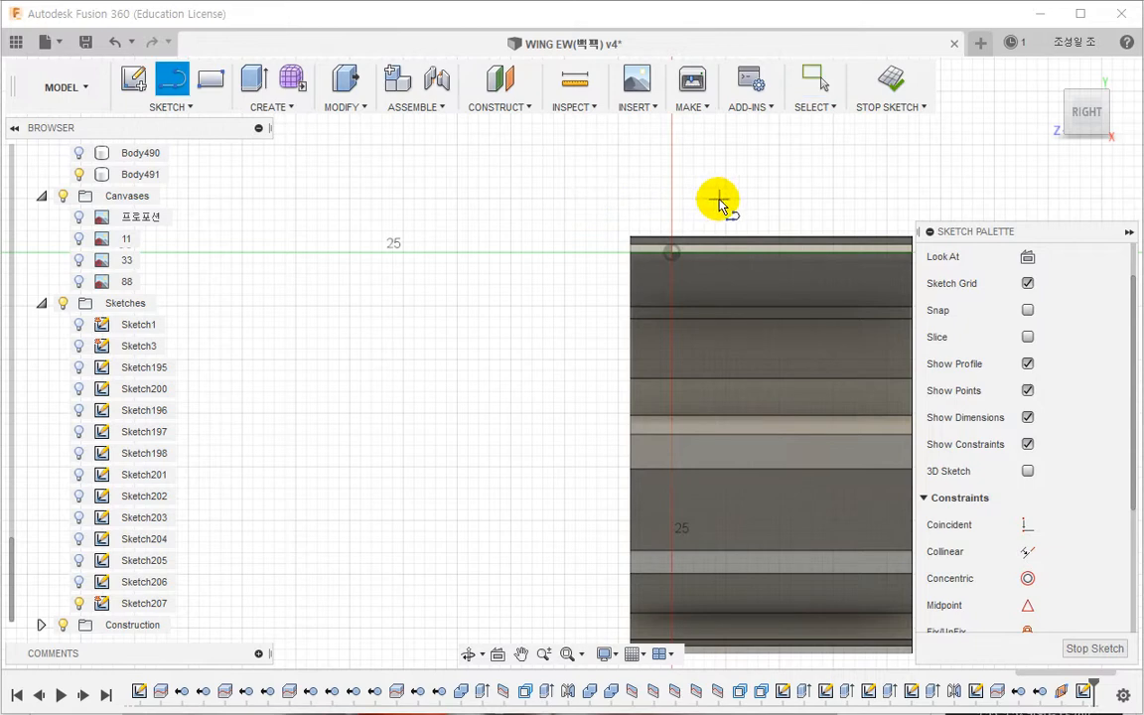
pyautogui.click(711, 198)
pyautogui.click(711, 111)
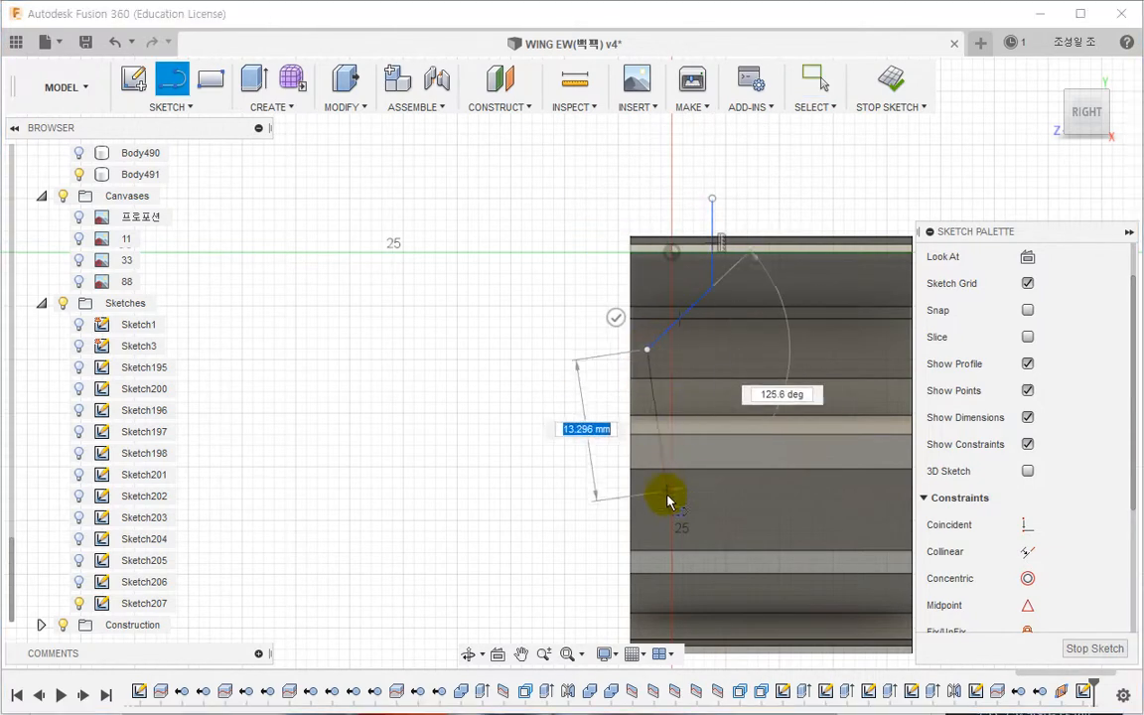
pyautogui.moveTo(669, 500); pyautogui.dragTo(631, 223, button='middle')
pyautogui.click(610, 339)
pyautogui.click(684, 401)
pyautogui.press('Escape')
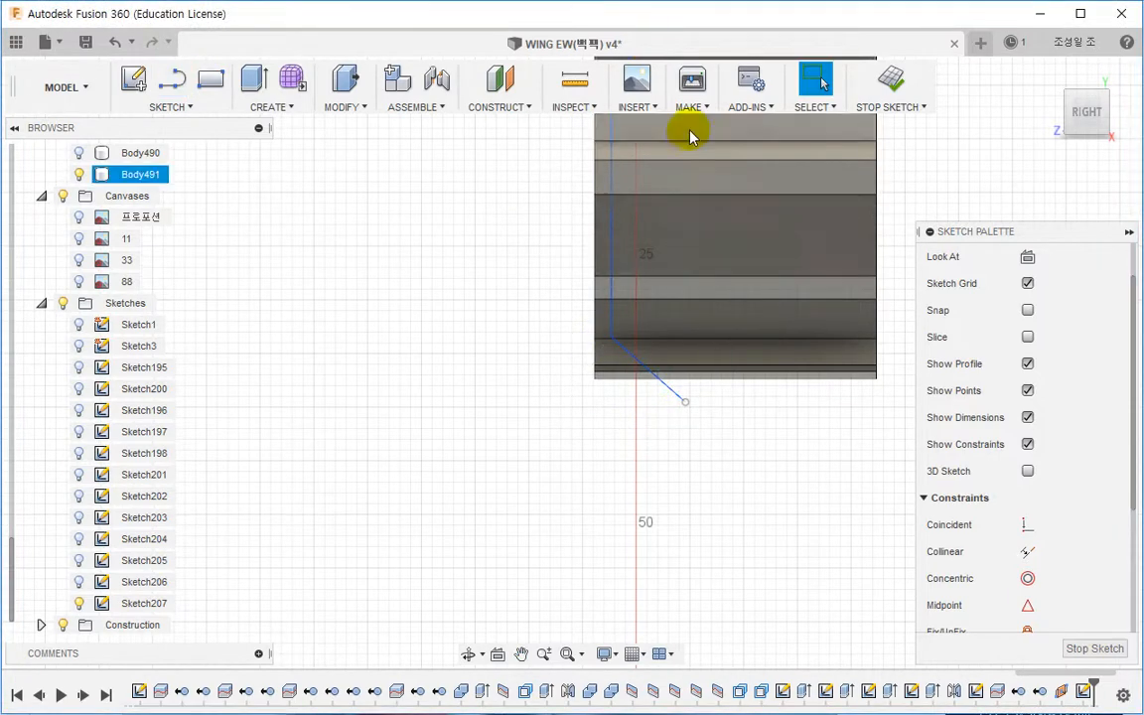
# Step: Project a corner vertex of the wing body into the sketch
pyautogui.moveTo(689, 136); pyautogui.dragTo(672, 446, button='middle')
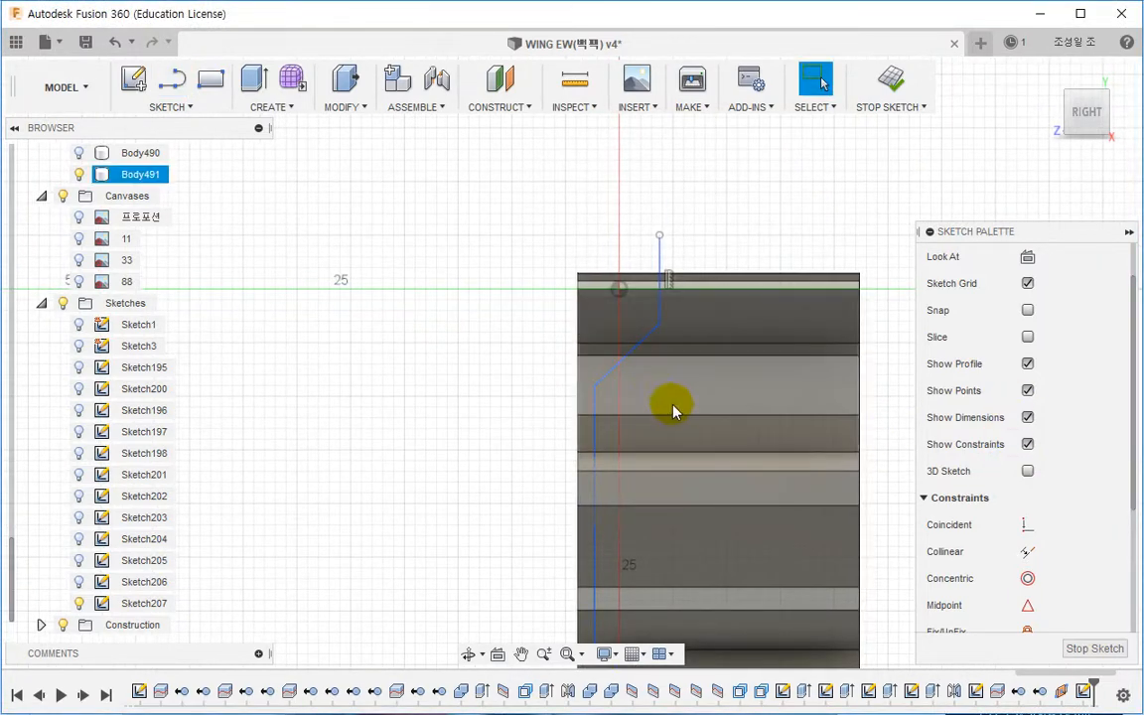
pyautogui.moveTo(671, 403)
pyautogui.keyDown('shift'); pyautogui.mouseDown(button='middle')
pyautogui.moveTo(723, 414)
pyautogui.moveTo(545, 359)
pyautogui.moveTo(562, 349)
pyautogui.moveTo(465, 303)
pyautogui.mouseUp(button='middle'); pyautogui.keyUp('shift')
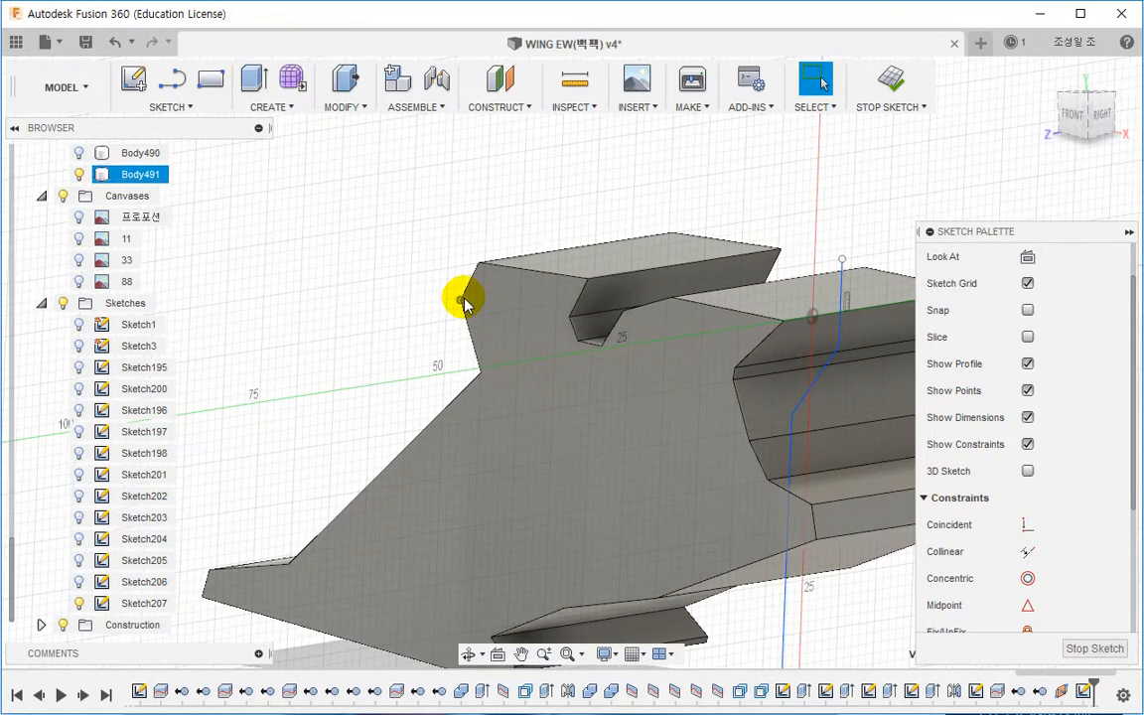
pyautogui.press('p')
pyautogui.click(462, 299)
pyautogui.click(1041, 357)
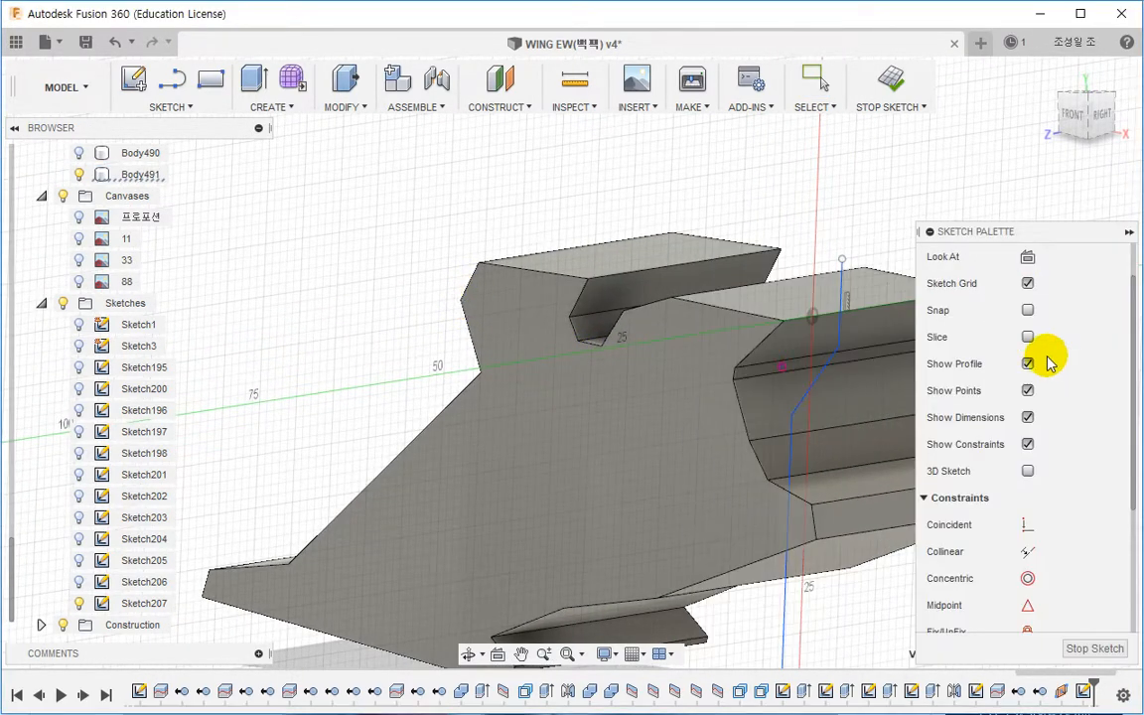
# Step: Make the polyline's upper jog vertex coincident with the projected vertex
pyautogui.moveTo(594, 358); pyautogui.dragTo(391, 345, button='middle')
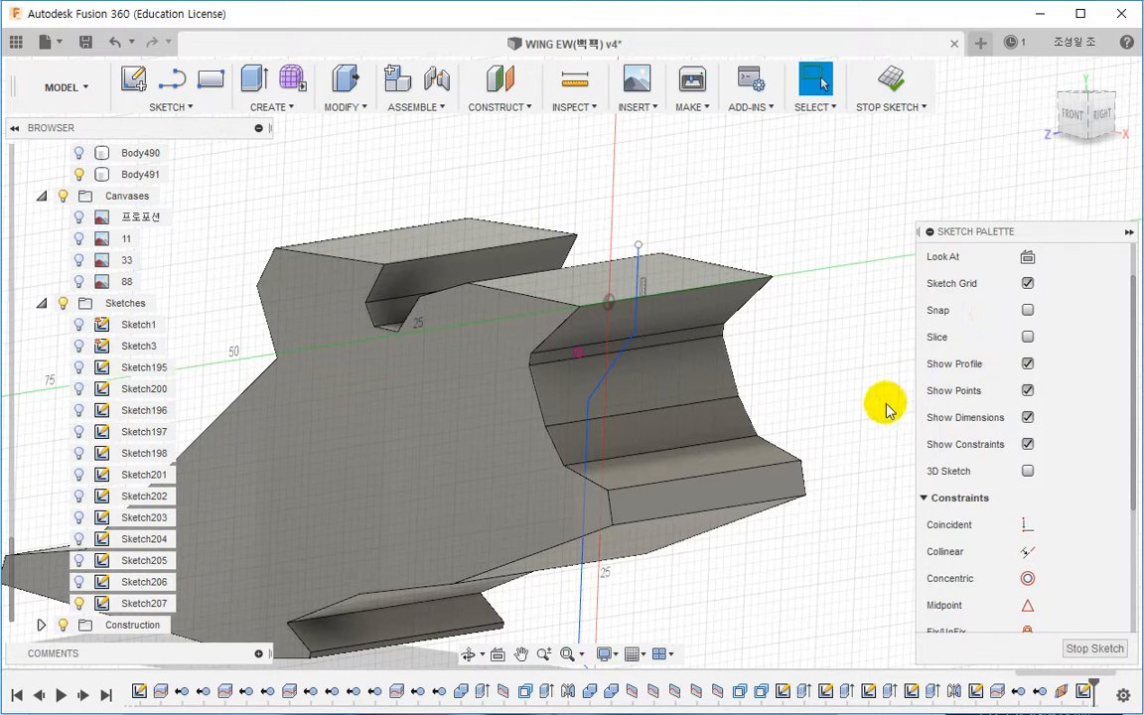
pyautogui.keyDown('shift'); pyautogui.moveTo(759, 390); pyautogui.dragTo(769, 372, button='middle'); pyautogui.keyUp('shift')
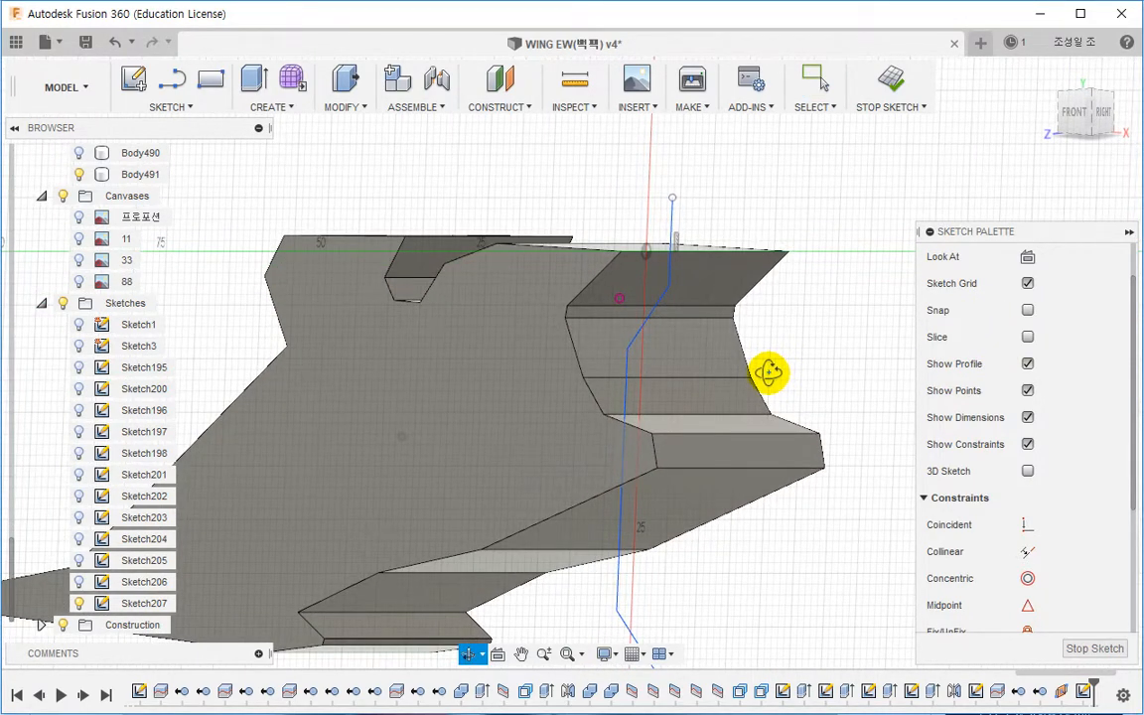
pyautogui.keyDown('shift'); pyautogui.moveTo(769, 372); pyautogui.dragTo(770, 375, button='middle'); pyautogui.keyUp('shift')
pyautogui.click(640, 311)
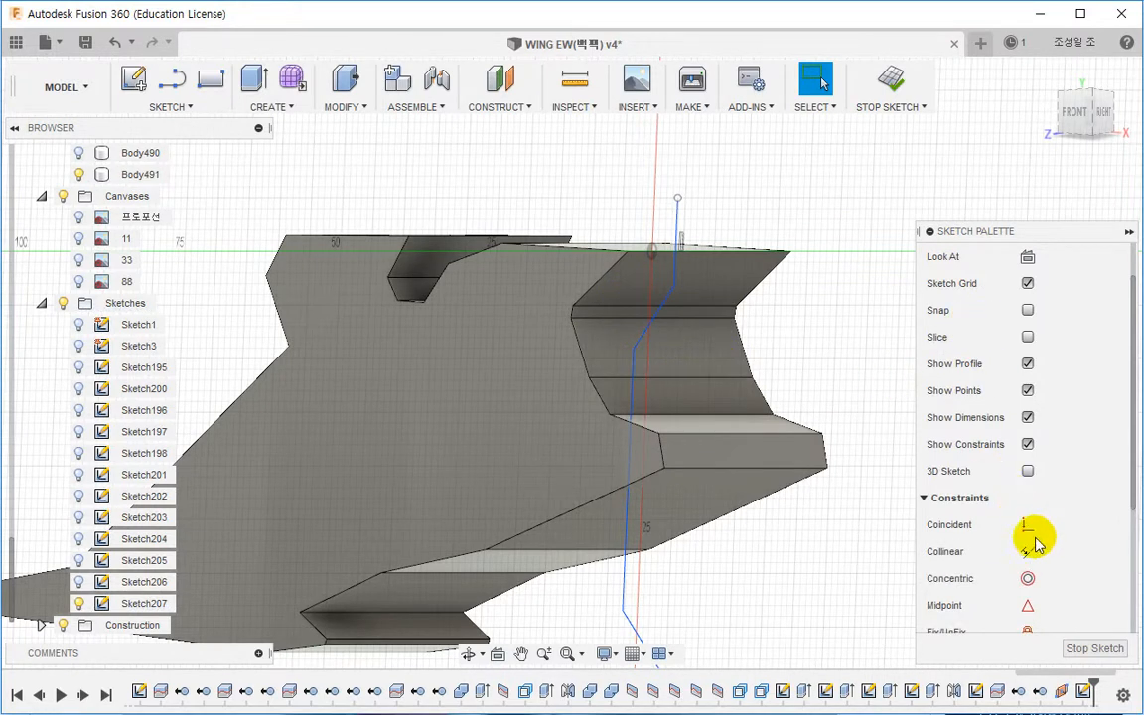
pyautogui.click(1027, 525)
pyautogui.click(633, 349)
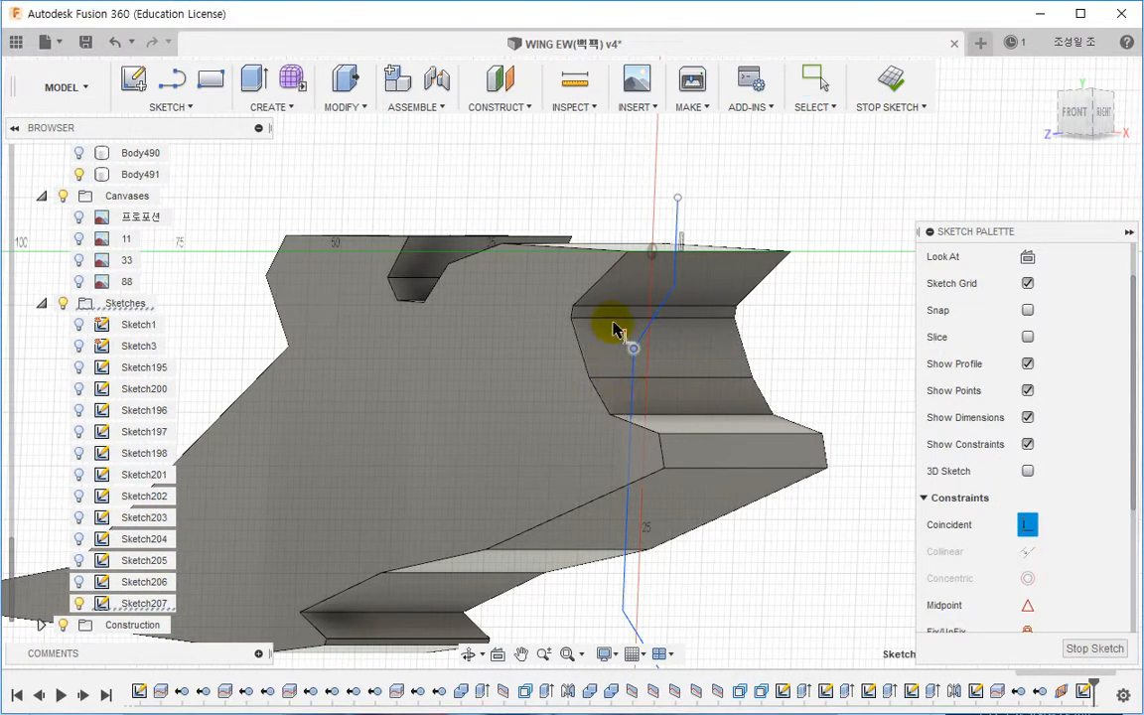
# Step: Project the panel's upper horizontal edge into the sketch from the right-side view
pyautogui.click(1100, 127)
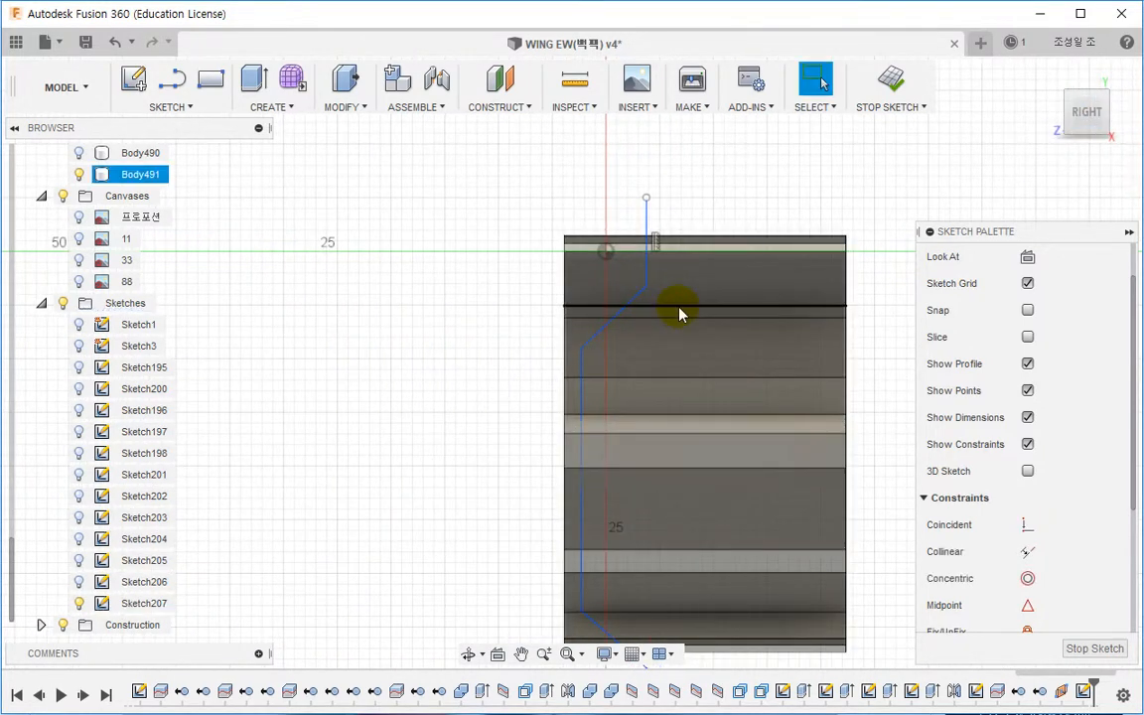
pyautogui.press('p')
pyautogui.click(681, 309)
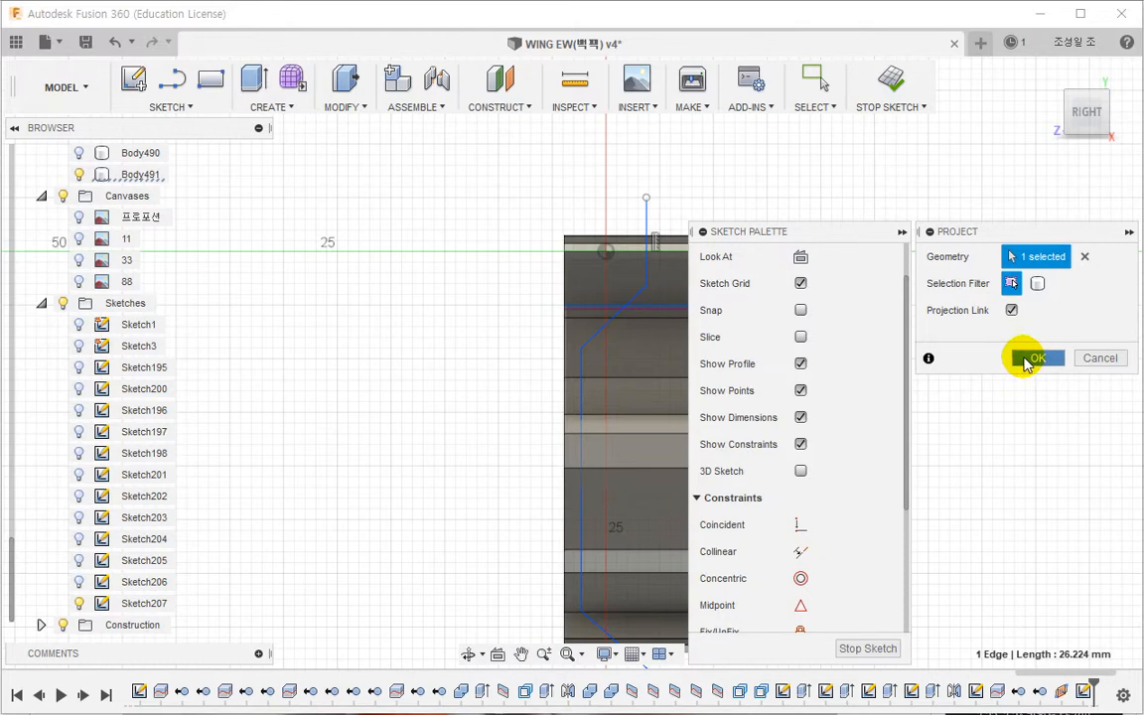
pyautogui.click(1032, 359)
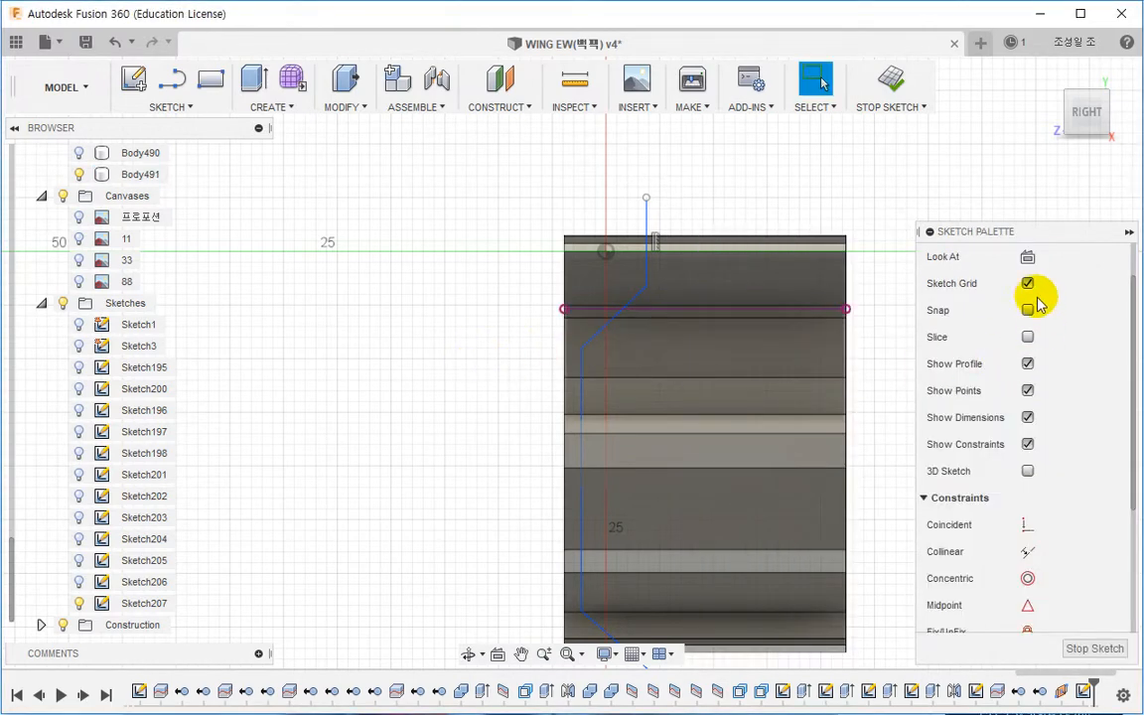
pyautogui.click(1027, 256)
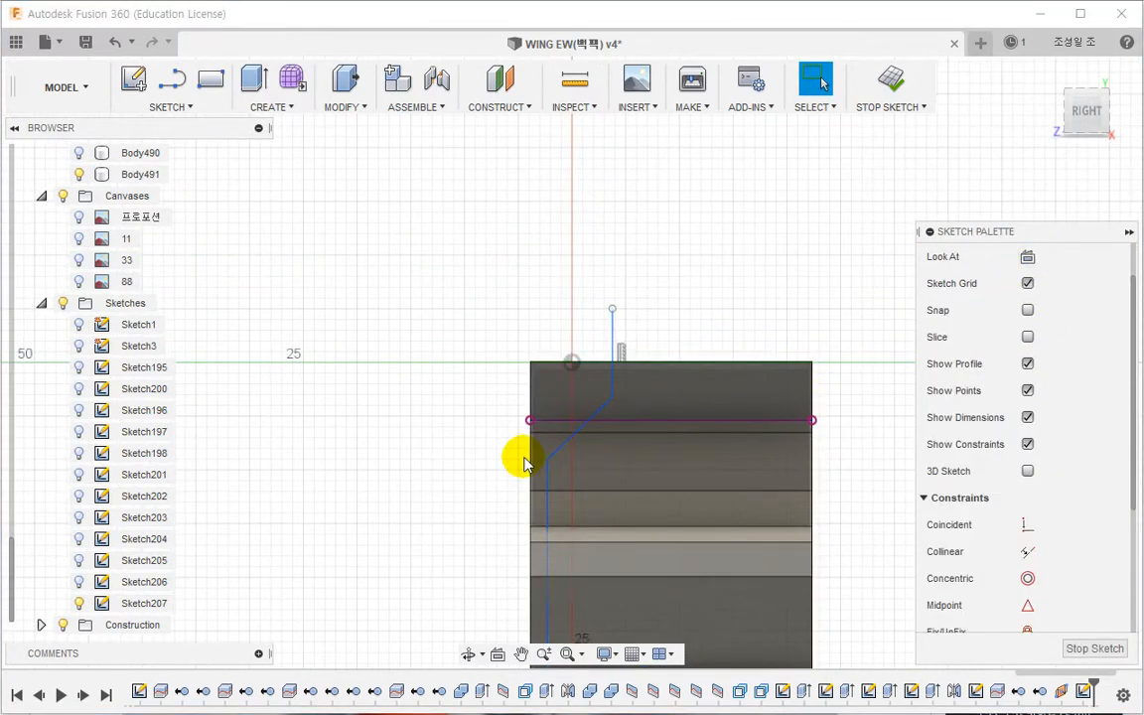
# Step: Try making the polyline's lower jog vertex coincident with the projected edge line
pyautogui.scroll(3, 521, 460)
pyautogui.click(1028, 524)
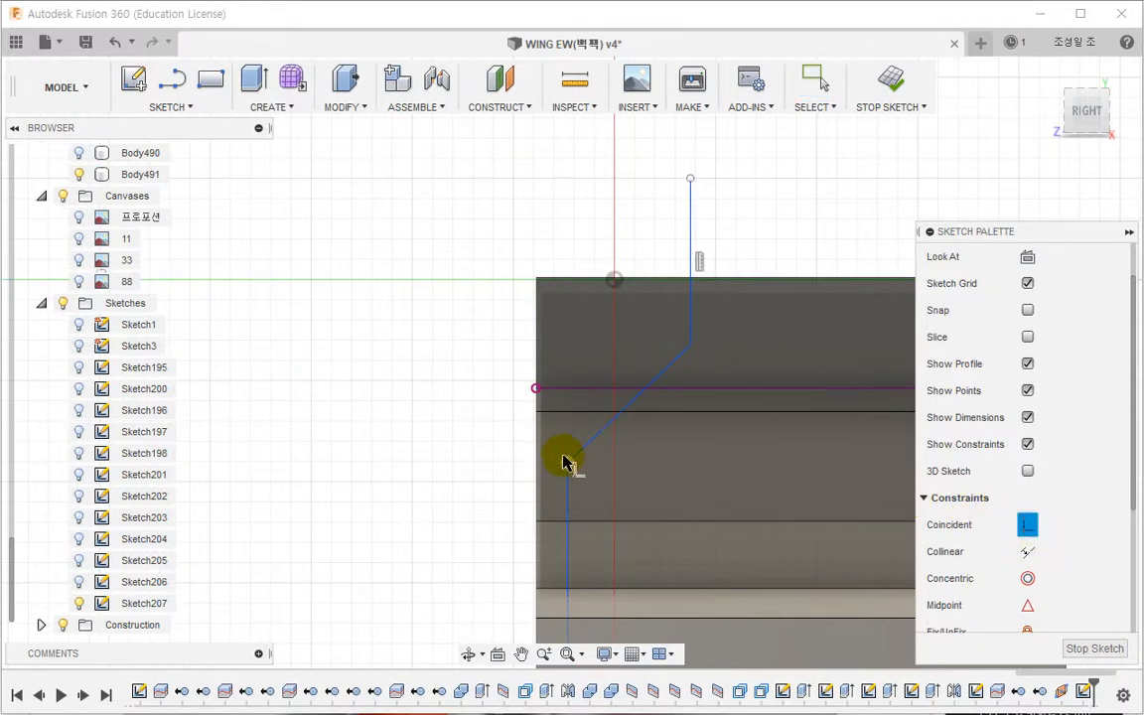
pyautogui.click(567, 459)
pyautogui.click(569, 390)
pyautogui.moveTo(516, 456); pyautogui.dragTo(518, 313, button='middle')
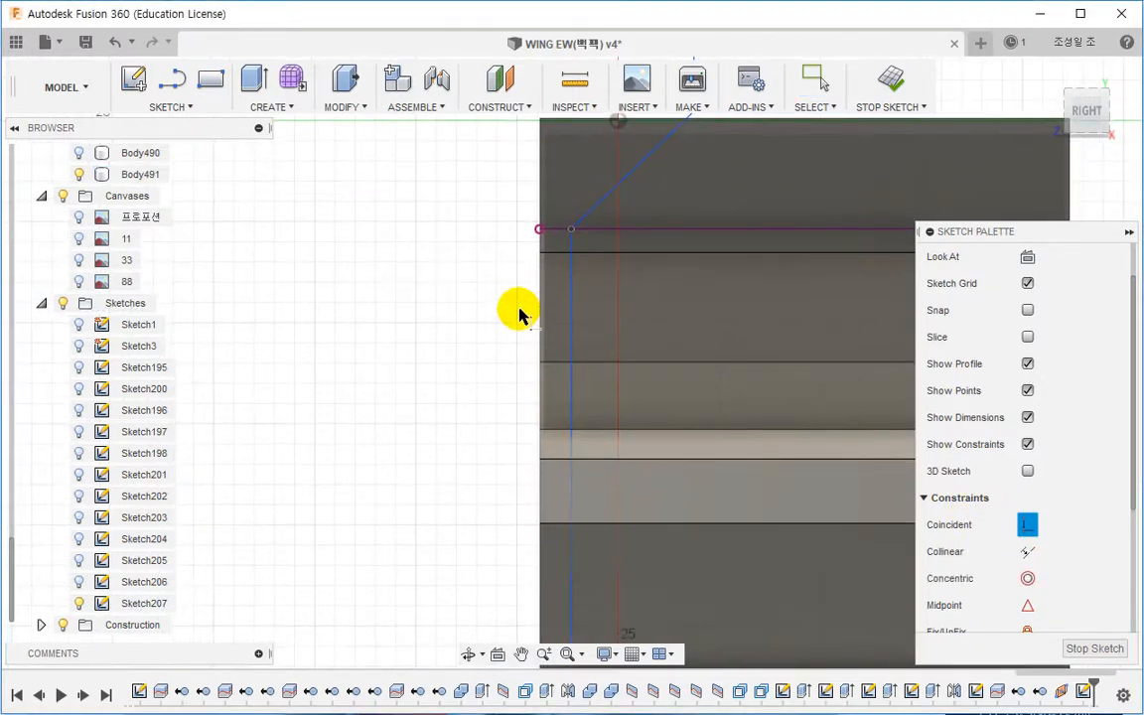
pyautogui.scroll(-3, 537, 358)
pyautogui.moveTo(544, 439)
pyautogui.mouseDown(button='middle')
pyautogui.moveTo(521, 376)
pyautogui.moveTo(520, 486)
pyautogui.mouseUp(button='middle')
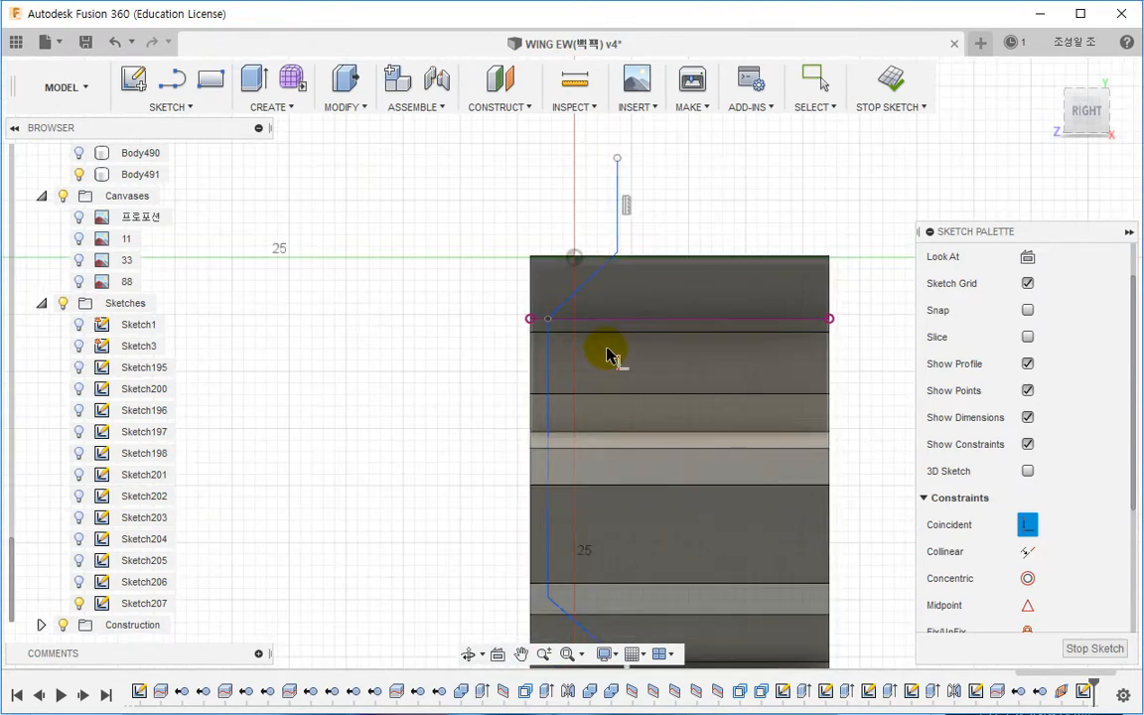
pyautogui.moveTo(605, 357)
pyautogui.keyDown('shift'); pyautogui.mouseDown(button='middle')
pyautogui.moveTo(651, 352)
pyautogui.moveTo(622, 354)
pyautogui.mouseUp(button='middle'); pyautogui.keyUp('shift')
pyautogui.press('Escape')
pyautogui.hotkey('ctrl', 'z')
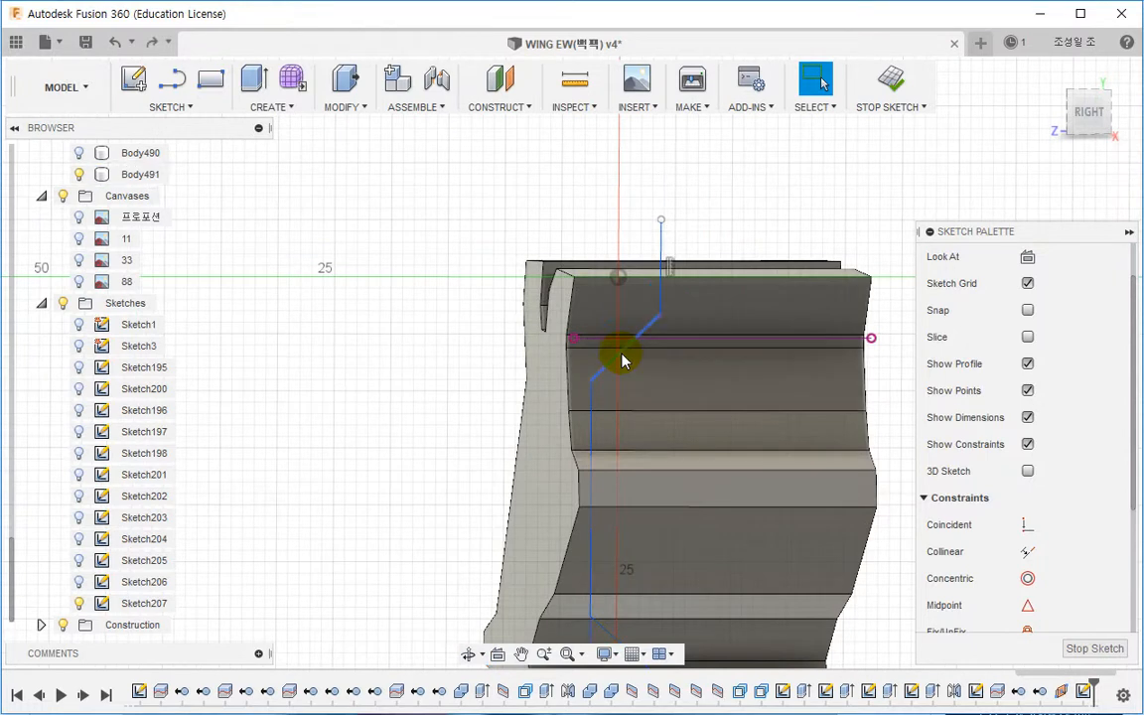
pyautogui.hotkey('ctrl', 'z')
# Step: Make the polyline's upper jog vertex coincident with the projected edge line
pyautogui.click(1027, 524)
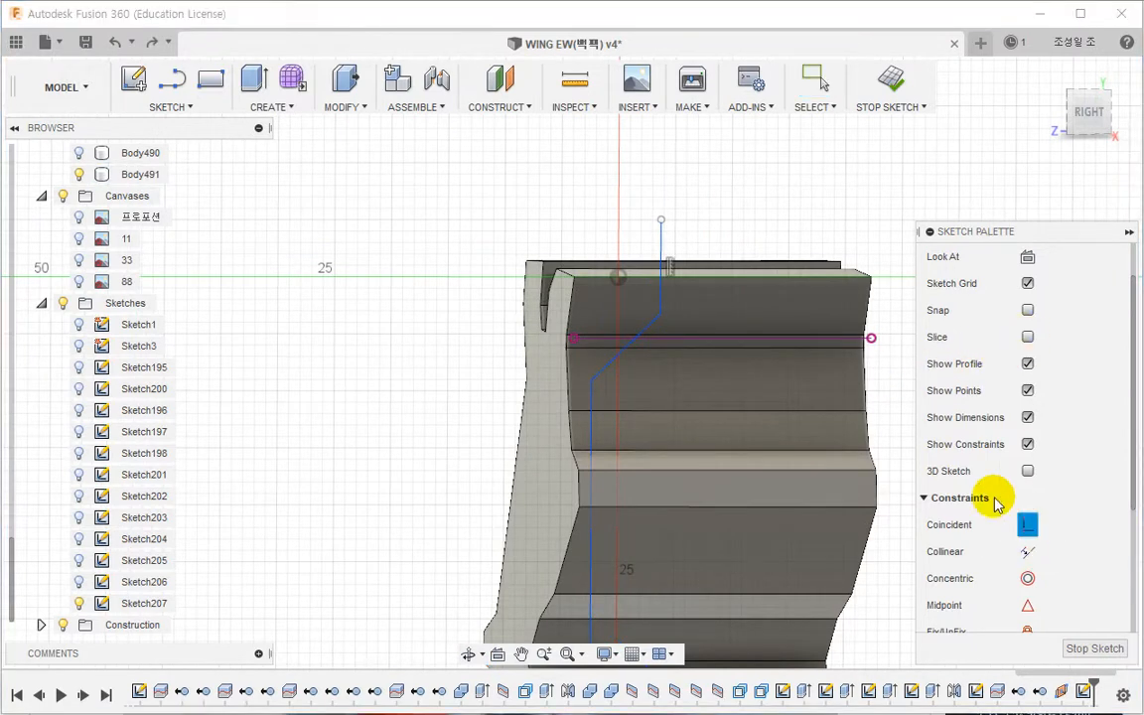
pyautogui.click(652, 315)
pyautogui.click(1028, 525)
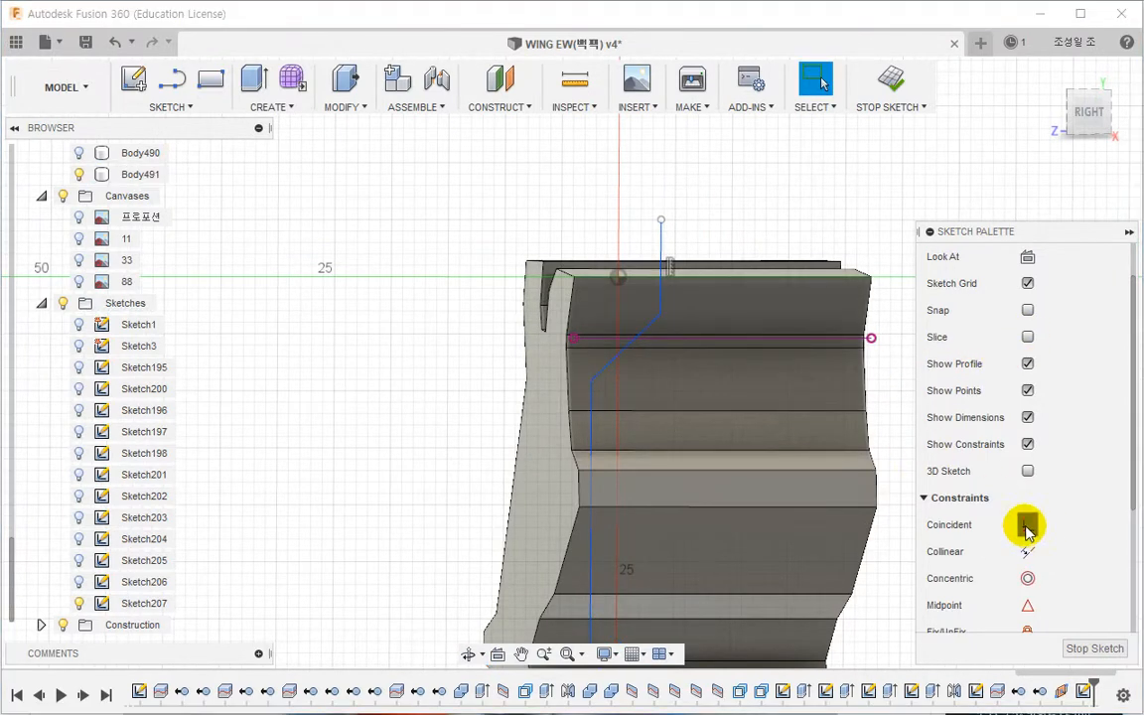
pyautogui.click(677, 329)
pyautogui.click(677, 339)
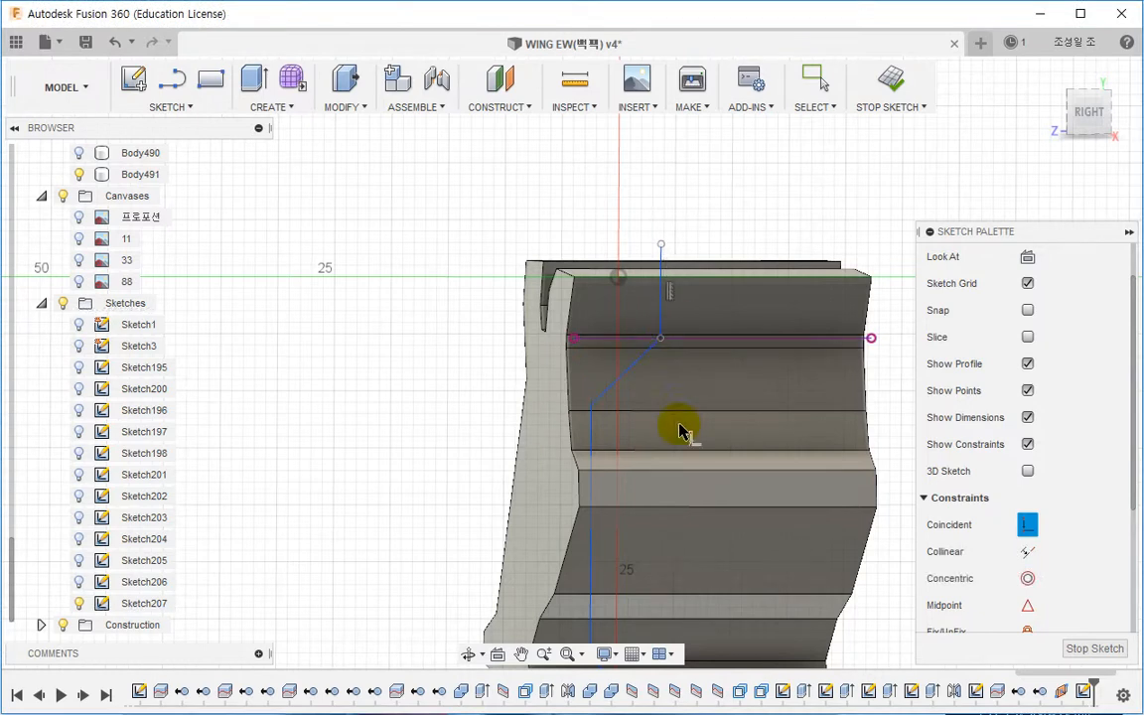
# Step: Project another vertex of the wing body's side into the sketch
pyautogui.moveTo(681, 429)
pyautogui.mouseDown(button='middle')
pyautogui.moveTo(686, 392)
pyautogui.moveTo(638, 413)
pyautogui.moveTo(676, 414)
pyautogui.mouseUp(button='middle')
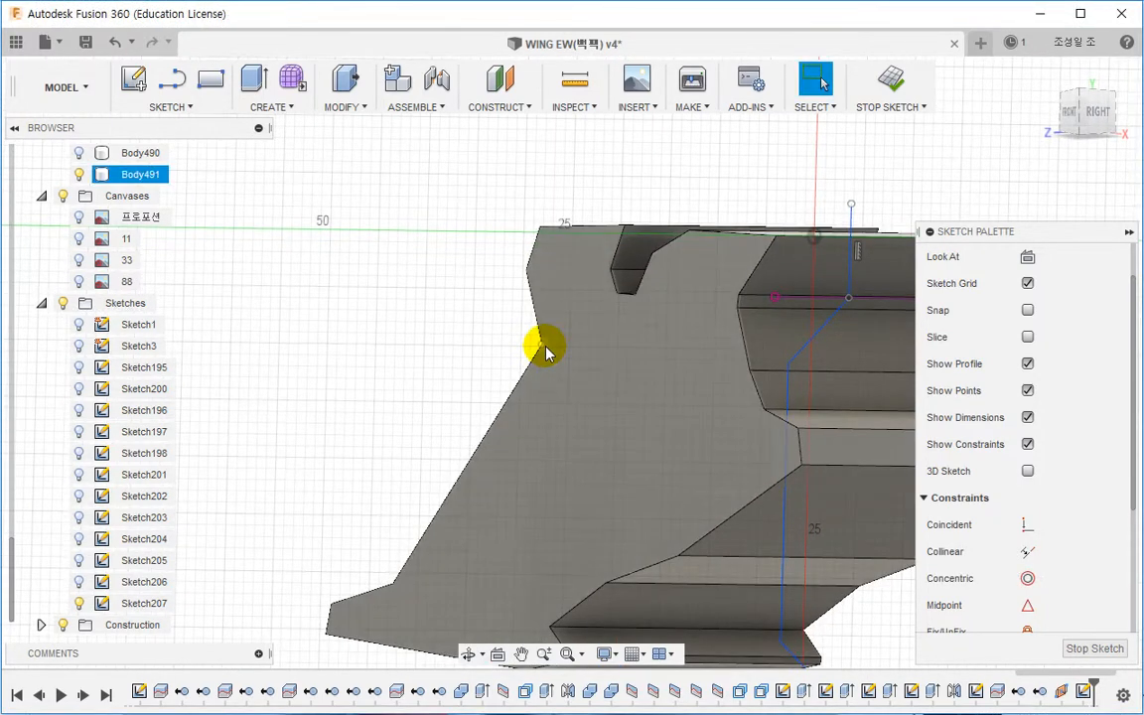
pyautogui.press('p')
pyautogui.click(978, 396)
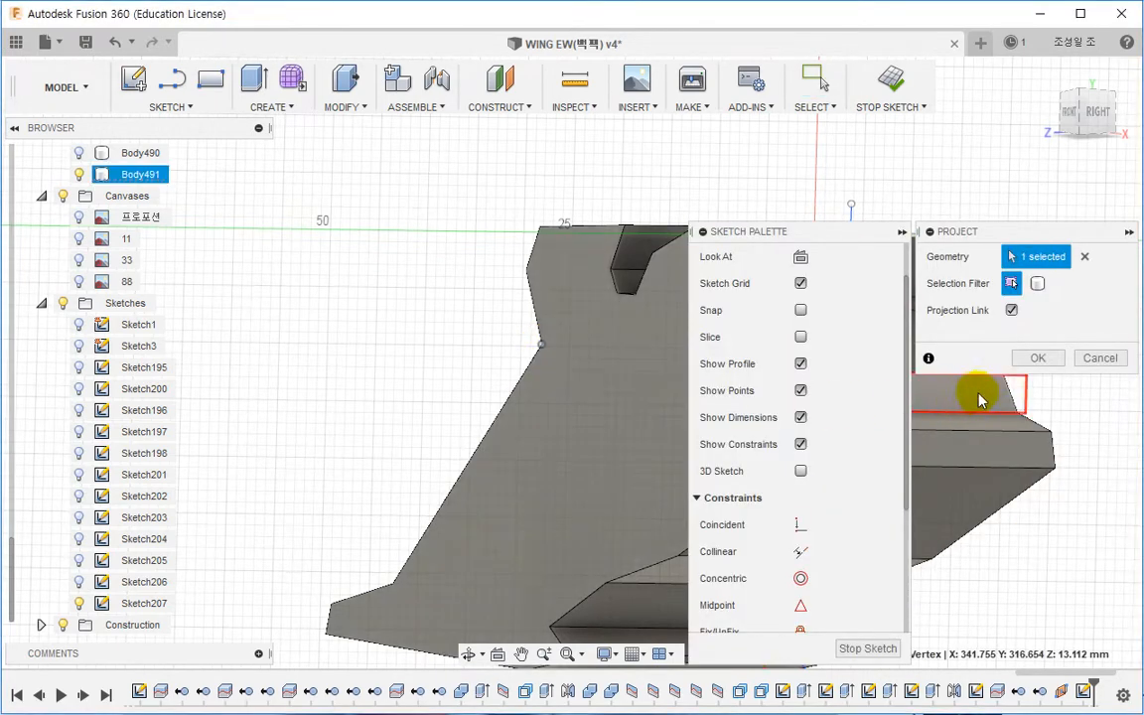
pyautogui.click(1034, 359)
pyautogui.click(1027, 256)
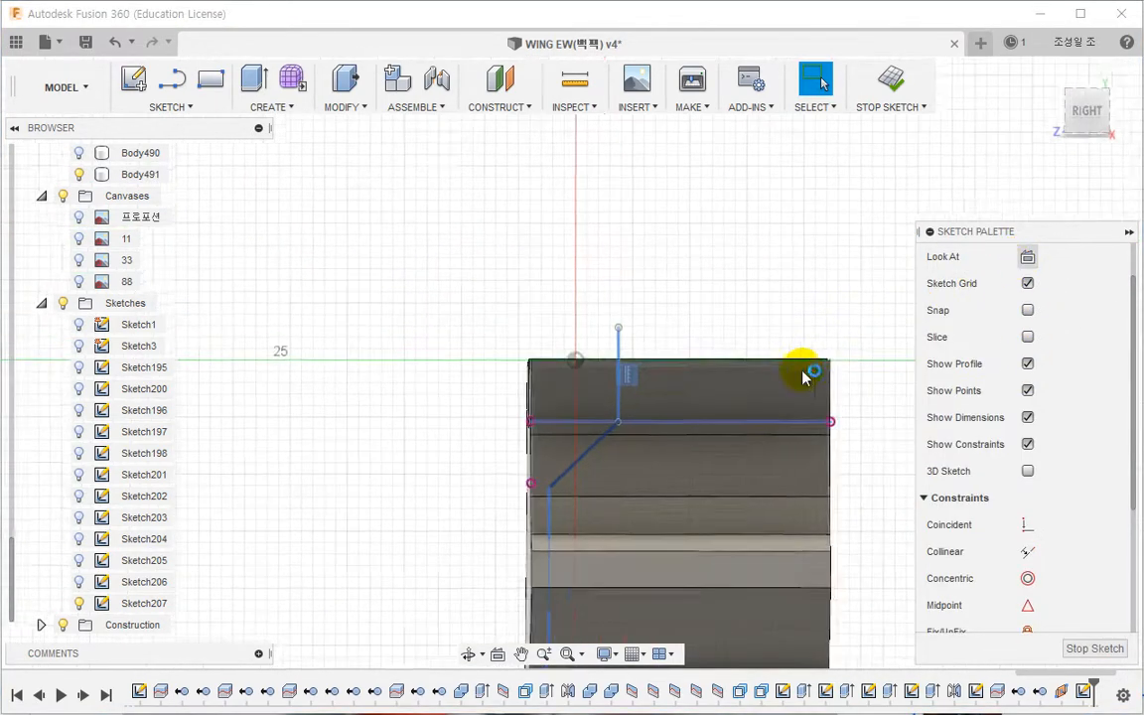
# Step: Draw a horizontal line from the newly projected vertex across to the panel's far edge
pyautogui.moveTo(586, 499); pyautogui.dragTo(362, 512, button='middle')
pyautogui.press('l')
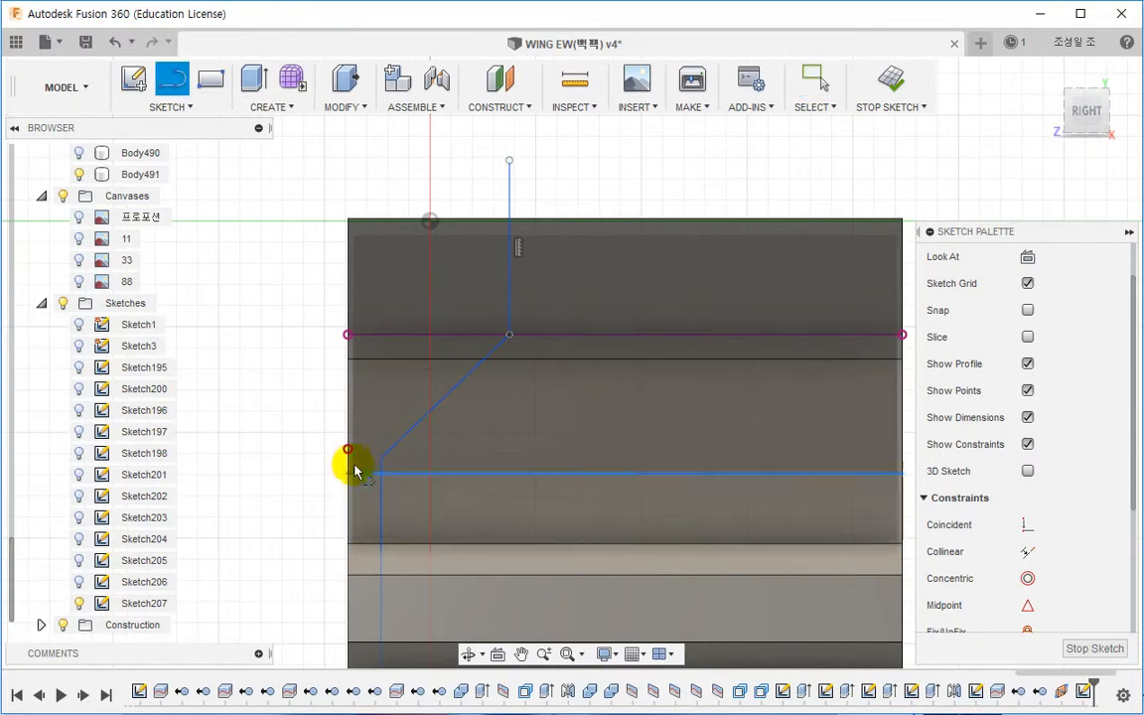
pyautogui.click(348, 449)
pyautogui.moveTo(650, 449); pyautogui.dragTo(415, 449, button='middle')
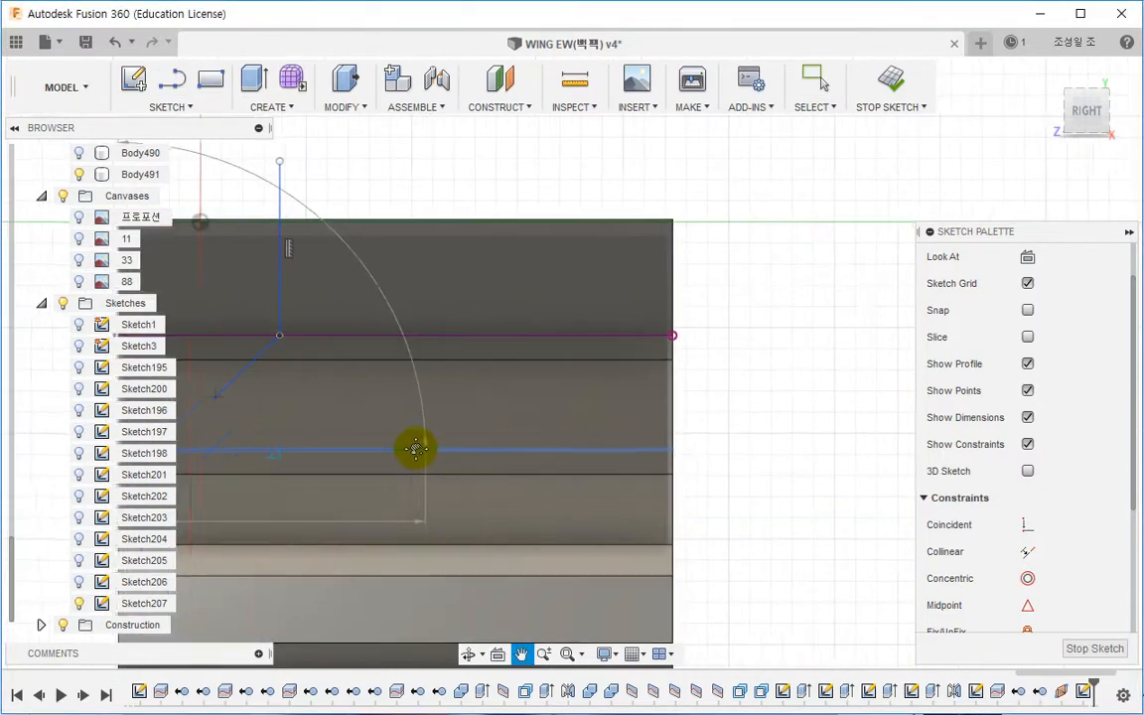
pyautogui.click(663, 455)
pyautogui.press('Escape')
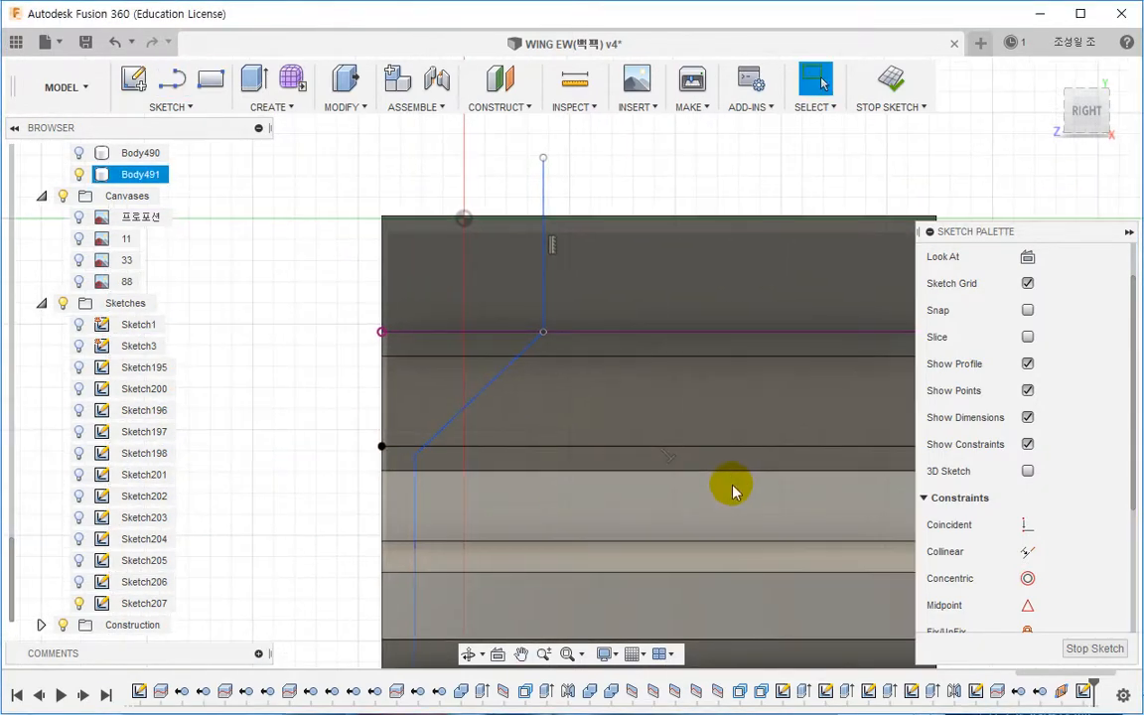
# Step: Convert the new horizontal line into construction geometry
pyautogui.click(723, 452)
pyautogui.click(1027, 283)
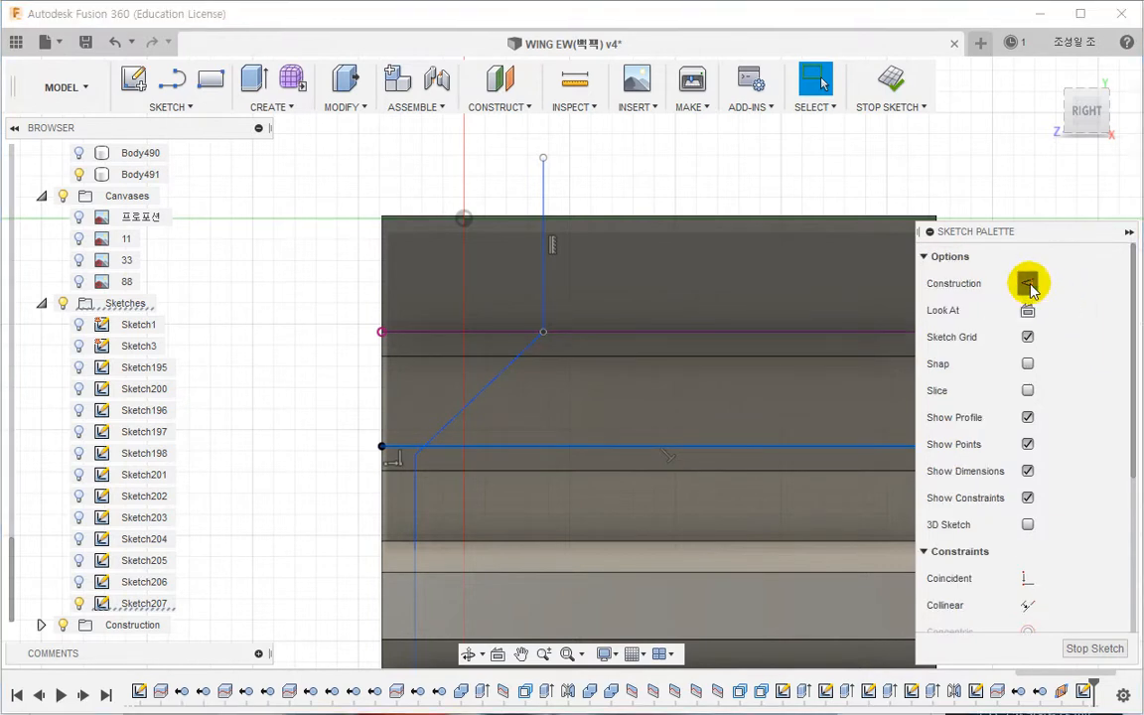
pyautogui.click(352, 347)
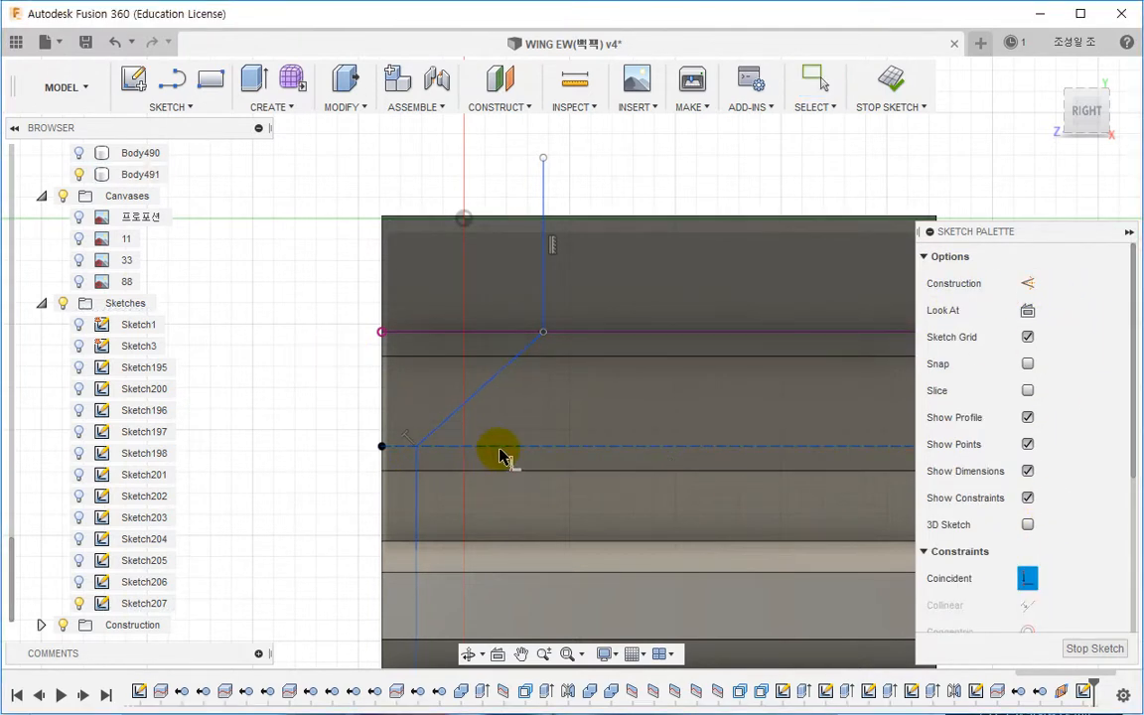
# Step: Project the wing body's lower edge into the sketch
pyautogui.scroll(-5, 501, 456)
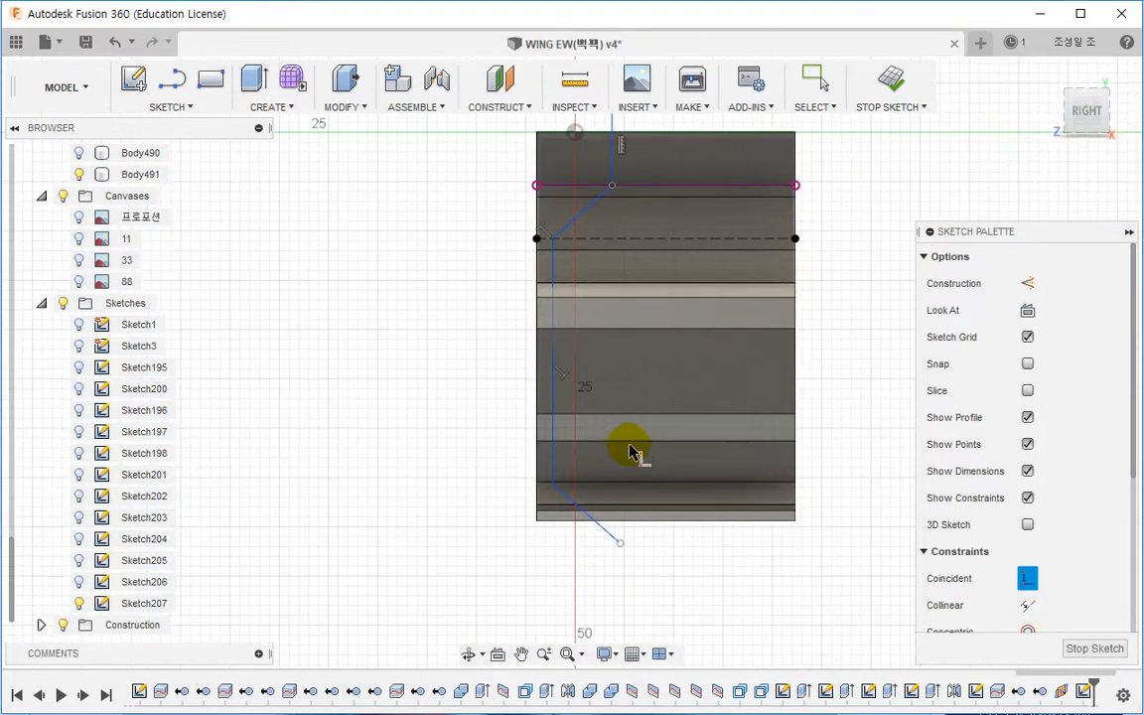
pyautogui.keyDown('shift'); pyautogui.moveTo(630, 452); pyautogui.dragTo(676, 447, button='middle'); pyautogui.keyUp('shift')
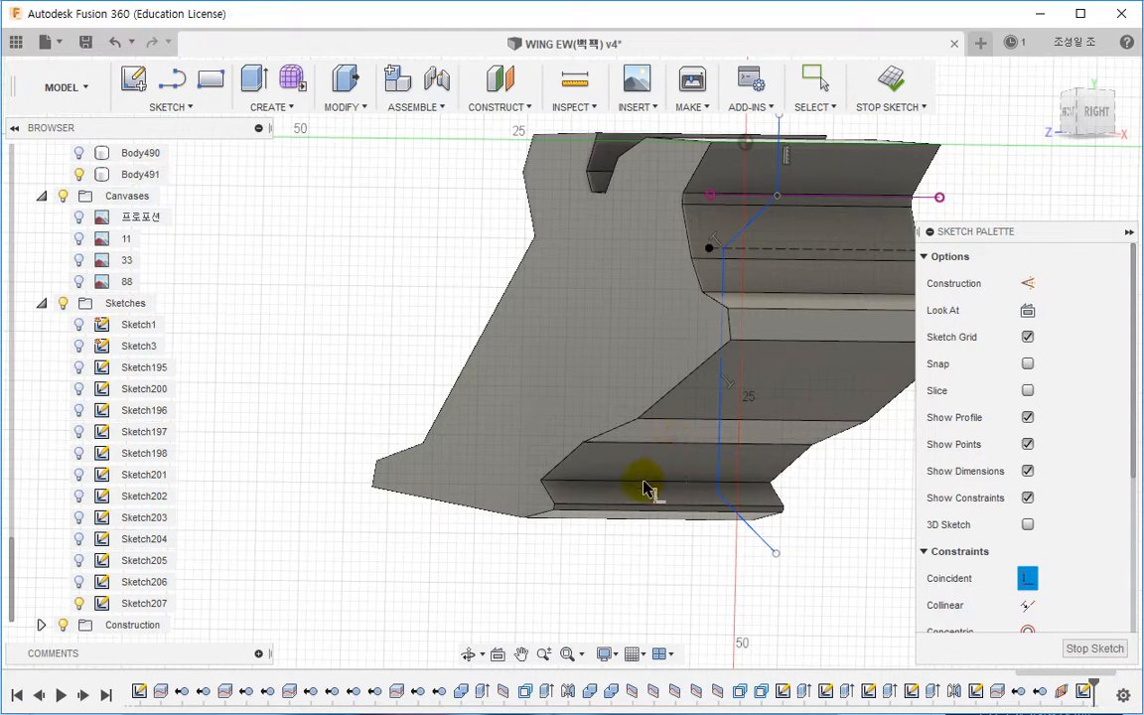
pyautogui.scroll(2, 571, 507)
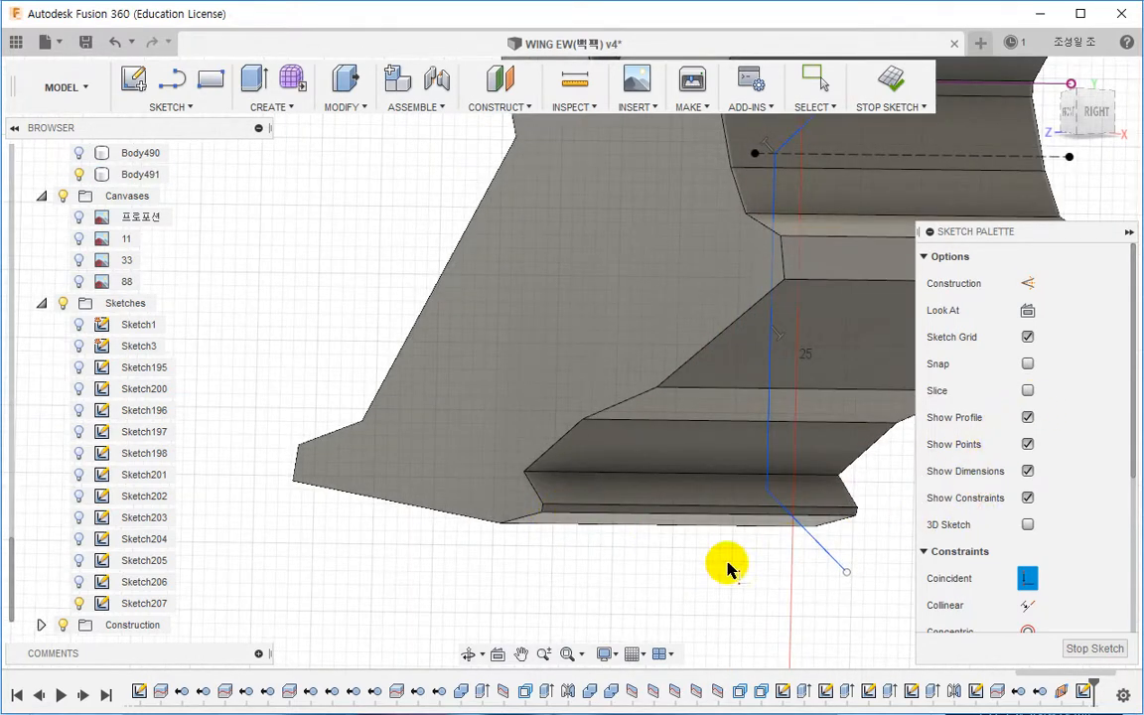
pyautogui.press('p')
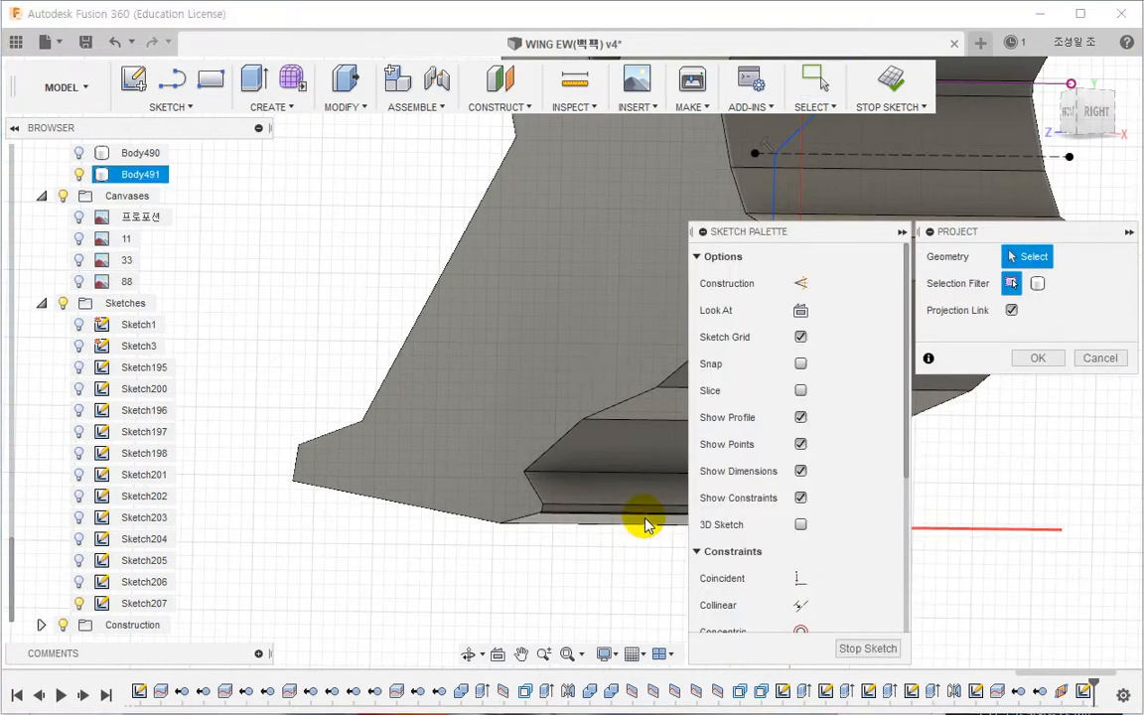
pyautogui.click(645, 522)
pyautogui.click(1042, 359)
# Step: Make the polyline's bottom vertex coincident with the projected lower edge line
pyautogui.moveTo(732, 464); pyautogui.dragTo(645, 459, button='middle')
pyautogui.click(1027, 580)
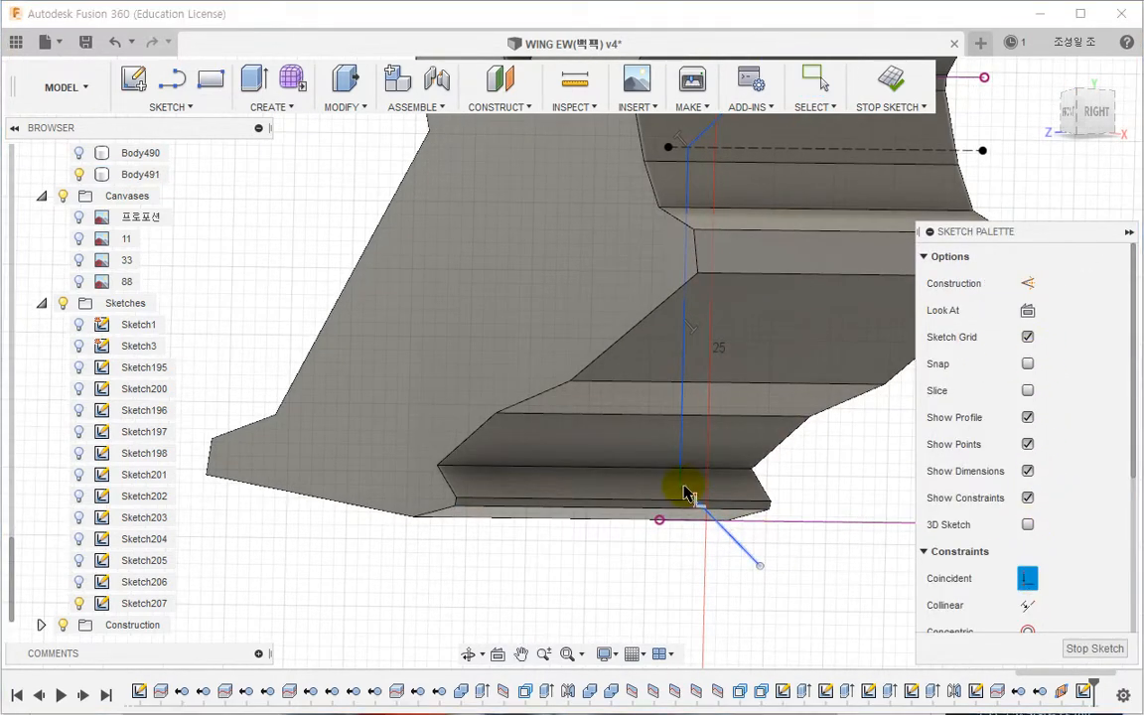
pyautogui.press('Escape')
pyautogui.click(1028, 579)
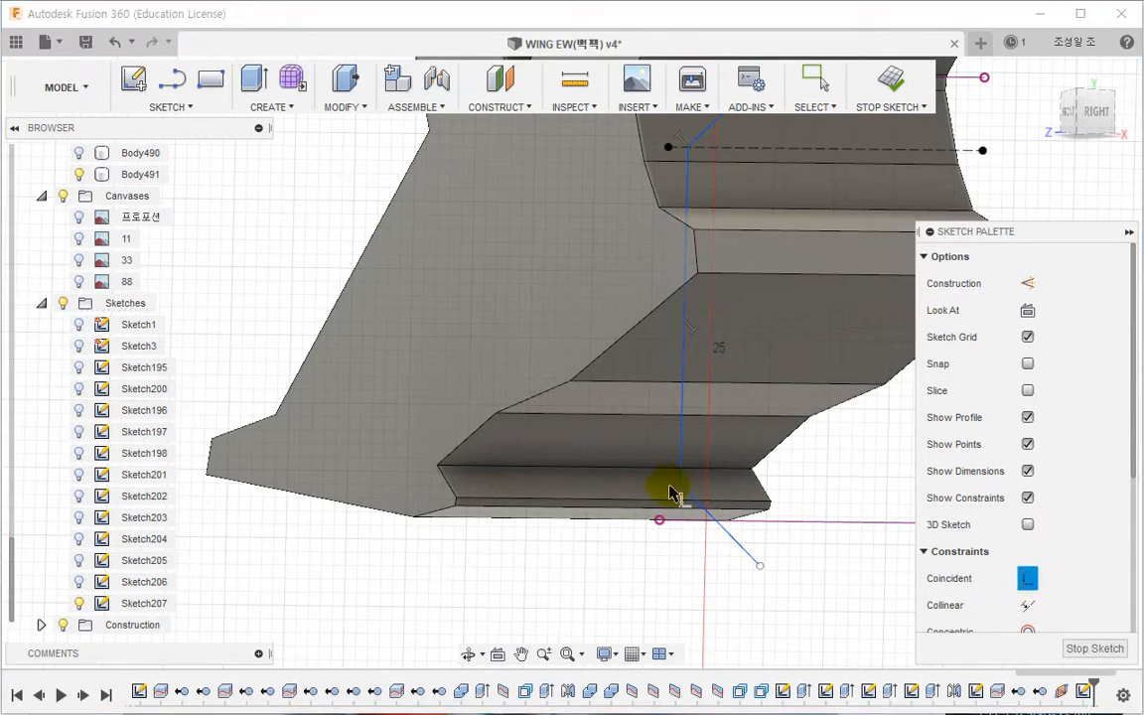
pyautogui.click(1095, 113)
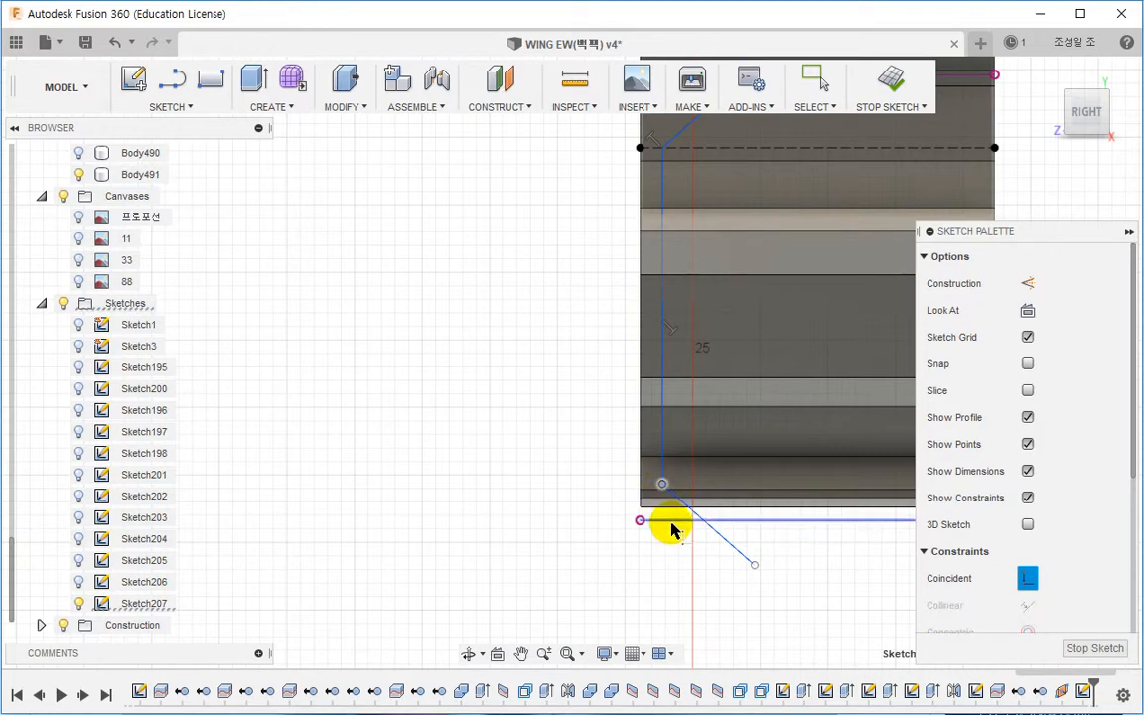
pyautogui.click(650, 531)
pyautogui.scroll(-2, 612, 536)
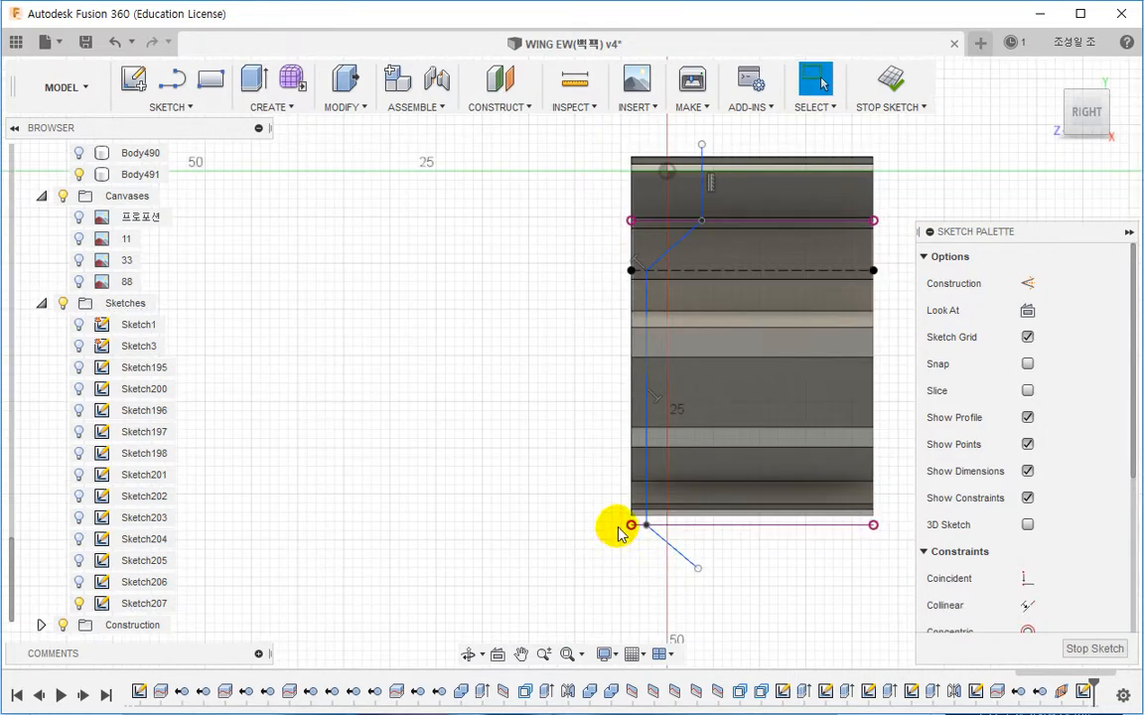
# Step: Split the wing body with the stepped polyline sketch
pyautogui.moveTo(715, 482); pyautogui.dragTo(608, 488, button='middle')
pyautogui.moveTo(621, 335); pyautogui.dragTo(623, 341, button='middle')
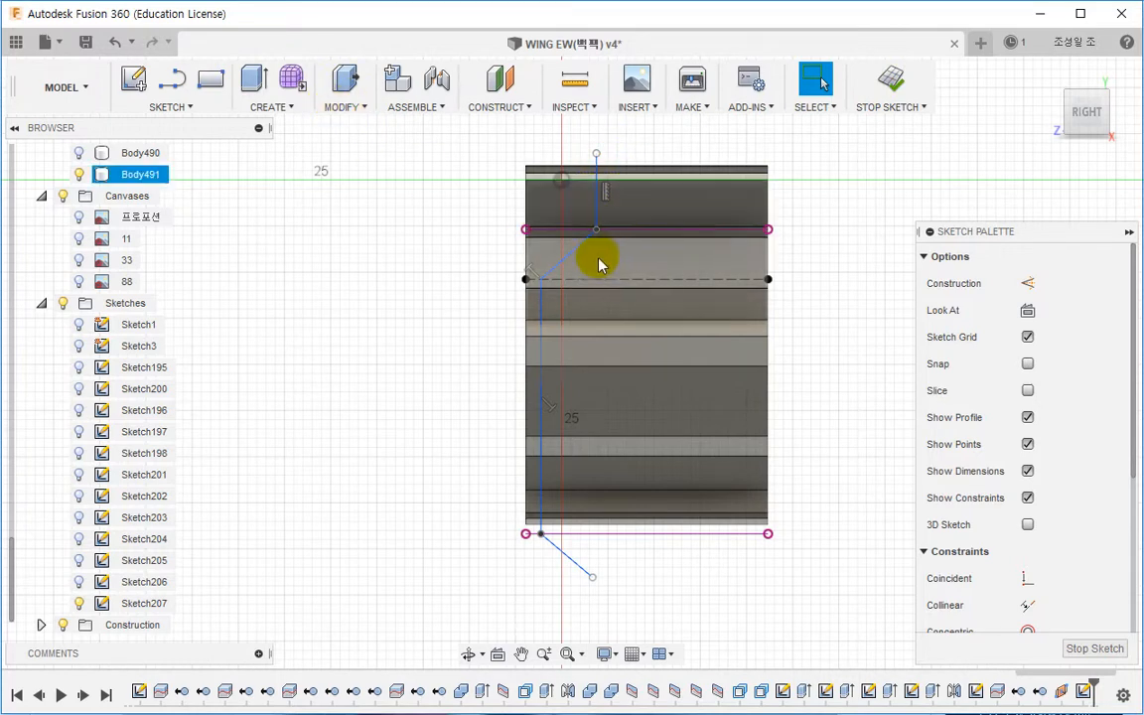
pyautogui.click(347, 106)
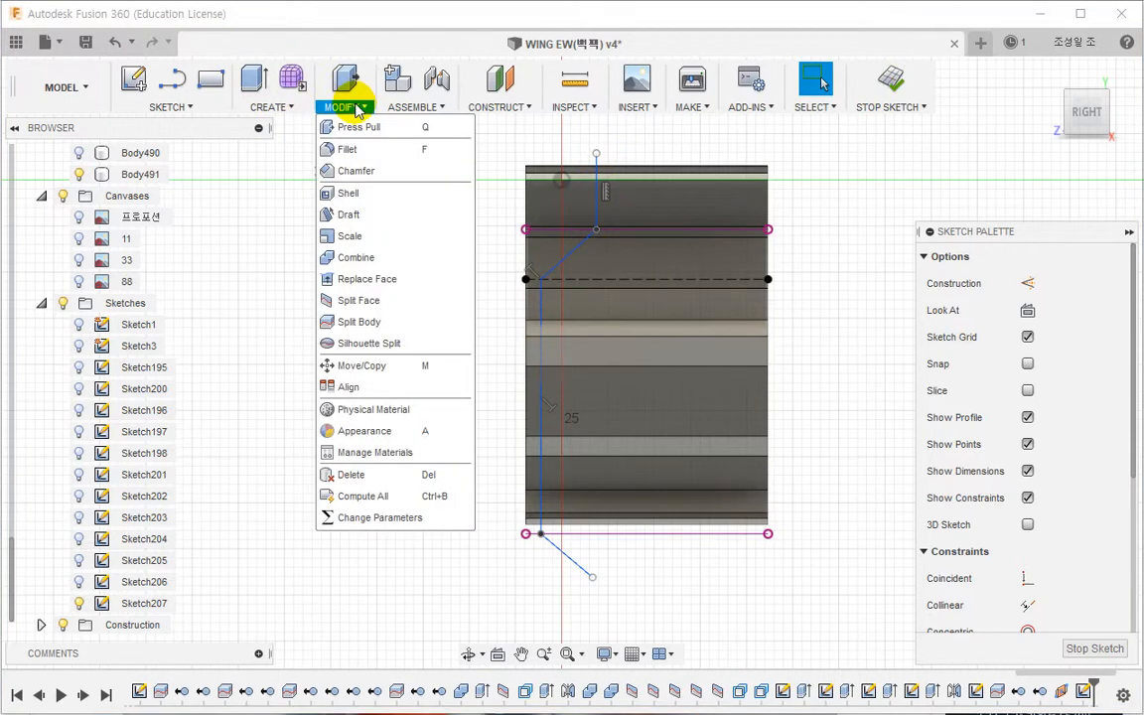
pyautogui.click(358, 325)
pyautogui.click(595, 278)
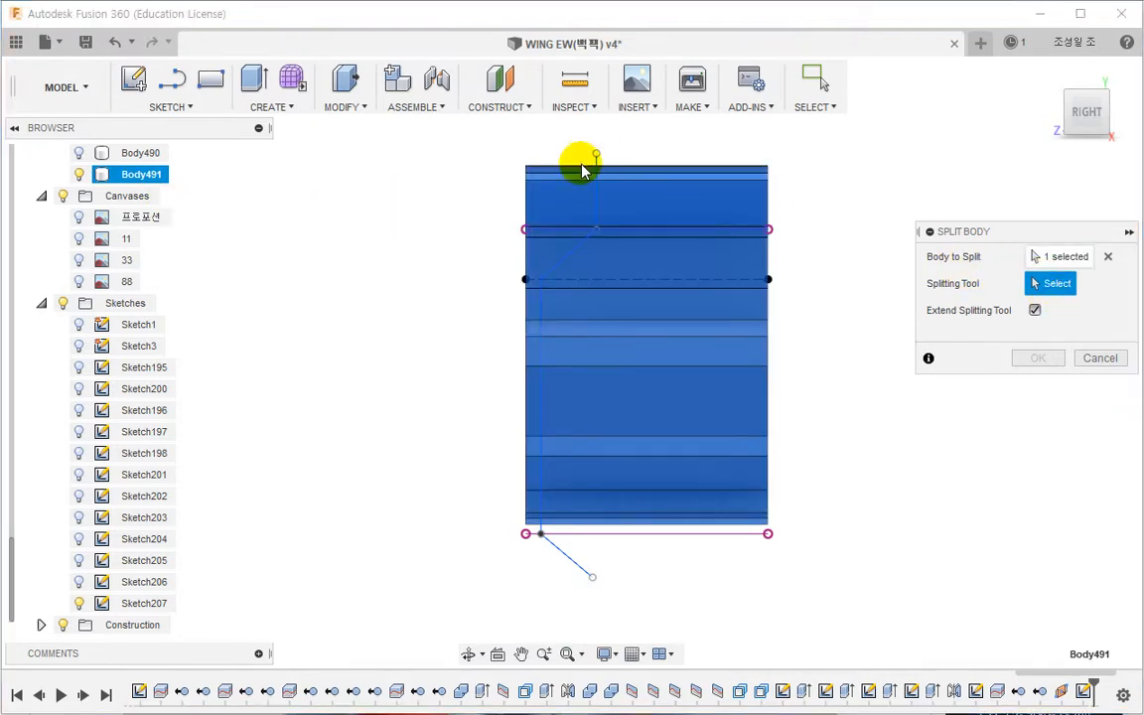
pyautogui.click(596, 177)
pyautogui.click(1037, 359)
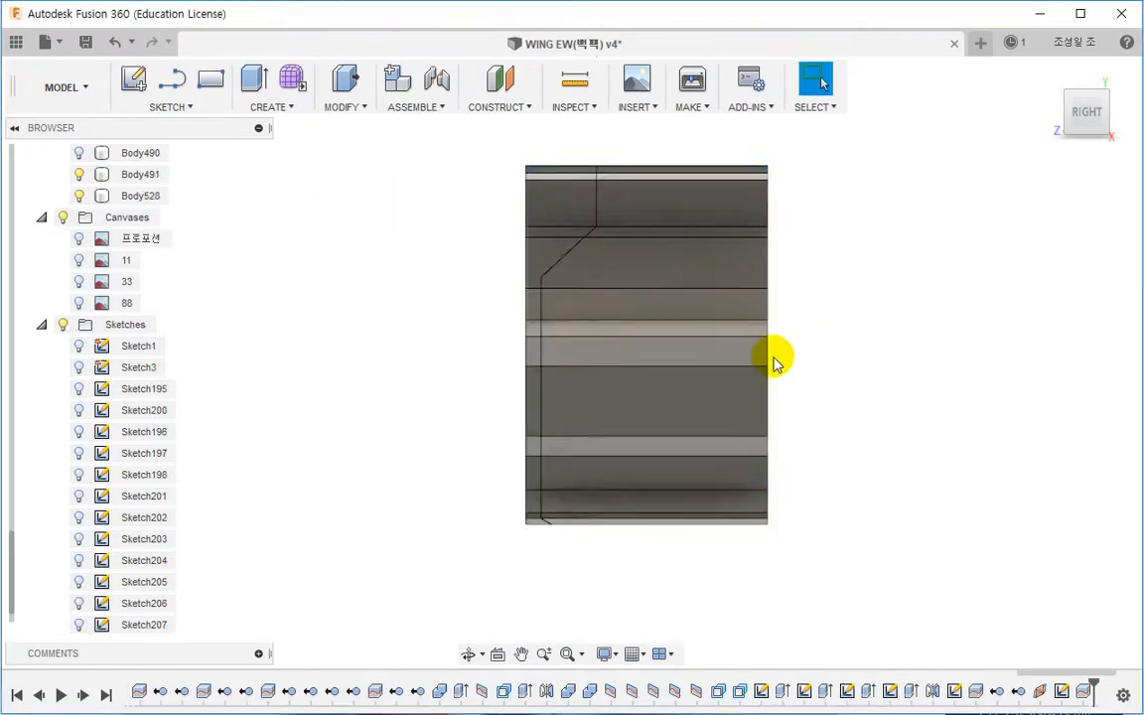
# Step: Remove the newly split-off corner body from the model
pyautogui.keyDown('shift'); pyautogui.moveTo(774, 360); pyautogui.dragTo(638, 319, button='middle'); pyautogui.keyUp('shift')
pyautogui.click(627, 318)
pyautogui.click(145, 194)
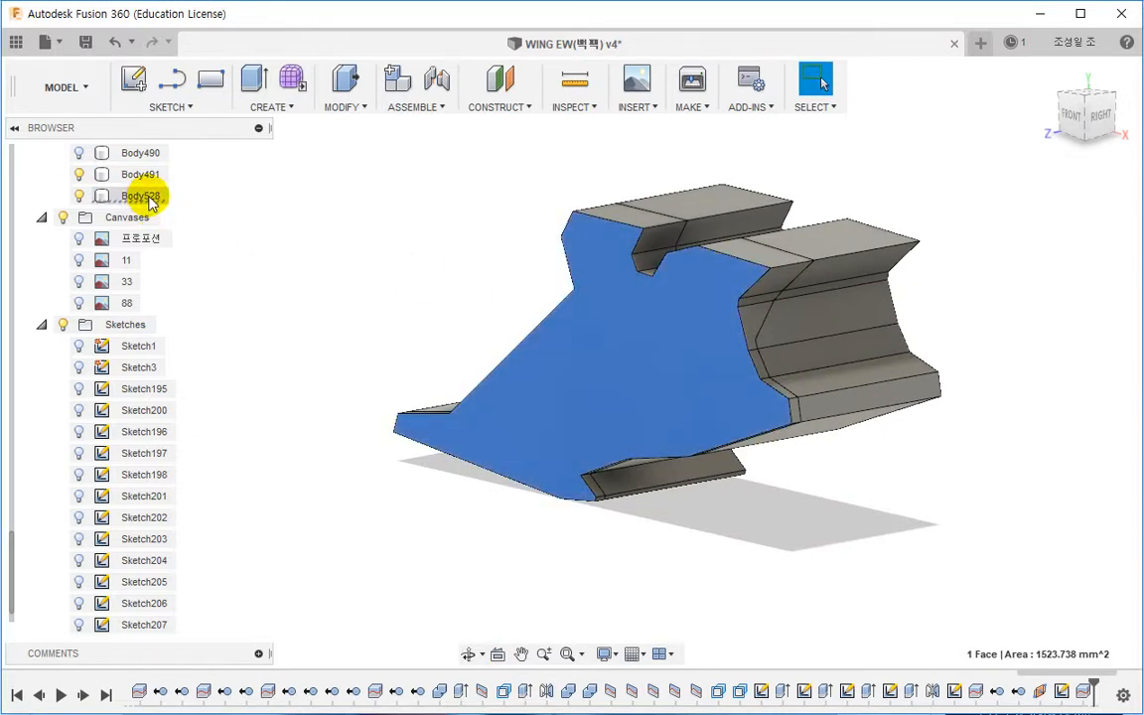
pyautogui.rightClick(145, 194)
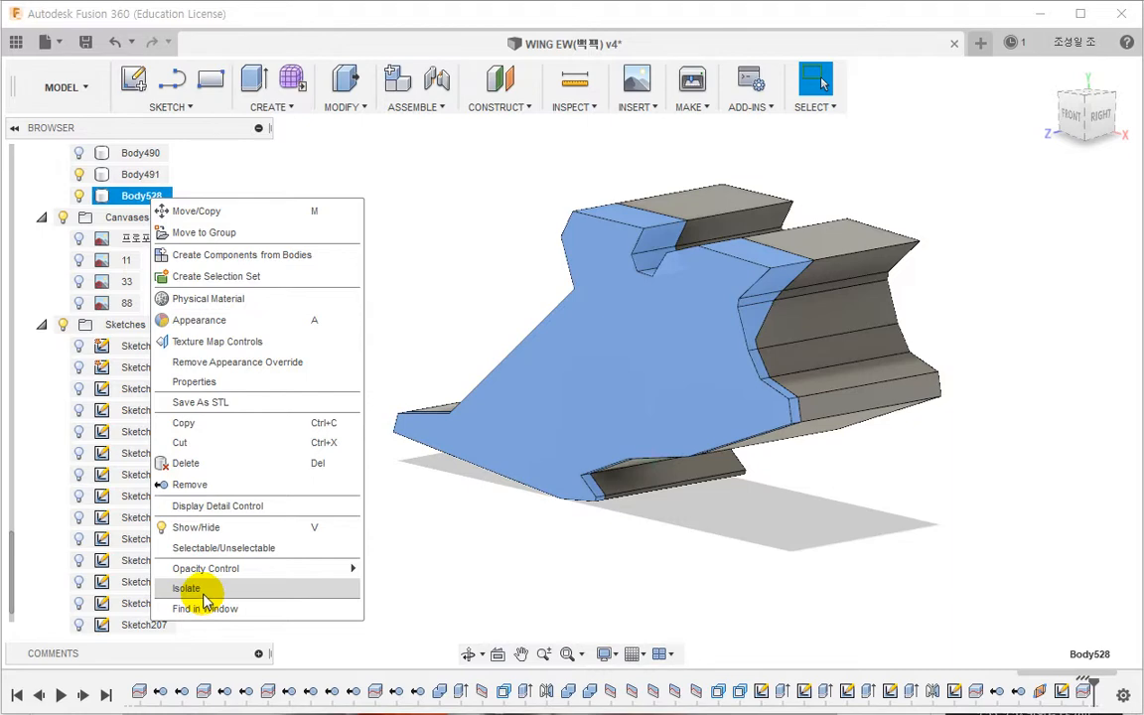
pyautogui.click(198, 484)
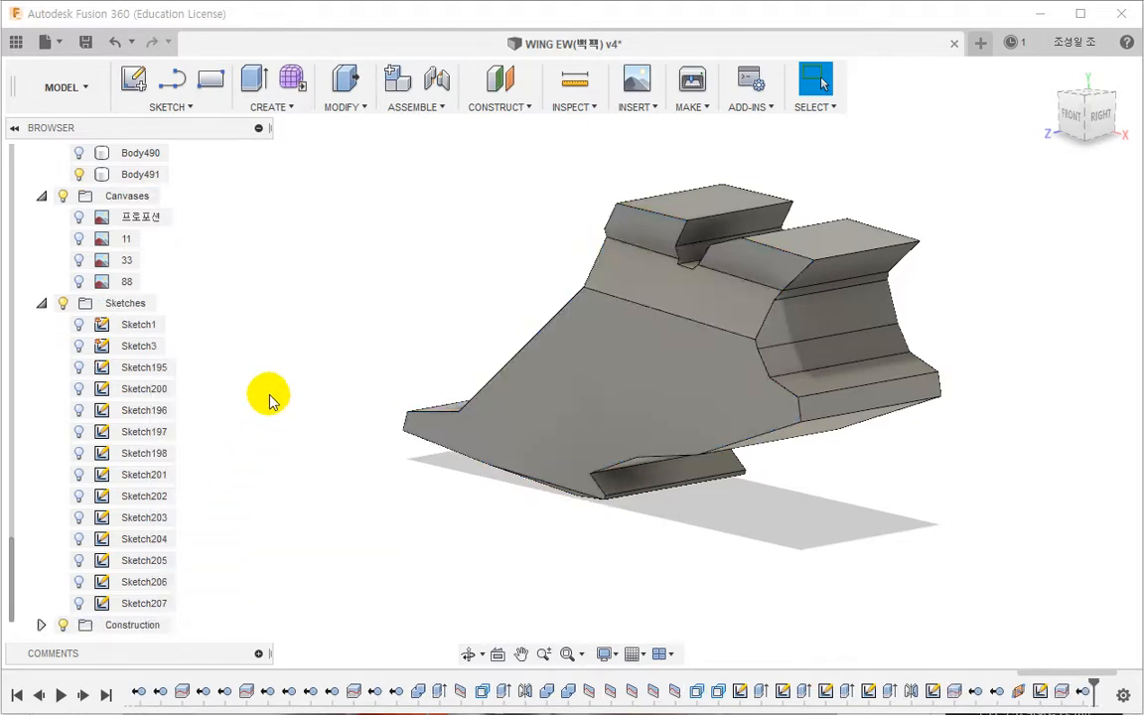
# Step: Unisolate the main wing body to show the rest of the model
pyautogui.click(145, 176)
pyautogui.rightClick(145, 176)
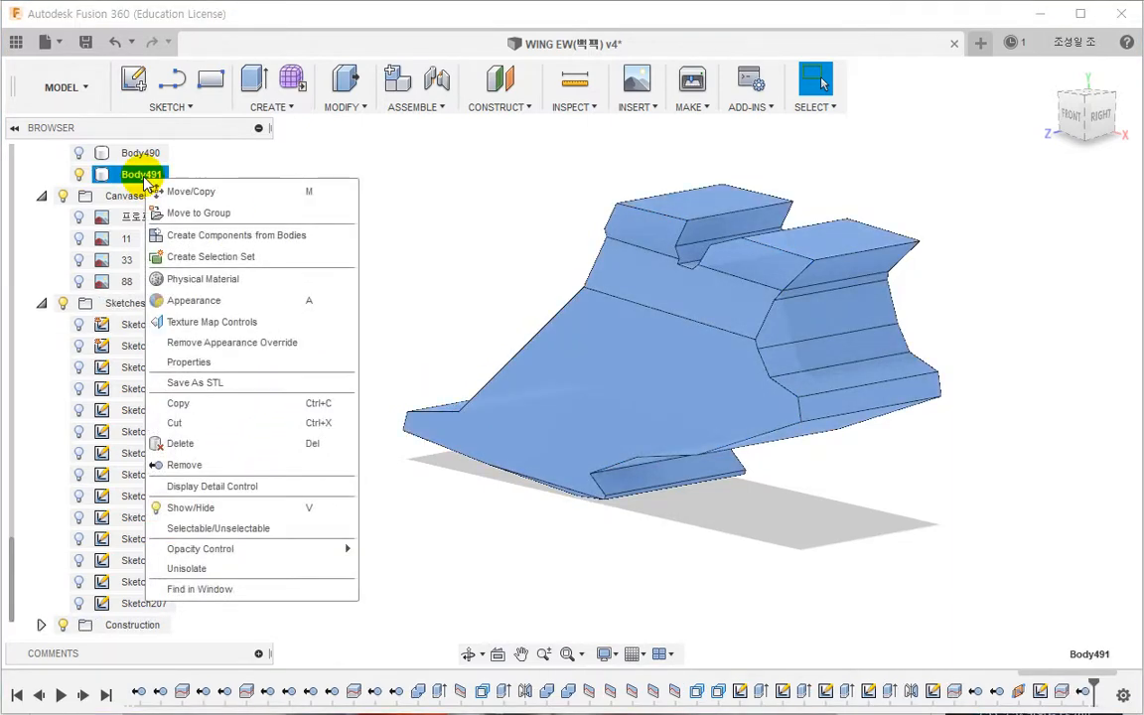
pyautogui.click(189, 570)
# Step: Roll the timeline back to the split sketch and select that sketch in the browser
pyautogui.keyDown('shift'); pyautogui.moveTo(531, 567); pyautogui.dragTo(561, 504, button='middle'); pyautogui.keyUp('shift')
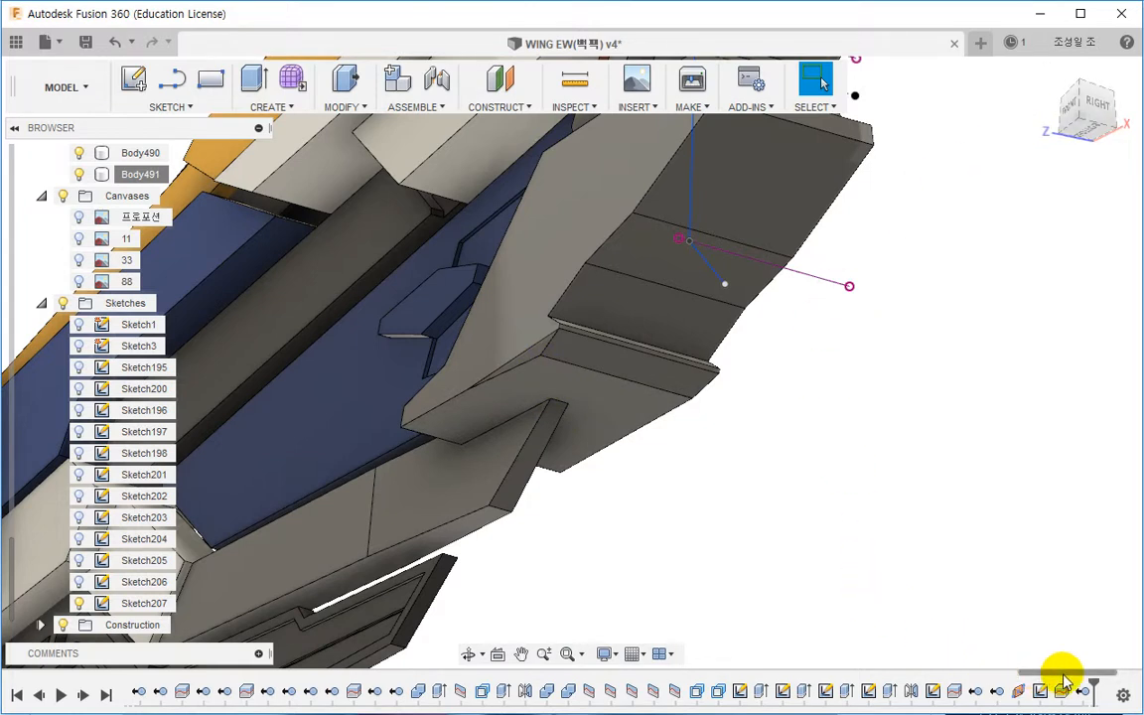
pyautogui.moveTo(1092, 685); pyautogui.dragTo(1047, 689)
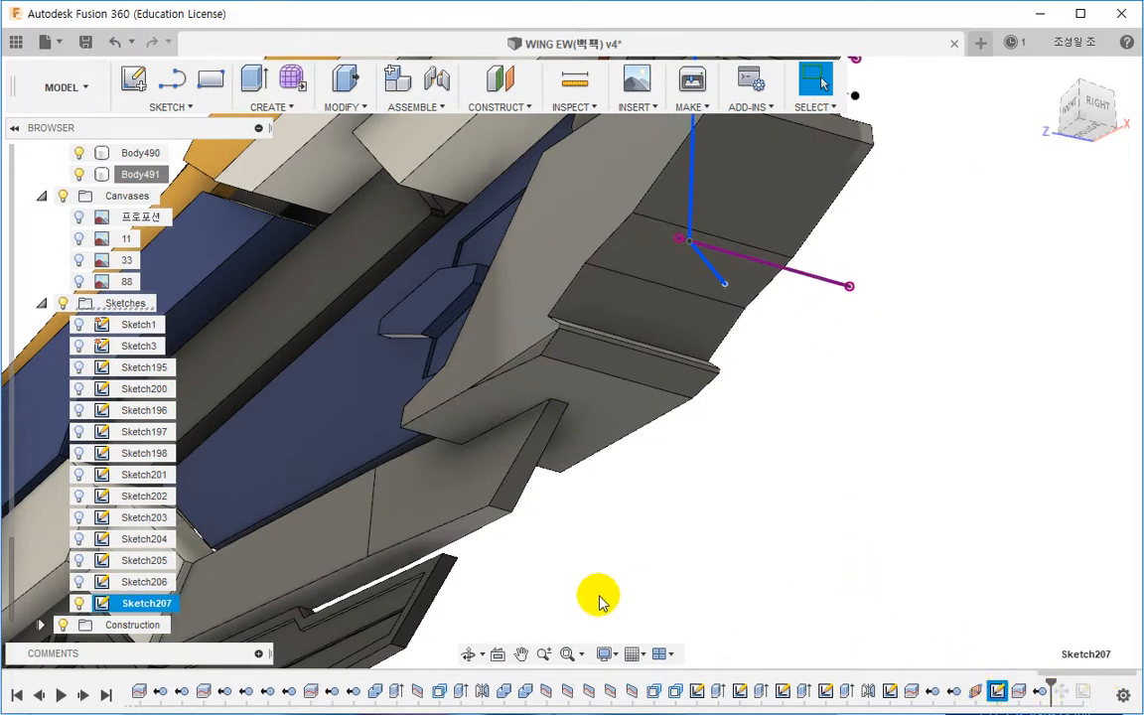
pyautogui.click(500, 656)
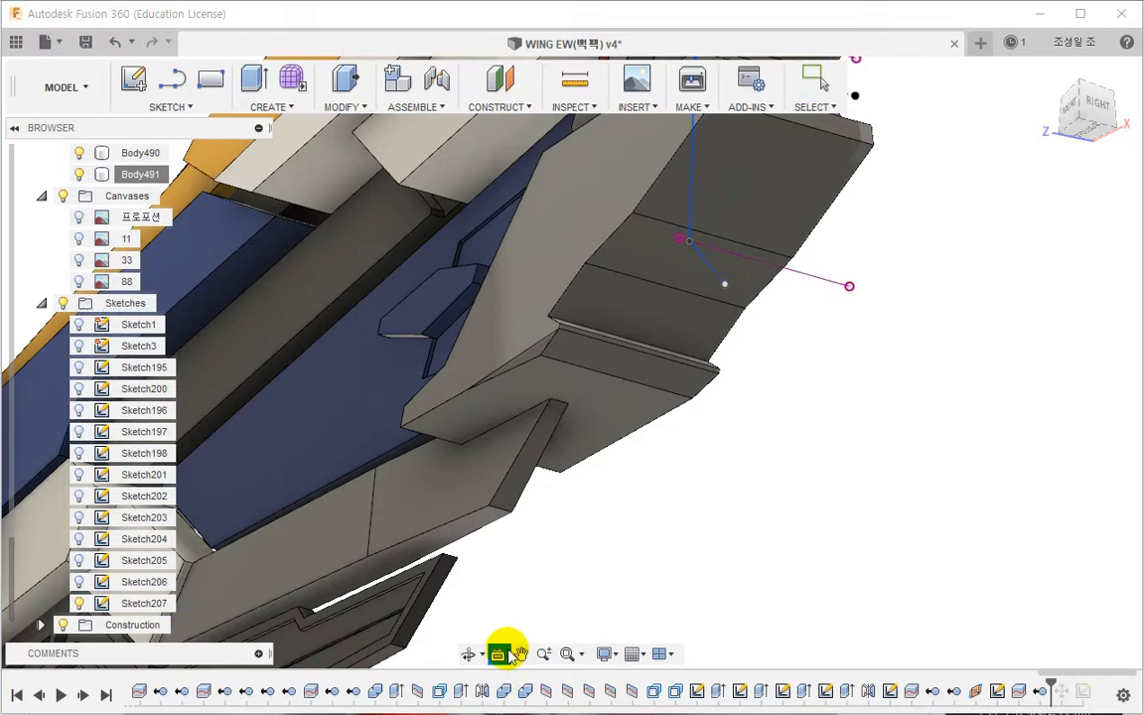
pyautogui.click(999, 692)
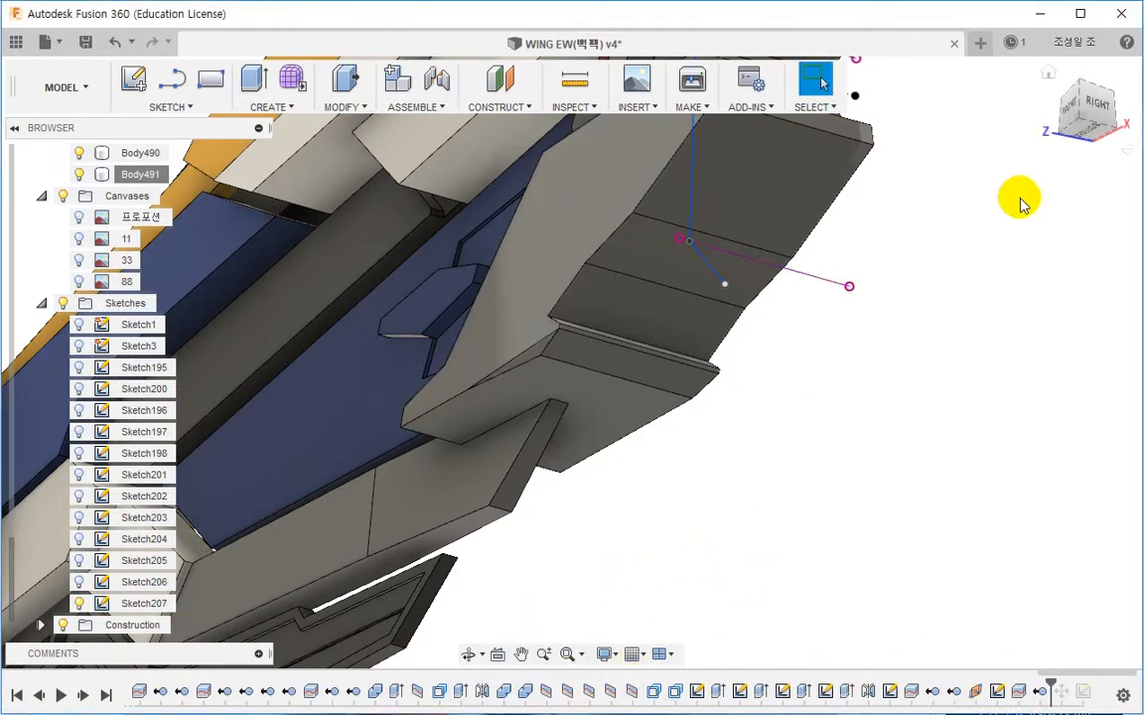
pyautogui.click(1100, 105)
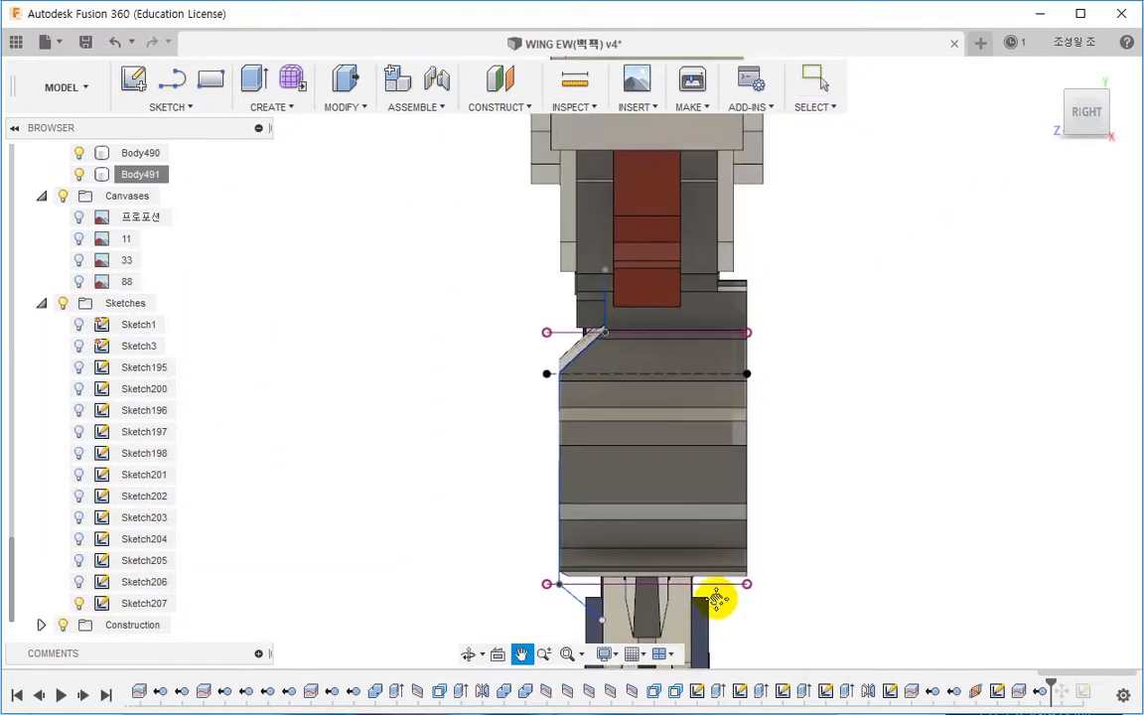
pyautogui.scroll(1, 283, 486)
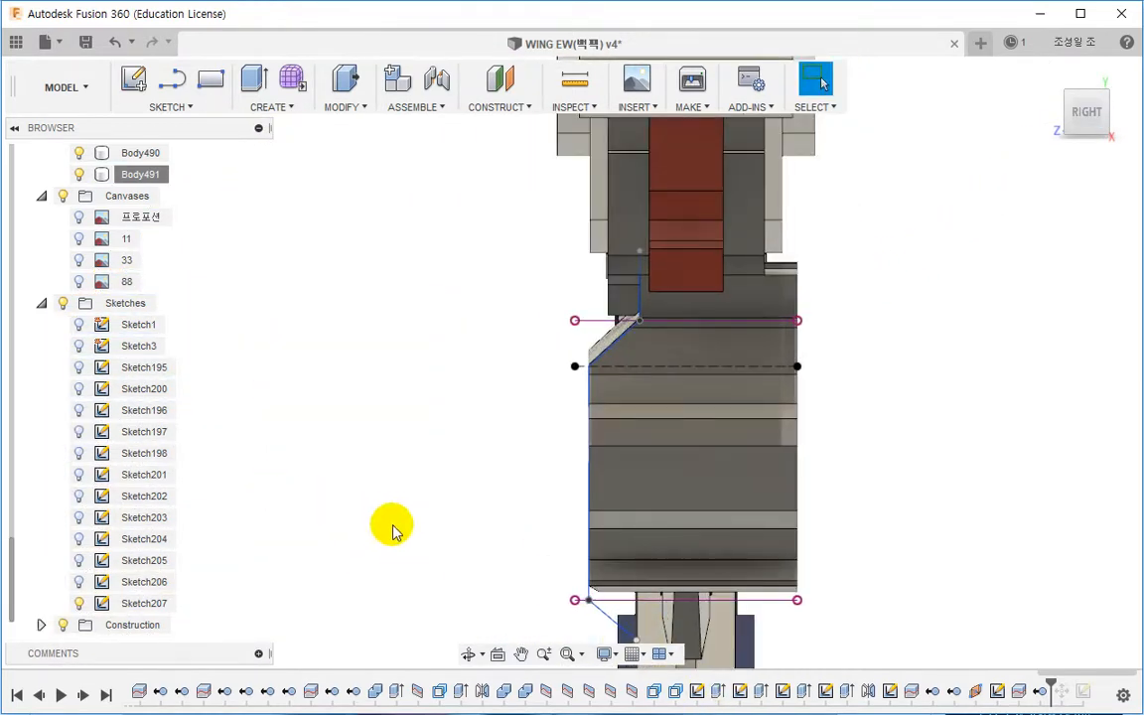
pyautogui.click(497, 655)
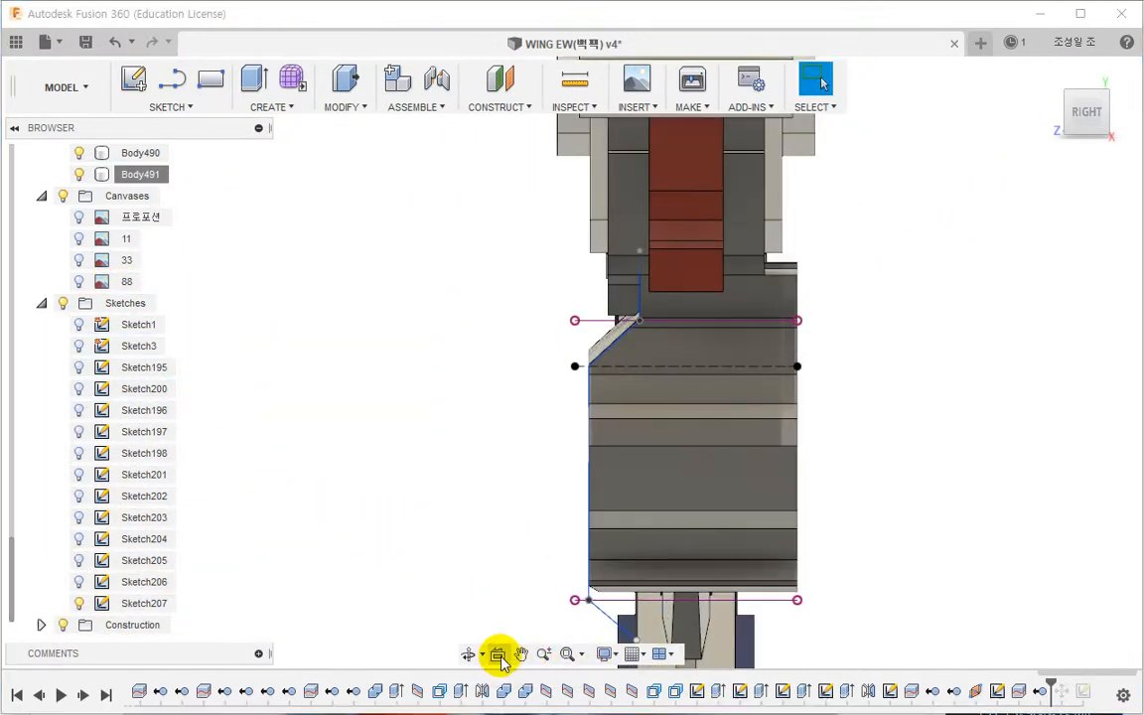
pyautogui.click(153, 608)
# Step: Nudge the split sketch's vertical line segments to align with the neighbouring panel edges
pyautogui.scroll(4, 607, 421)
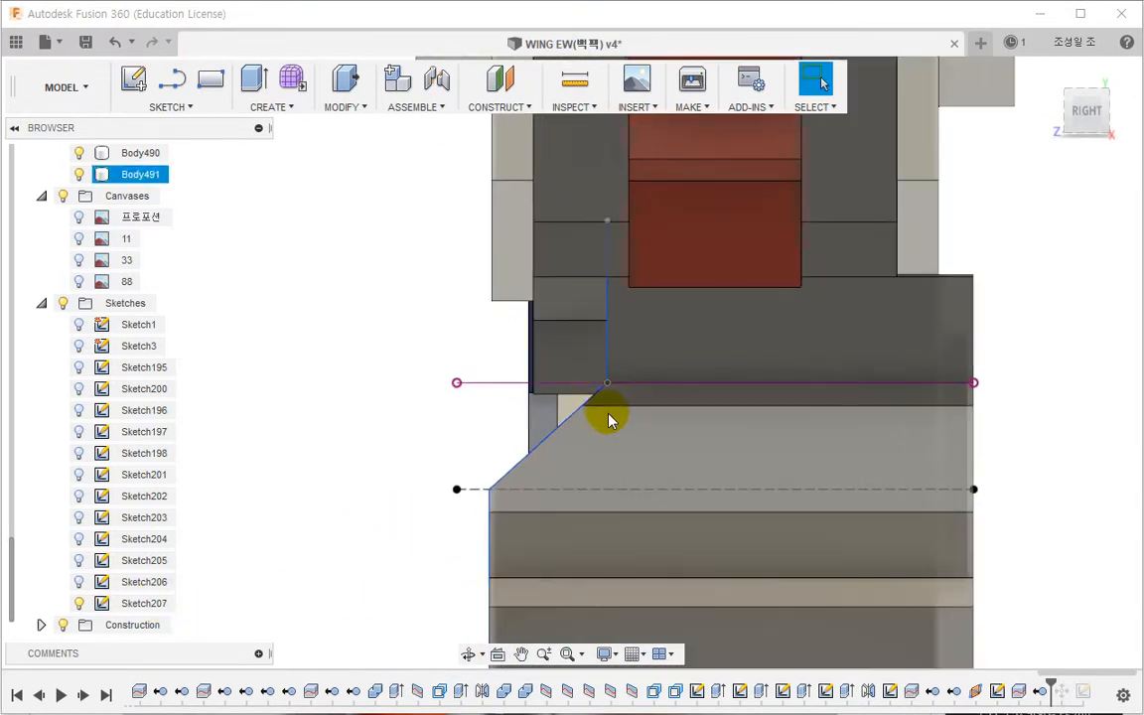
pyautogui.scroll(5, 607, 421)
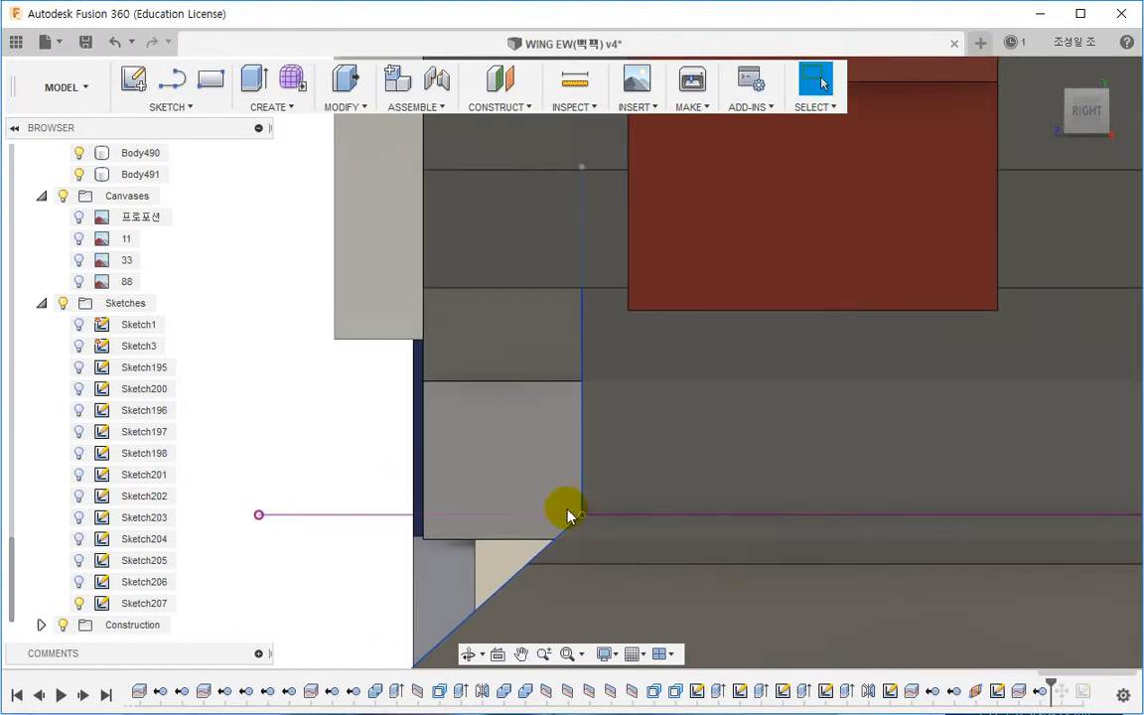
pyautogui.scroll(-1, 569, 515)
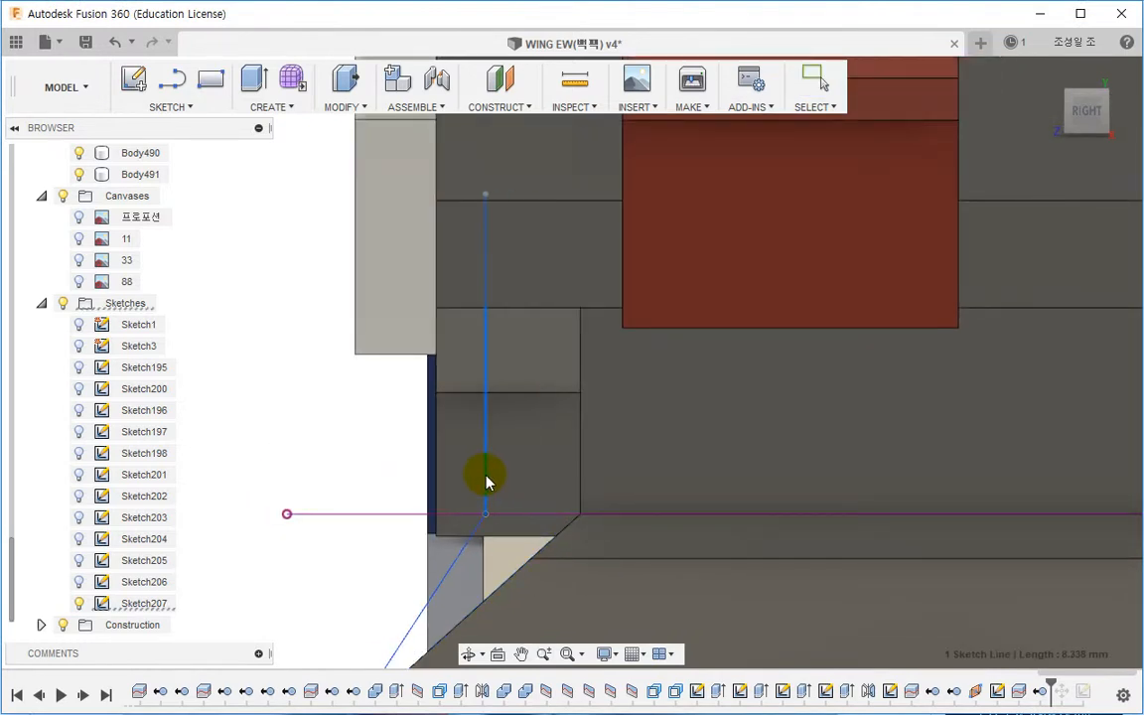
pyautogui.moveTo(485, 474); pyautogui.dragTo(504, 476)
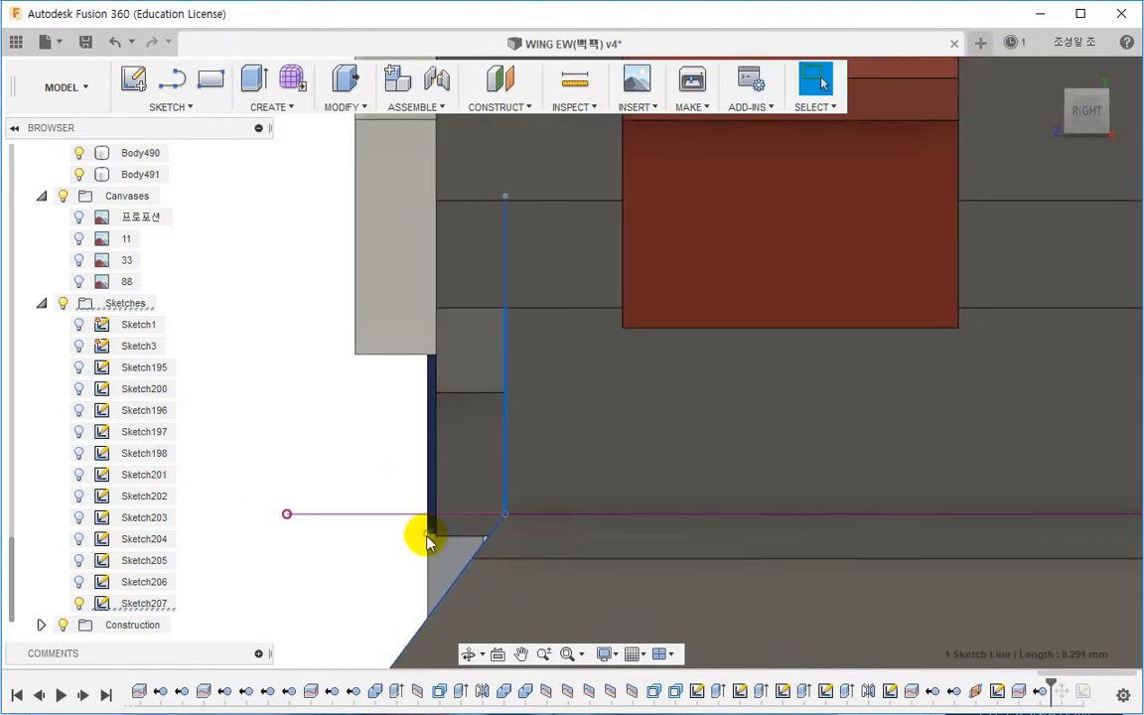
pyautogui.scroll(-3, 482, 522)
pyautogui.scroll(-3, 481, 524)
pyautogui.moveTo(488, 554); pyautogui.dragTo(482, 303, button='middle')
pyautogui.moveTo(495, 523); pyautogui.dragTo(501, 388, button='middle')
pyautogui.scroll(3, 499, 389)
pyautogui.scroll(2, 496, 407)
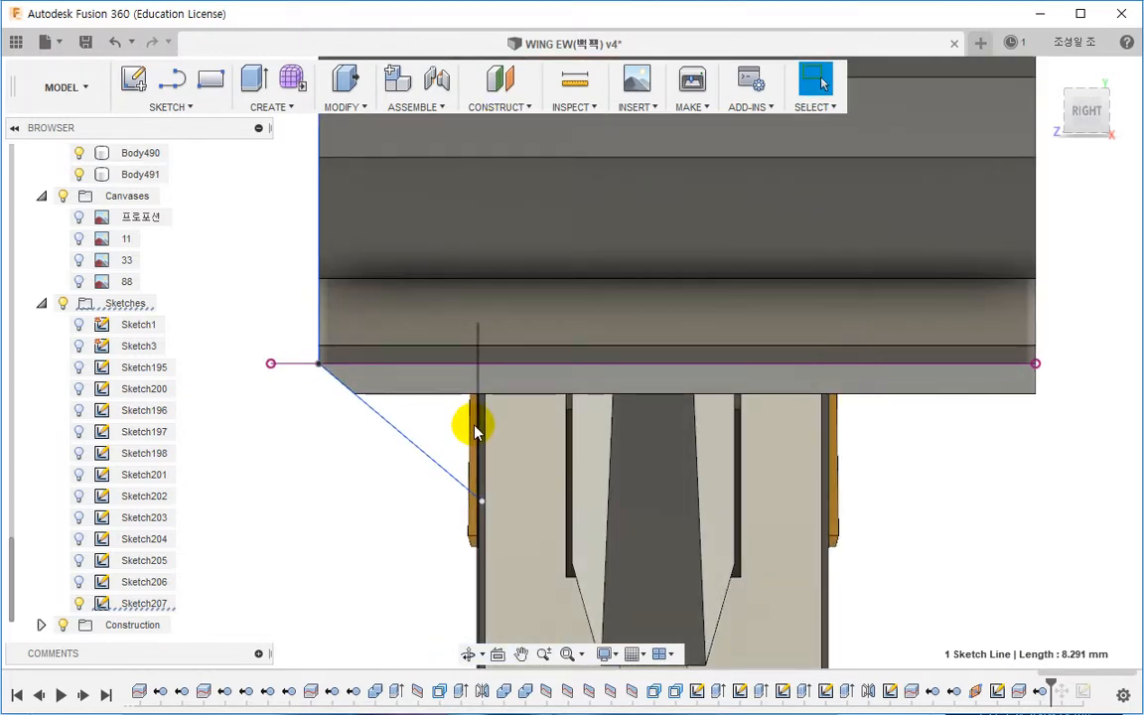
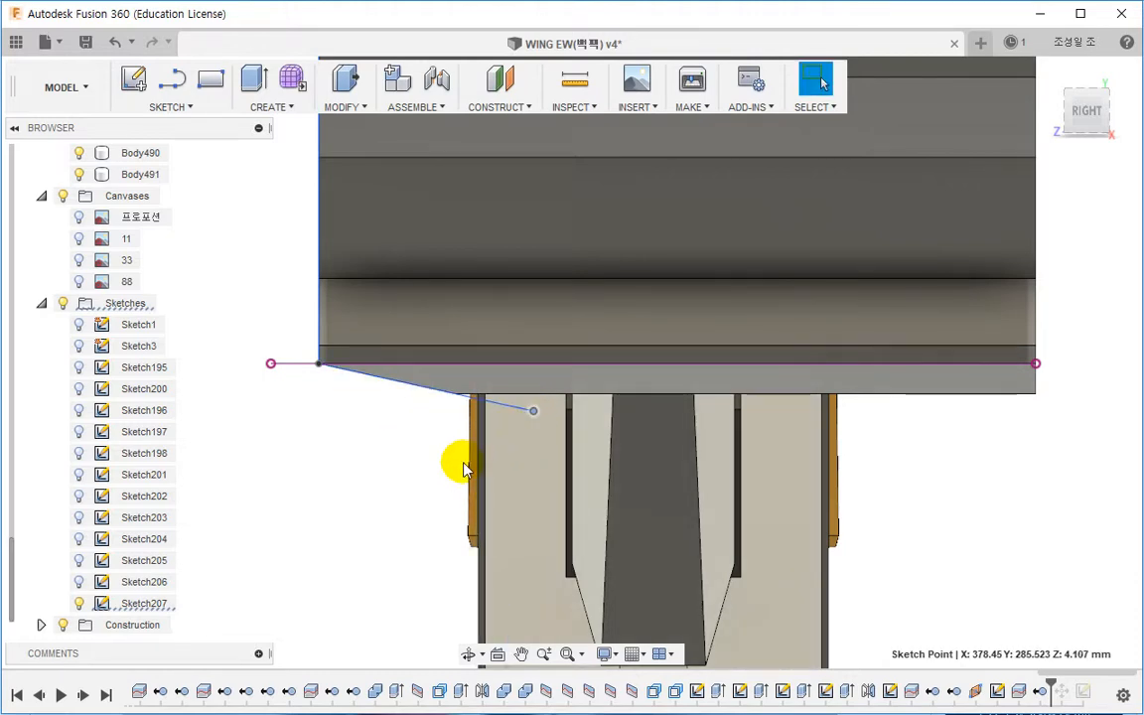
# Step: Reopen the split sketch, finish it, and reconfirm the Split Body feature so the split follows the adjusted lines
pyautogui.keyDown('shift'); pyautogui.moveTo(485, 446); pyautogui.dragTo(646, 384, button='middle'); pyautogui.keyUp('shift')
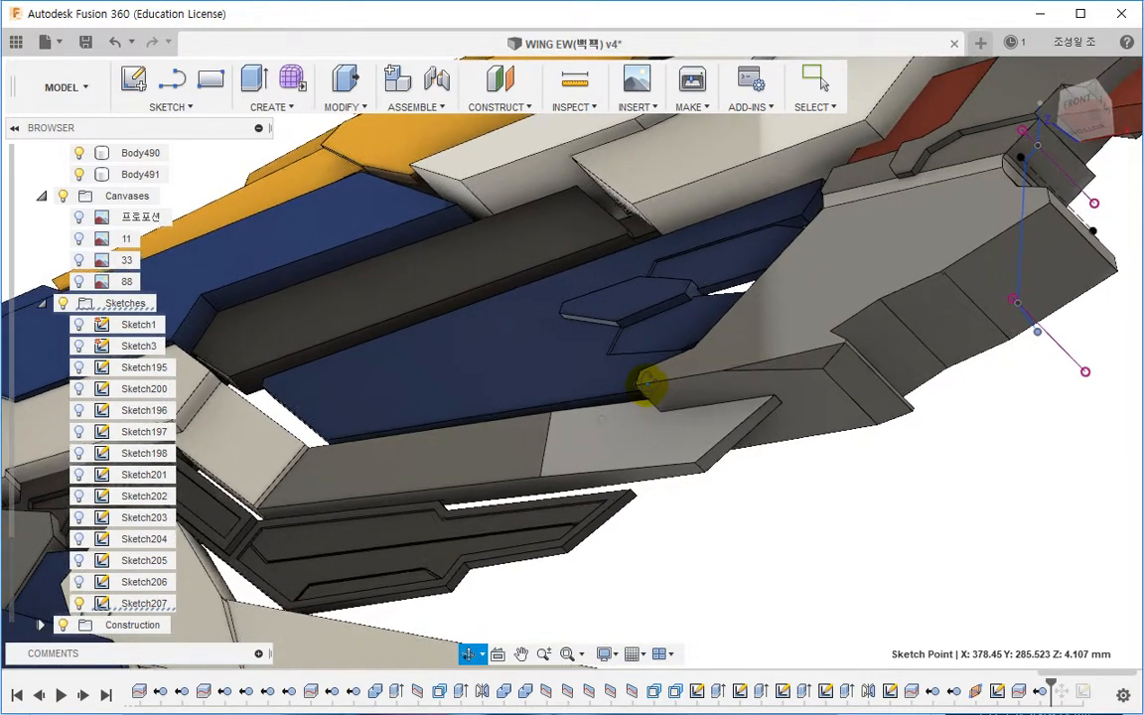
pyautogui.click(651, 379)
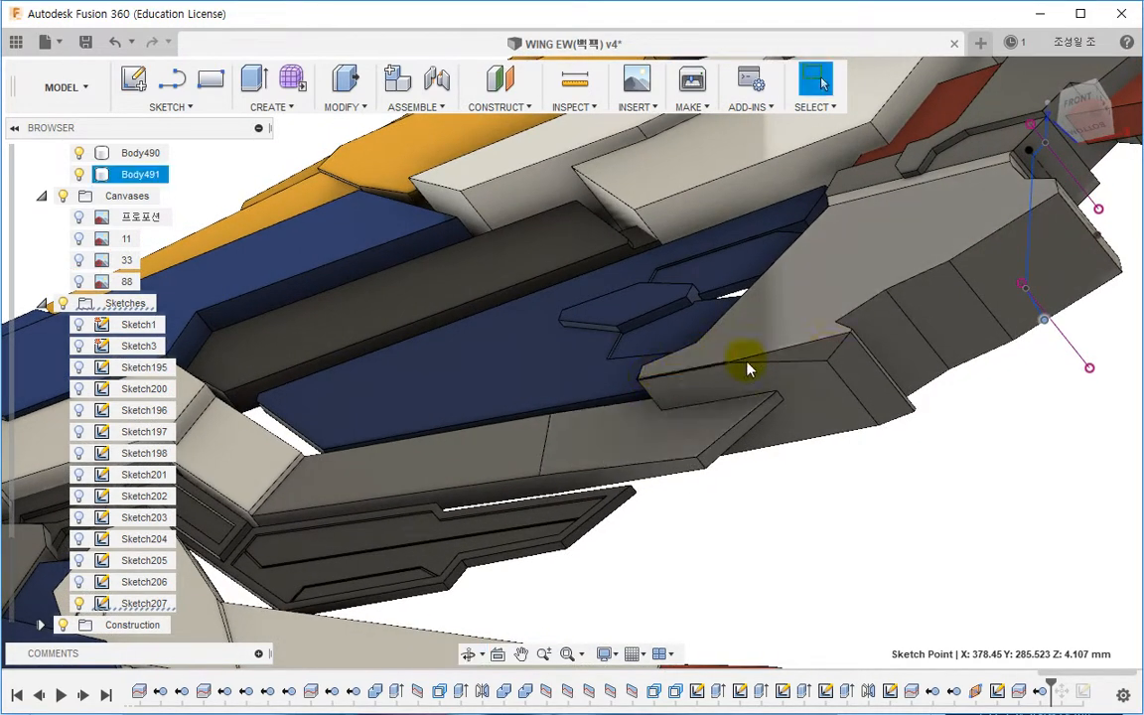
pyautogui.moveTo(830, 408); pyautogui.dragTo(674, 490, button='middle')
pyautogui.press('Escape')
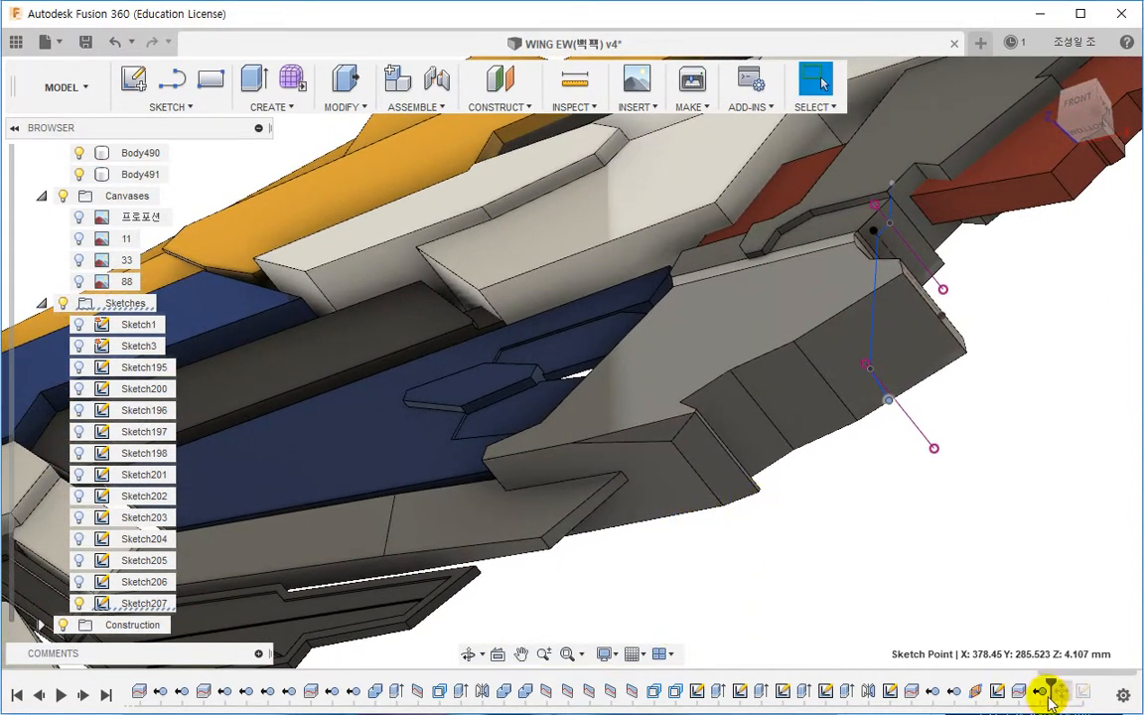
pyautogui.doubleClick(997, 692)
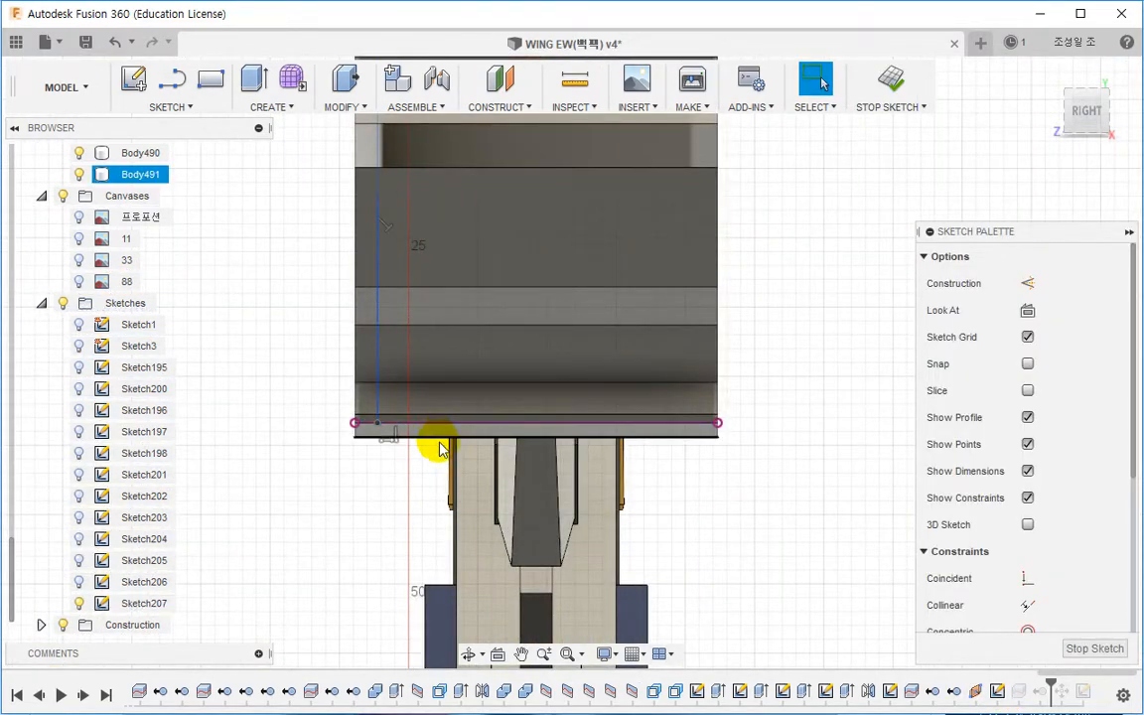
pyautogui.click(891, 80)
pyautogui.moveTo(710, 401)
pyautogui.keyDown('shift'); pyautogui.mouseDown(button='middle')
pyautogui.moveTo(618, 401)
pyautogui.moveTo(747, 391)
pyautogui.mouseUp(button='middle'); pyautogui.keyUp('shift')
pyautogui.doubleClick(1017, 695)
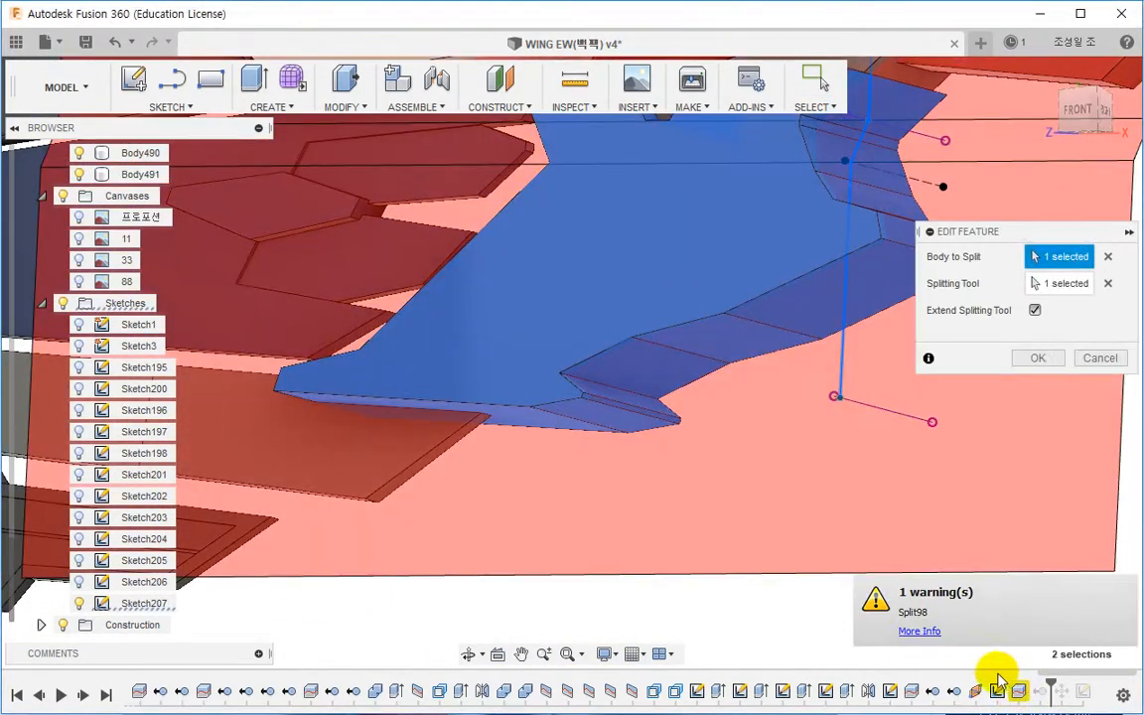
pyautogui.click(1034, 356)
# Step: Start a Chamfer on the long lower step edge of the split panel and switch it to Two distances
pyautogui.keyDown('shift'); pyautogui.moveTo(1008, 384); pyautogui.dragTo(605, 417, button='middle'); pyautogui.keyUp('shift')
pyautogui.keyDown('shift'); pyautogui.moveTo(663, 477); pyautogui.dragTo(593, 479, button='middle'); pyautogui.keyUp('shift')
pyautogui.scroll(3, 598, 459)
pyautogui.click(473, 475)
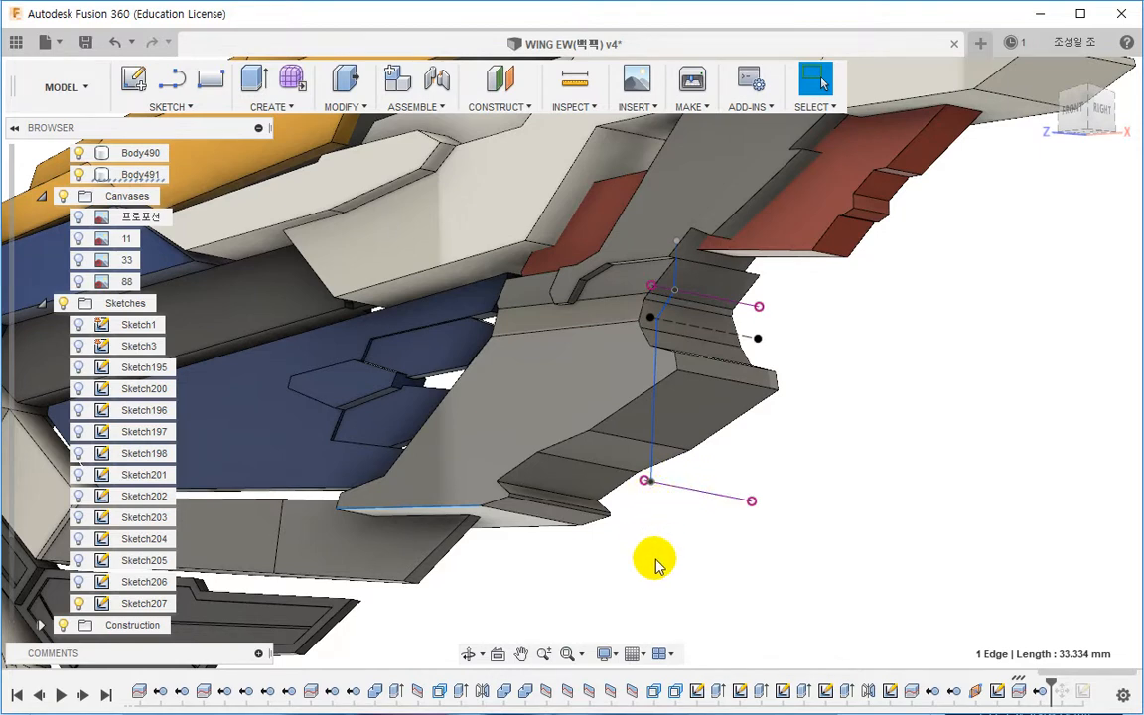
pyautogui.keyDown('shift'); pyautogui.moveTo(655, 564); pyautogui.dragTo(594, 548, button='middle'); pyautogui.keyUp('shift')
pyautogui.click(347, 115)
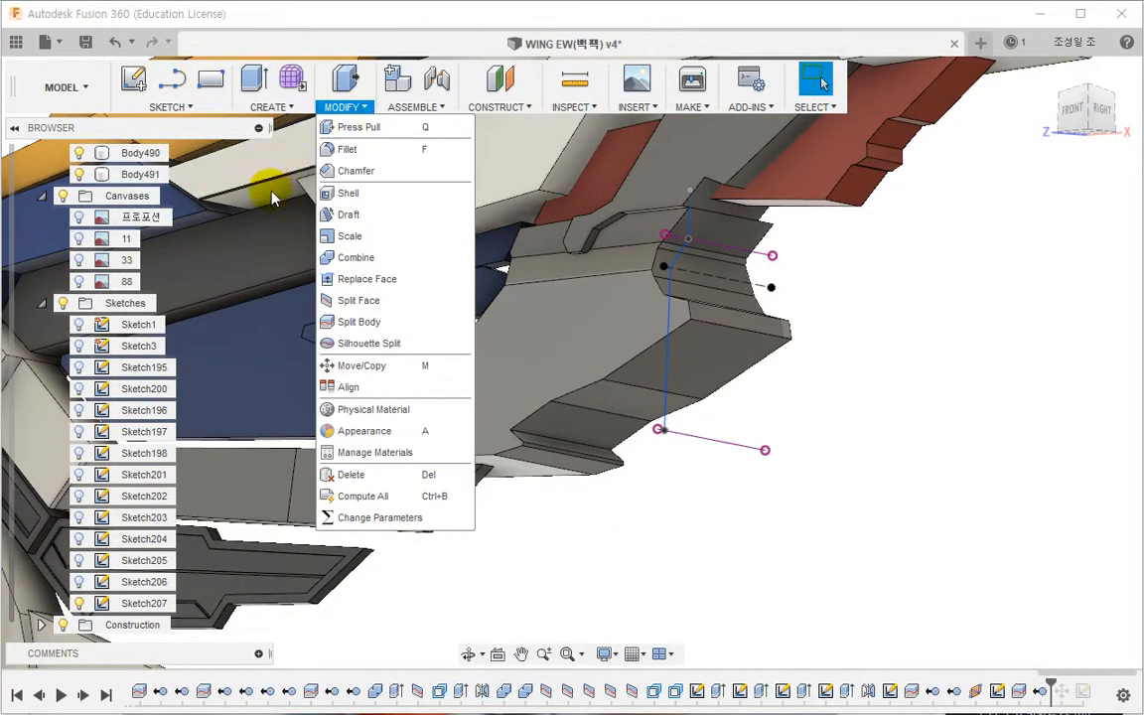
pyautogui.click(356, 179)
pyautogui.scroll(3, 460, 554)
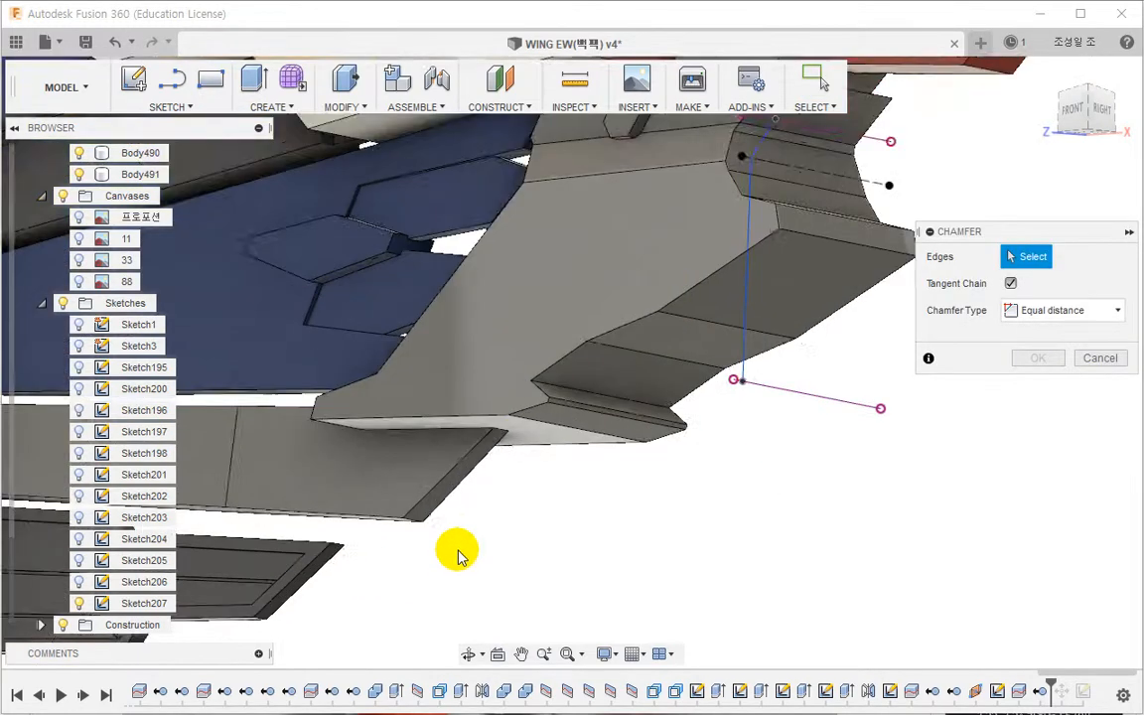
pyautogui.click(464, 390)
pyautogui.keyDown('shift'); pyautogui.moveTo(485, 501); pyautogui.dragTo(507, 475, button='middle'); pyautogui.keyUp('shift')
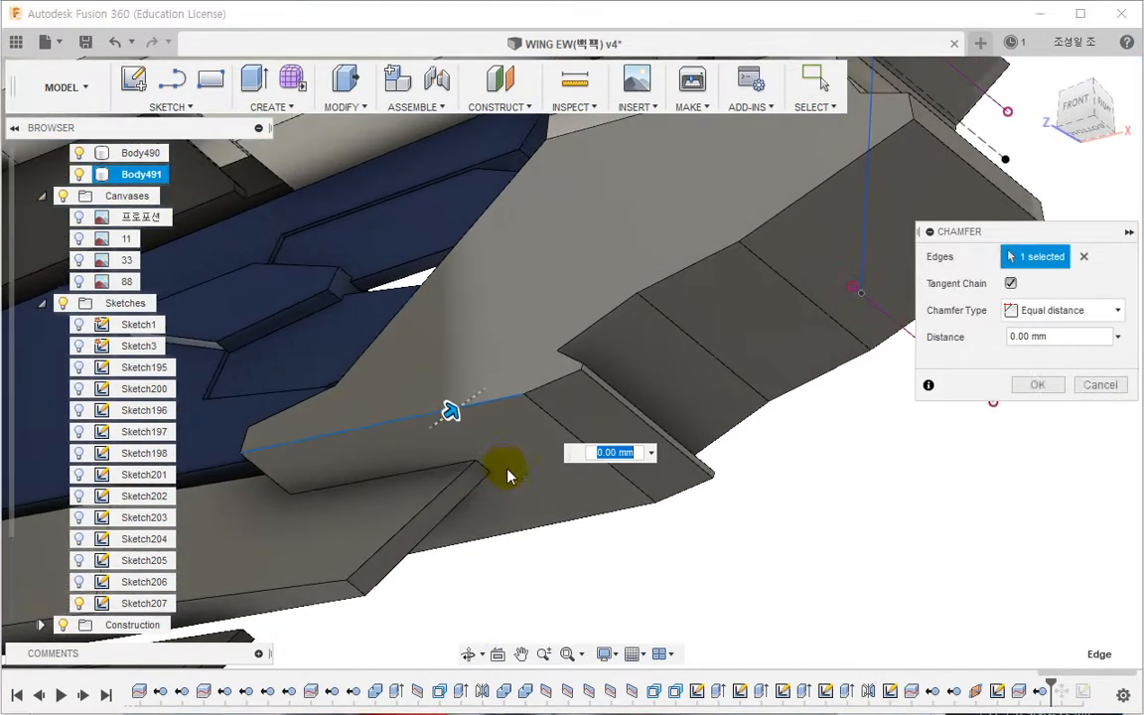
pyautogui.click(1086, 311)
pyautogui.click(1044, 354)
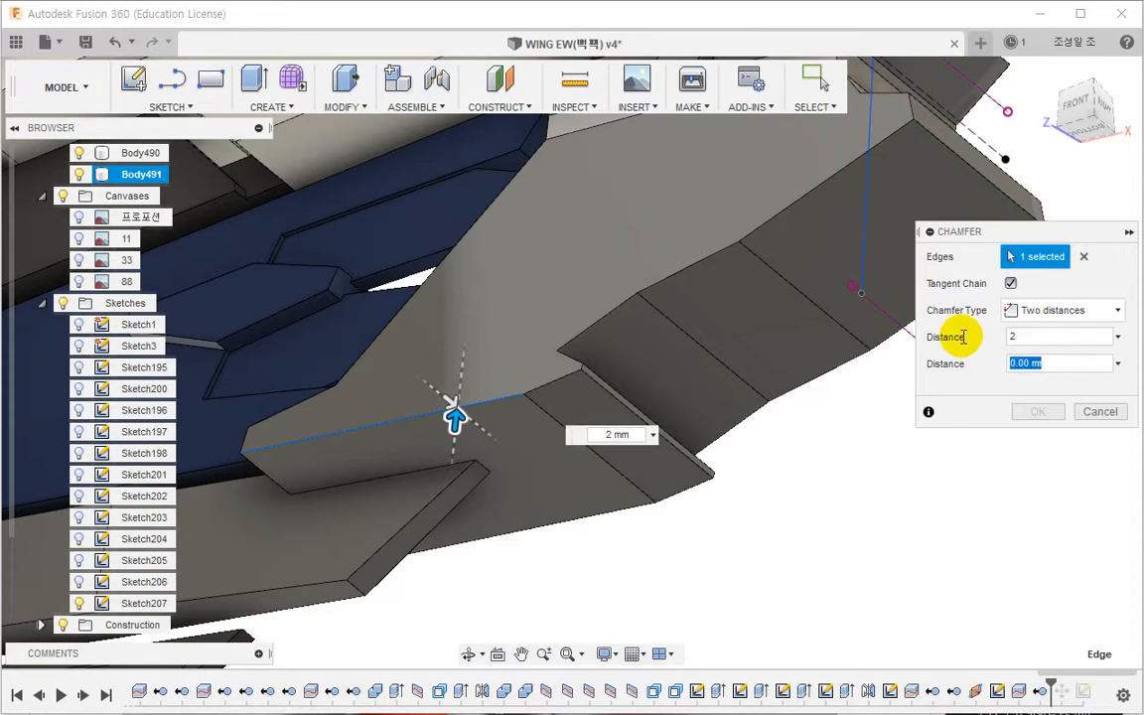
# Step: Set the chamfer distances to about 1.7 mm and 7.6 mm and apply it
pyautogui.write('3')
pyautogui.hotkey('shift', 'Tab')
pyautogui.moveTo(470, 419); pyautogui.dragTo(473, 422)
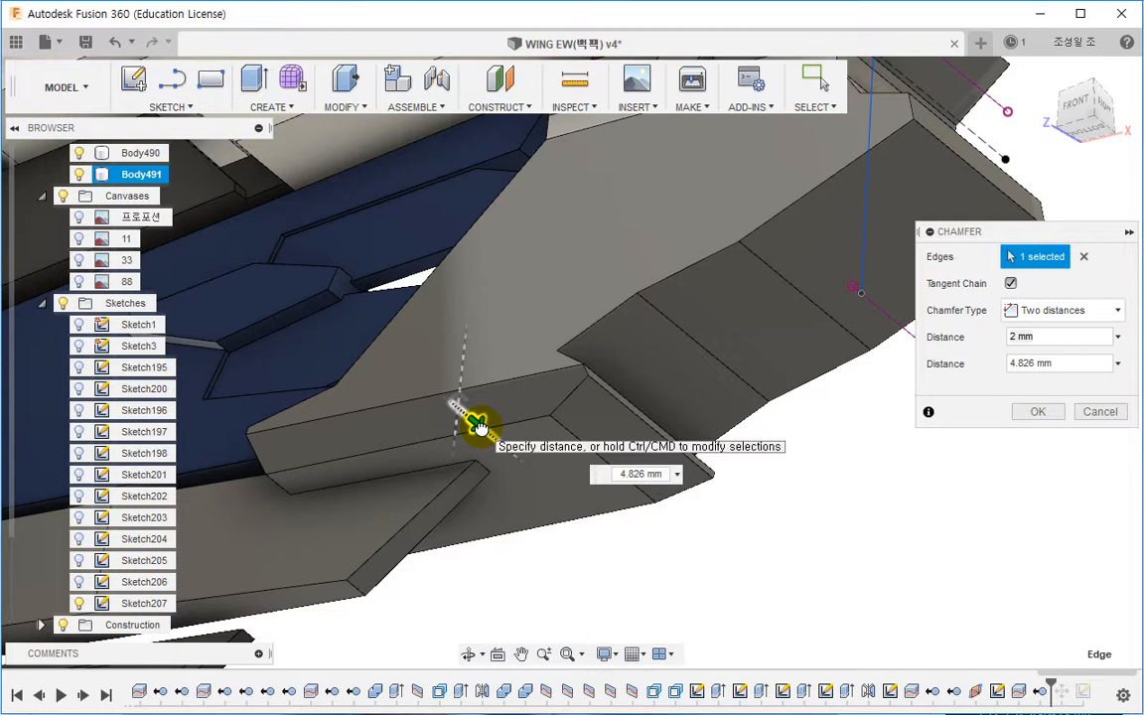
pyautogui.moveTo(476, 424); pyautogui.dragTo(485, 432)
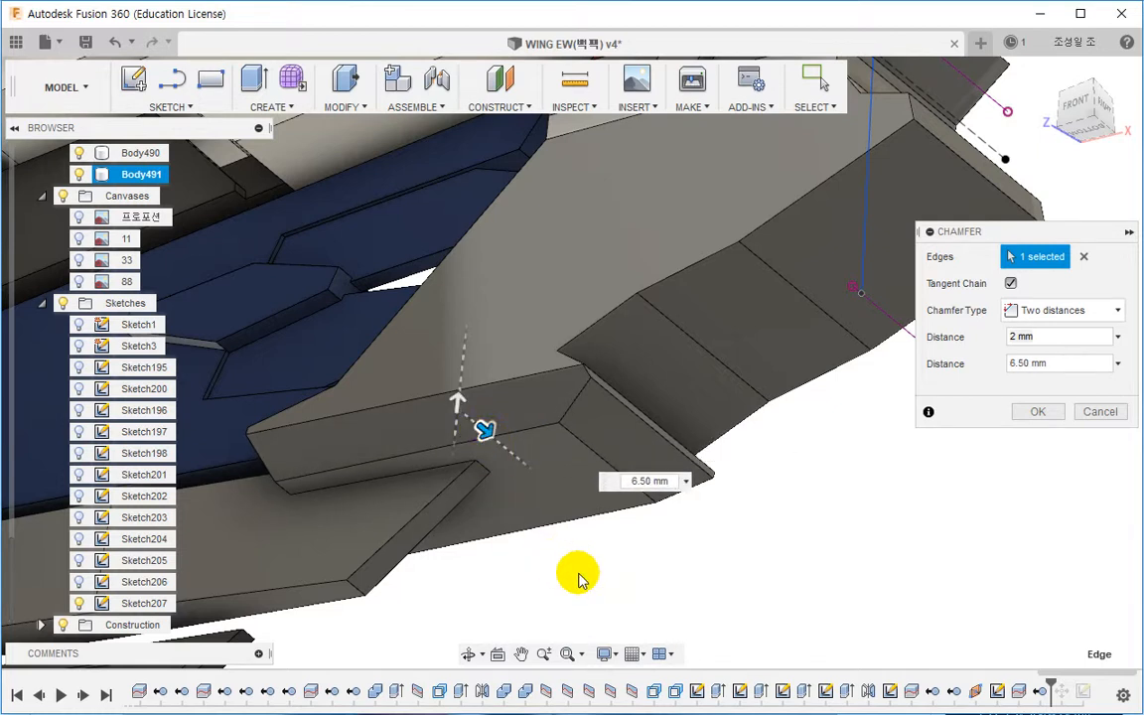
pyautogui.moveTo(494, 437); pyautogui.dragTo(486, 447)
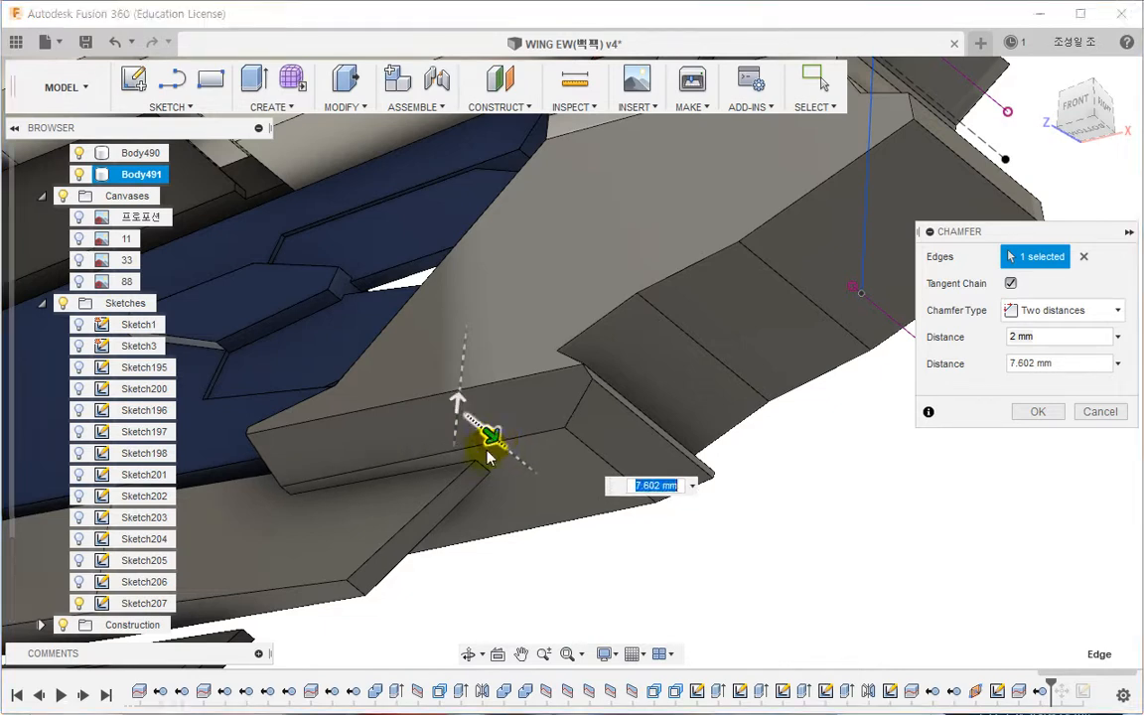
pyautogui.keyDown('shift'); pyautogui.moveTo(485, 447); pyautogui.dragTo(489, 496, button='middle'); pyautogui.keyUp('shift')
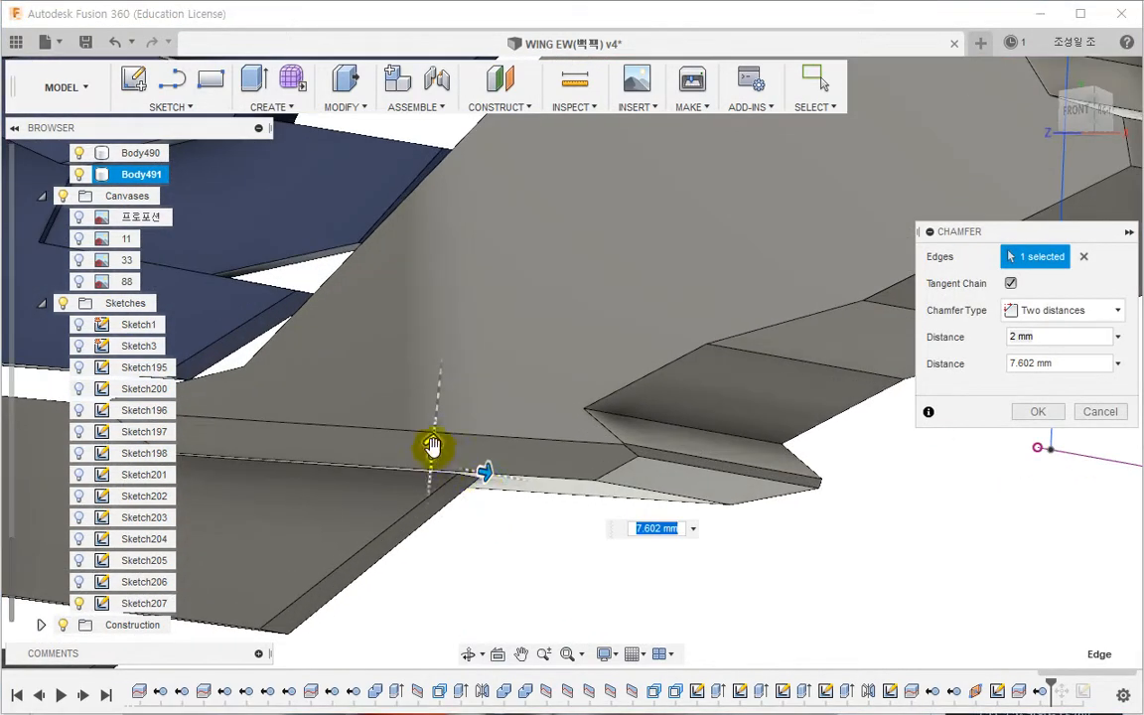
pyautogui.moveTo(433, 446); pyautogui.dragTo(431, 451)
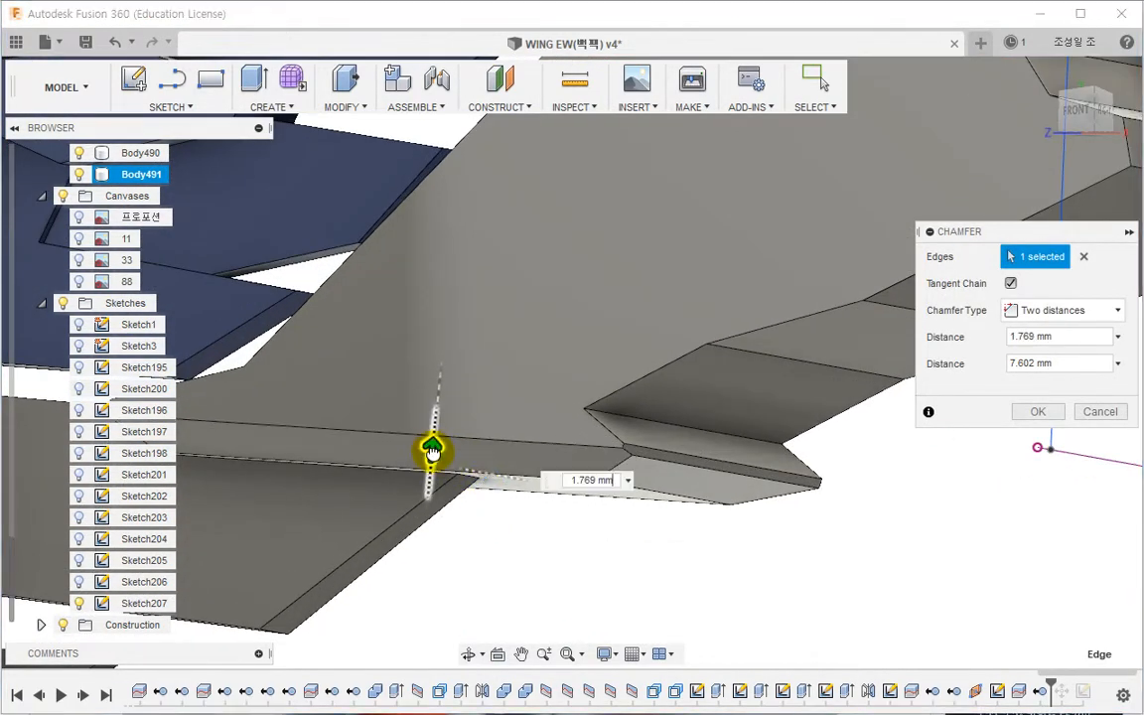
pyautogui.click(1037, 421)
# Step: Isolate the split-off panel body Body491
pyautogui.keyDown('shift'); pyautogui.moveTo(1033, 416); pyautogui.dragTo(773, 519, button='middle'); pyautogui.keyUp('shift')
pyautogui.click(668, 401)
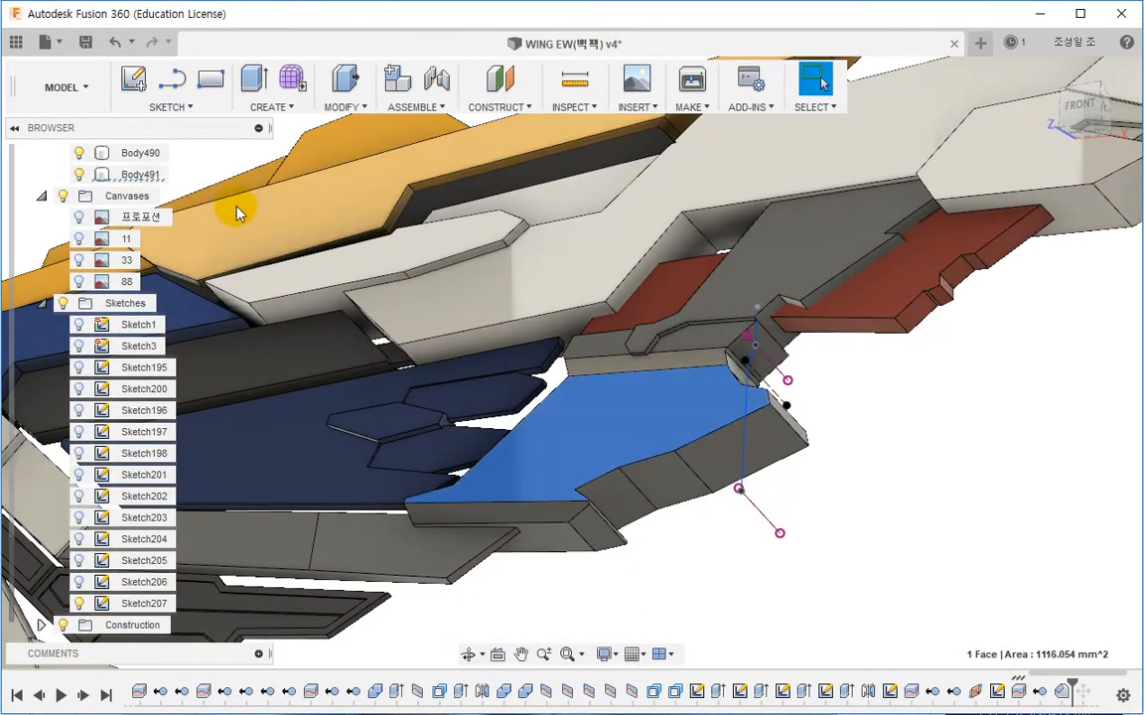
pyautogui.click(147, 175)
pyautogui.rightClick(148, 175)
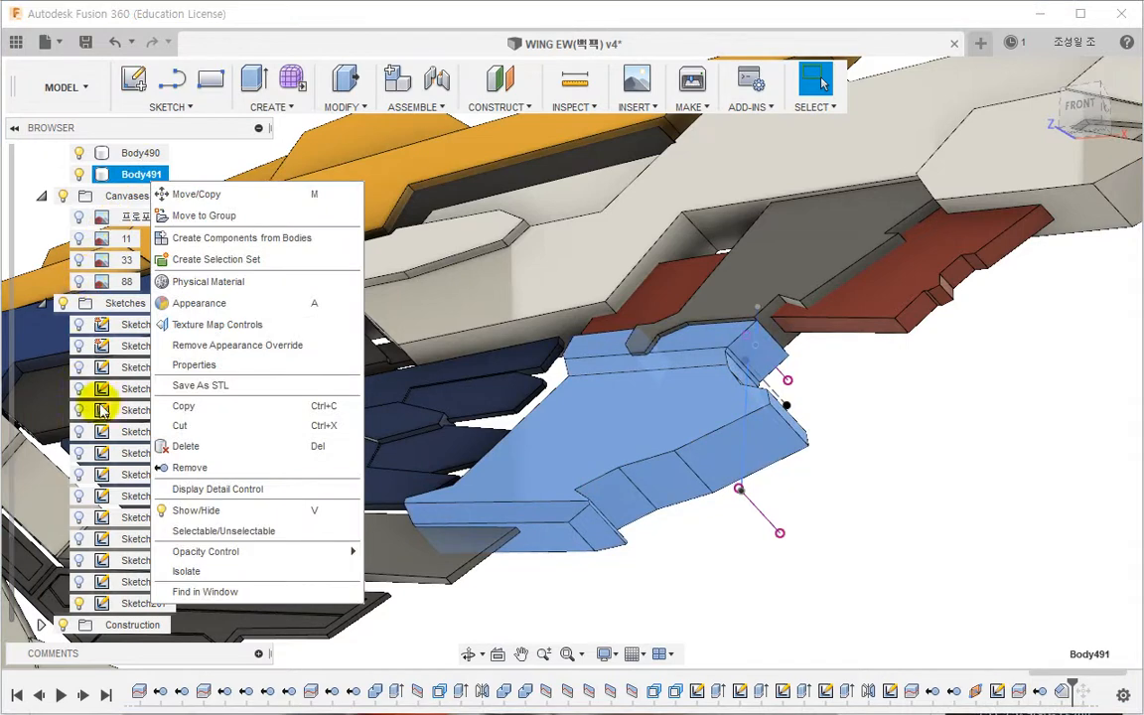
pyautogui.click(223, 572)
pyautogui.click(447, 549)
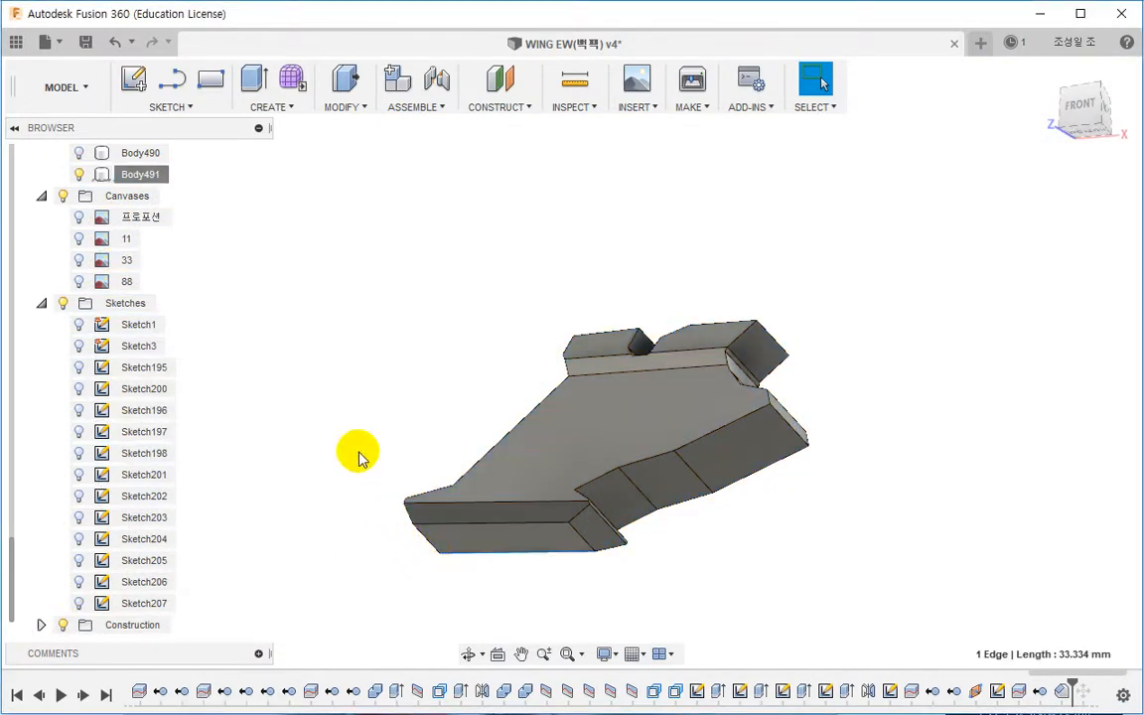
# Step: Start a Shell on the isolated body, selecting the top faces of its two upper tabs for removal
pyautogui.keyDown('shift'); pyautogui.moveTo(367, 317); pyautogui.dragTo(413, 358, button='middle'); pyautogui.keyUp('shift')
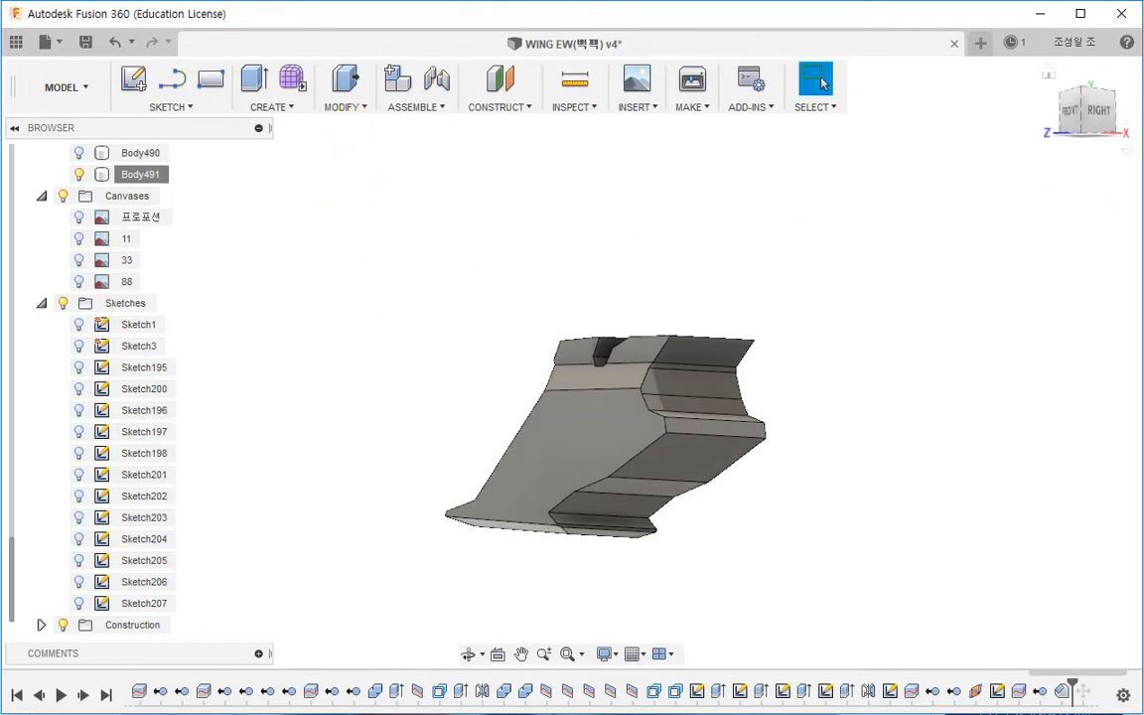
pyautogui.keyDown('shift'); pyautogui.moveTo(931, 345); pyautogui.dragTo(864, 347, button='middle'); pyautogui.keyUp('shift')
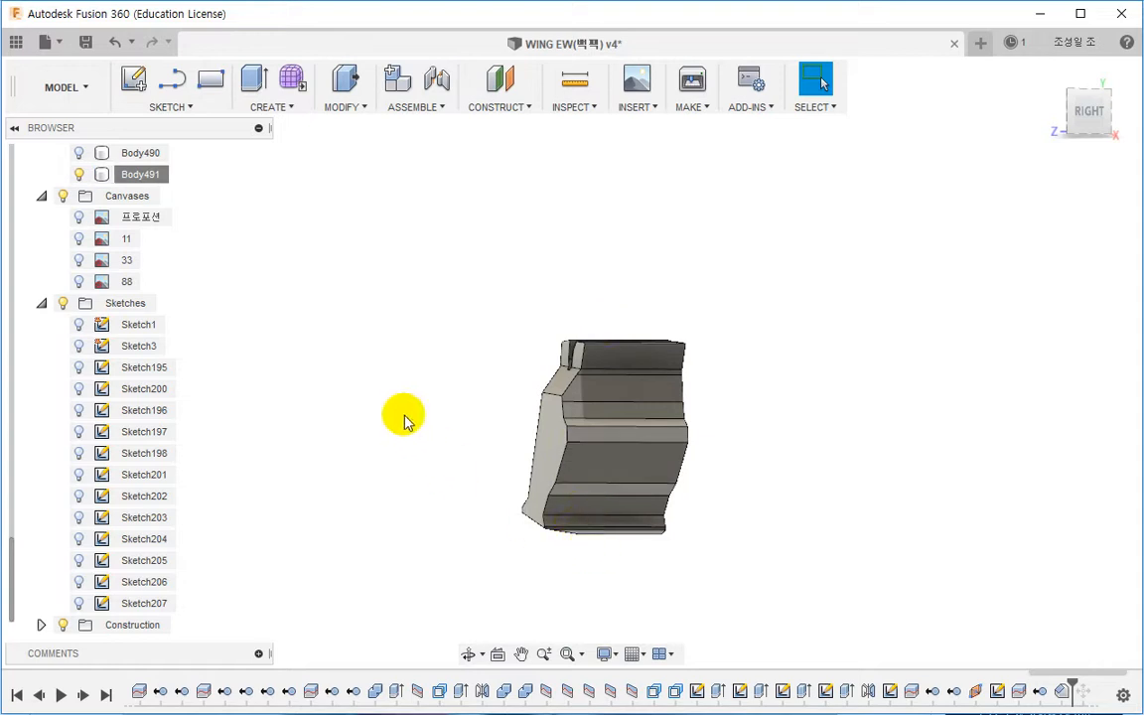
pyautogui.keyDown('shift'); pyautogui.moveTo(416, 337); pyautogui.dragTo(623, 381, button='middle'); pyautogui.keyUp('shift')
pyautogui.click(643, 382)
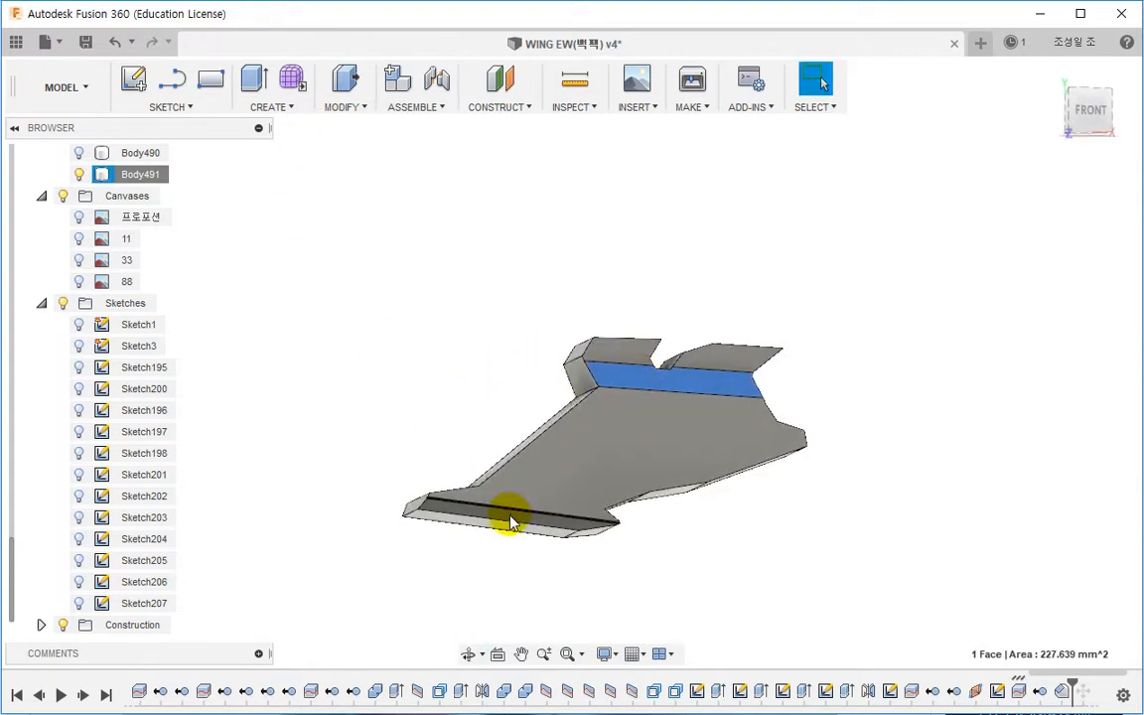
pyautogui.click(417, 355)
pyautogui.click(342, 107)
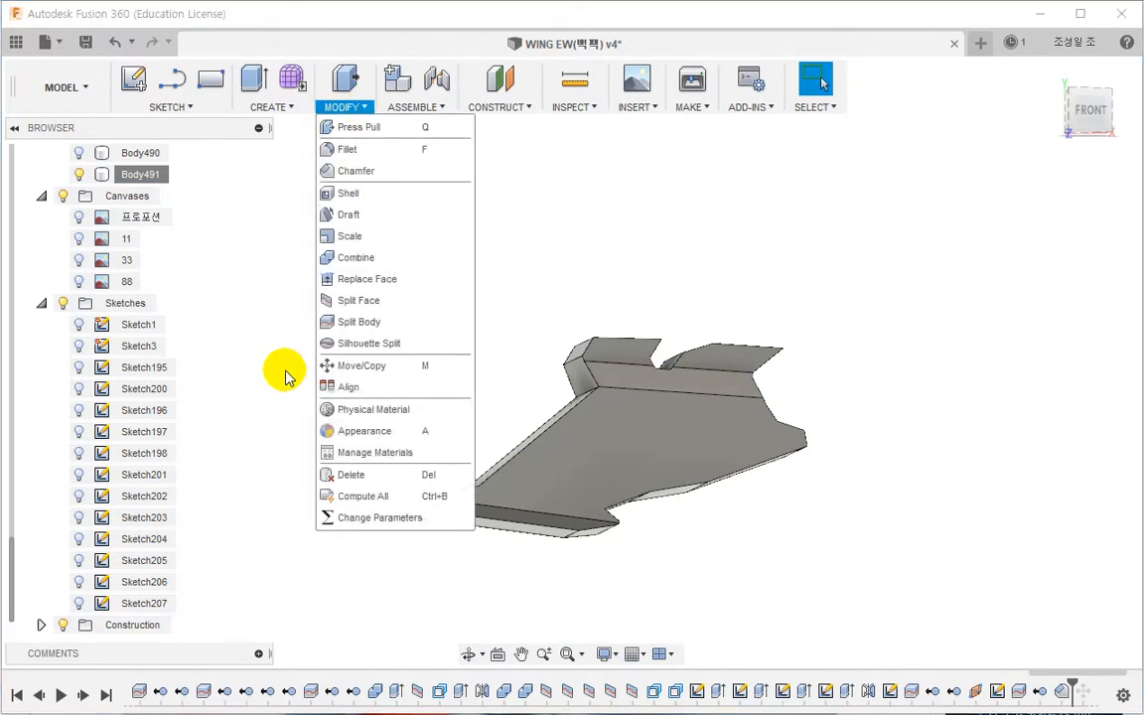
pyautogui.click(347, 194)
pyautogui.keyDown('shift'); pyautogui.moveTo(357, 317); pyautogui.dragTo(613, 393, button='middle'); pyautogui.keyUp('shift')
pyautogui.click(506, 440)
pyautogui.keyDown('shift'); pyautogui.moveTo(504, 442); pyautogui.dragTo(333, 521, button='middle'); pyautogui.keyUp('shift')
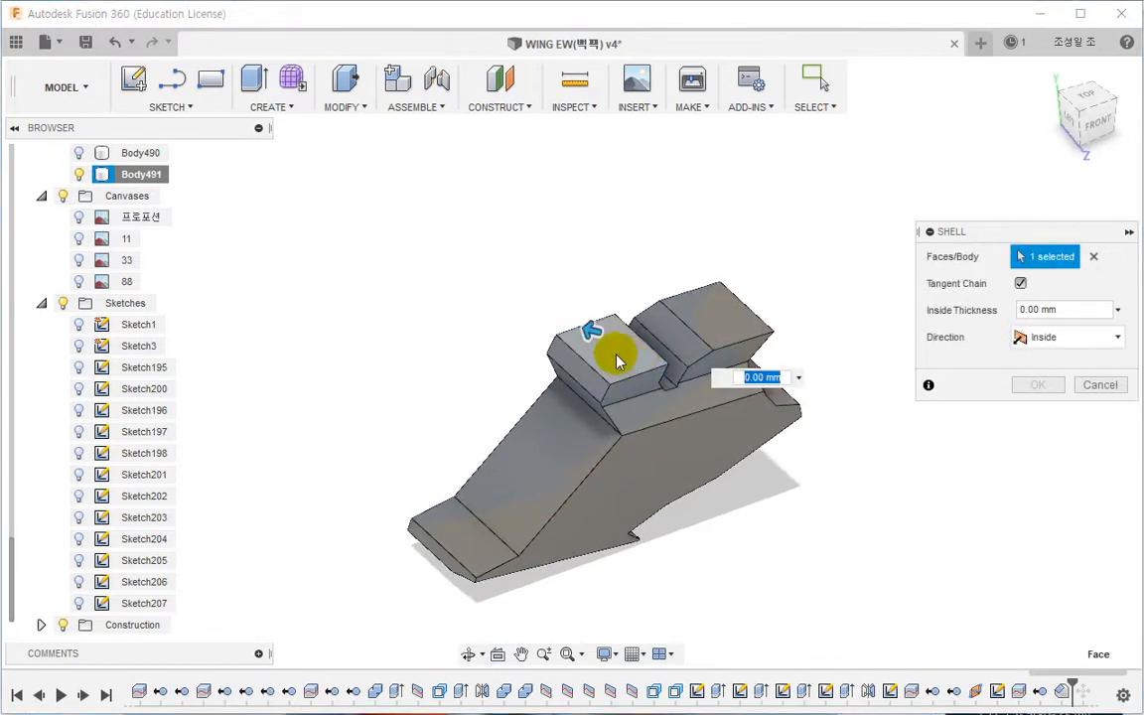
pyautogui.click(615, 361)
pyautogui.click(710, 320)
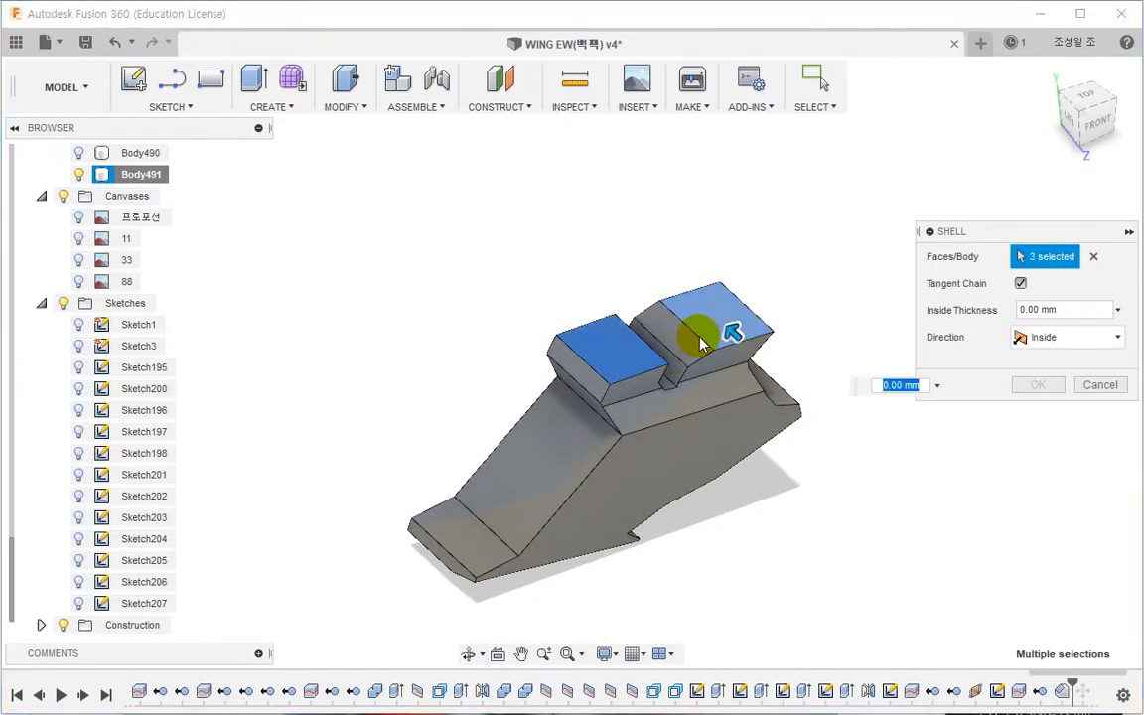
pyautogui.click(695, 342)
# Step: Add the tab gap faces and the outer end faces of the panel to the shell's removal selection
pyautogui.keyDown('shift'); pyautogui.moveTo(689, 340); pyautogui.dragTo(575, 383, button='middle'); pyautogui.keyUp('shift')
pyautogui.scroll(5, 663, 403)
pyautogui.click(673, 385)
pyautogui.click(638, 417)
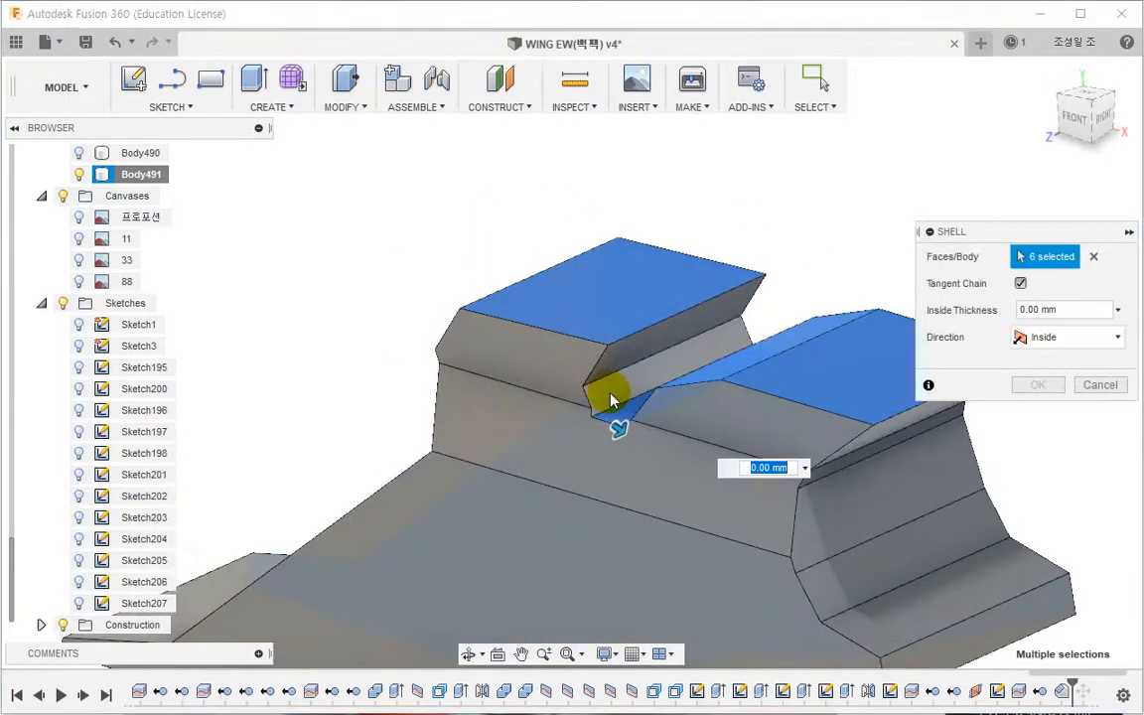
pyautogui.click(610, 393)
pyautogui.click(619, 362)
pyautogui.scroll(-2, 656, 445)
pyautogui.keyDown('shift'); pyautogui.moveTo(663, 452); pyautogui.dragTo(820, 437, button='middle'); pyautogui.keyUp('shift')
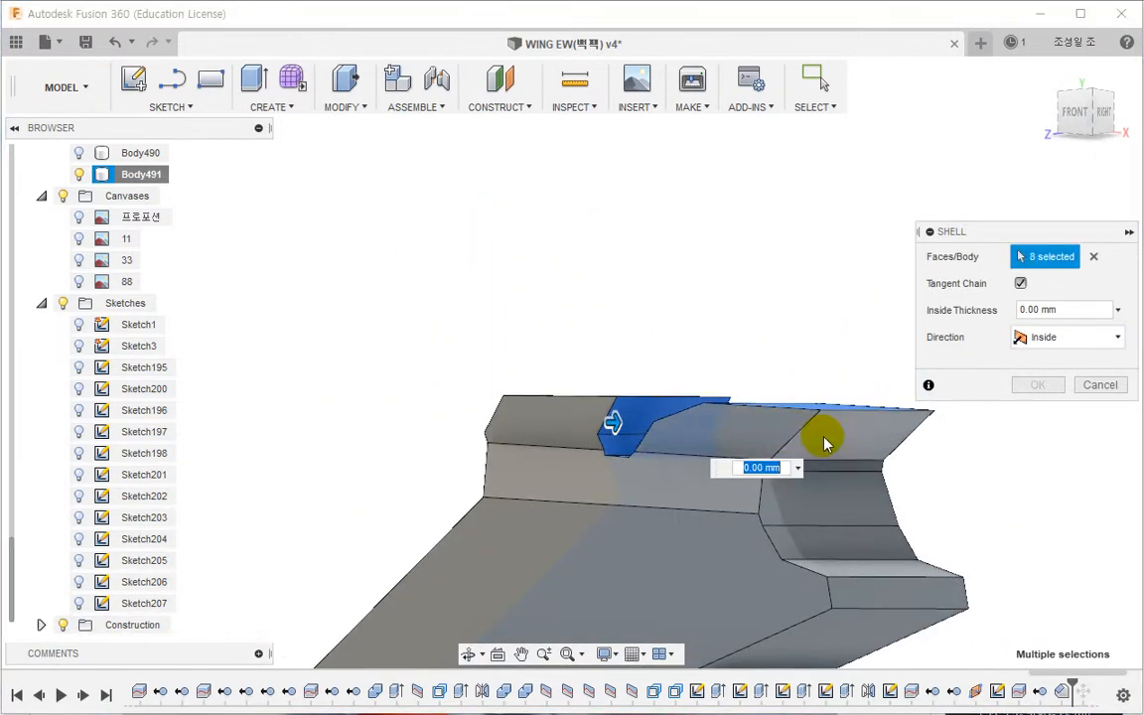
pyautogui.click(823, 442)
pyautogui.click(828, 489)
pyautogui.click(826, 508)
pyautogui.click(831, 548)
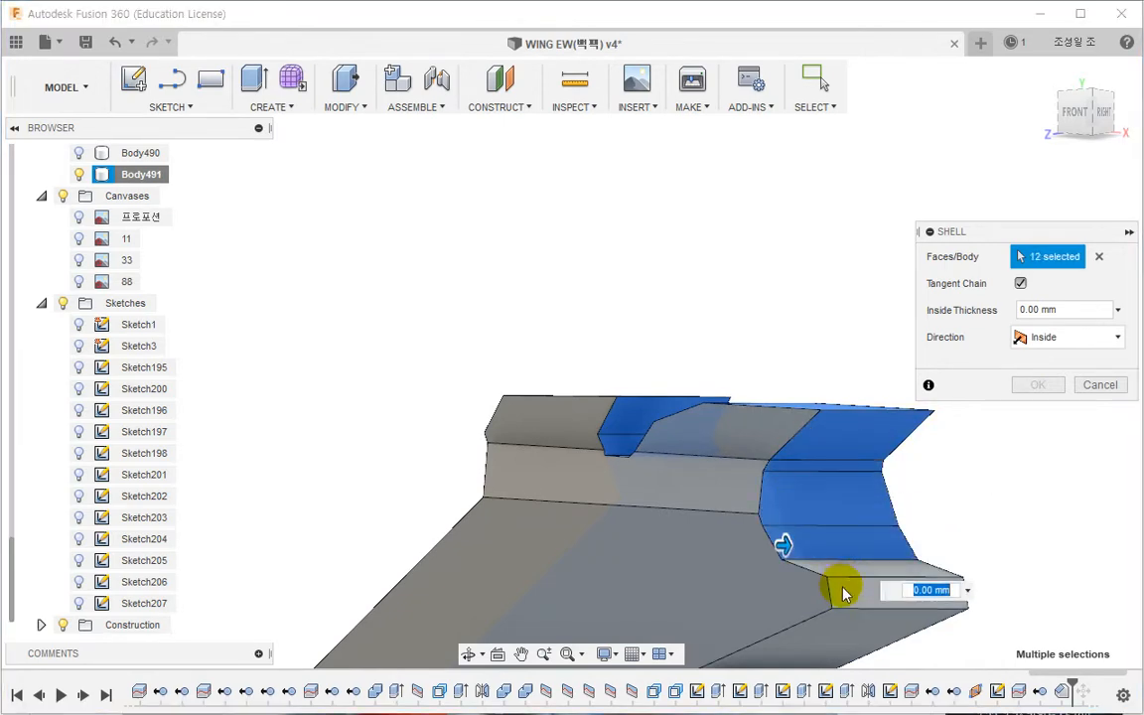
# Step: Add the remaining side and lower edge faces around the panel to the shell selection
pyautogui.keyDown('shift'); pyautogui.moveTo(842, 593); pyautogui.dragTo(706, 430, button='middle'); pyautogui.keyUp('shift')
pyautogui.click(647, 417)
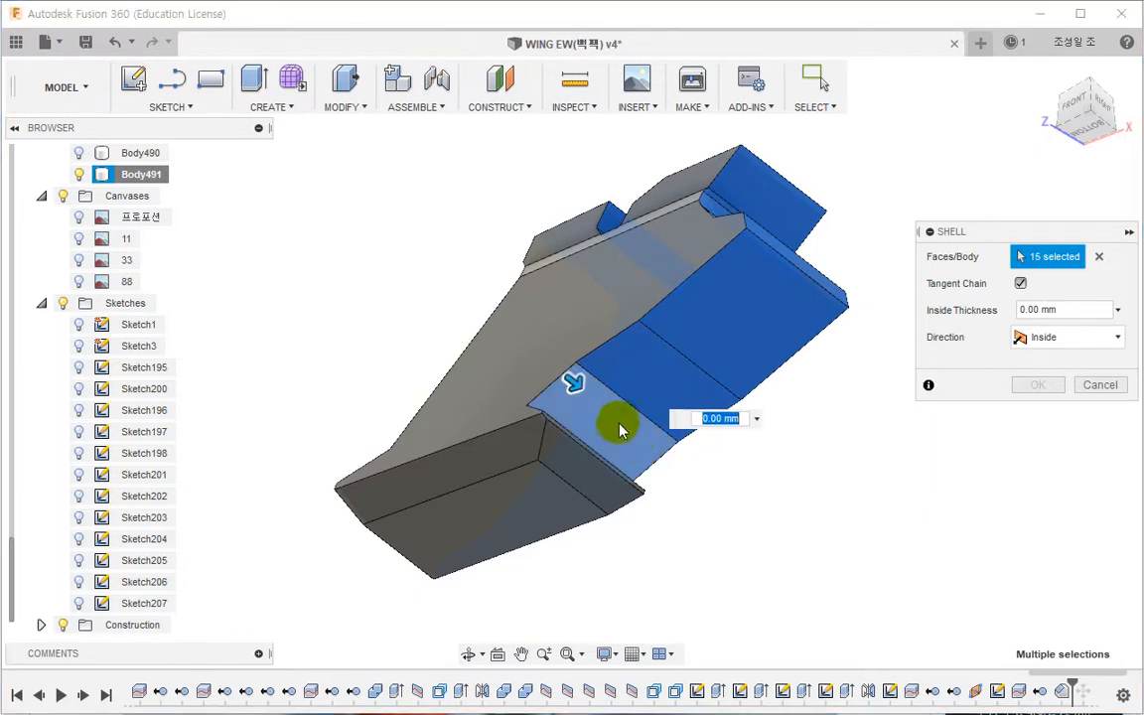
pyautogui.keyDown('shift'); pyautogui.moveTo(625, 425); pyautogui.dragTo(600, 438, button='middle'); pyautogui.keyUp('shift')
pyautogui.click(600, 441)
pyautogui.scroll(3, 586, 470)
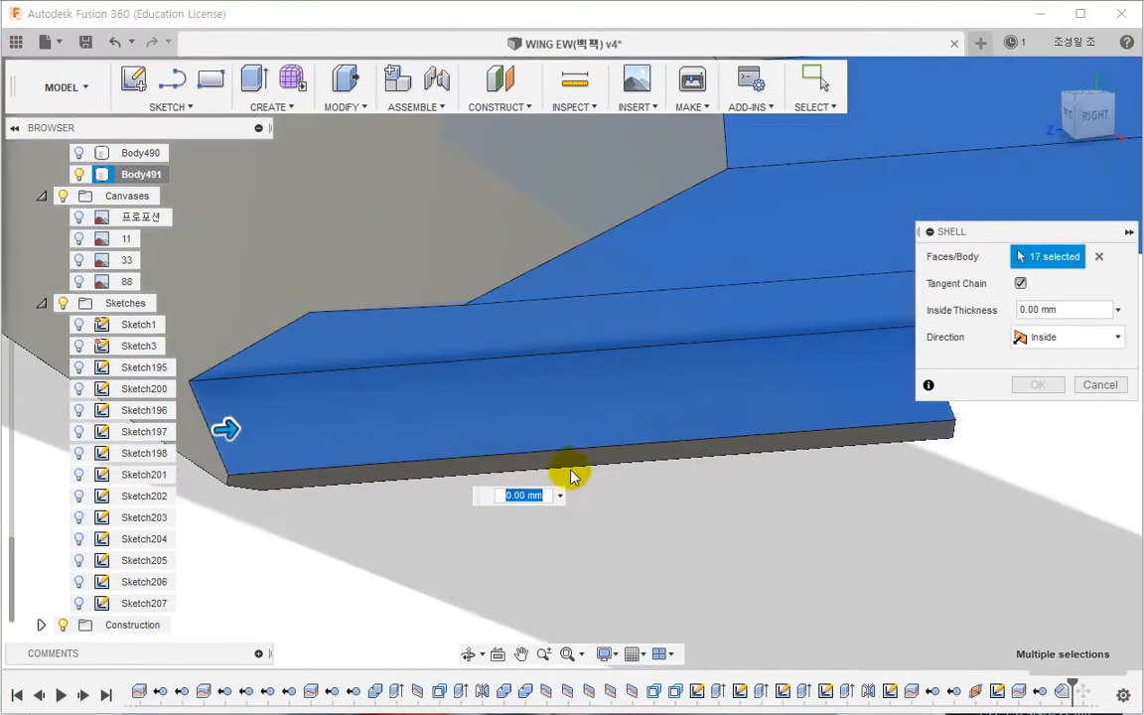
pyautogui.click(585, 482)
pyautogui.scroll(-2, 588, 484)
pyautogui.keyDown('shift'); pyautogui.moveTo(595, 485); pyautogui.dragTo(586, 544, button='middle'); pyautogui.keyUp('shift')
pyautogui.click(593, 518)
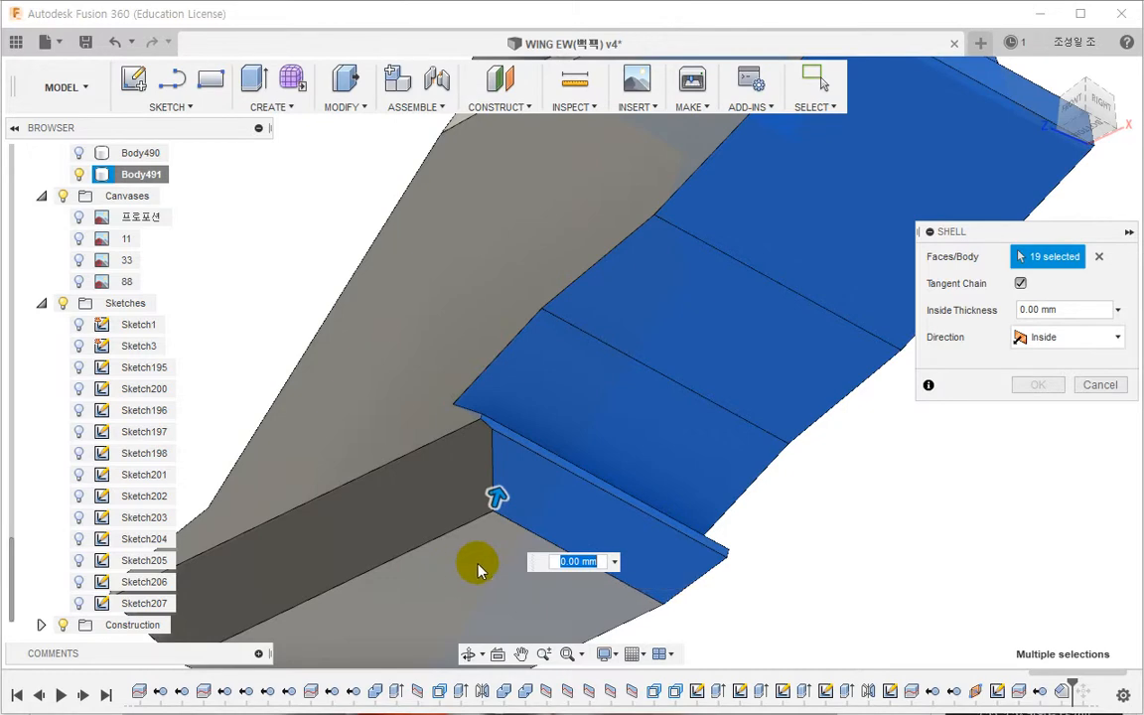
pyautogui.keyDown('shift'); pyautogui.moveTo(472, 557); pyautogui.dragTo(531, 575, button='middle'); pyautogui.keyUp('shift')
pyautogui.scroll(3, 460, 563)
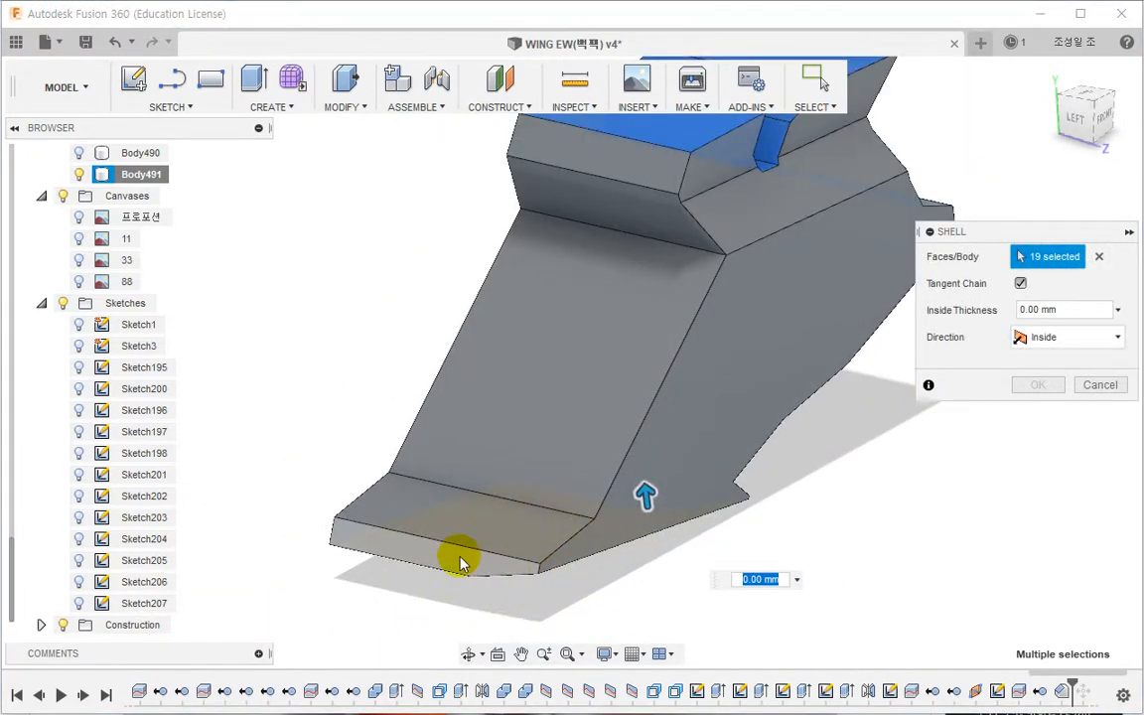
pyautogui.click(460, 563)
pyautogui.click(460, 518)
# Step: Set the shell's inside thickness to 3 mm and apply it
pyautogui.keyDown('shift'); pyautogui.moveTo(637, 210); pyautogui.dragTo(365, 310, button='middle'); pyautogui.keyUp('shift')
pyautogui.keyDown('shift'); pyautogui.moveTo(563, 499); pyautogui.dragTo(738, 396, button='middle'); pyautogui.keyUp('shift')
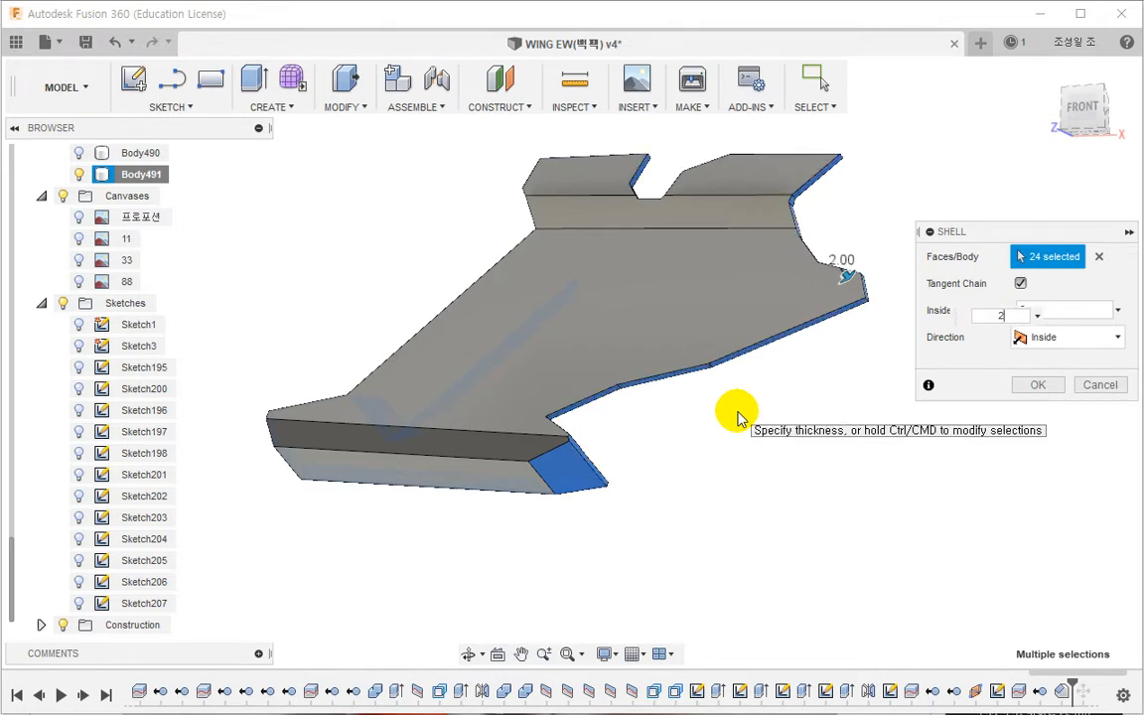
pyautogui.keyDown('shift'); pyautogui.moveTo(678, 449); pyautogui.dragTo(518, 506, button='middle'); pyautogui.keyUp('shift')
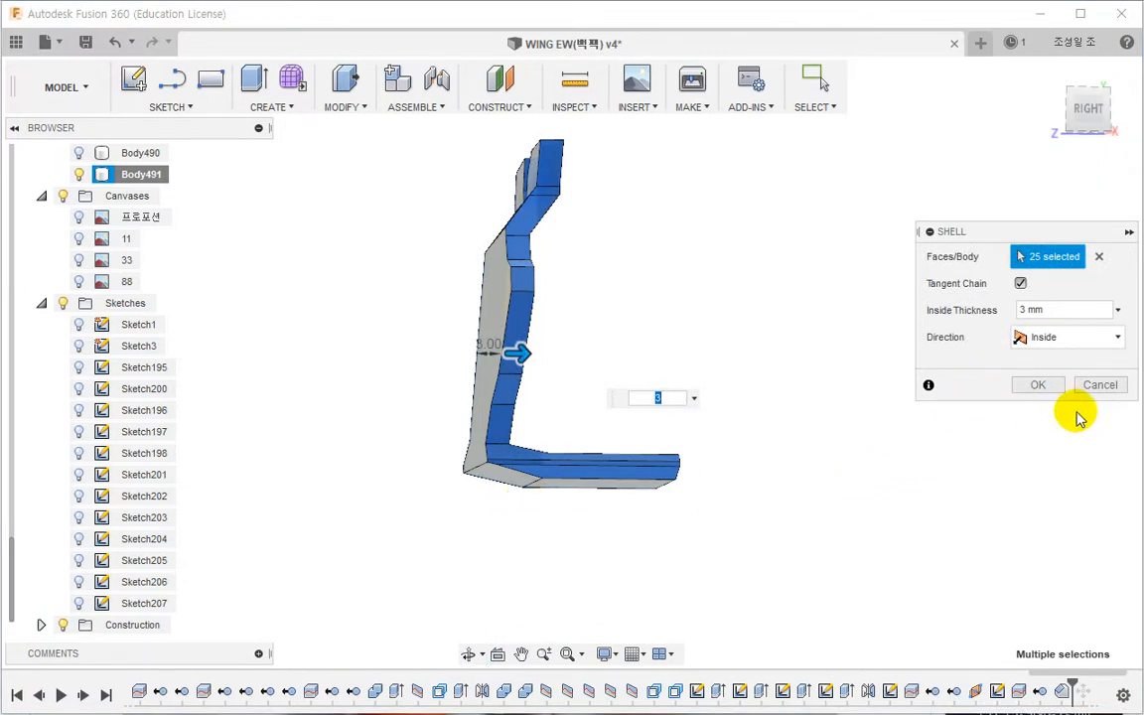
pyautogui.click(1038, 386)
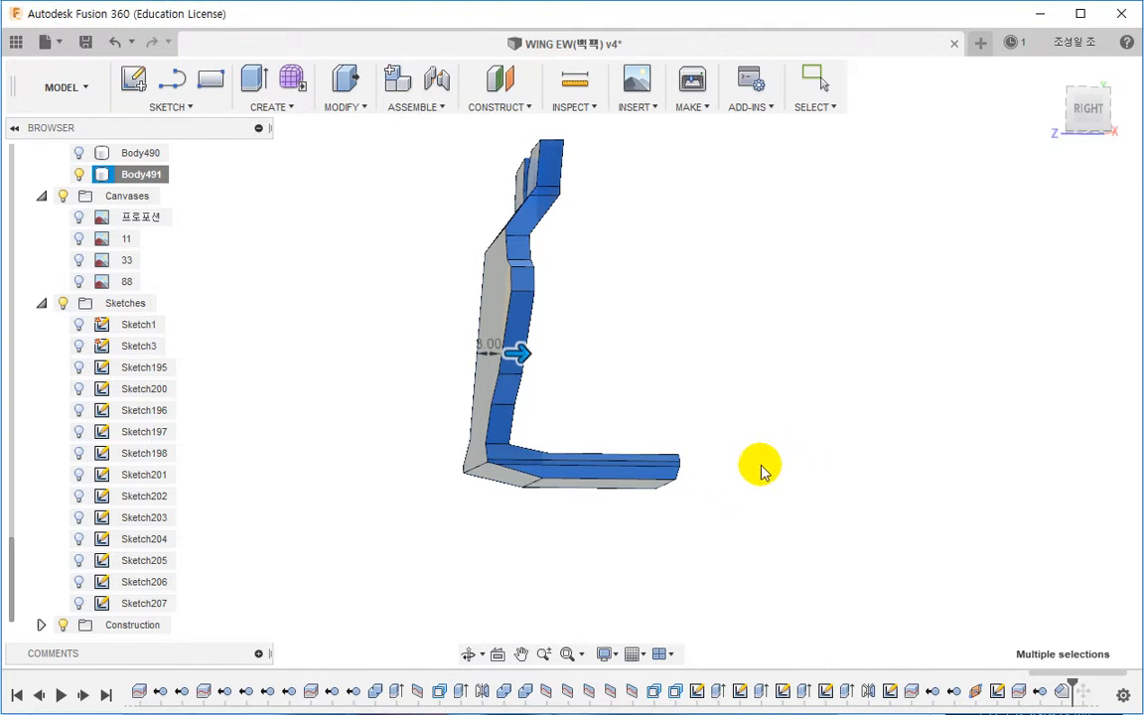
pyautogui.keyDown('shift'); pyautogui.moveTo(760, 466); pyautogui.dragTo(773, 398, button='middle'); pyautogui.keyUp('shift')
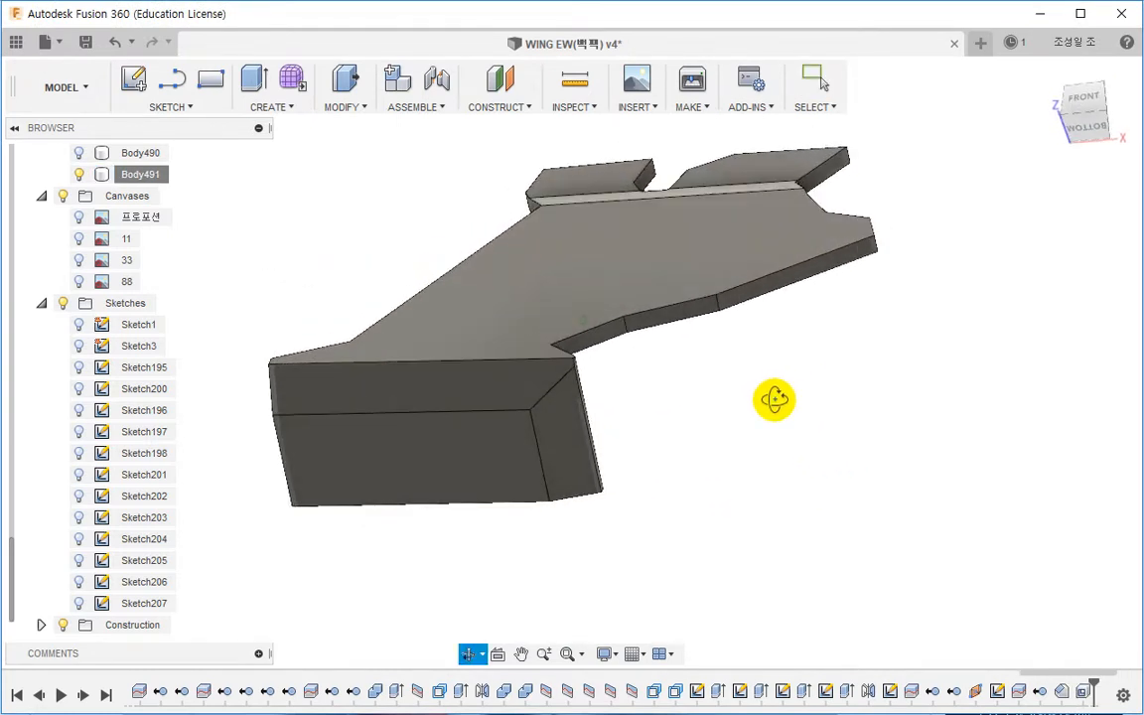
# Step: Unisolate the shelled body to bring back the rest of the wing
pyautogui.rightClick(479, 303)
pyautogui.click(478, 552)
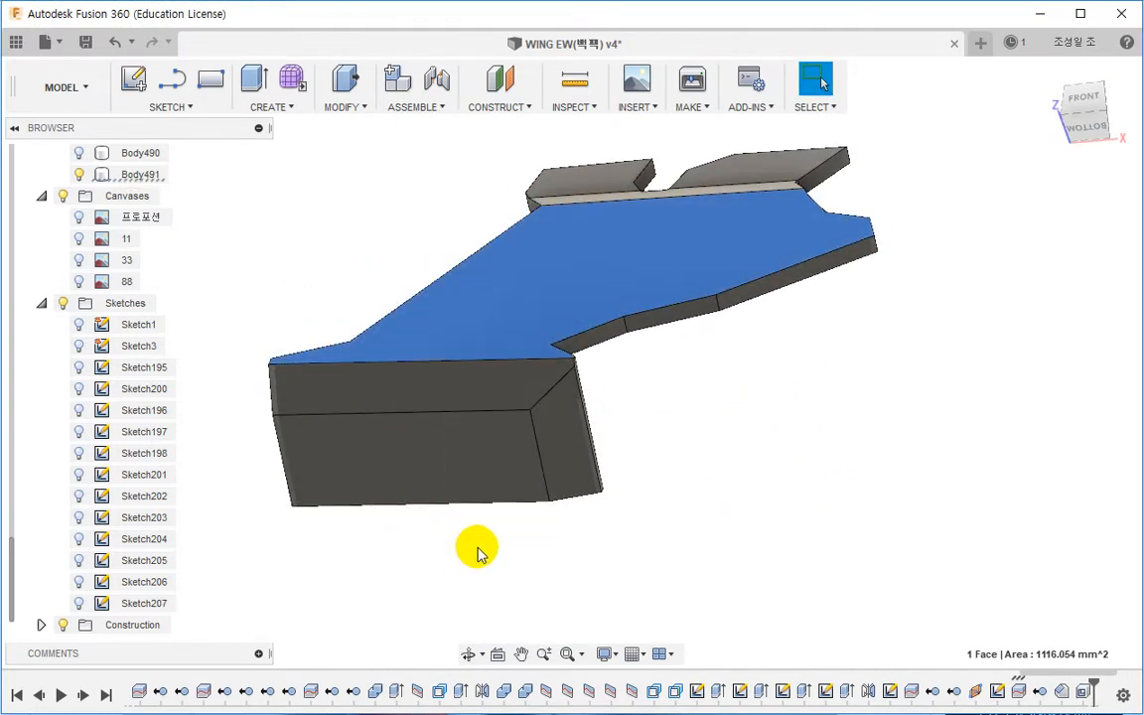
pyautogui.click(144, 175)
pyautogui.rightClick(144, 176)
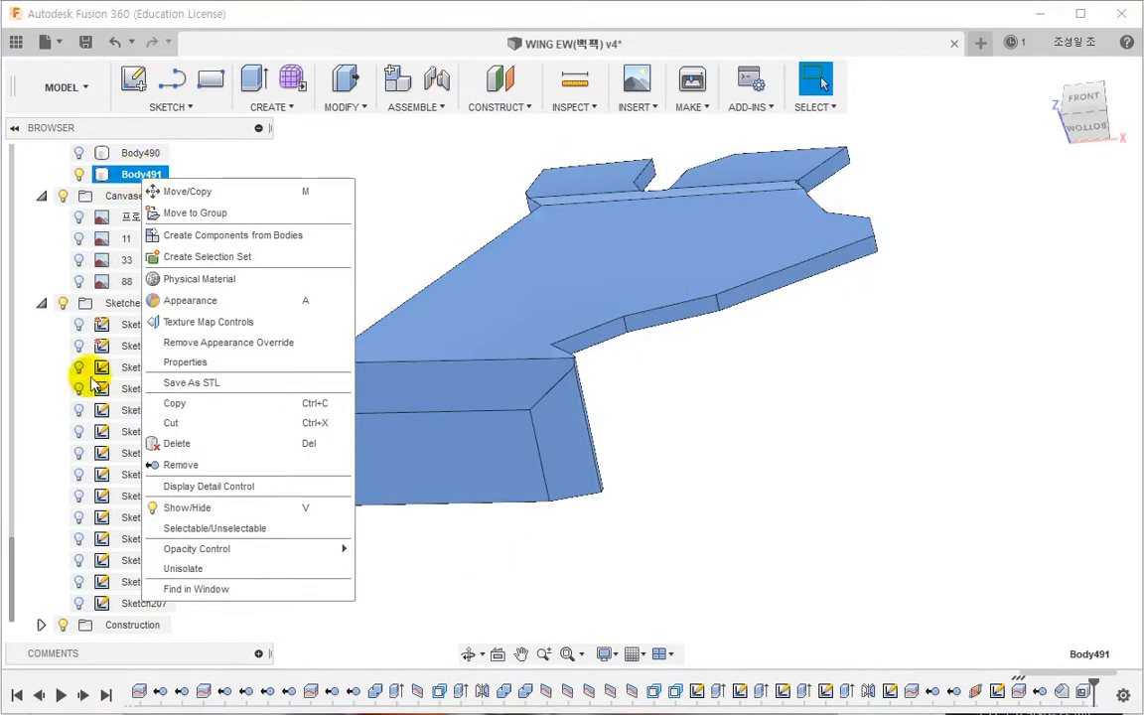
pyautogui.click(208, 570)
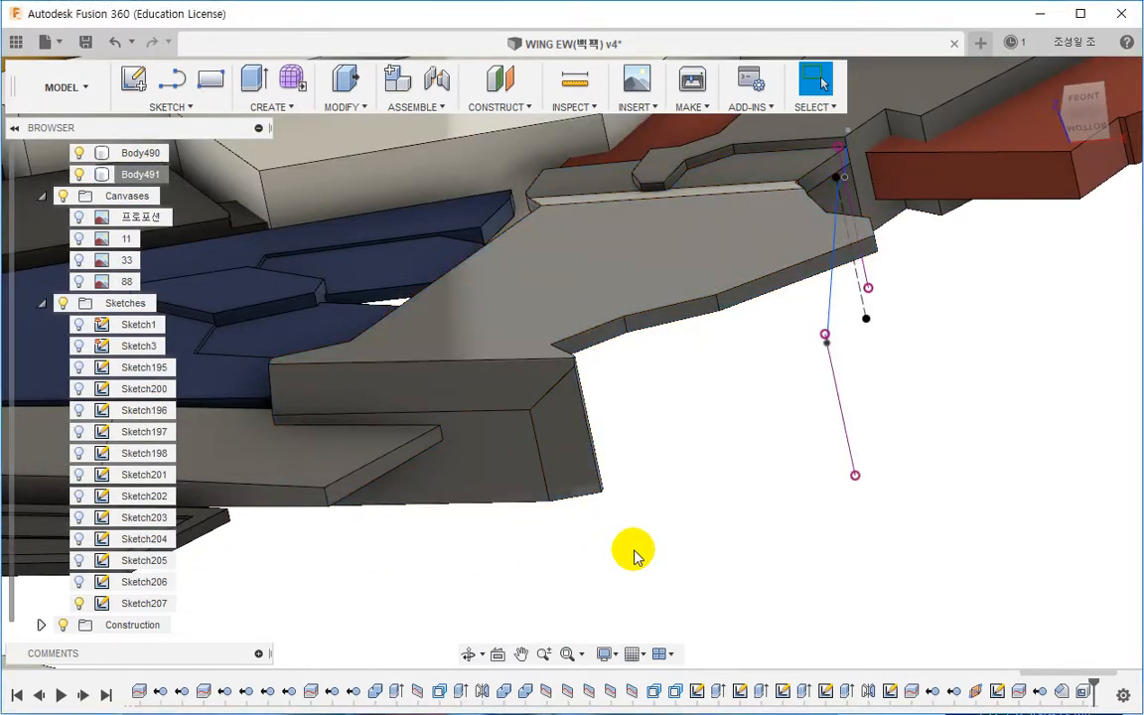
# Step: Try shortening the panel's lower flap end face to about 1.9 mm with Press Pull
pyautogui.moveTo(553, 500)
pyautogui.mouseDown(button='middle')
pyautogui.moveTo(531, 523)
pyautogui.moveTo(401, 504)
pyautogui.moveTo(359, 567)
pyautogui.moveTo(448, 580)
pyautogui.moveTo(564, 500)
pyautogui.mouseUp(button='middle')
pyautogui.click(567, 474)
pyautogui.click(337, 97)
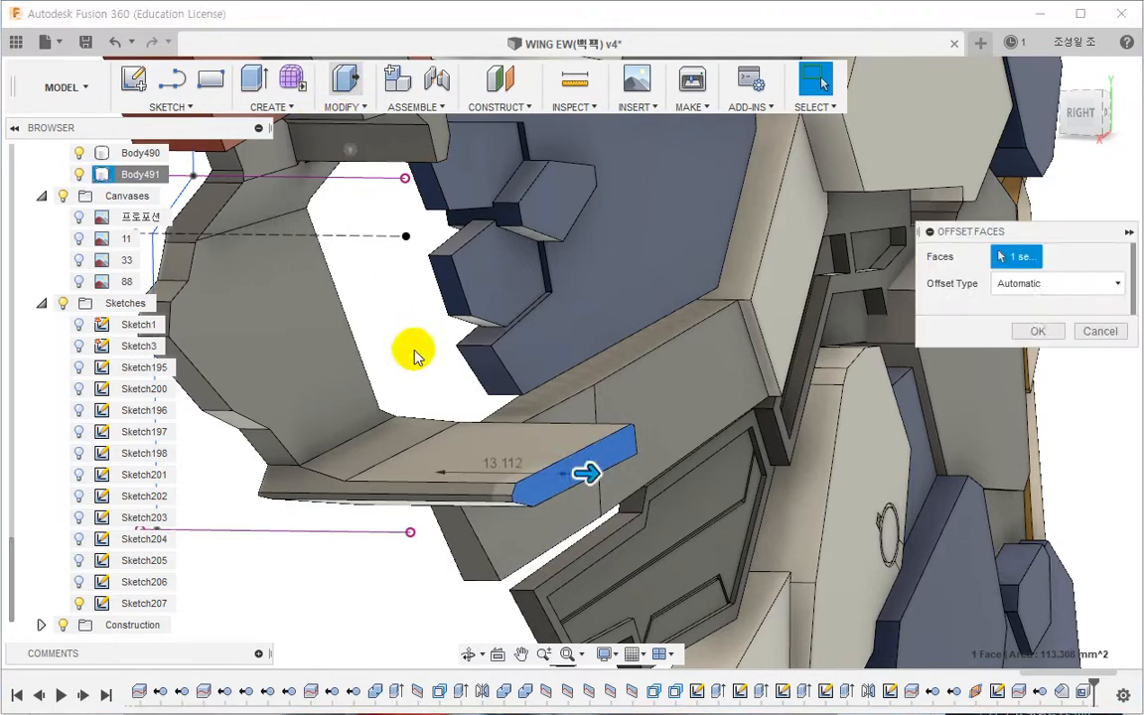
pyautogui.moveTo(587, 475); pyautogui.dragTo(471, 469)
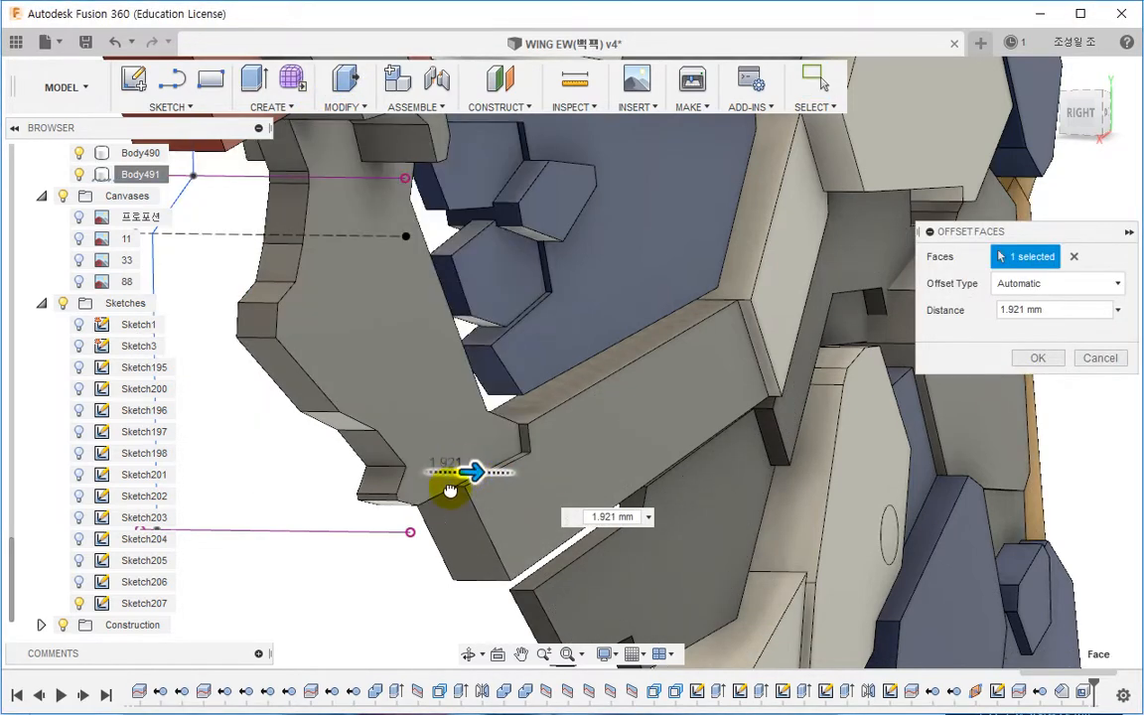
pyautogui.click(1037, 357)
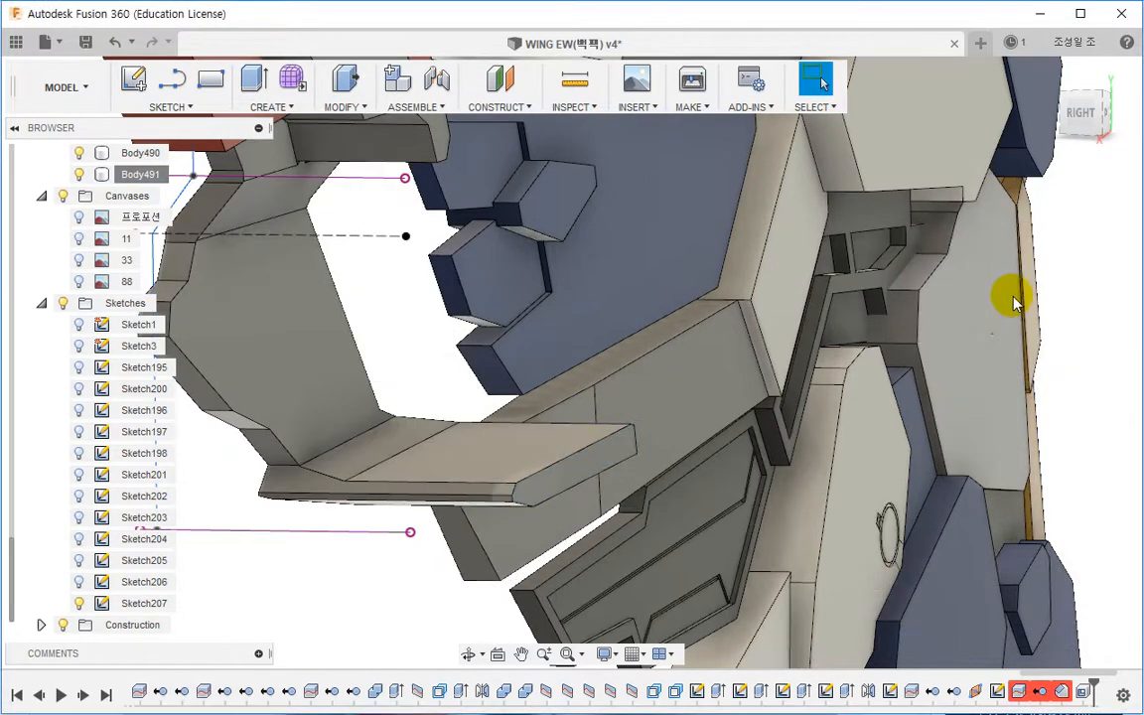
# Step: Offset the lower flap's end face by -12.571 mm using Press Pull as a new offset
pyautogui.click(348, 80)
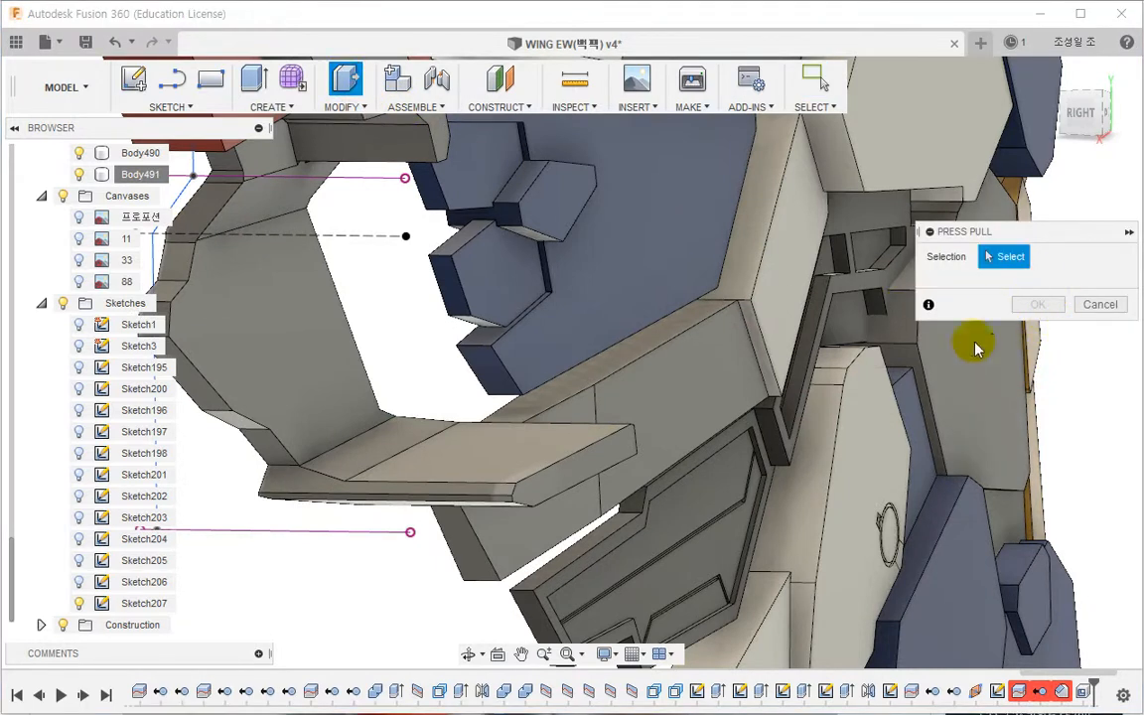
pyautogui.click(607, 455)
pyautogui.click(1029, 286)
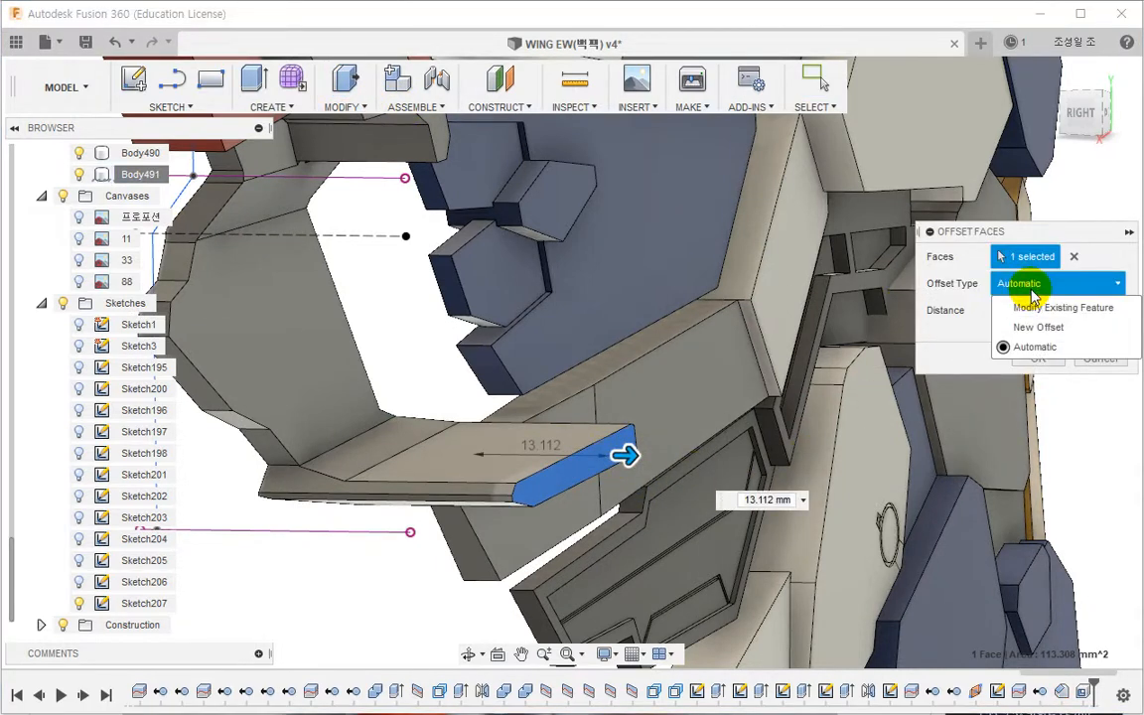
pyautogui.click(1038, 327)
pyautogui.moveTo(632, 455); pyautogui.dragTo(502, 459)
pyautogui.keyDown('shift'); pyautogui.moveTo(503, 458); pyautogui.dragTo(575, 383, button='middle'); pyautogui.keyUp('shift')
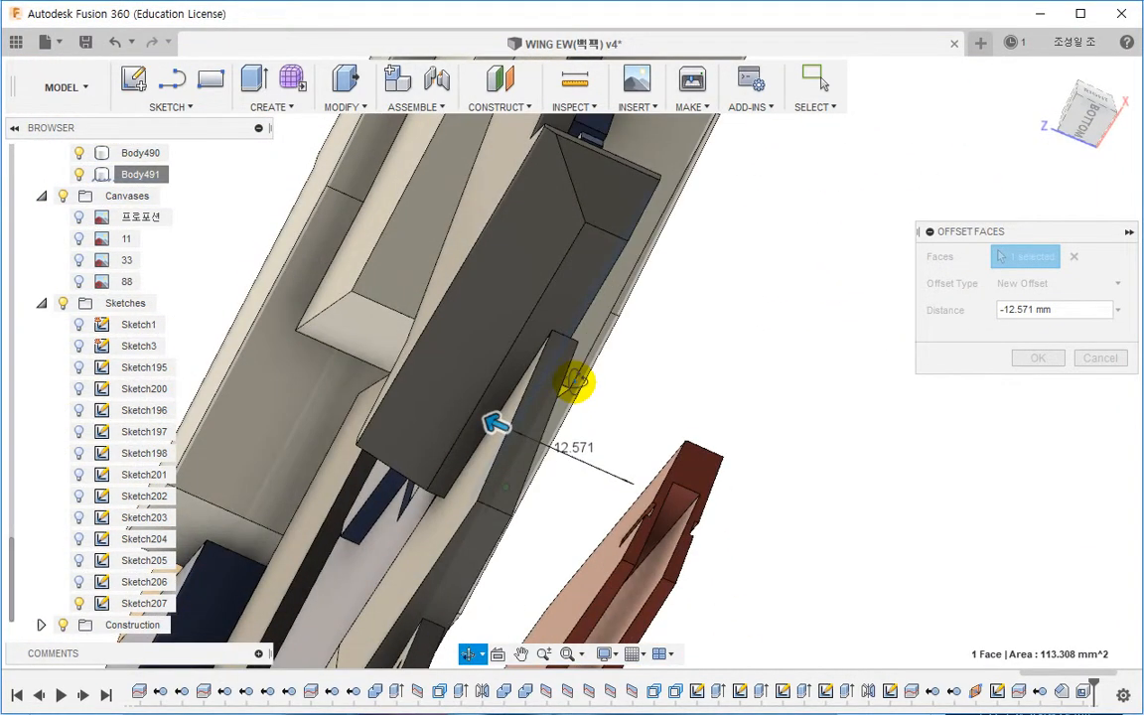
pyautogui.keyDown('shift'); pyautogui.moveTo(644, 380); pyautogui.dragTo(572, 620, button='middle'); pyautogui.keyUp('shift')
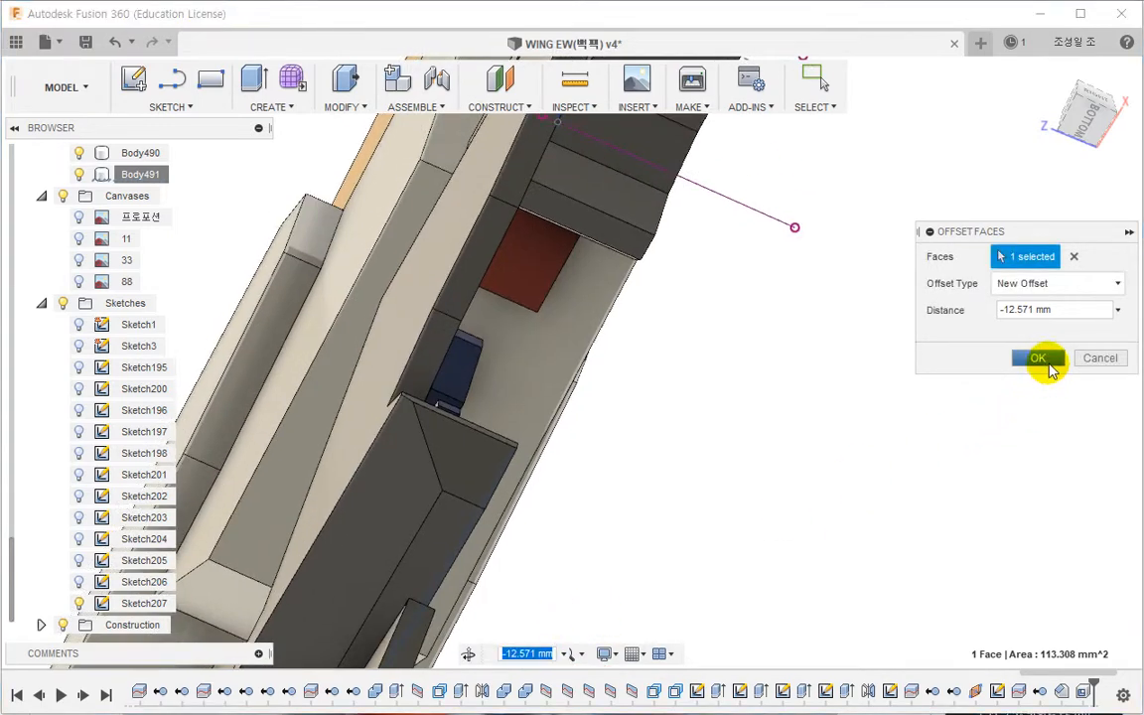
pyautogui.click(1038, 359)
# Step: Toggle reference canvas 33 on and off to compare the panel against the photo
pyautogui.moveTo(722, 416); pyautogui.dragTo(618, 444, button='middle')
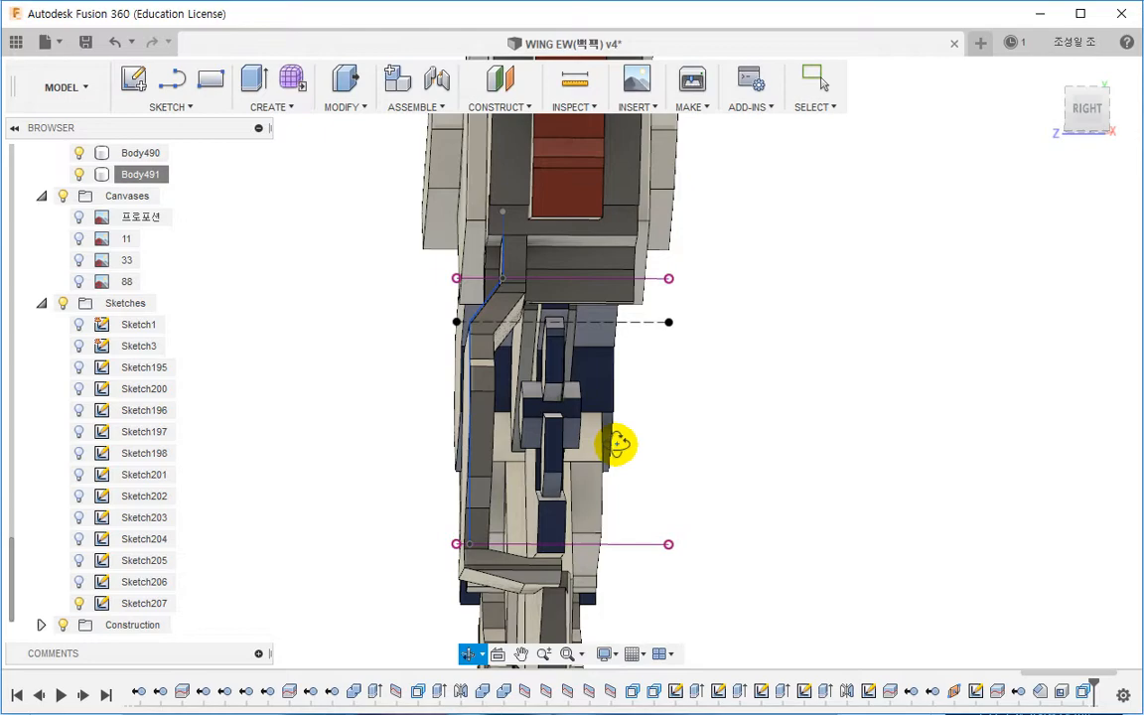
pyautogui.keyDown('shift'); pyautogui.moveTo(618, 444); pyautogui.dragTo(645, 479, button='middle'); pyautogui.keyUp('shift')
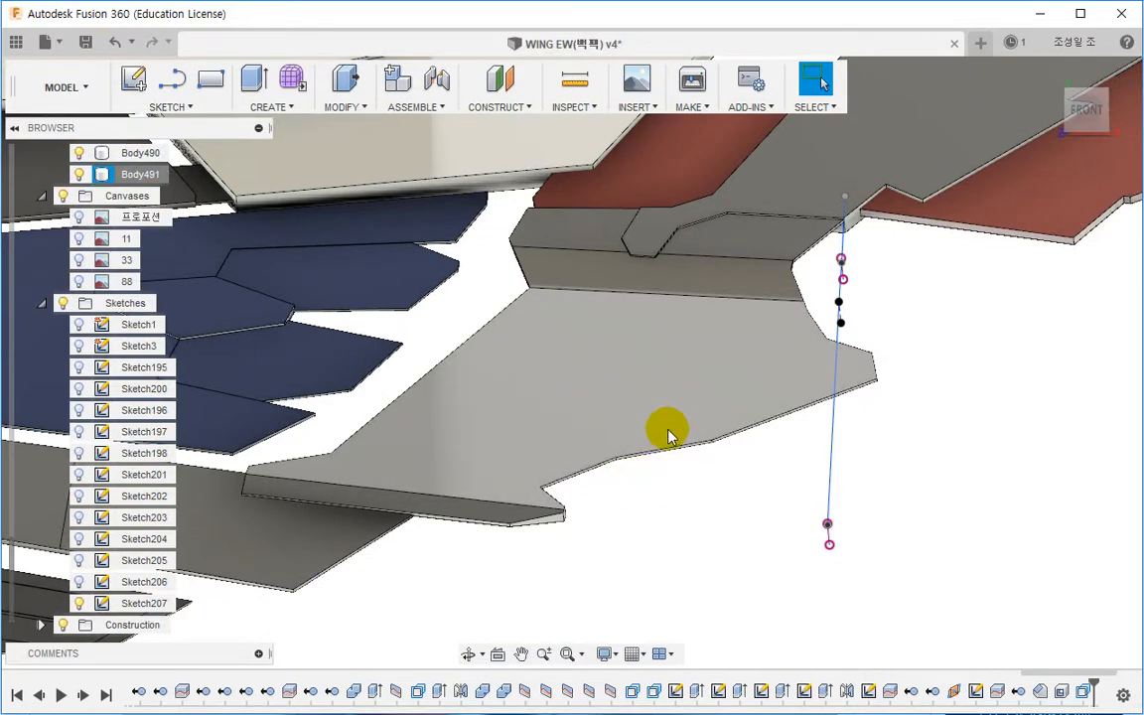
pyautogui.click(78, 261)
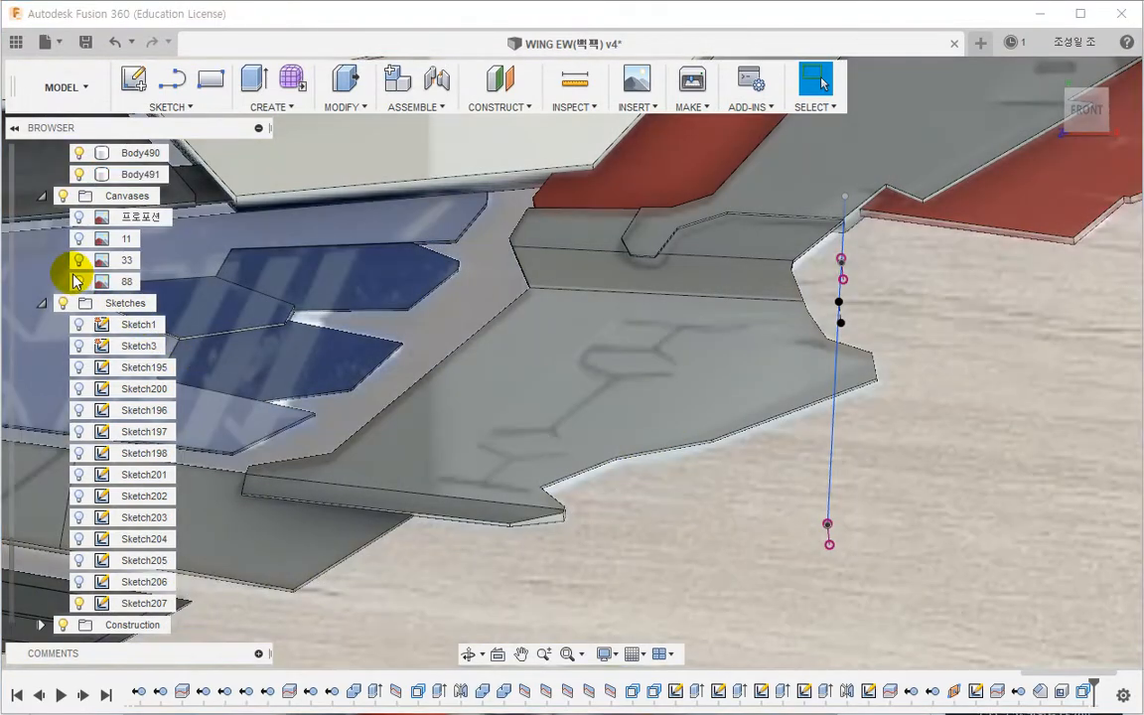
pyautogui.click(79, 260)
# Step: Show Sketch195 and switch to the front view of the panel
pyautogui.keyDown('shift'); pyautogui.moveTo(738, 379); pyautogui.dragTo(174, 365, button='middle'); pyautogui.keyUp('shift')
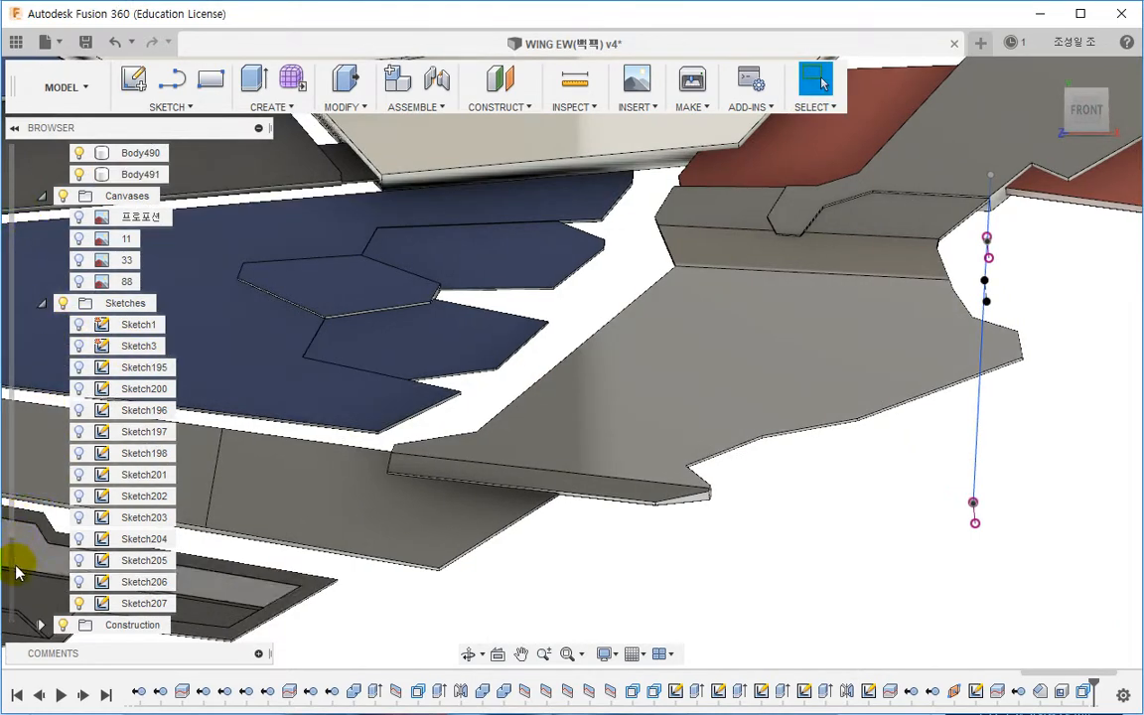
pyautogui.click(162, 367)
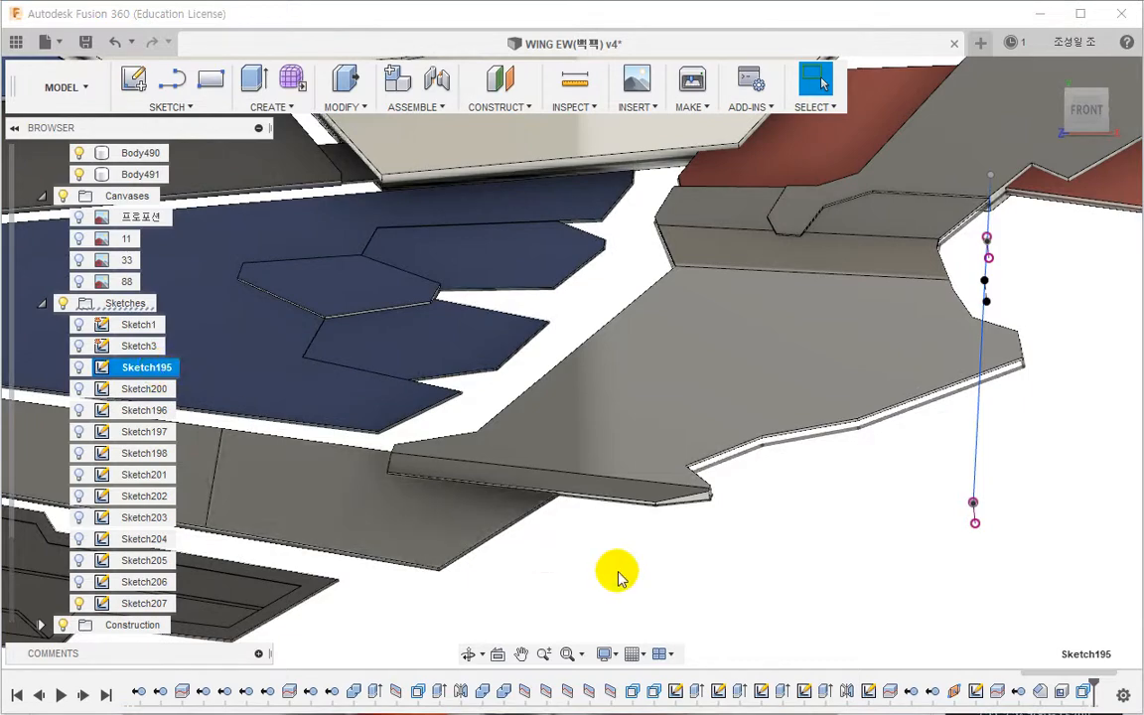
pyautogui.keyDown('shift'); pyautogui.moveTo(618, 576); pyautogui.dragTo(361, 465, button='middle'); pyautogui.keyUp('shift')
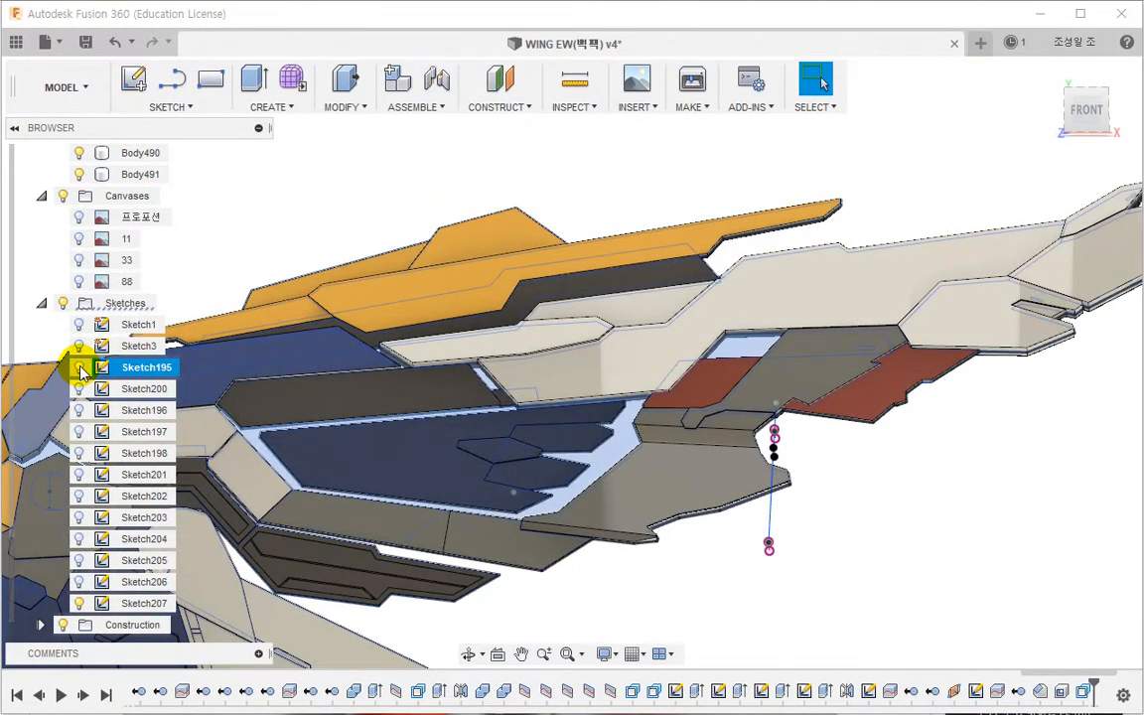
pyautogui.click(1013, 174)
pyautogui.click(1092, 117)
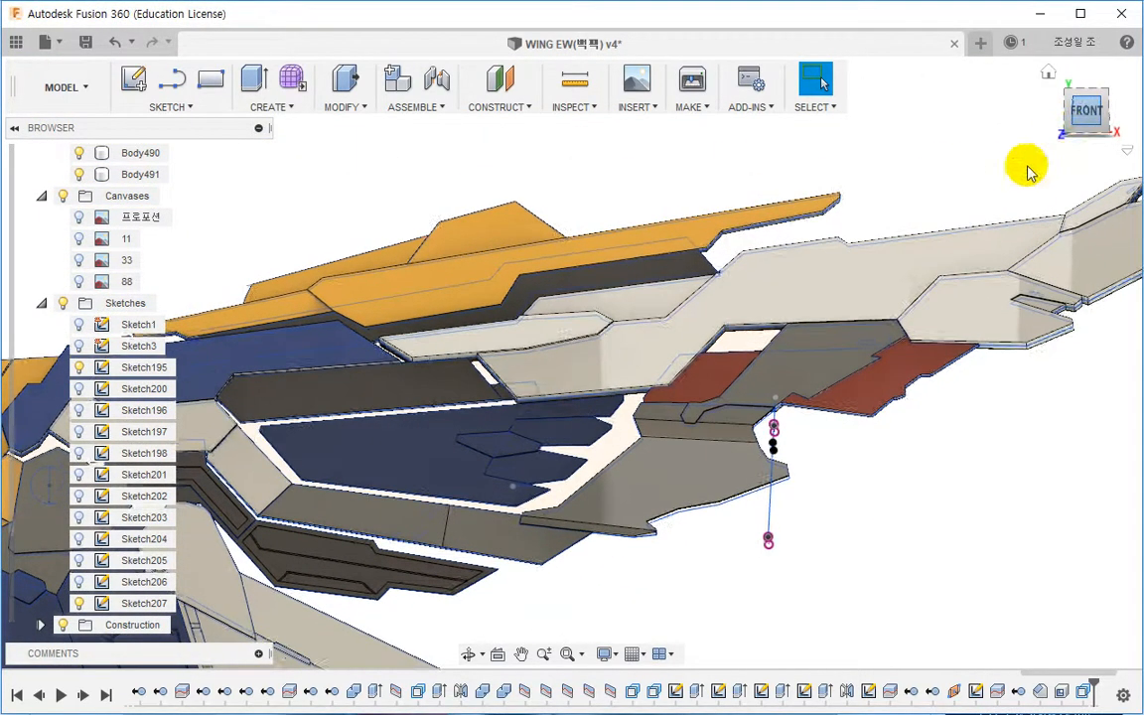
pyautogui.scroll(3, 846, 418)
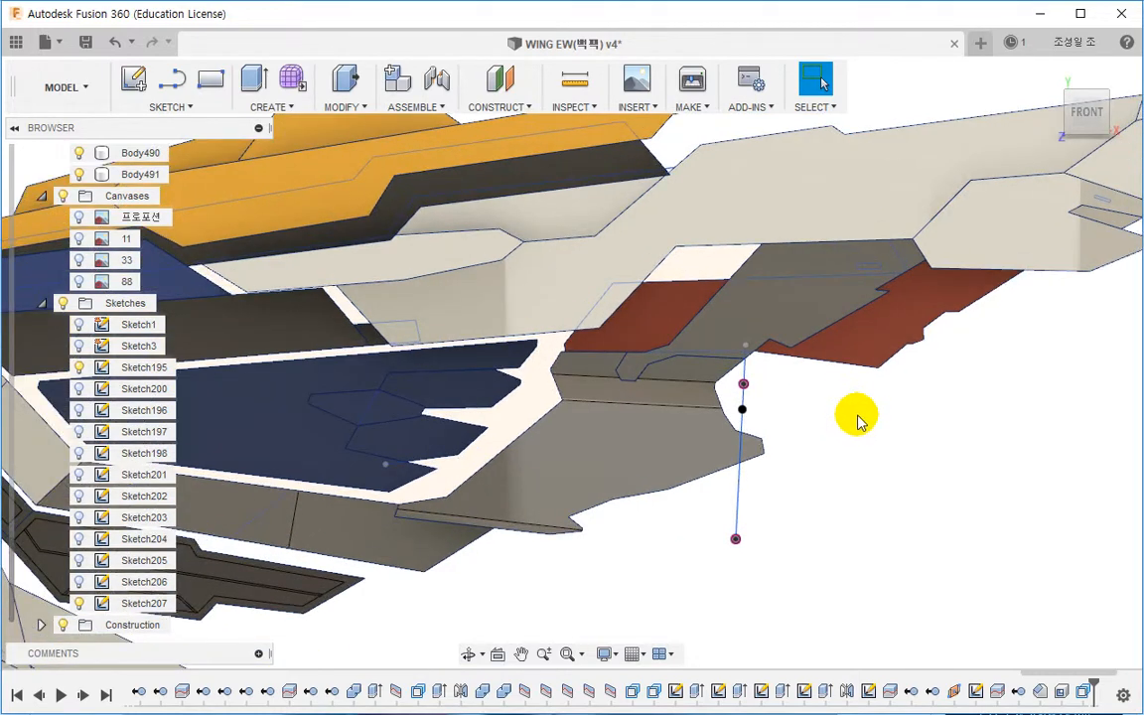
pyautogui.moveTo(702, 473); pyautogui.dragTo(730, 457, button='middle')
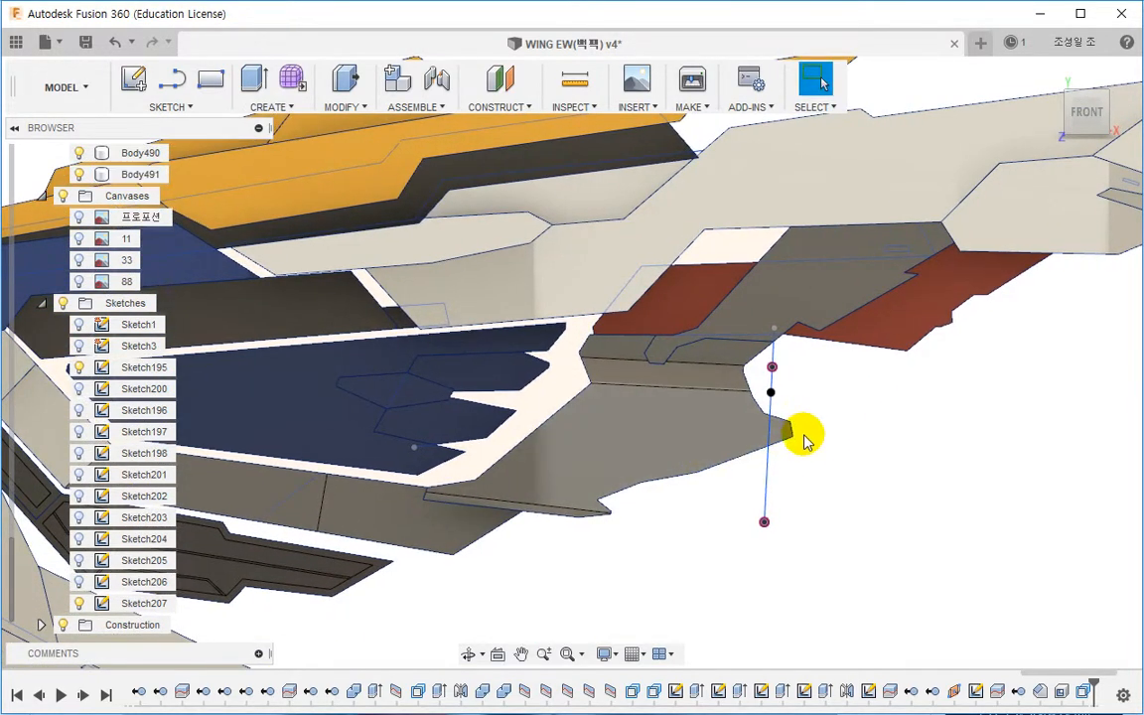
# Step: Edit Sketch195 with canvas 88 shown and draw a multi-segment line dividing the panel along the photo's recess outline
pyautogui.doubleClick(144, 367)
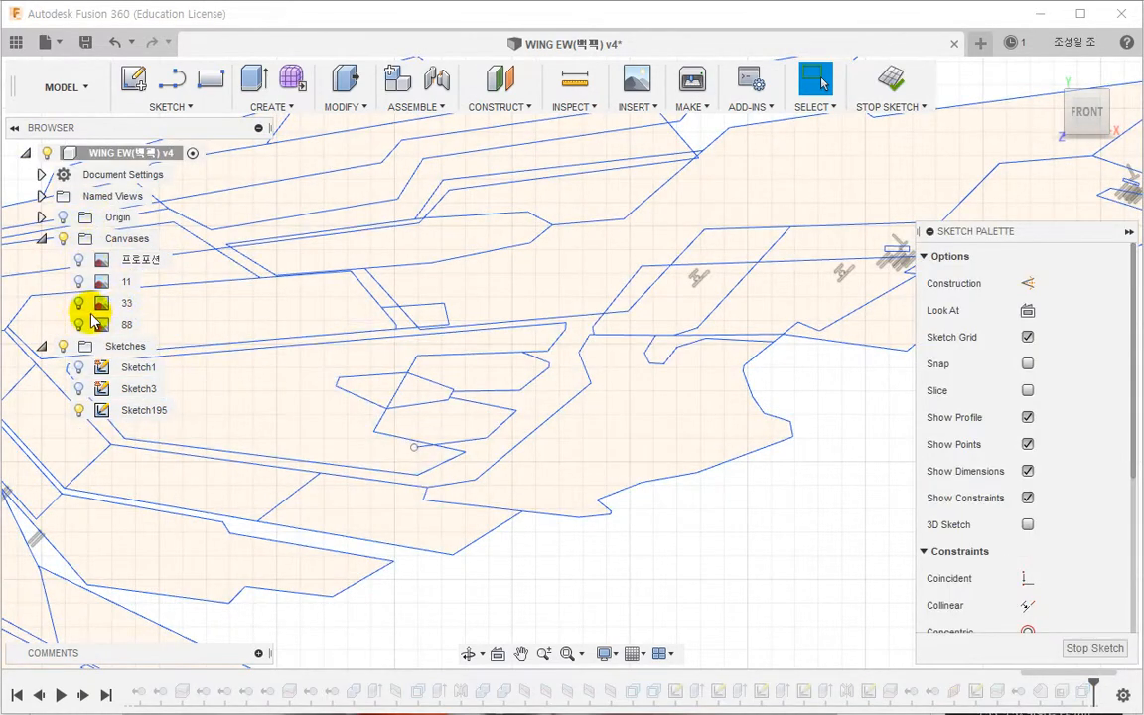
pyautogui.click(79, 321)
pyautogui.scroll(3, 840, 429)
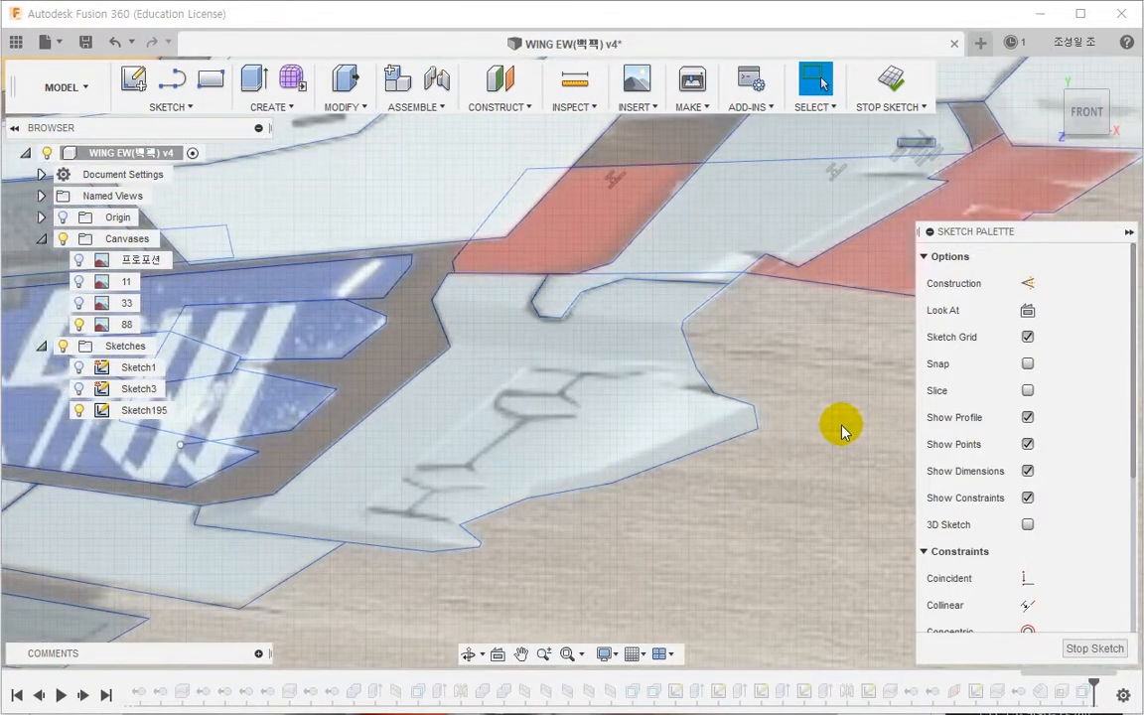
pyautogui.scroll(5, 836, 434)
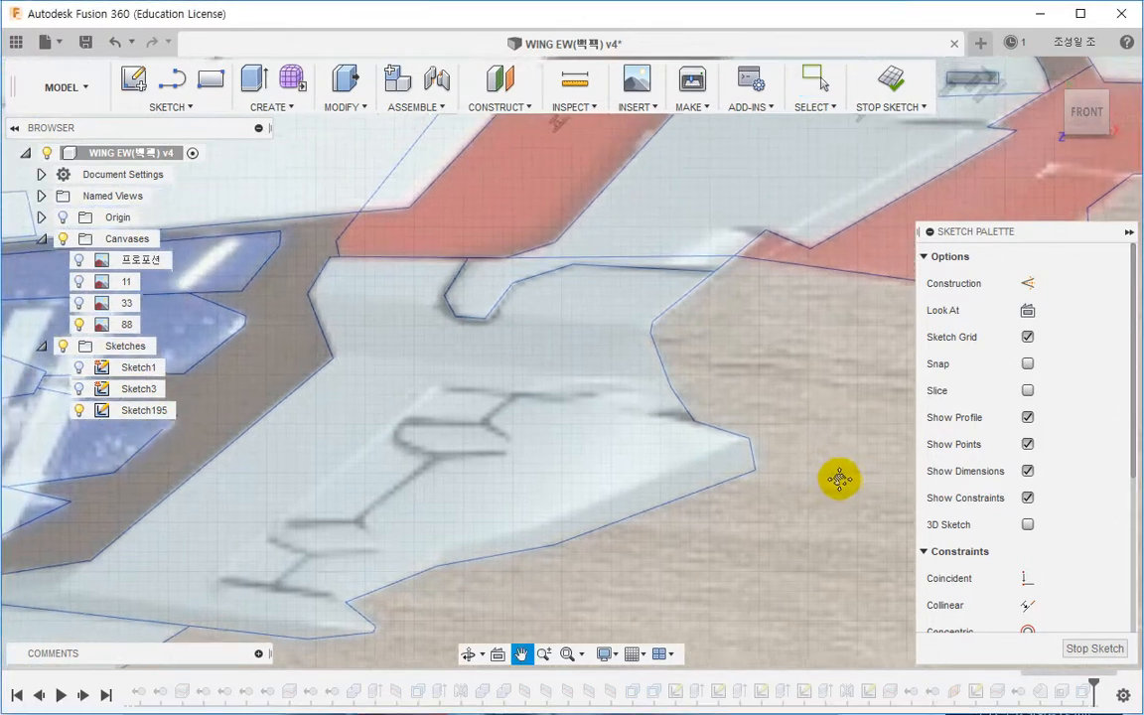
pyautogui.press('l')
pyautogui.click(740, 383)
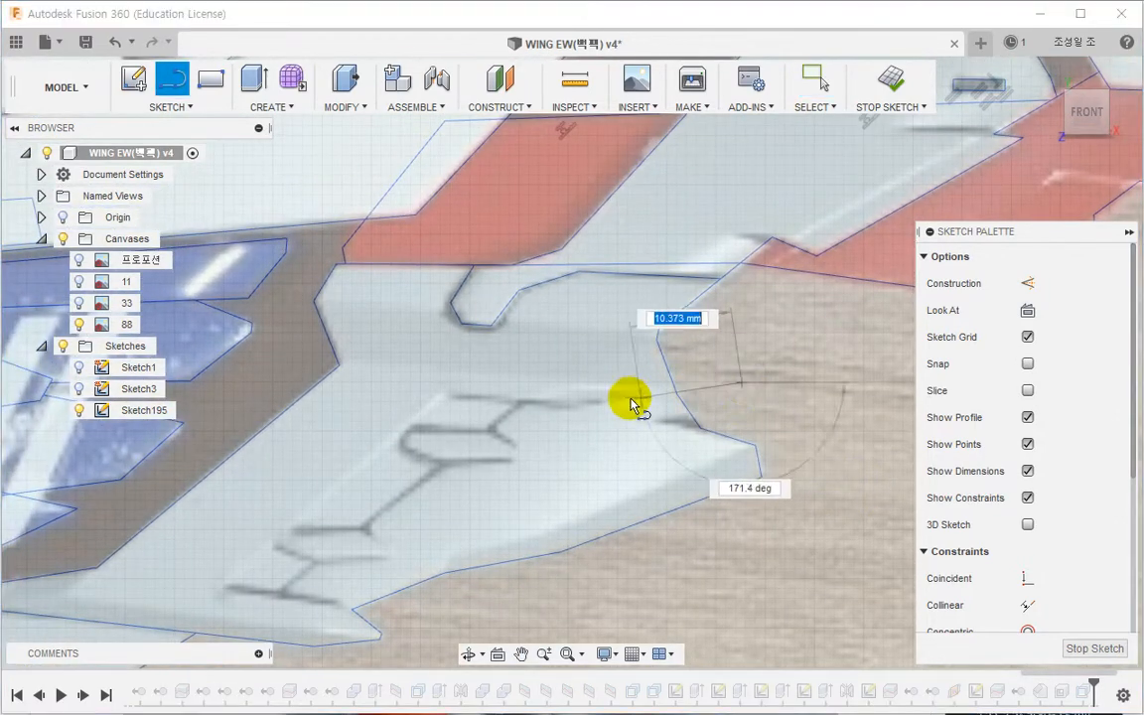
pyautogui.click(583, 401)
pyautogui.click(444, 396)
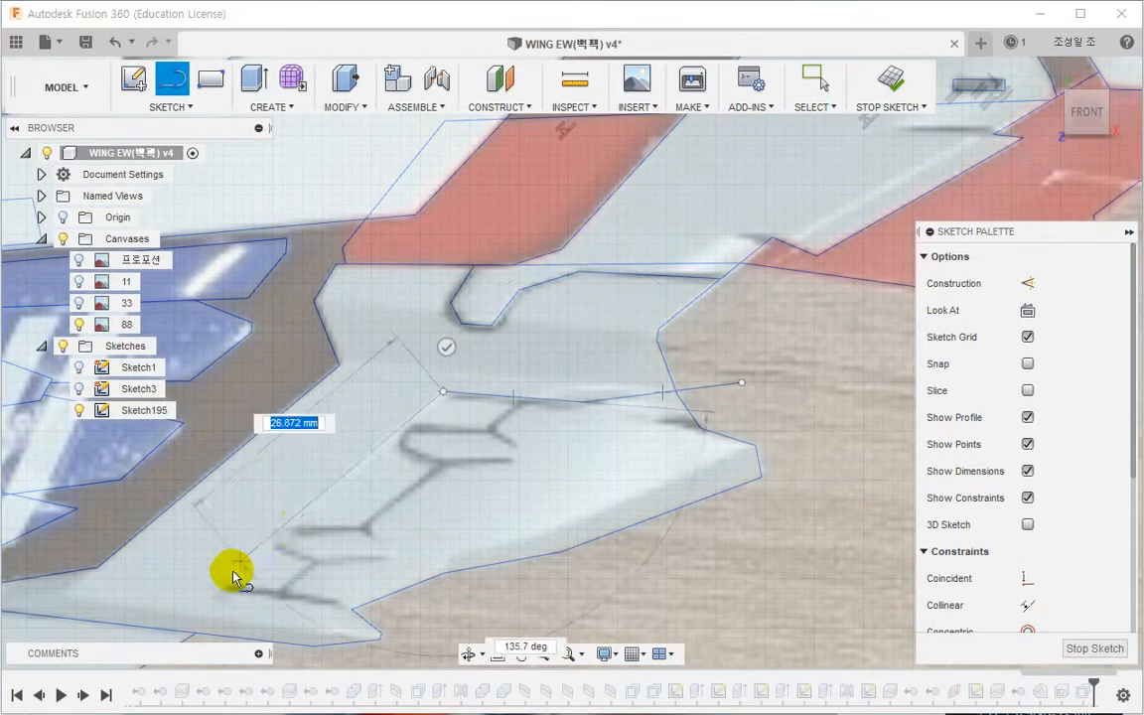
pyautogui.click(226, 590)
pyautogui.doubleClick(352, 609)
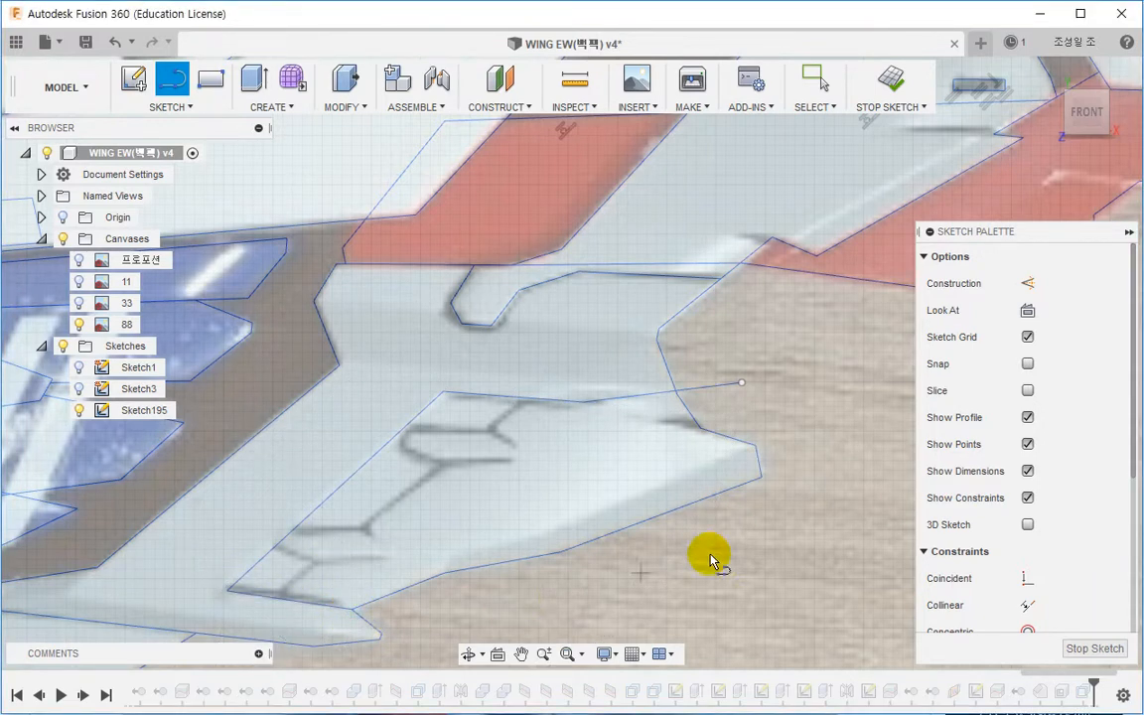
pyautogui.press('Escape')
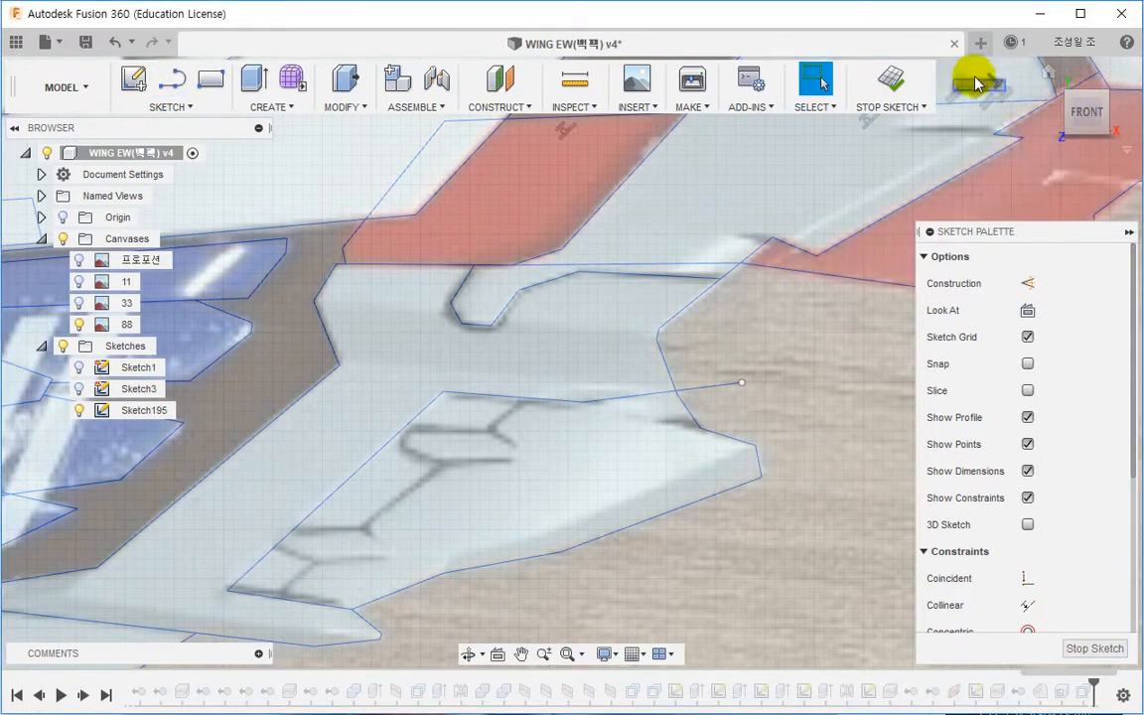
# Step: Finish the sketch and zoom back out over the panel
pyautogui.click(893, 84)
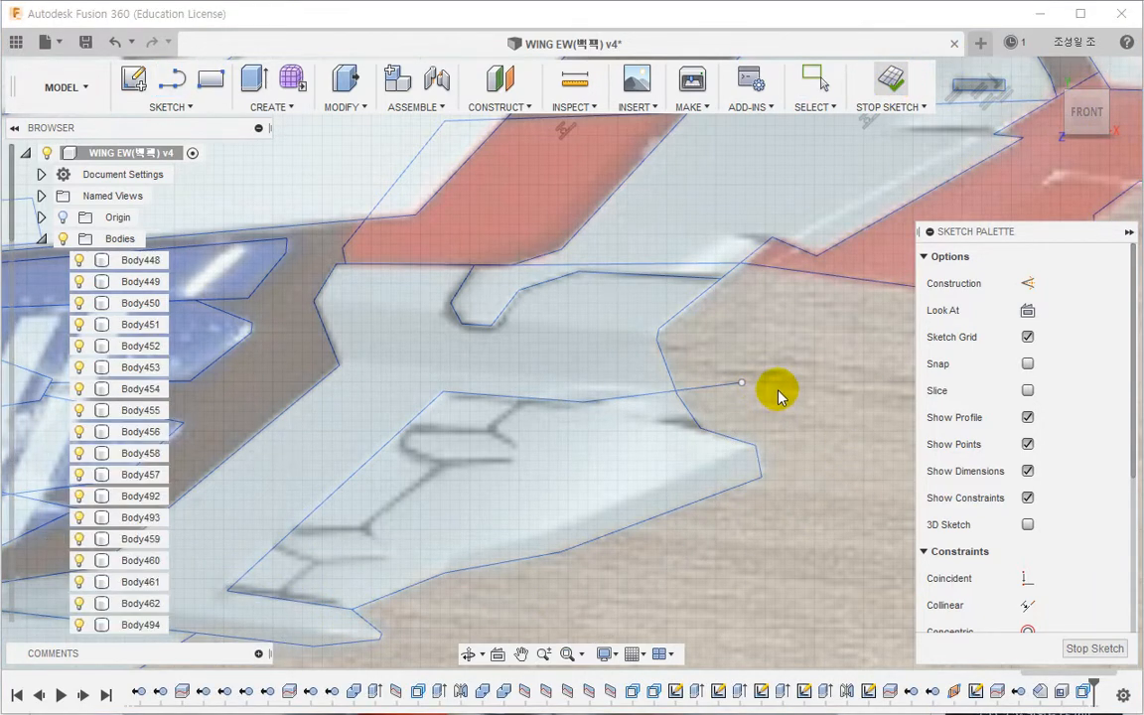
pyautogui.scroll(5, 681, 395)
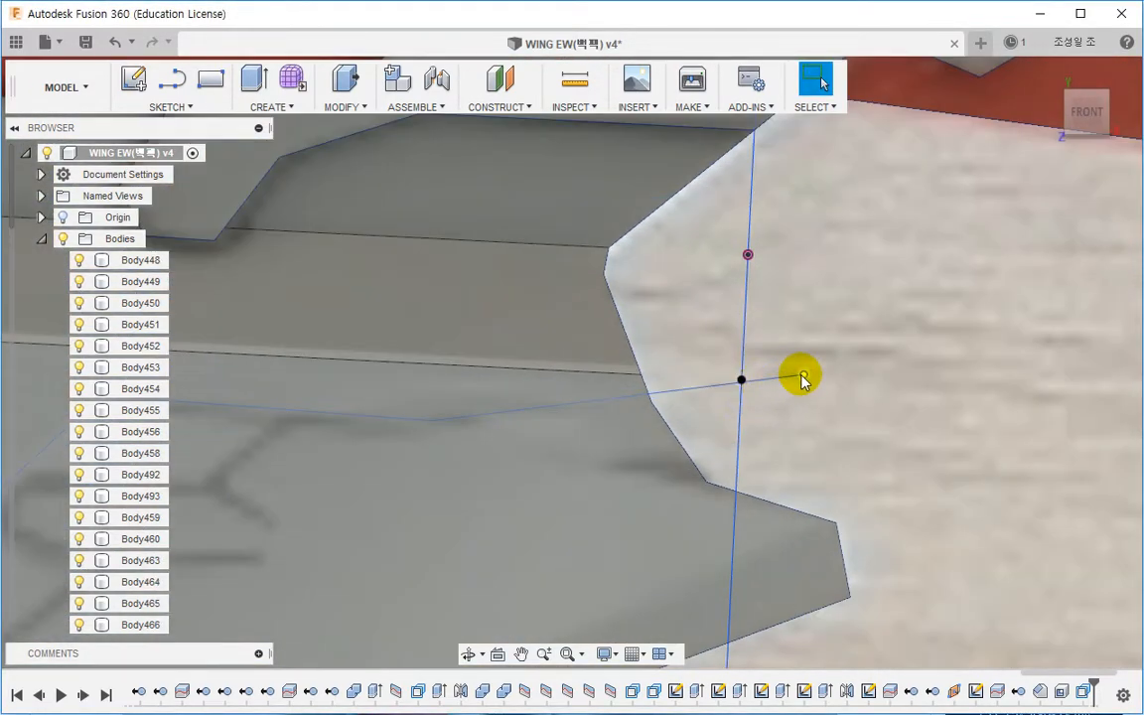
pyautogui.moveTo(803, 377); pyautogui.dragTo(698, 375)
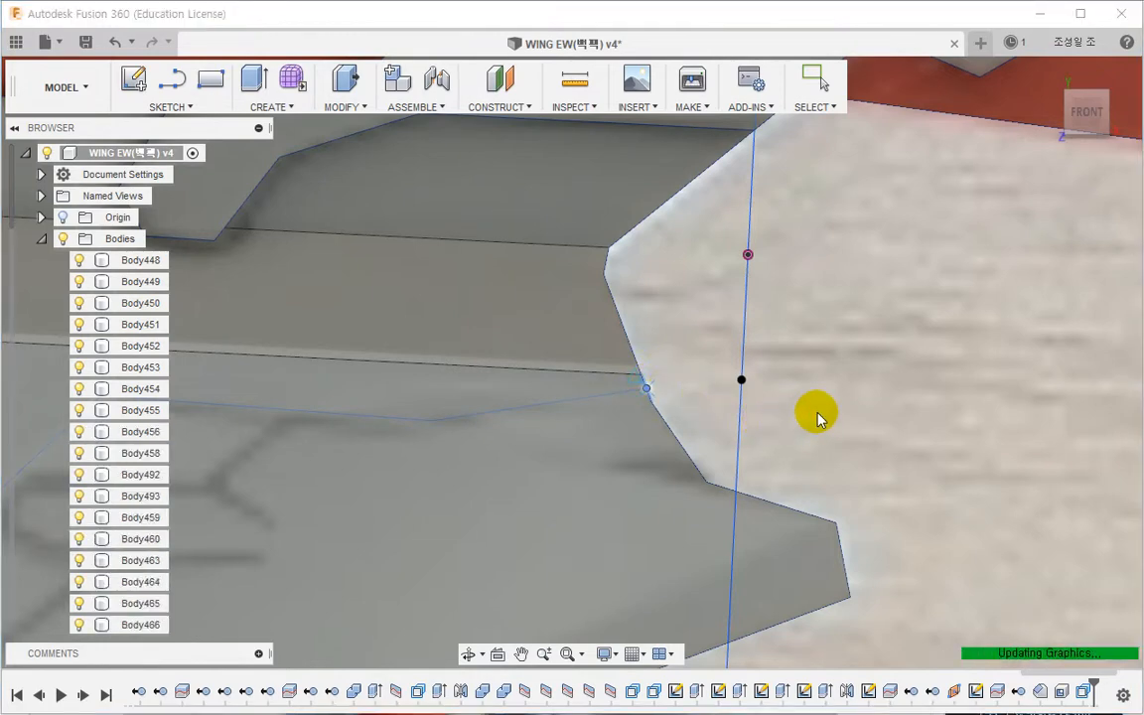
pyautogui.scroll(-5, 817, 413)
pyautogui.scroll(-2, 817, 414)
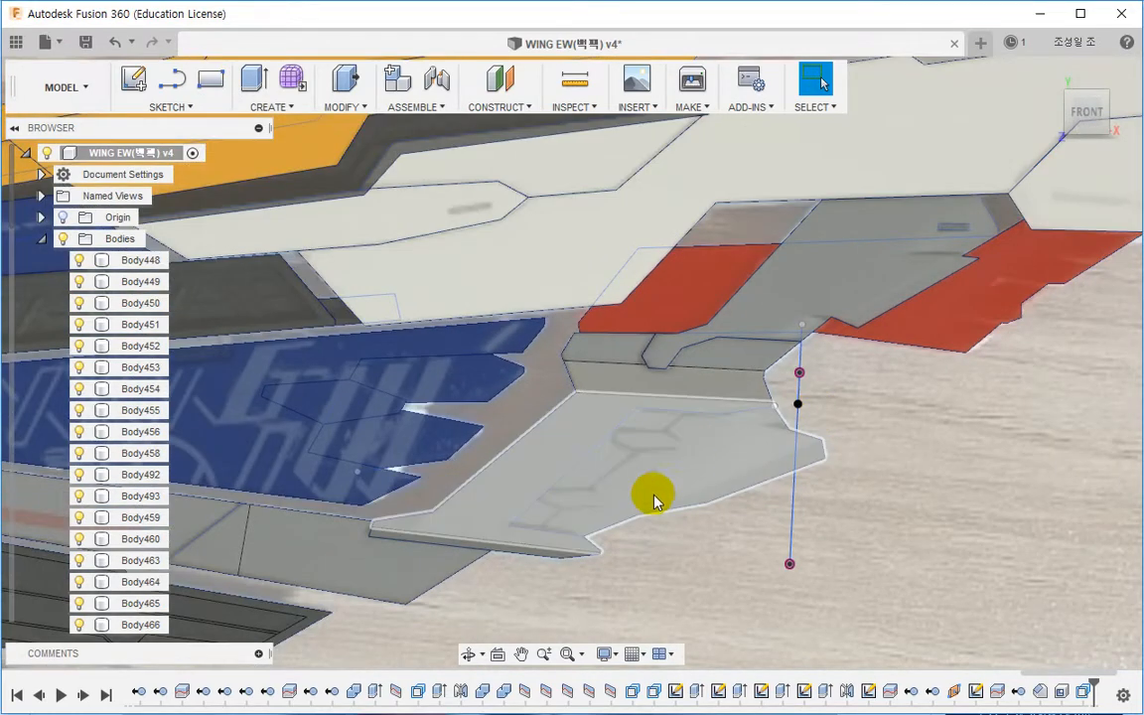
# Step: Extrude-cut the new outlined profile about 26.56 mm into the panel
pyautogui.click(255, 79)
pyautogui.click(682, 477)
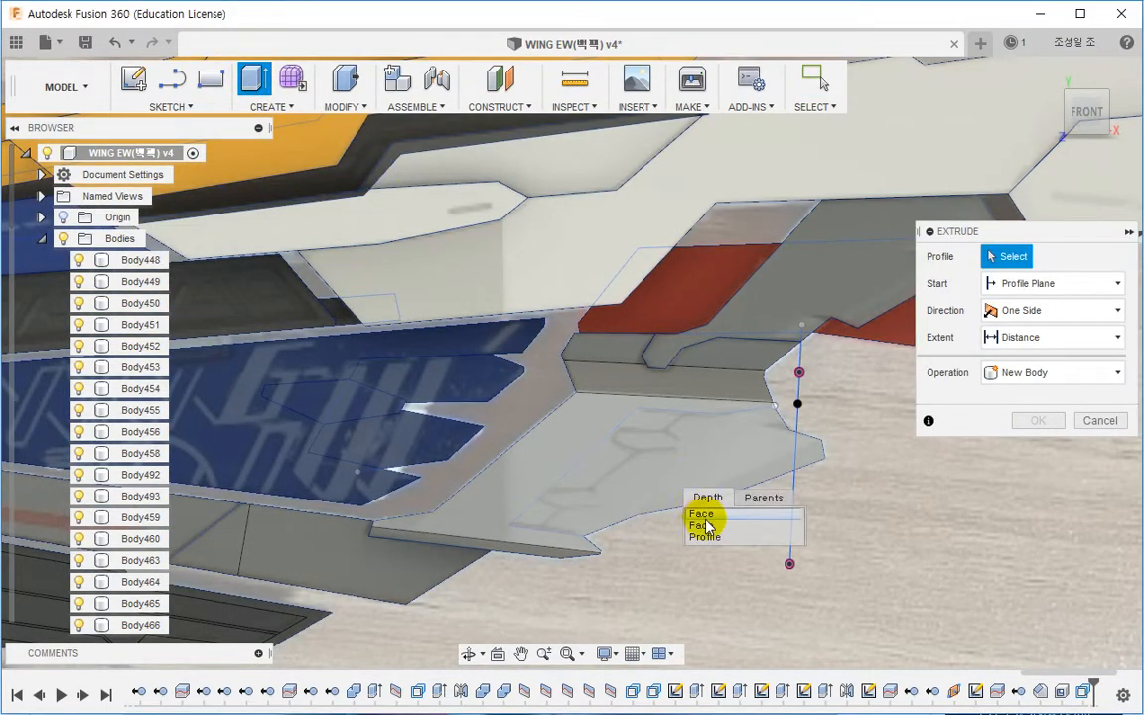
pyautogui.click(707, 536)
pyautogui.keyDown('shift'); pyautogui.moveTo(676, 536); pyautogui.dragTo(549, 544, button='middle'); pyautogui.keyUp('shift')
pyautogui.moveTo(643, 475); pyautogui.dragTo(493, 479)
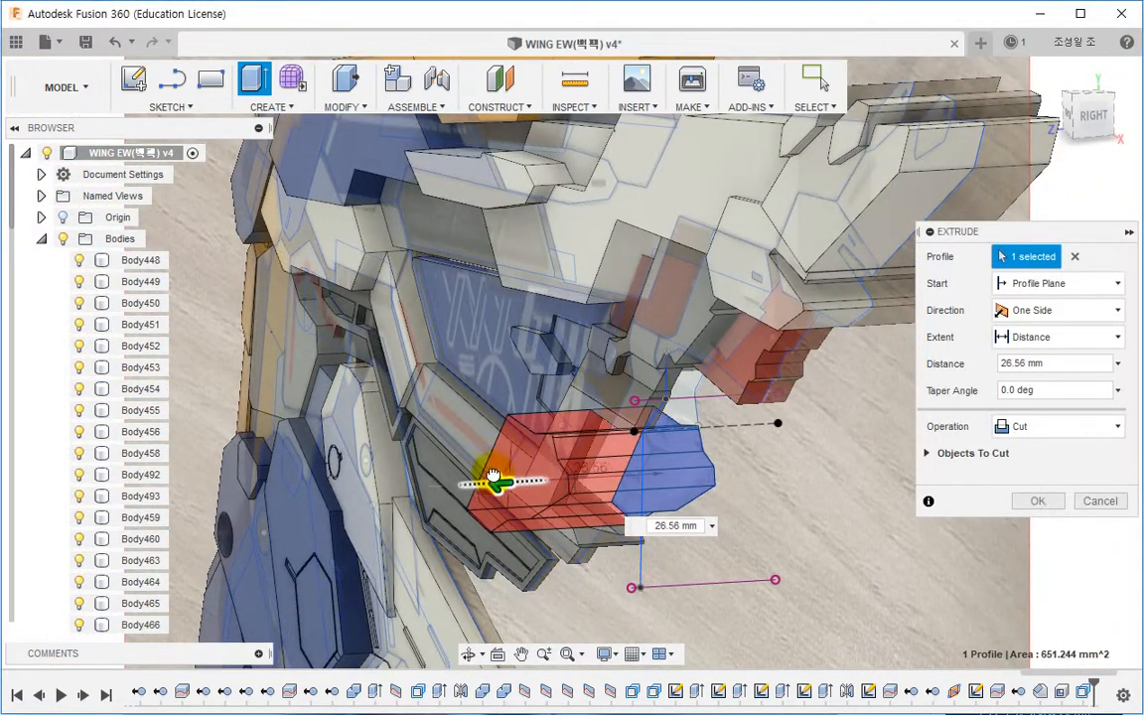
pyautogui.click(1100, 500)
# Step: Apply a 60 deg draft to the new recess's side wall, using the recess floor as the neutral plane
pyautogui.keyDown('shift'); pyautogui.moveTo(1051, 506); pyautogui.dragTo(745, 422, button='middle'); pyautogui.keyUp('shift')
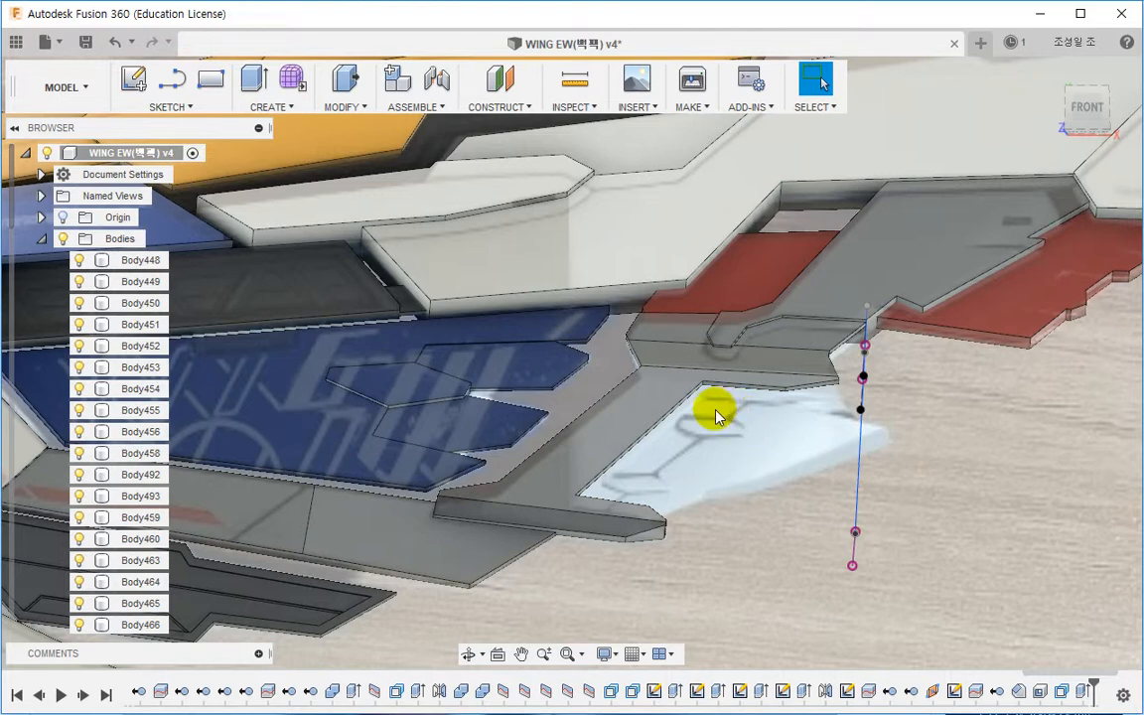
pyautogui.moveTo(663, 446); pyautogui.dragTo(666, 341, button='middle')
pyautogui.scroll(4, 667, 346)
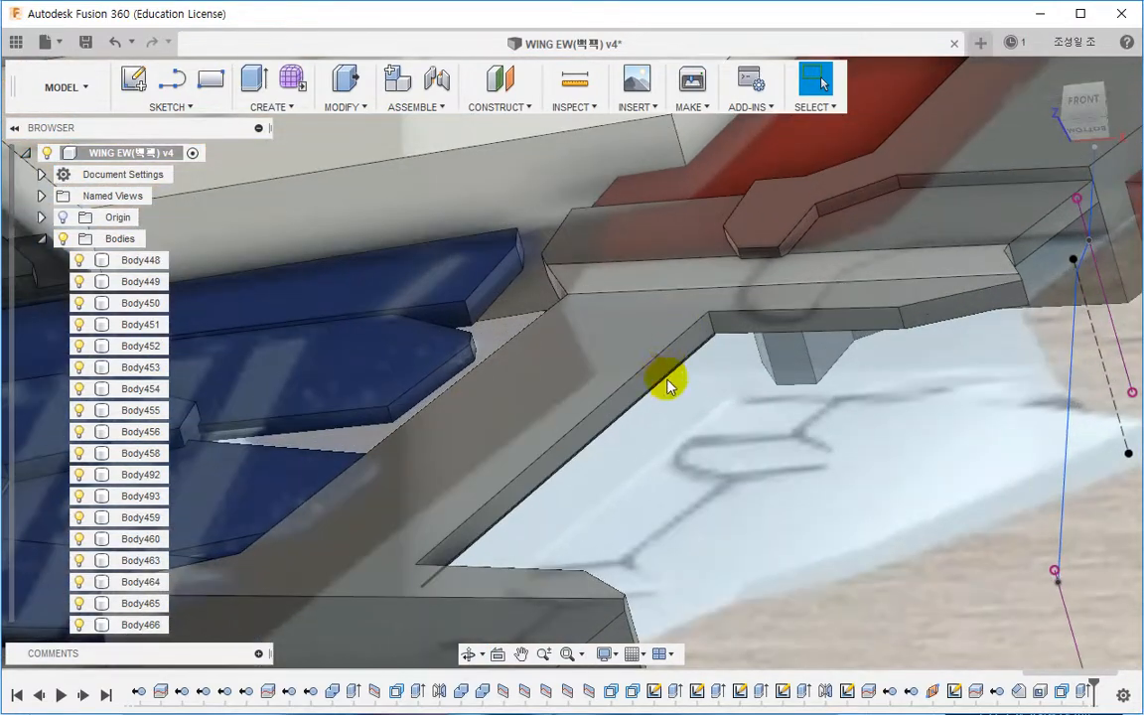
pyautogui.click(362, 107)
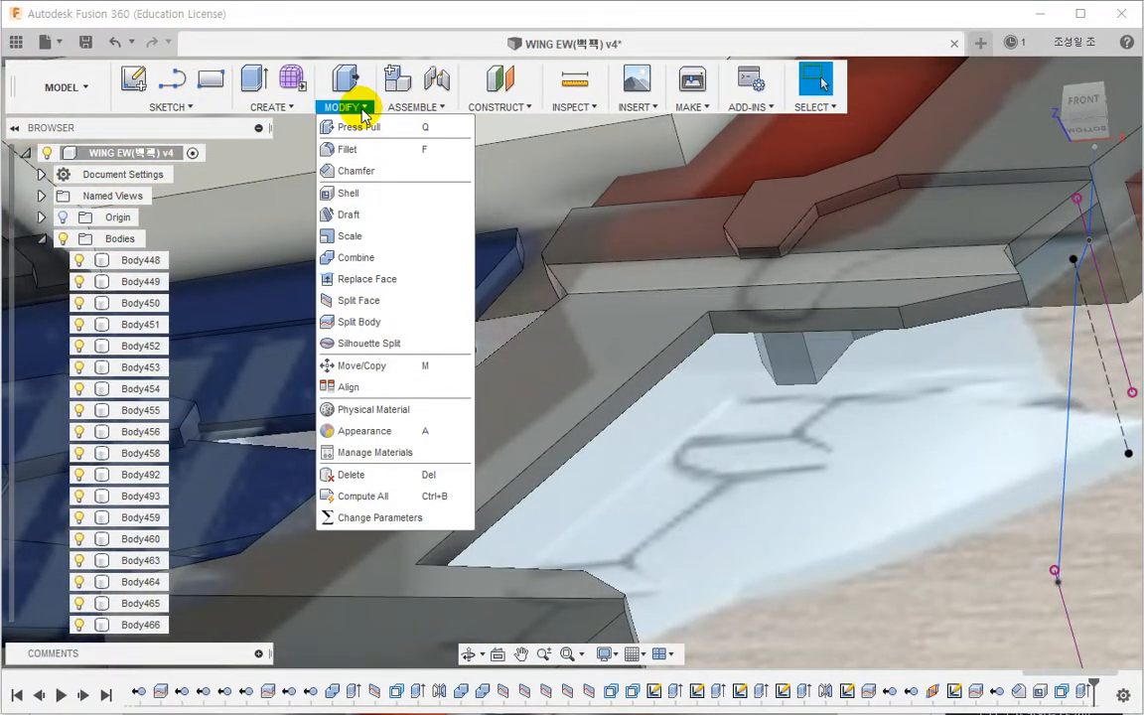
pyautogui.click(378, 221)
pyautogui.scroll(3, 573, 339)
pyautogui.click(592, 383)
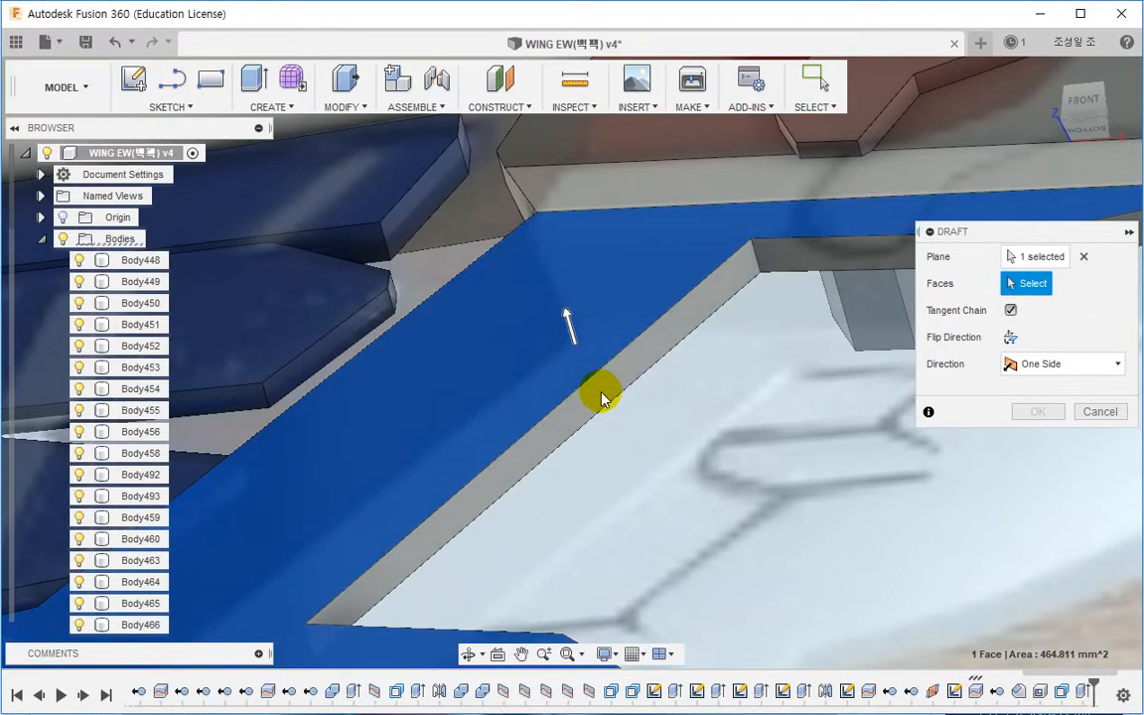
pyautogui.click(606, 409)
pyautogui.moveTo(581, 324); pyautogui.dragTo(536, 299)
pyautogui.click(1085, 111)
pyautogui.scroll(-5, 669, 363)
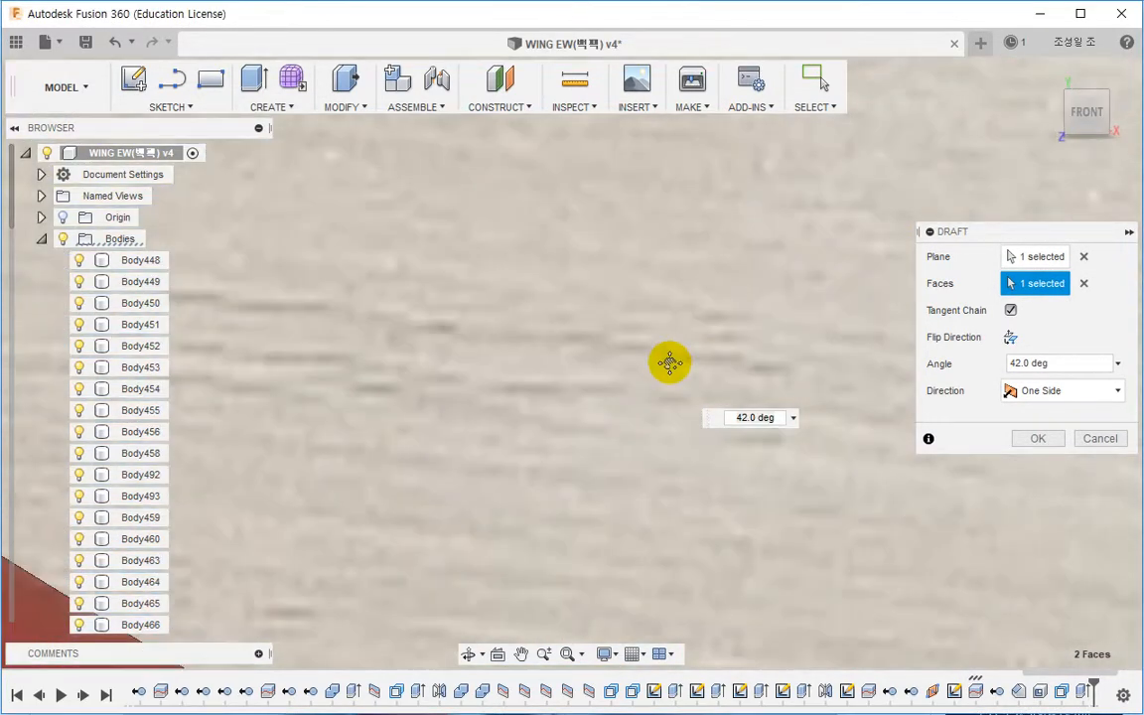
pyautogui.scroll(7, 612, 375)
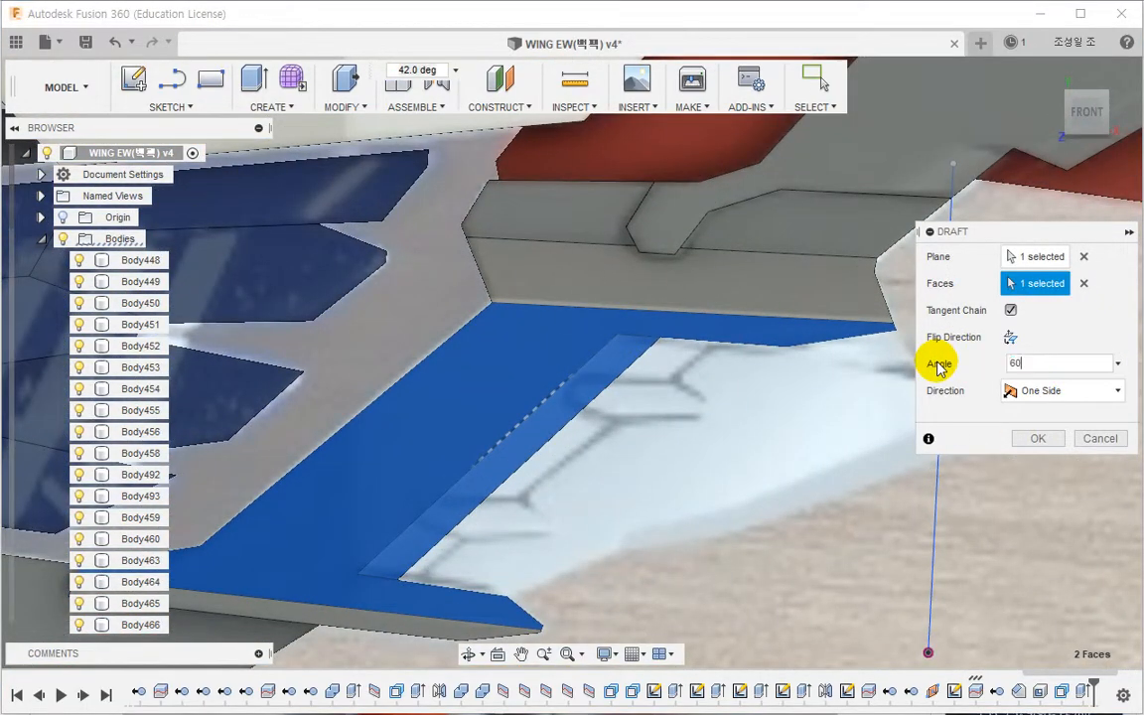
pyautogui.press('Return')
pyautogui.press('Return')
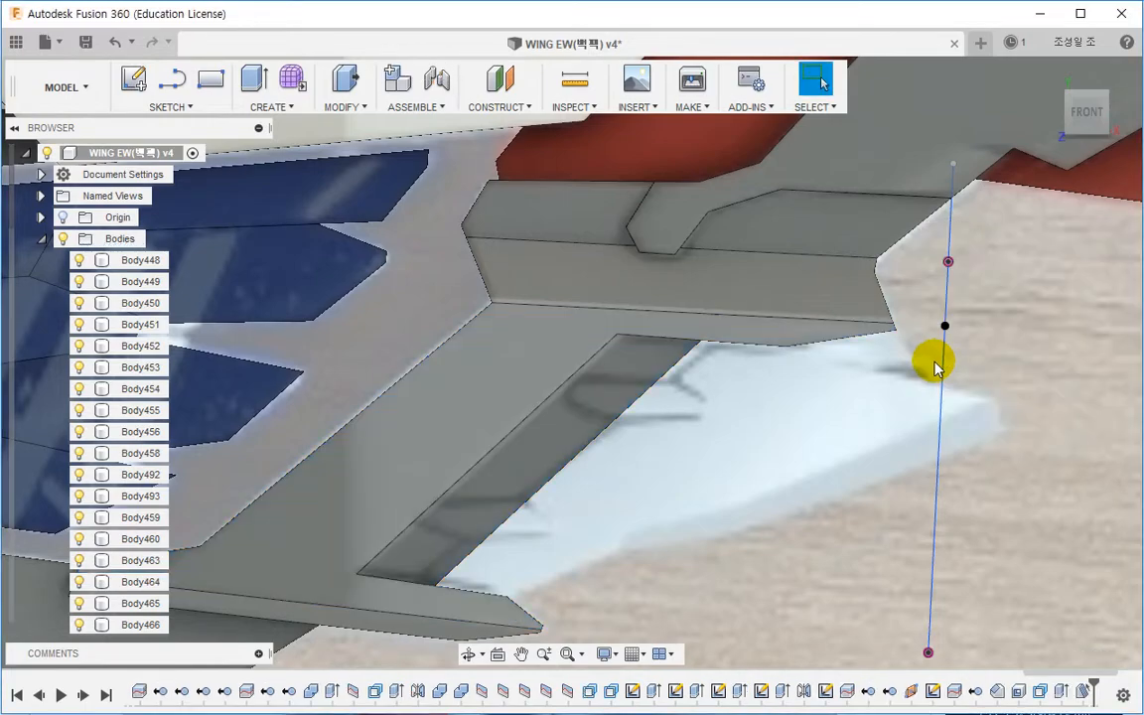
# Step: Extrude the Sketch195 profile two-sided as a join, 8.61 mm on one side and -4.189 mm on the other
pyautogui.moveTo(667, 436)
pyautogui.keyDown('shift'); pyautogui.mouseDown(button='middle')
pyautogui.moveTo(638, 263)
pyautogui.moveTo(656, 362)
pyautogui.moveTo(693, 375)
pyautogui.moveTo(725, 461)
pyautogui.moveTo(584, 488)
pyautogui.moveTo(651, 487)
pyautogui.moveTo(514, 444)
pyautogui.moveTo(669, 439)
pyautogui.mouseUp(button='middle'); pyautogui.keyUp('shift')
pyautogui.scroll(5, 693, 443)
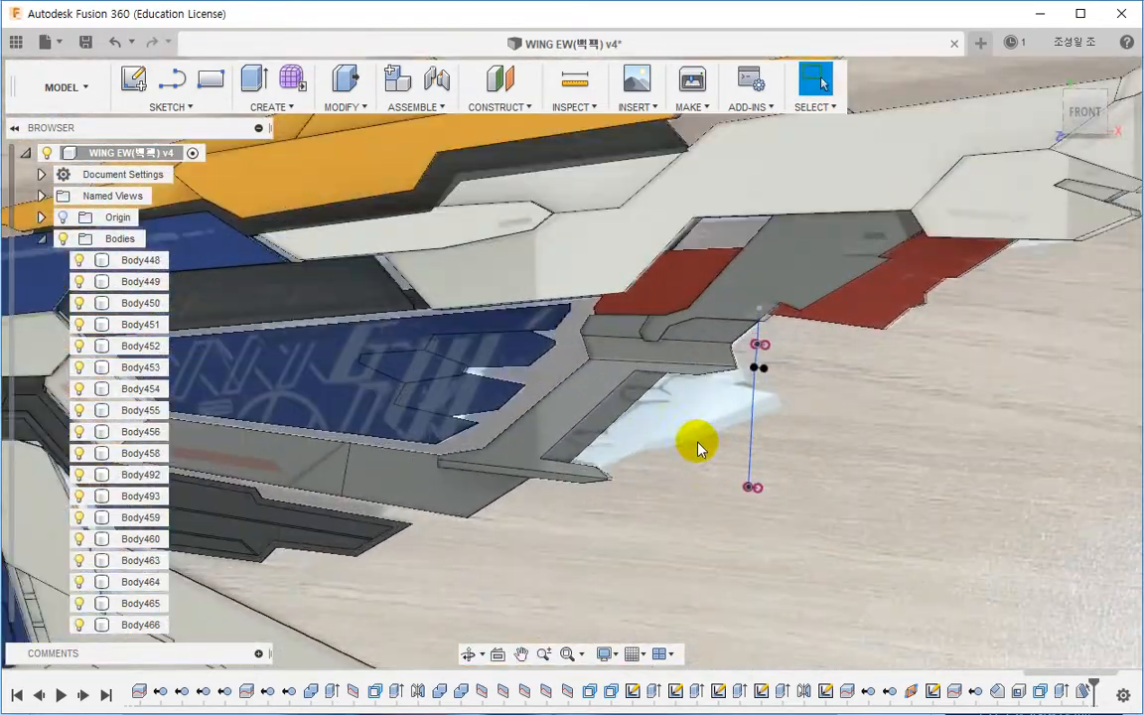
pyautogui.click(41, 238)
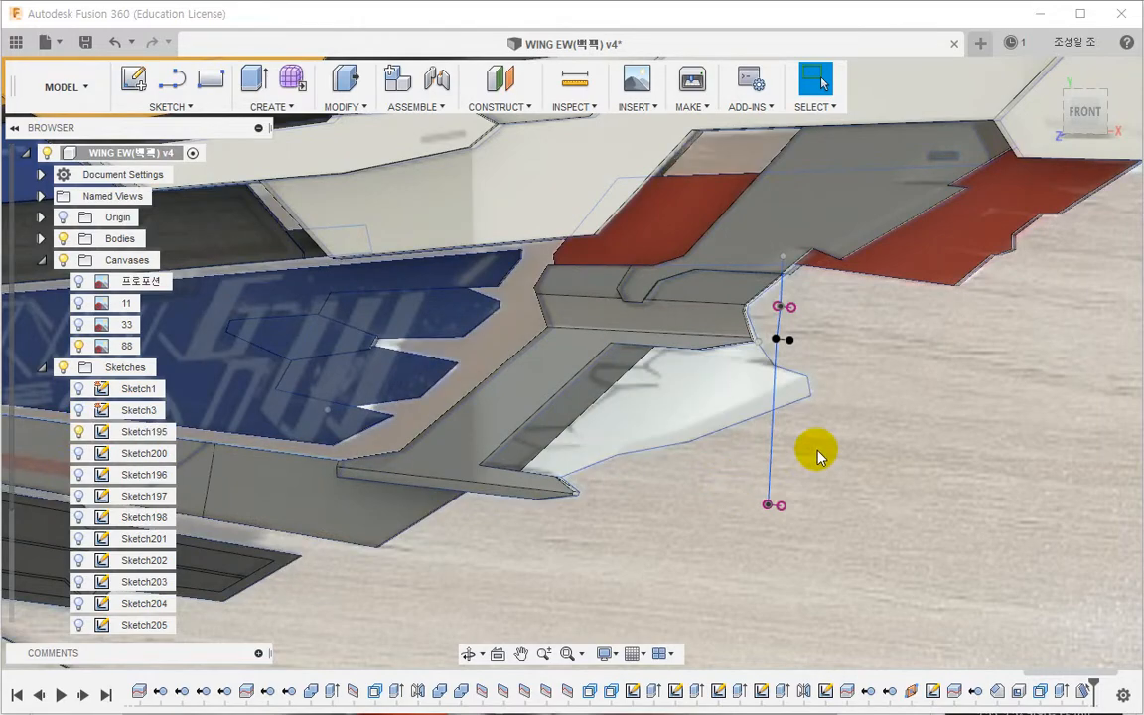
pyautogui.scroll(3, 658, 358)
pyautogui.click(658, 366)
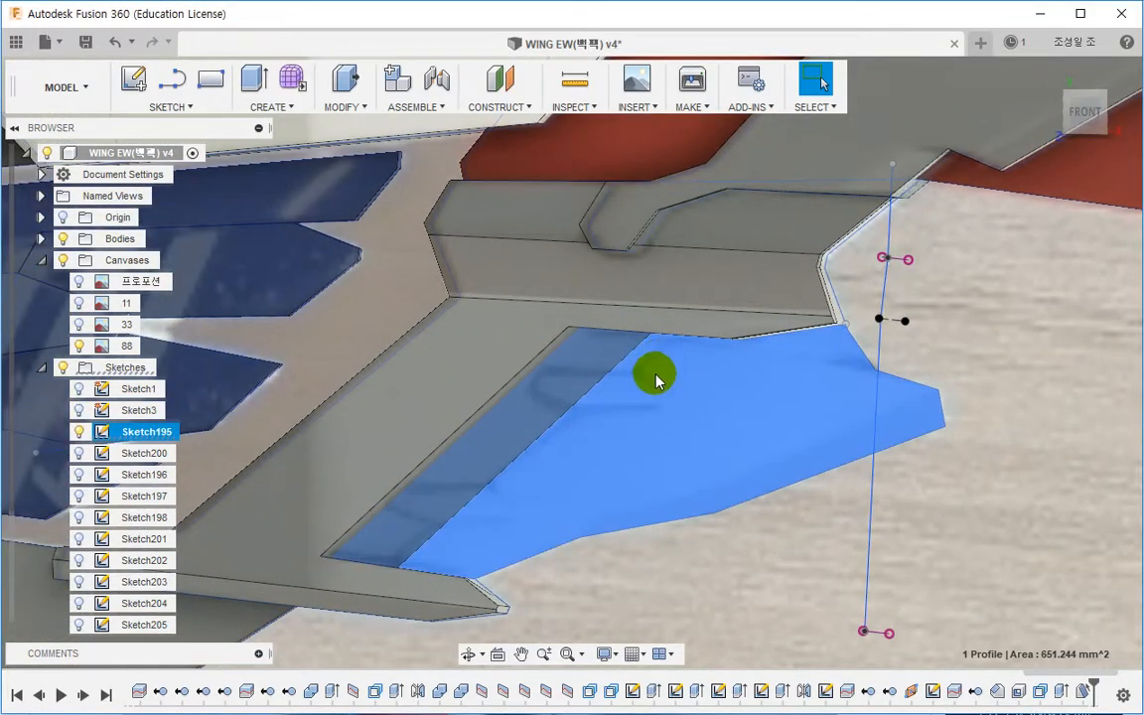
pyautogui.moveTo(655, 373)
pyautogui.keyDown('shift'); pyautogui.mouseDown(button='middle')
pyautogui.moveTo(661, 213)
pyautogui.moveTo(679, 265)
pyautogui.mouseUp(button='middle'); pyautogui.keyUp('shift')
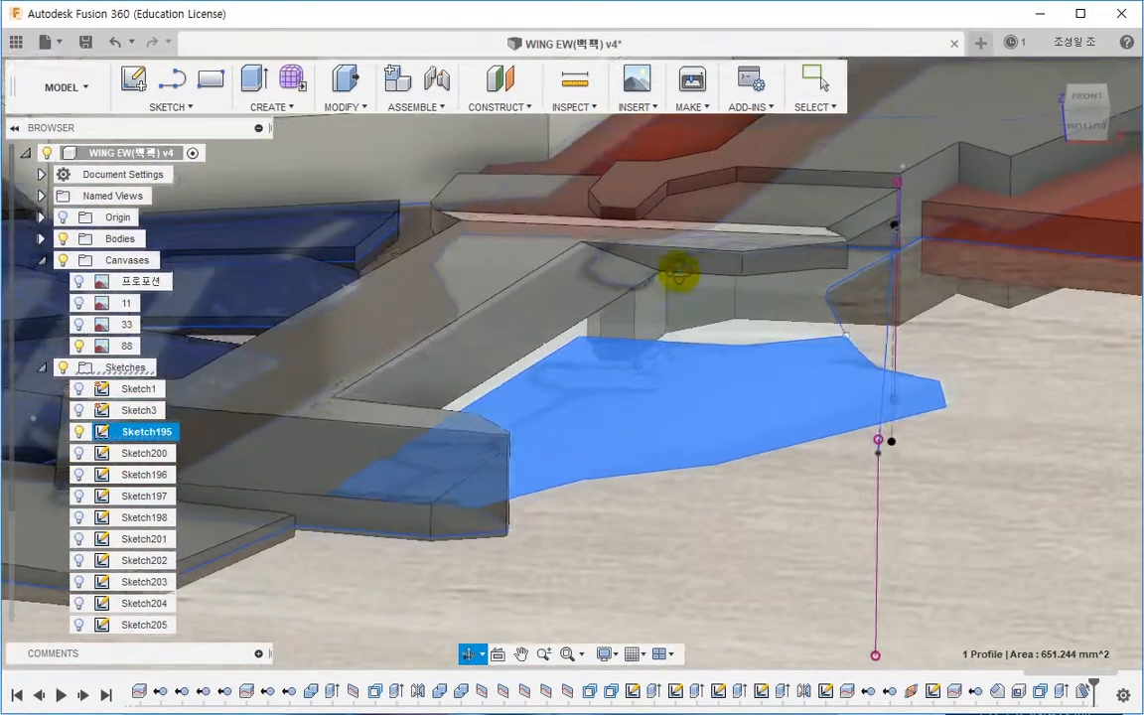
pyautogui.click(256, 79)
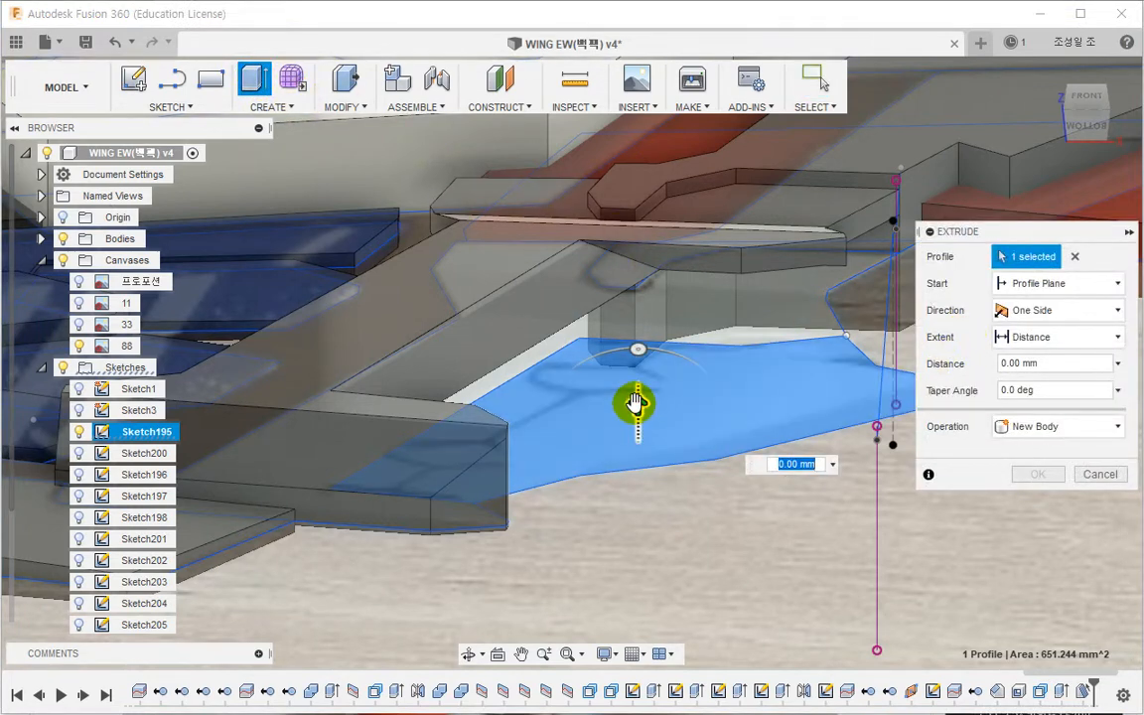
pyautogui.moveTo(636, 403); pyautogui.dragTo(628, 327)
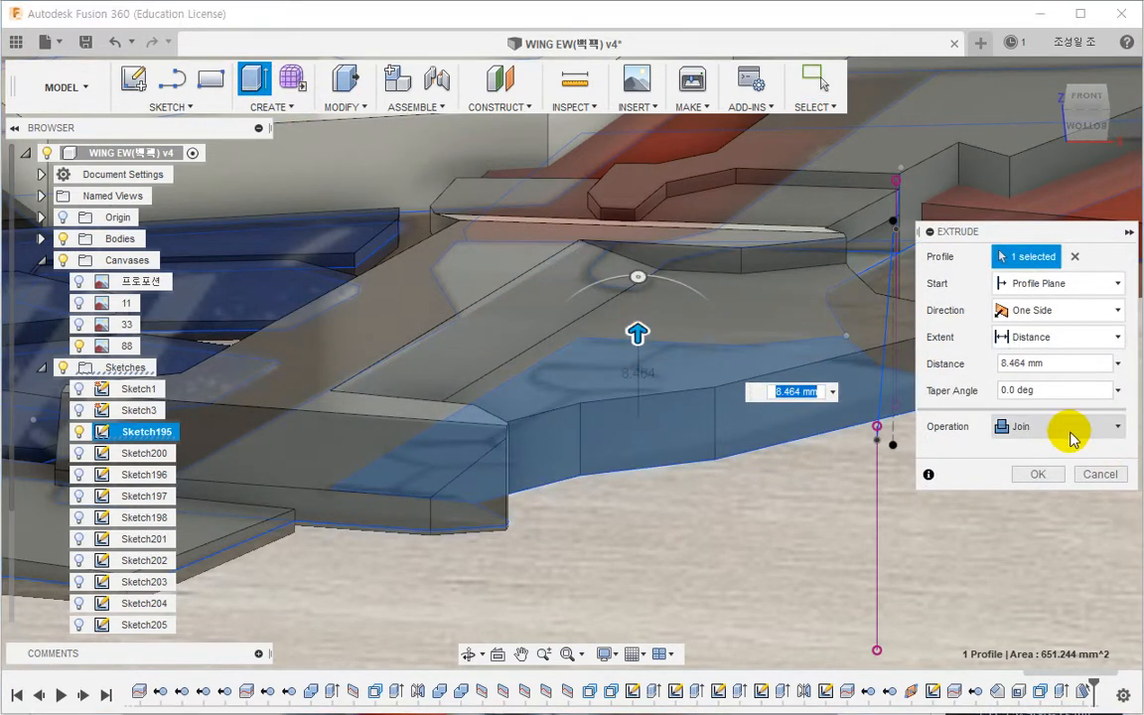
pyautogui.click(1052, 311)
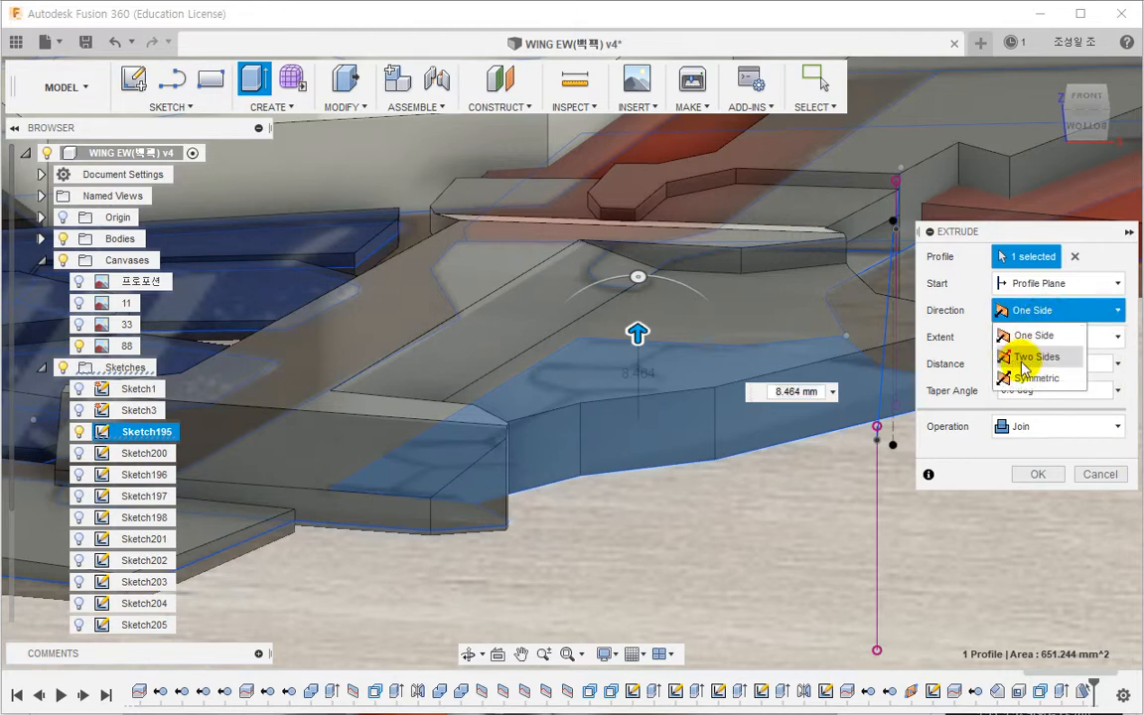
pyautogui.click(1013, 355)
pyautogui.moveTo(638, 431); pyautogui.dragTo(623, 395)
pyautogui.scroll(4, 656, 309)
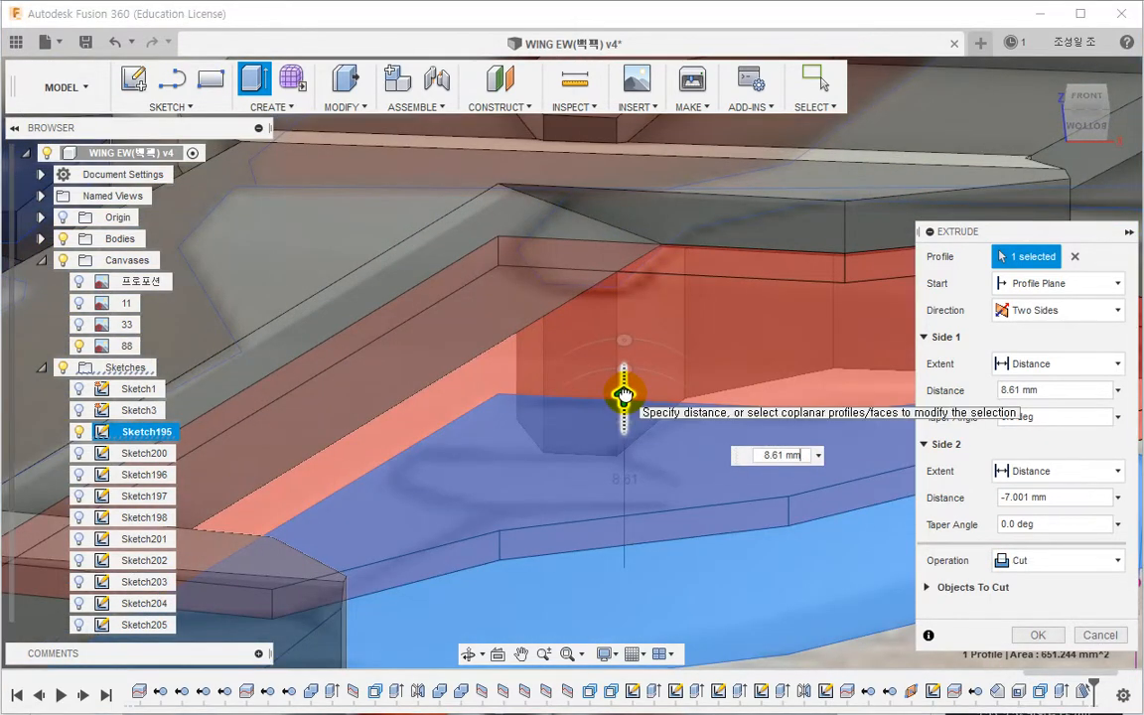
pyautogui.click(1048, 562)
pyautogui.click(1042, 581)
pyautogui.keyDown('shift'); pyautogui.moveTo(516, 427); pyautogui.dragTo(536, 447, button='middle'); pyautogui.keyUp('shift')
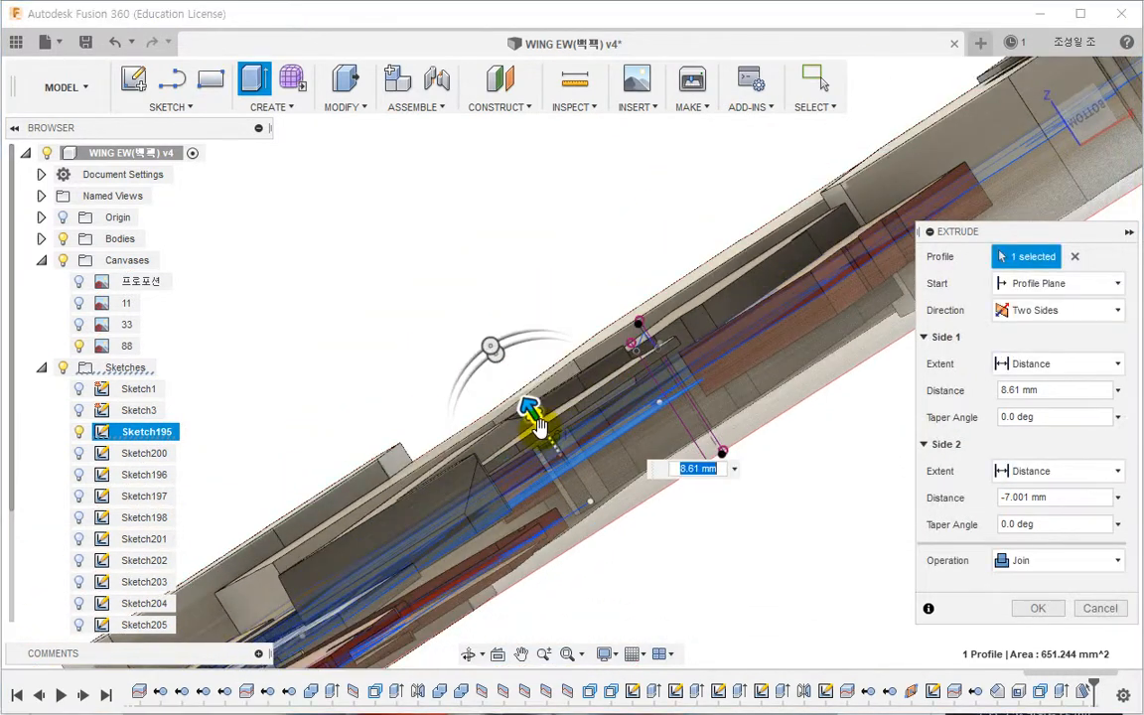
pyautogui.moveTo(536, 421); pyautogui.dragTo(548, 440)
pyautogui.keyDown('shift'); pyautogui.moveTo(549, 443); pyautogui.dragTo(663, 537, button='middle'); pyautogui.keyUp('shift')
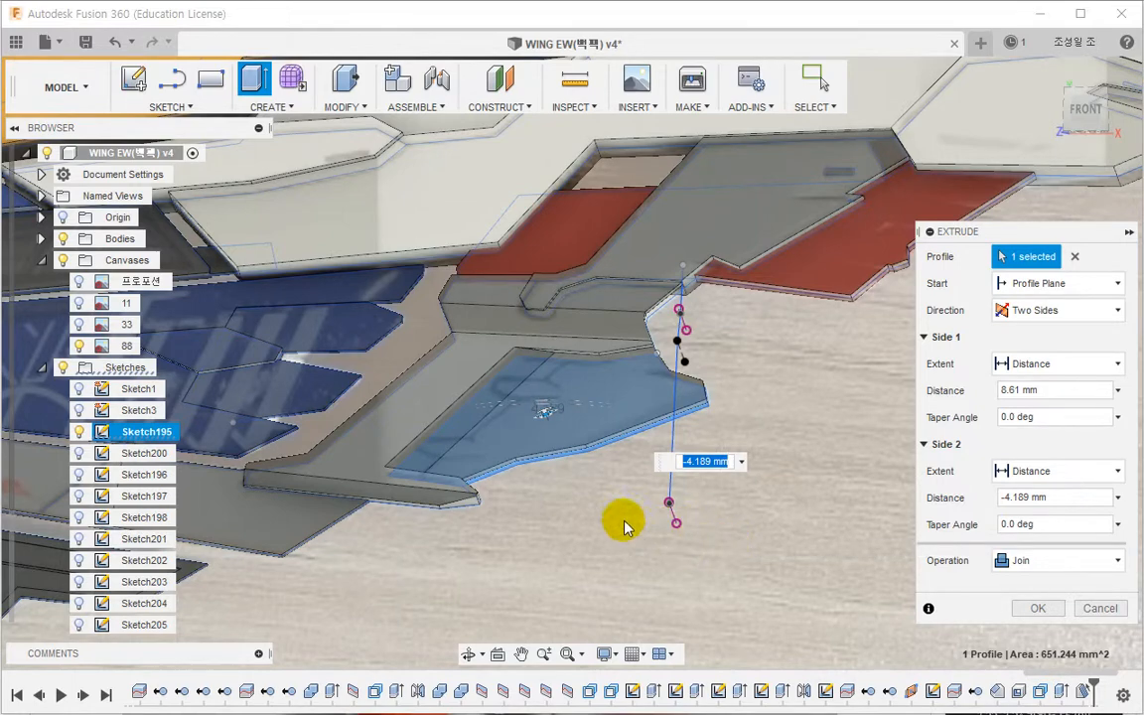
pyautogui.keyDown('shift'); pyautogui.moveTo(625, 526); pyautogui.dragTo(617, 419, button='middle'); pyautogui.keyUp('shift')
pyautogui.moveTo(550, 441); pyautogui.dragTo(550, 440)
pyautogui.click(1033, 608)
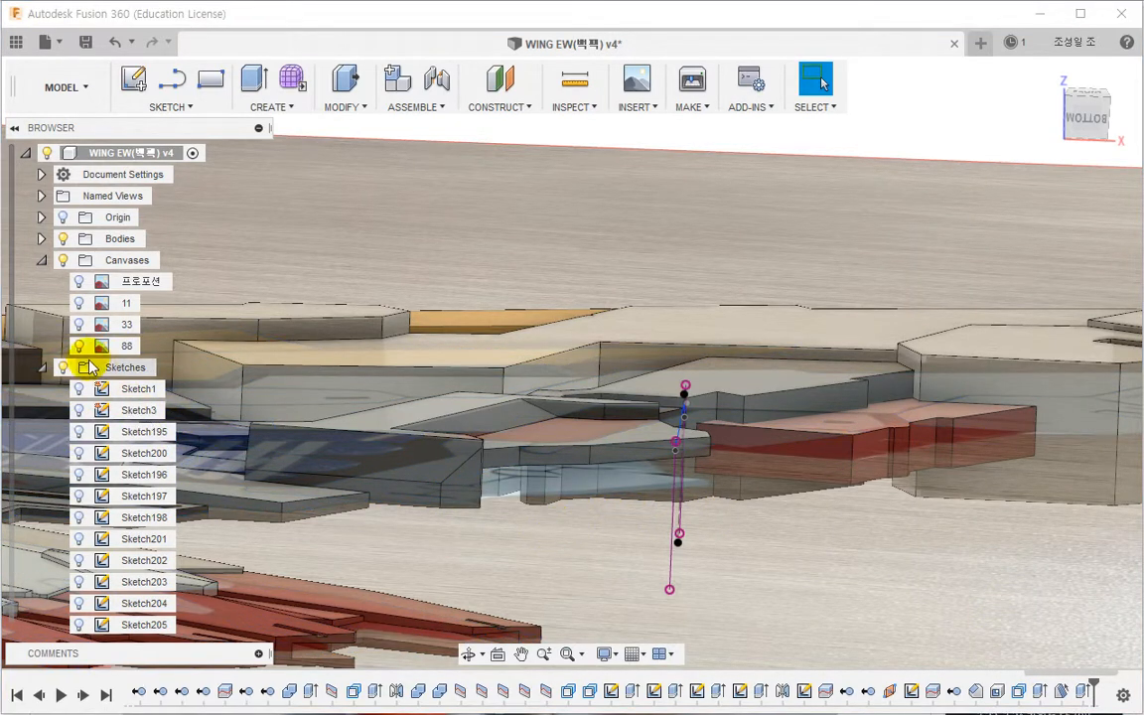
# Step: Hide Sketch207 and chamfer three lower edges of the panel with two distances, 2.295 mm and 1 mm
pyautogui.scroll(-2, 90, 434)
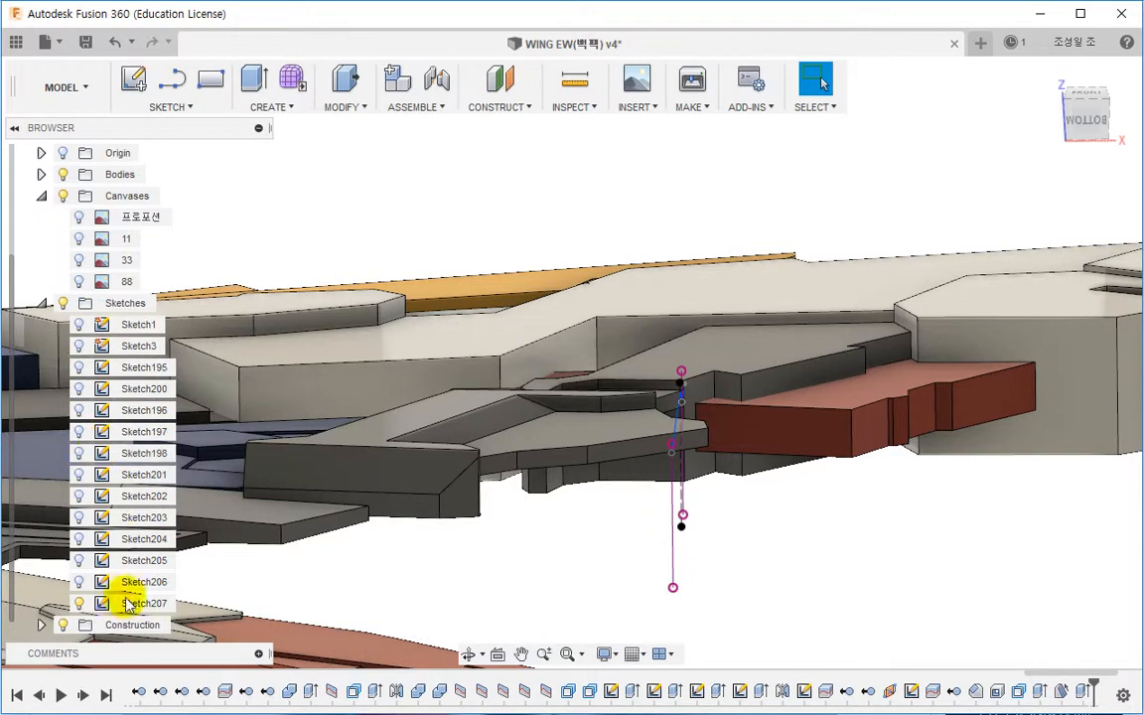
pyautogui.click(84, 602)
pyautogui.click(613, 536)
pyautogui.moveTo(651, 523)
pyautogui.keyDown('shift'); pyautogui.mouseDown(button='middle')
pyautogui.moveTo(624, 559)
pyautogui.moveTo(556, 417)
pyautogui.mouseUp(button='middle'); pyautogui.keyUp('shift')
pyautogui.click(347, 107)
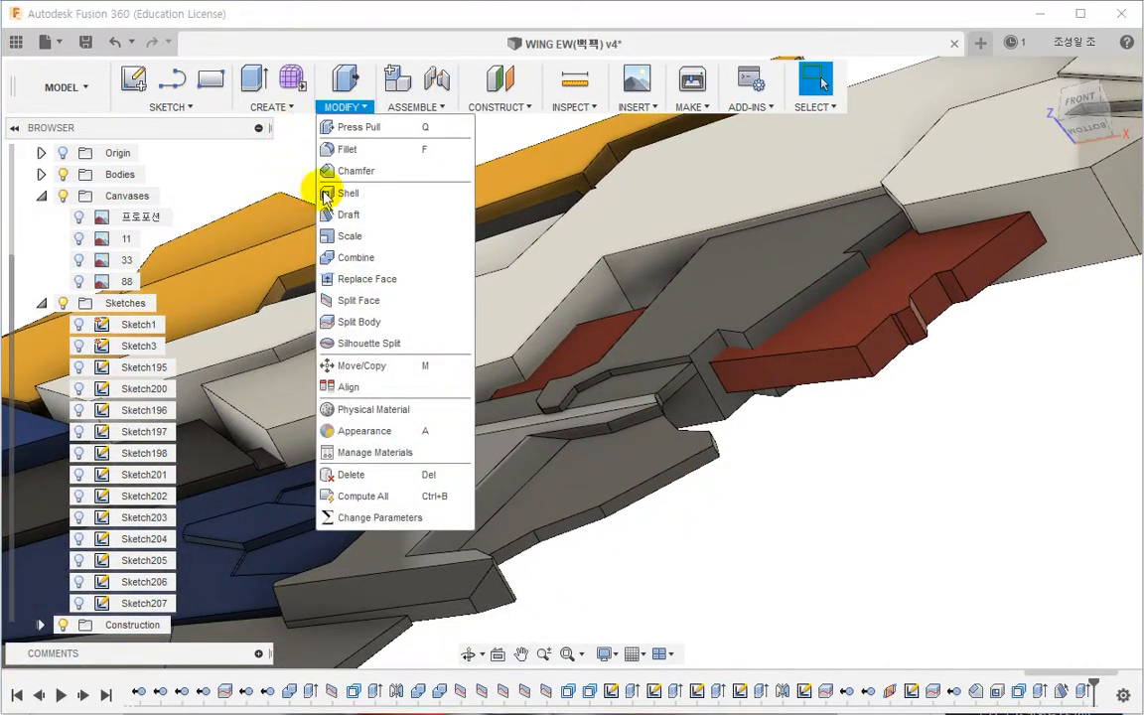
pyautogui.click(330, 174)
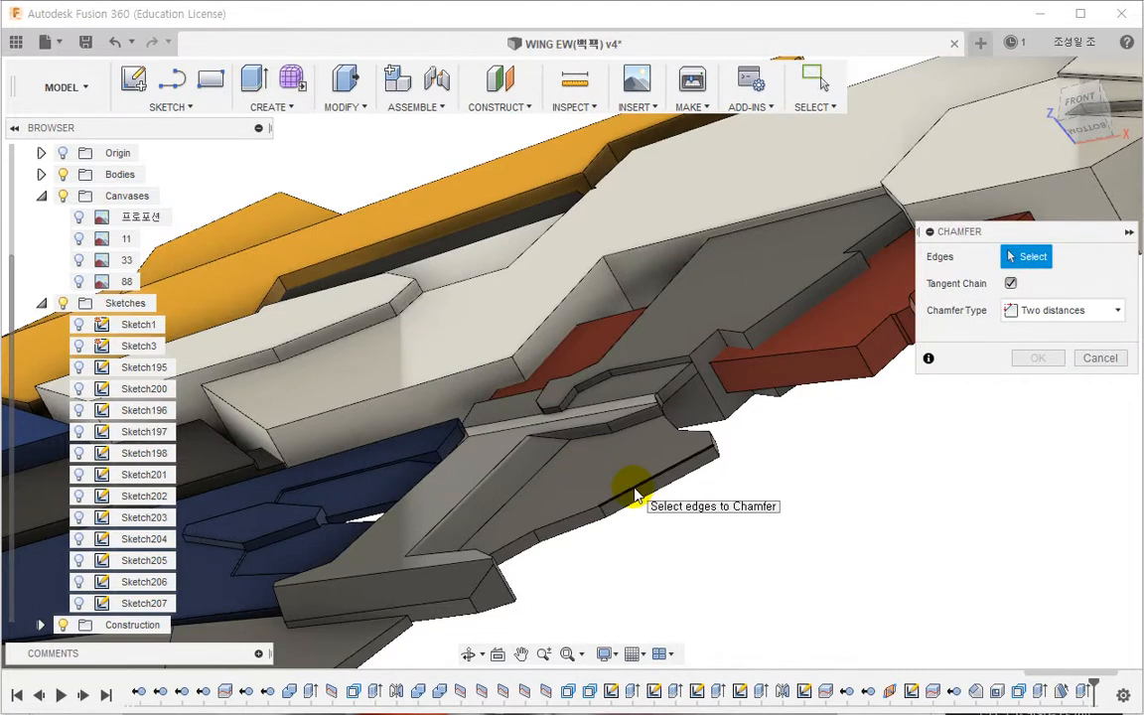
pyautogui.scroll(3, 636, 494)
pyautogui.click(635, 494)
pyautogui.click(556, 528)
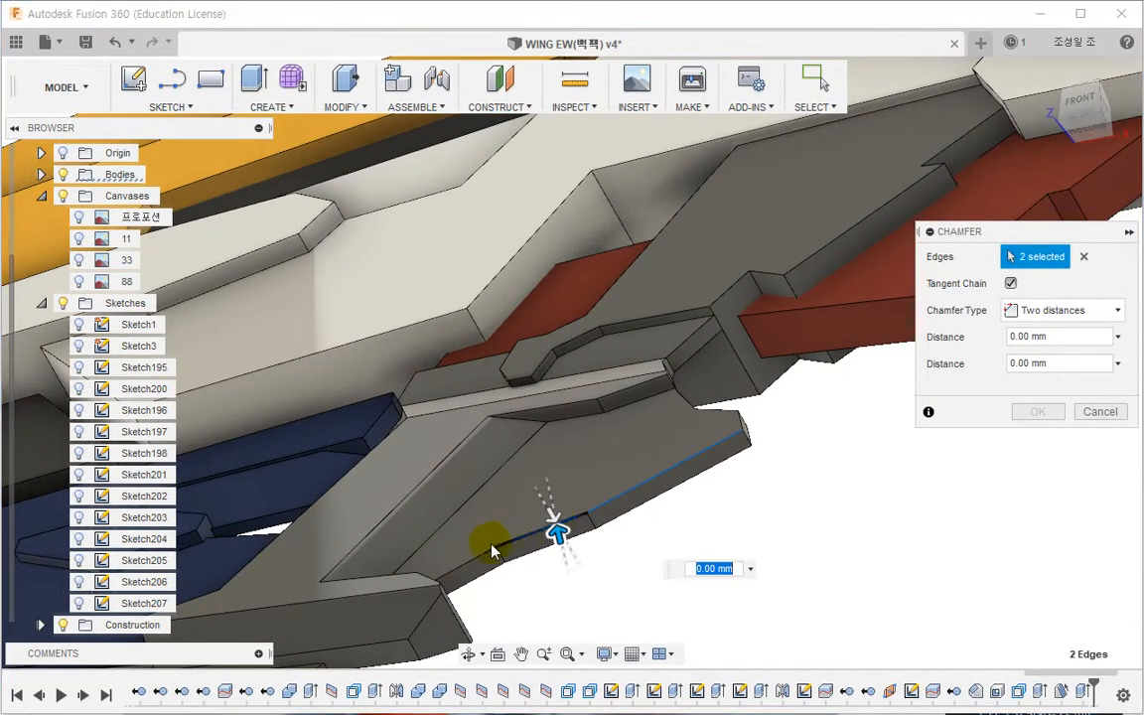
pyautogui.click(474, 558)
pyautogui.click(944, 334)
pyautogui.write('1')
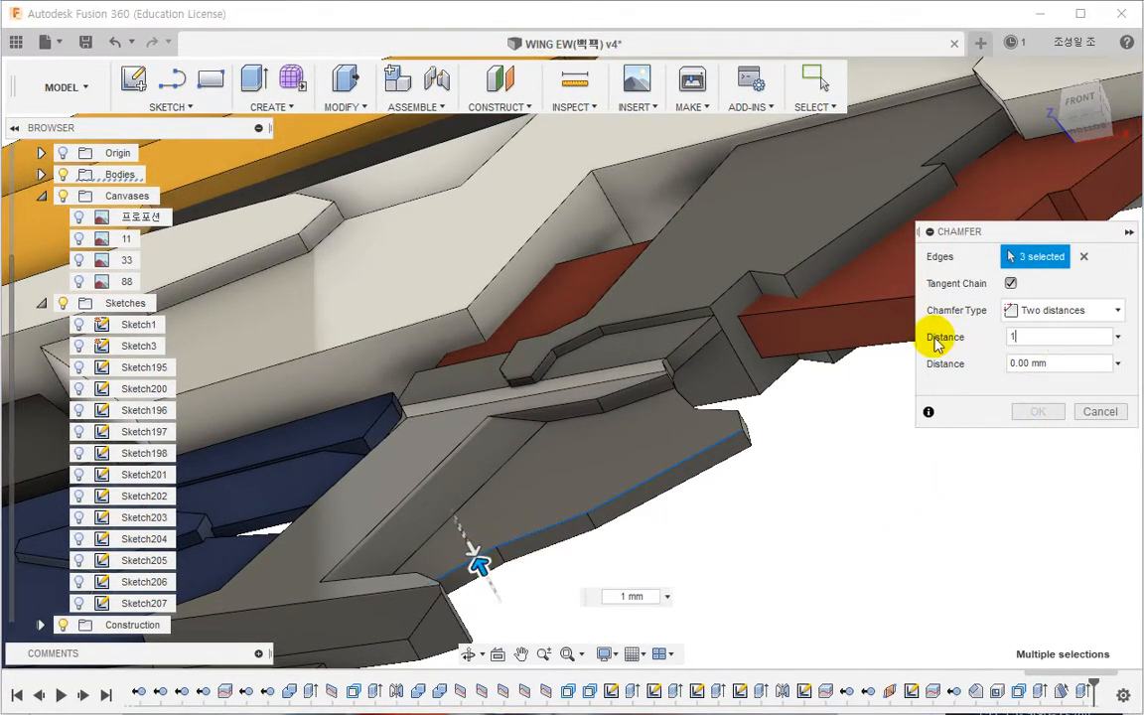
pyautogui.write('3')
pyautogui.keyDown('shift'); pyautogui.moveTo(802, 499); pyautogui.dragTo(893, 487, button='middle'); pyautogui.keyUp('shift')
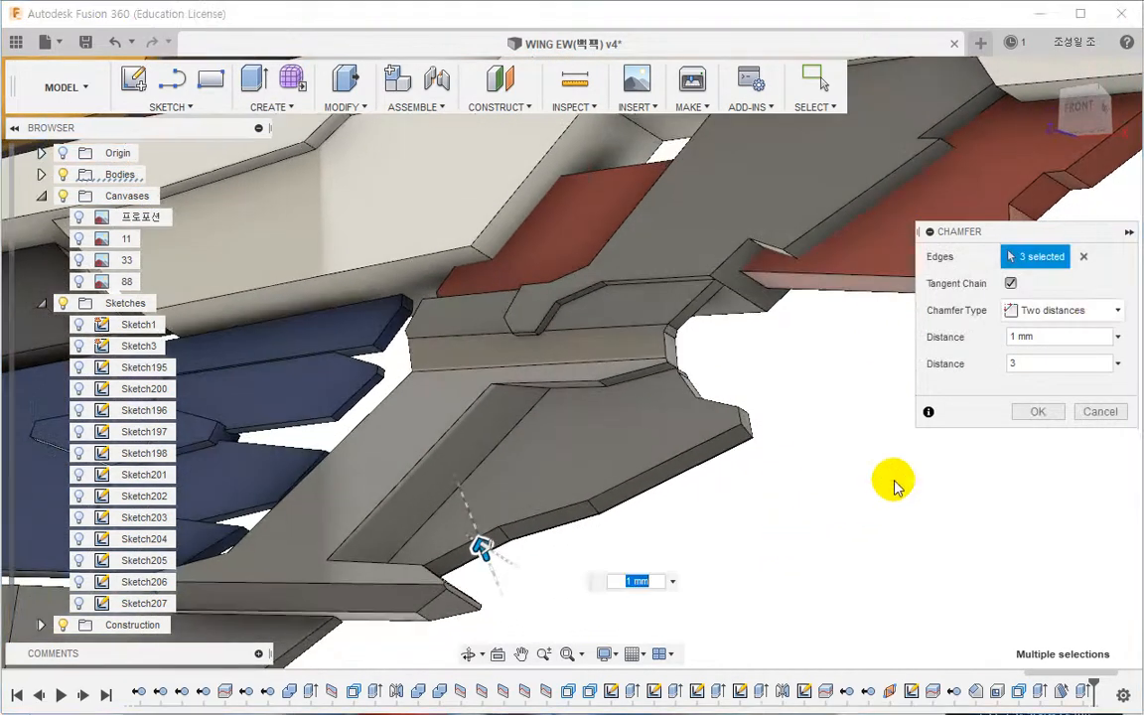
pyautogui.write('3')
pyautogui.press('Tab')
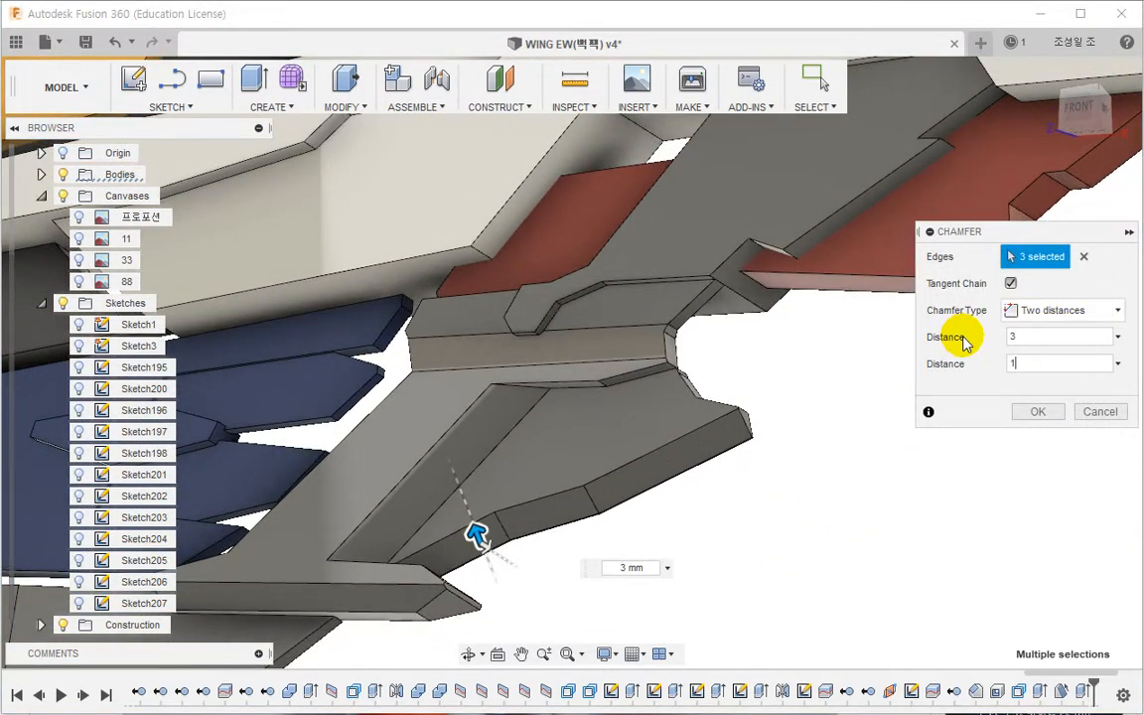
pyautogui.write('1')
pyautogui.keyDown('shift'); pyautogui.moveTo(839, 475); pyautogui.dragTo(860, 510, button='middle'); pyautogui.keyUp('shift')
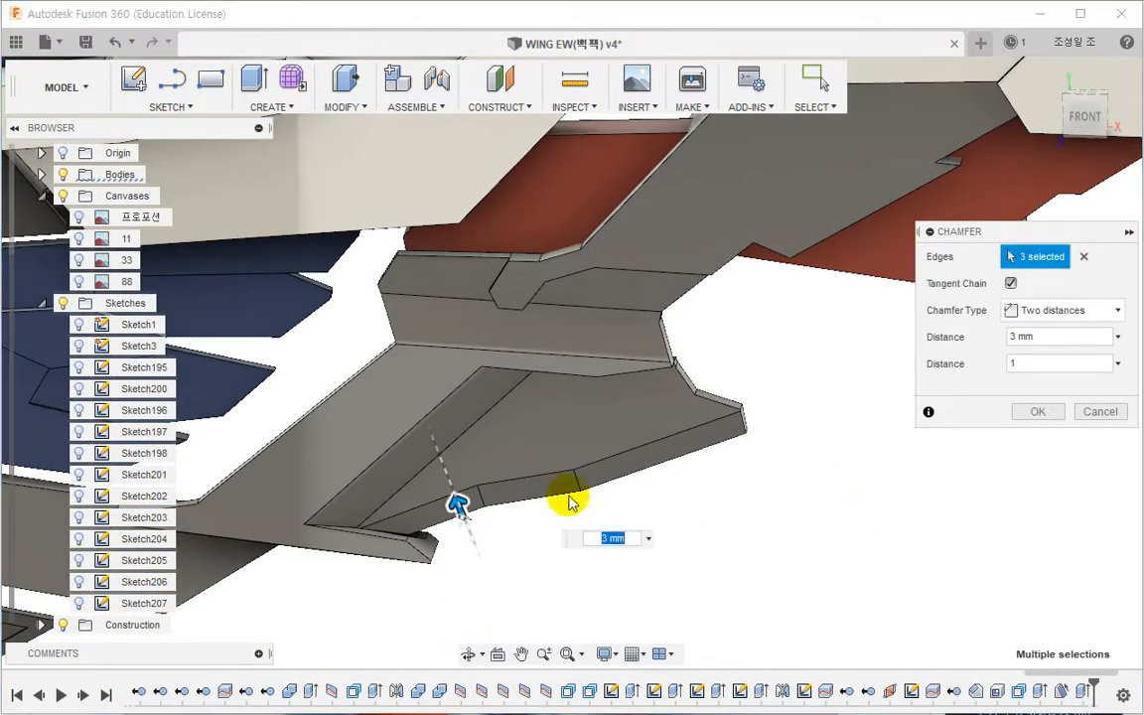
pyautogui.moveTo(458, 502); pyautogui.dragTo(459, 510)
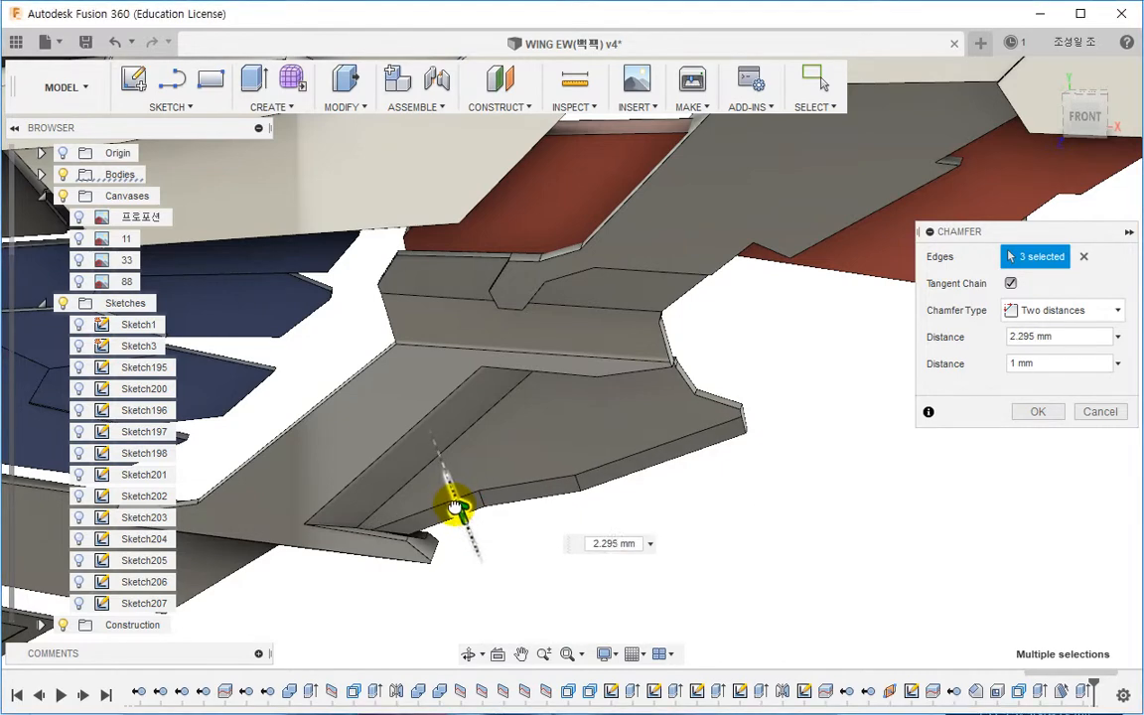
pyautogui.click(1038, 418)
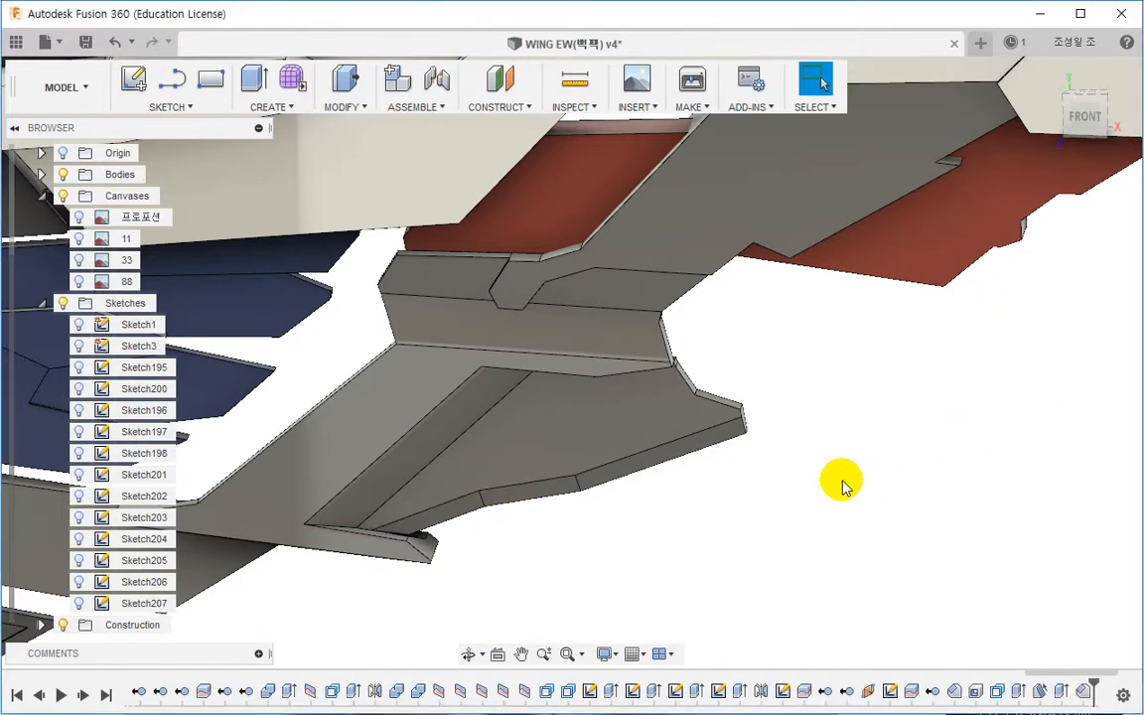
# Step: Draft the panel's angled end face about 39.1 deg, using its top strip face as the neutral plane
pyautogui.keyDown('shift'); pyautogui.moveTo(839, 482); pyautogui.dragTo(804, 464, button='middle'); pyautogui.keyUp('shift')
pyautogui.scroll(2, 804, 465)
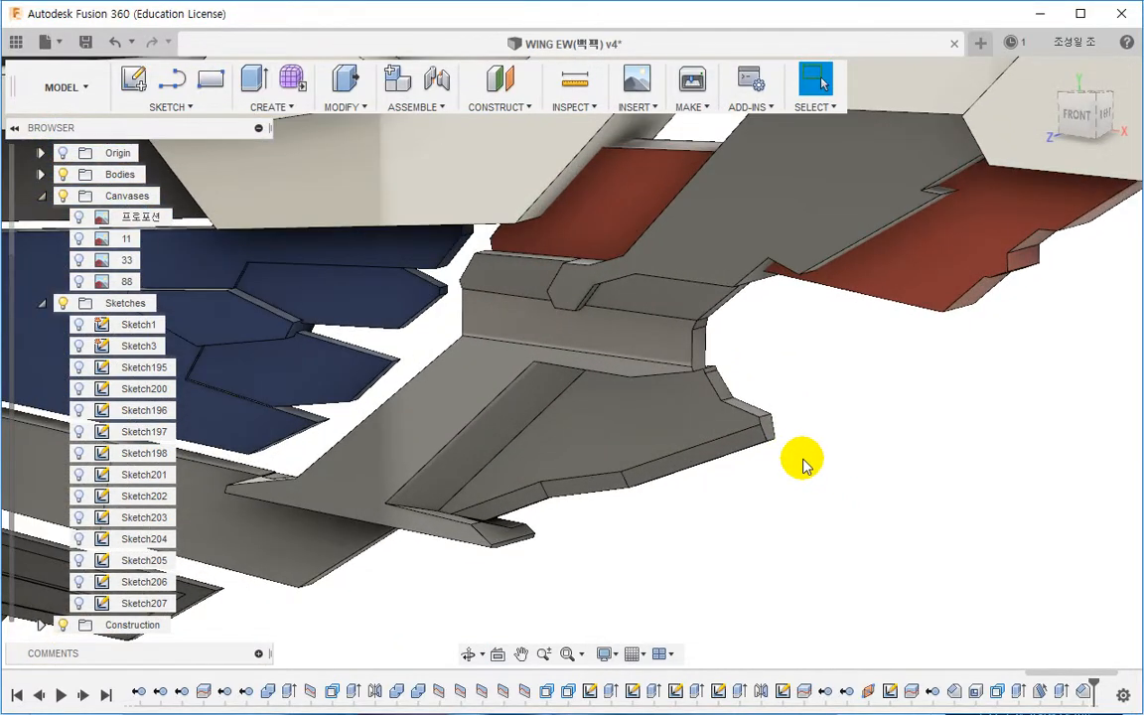
pyautogui.scroll(4, 804, 465)
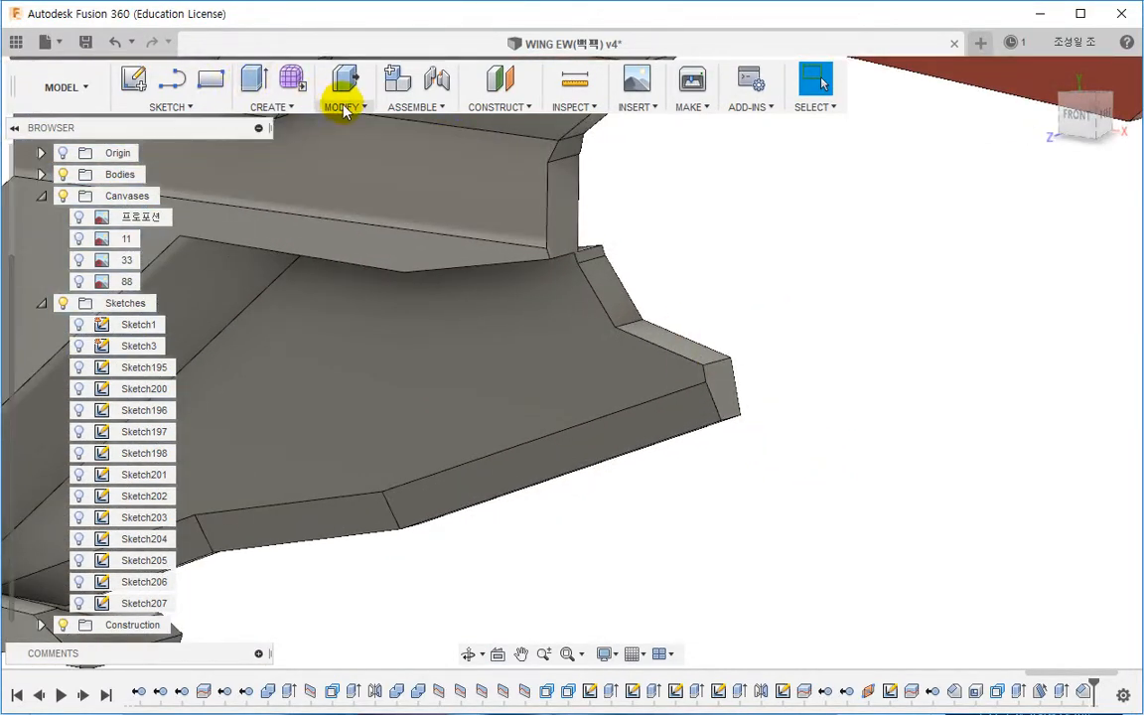
pyautogui.click(342, 107)
pyautogui.click(363, 216)
pyautogui.scroll(3, 663, 334)
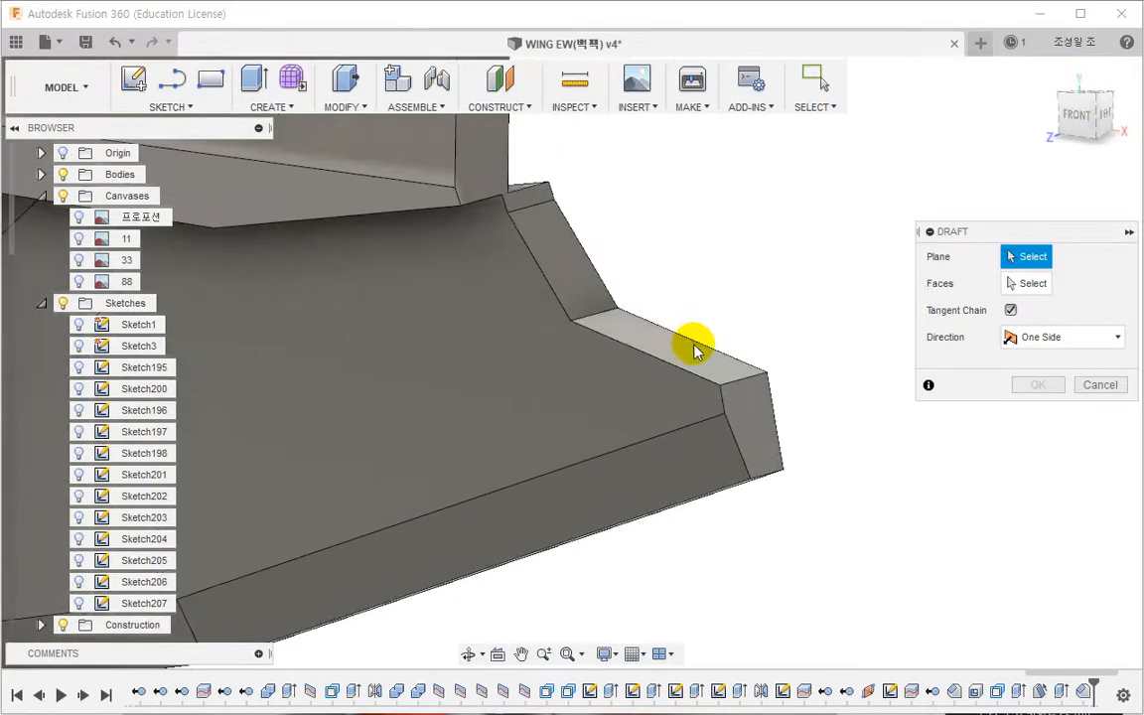
pyautogui.click(685, 350)
pyautogui.click(750, 415)
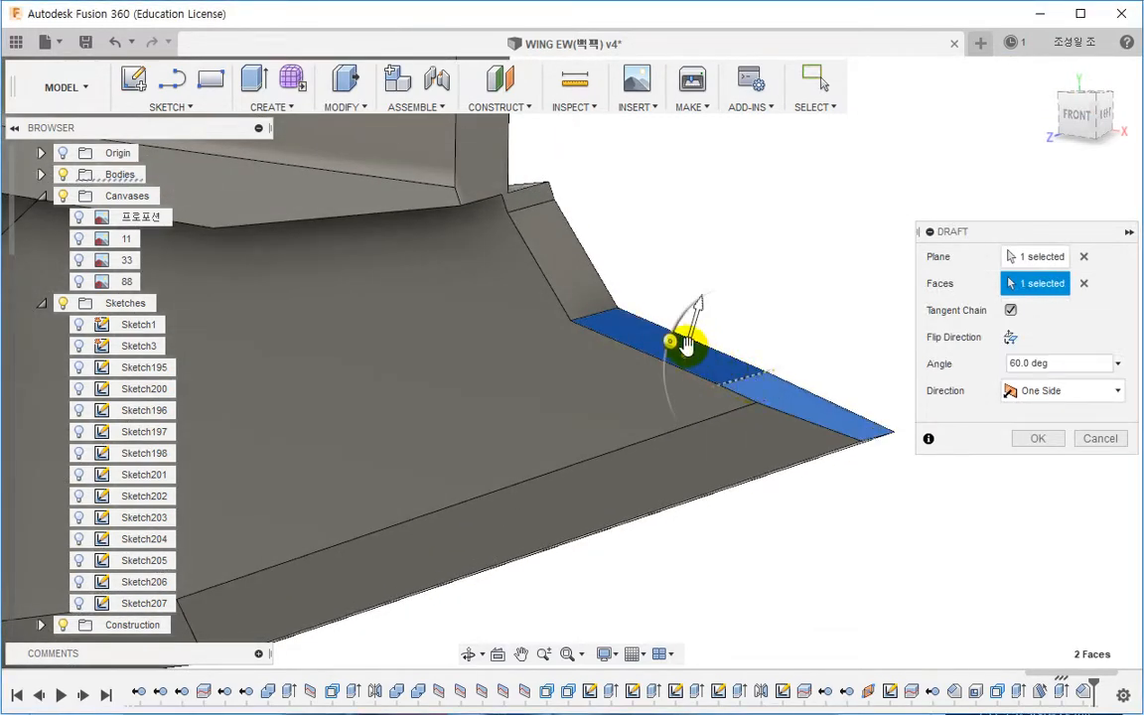
pyautogui.moveTo(684, 345); pyautogui.dragTo(684, 314)
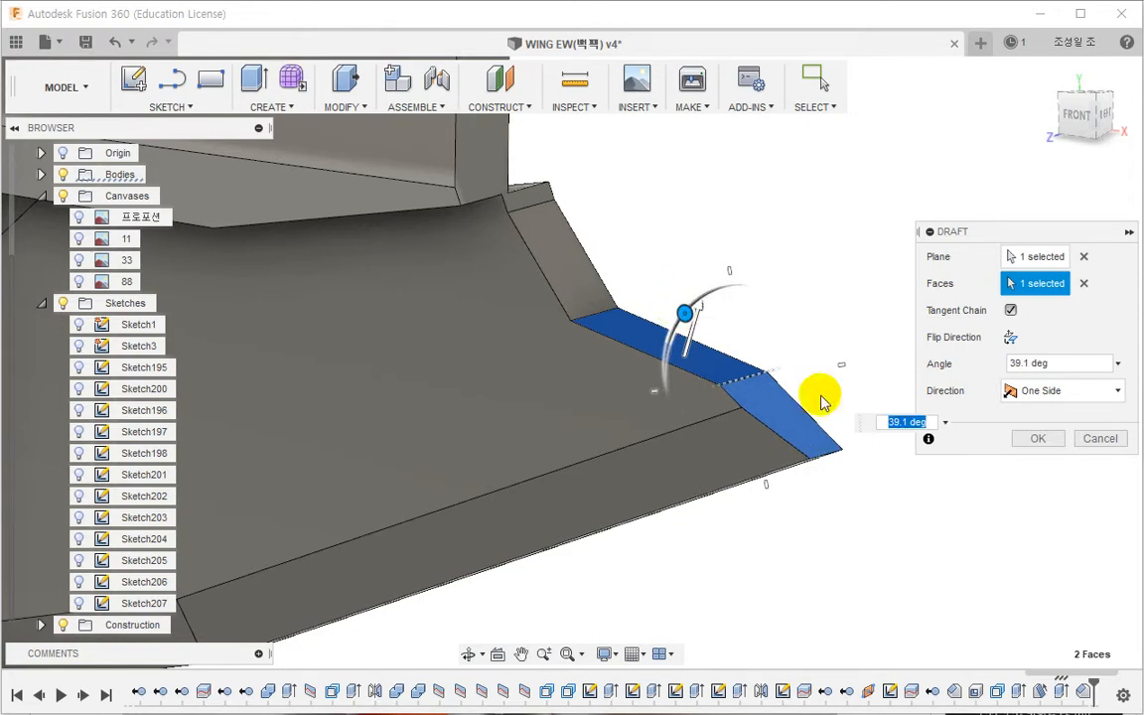
pyautogui.click(1037, 440)
# Step: Confirm the draft, then sketch a closed five-sided line outline on the recess floor and shift it to straddle the side wall's edge
pyautogui.moveTo(947, 461)
pyautogui.keyDown('shift'); pyautogui.mouseDown(button='middle')
pyautogui.moveTo(844, 416)
pyautogui.moveTo(772, 416)
pyautogui.moveTo(808, 393)
pyautogui.moveTo(840, 395)
pyautogui.moveTo(839, 405)
pyautogui.mouseUp(button='middle'); pyautogui.keyUp('shift')
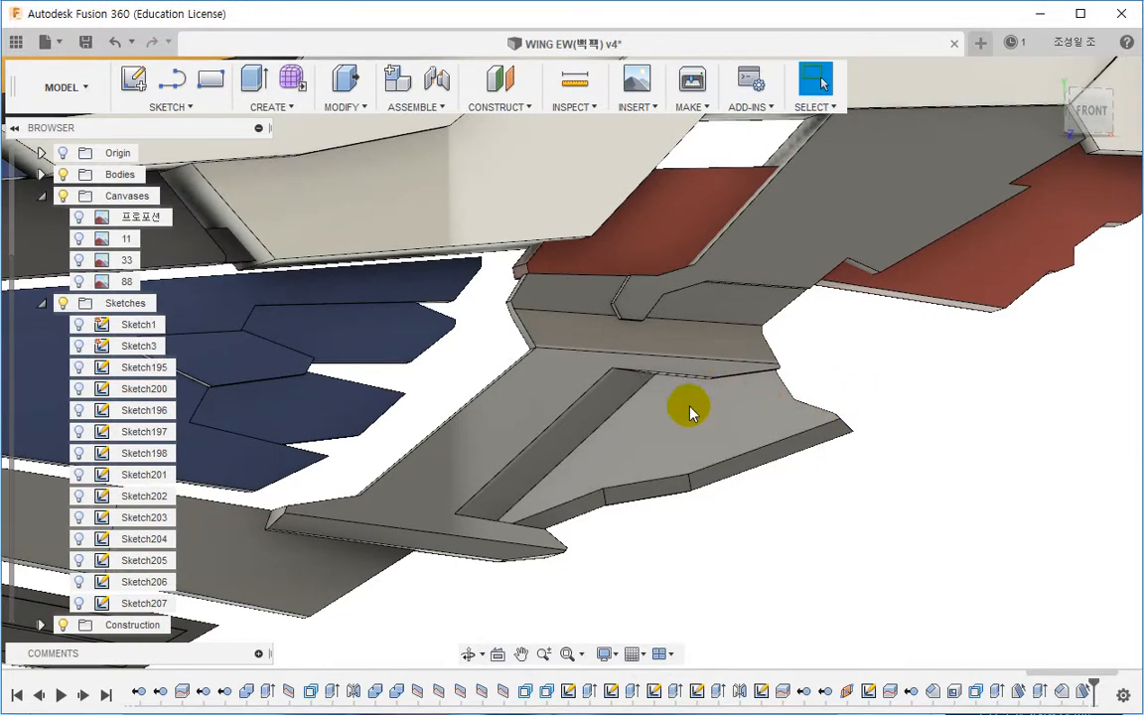
pyautogui.rightClick(661, 419)
pyautogui.click(631, 512)
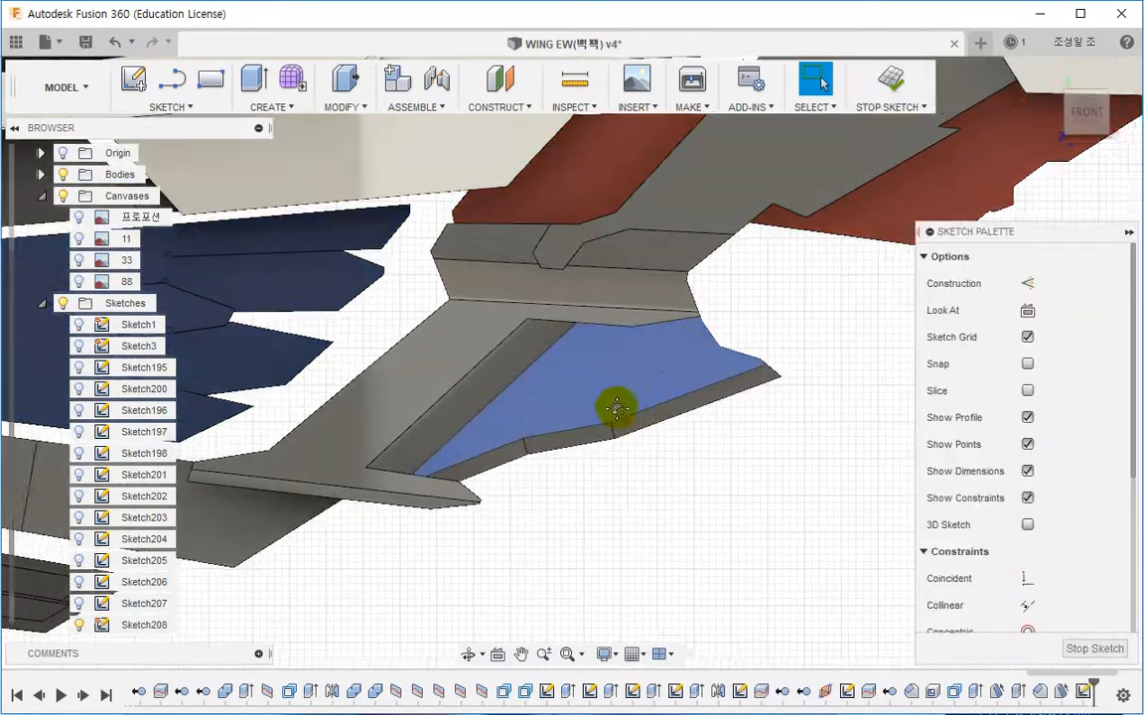
pyautogui.scroll(4, 613, 402)
pyautogui.moveTo(633, 425); pyautogui.dragTo(378, 314, button='middle')
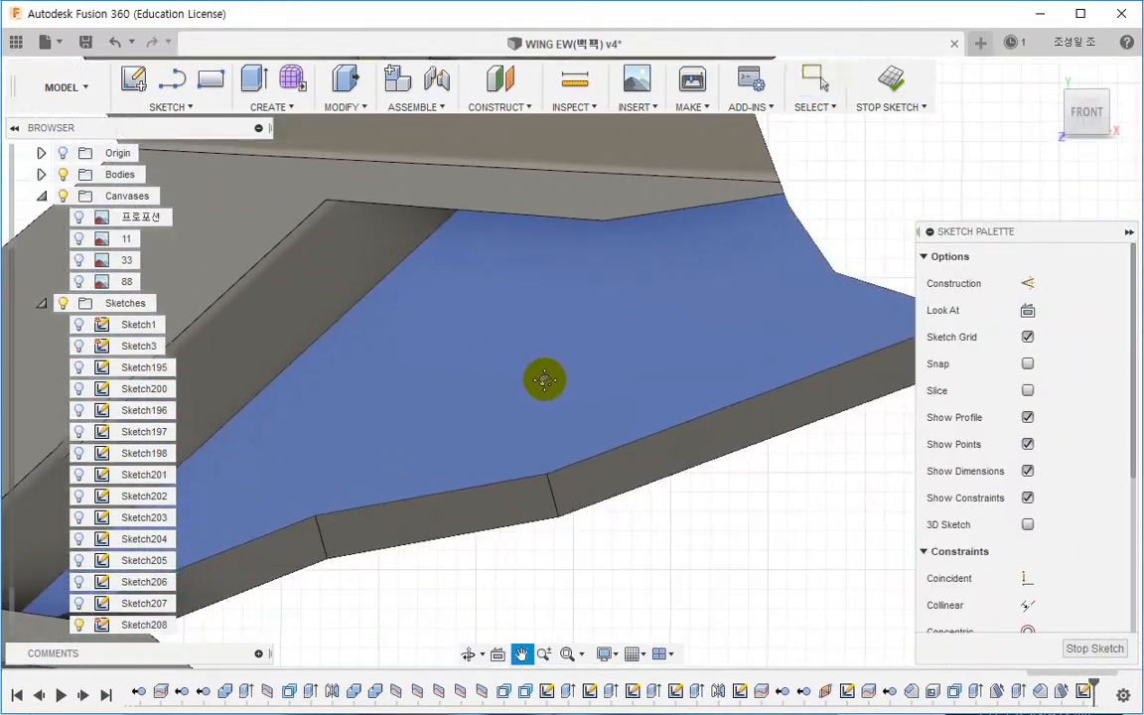
pyautogui.press('l')
pyautogui.click(395, 319)
pyautogui.click(465, 297)
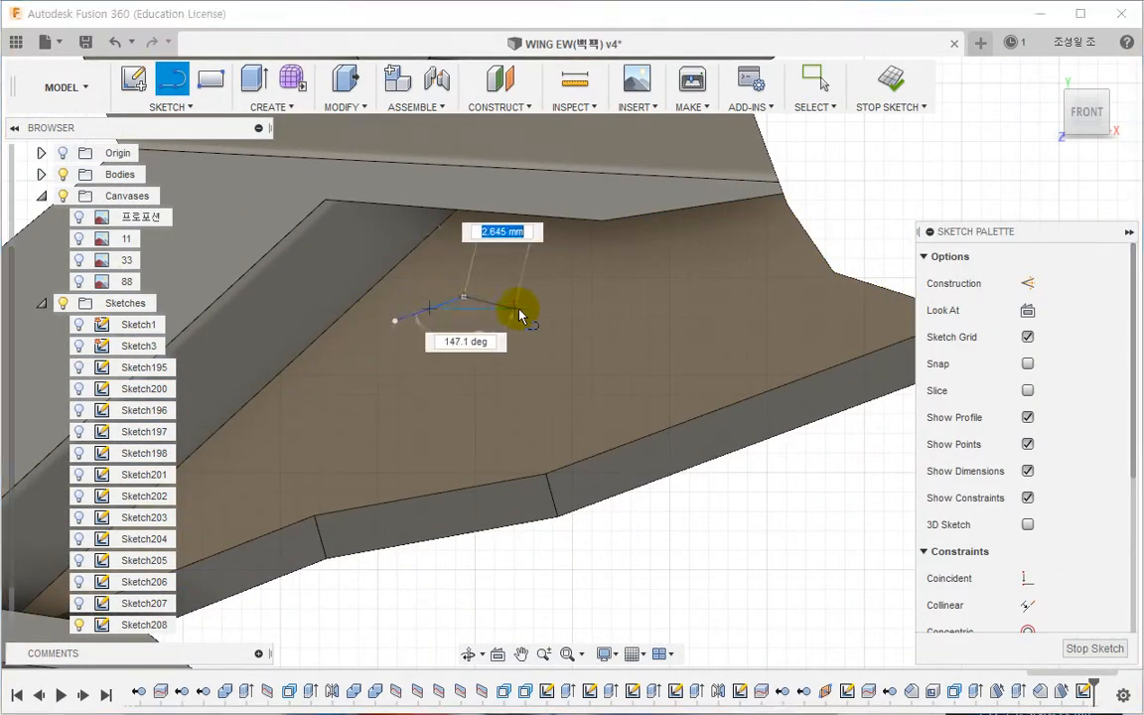
pyautogui.click(541, 320)
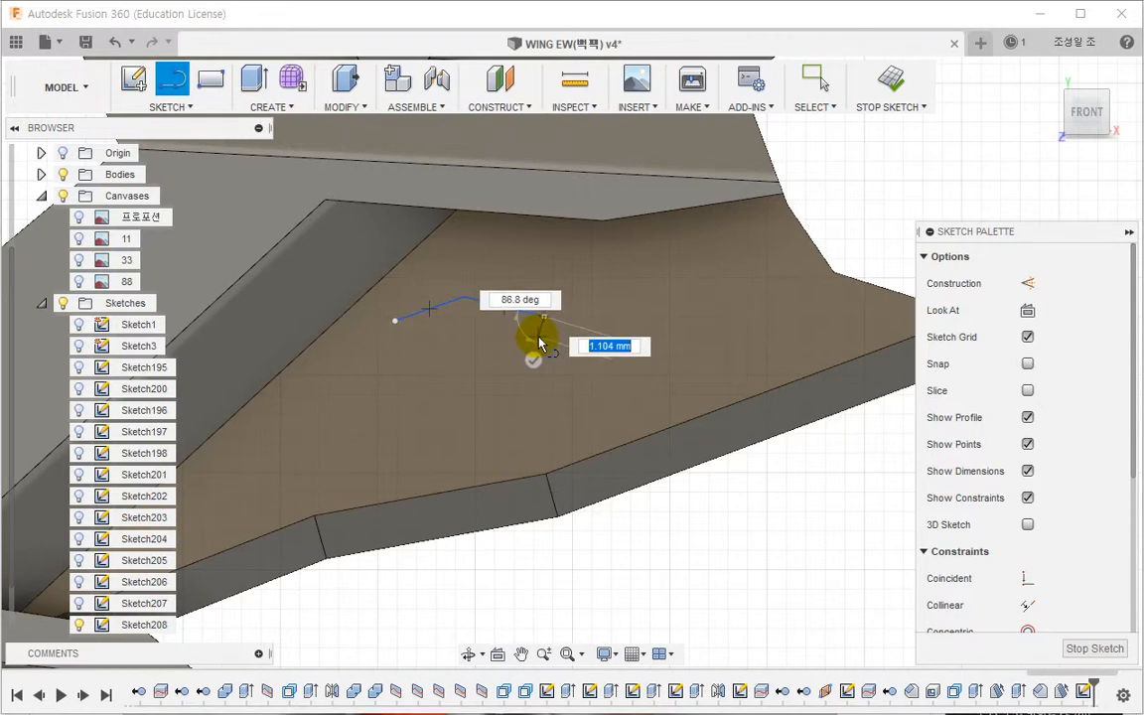
pyautogui.click(461, 351)
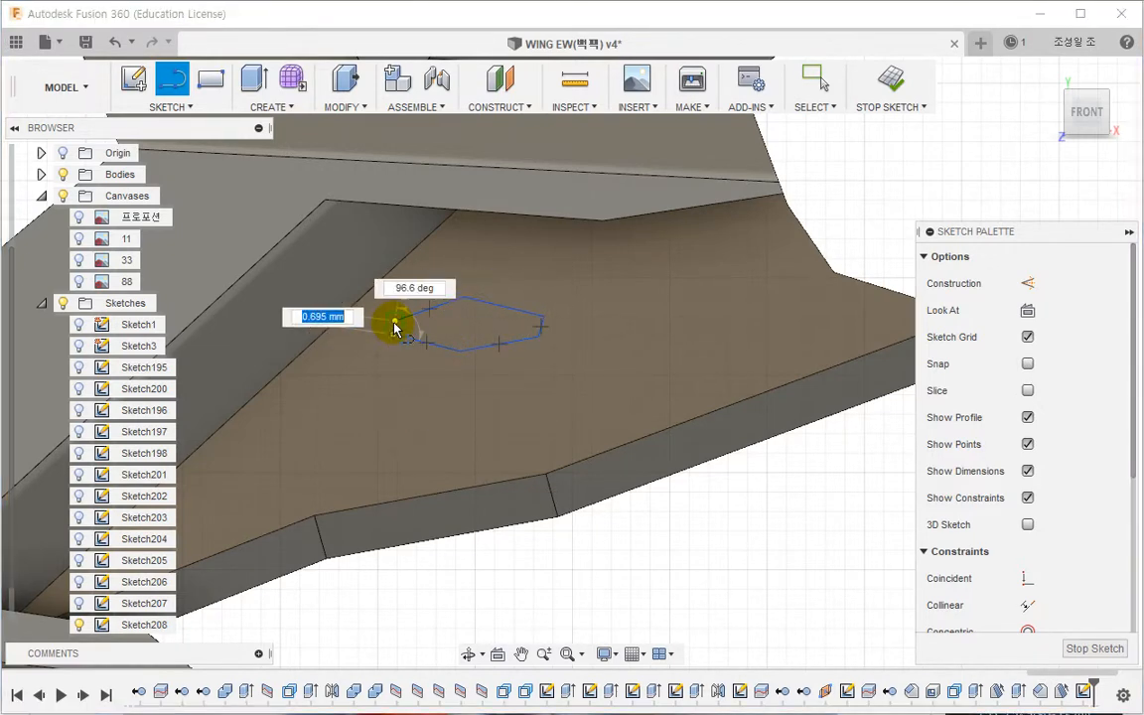
pyautogui.click(395, 320)
pyautogui.press('Escape')
pyautogui.moveTo(396, 361); pyautogui.dragTo(567, 396, button='middle')
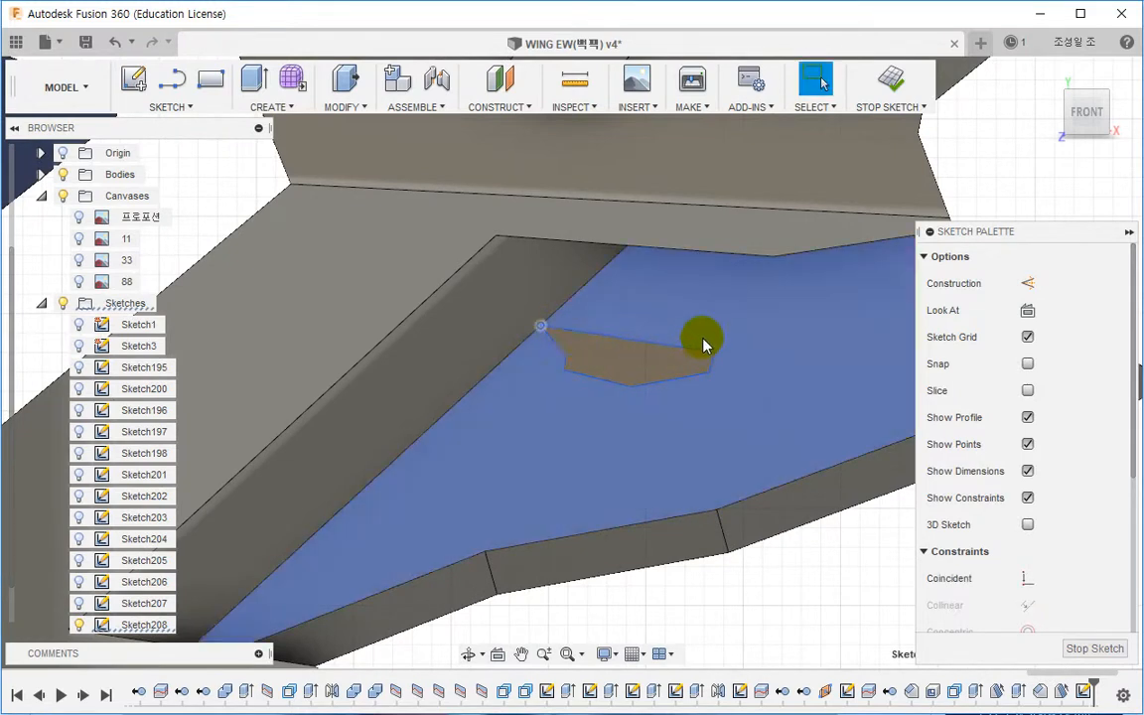
pyautogui.moveTo(675, 385); pyautogui.dragTo(541, 372)
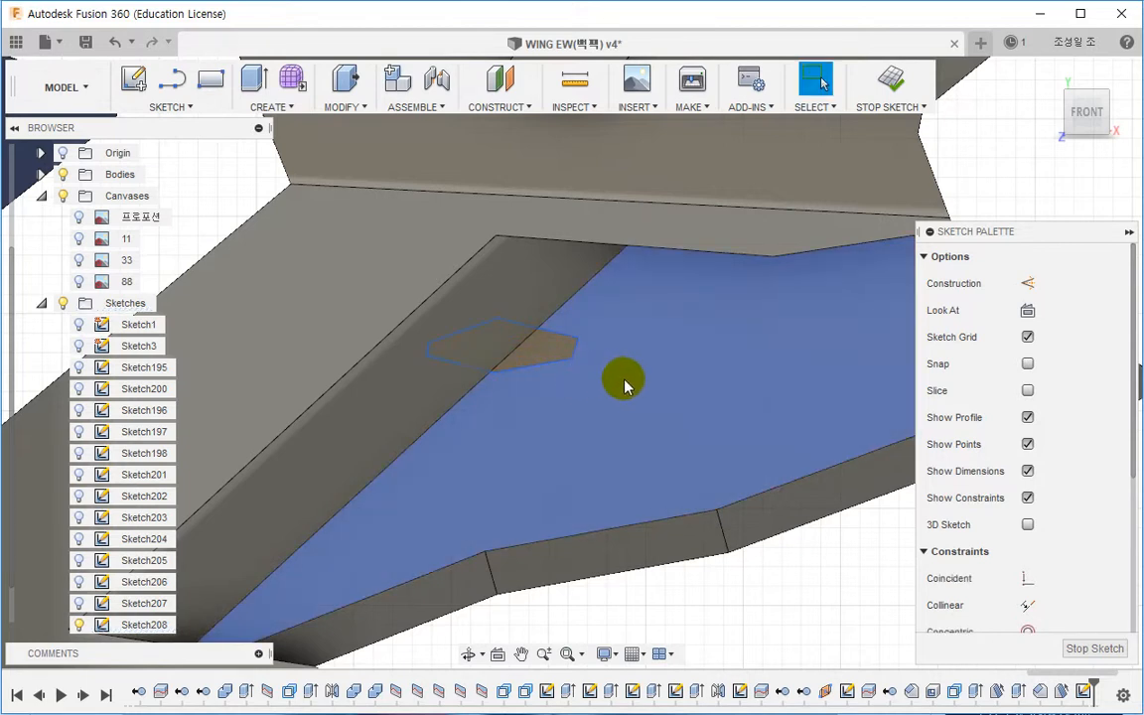
pyautogui.click(539, 326)
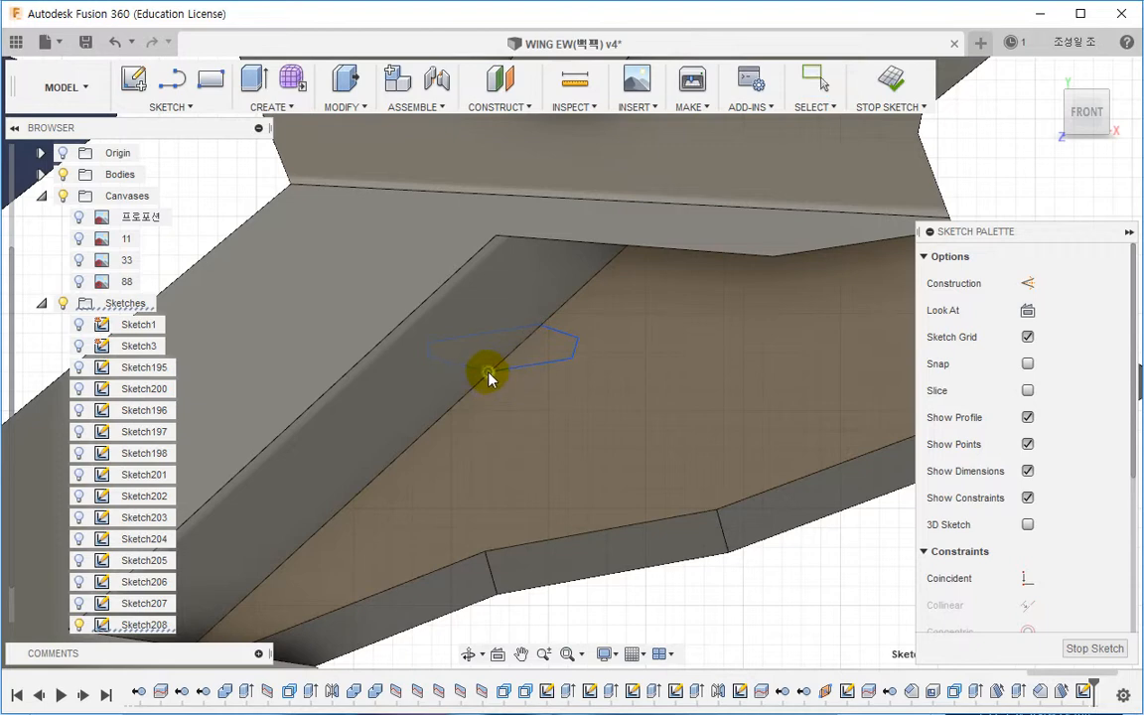
# Step: Extrude both outline profiles 2.302 mm as a new body
pyautogui.click(251, 78)
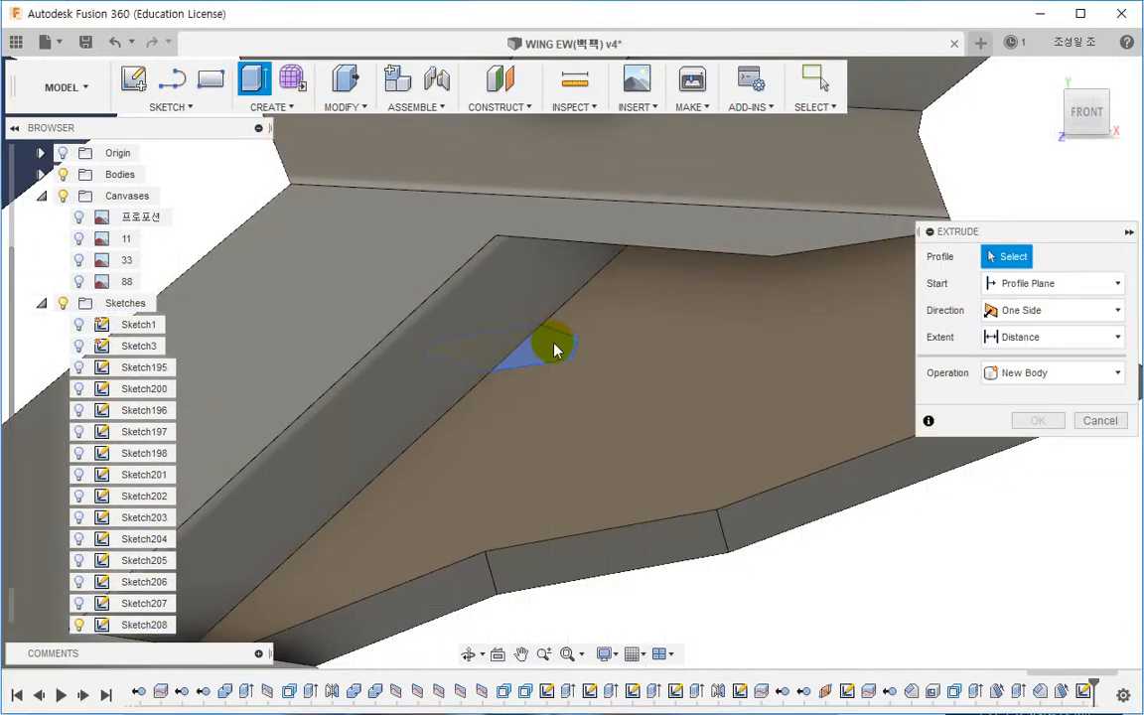
pyautogui.click(553, 348)
pyautogui.click(500, 408)
pyautogui.moveTo(500, 408)
pyautogui.keyDown('shift'); pyautogui.mouseDown(button='middle')
pyautogui.moveTo(513, 328)
pyautogui.moveTo(482, 357)
pyautogui.mouseUp(button='middle'); pyautogui.keyUp('shift')
pyautogui.moveTo(484, 344); pyautogui.dragTo(495, 326)
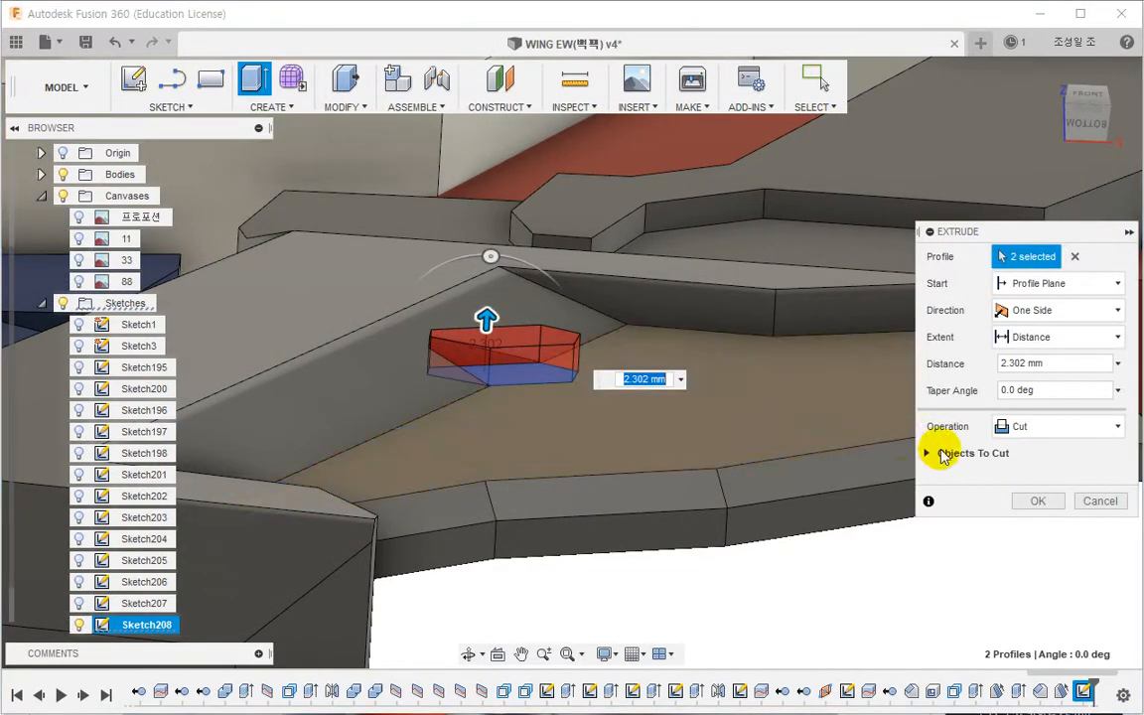
pyautogui.click(1052, 426)
pyautogui.click(1032, 513)
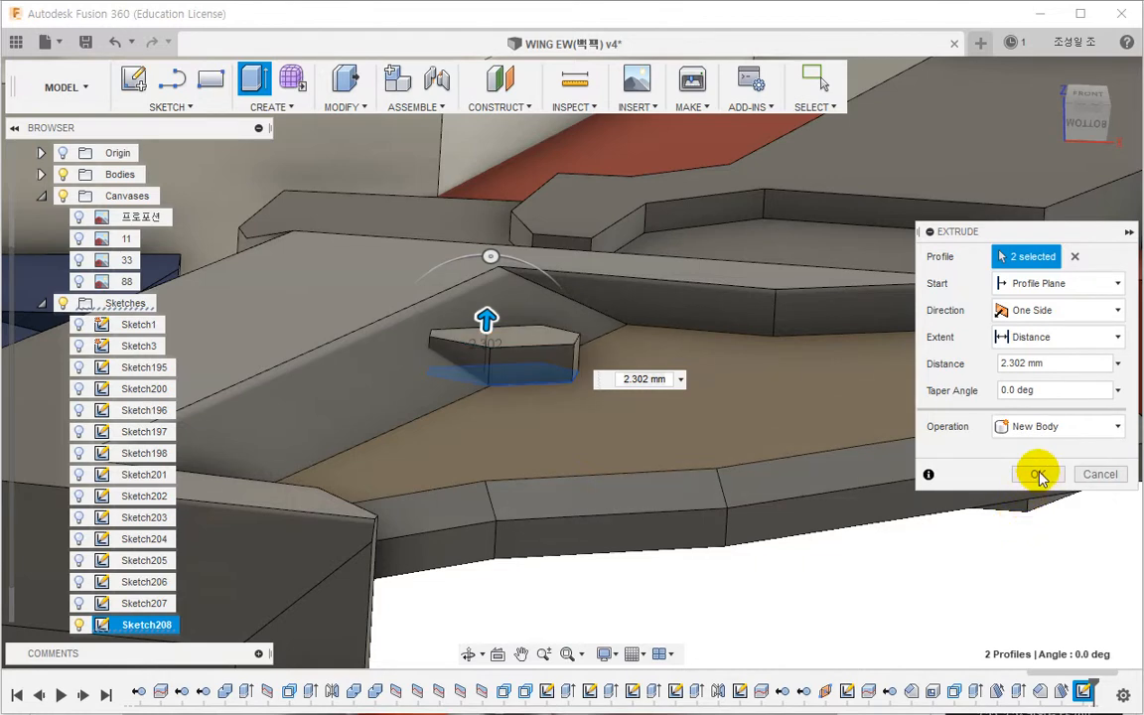
pyautogui.click(1037, 473)
# Step: Chamfer four upper edges of the new block with two distances, 0.5 mm and 1.5 mm
pyautogui.keyDown('shift'); pyautogui.moveTo(587, 344); pyautogui.dragTo(542, 374, button='middle'); pyautogui.keyUp('shift')
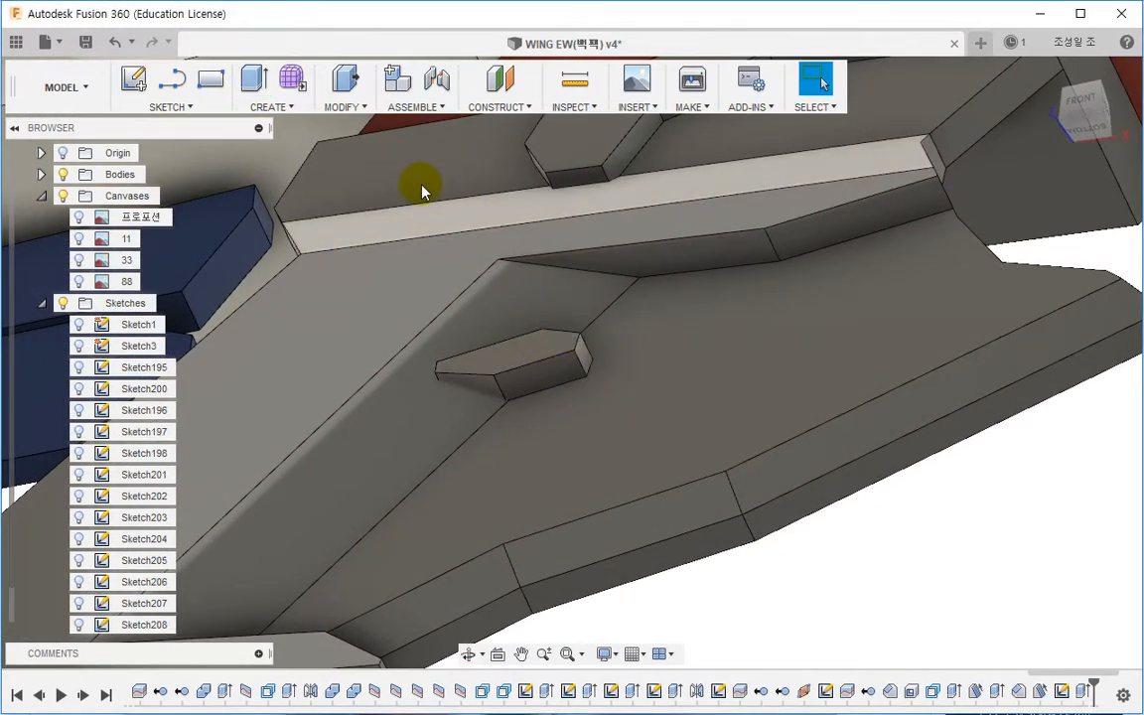
pyautogui.click(355, 118)
pyautogui.click(350, 107)
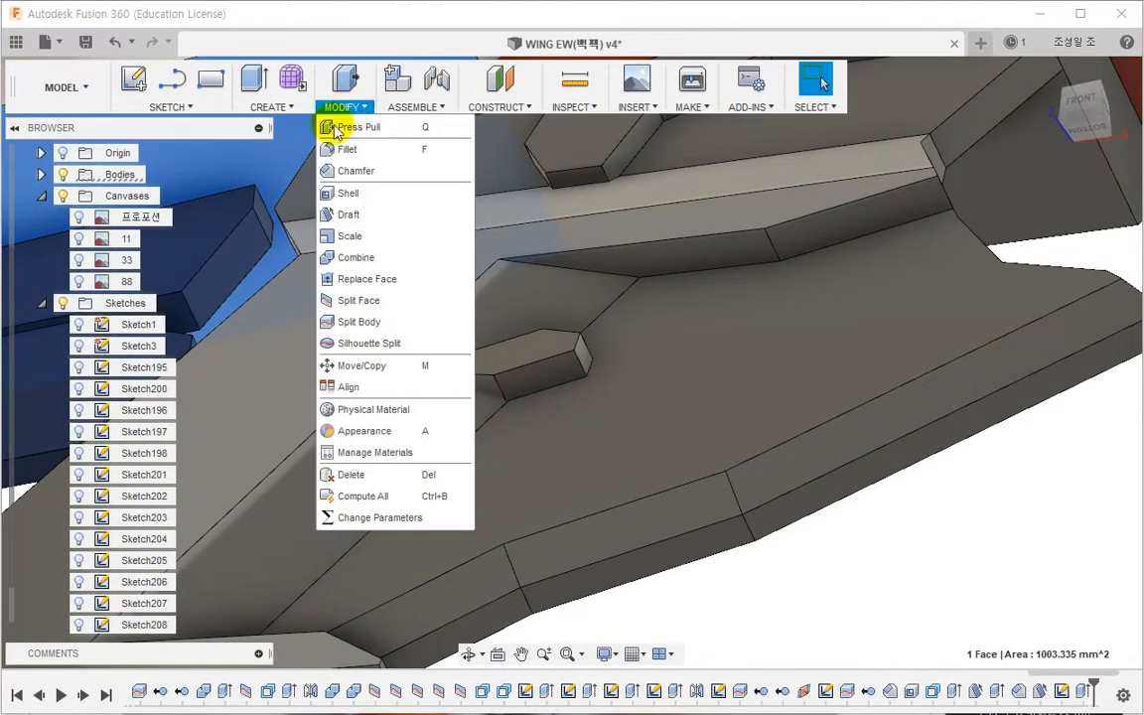
pyautogui.click(353, 171)
pyautogui.scroll(5, 510, 339)
pyautogui.click(531, 386)
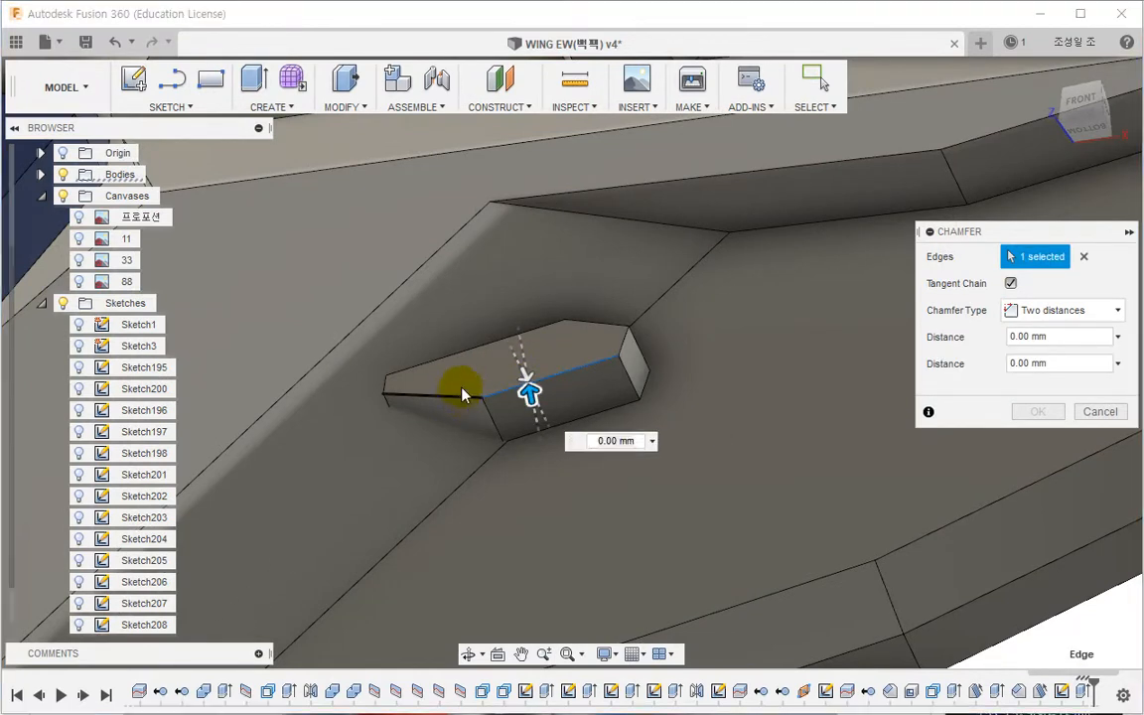
pyautogui.click(476, 346)
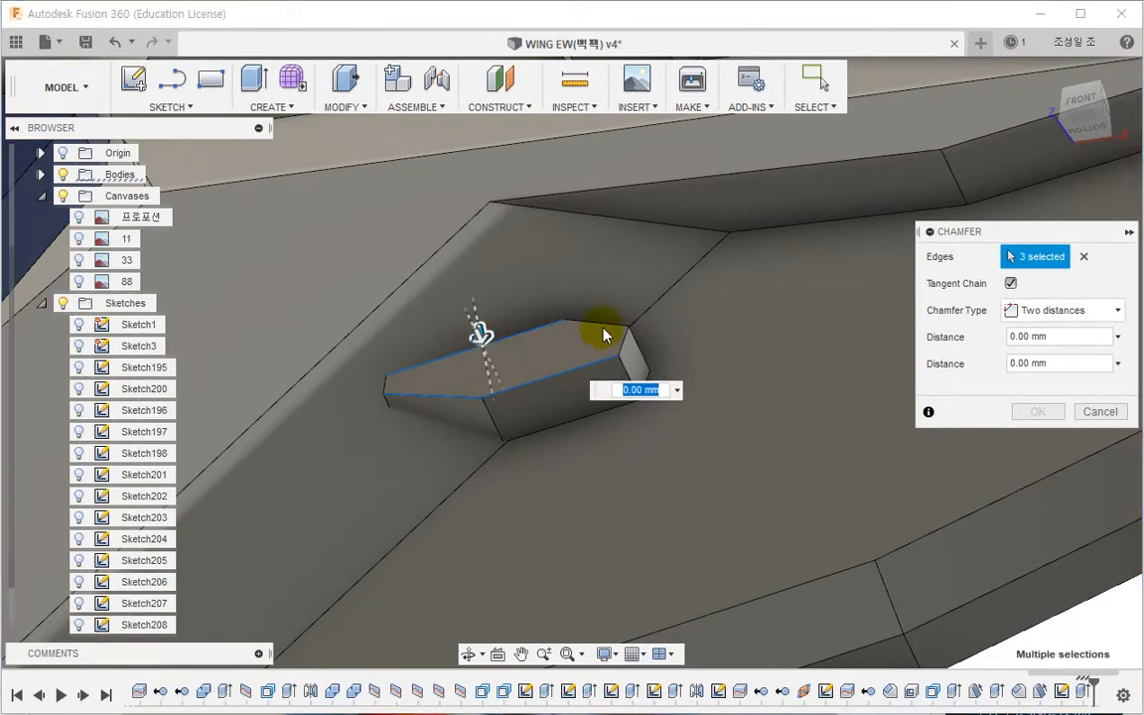
pyautogui.click(1028, 309)
pyautogui.click(1040, 333)
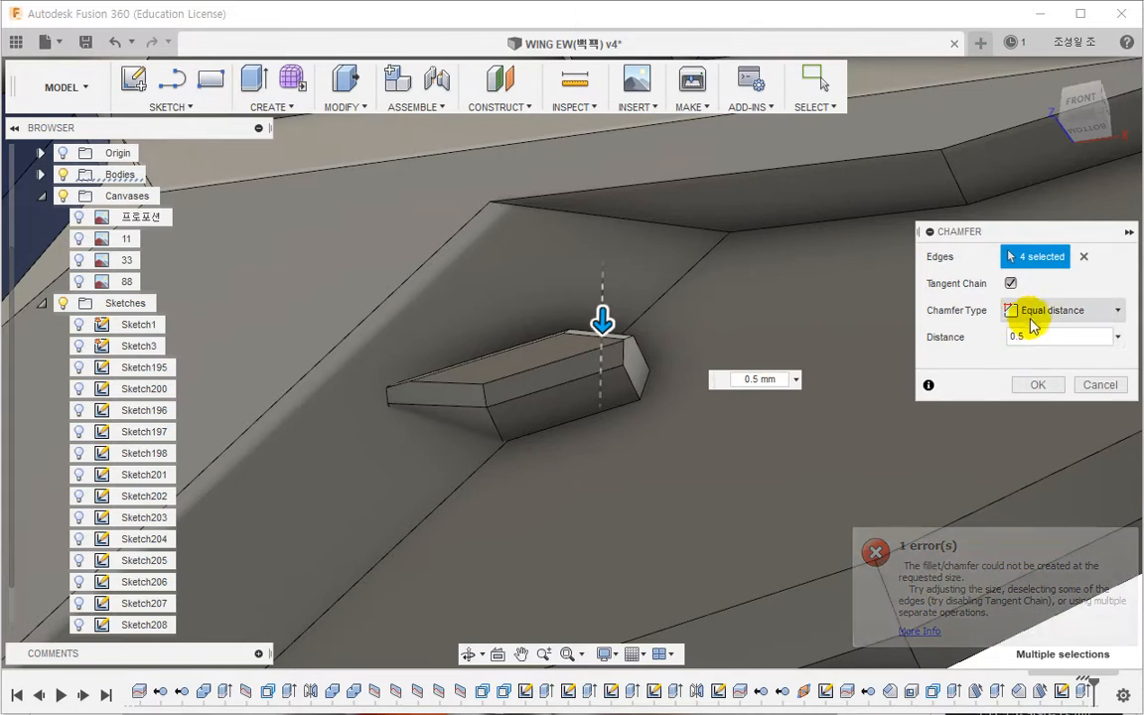
pyautogui.click(1032, 314)
pyautogui.click(1041, 353)
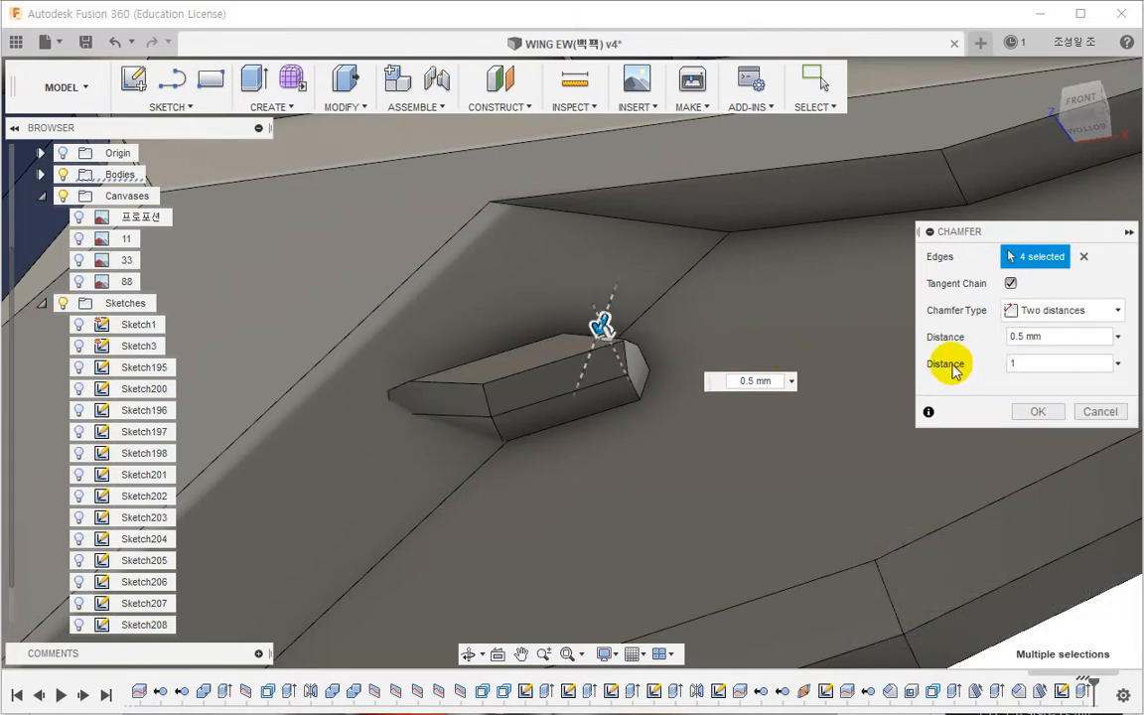
pyautogui.moveTo(624, 433)
pyautogui.keyDown('shift'); pyautogui.mouseDown(button='middle')
pyautogui.moveTo(633, 503)
pyautogui.moveTo(644, 427)
pyautogui.mouseUp(button='middle'); pyautogui.keyUp('shift')
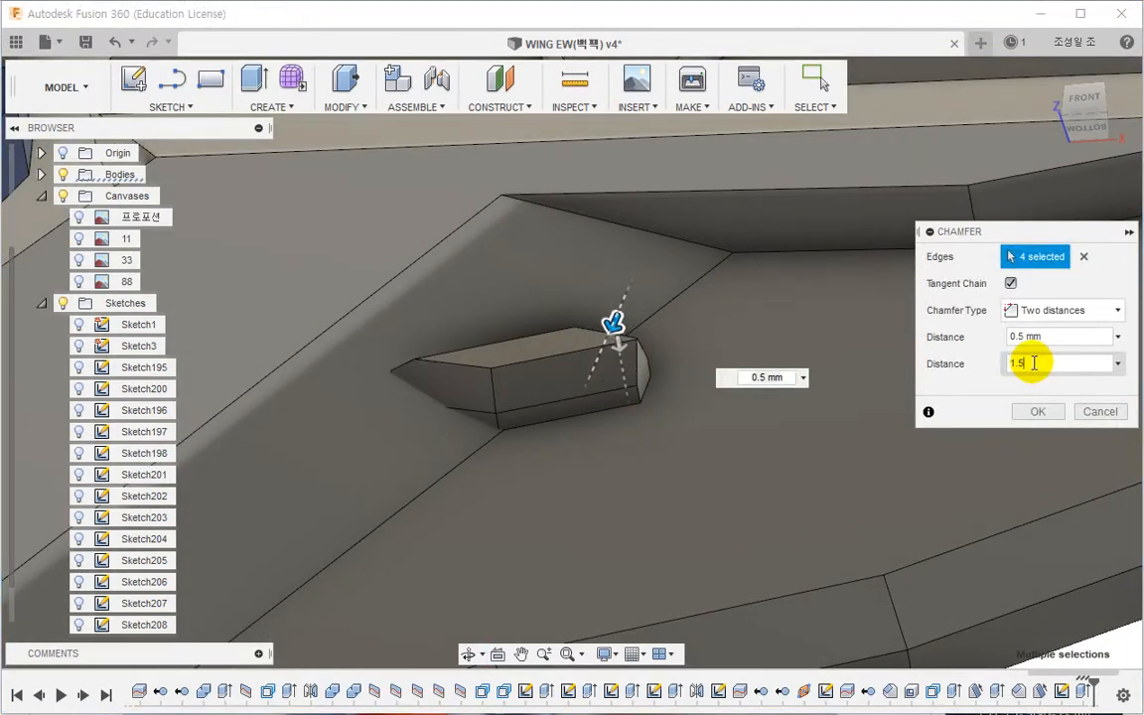
pyautogui.press('Return')
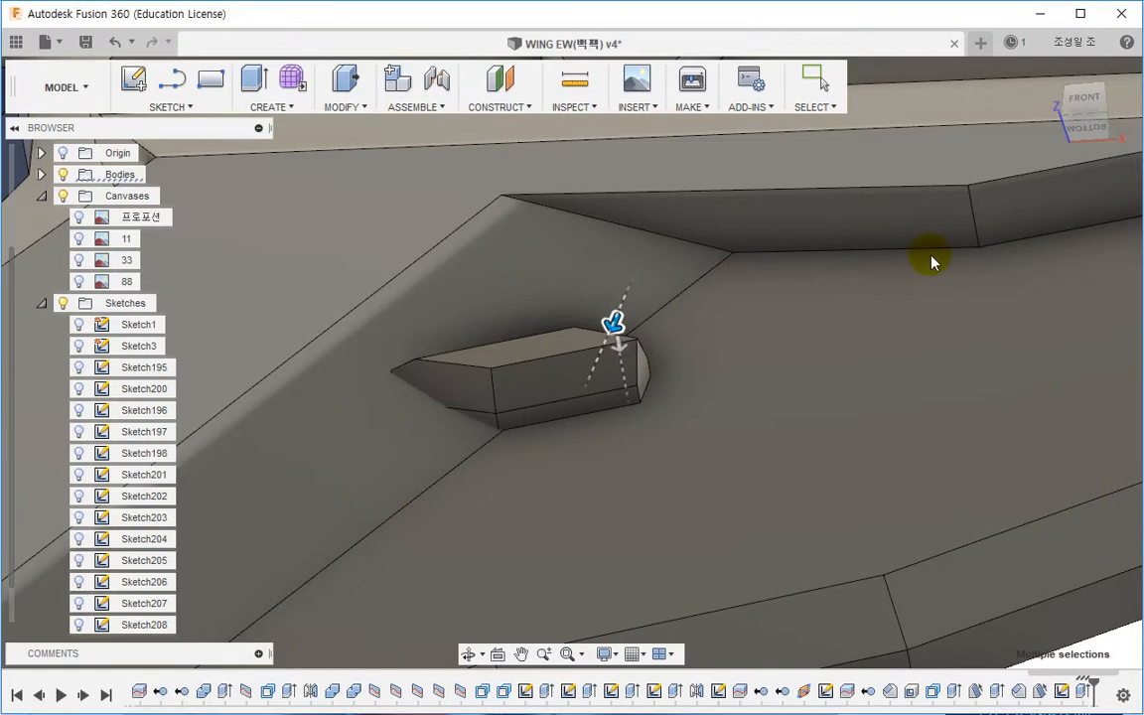
# Step: Delete the small triangular end face of the chamfered block
pyautogui.keyDown('shift'); pyautogui.moveTo(934, 260); pyautogui.dragTo(719, 396, button='middle'); pyautogui.keyUp('shift')
pyautogui.scroll(5, 694, 377)
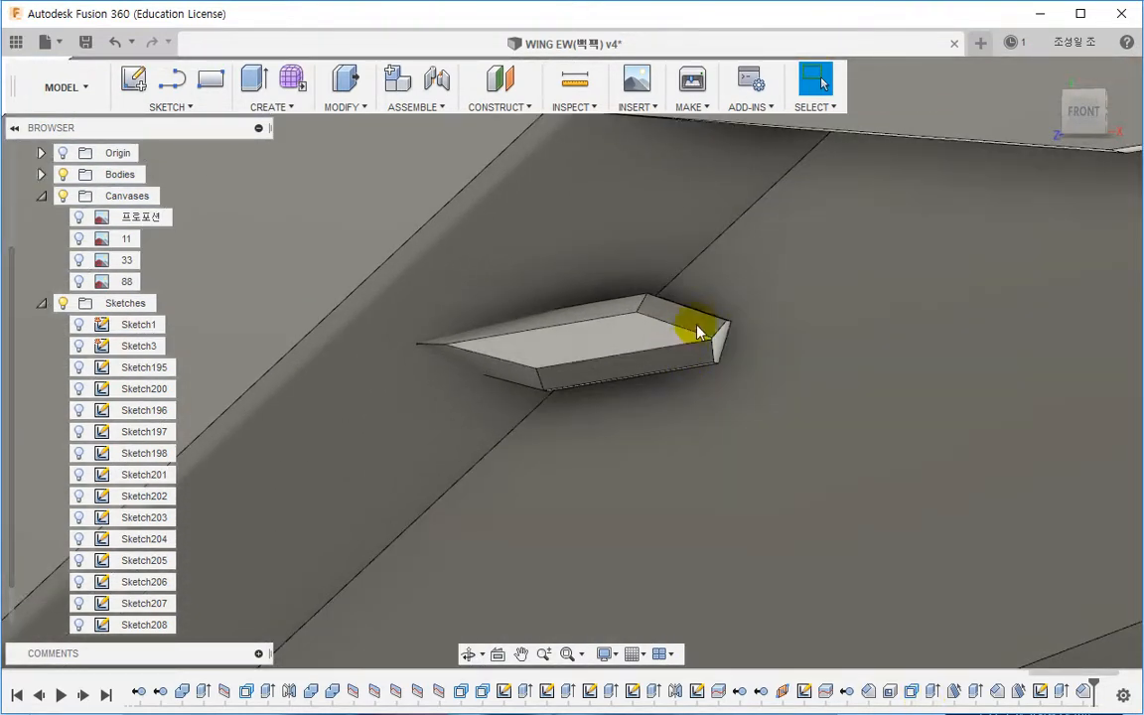
pyautogui.scroll(3, 713, 348)
pyautogui.rightClick(726, 362)
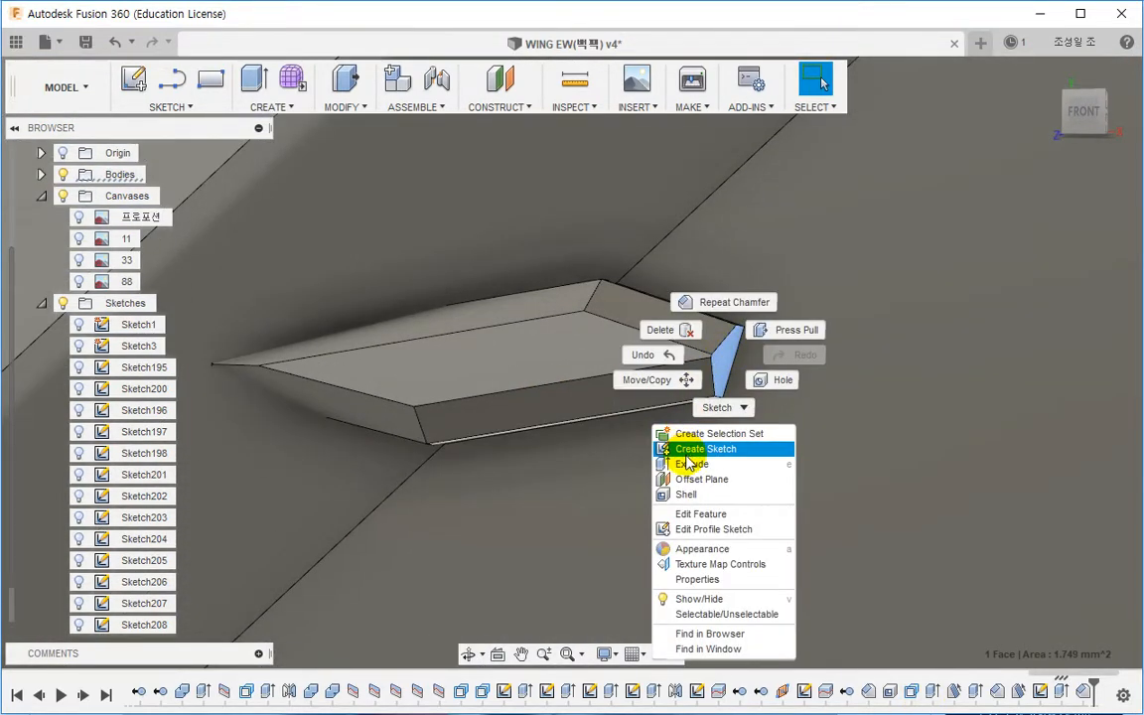
pyautogui.click(668, 332)
# Step: Reopen Sketch208 from the timeline to inspect its outline, then finish the sketch
pyautogui.scroll(-3, 738, 375)
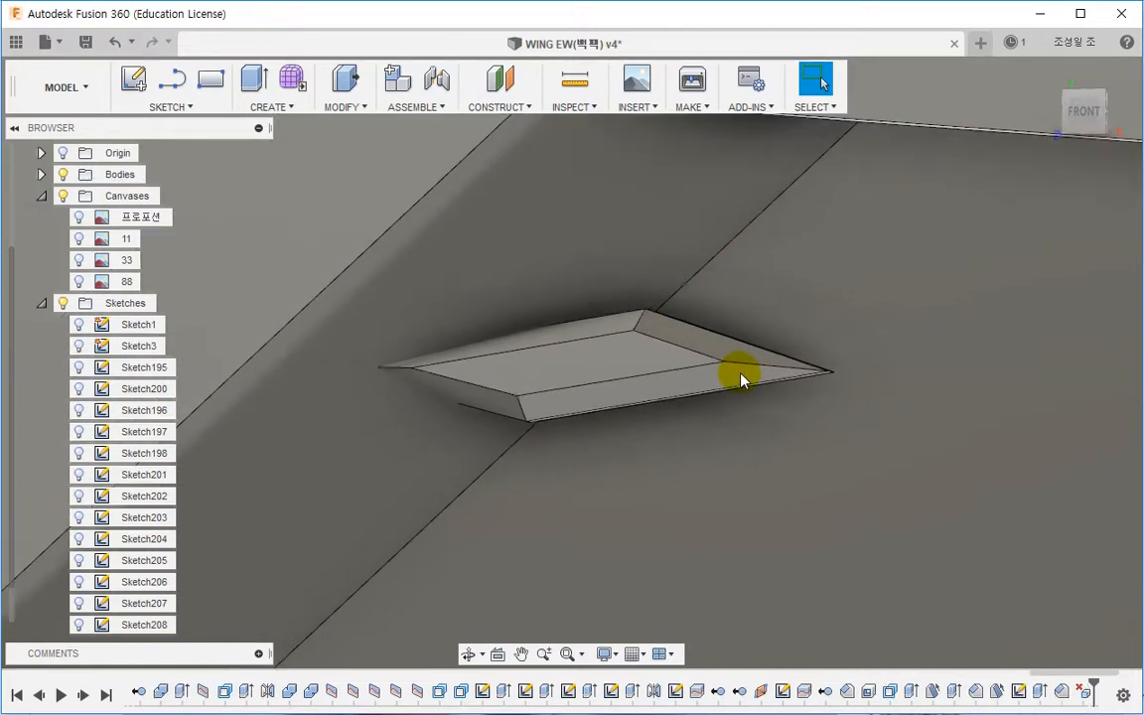
pyautogui.keyDown('shift'); pyautogui.moveTo(744, 370); pyautogui.dragTo(873, 219, button='middle'); pyautogui.keyUp('shift')
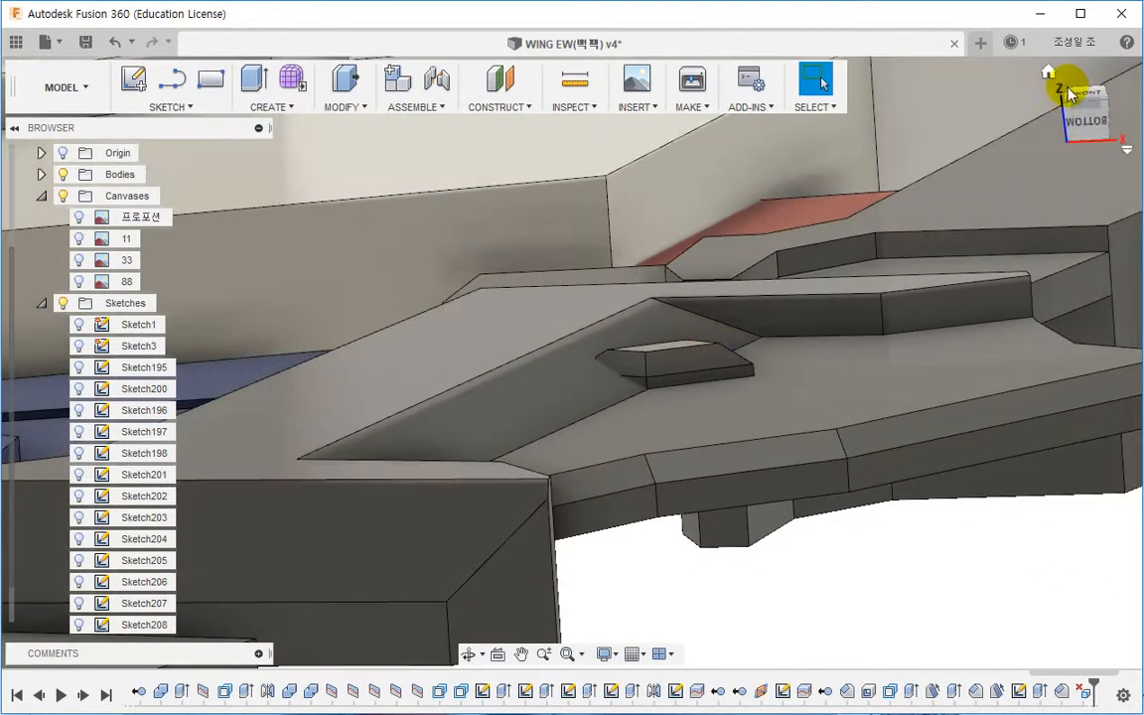
pyautogui.click(1084, 98)
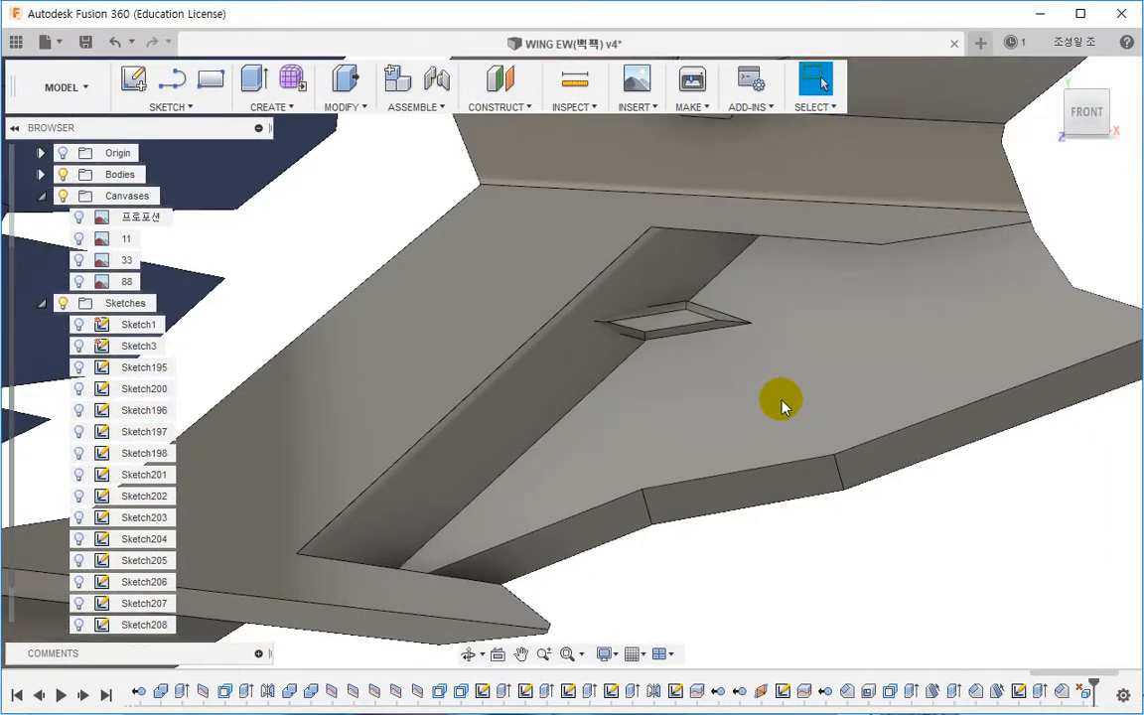
pyautogui.moveTo(779, 401); pyautogui.dragTo(762, 442, button='middle')
pyautogui.scroll(2, 725, 414)
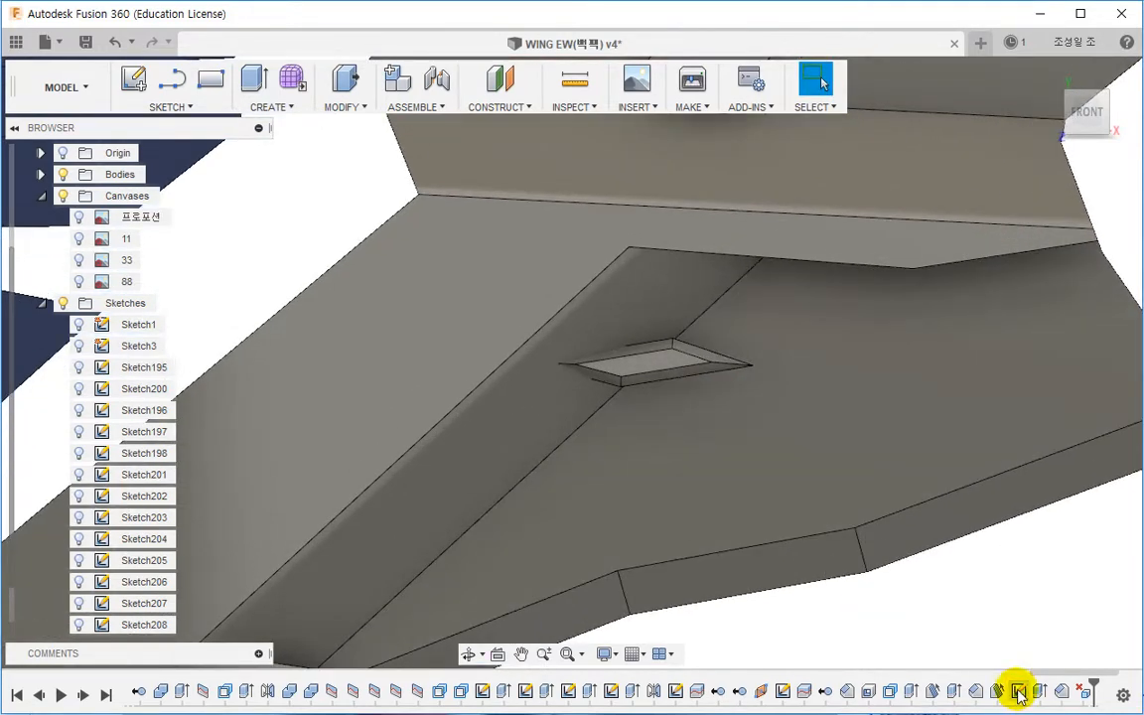
pyautogui.doubleClick(1018, 692)
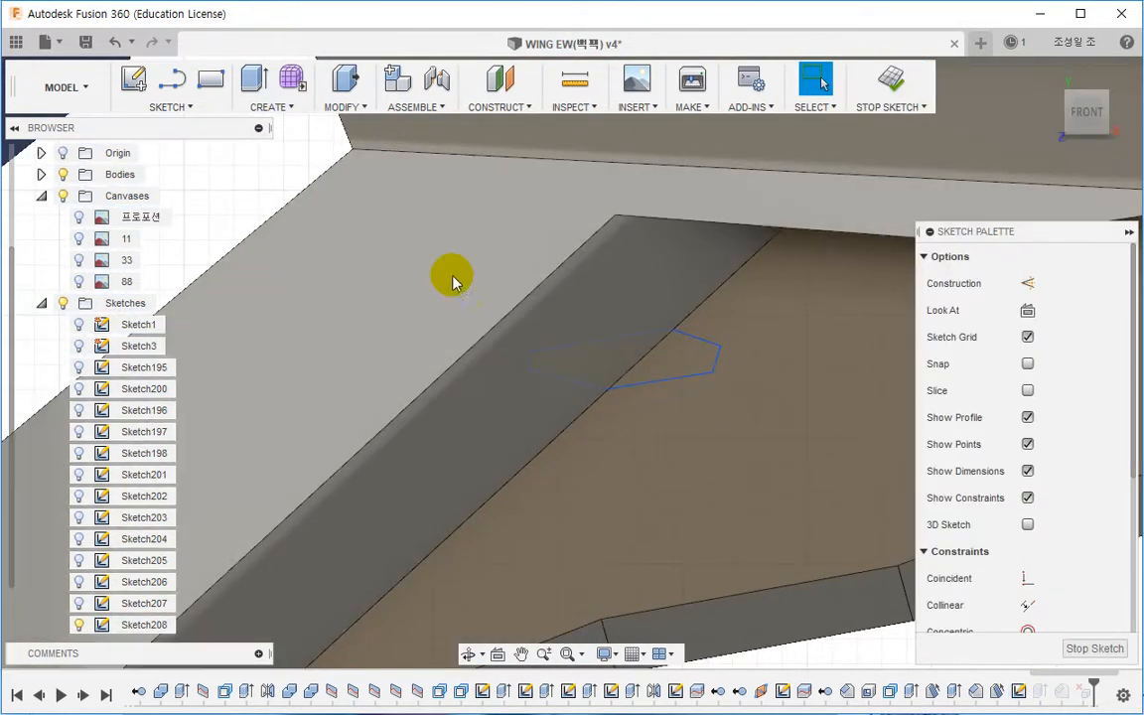
pyautogui.moveTo(403, 278); pyautogui.dragTo(799, 449)
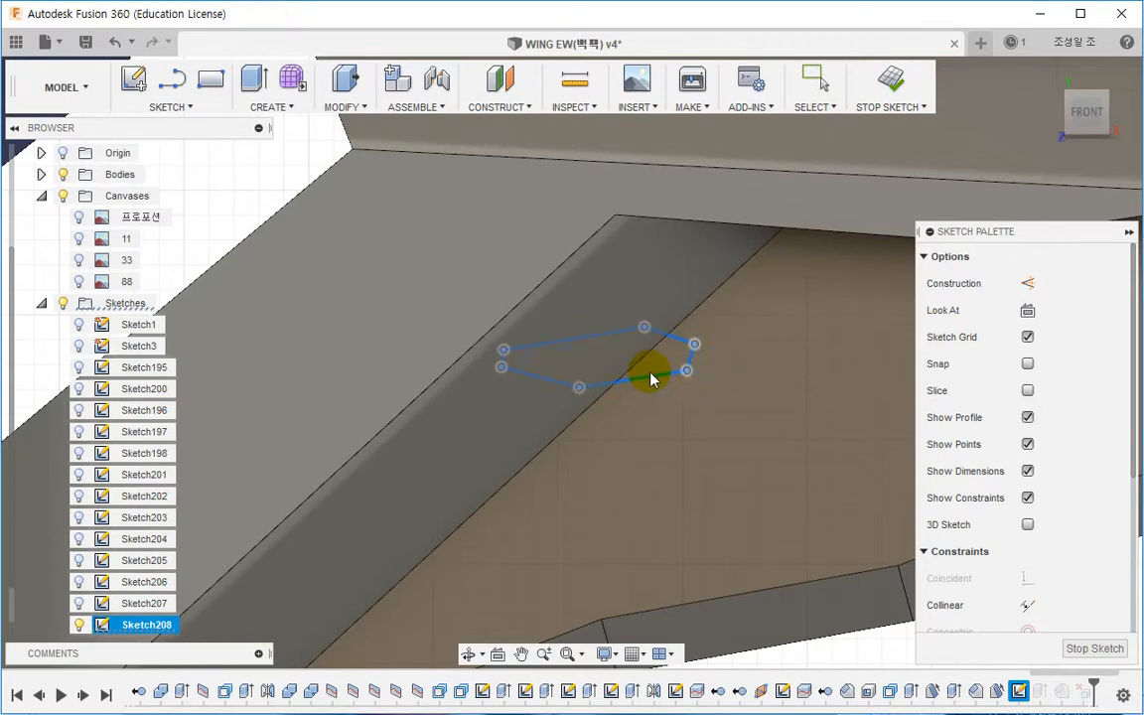
pyautogui.click(878, 95)
# Step: Copy the chamfered block body and paste the copy, moving it further down along the recess
pyautogui.scroll(-3, 685, 417)
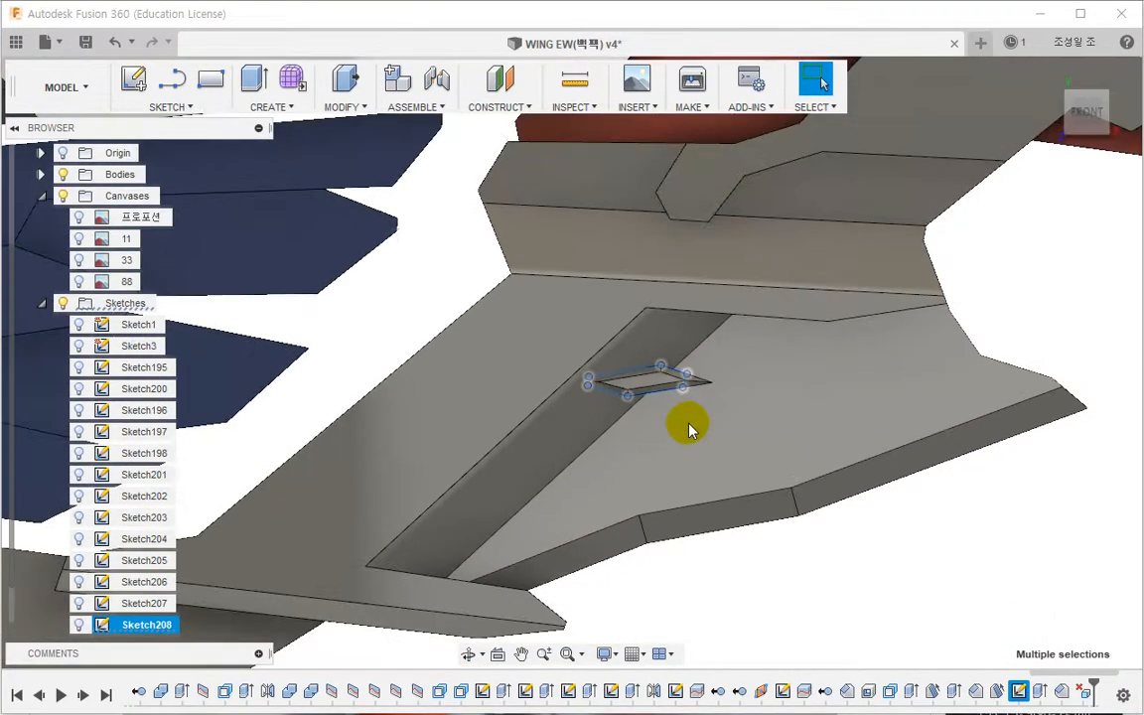
pyautogui.click(758, 586)
pyautogui.moveTo(758, 587)
pyautogui.keyDown('shift'); pyautogui.mouseDown(button='middle')
pyautogui.moveTo(763, 439)
pyautogui.moveTo(747, 585)
pyautogui.mouseUp(button='middle'); pyautogui.keyUp('shift')
pyautogui.scroll(5, 546, 426)
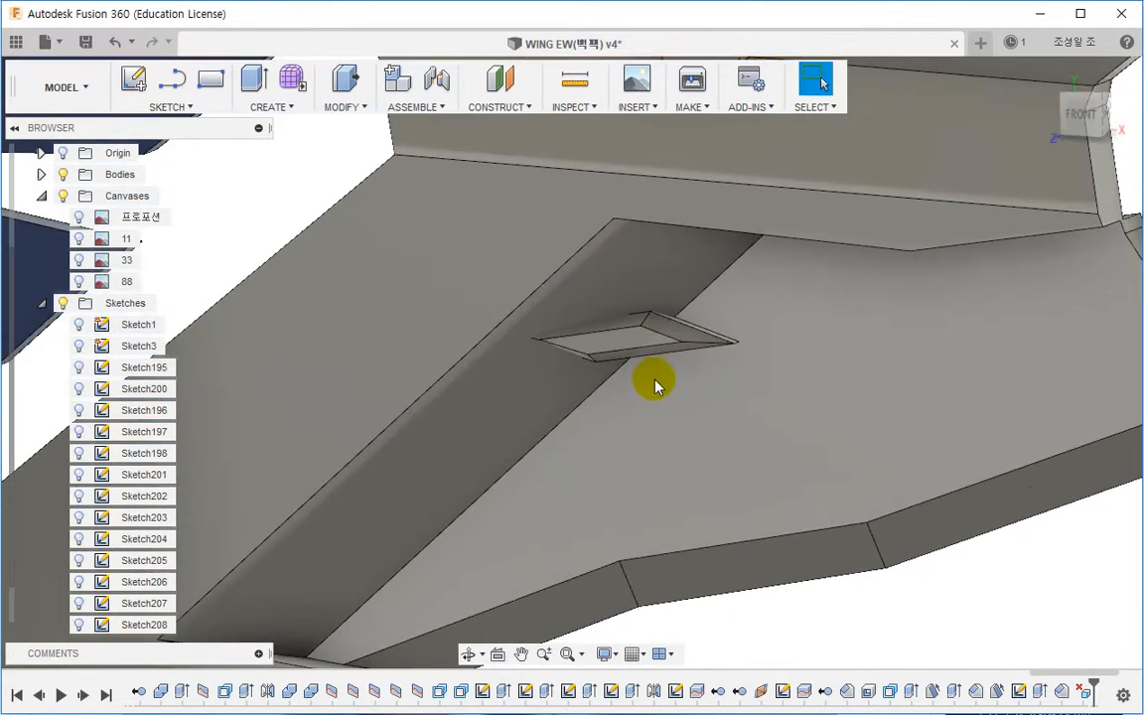
pyautogui.click(615, 339)
pyautogui.press('Escape')
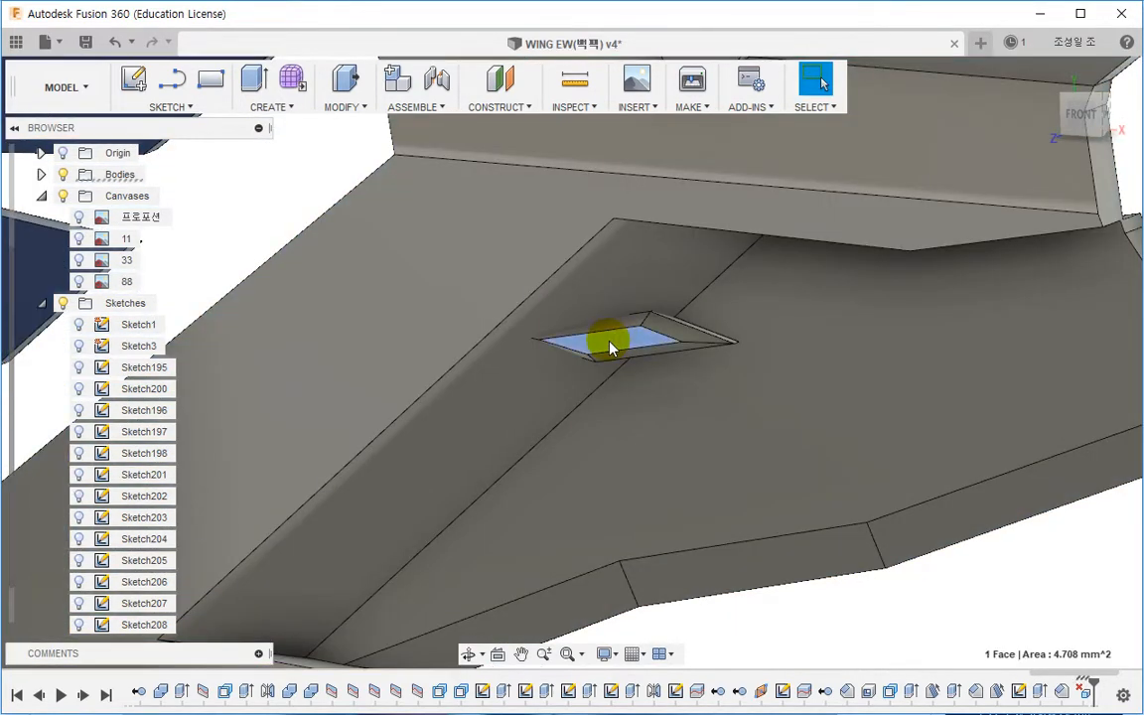
pyautogui.rightClick(610, 347)
pyautogui.click(582, 616)
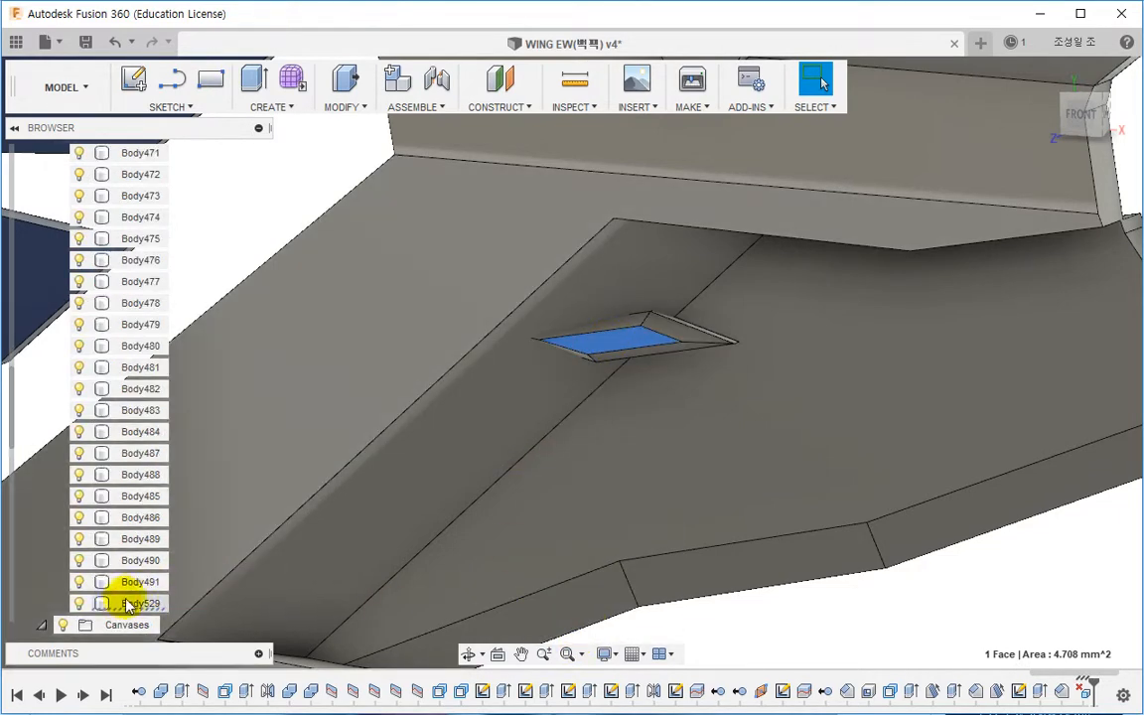
pyautogui.click(126, 604)
pyautogui.scroll(-3, 568, 431)
pyautogui.click(1093, 121)
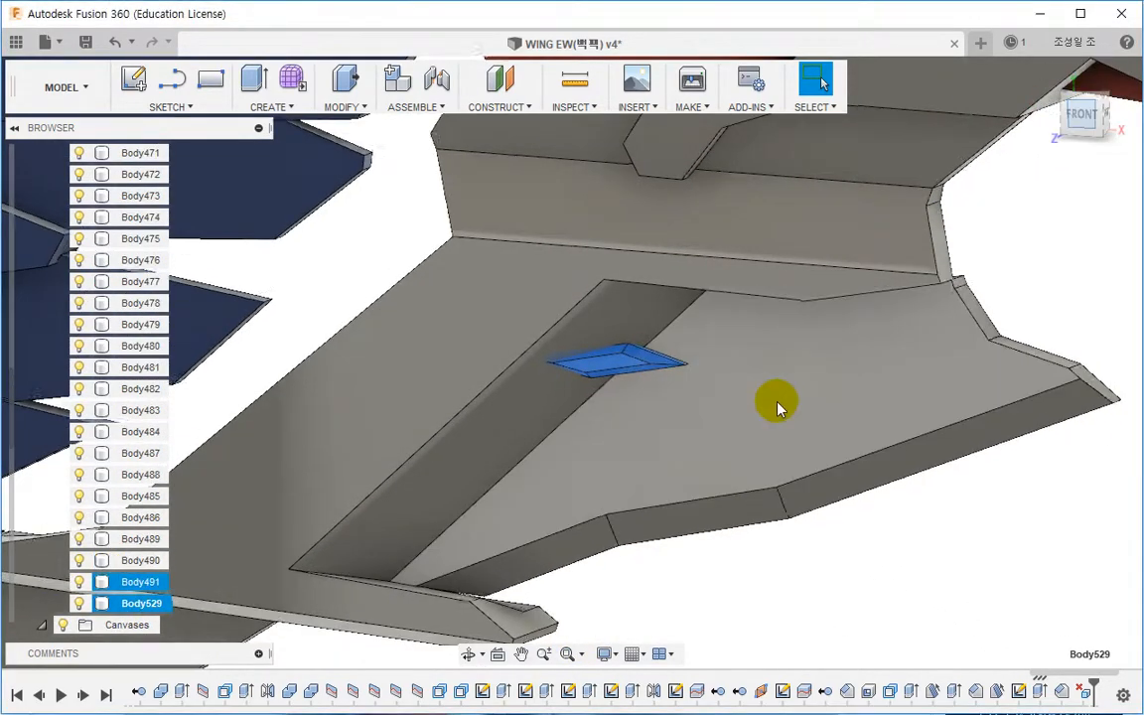
pyautogui.hotkey('ctrl', 'c')
pyautogui.hotkey('ctrl', 'v')
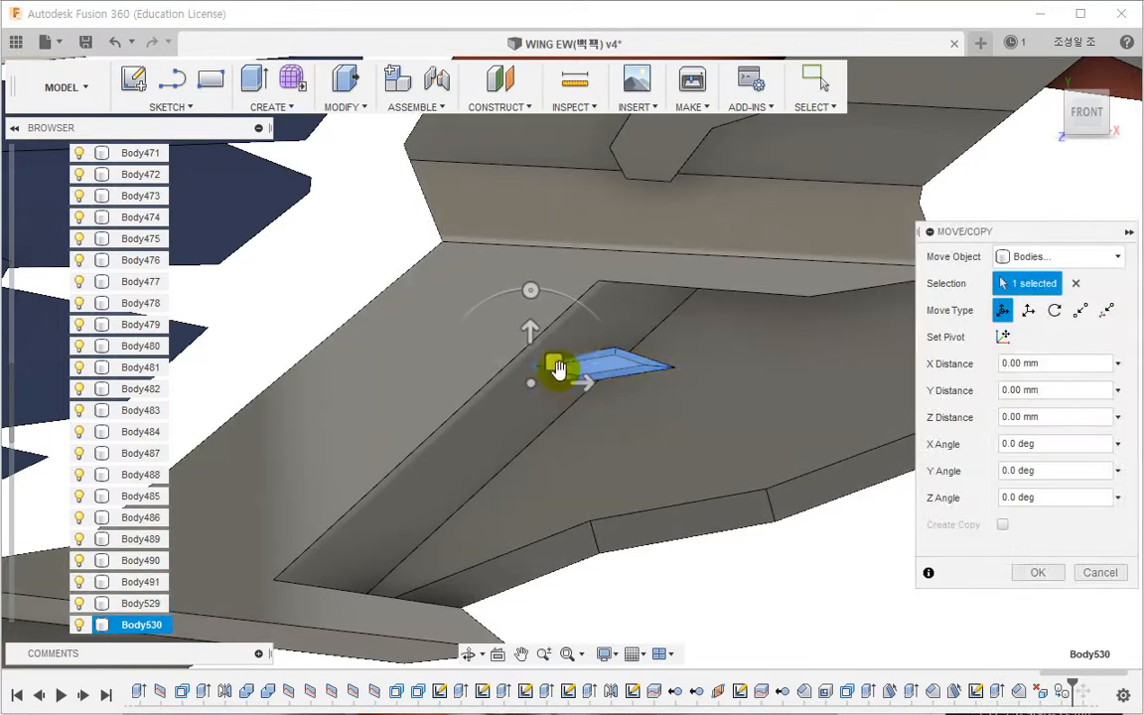
pyautogui.moveTo(560, 366); pyautogui.dragTo(422, 502)
pyautogui.click(1035, 573)
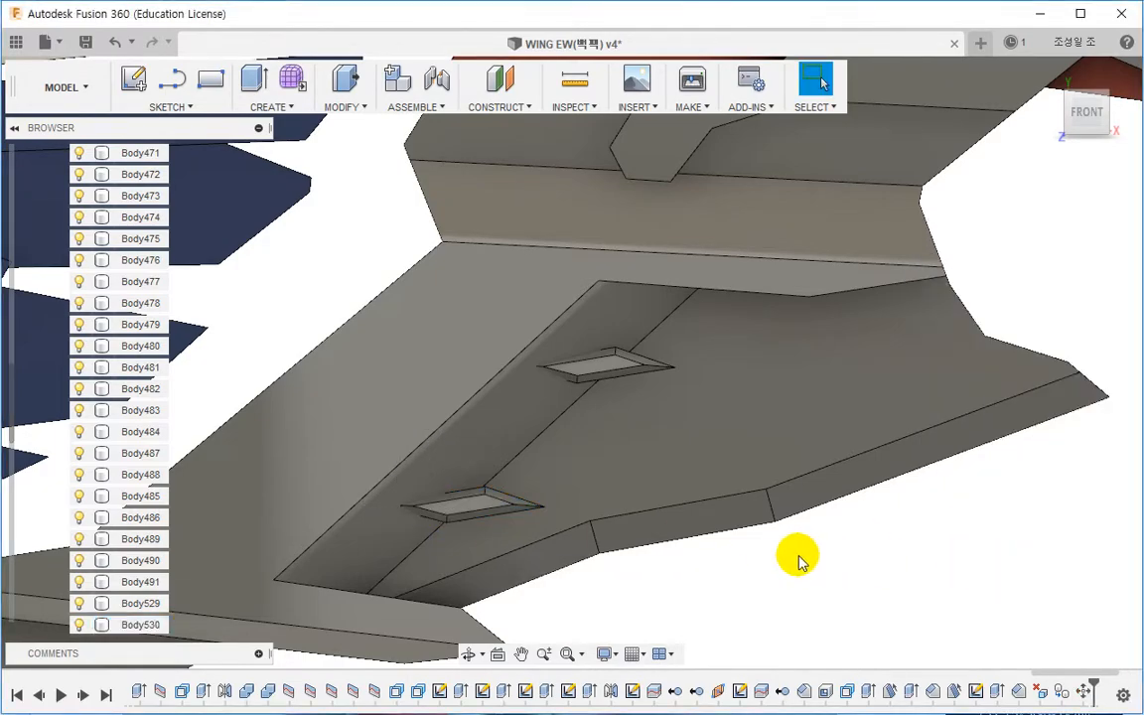
# Step: Join the copied chamfered block to the panel body with Combine
pyautogui.keyDown('shift'); pyautogui.moveTo(796, 556); pyautogui.dragTo(582, 263, button='middle'); pyautogui.keyUp('shift')
pyautogui.click(345, 107)
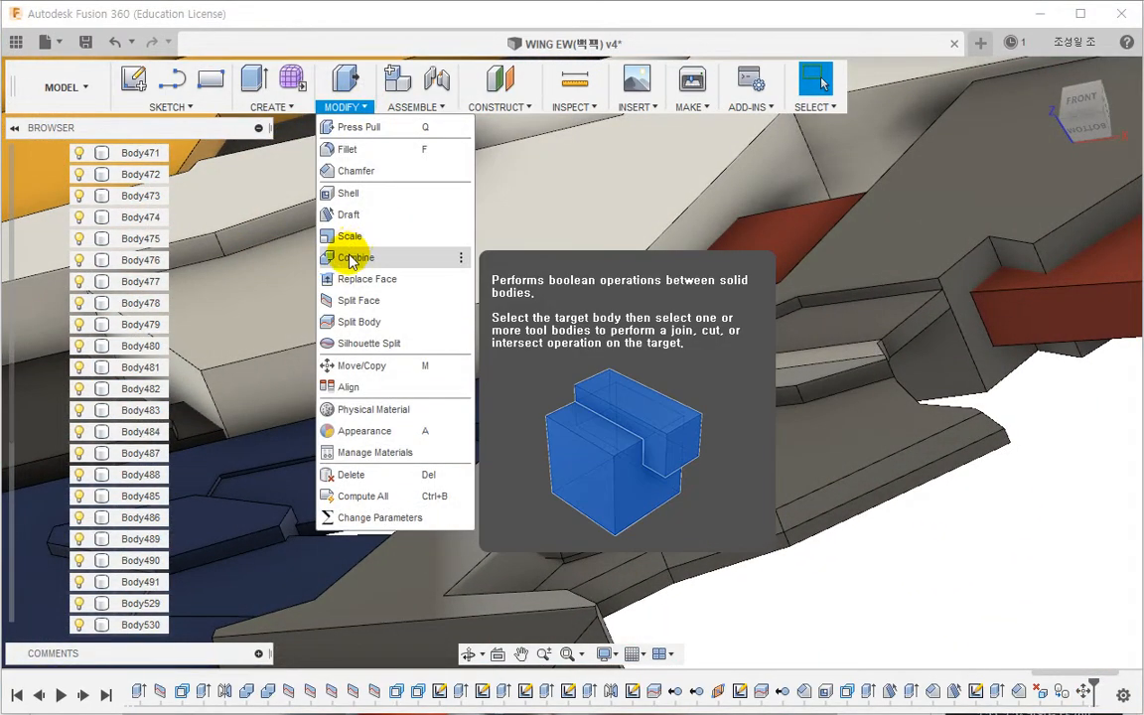
pyautogui.click(347, 257)
pyautogui.click(804, 523)
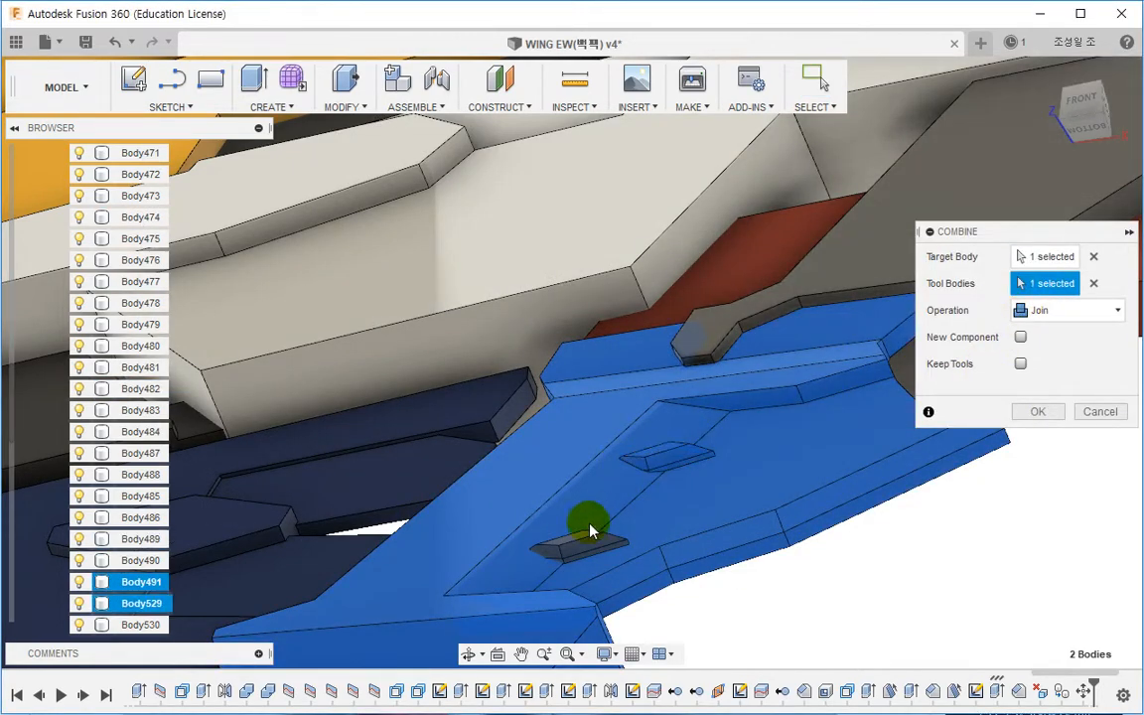
pyautogui.click(1032, 411)
# Step: Start a new sketch on the grey panel's stepped face above the red part
pyautogui.keyDown('shift'); pyautogui.moveTo(723, 403); pyautogui.dragTo(725, 426, button='middle'); pyautogui.keyUp('shift')
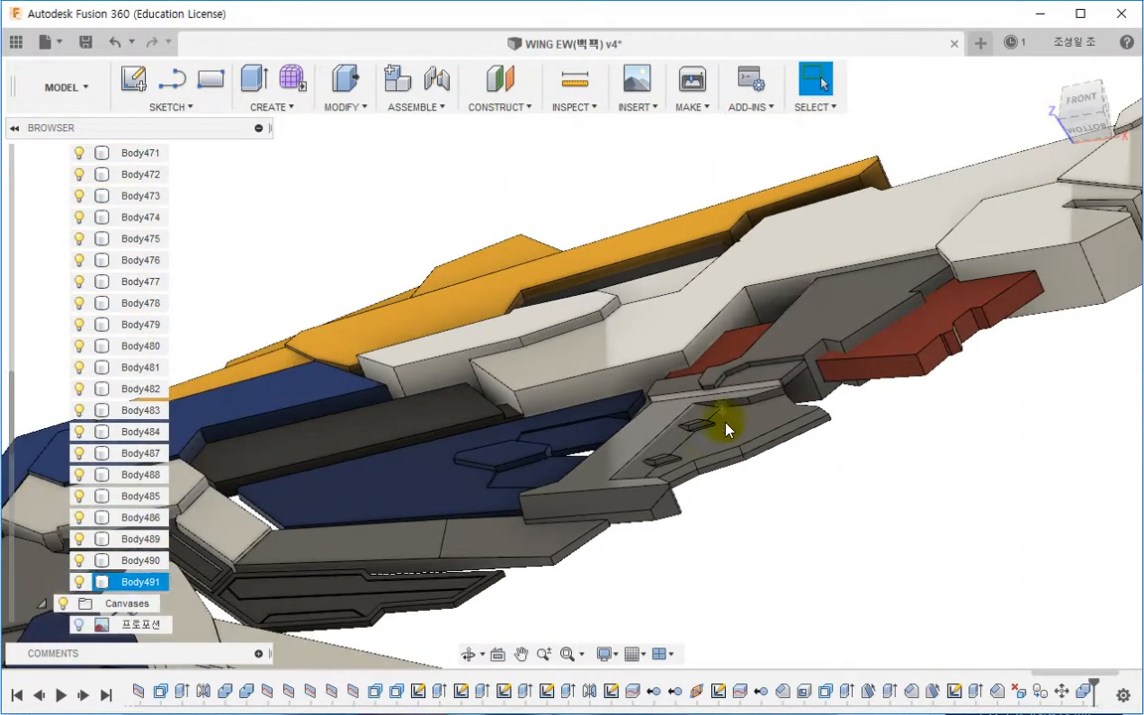
pyautogui.keyDown('shift'); pyautogui.moveTo(812, 480); pyautogui.dragTo(837, 528, button='middle'); pyautogui.keyUp('shift')
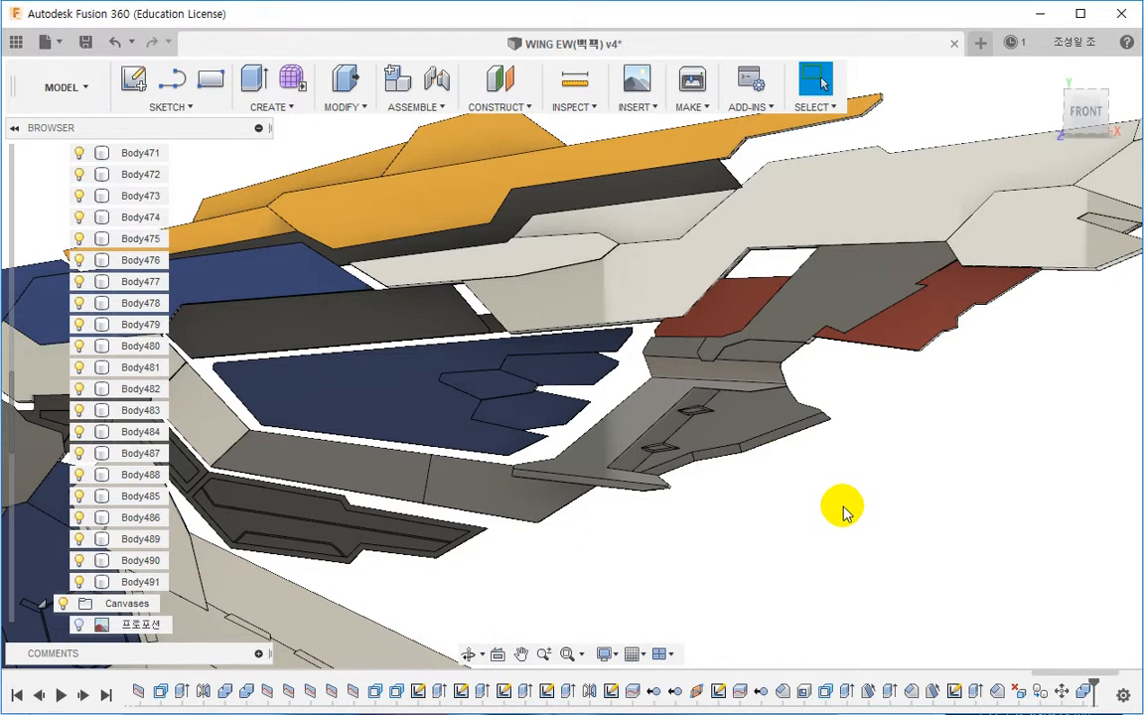
pyautogui.click(678, 475)
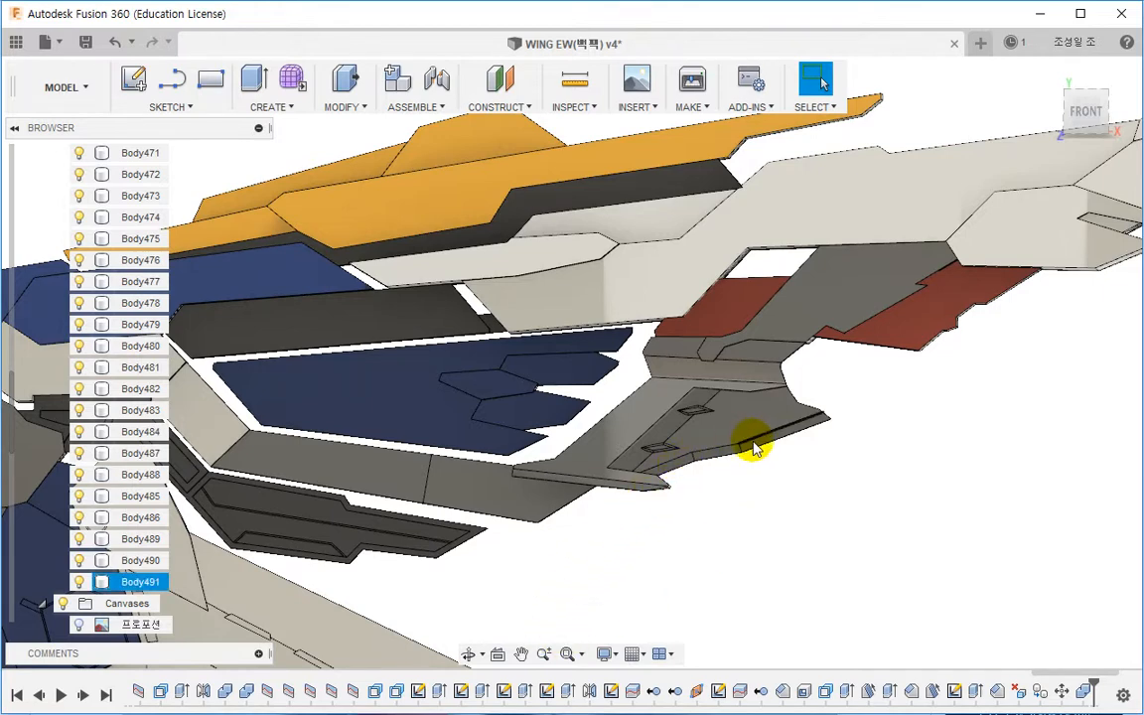
pyautogui.moveTo(752, 441); pyautogui.dragTo(637, 529, button='middle')
pyautogui.click(890, 389)
pyautogui.scroll(3, 891, 388)
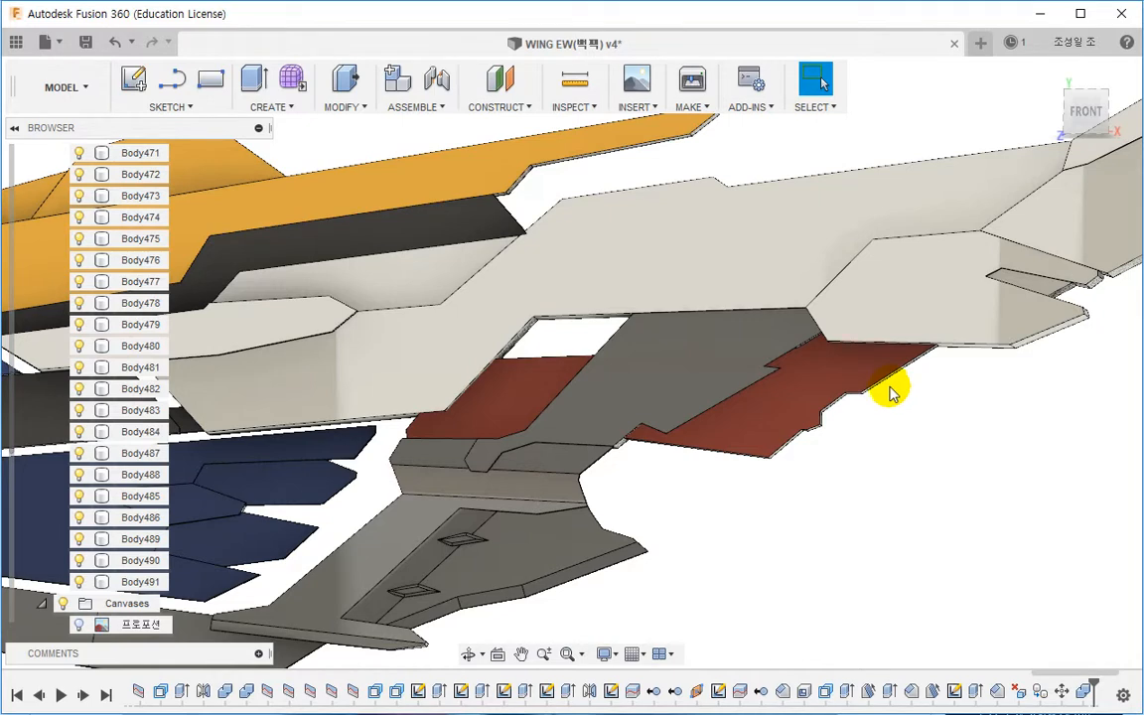
pyautogui.click(745, 368)
pyautogui.click(676, 366)
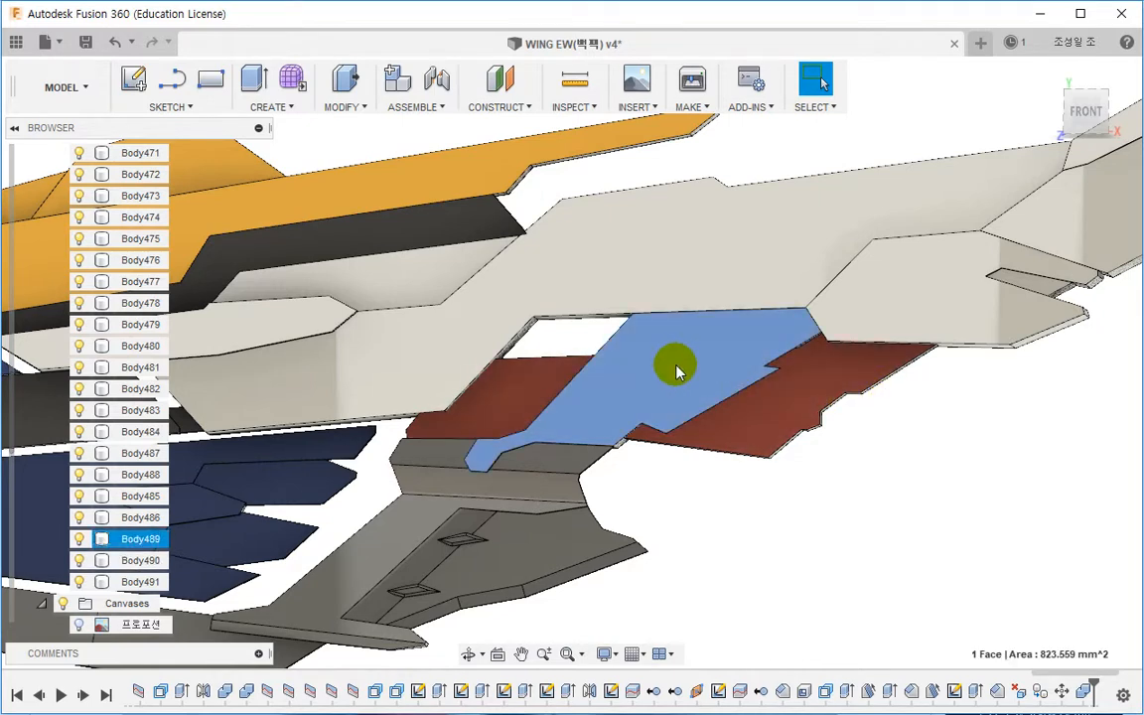
pyautogui.rightClick(676, 366)
pyautogui.click(658, 450)
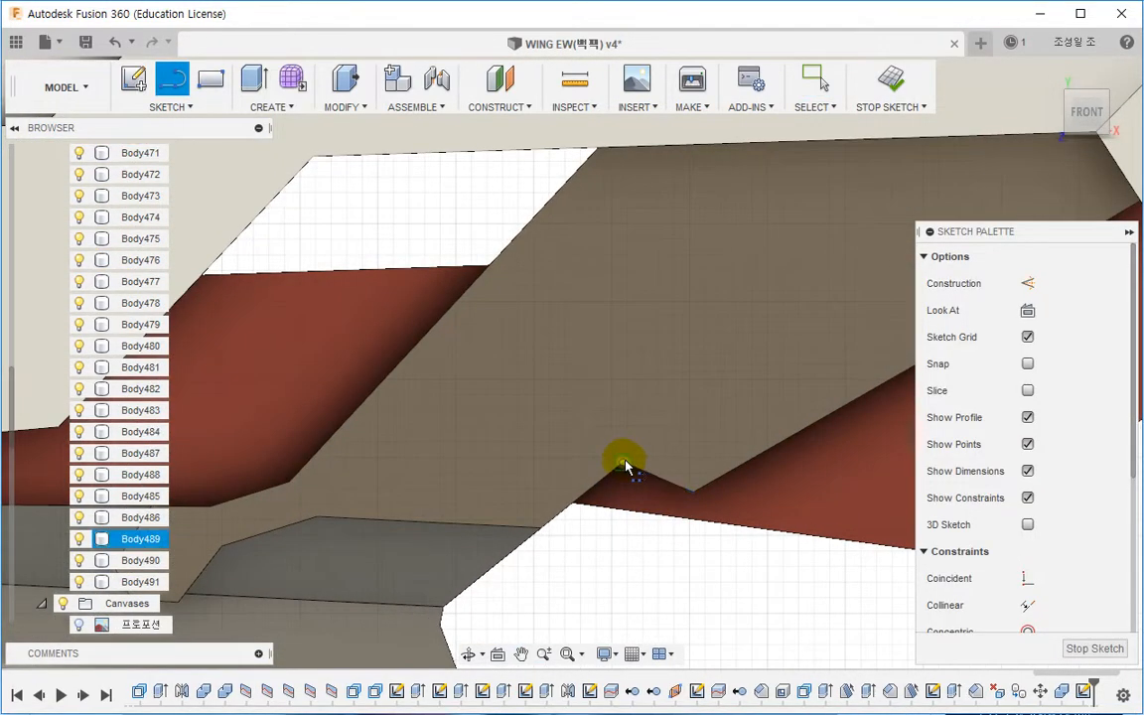
# Step: Draw a diagonal line from the lower notch corner across the sketched face
pyautogui.click(623, 465)
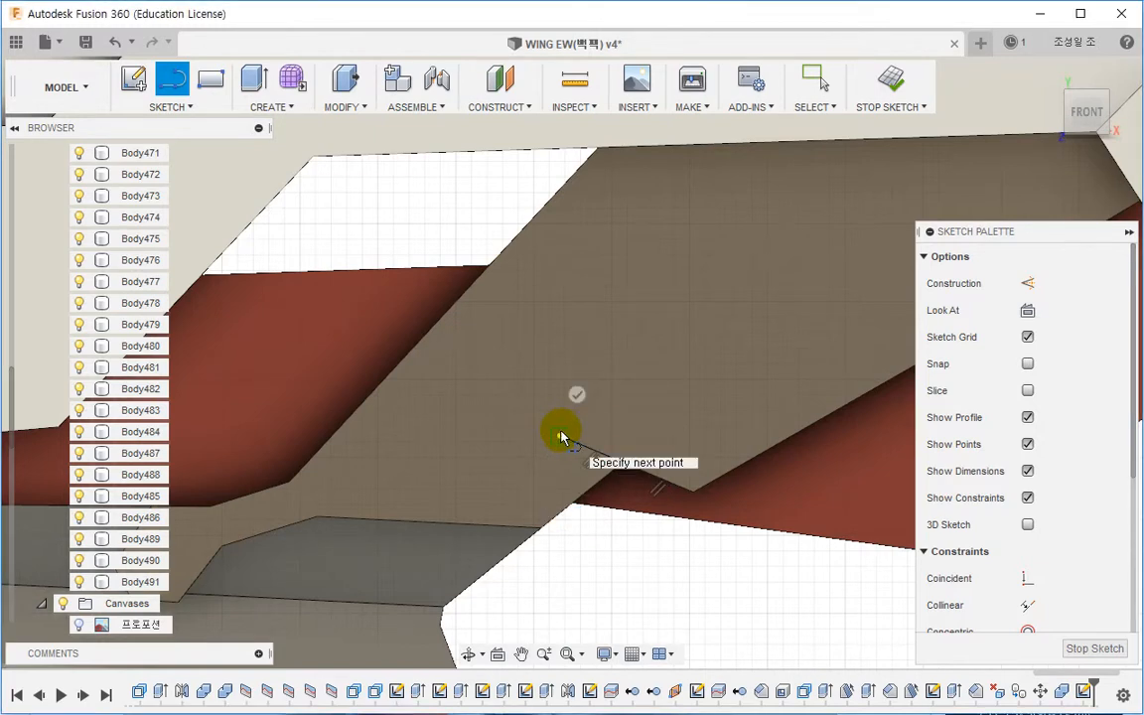
pyautogui.click(560, 436)
pyautogui.moveTo(631, 460); pyautogui.dragTo(339, 612, button='middle')
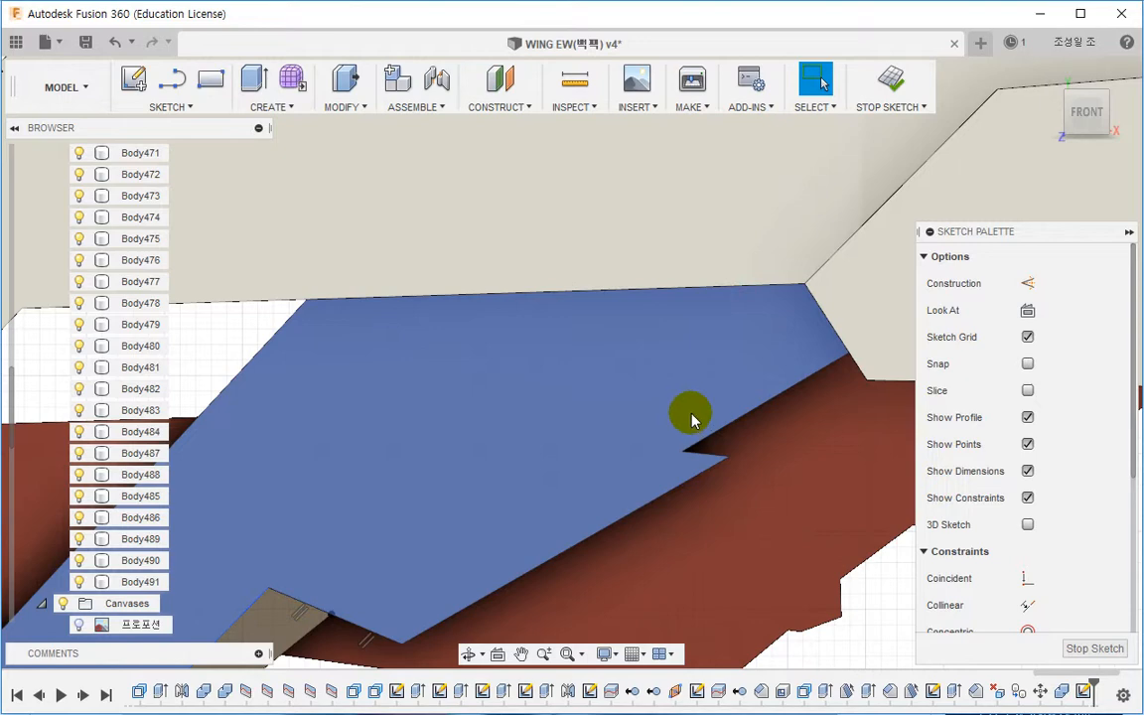
pyautogui.moveTo(692, 417); pyautogui.dragTo(743, 435, button='middle')
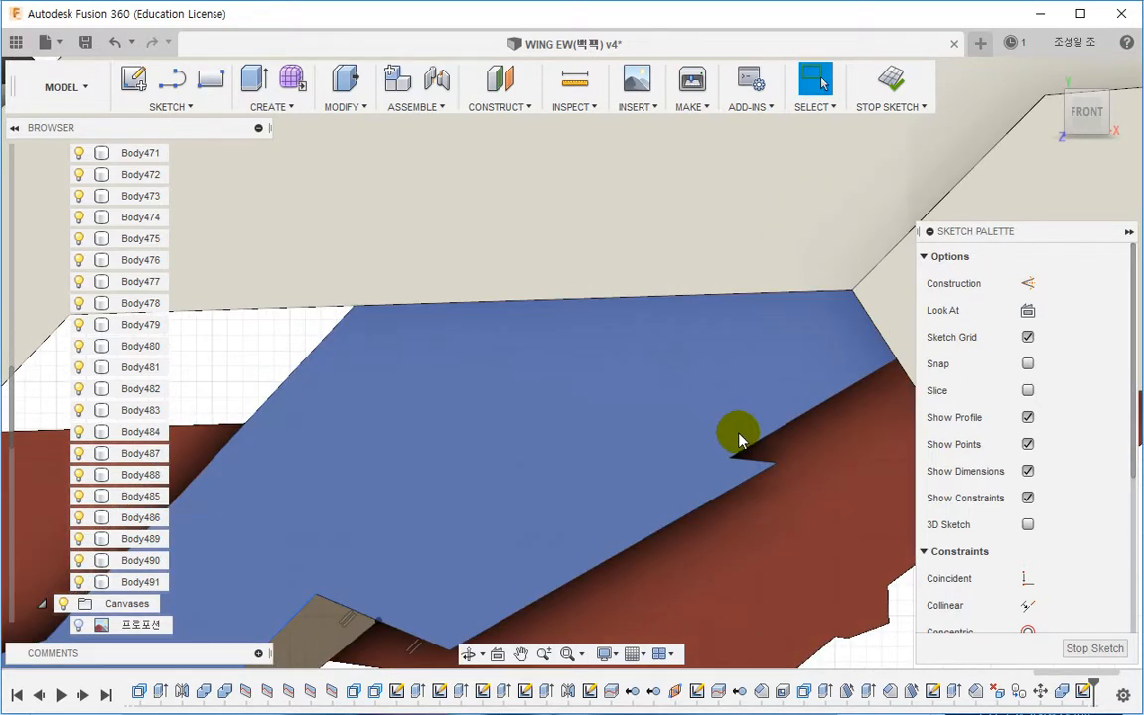
# Step: Draw a two-segment line from the upper notch corner to the face's upper edge
pyautogui.press('l')
pyautogui.click(730, 462)
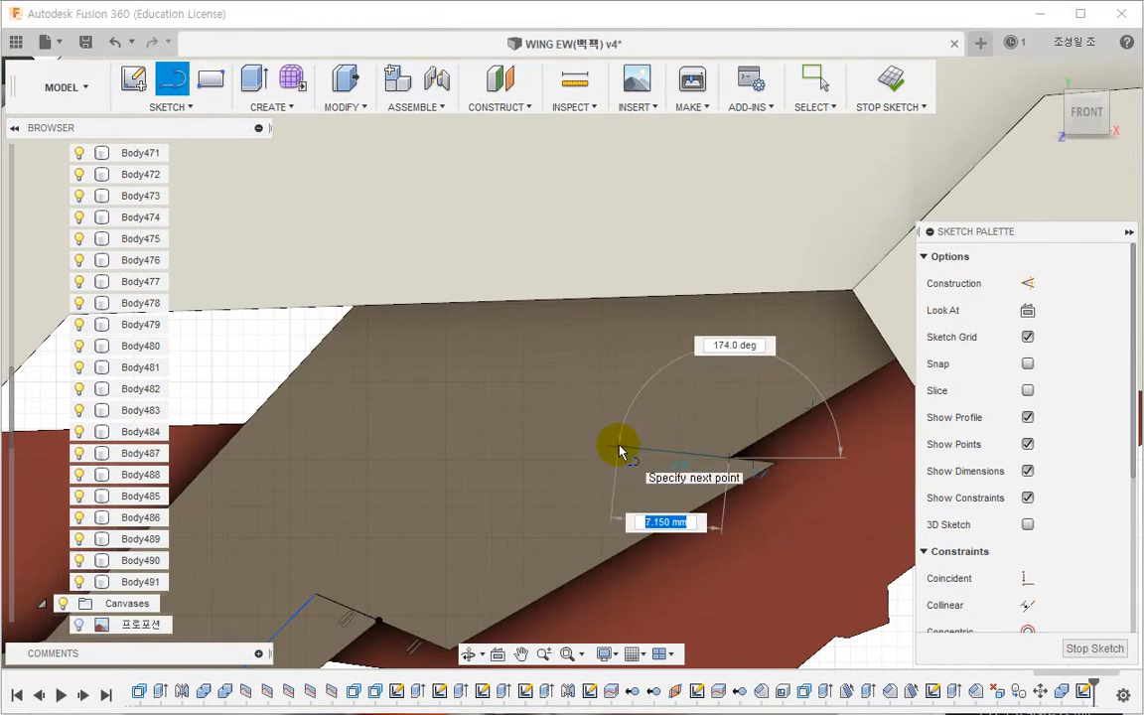
pyautogui.click(611, 451)
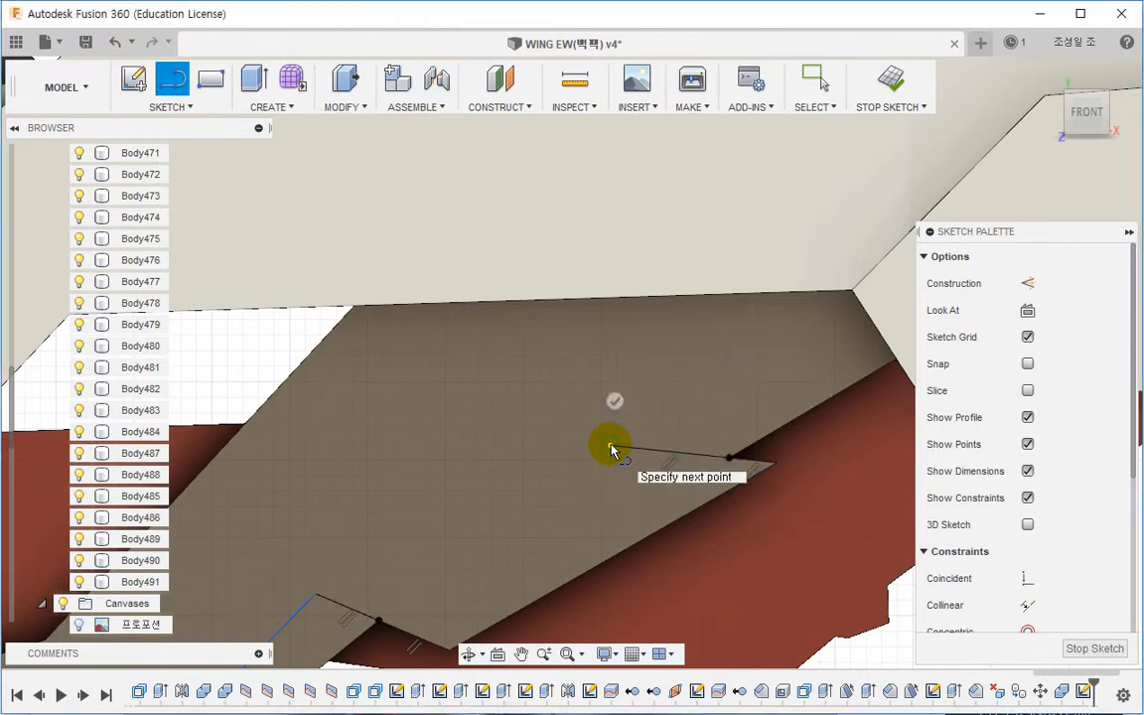
pyautogui.click(830, 260)
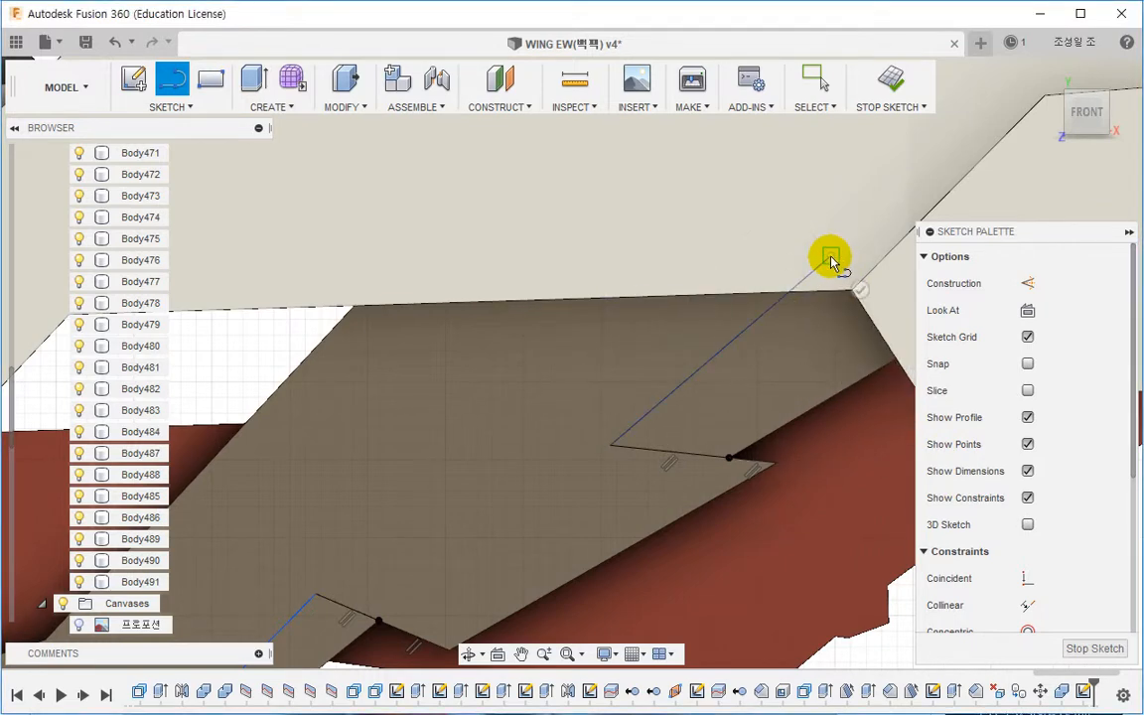
pyautogui.press('Escape')
pyautogui.press('p')
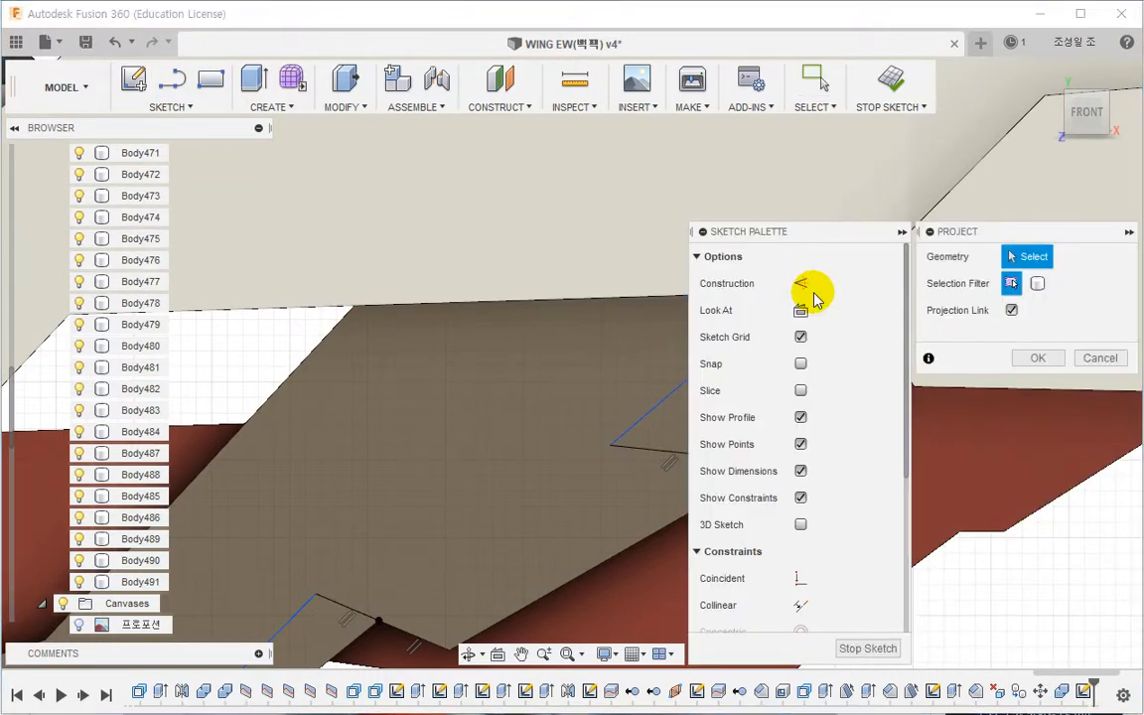
pyautogui.click(1082, 359)
pyautogui.moveTo(861, 355); pyautogui.dragTo(826, 365, button='middle')
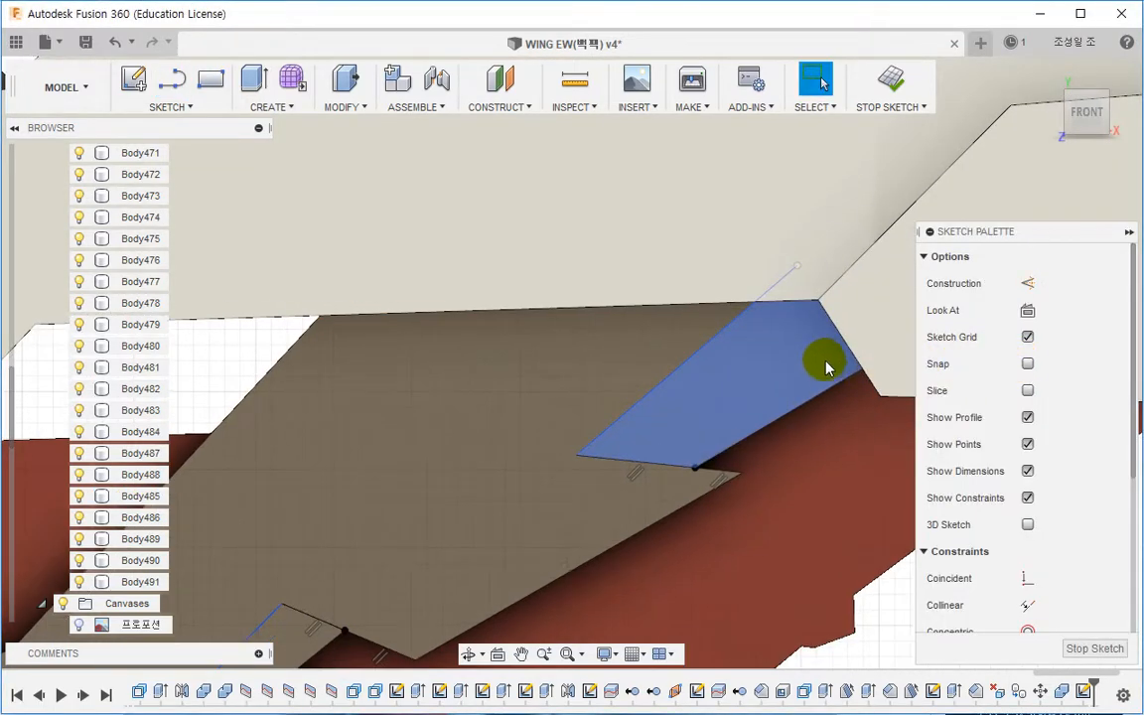
# Step: Project the lower step's edge into the sketch to close the lower profile
pyautogui.scroll(-2, 776, 312)
pyautogui.moveTo(692, 410); pyautogui.dragTo(823, 290, button='middle')
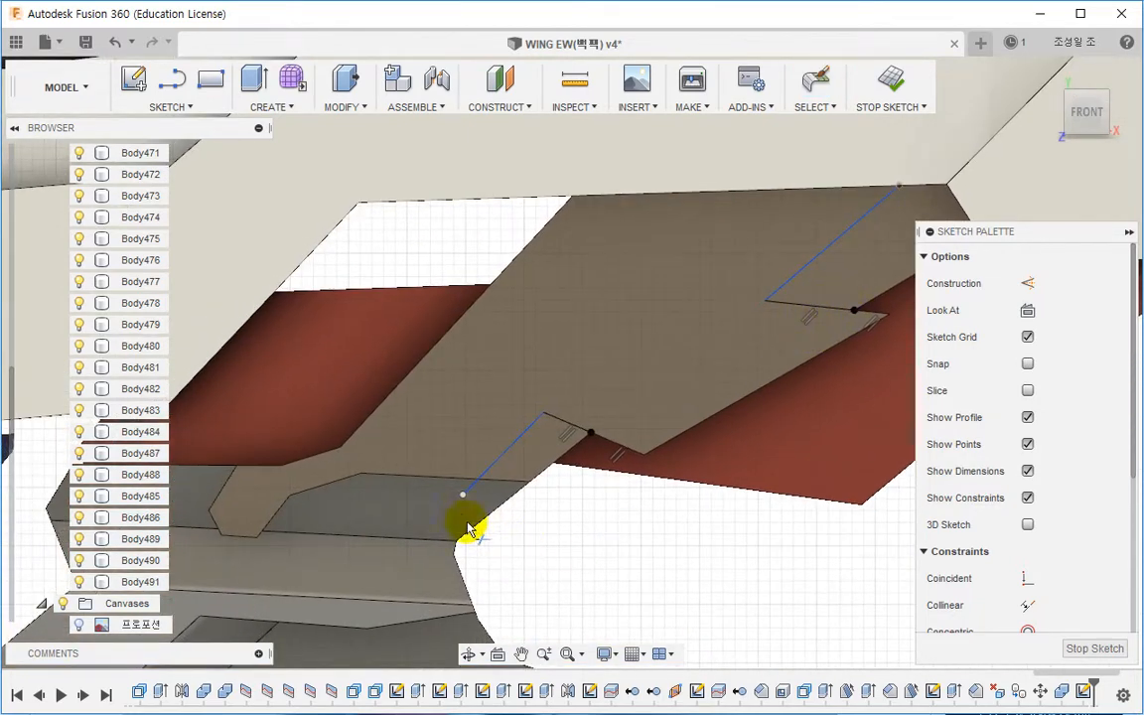
pyautogui.scroll(3, 469, 524)
pyautogui.press('p')
pyautogui.click(520, 471)
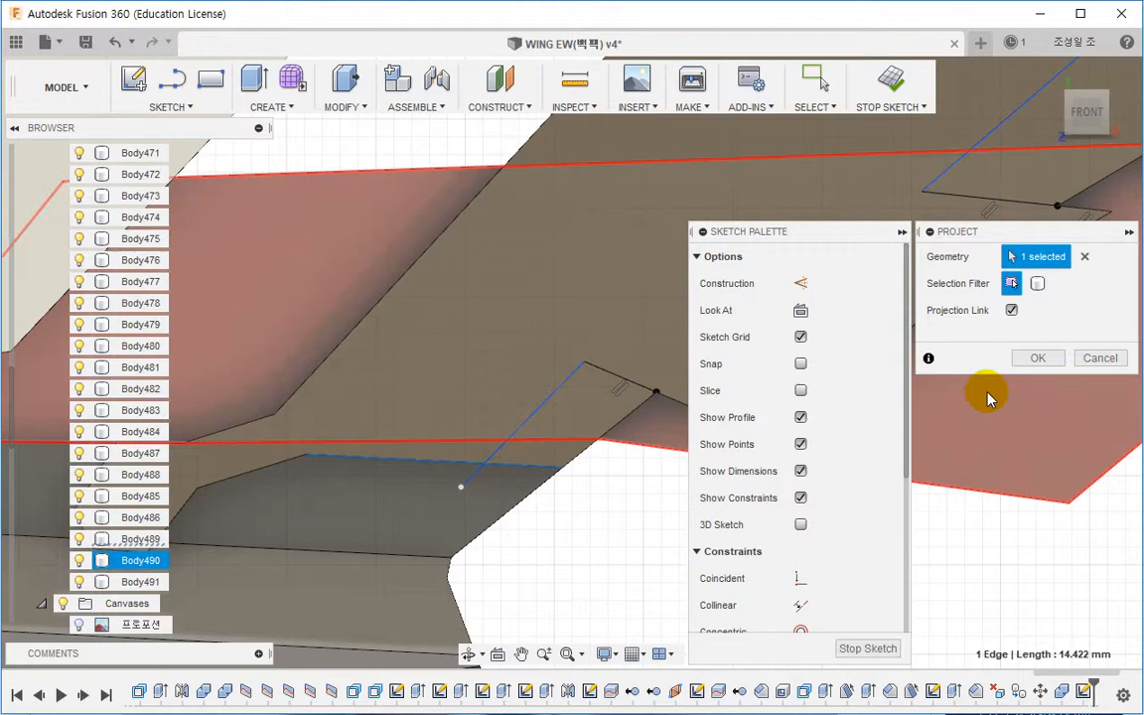
pyautogui.click(1036, 357)
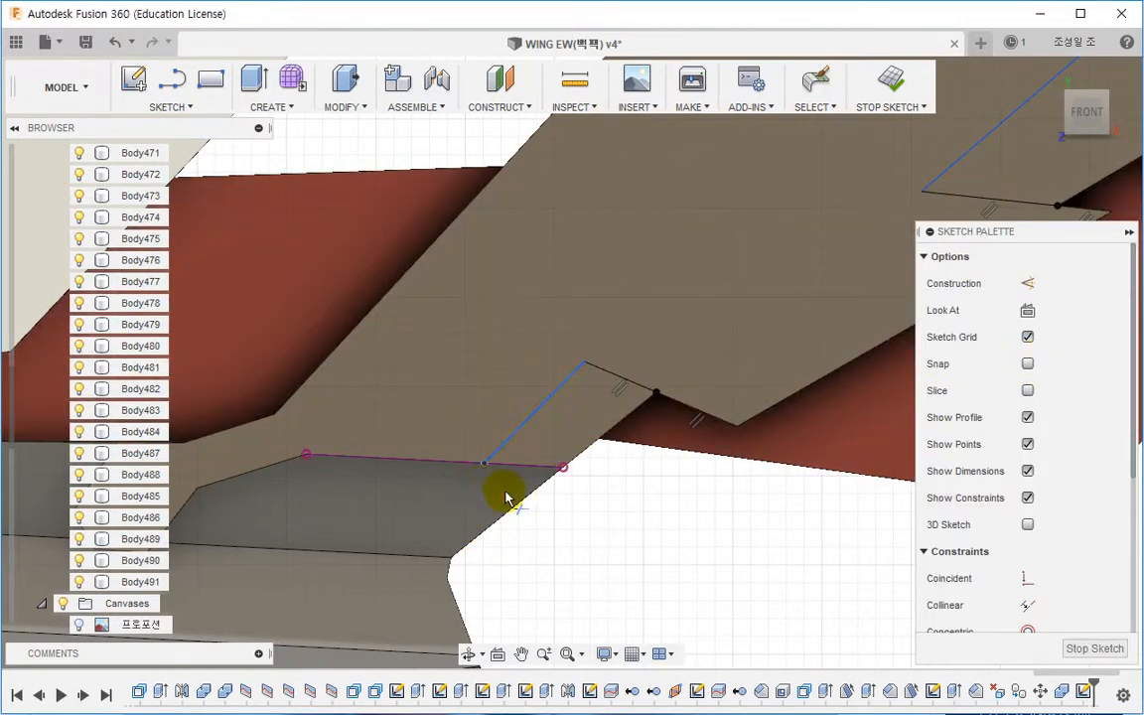
# Step: Extrude the two new corner profiles -1 mm as a cut into the panel
pyautogui.moveTo(505, 499)
pyautogui.keyDown('shift'); pyautogui.mouseDown(button='middle')
pyautogui.moveTo(658, 482)
pyautogui.moveTo(581, 526)
pyautogui.moveTo(596, 440)
pyautogui.mouseUp(button='middle'); pyautogui.keyUp('shift')
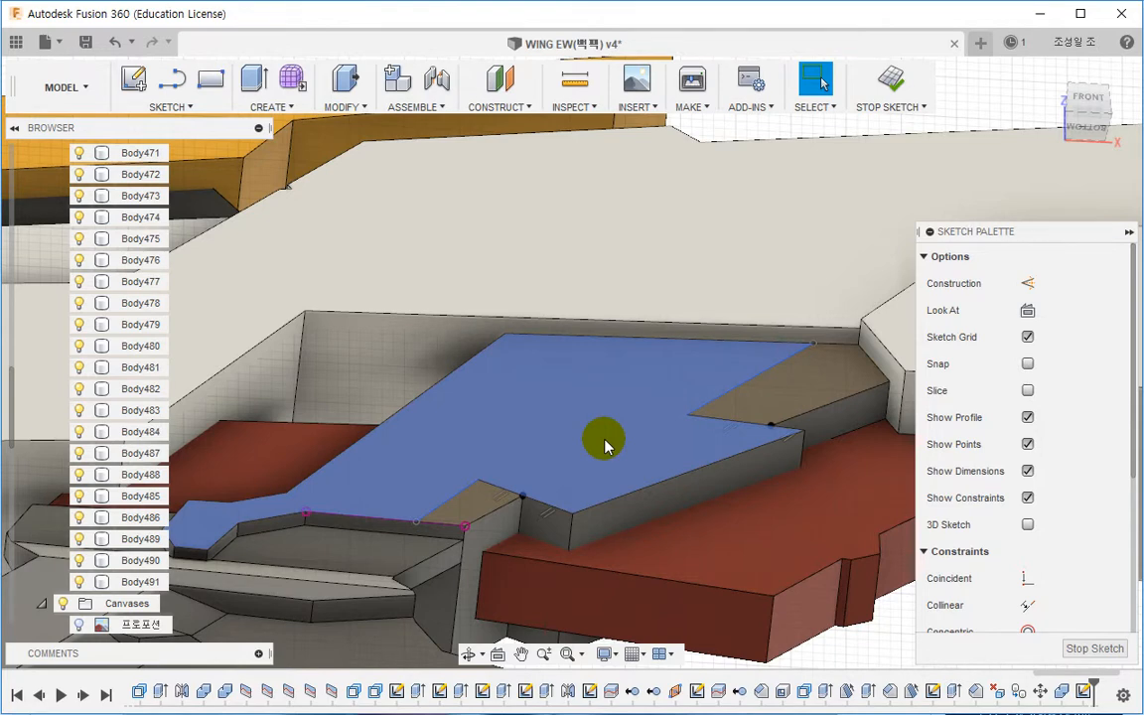
pyautogui.press('e')
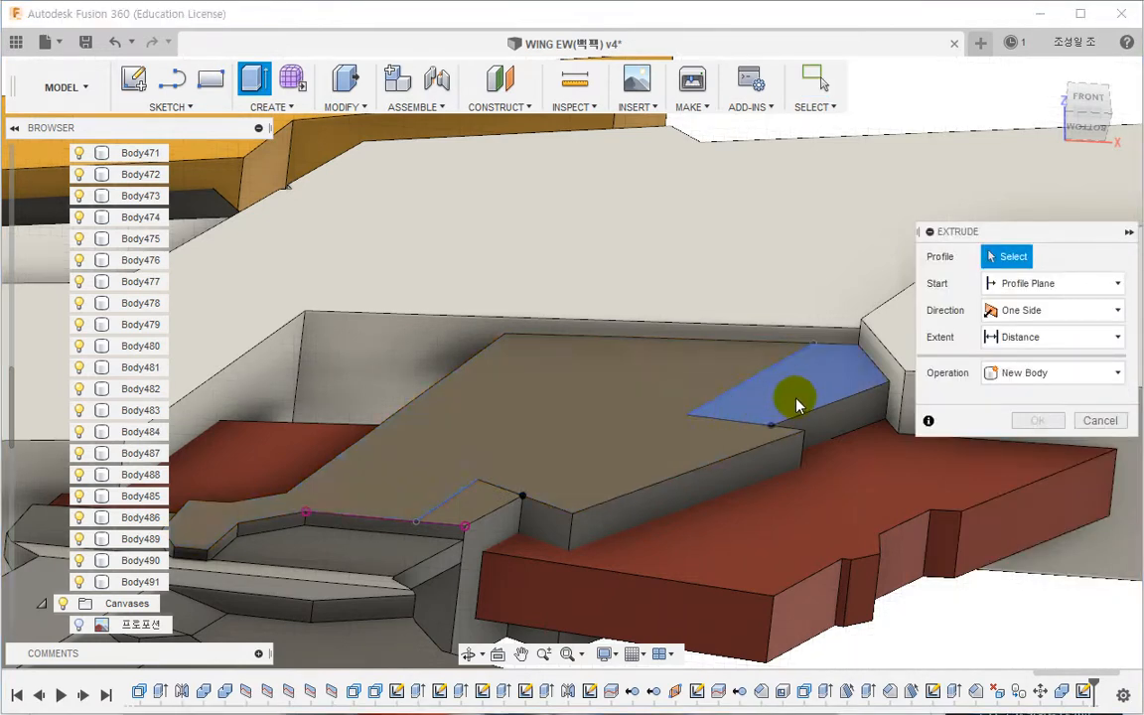
pyautogui.click(794, 402)
pyautogui.click(562, 397)
pyautogui.write('-0.5')
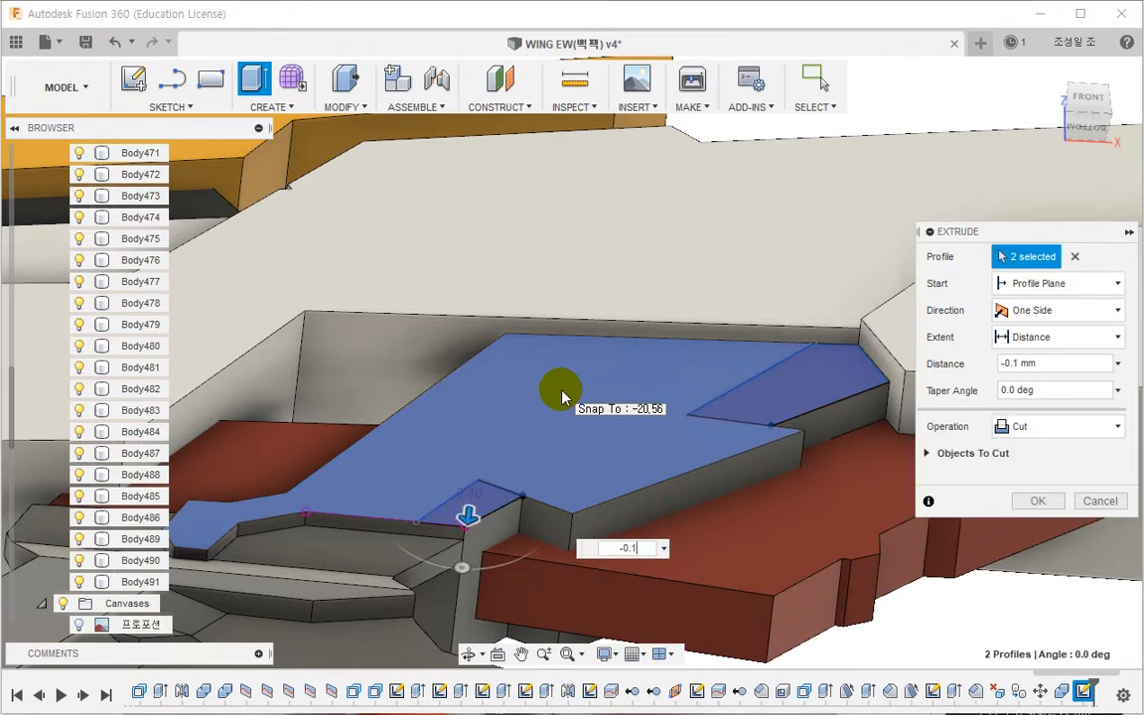
pyautogui.press('BackSpace')
pyautogui.press('BackSpace')
pyautogui.press('BackSpace')
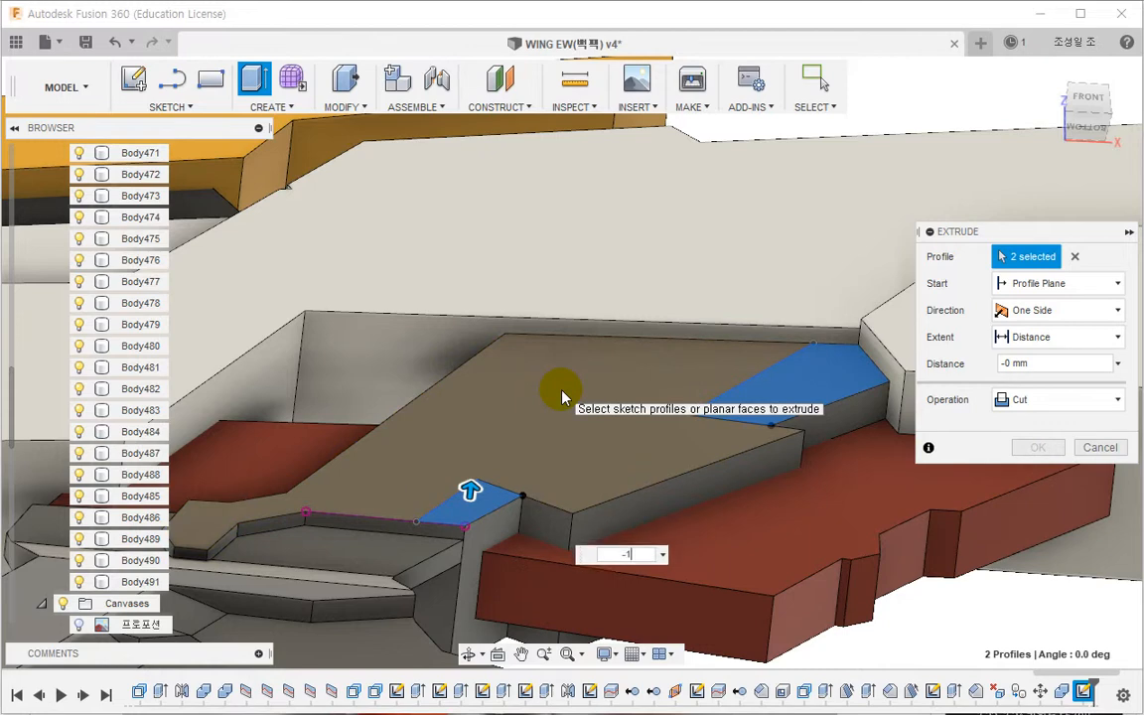
pyautogui.write('1')
pyautogui.press('Return')
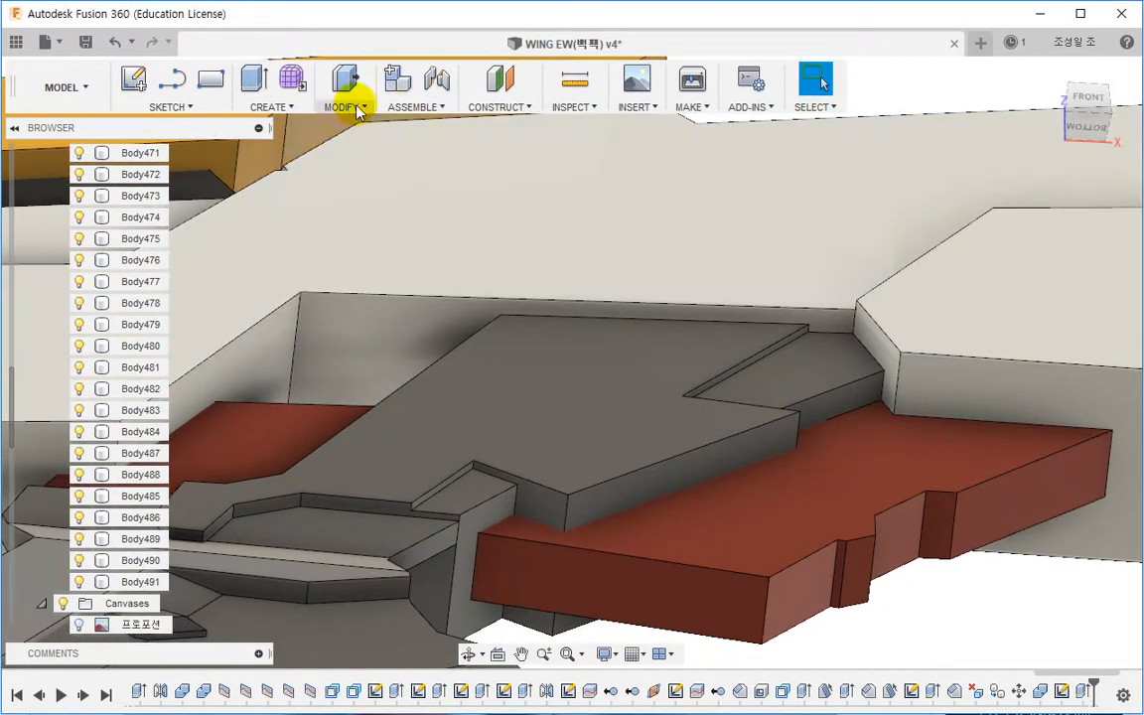
# Step: Draft the side wall of the lower cut by 20 degrees, using the cut's floor as the plane
pyautogui.click(357, 107)
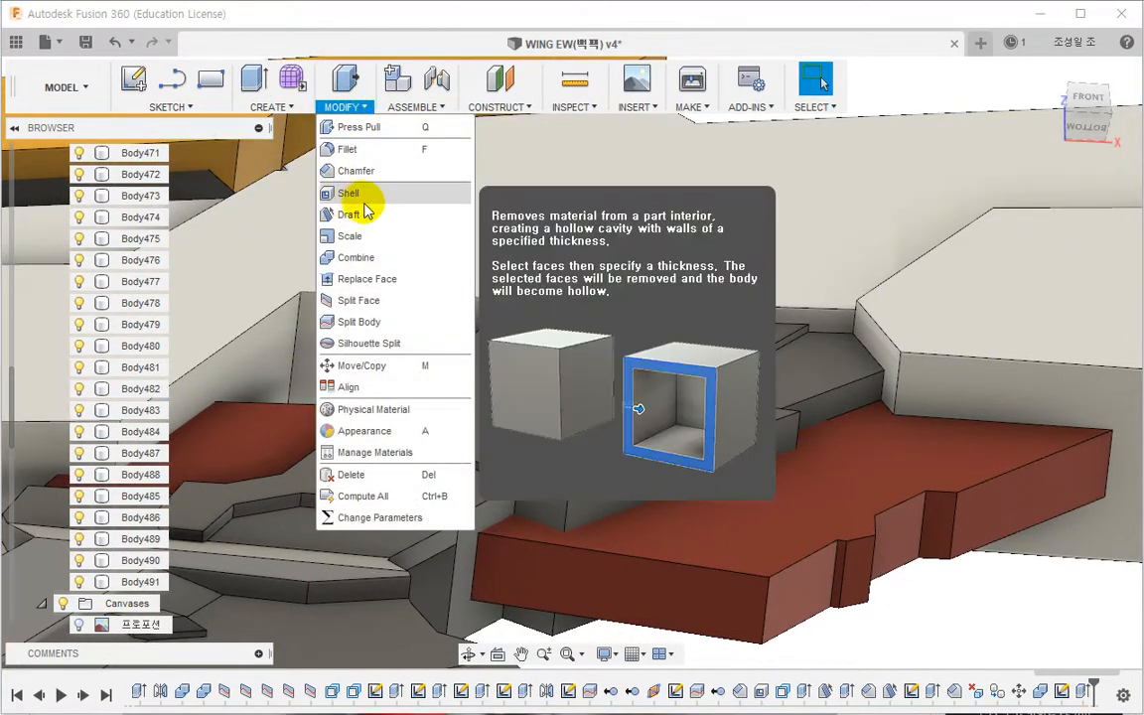
pyautogui.click(363, 216)
pyautogui.scroll(5, 467, 526)
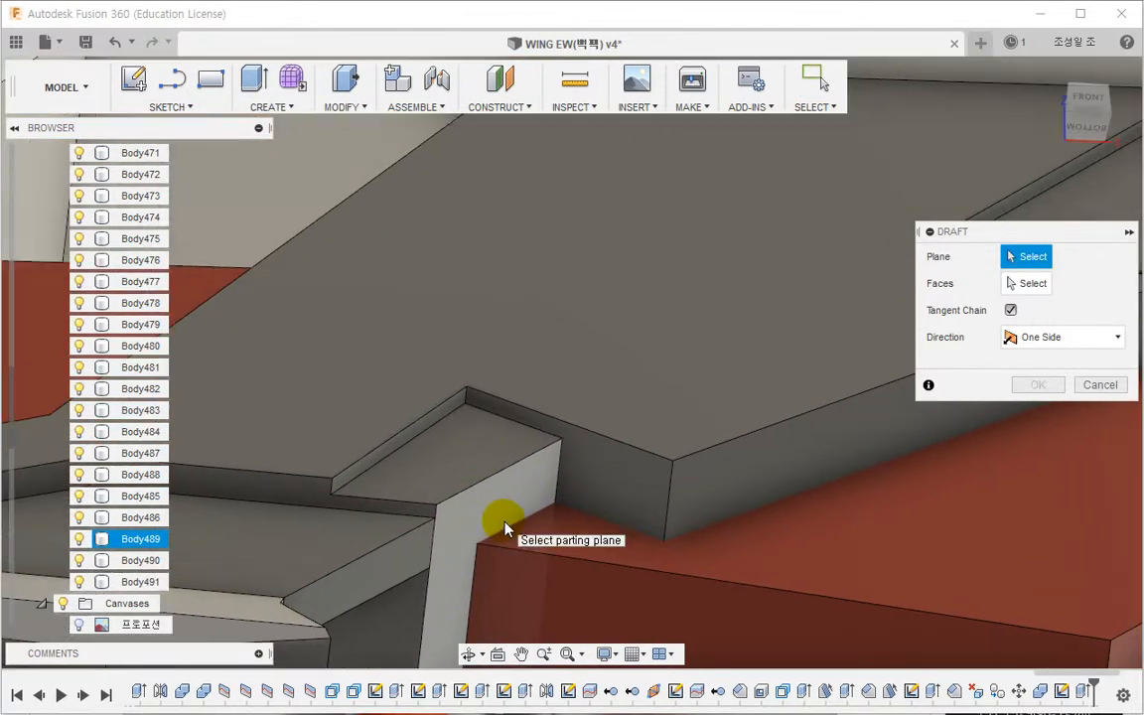
pyautogui.click(467, 497)
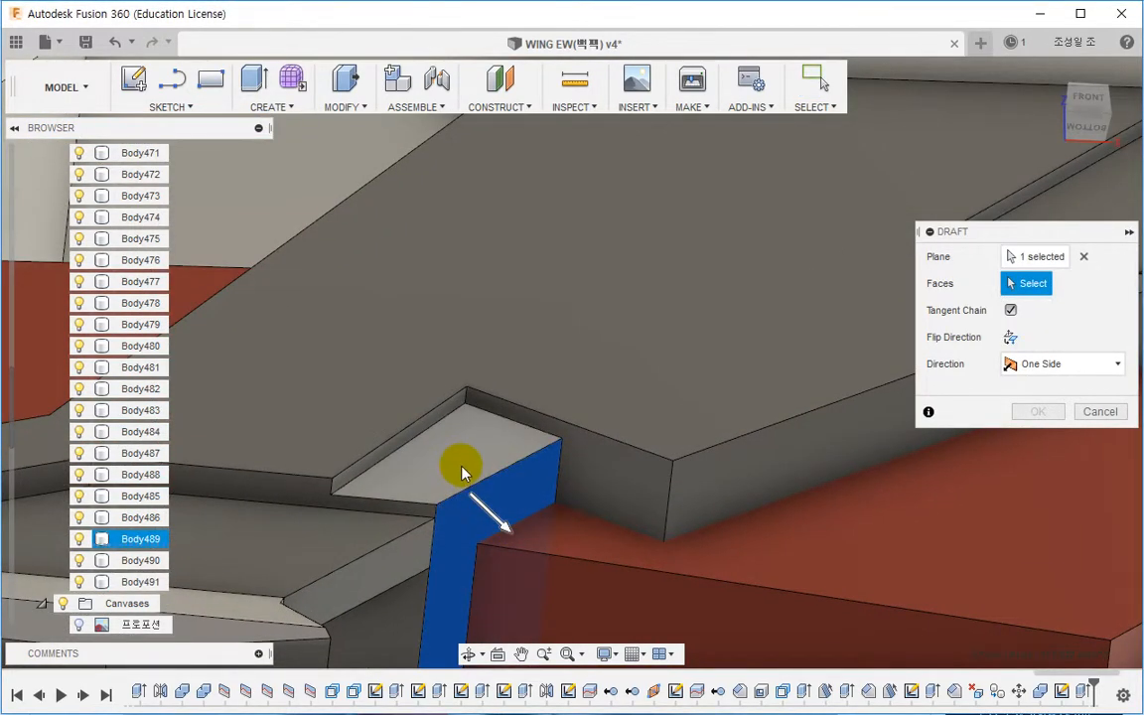
pyautogui.click(456, 464)
pyautogui.scroll(-2, 443, 473)
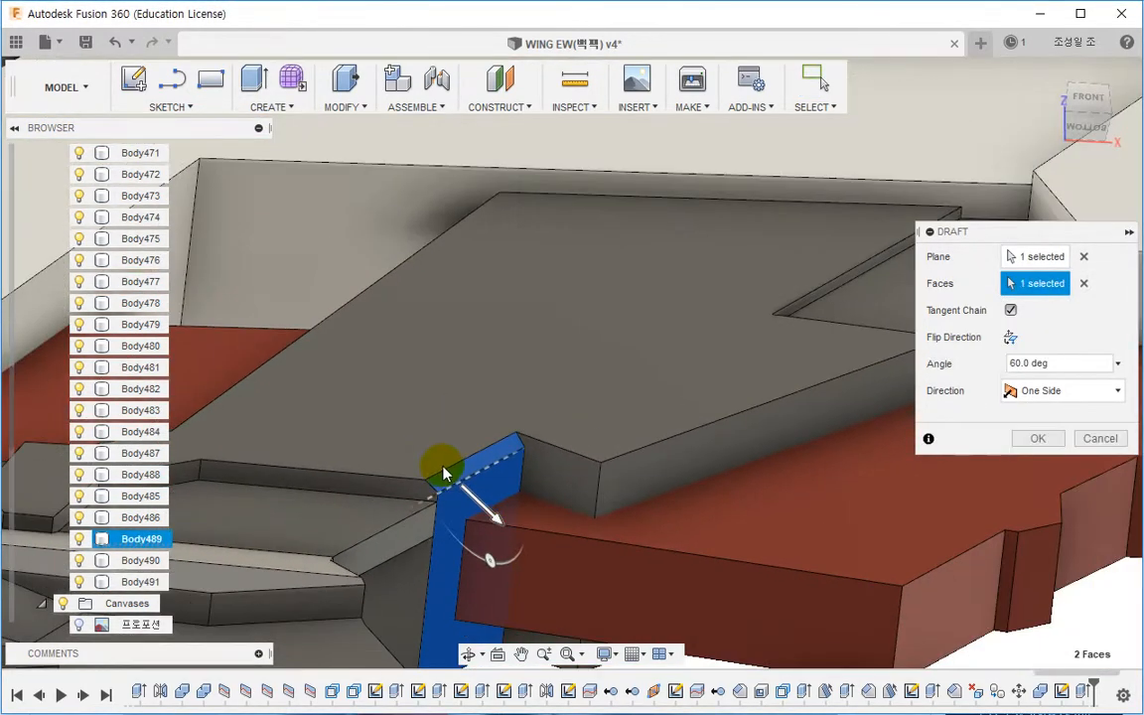
pyautogui.click(868, 306)
pyautogui.moveTo(741, 371); pyautogui.dragTo(628, 373, button='middle')
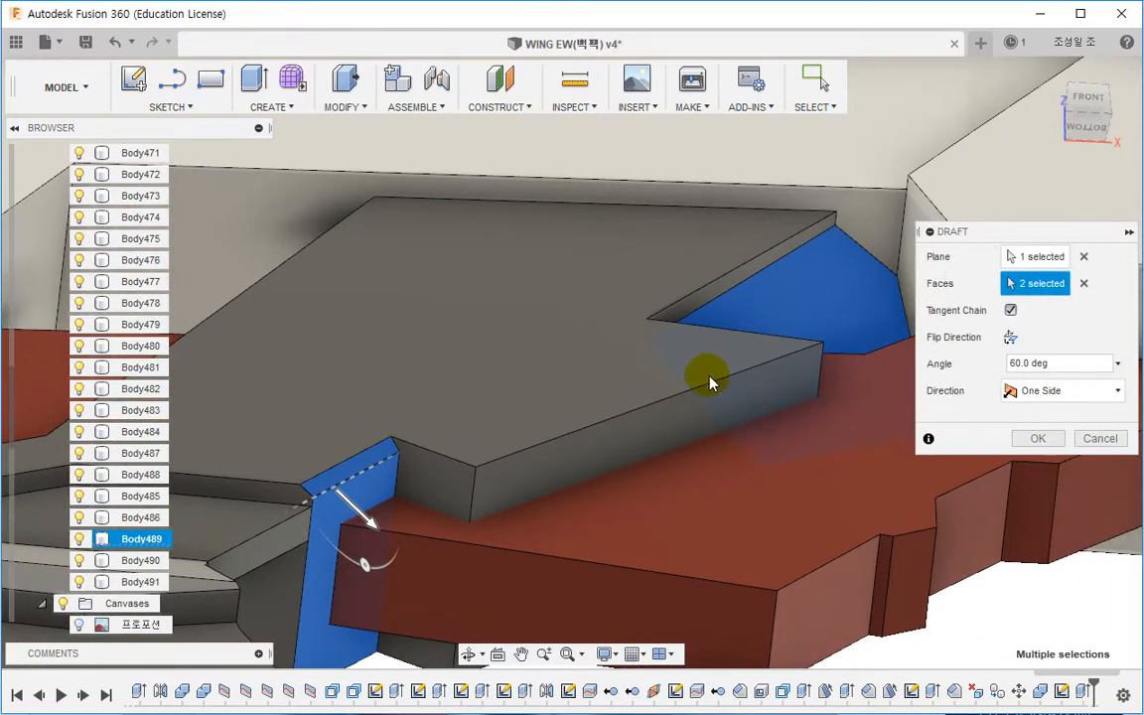
pyautogui.click(814, 323)
pyautogui.click(1015, 363)
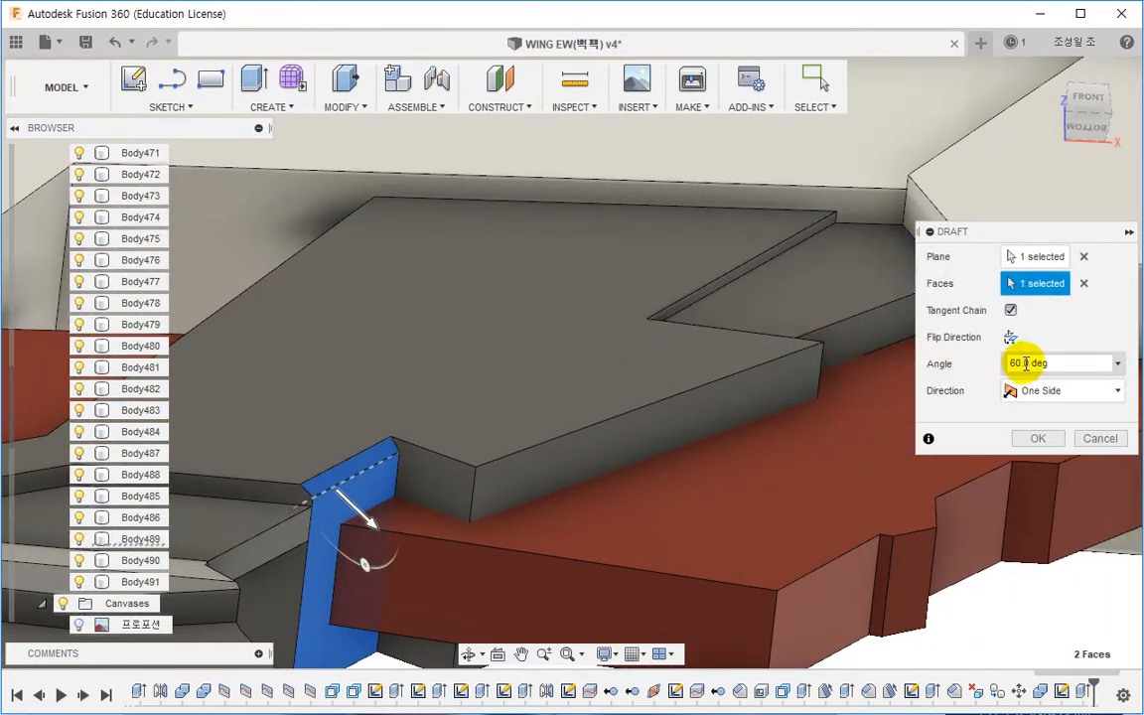
pyautogui.write('10')
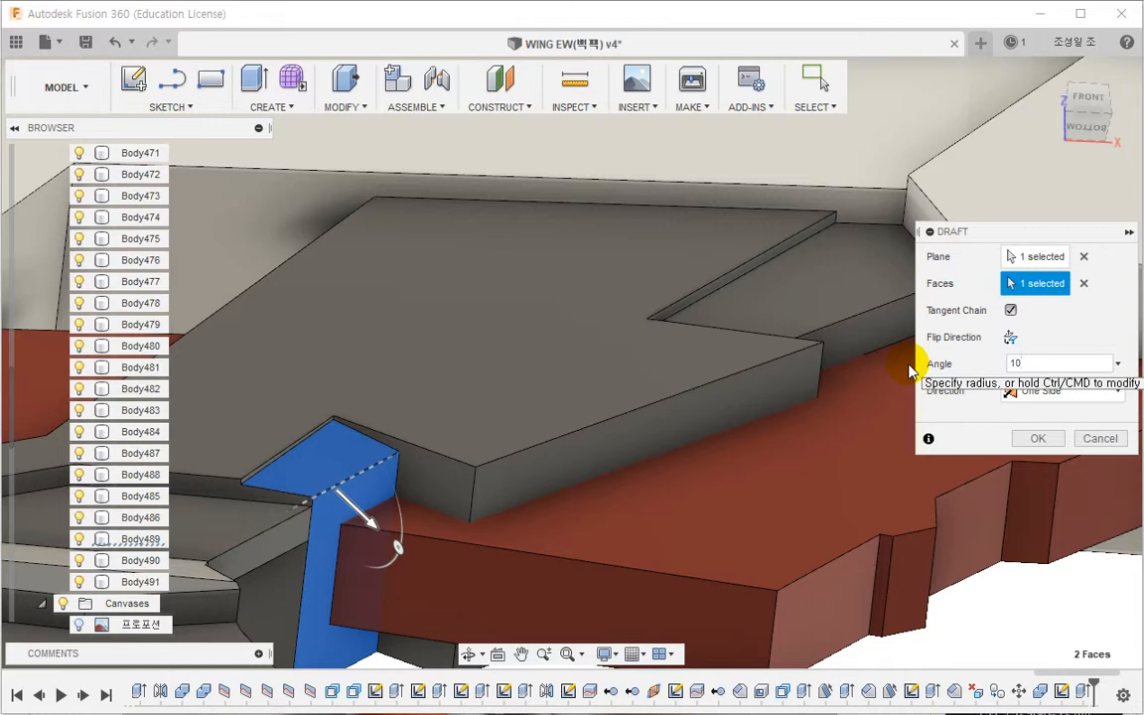
pyautogui.press('BackSpace')
pyautogui.write('5')
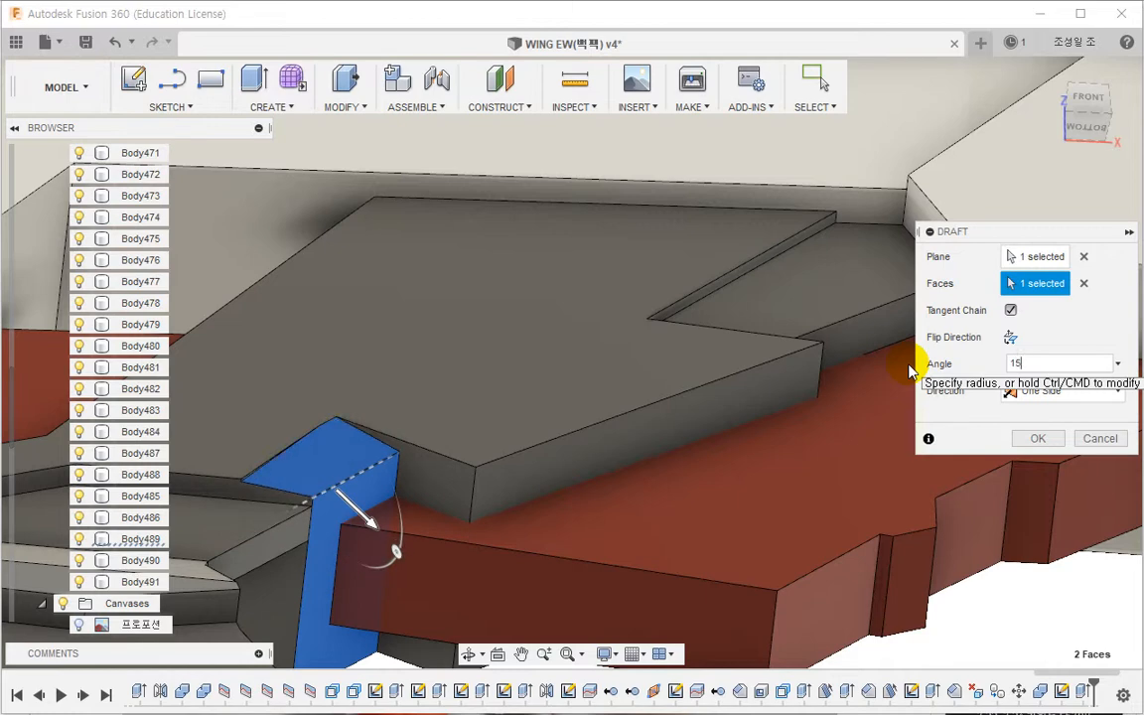
pyautogui.moveTo(302, 473); pyautogui.dragTo(640, 440, button='middle')
pyautogui.scroll(-1, 640, 440)
pyautogui.scroll(1, 646, 438)
pyautogui.scroll(4, 646, 437)
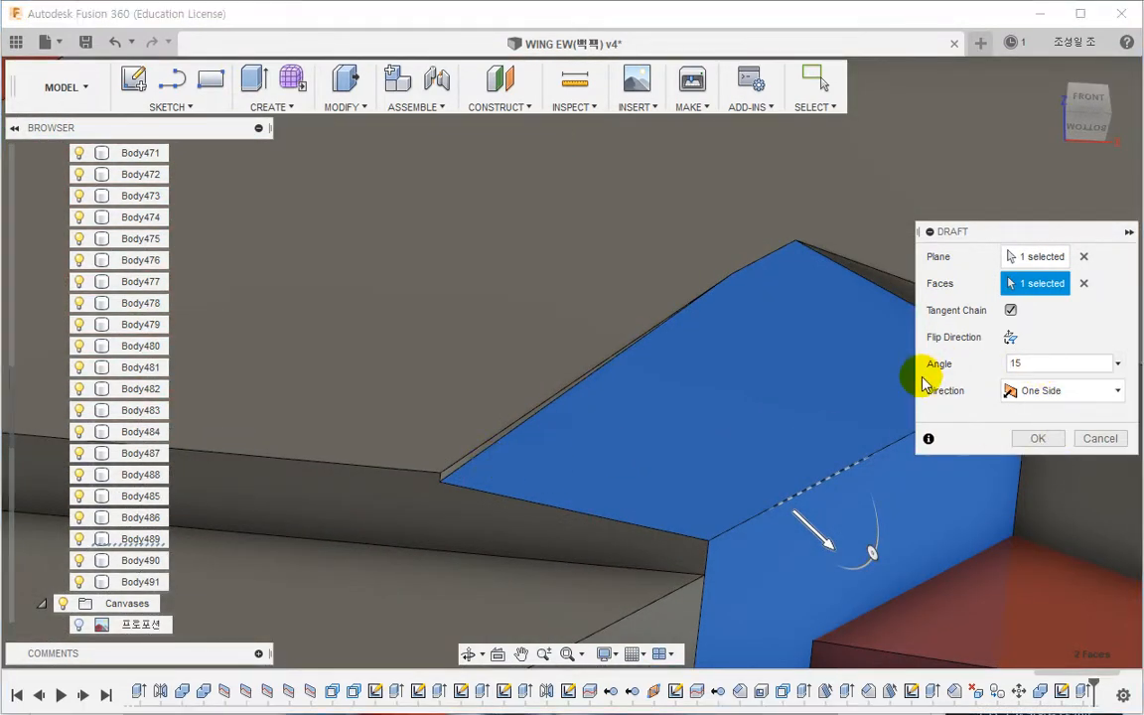
pyautogui.write('8')
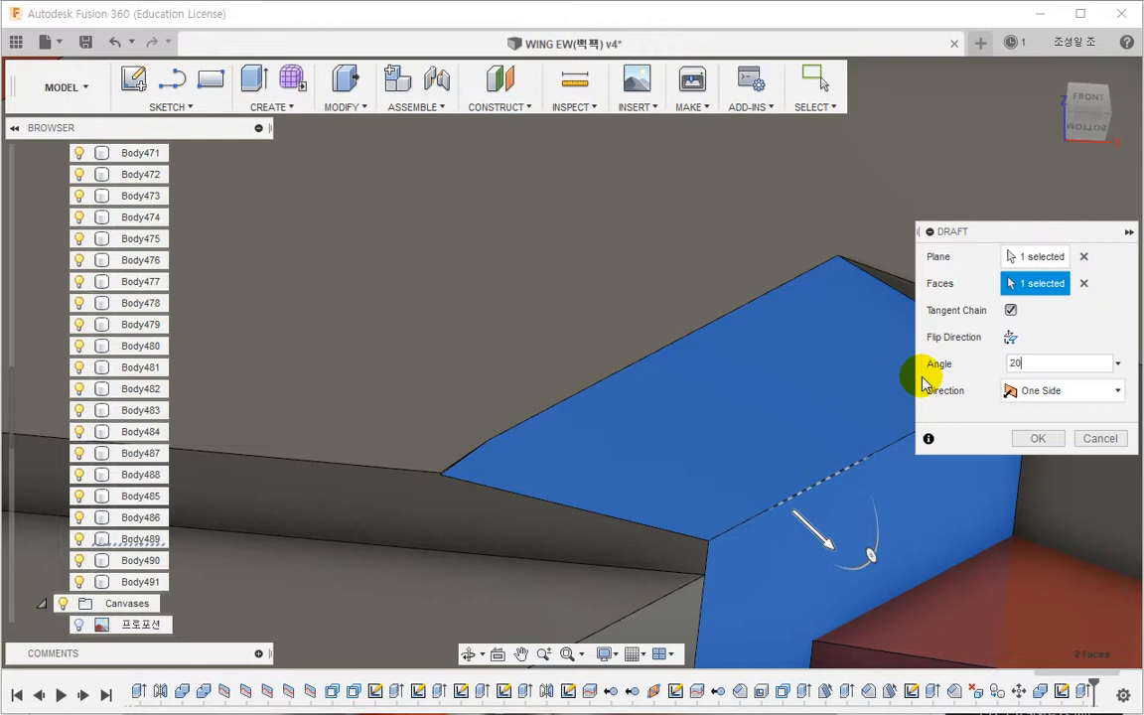
pyautogui.press('Return')
pyautogui.scroll(-2, 844, 409)
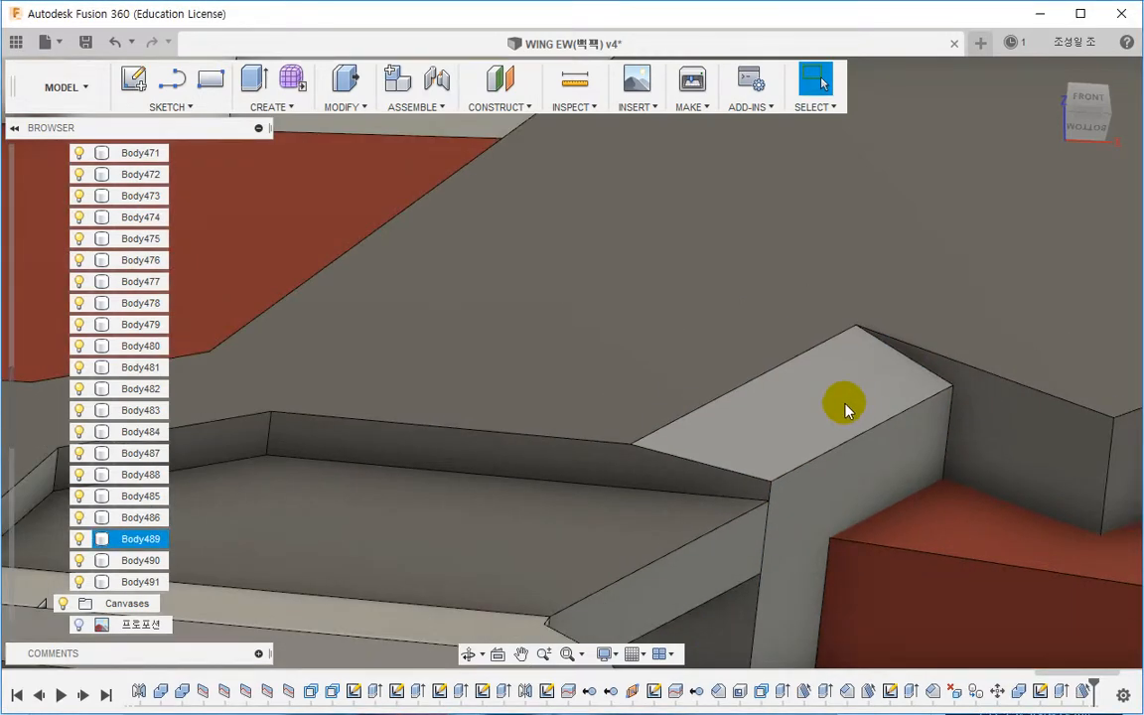
pyautogui.scroll(-3, 894, 397)
pyautogui.scroll(4, 669, 416)
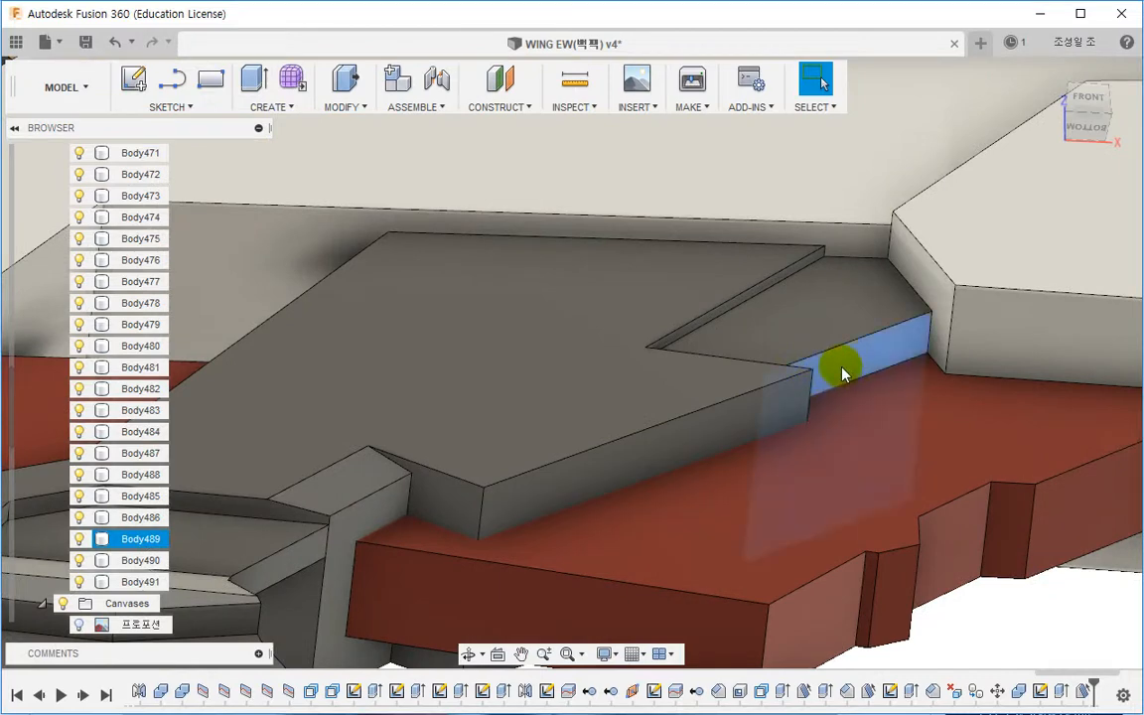
pyautogui.rightClick(841, 373)
pyautogui.click(842, 317)
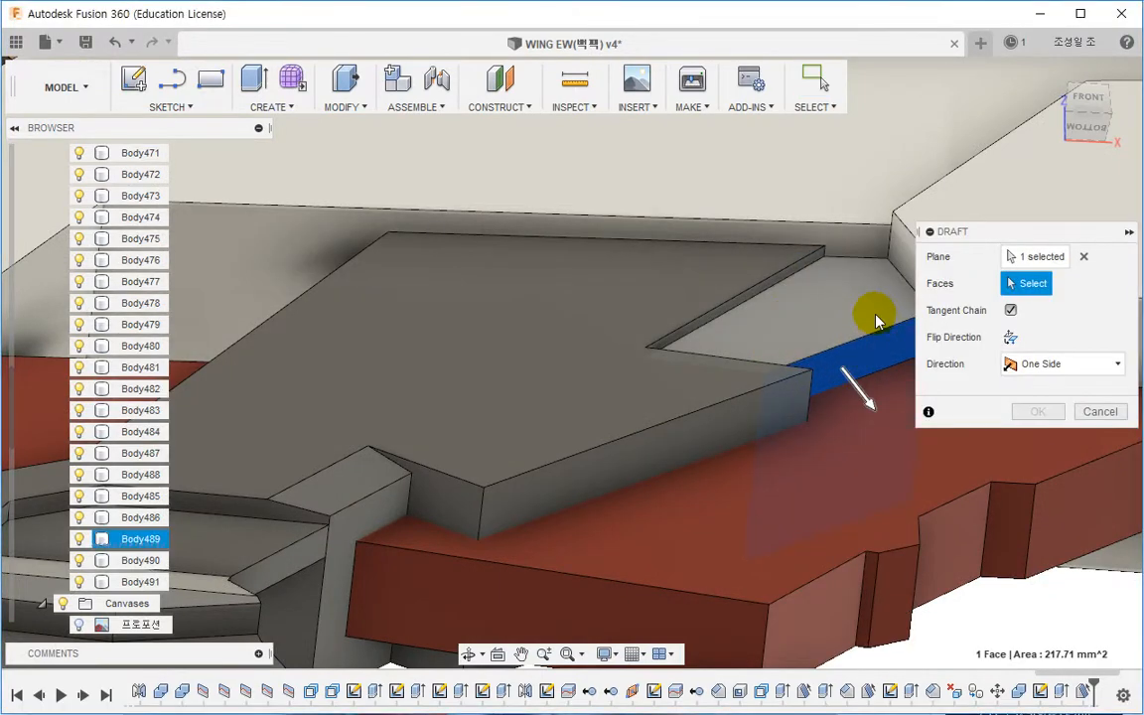
pyautogui.click(876, 320)
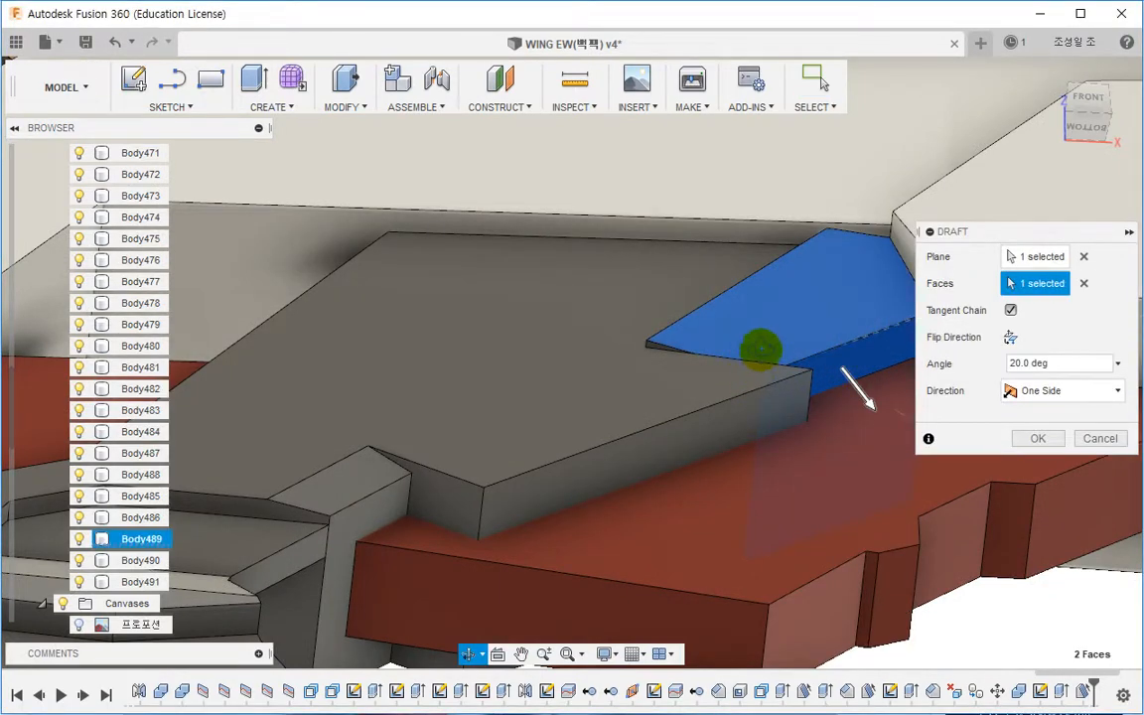
pyautogui.keyDown('shift'); pyautogui.moveTo(760, 349); pyautogui.dragTo(812, 408, button='middle'); pyautogui.keyUp('shift')
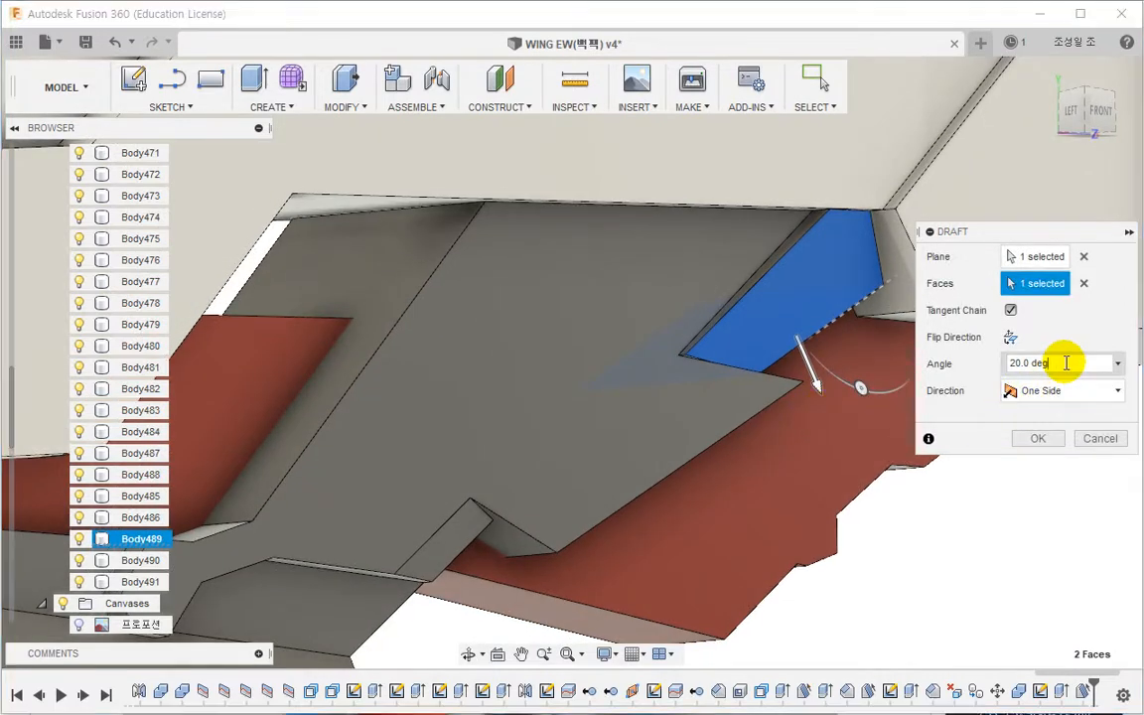
pyautogui.moveTo(1065, 363); pyautogui.dragTo(928, 368)
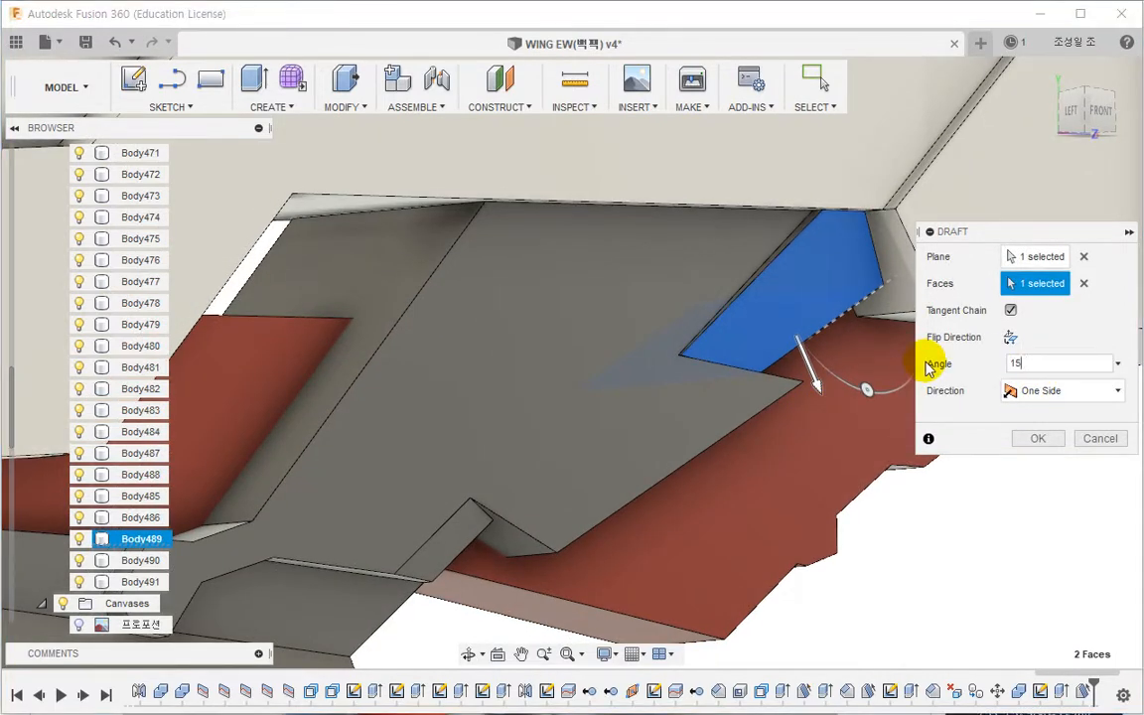
pyautogui.write('10')
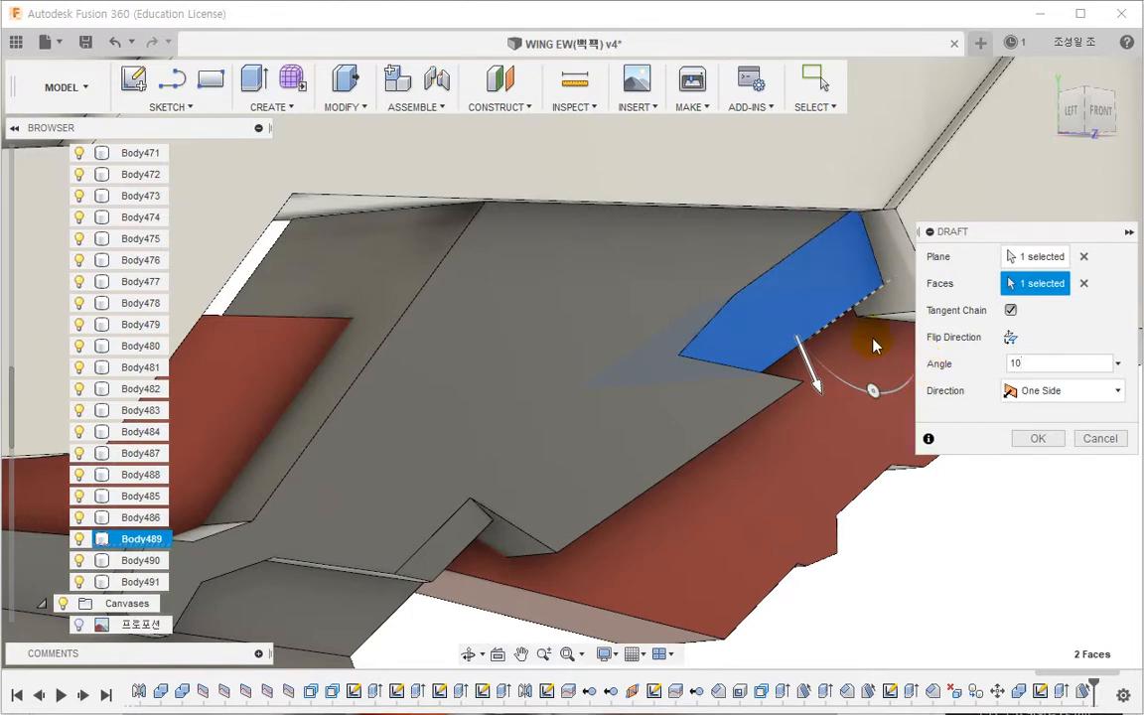
pyautogui.keyDown('shift'); pyautogui.moveTo(874, 344); pyautogui.dragTo(743, 314, button='middle'); pyautogui.keyUp('shift')
pyautogui.press('Escape')
# Step: Draft the raised step's upper face by 10 degrees, using the step's side wall as the plane
pyautogui.scroll(-3, 761, 373)
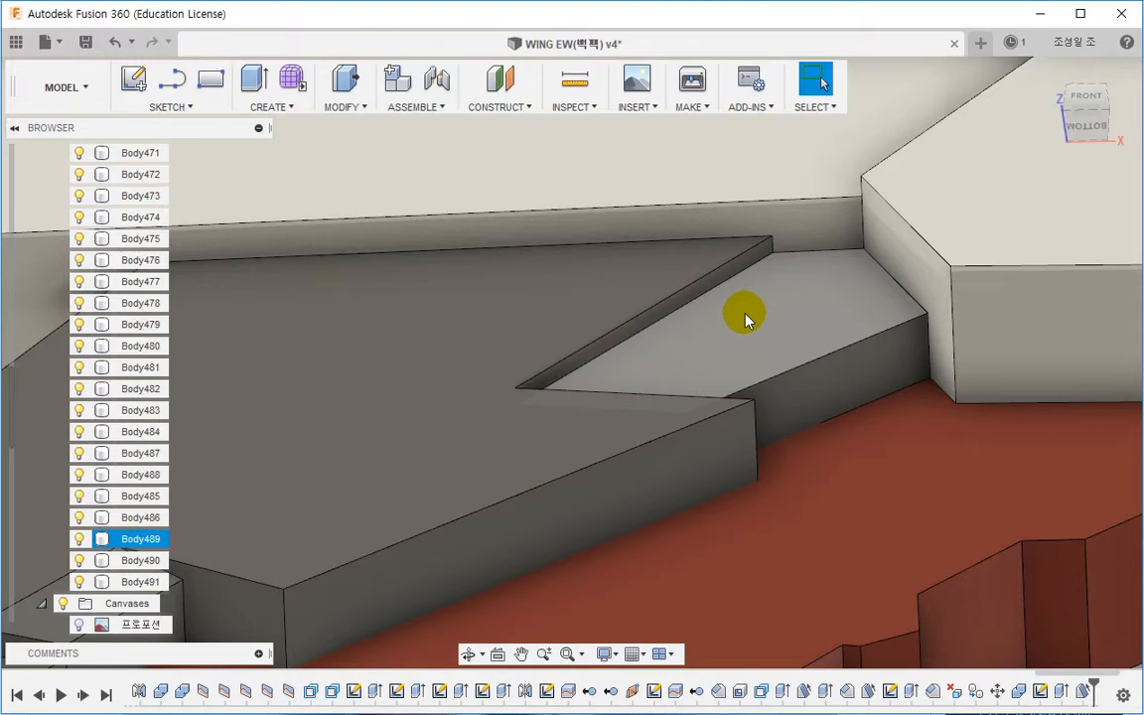
pyautogui.scroll(-3, 741, 490)
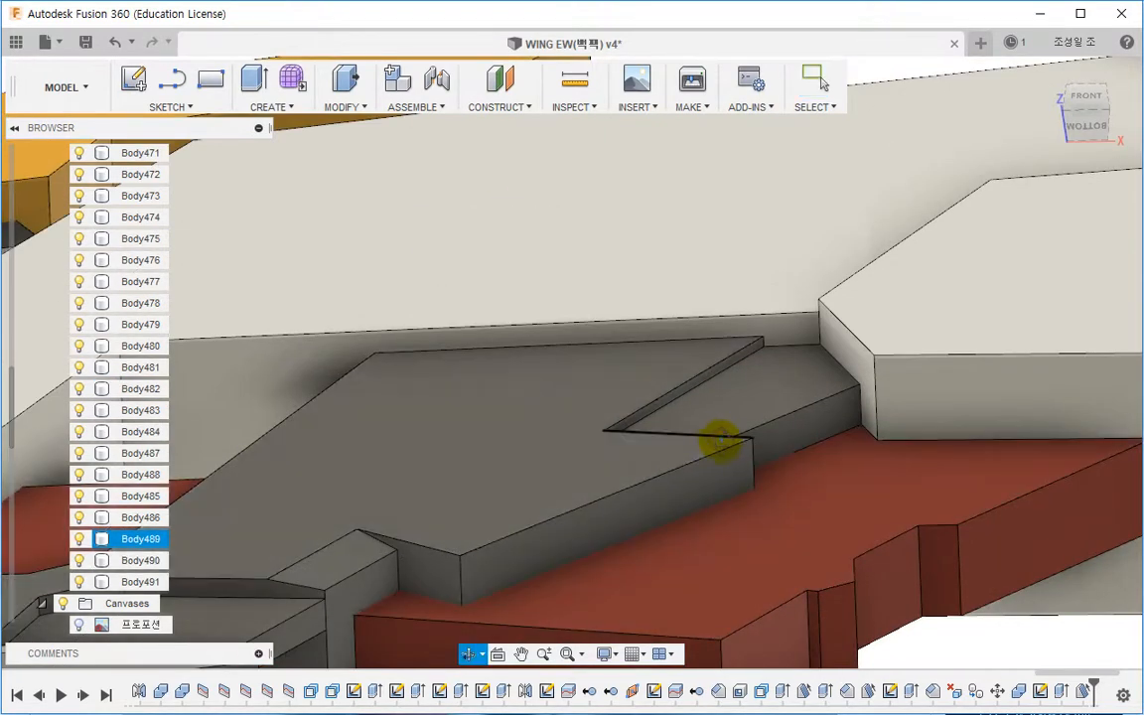
pyautogui.scroll(3, 765, 397)
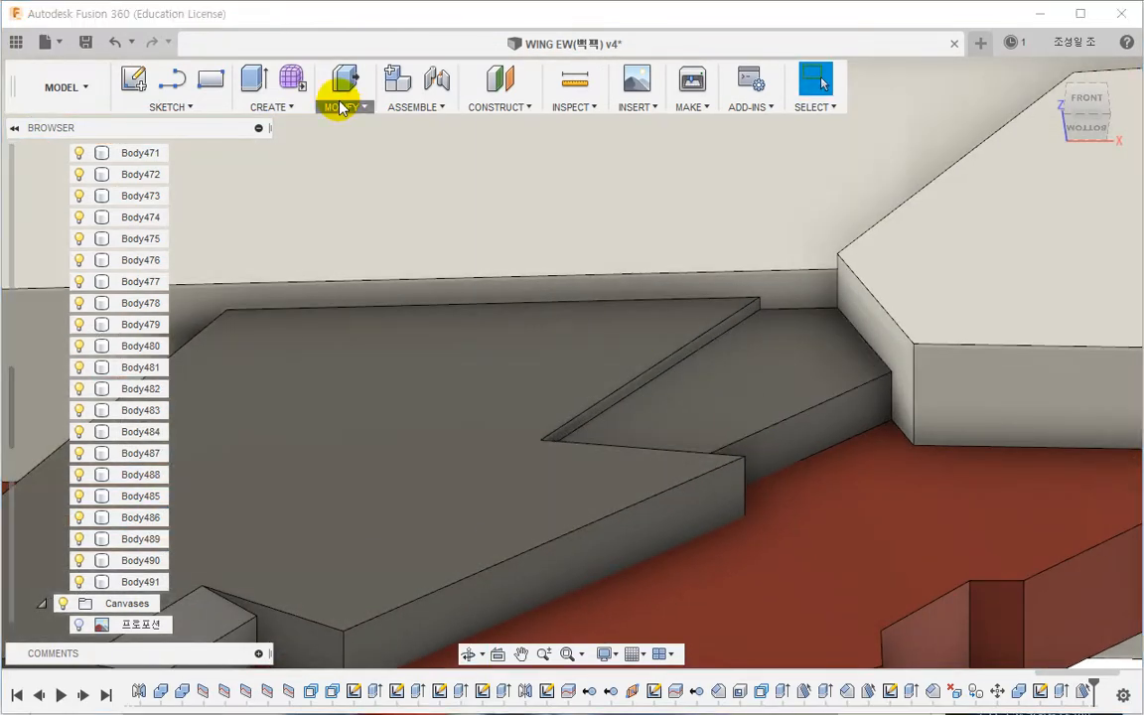
pyautogui.click(340, 107)
pyautogui.click(359, 211)
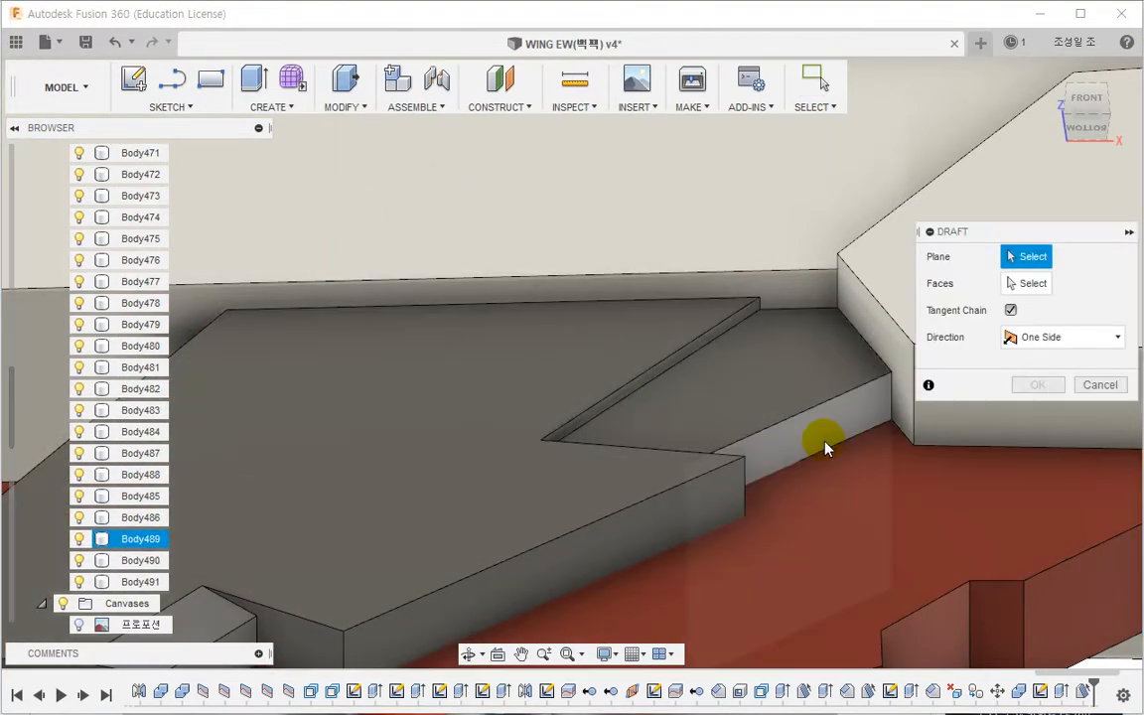
pyautogui.click(824, 447)
pyautogui.click(749, 402)
pyautogui.click(1068, 362)
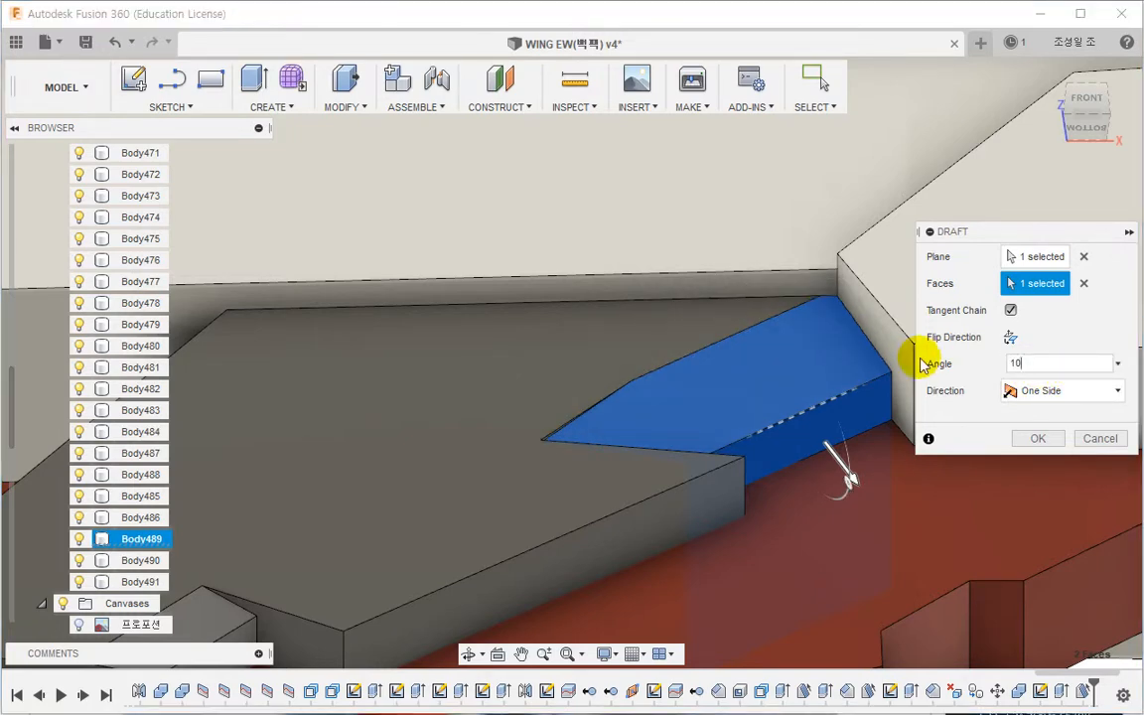
pyautogui.press('Return')
# Step: Start a sketch on the panel's lower face and draw a rectangle about 6.1 by 1 mm beside the drafted step
pyautogui.scroll(8, 435, 427)
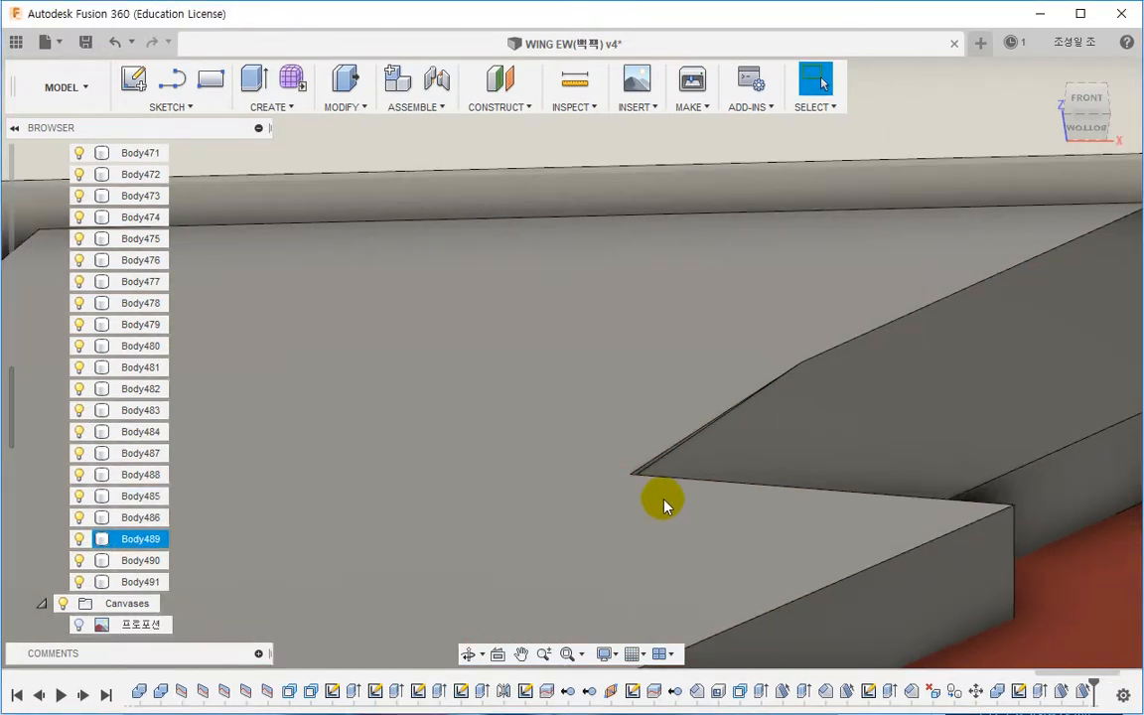
pyautogui.scroll(2, 639, 442)
pyautogui.click(586, 425)
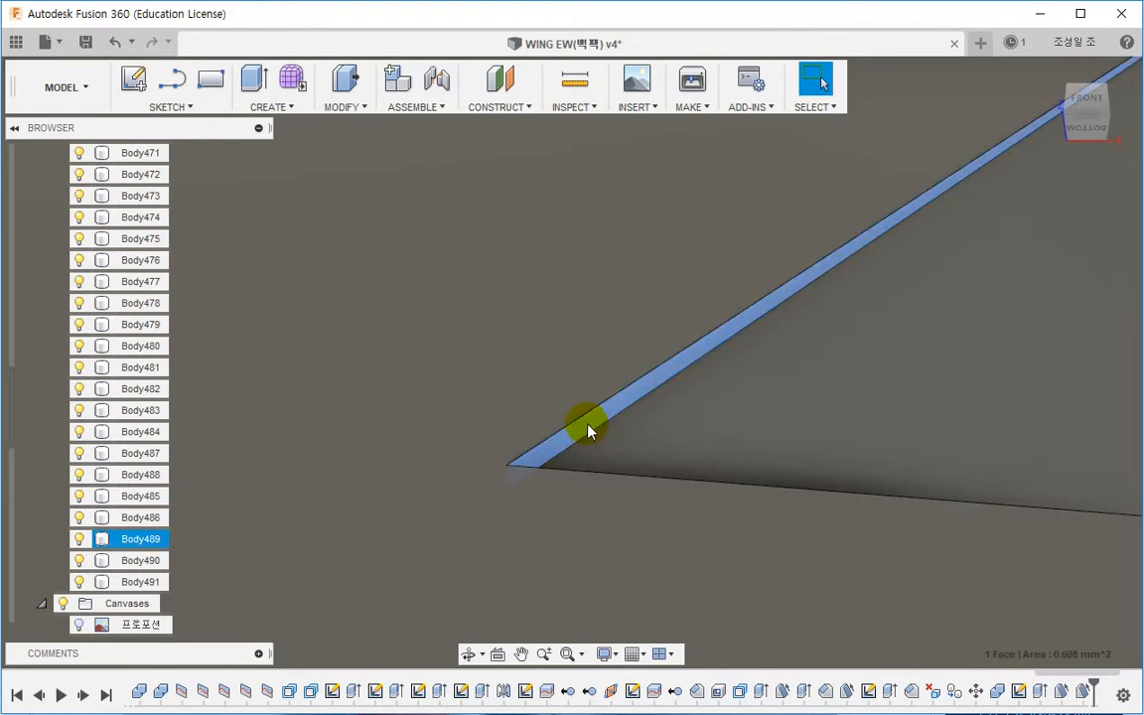
pyautogui.rightClick(587, 424)
pyautogui.click(523, 398)
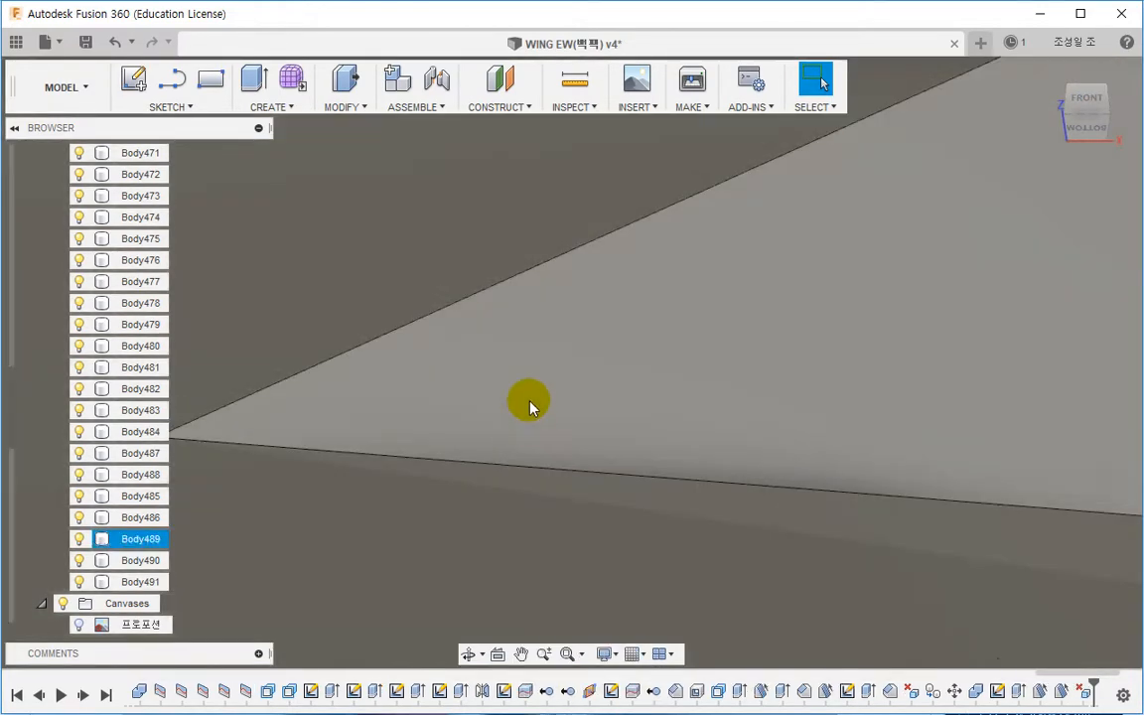
pyautogui.scroll(-10, 536, 444)
pyautogui.keyDown('shift'); pyautogui.moveTo(544, 439); pyautogui.dragTo(541, 483, button='middle'); pyautogui.keyUp('shift')
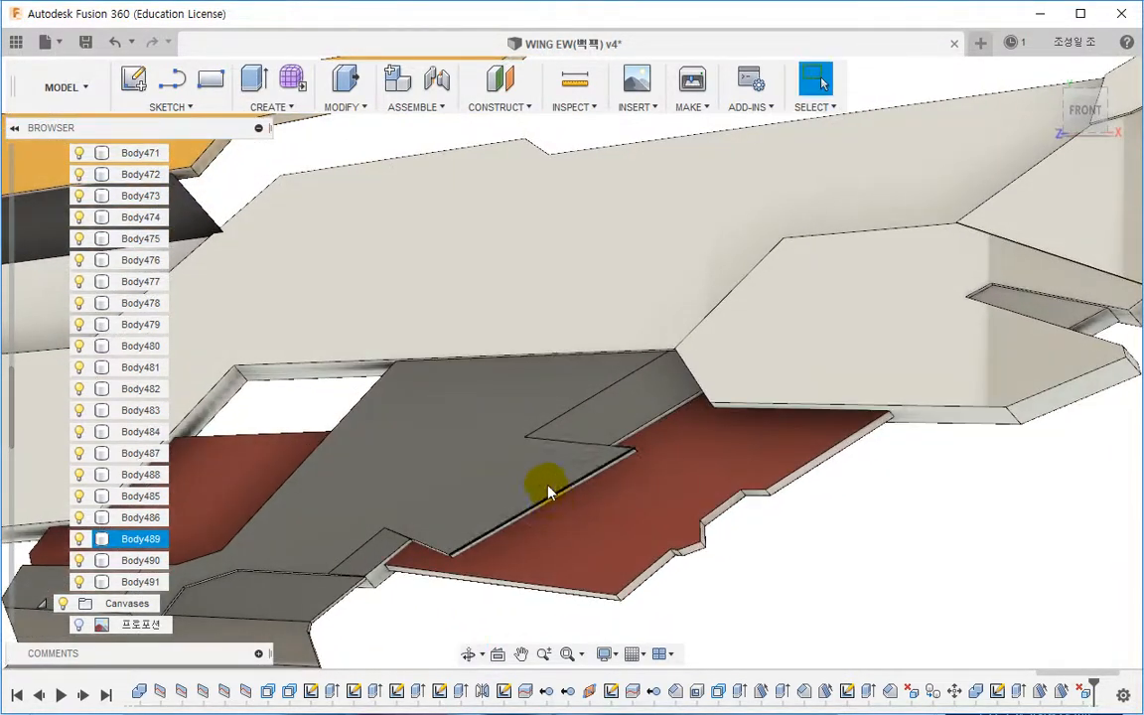
pyautogui.click(499, 413)
pyautogui.rightClick(500, 413)
pyautogui.click(474, 499)
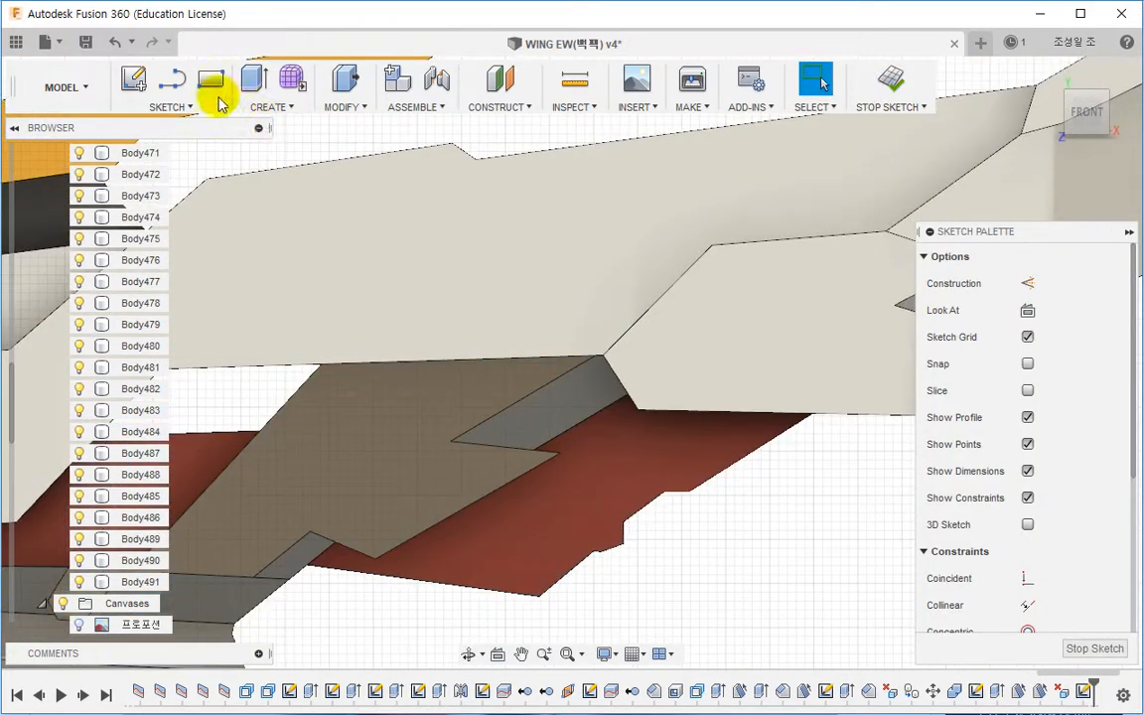
pyautogui.click(212, 83)
pyautogui.click(510, 395)
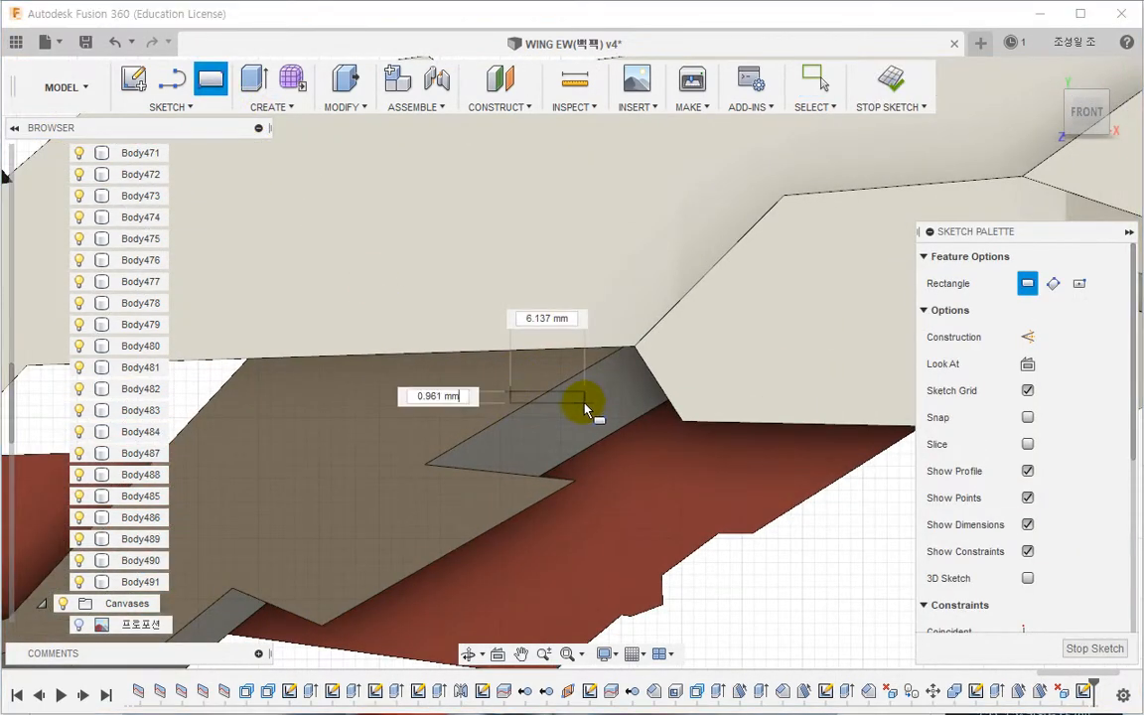
pyautogui.click(589, 401)
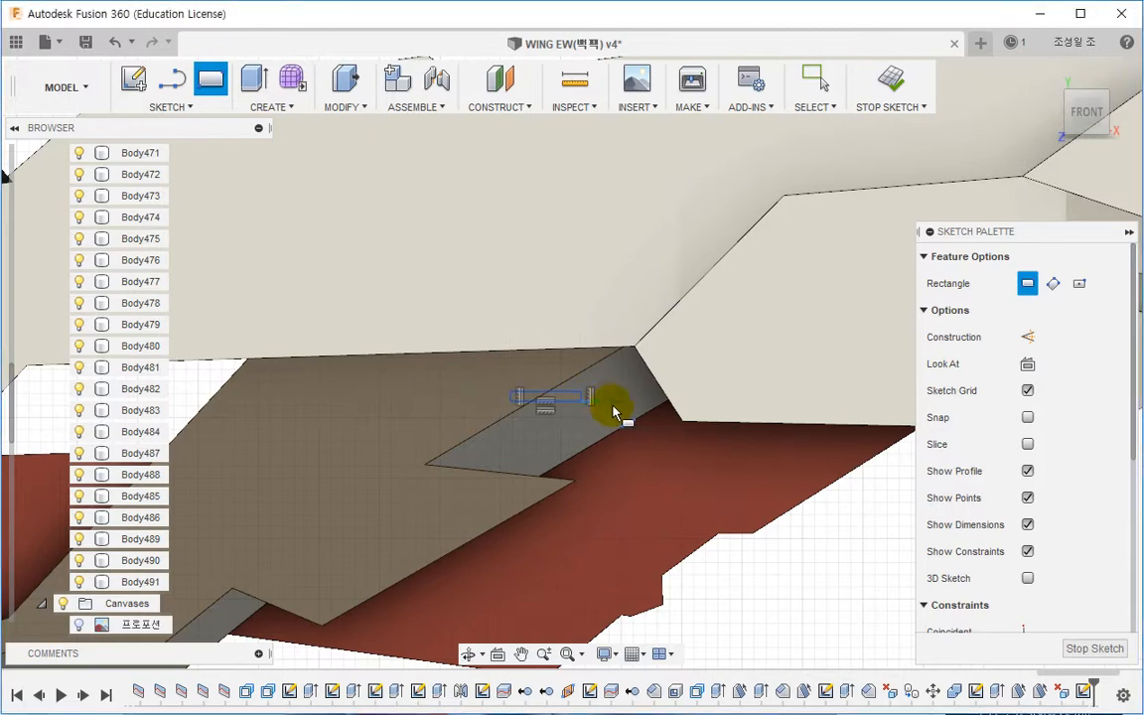
pyautogui.press('Escape')
# Step: Split the panel's two adjoining faces using the sketched rectangle as the splitting tool
pyautogui.click(362, 109)
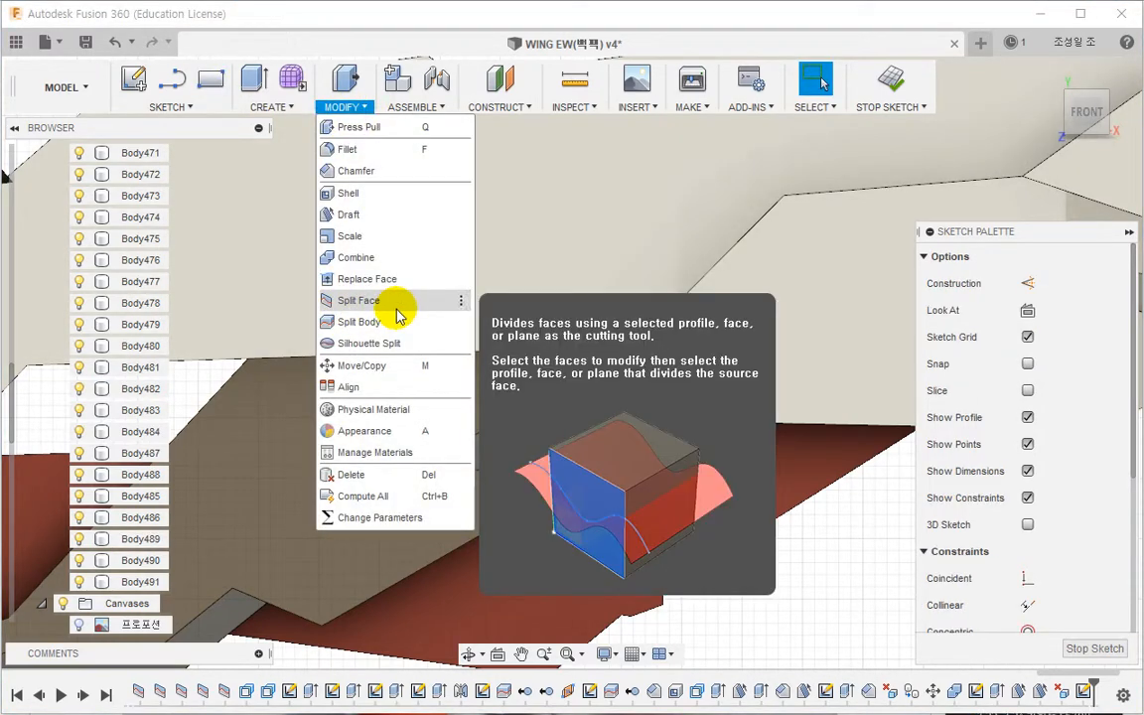
pyautogui.click(383, 301)
pyautogui.click(528, 451)
pyautogui.click(541, 385)
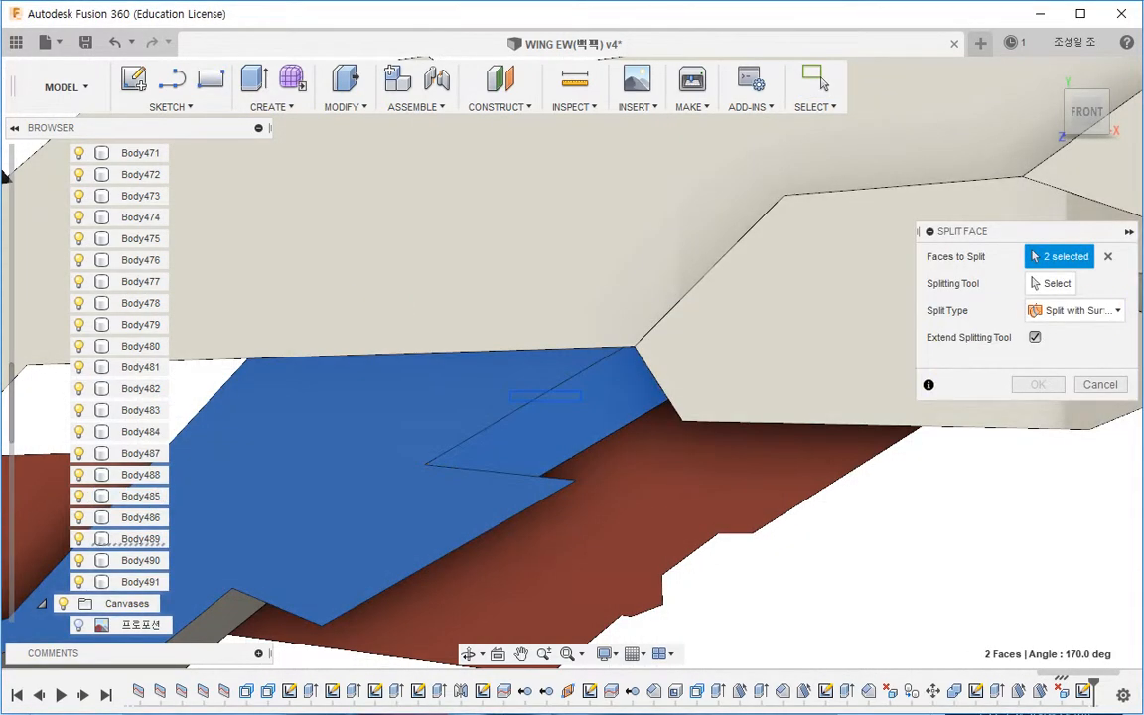
pyautogui.click(1043, 284)
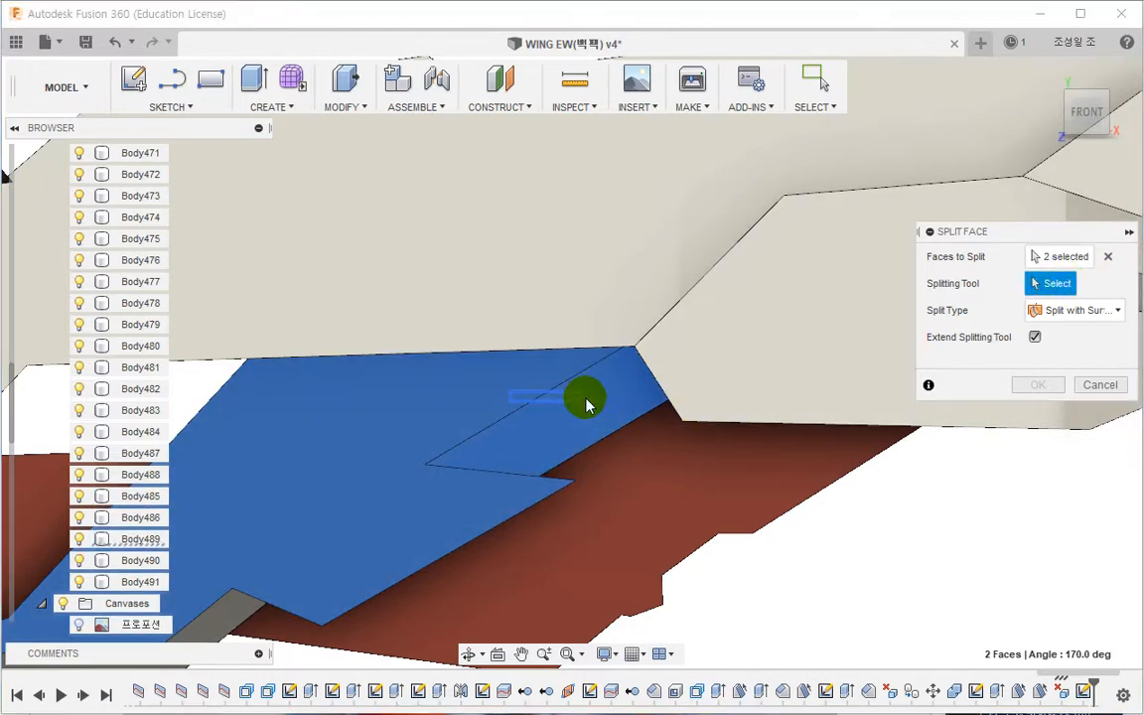
pyautogui.click(585, 405)
pyautogui.click(1038, 384)
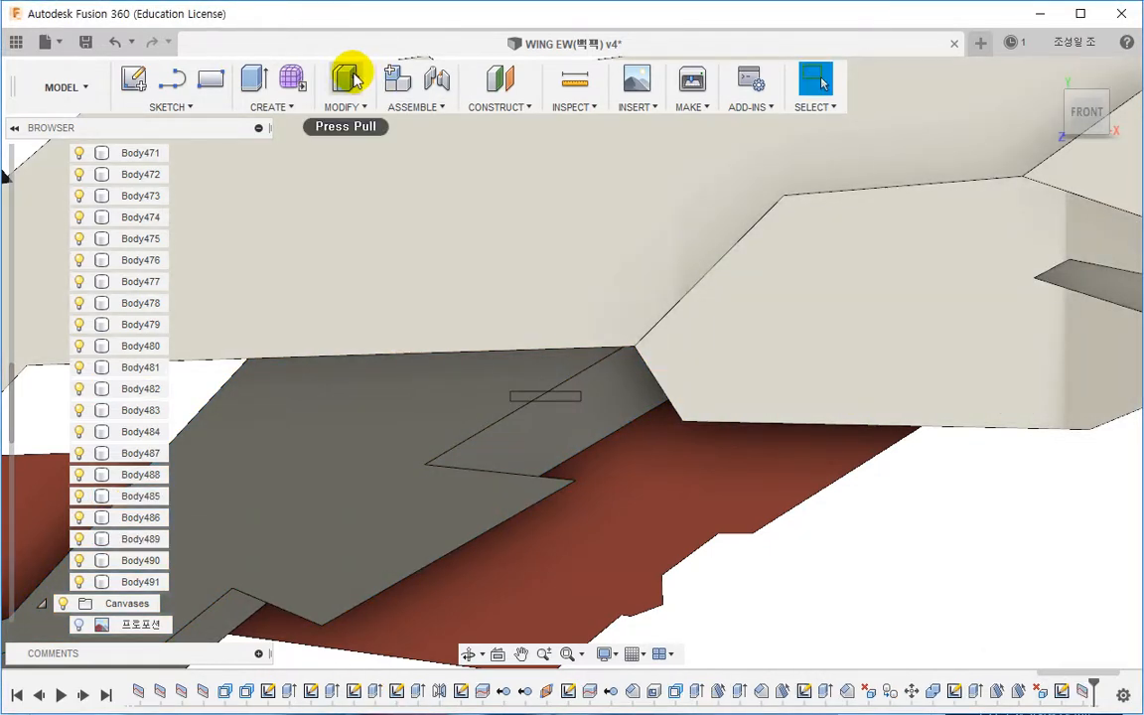
# Step: Offset the rectangular split face by -0.2 mm to recess a small slot
pyautogui.click(348, 77)
pyautogui.scroll(5, 544, 442)
pyautogui.click(551, 408)
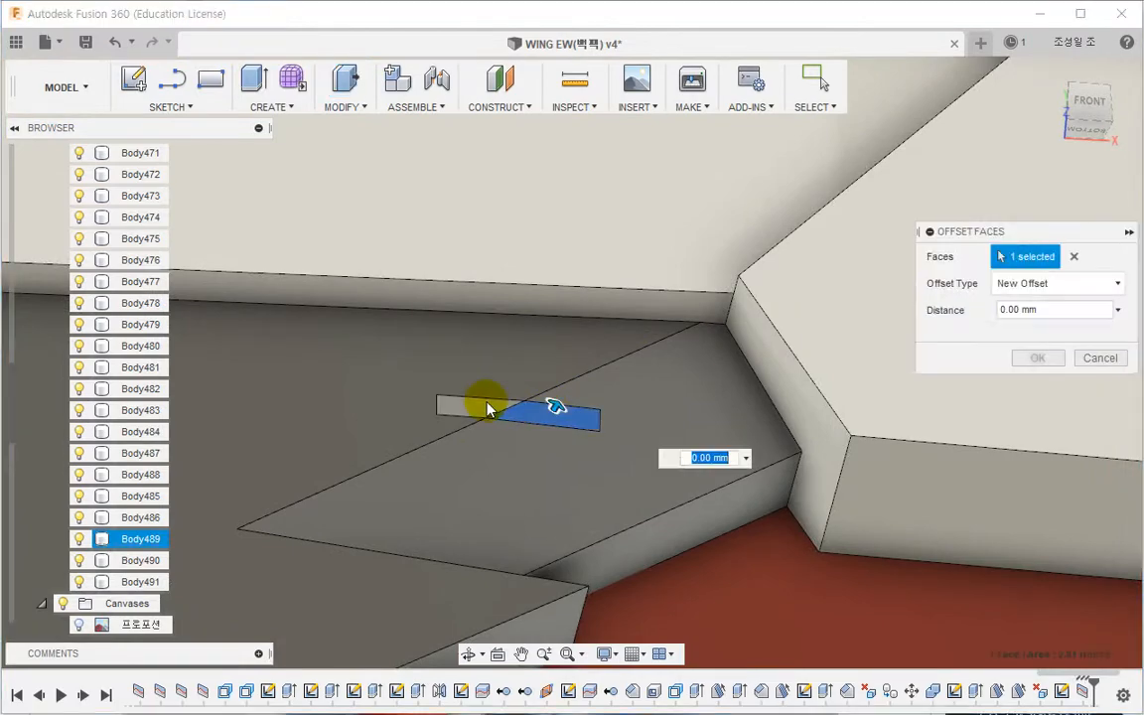
pyautogui.click(487, 407)
pyautogui.write('-0.2')
pyautogui.press('Return')
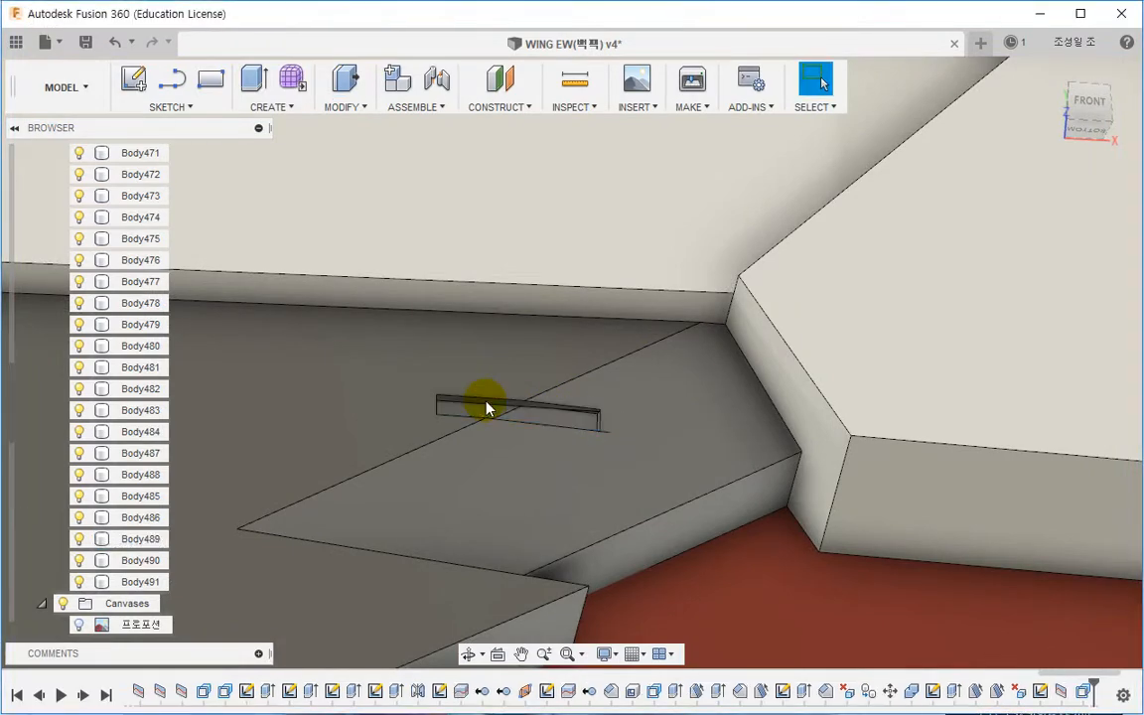
# Step: Try to mirror the drafted step faces and the recessed slot faces across the wing
pyautogui.scroll(-8, 487, 315)
pyautogui.moveTo(495, 322)
pyautogui.keyDown('shift'); pyautogui.mouseDown(button='middle')
pyautogui.moveTo(474, 393)
pyautogui.moveTo(428, 416)
pyautogui.moveTo(426, 378)
pyautogui.moveTo(429, 419)
pyautogui.moveTo(288, 427)
pyautogui.moveTo(439, 408)
pyautogui.moveTo(468, 434)
pyautogui.moveTo(544, 401)
pyautogui.moveTo(515, 314)
pyautogui.moveTo(518, 336)
pyautogui.moveTo(501, 327)
pyautogui.mouseUp(button='middle'); pyautogui.keyUp('shift')
pyautogui.click(351, 109)
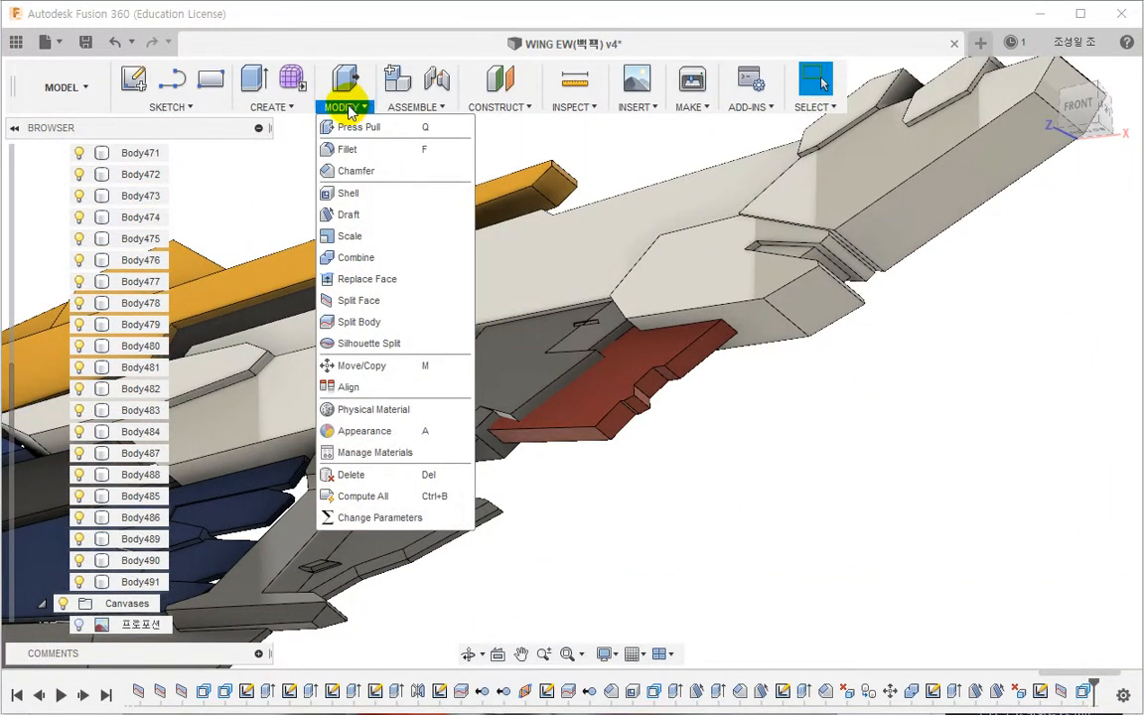
pyautogui.click(272, 107)
pyautogui.click(299, 495)
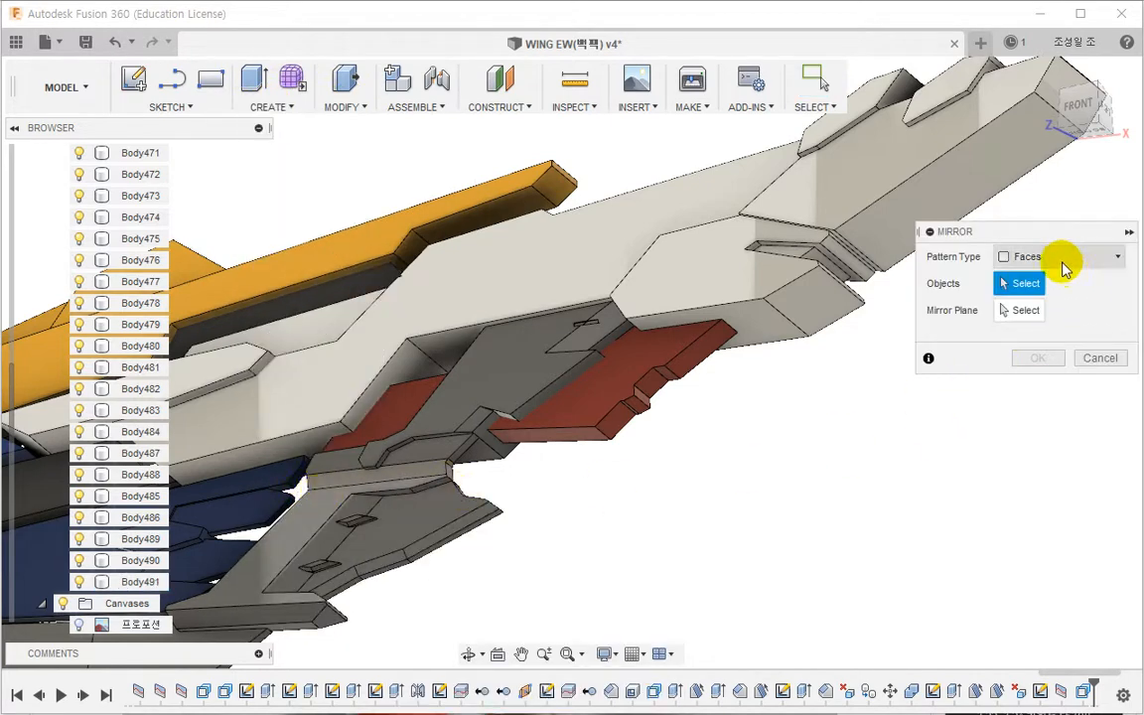
pyautogui.scroll(5, 528, 358)
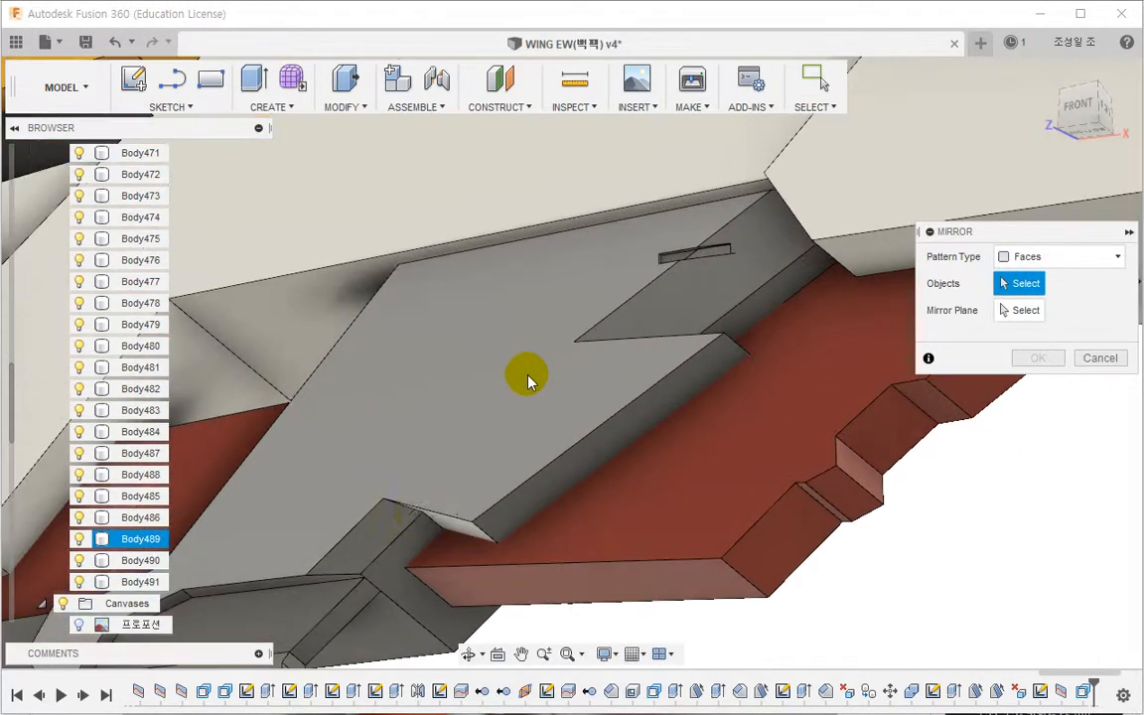
pyautogui.click(377, 540)
pyautogui.click(659, 301)
pyautogui.scroll(2, 709, 246)
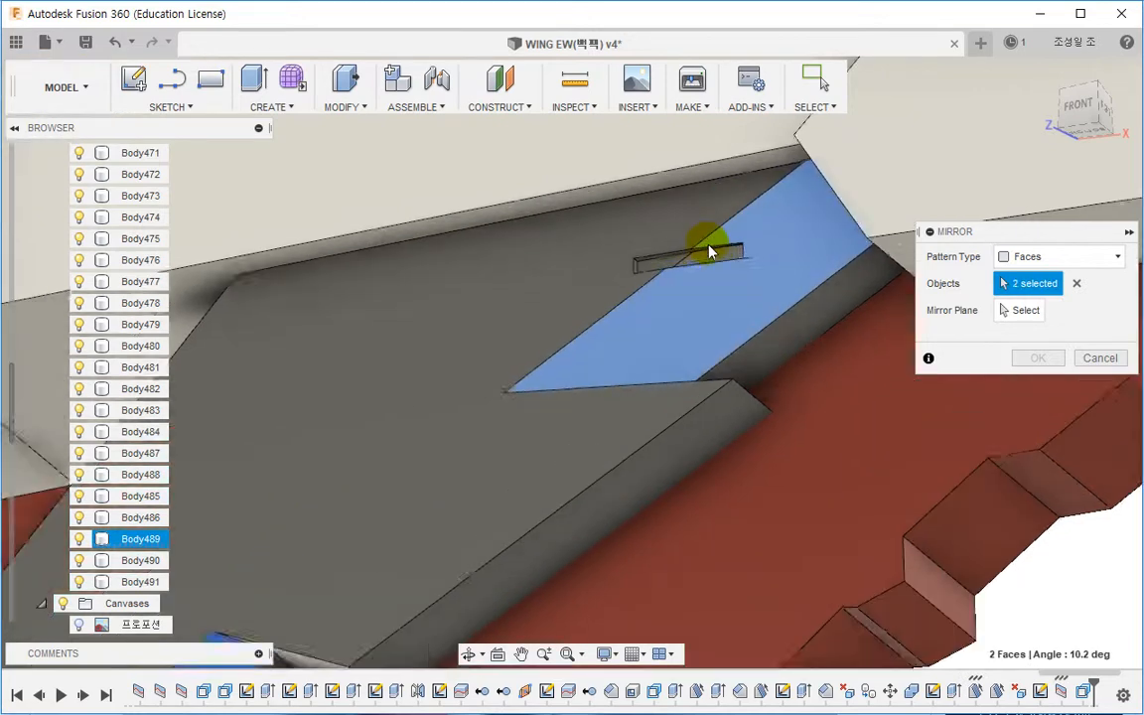
pyautogui.scroll(5, 709, 250)
pyautogui.click(701, 287)
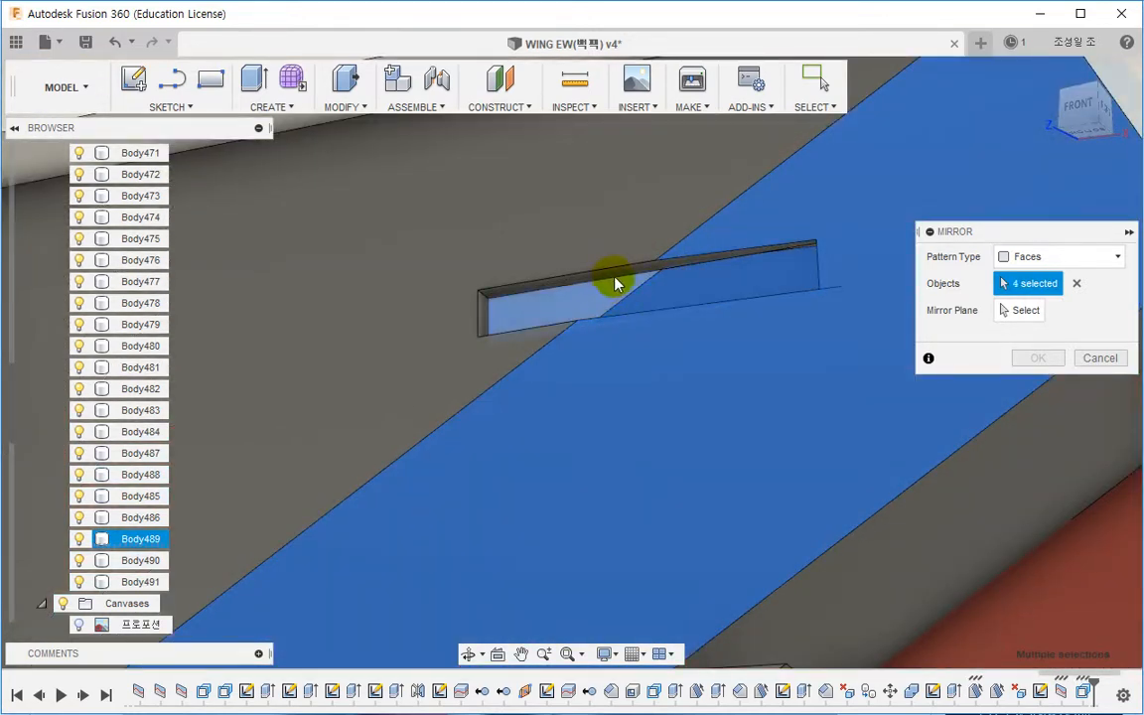
pyautogui.click(612, 271)
pyautogui.scroll(3, 524, 298)
pyautogui.click(458, 316)
pyautogui.keyDown('shift'); pyautogui.moveTo(536, 306); pyautogui.dragTo(588, 386, button='middle'); pyautogui.keyUp('shift')
pyautogui.click(609, 377)
pyautogui.moveTo(698, 379); pyautogui.dragTo(355, 375, button='middle')
pyautogui.scroll(3, 575, 353)
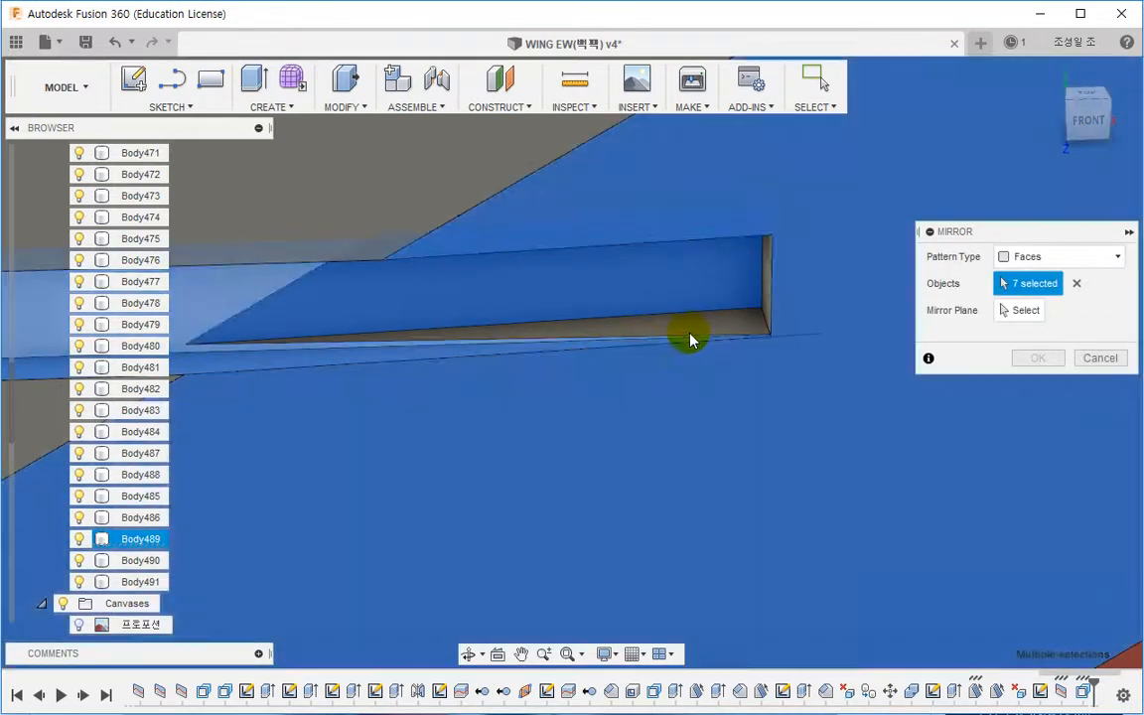
pyautogui.press('Escape')
# Step: Cancel the mirror and delete the recessed slot feature from the timeline
pyautogui.keyDown('shift'); pyautogui.moveTo(572, 365); pyautogui.dragTo(641, 352, button='middle'); pyautogui.keyUp('shift')
pyautogui.rightClick(692, 324)
pyautogui.click(633, 295)
pyautogui.scroll(6, 771, 301)
pyautogui.scroll(-5, 764, 341)
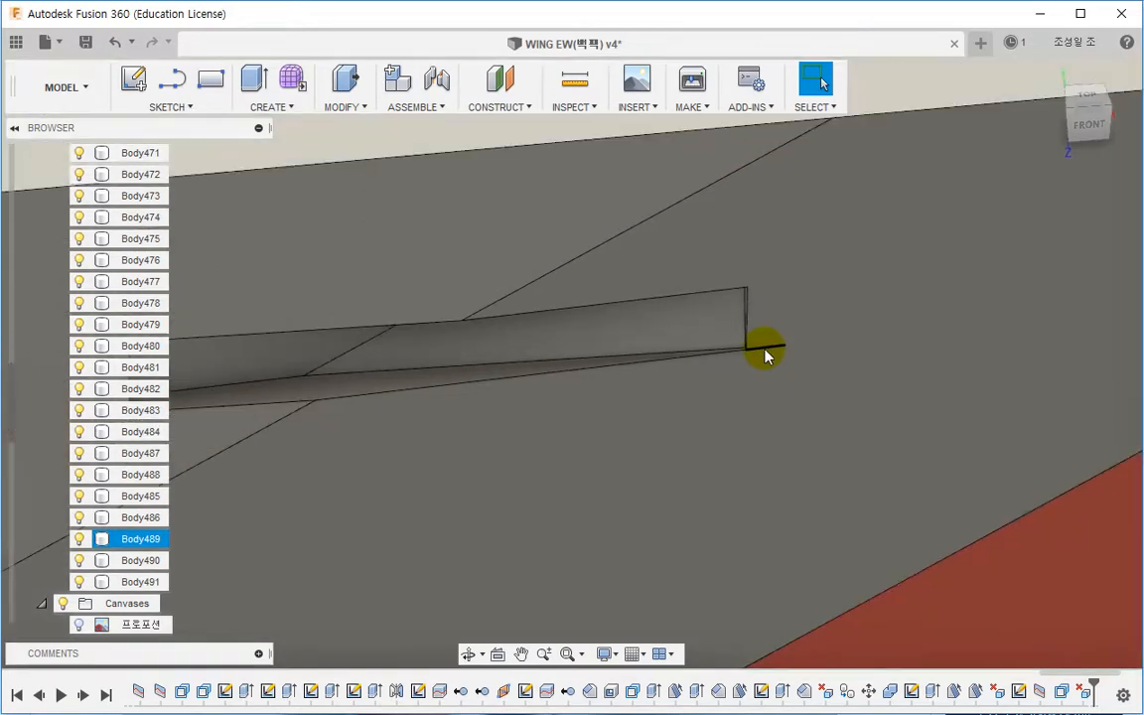
pyautogui.scroll(-5, 762, 353)
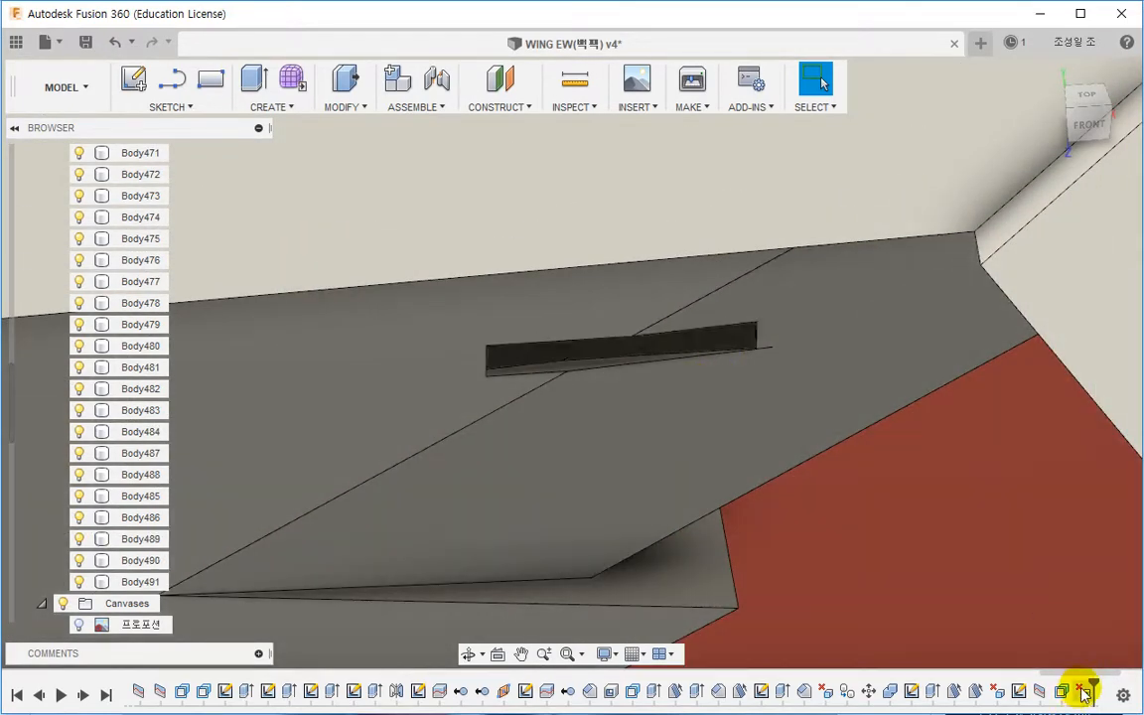
pyautogui.click(1042, 694)
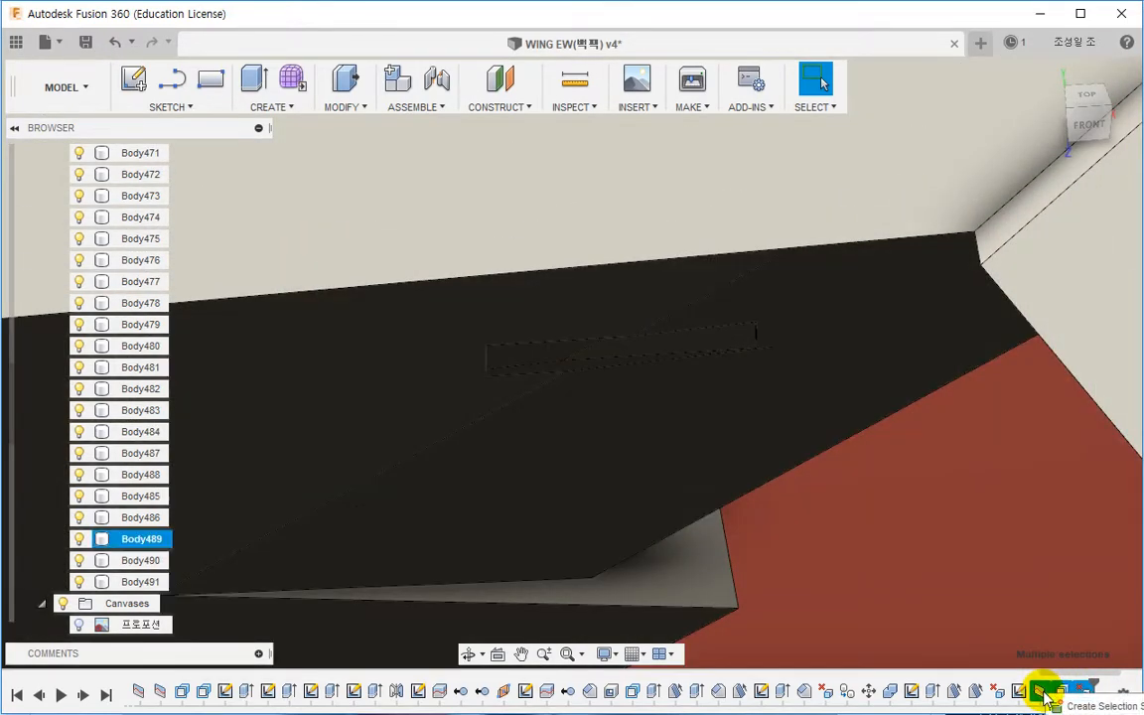
pyautogui.click(856, 548)
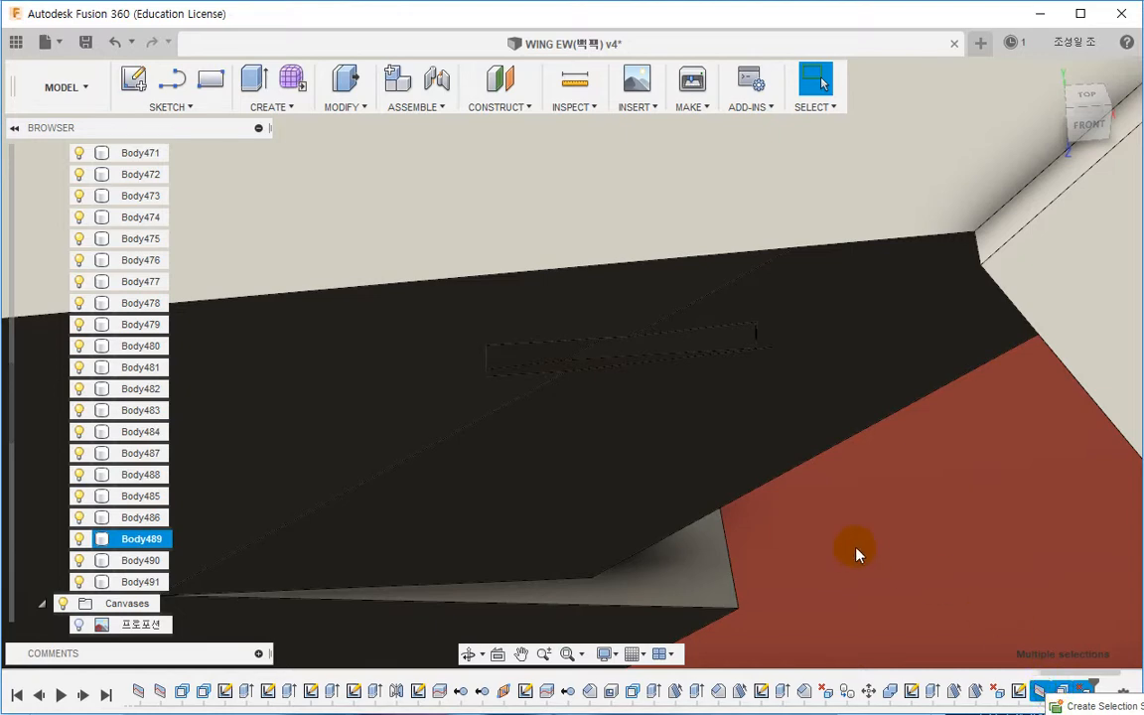
pyautogui.scroll(-7, 767, 373)
pyautogui.rightClick(978, 521)
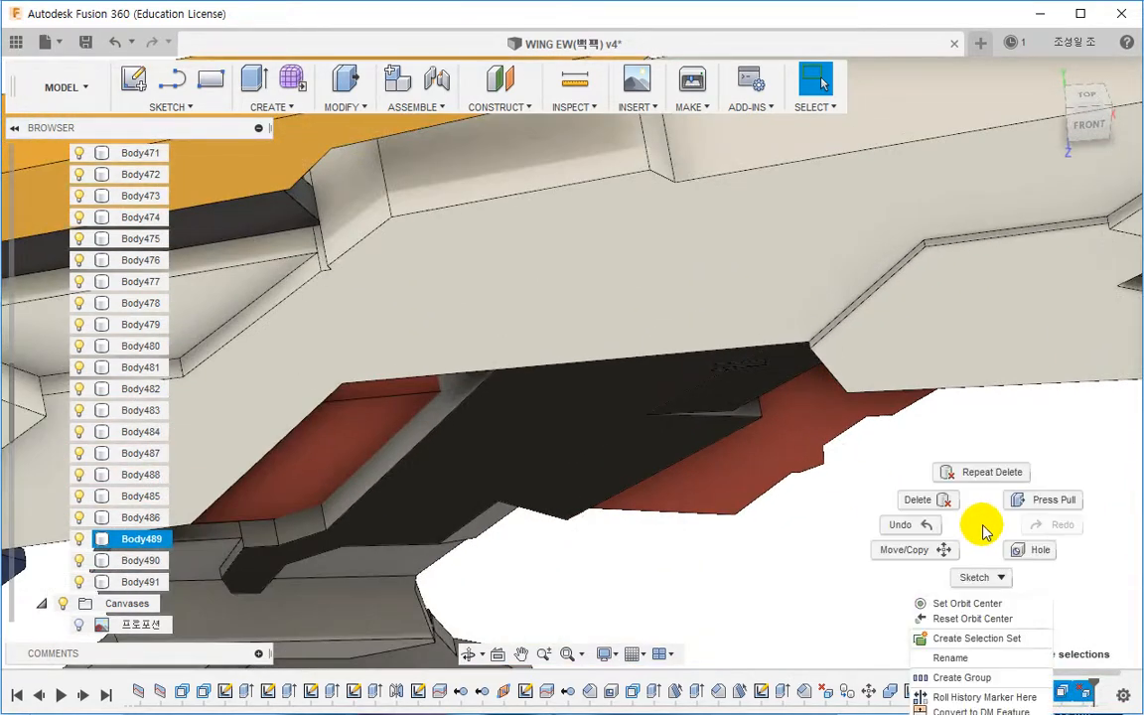
pyautogui.click(919, 500)
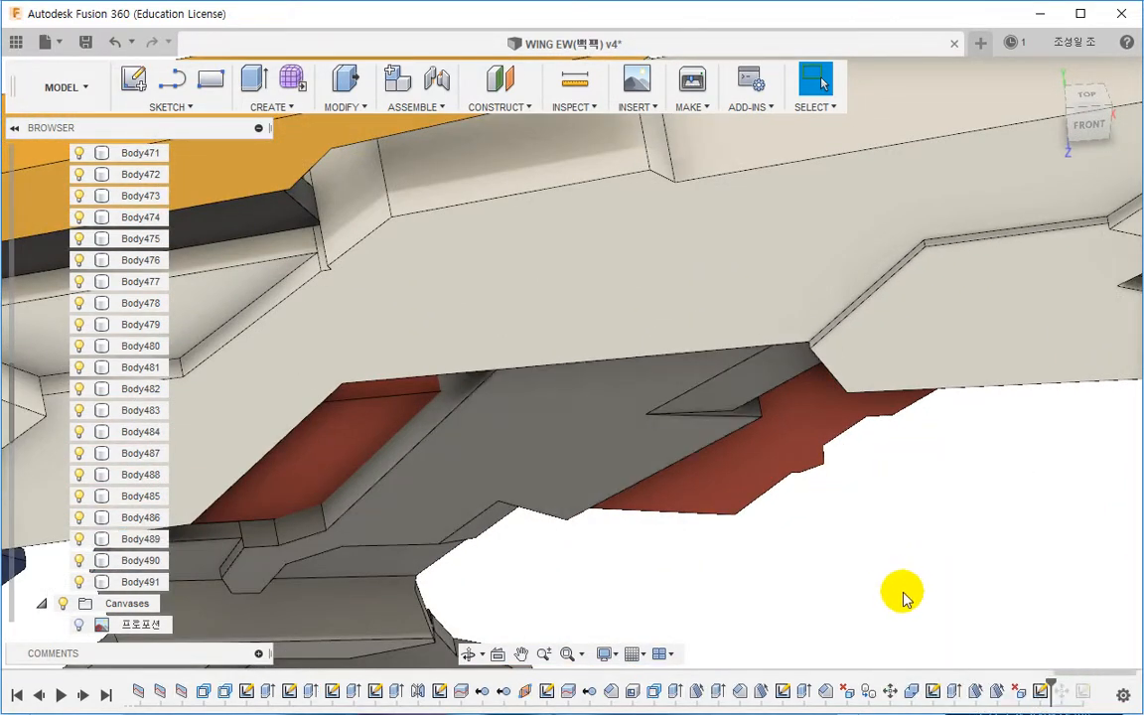
# Step: Show the rectangle sketch and extrude its two profiles about 0.5 mm into the panel to cut the slot
pyautogui.keyDown('shift'); pyautogui.moveTo(901, 595); pyautogui.dragTo(889, 526, button='middle'); pyautogui.keyUp('shift')
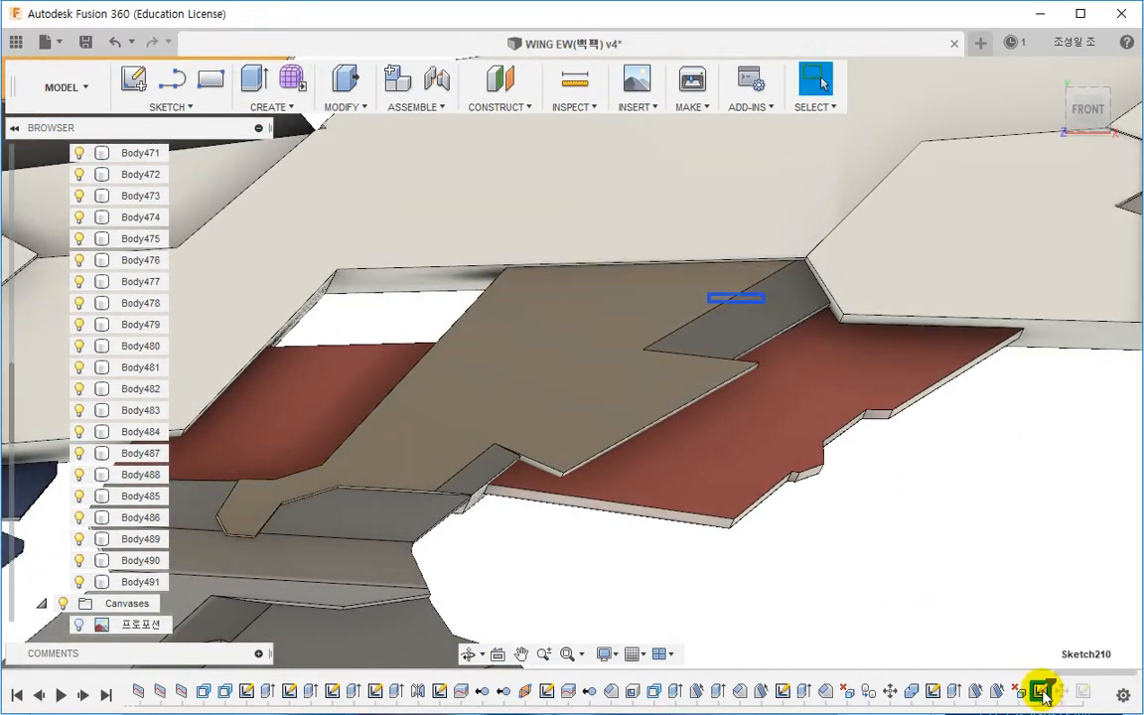
pyautogui.click(307, 192)
pyautogui.click(254, 81)
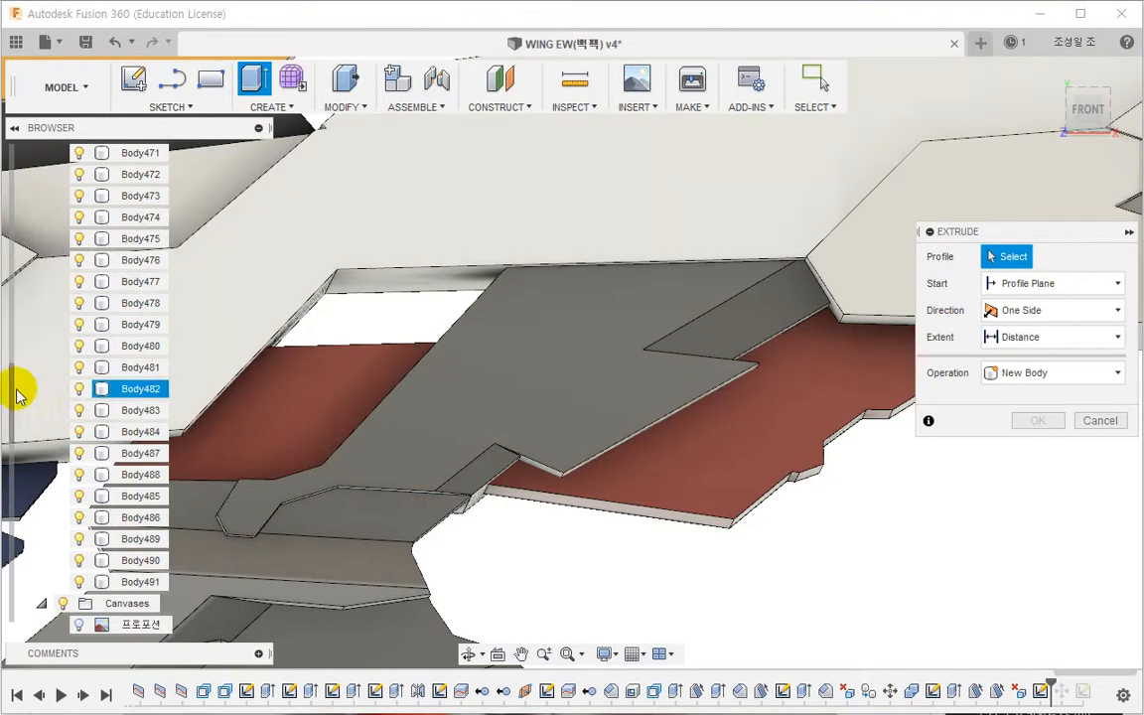
pyautogui.moveTo(12, 390); pyautogui.dragTo(13, 605)
pyautogui.click(79, 604)
pyautogui.scroll(6, 651, 427)
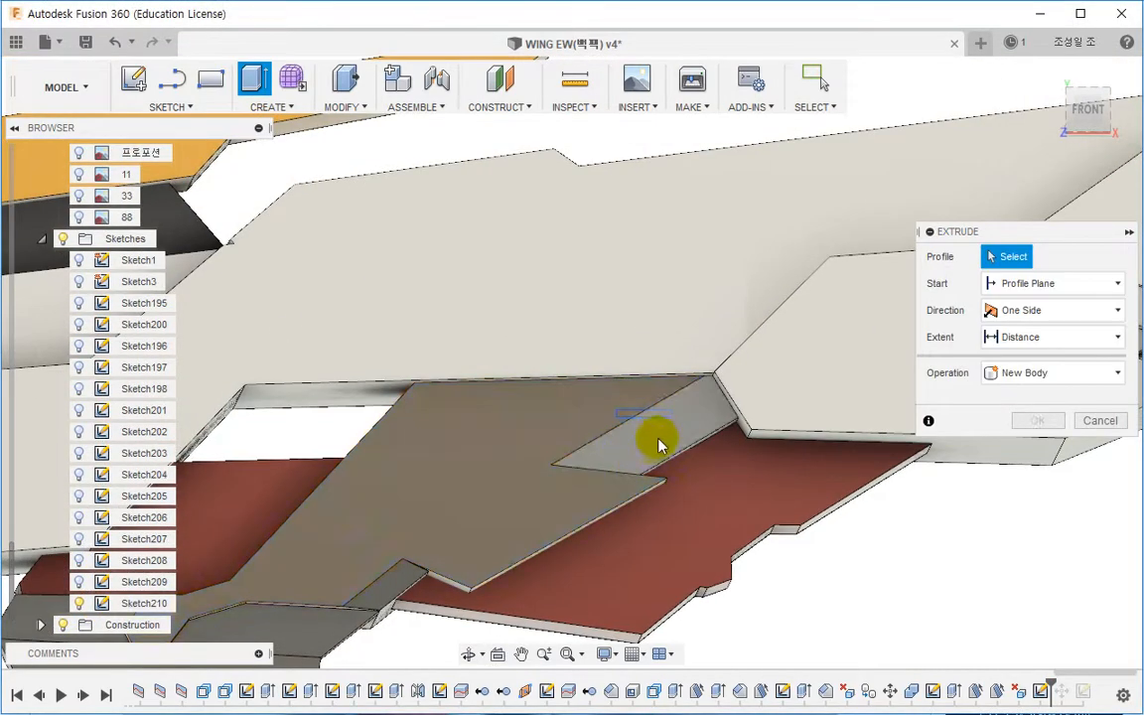
pyautogui.click(579, 402)
pyautogui.click(528, 403)
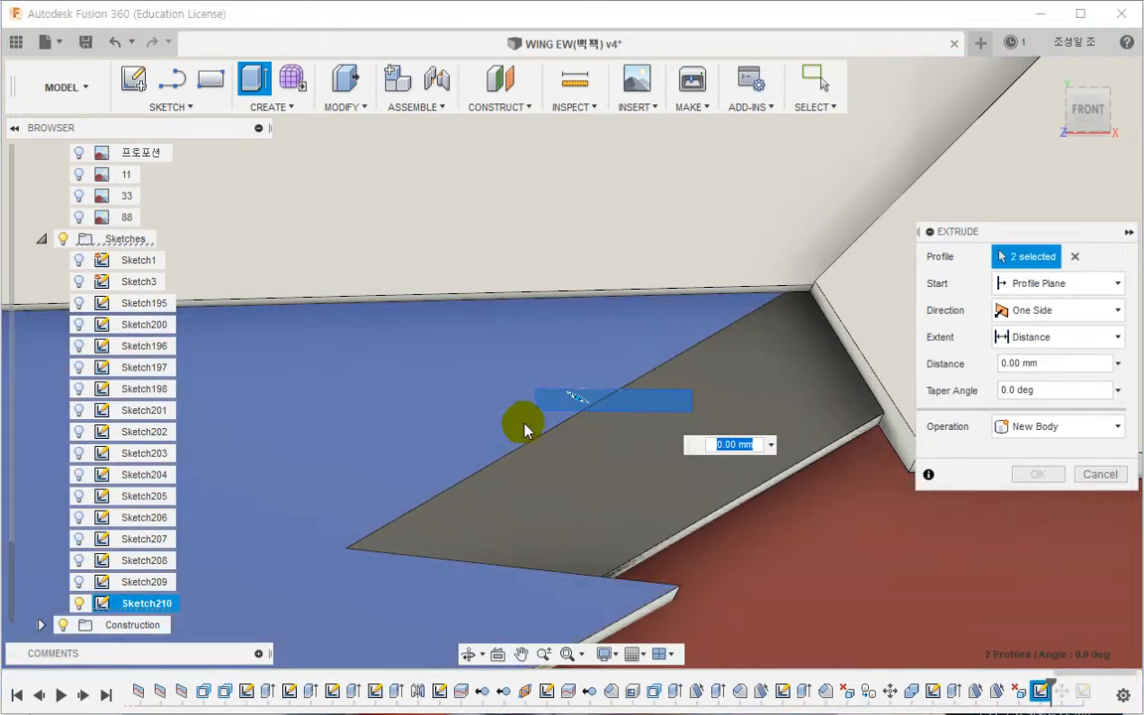
pyautogui.keyDown('shift'); pyautogui.moveTo(528, 426); pyautogui.dragTo(526, 355, button='middle'); pyautogui.keyUp('shift')
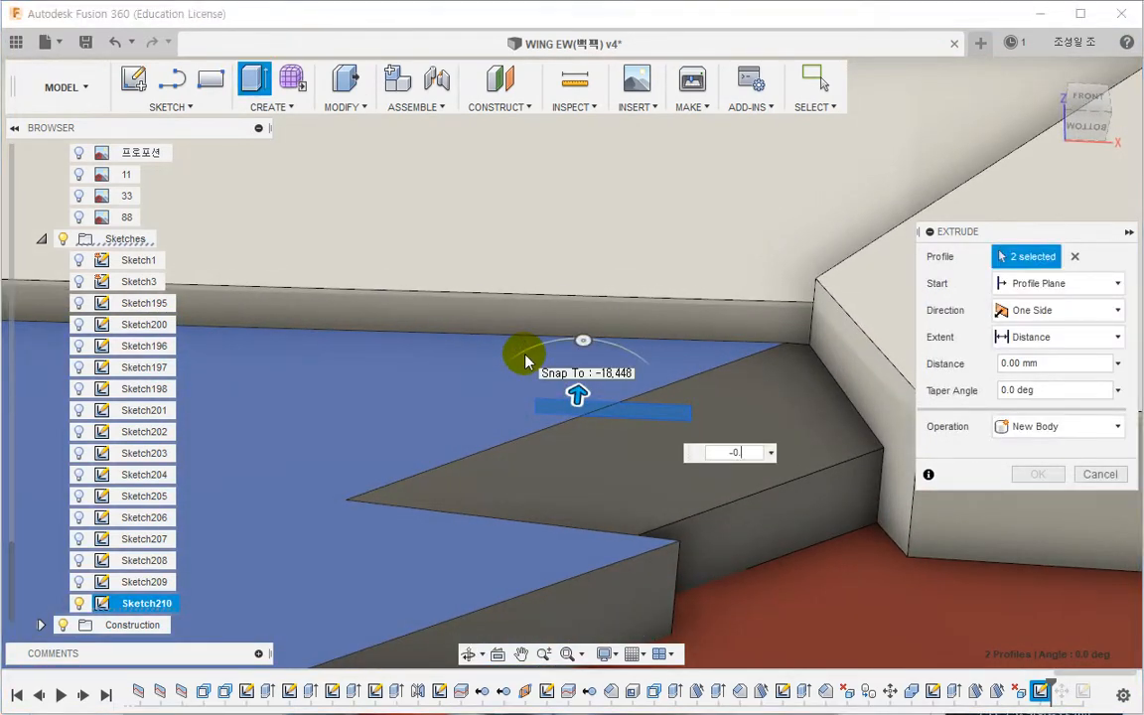
pyautogui.write('5')
pyautogui.press('Return')
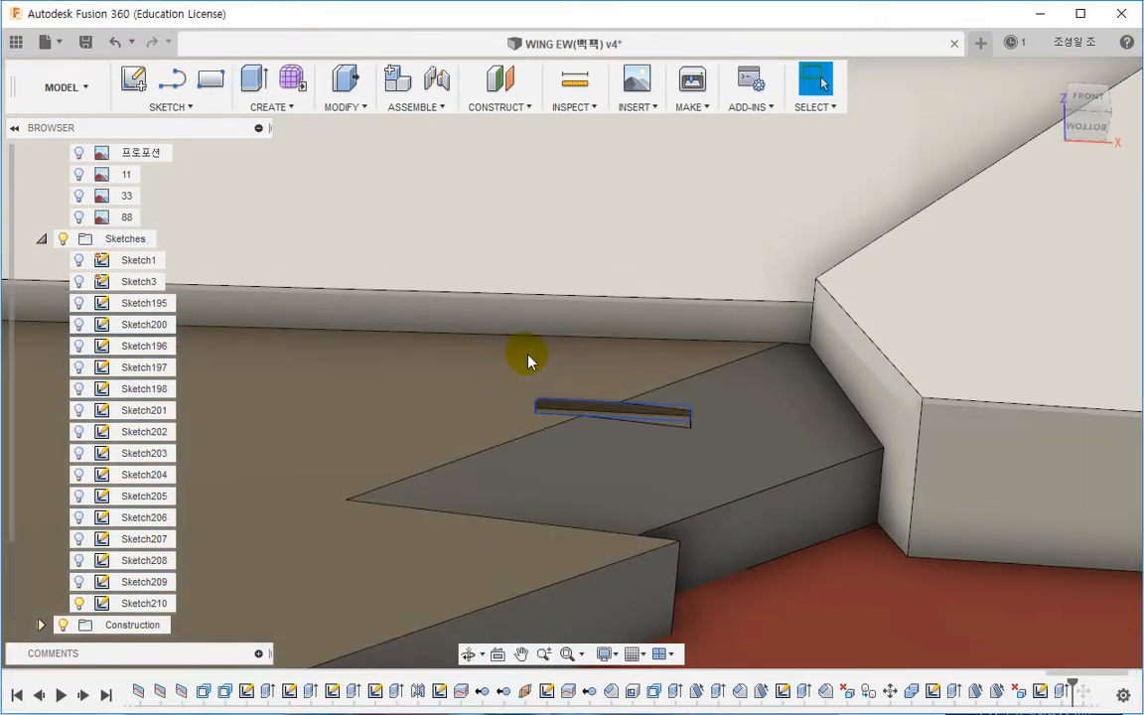
# Step: Mirror the drafted step faces and the slot faces across the wing about the XY plane
pyautogui.moveTo(476, 447)
pyautogui.keyDown('shift'); pyautogui.mouseDown(button='middle')
pyautogui.moveTo(563, 408)
pyautogui.moveTo(582, 505)
pyautogui.moveTo(557, 326)
pyautogui.mouseUp(button='middle'); pyautogui.keyUp('shift')
pyautogui.click(266, 106)
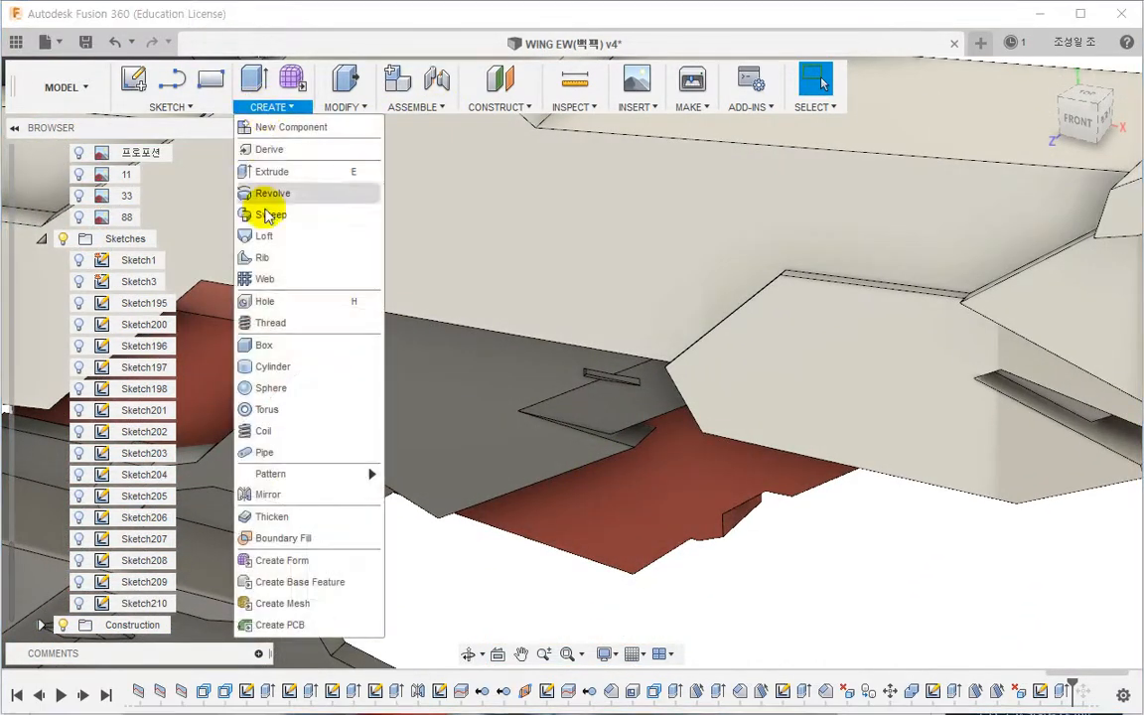
pyautogui.click(288, 494)
pyautogui.scroll(3, 597, 362)
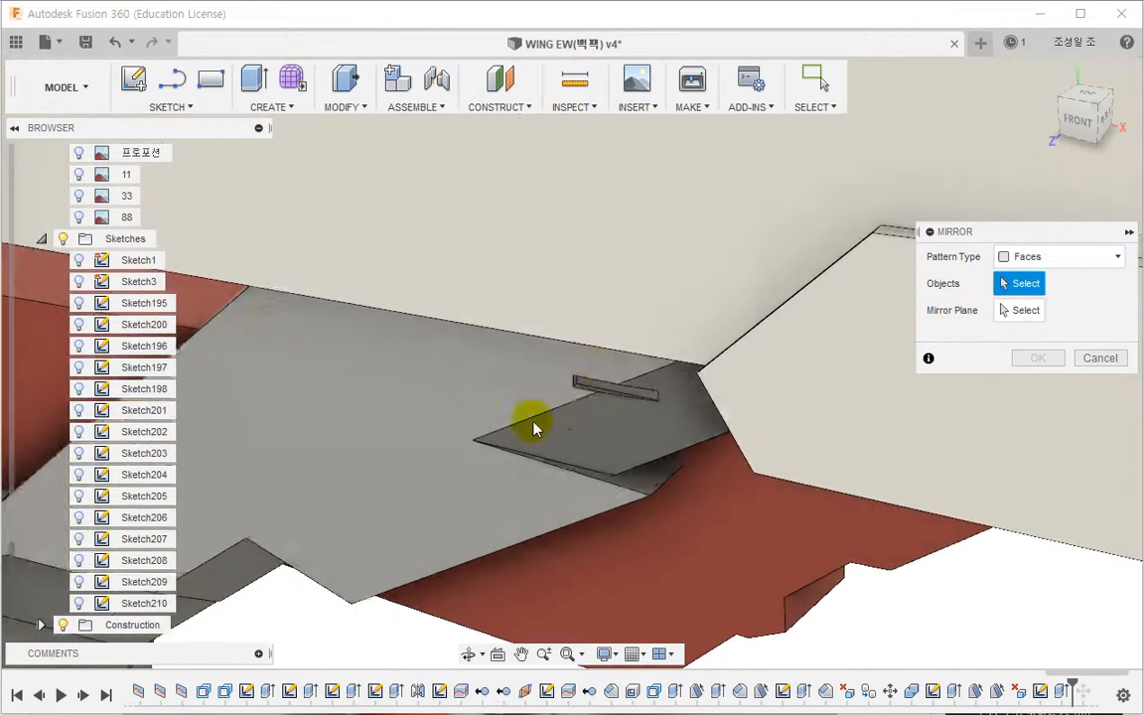
pyautogui.moveTo(535, 428); pyautogui.dragTo(778, 308, button='middle')
pyautogui.click(435, 471)
pyautogui.click(887, 308)
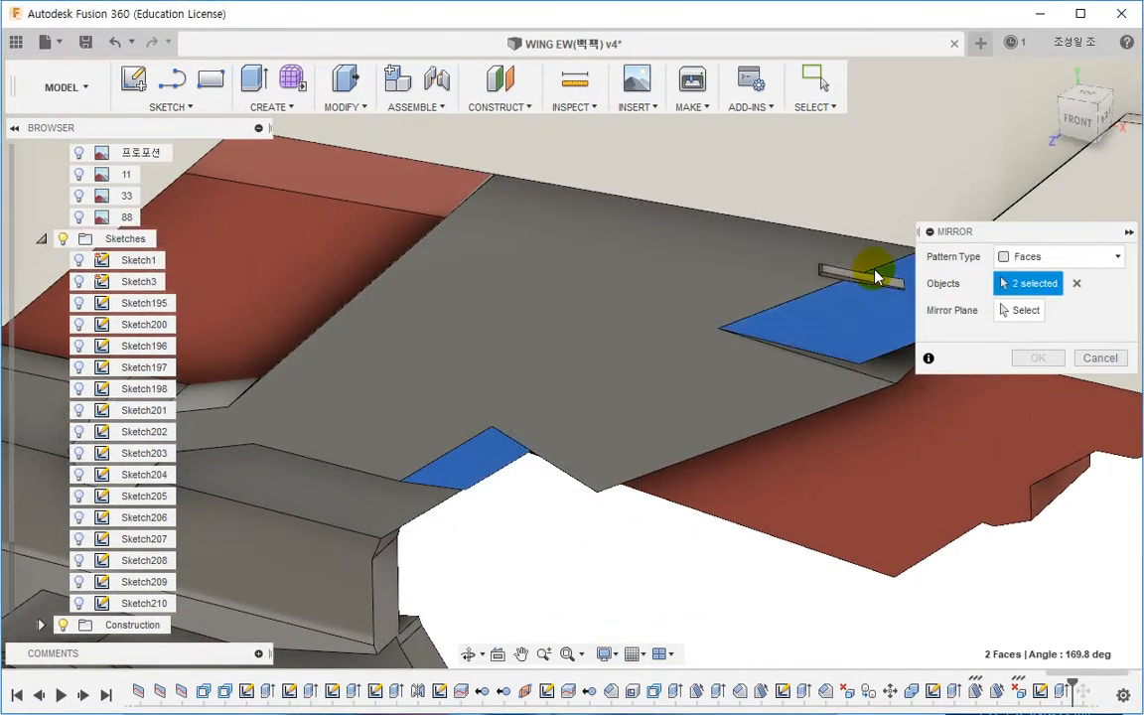
pyautogui.scroll(5, 854, 278)
pyautogui.click(783, 286)
pyautogui.click(783, 291)
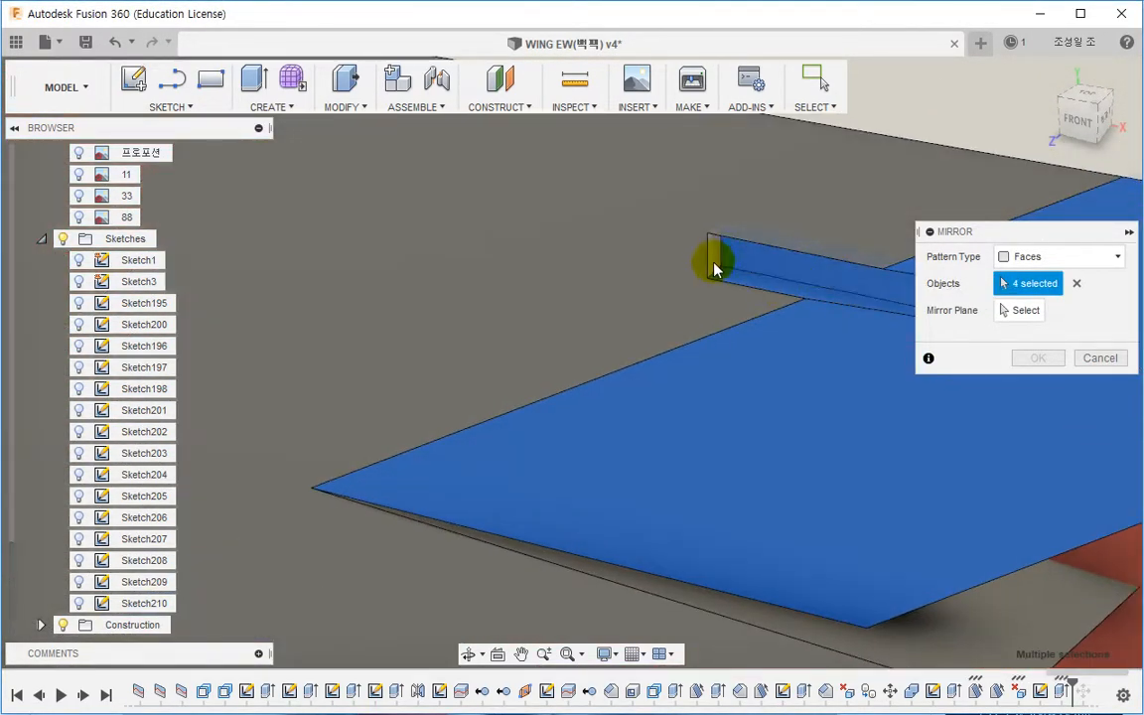
pyautogui.click(714, 263)
pyautogui.scroll(-3, 697, 327)
pyautogui.moveTo(694, 383); pyautogui.dragTo(732, 429, button='middle')
pyautogui.scroll(3, 586, 402)
pyautogui.click(543, 422)
pyautogui.click(665, 453)
pyautogui.scroll(-5, 664, 449)
pyautogui.click(1021, 310)
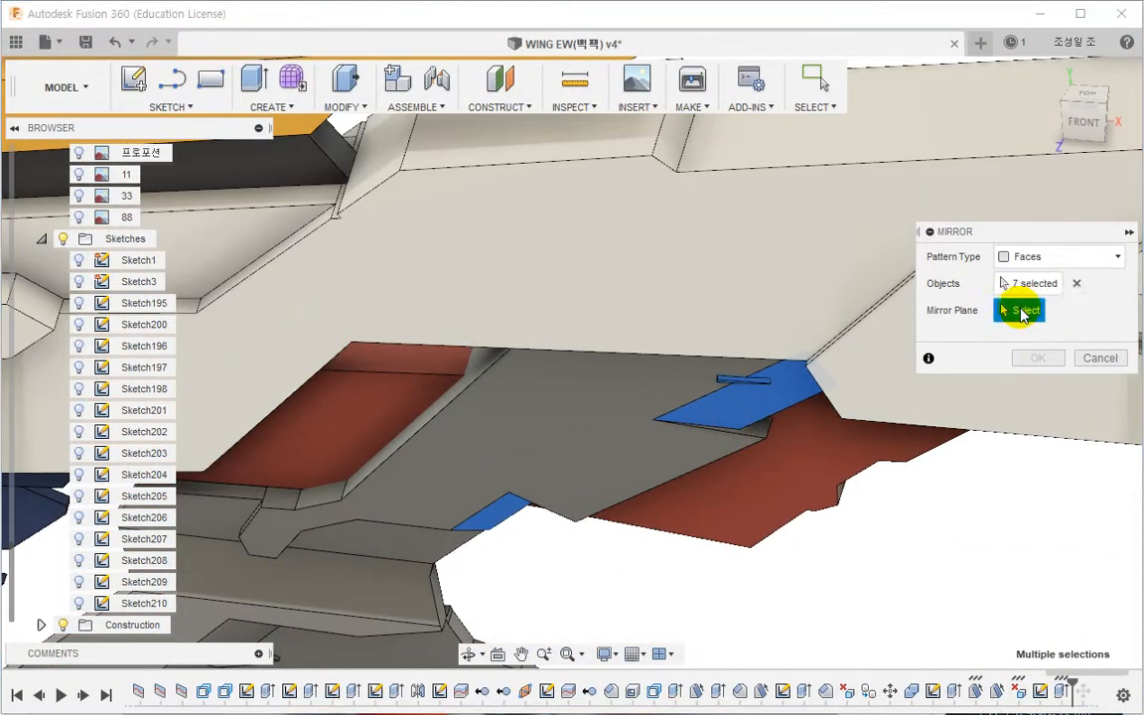
pyautogui.scroll(10, 13, 156)
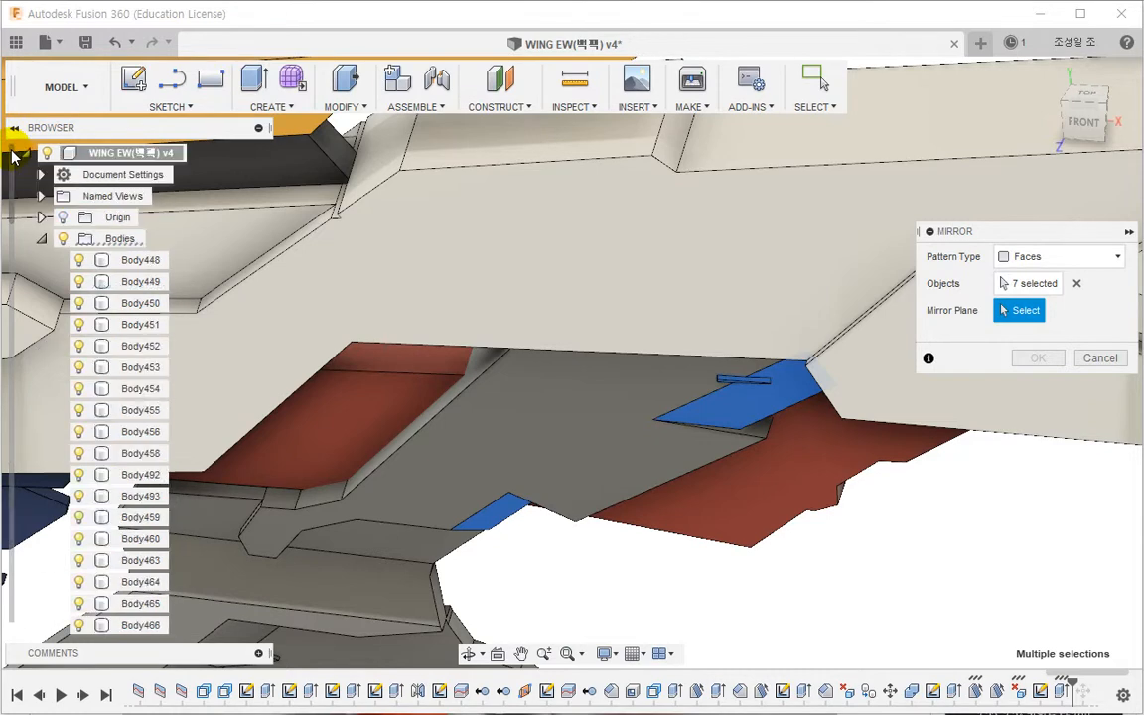
pyautogui.click(41, 217)
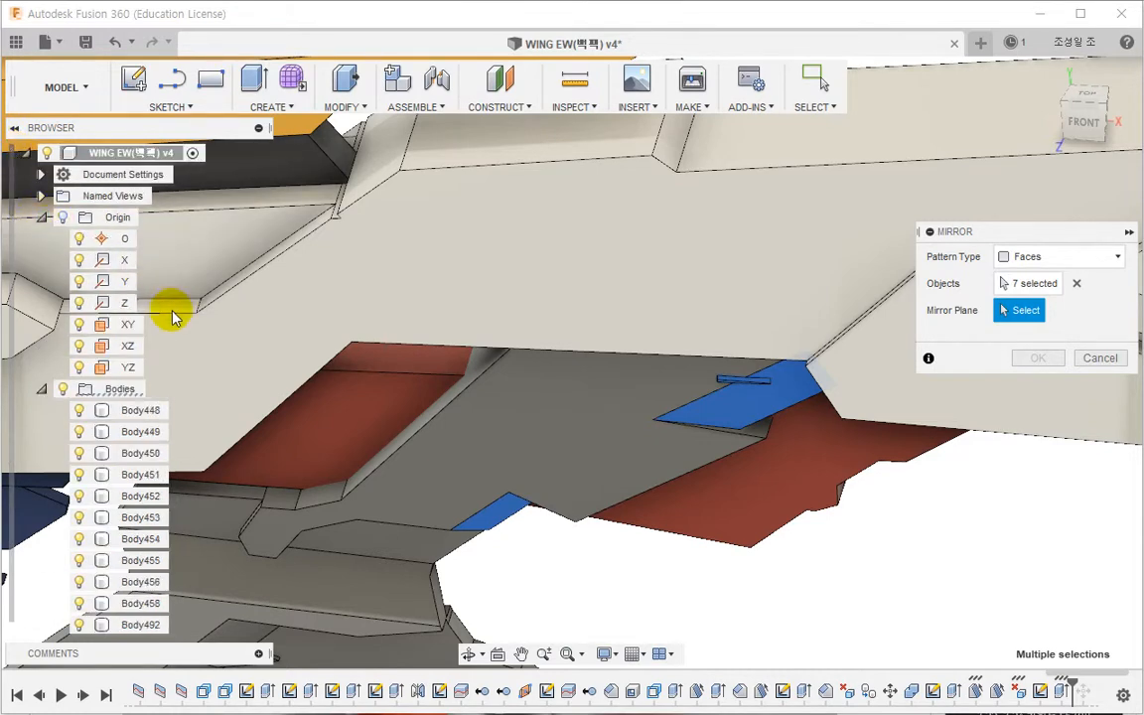
pyautogui.click(132, 326)
pyautogui.click(1037, 357)
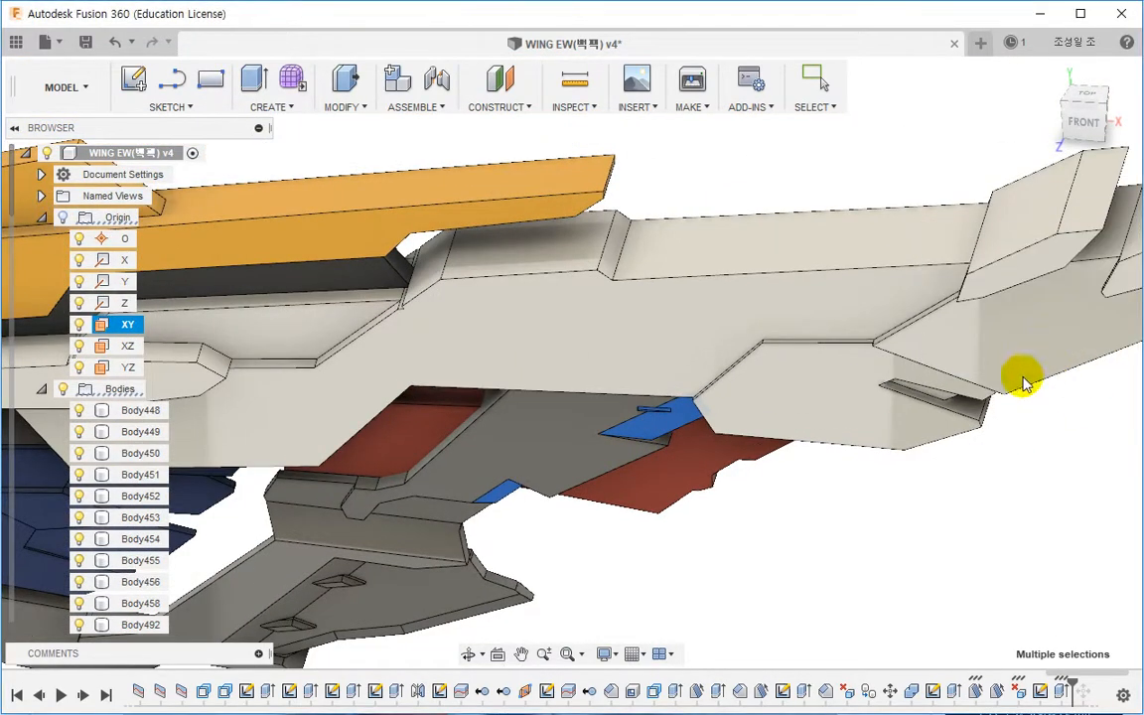
# Step: Chamfer two edges of the drafted steps with two distances of 2 mm and 1 mm
pyautogui.keyDown('shift'); pyautogui.moveTo(777, 544); pyautogui.dragTo(735, 436, button='middle'); pyautogui.keyUp('shift')
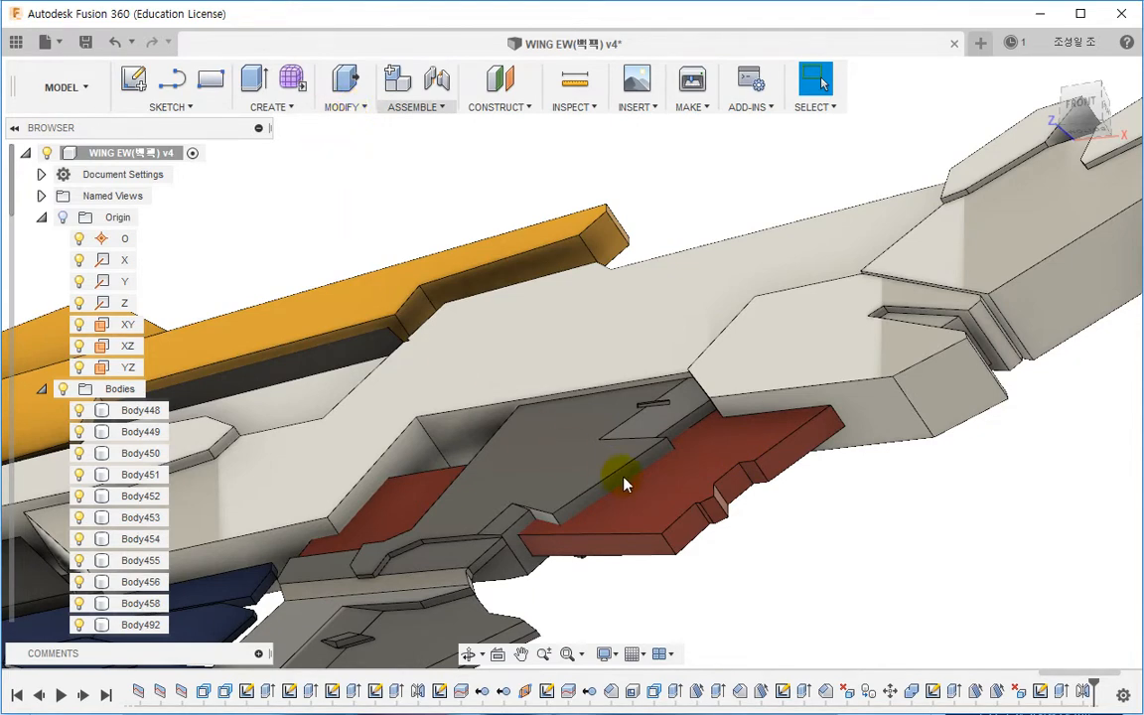
pyautogui.click(342, 106)
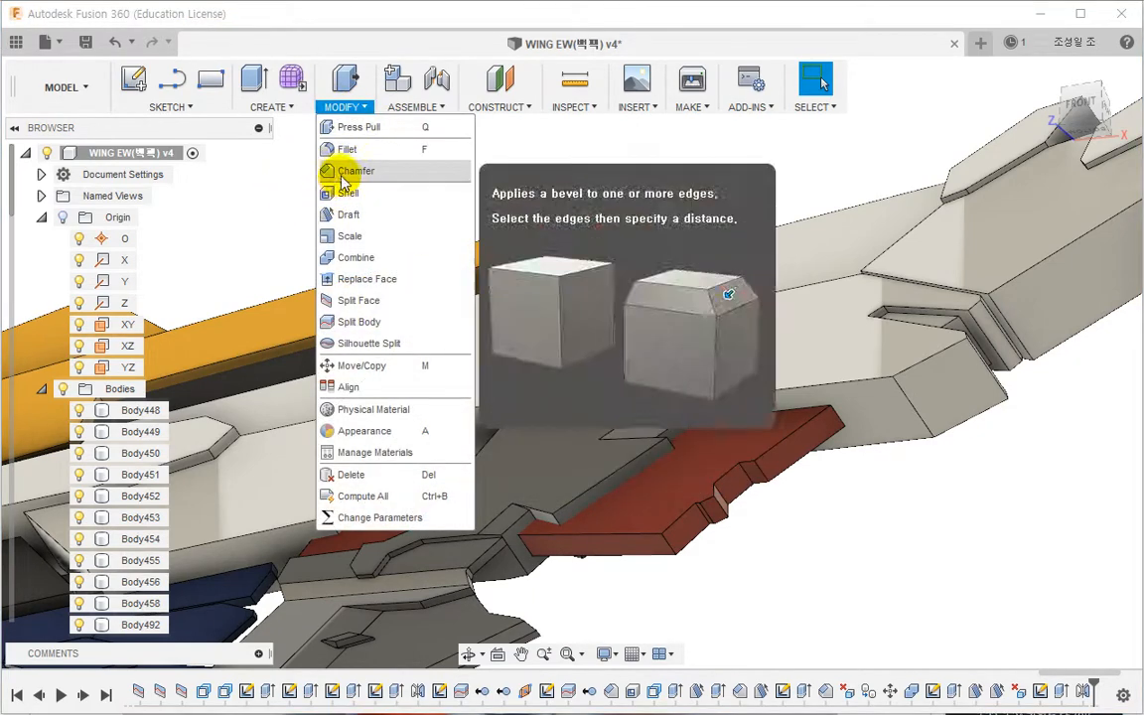
pyautogui.click(343, 170)
pyautogui.scroll(5, 715, 417)
pyautogui.click(617, 454)
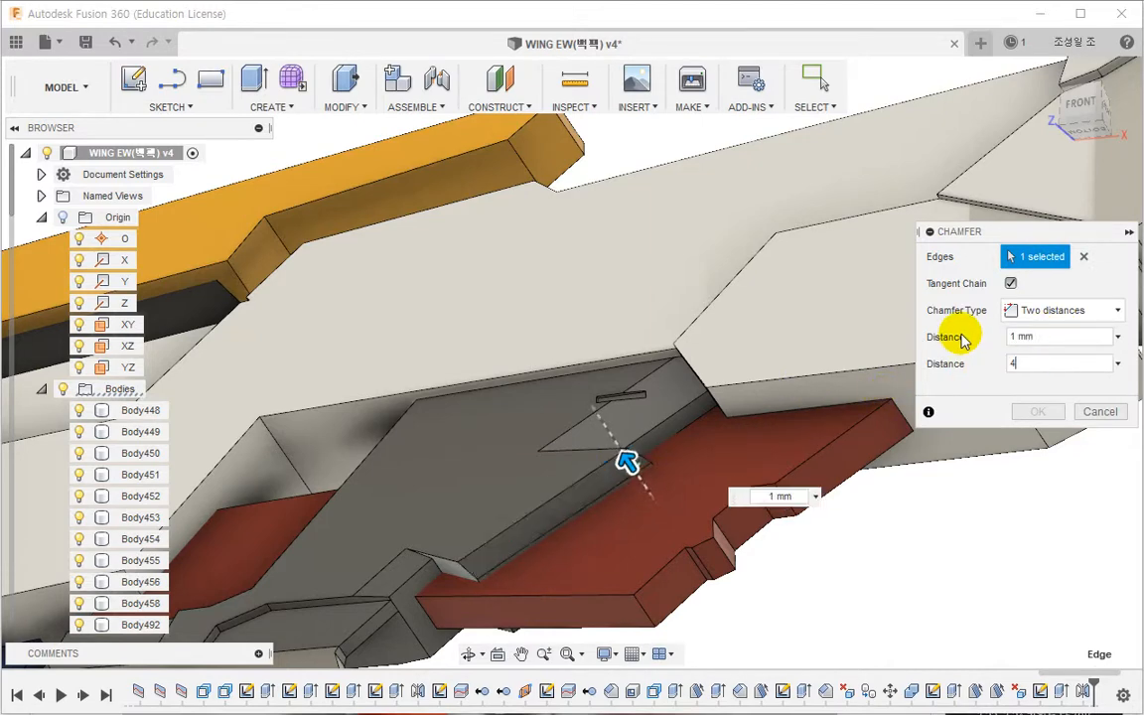
pyautogui.keyDown('shift'); pyautogui.moveTo(864, 300); pyautogui.dragTo(850, 375, button='middle'); pyautogui.keyUp('shift')
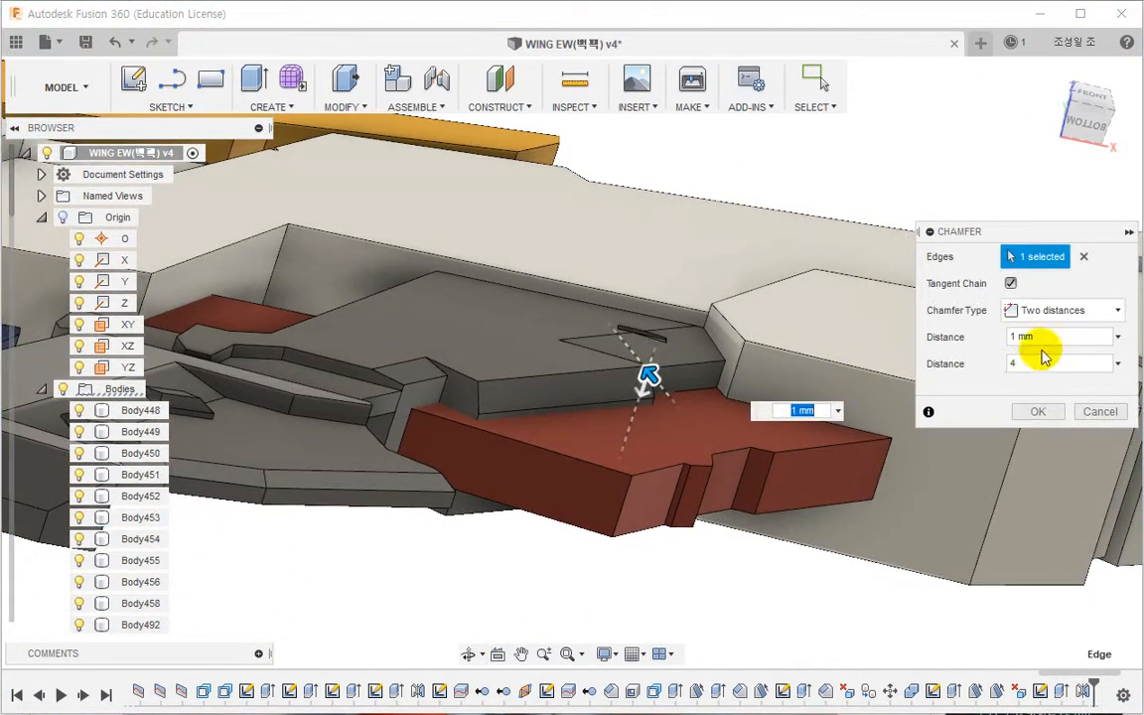
pyautogui.press('Tab')
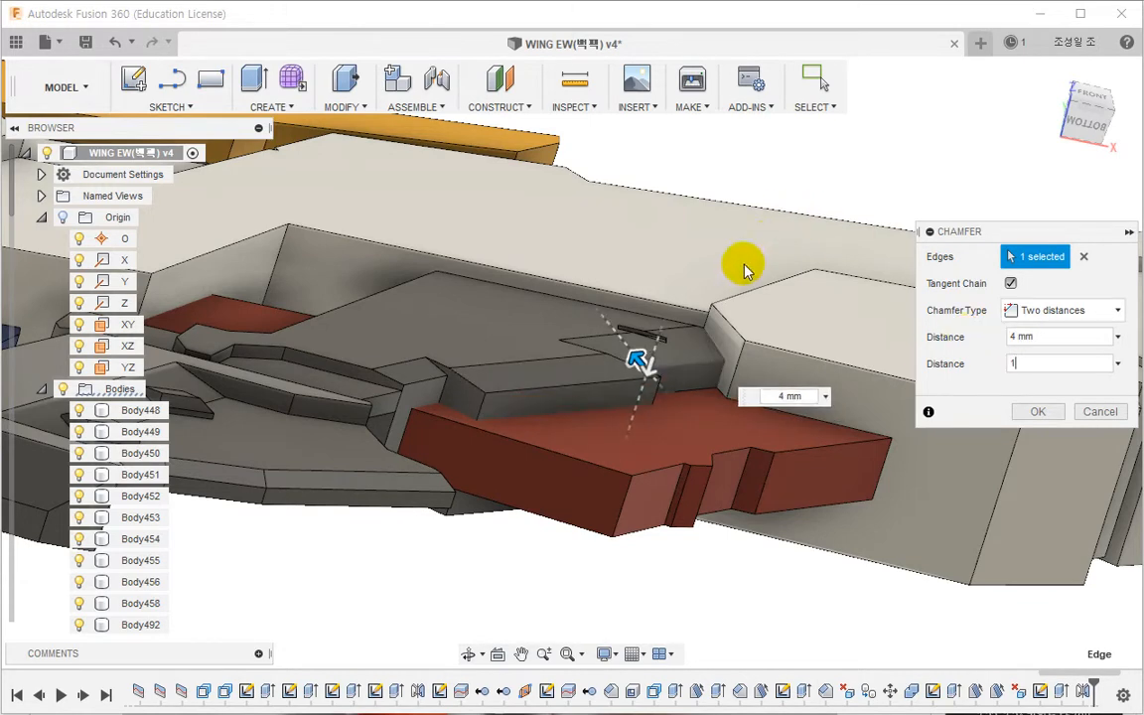
pyautogui.keyDown('shift'); pyautogui.moveTo(747, 268); pyautogui.dragTo(802, 420, button='middle'); pyautogui.keyUp('shift')
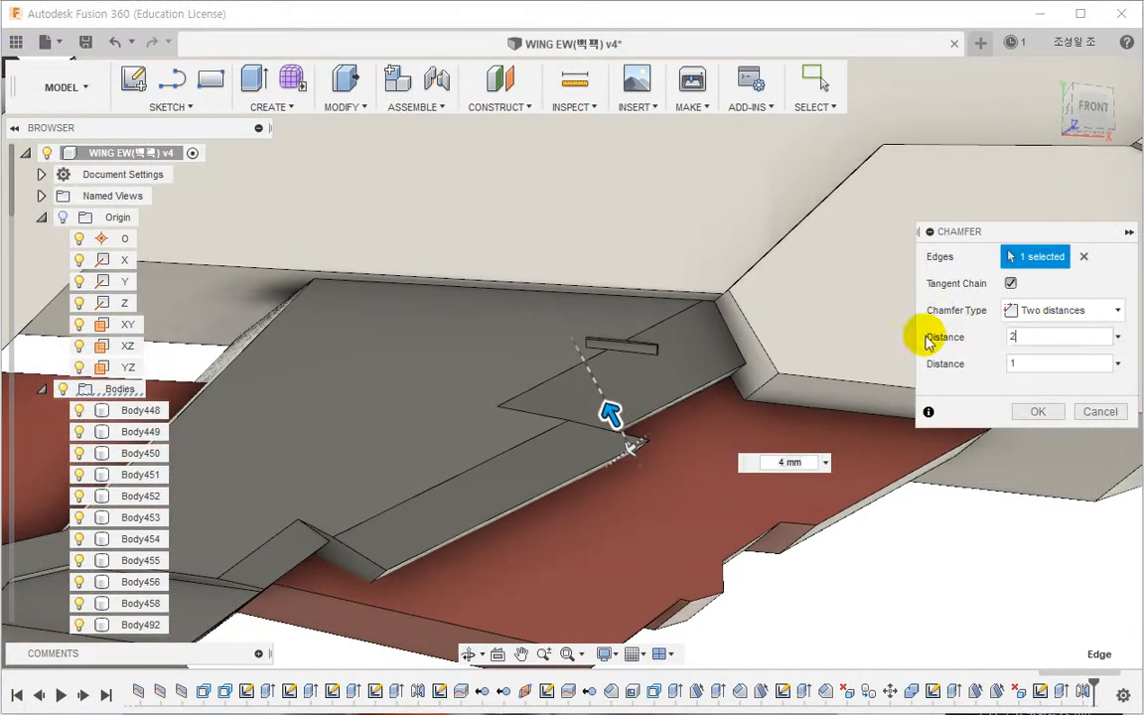
pyautogui.keyDown('shift'); pyautogui.moveTo(858, 389); pyautogui.dragTo(711, 229, button='middle'); pyautogui.keyUp('shift')
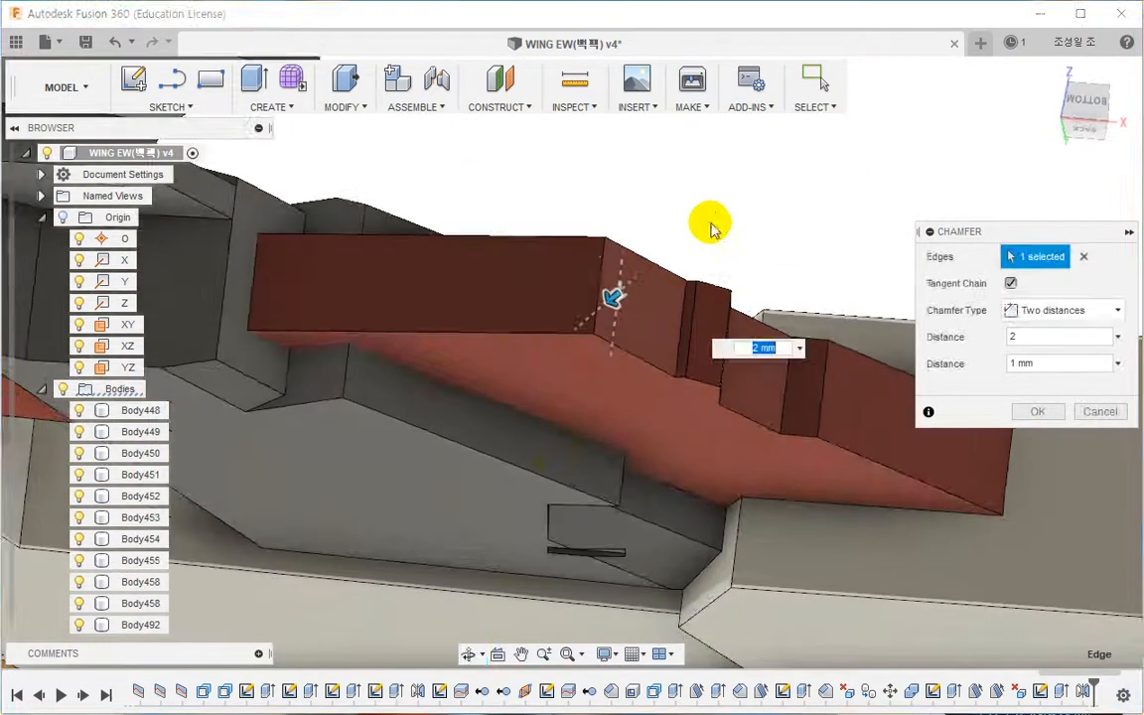
pyautogui.click(523, 472)
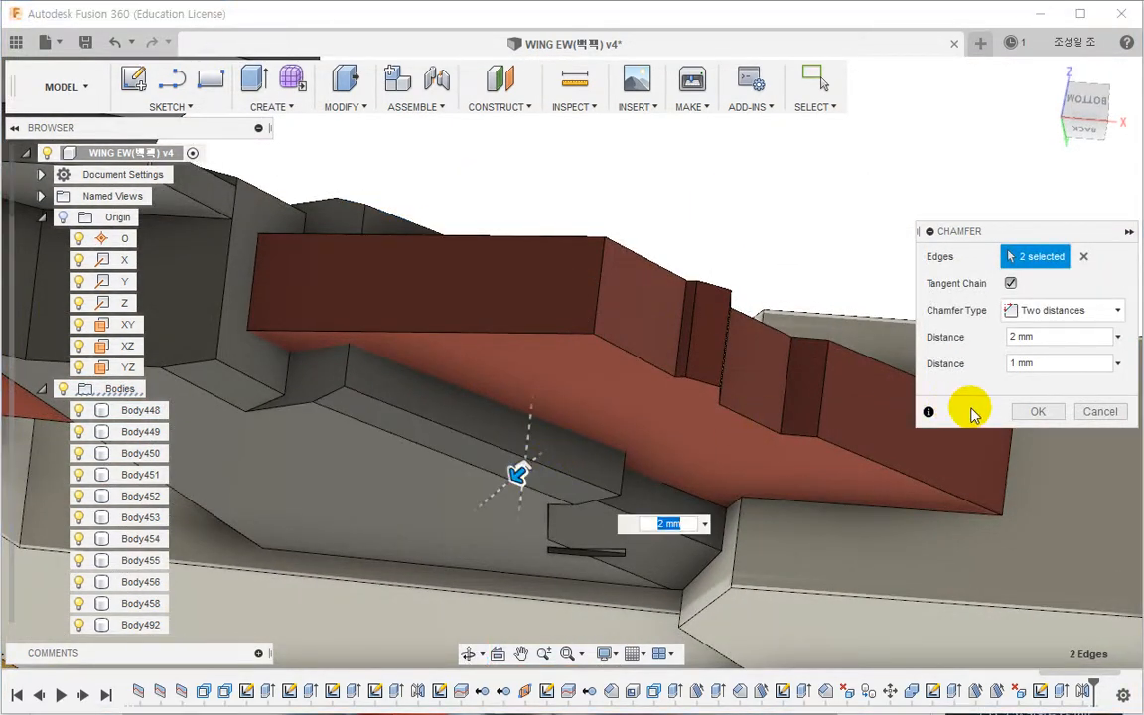
pyautogui.click(1036, 413)
# Step: Review the whole wing model from the home view
pyautogui.keyDown('shift'); pyautogui.moveTo(470, 294); pyautogui.dragTo(619, 390, button='middle'); pyautogui.keyUp('shift')
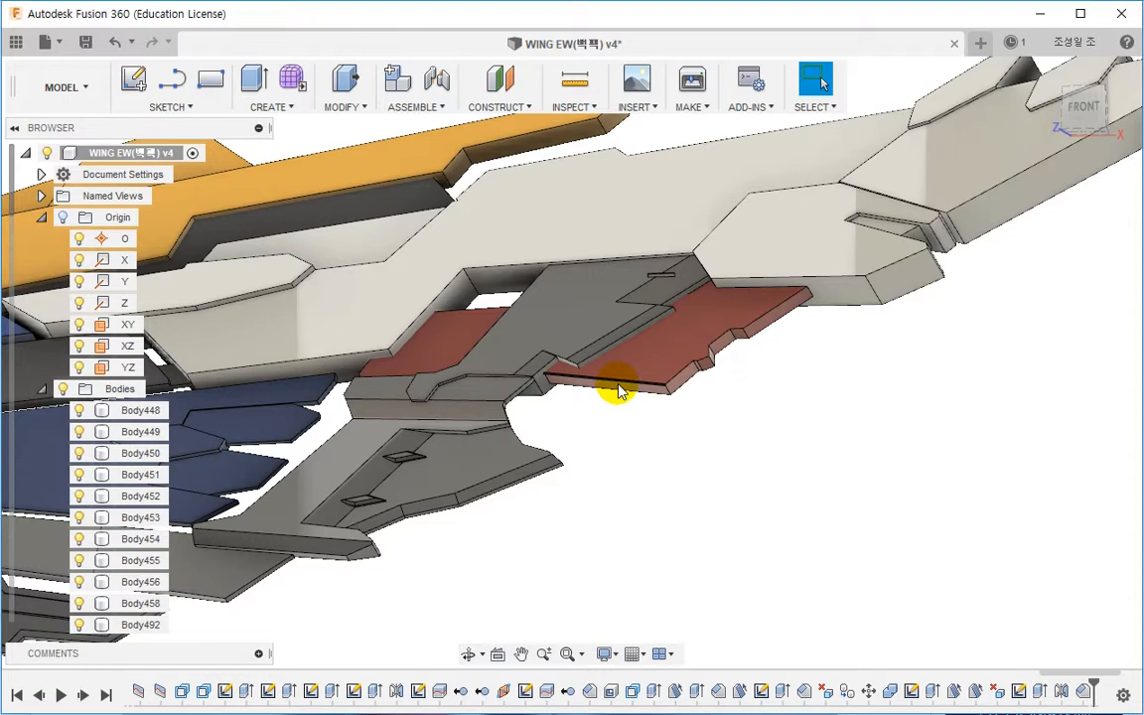
pyautogui.keyDown('shift'); pyautogui.moveTo(619, 390); pyautogui.dragTo(1020, 184, button='middle'); pyautogui.keyUp('shift')
pyautogui.click(1082, 114)
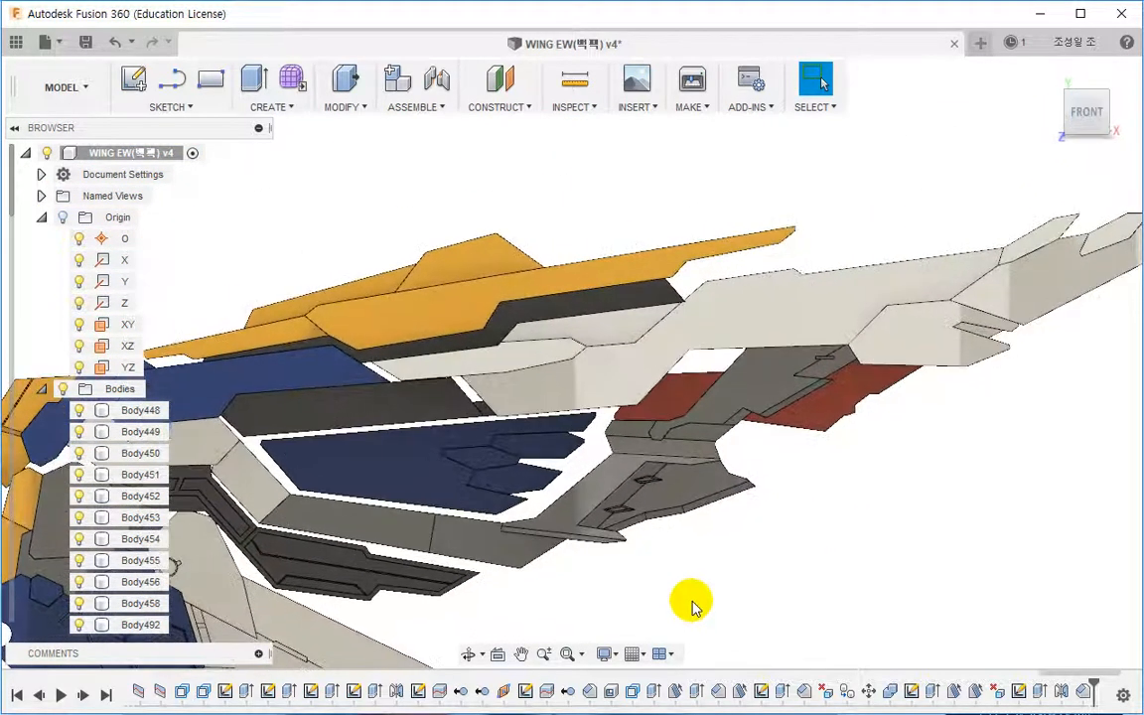
pyautogui.scroll(-1, 693, 608)
pyautogui.moveTo(683, 605); pyautogui.dragTo(698, 579, button='middle')
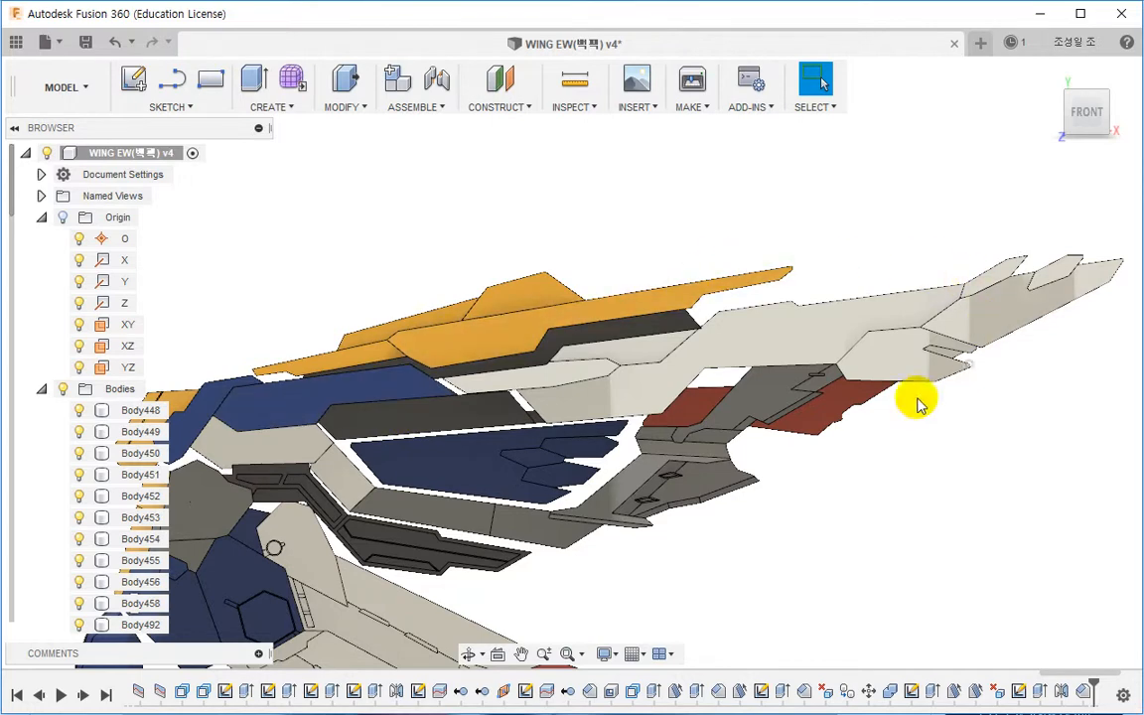
pyautogui.scroll(-3, 586, 536)
pyautogui.moveTo(587, 539); pyautogui.dragTo(630, 437, button='middle')
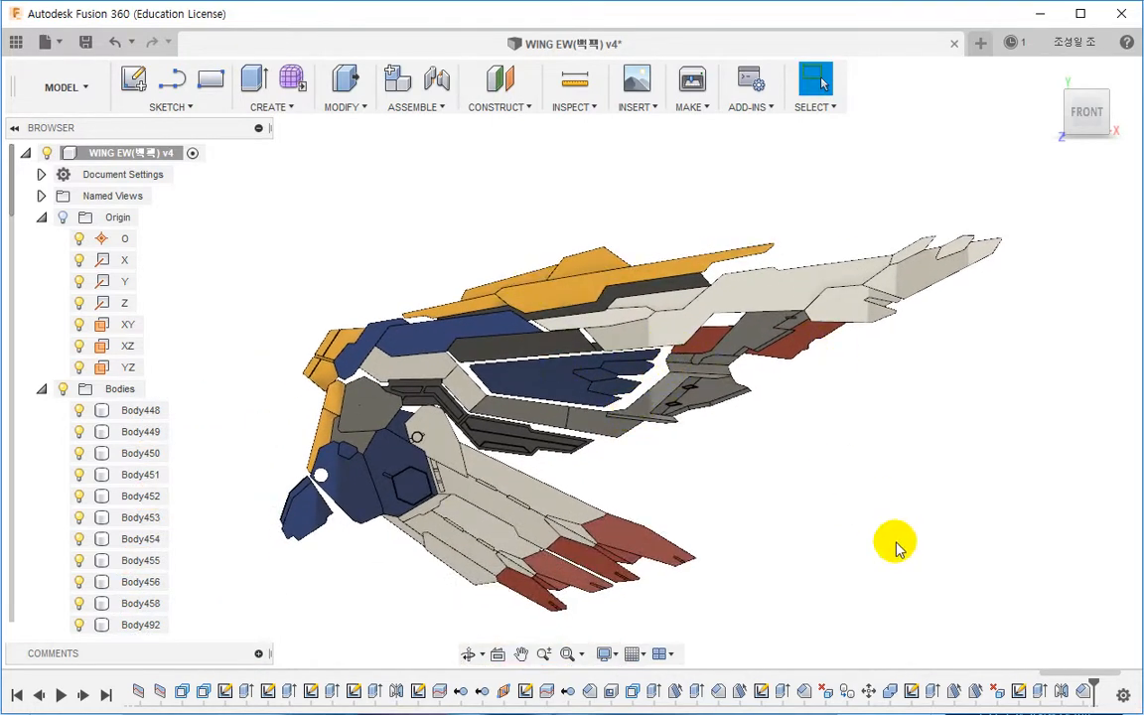
pyautogui.moveTo(890, 536); pyautogui.dragTo(879, 543, button='middle')
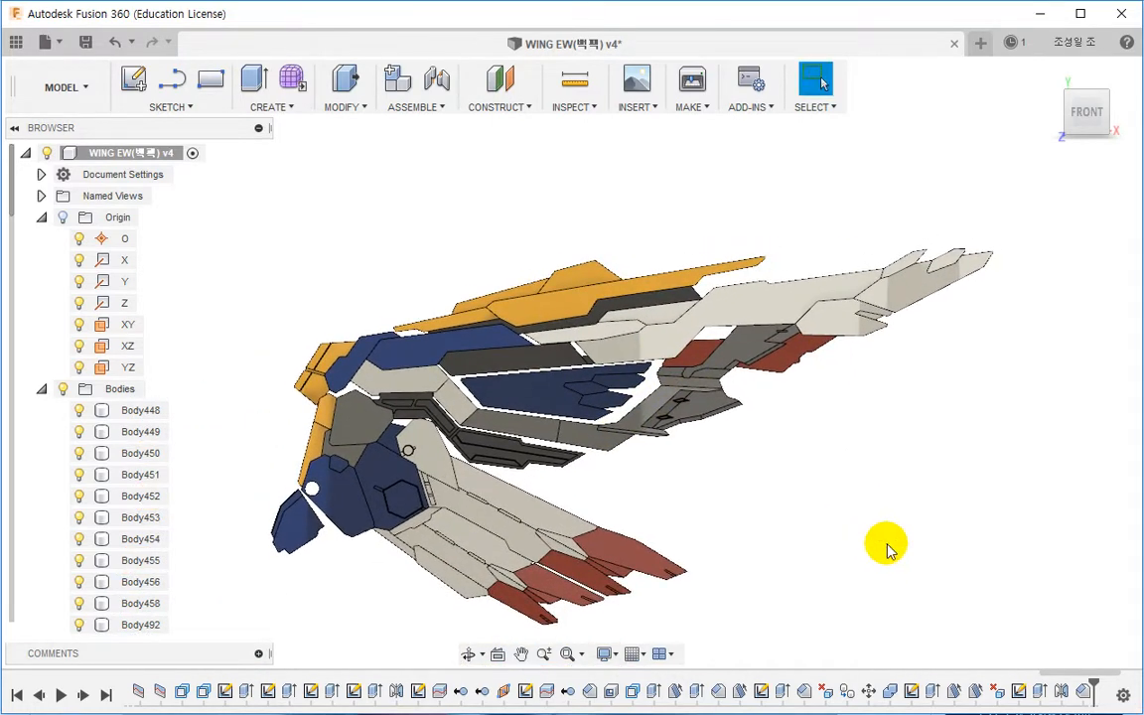